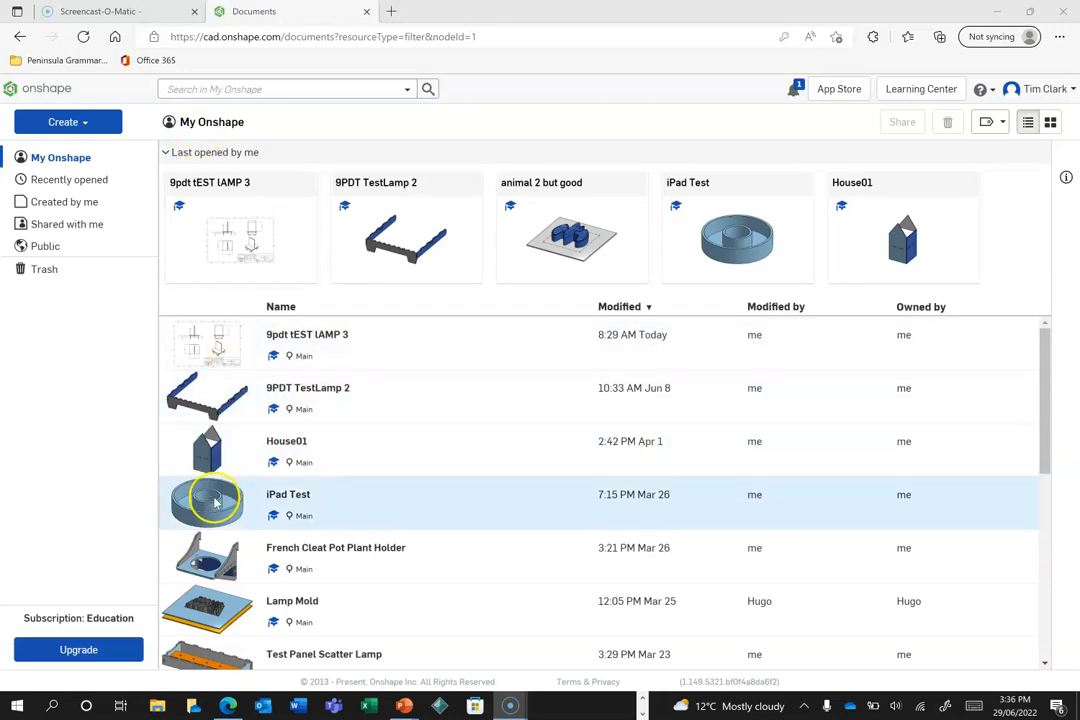
Create a new document named "Tute Etch LED Lamp".
{"action": "scroll", "coordinate": [330, 508], "scroll_direction": "down", "scroll_amount": 3}
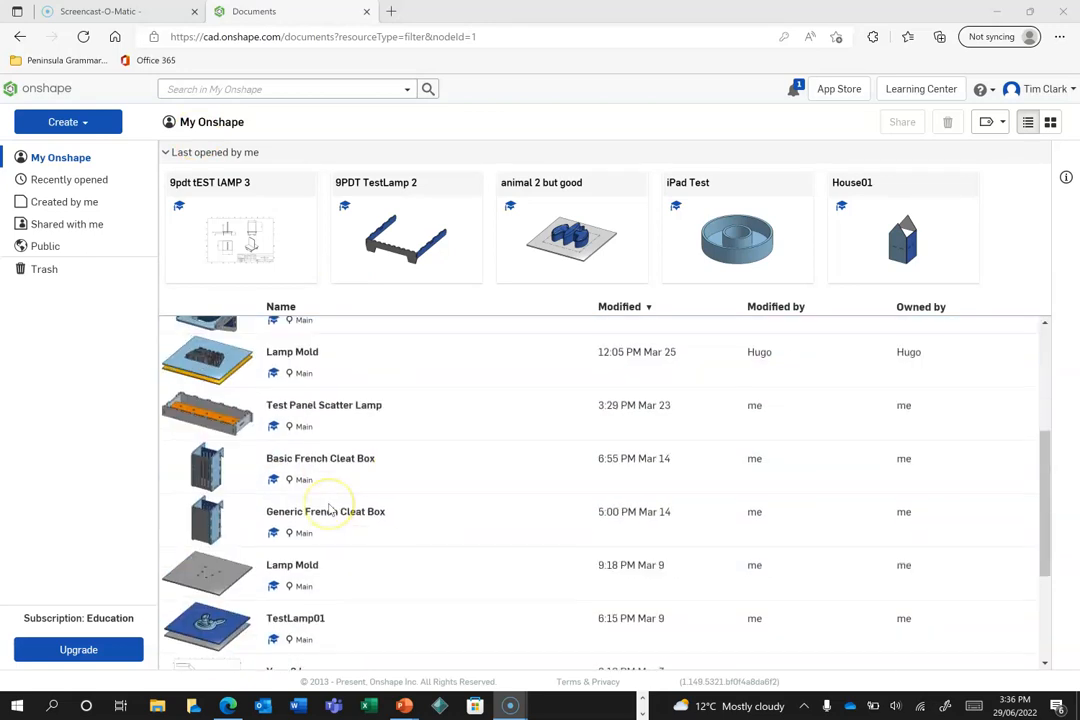
{"action": "scroll", "coordinate": [330, 510], "scroll_direction": "down", "scroll_amount": 2}
{"action": "scroll", "coordinate": [330, 510], "scroll_direction": "up", "scroll_amount": 7}
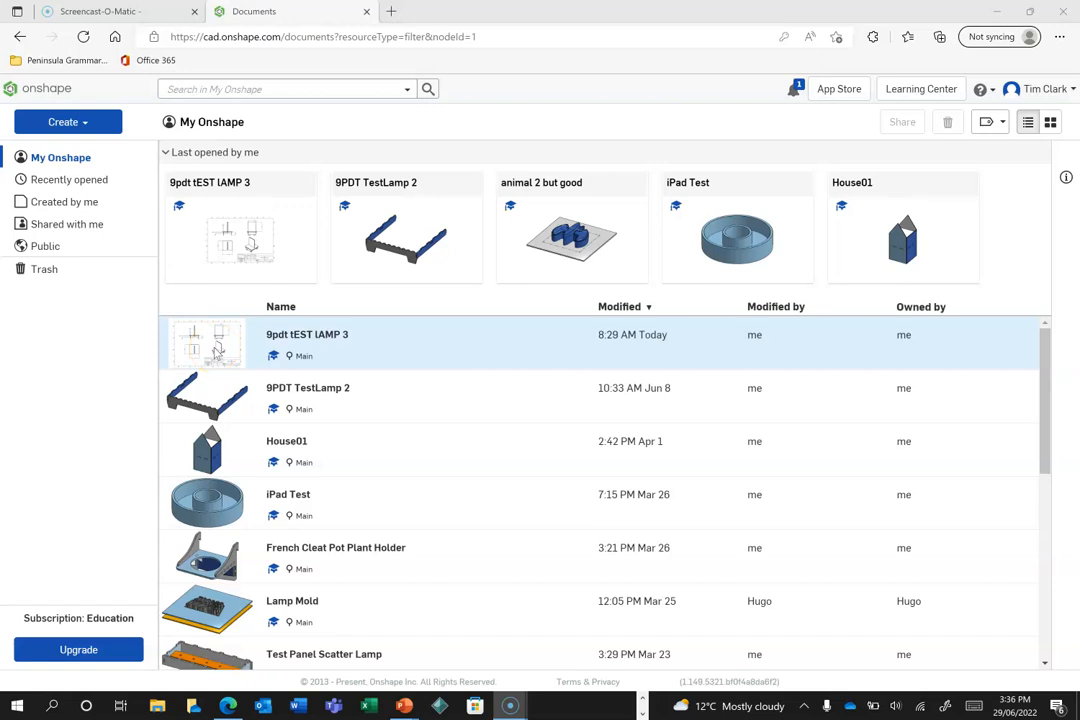
{"action": "left_click", "coordinate": [82, 121]}
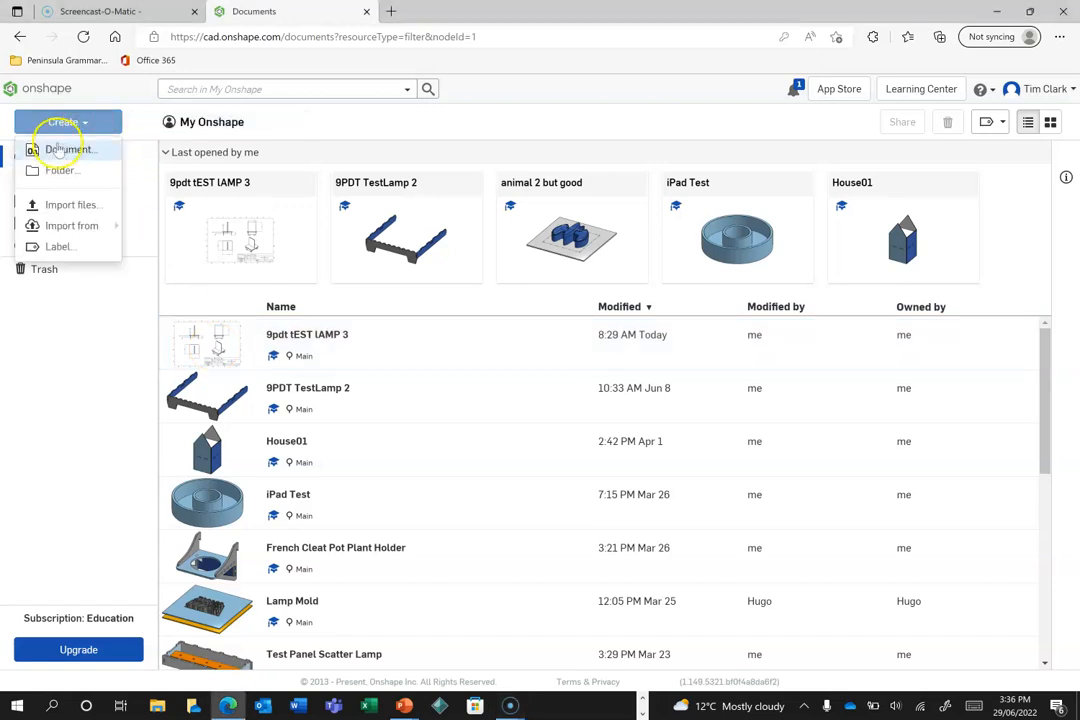
{"action": "left_click", "coordinate": [55, 150]}
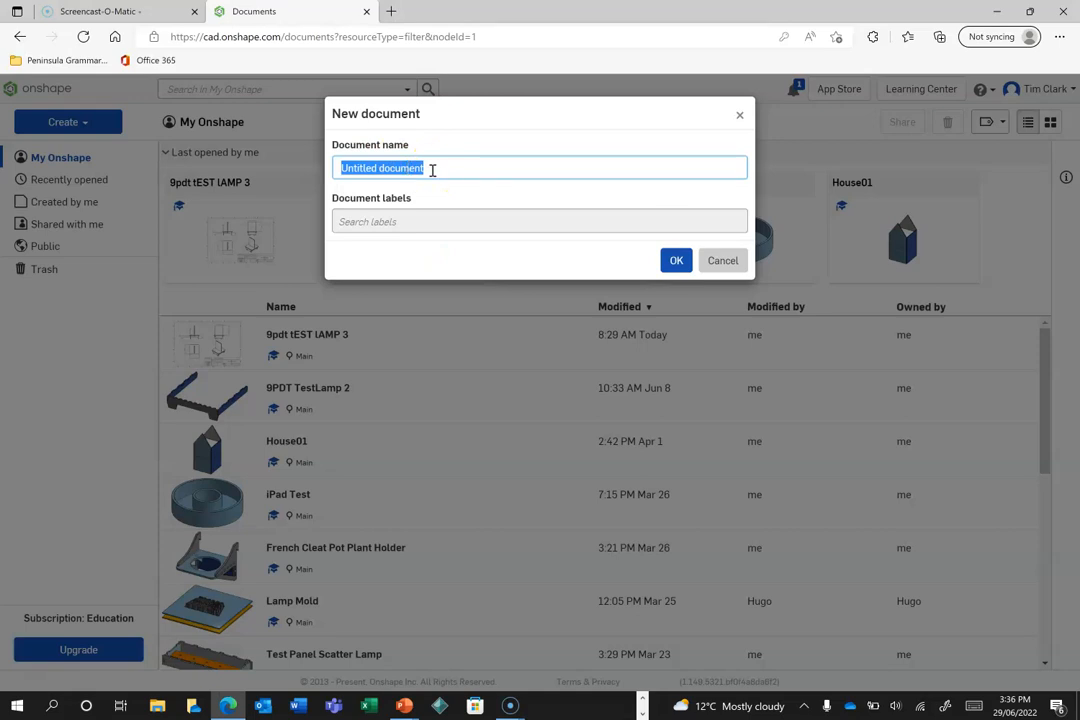
{"action": "type", "text": "Tut"}
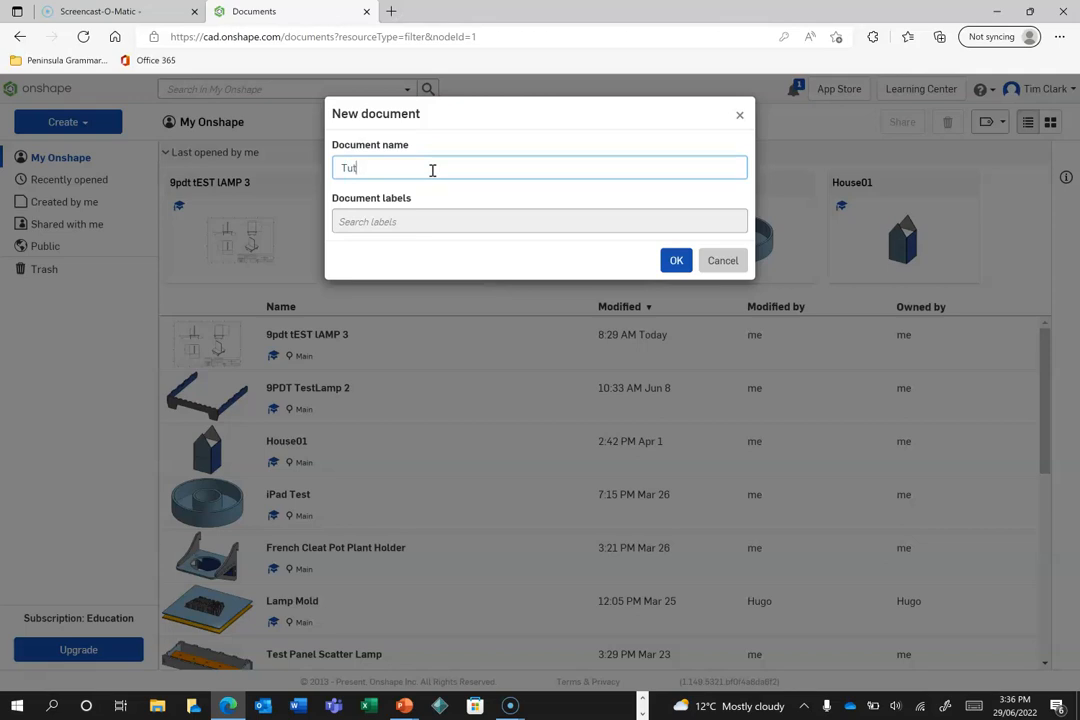
{"action": "type", "text": "e Etch LED Lamp"}
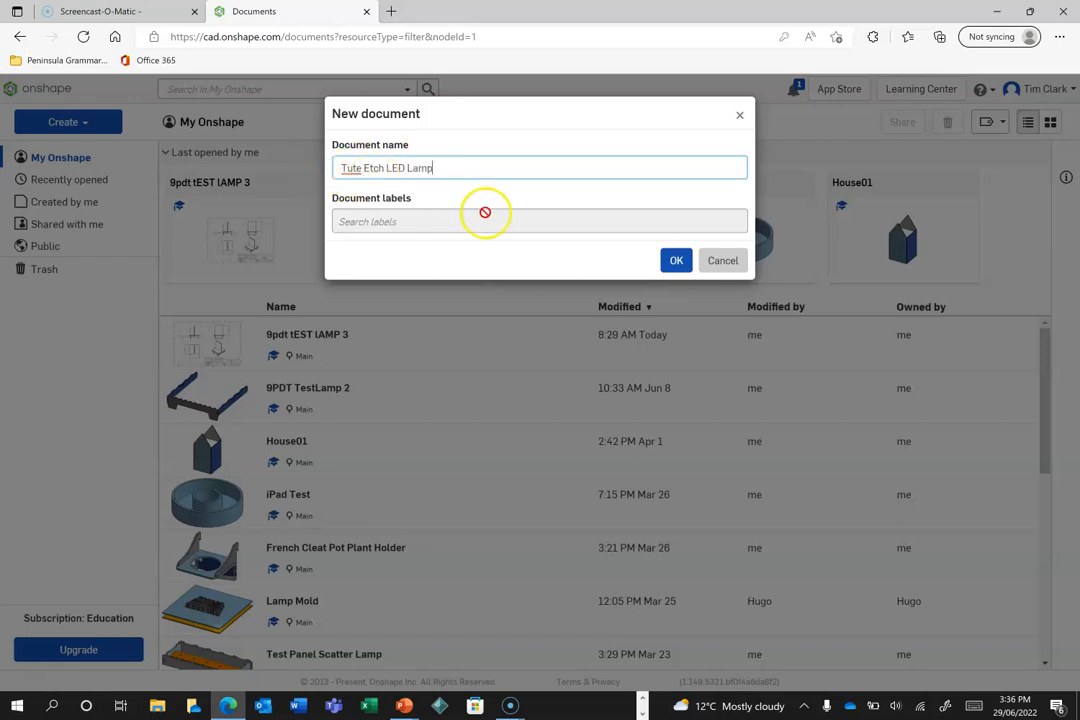
{"action": "left_click", "coordinate": [675, 261]}
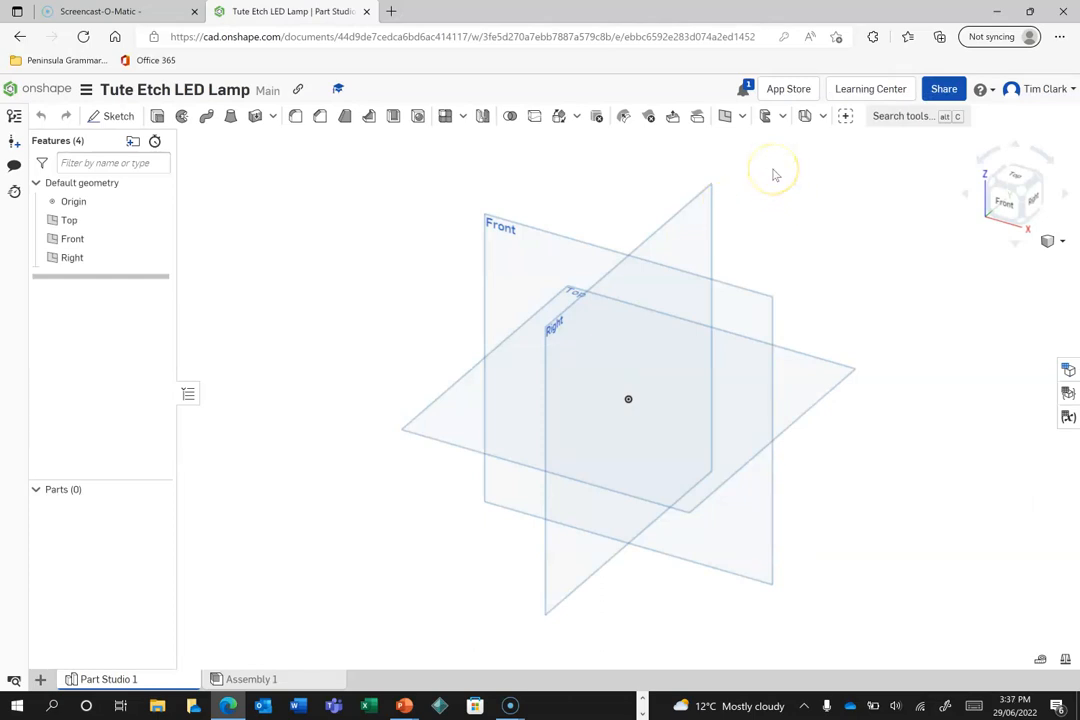
Add a length variable named MaterialThickness with a value of 3 mm.
{"action": "left_click", "coordinate": [743, 117]}
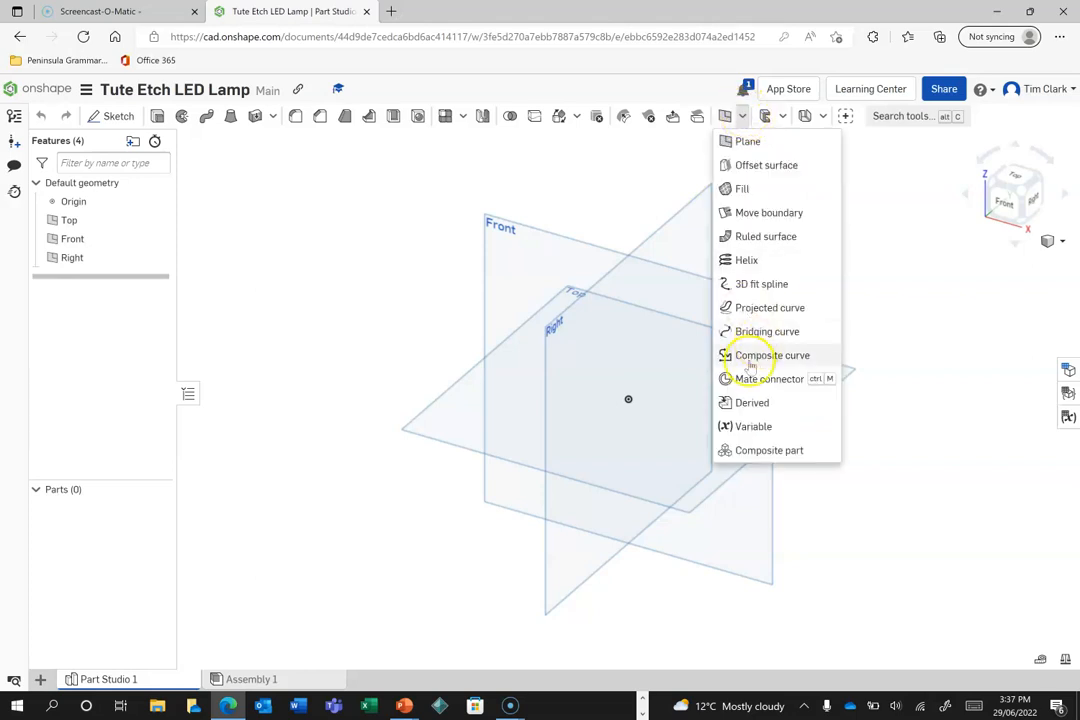
{"action": "left_click", "coordinate": [740, 426]}
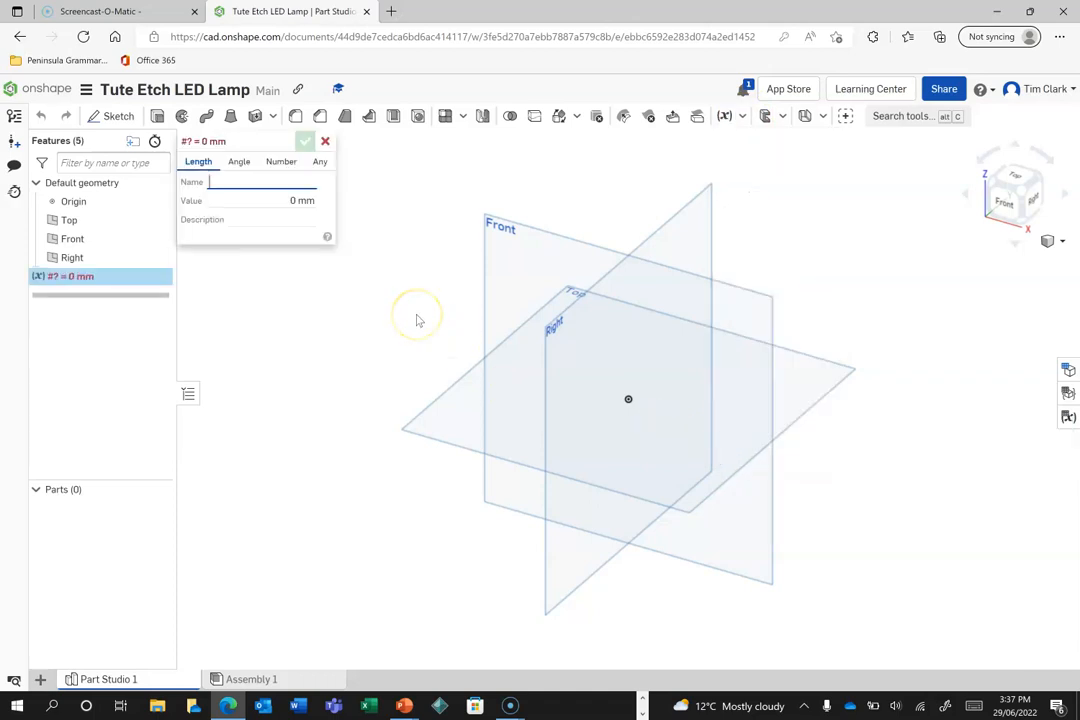
{"action": "type", "text": "MaterialThickness"}
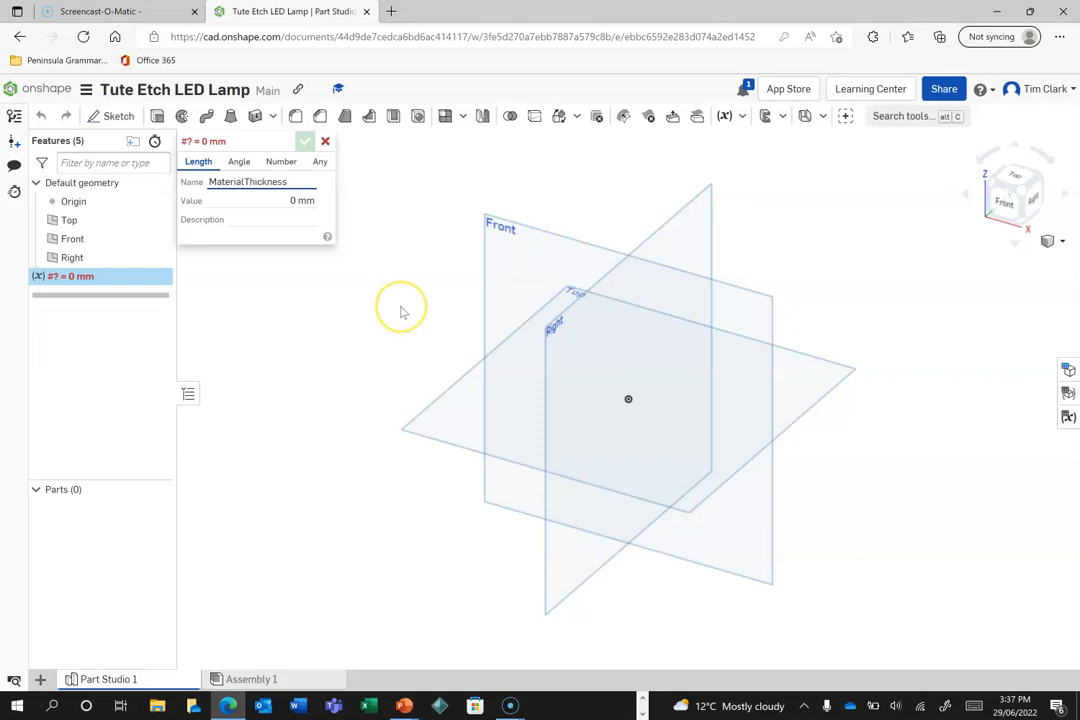
{"action": "left_click", "coordinate": [287, 200]}
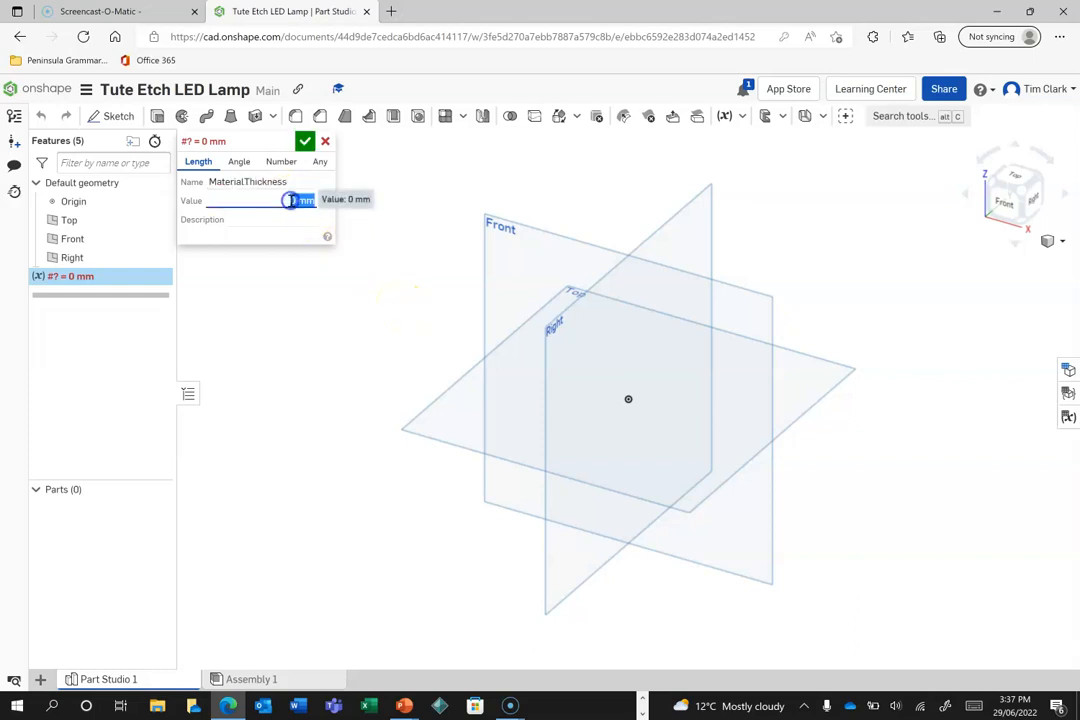
{"action": "type", "text": "3"}
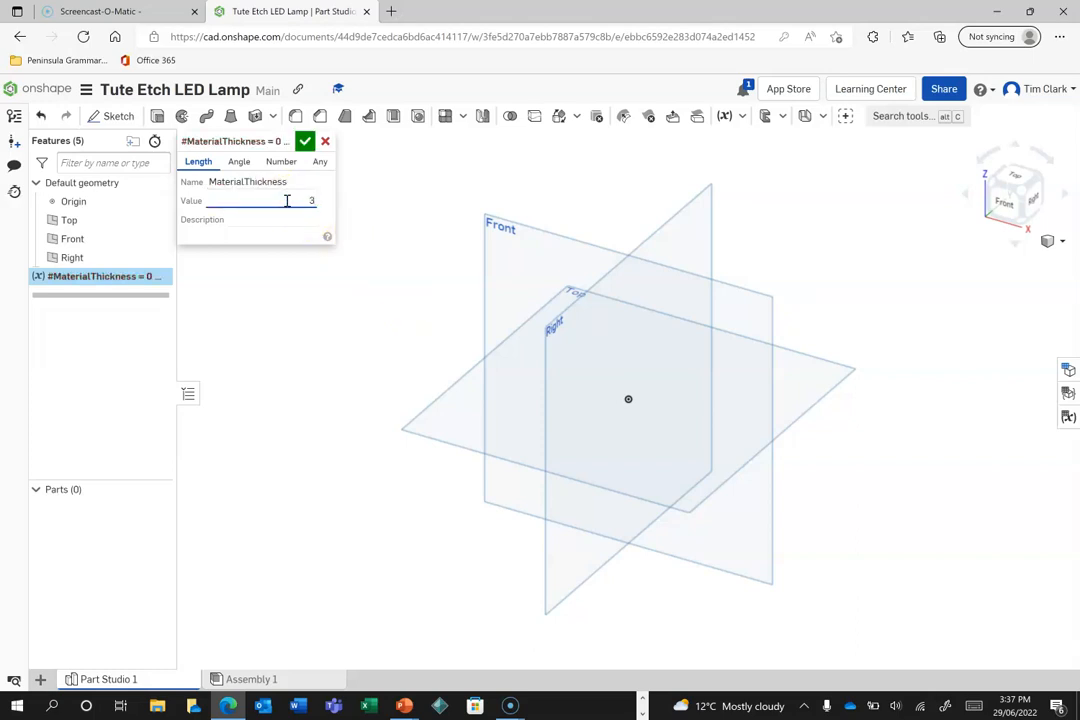
{"action": "type", "text": "mm"}
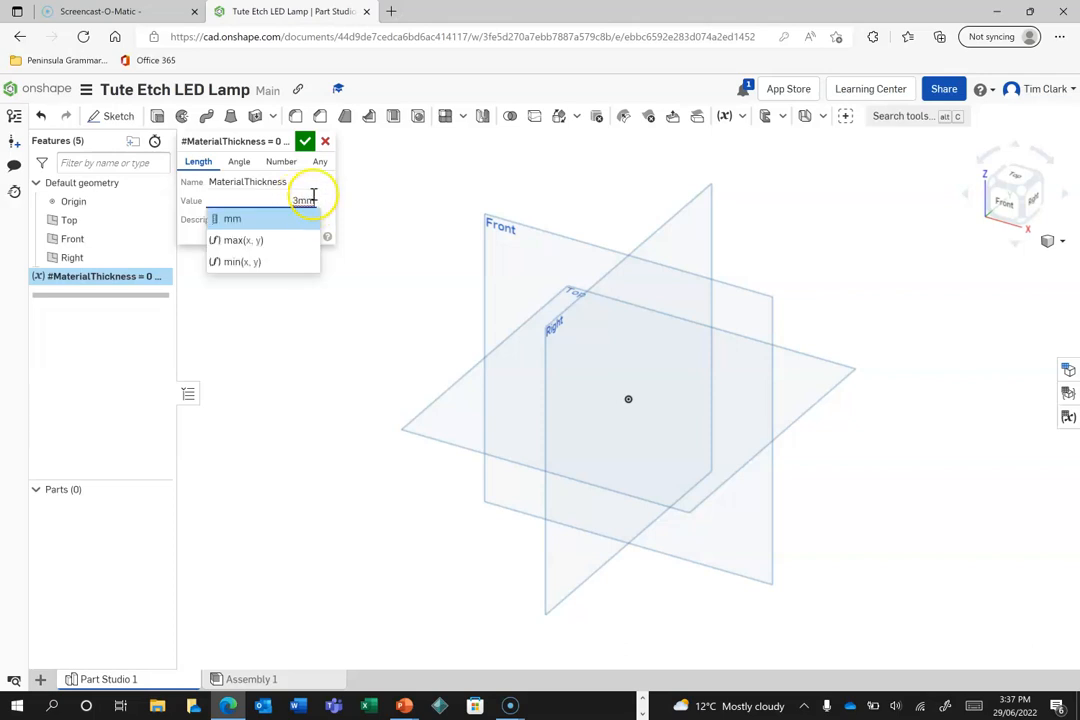
{"action": "left_click", "coordinate": [305, 141]}
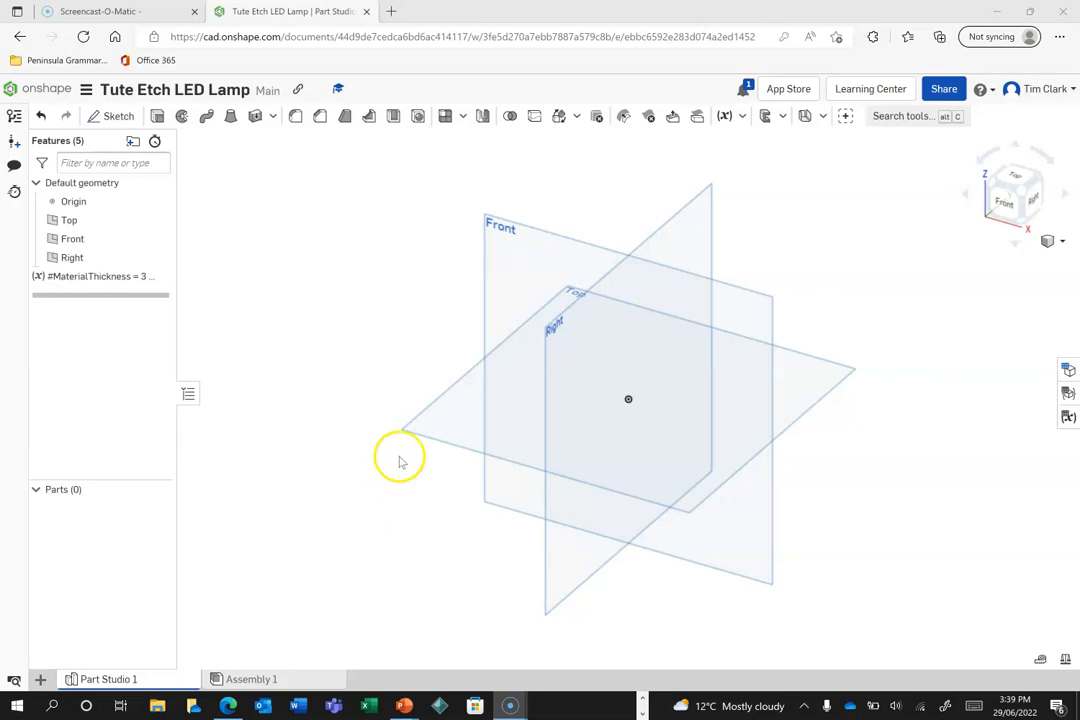
Start a new sketch on the Top plane and view the plane face-on.
{"action": "left_click", "coordinate": [688, 510]}
{"action": "left_click", "coordinate": [116, 116]}
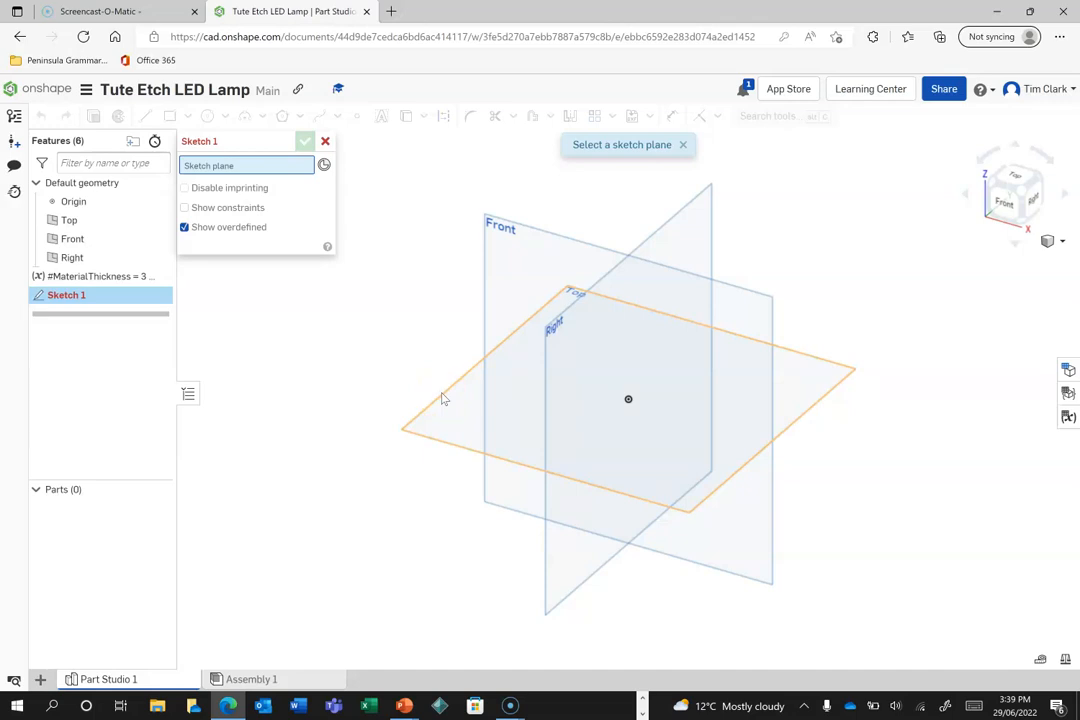
{"action": "left_click", "coordinate": [440, 400]}
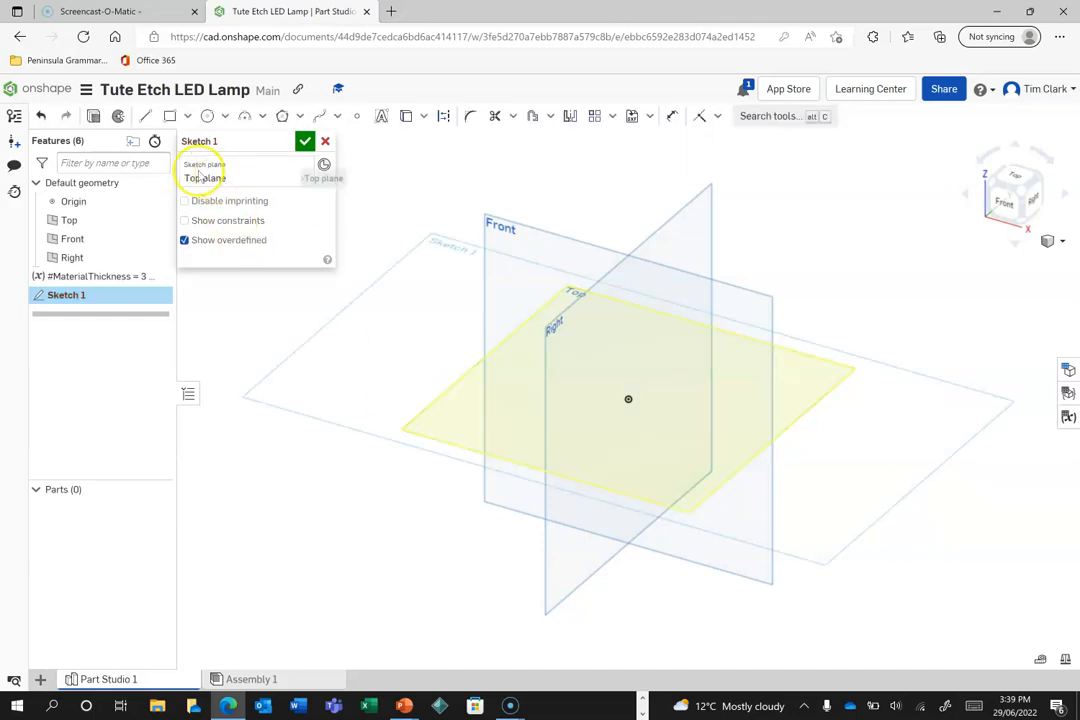
{"action": "left_click", "coordinate": [1016, 178]}
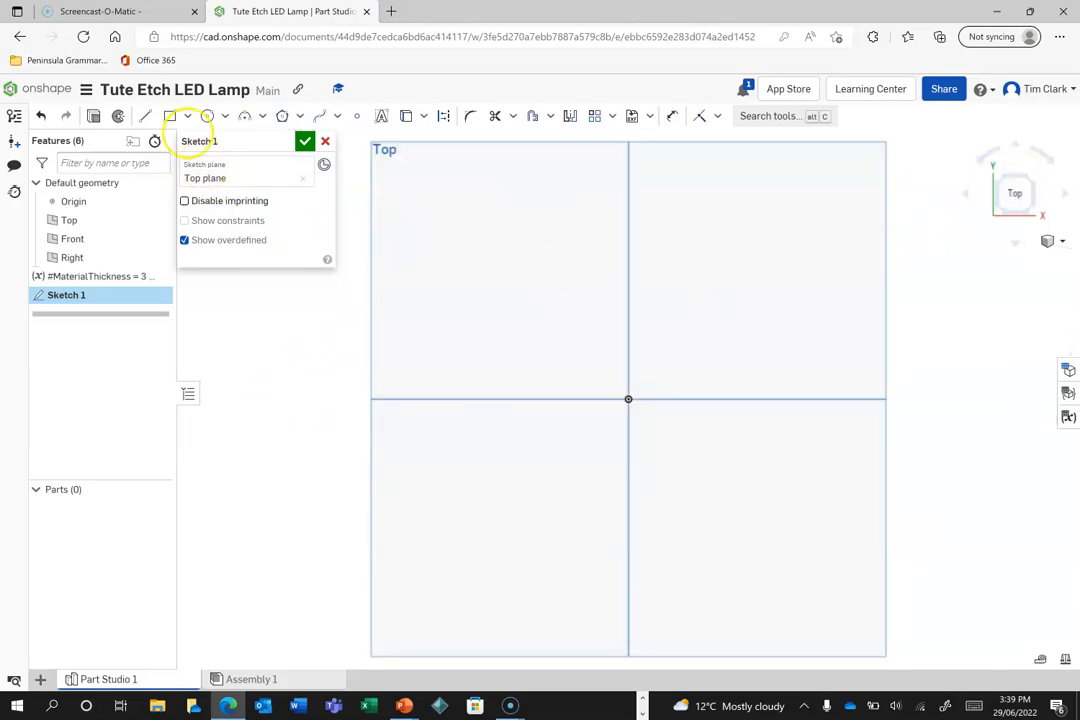
Sketch a corner rectangle about 99.8 mm wide and 100.5 mm high around the origin.
{"action": "left_click", "coordinate": [170, 116]}
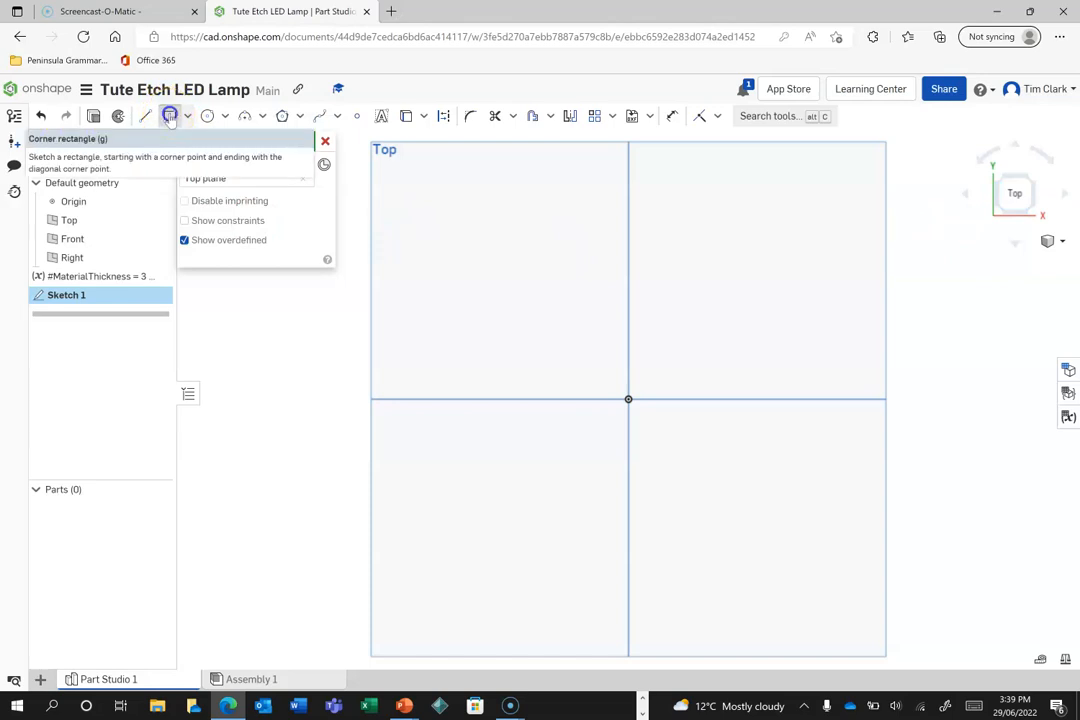
{"action": "left_click", "coordinate": [456, 221]}
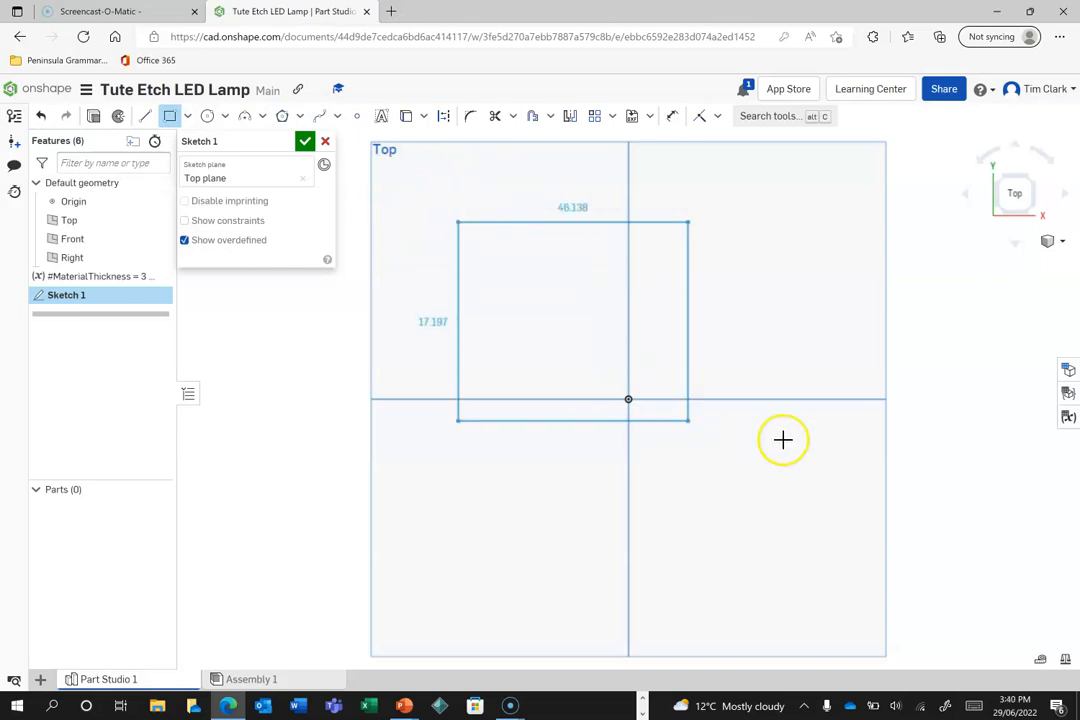
{"action": "right_click", "coordinate": [812, 590]}
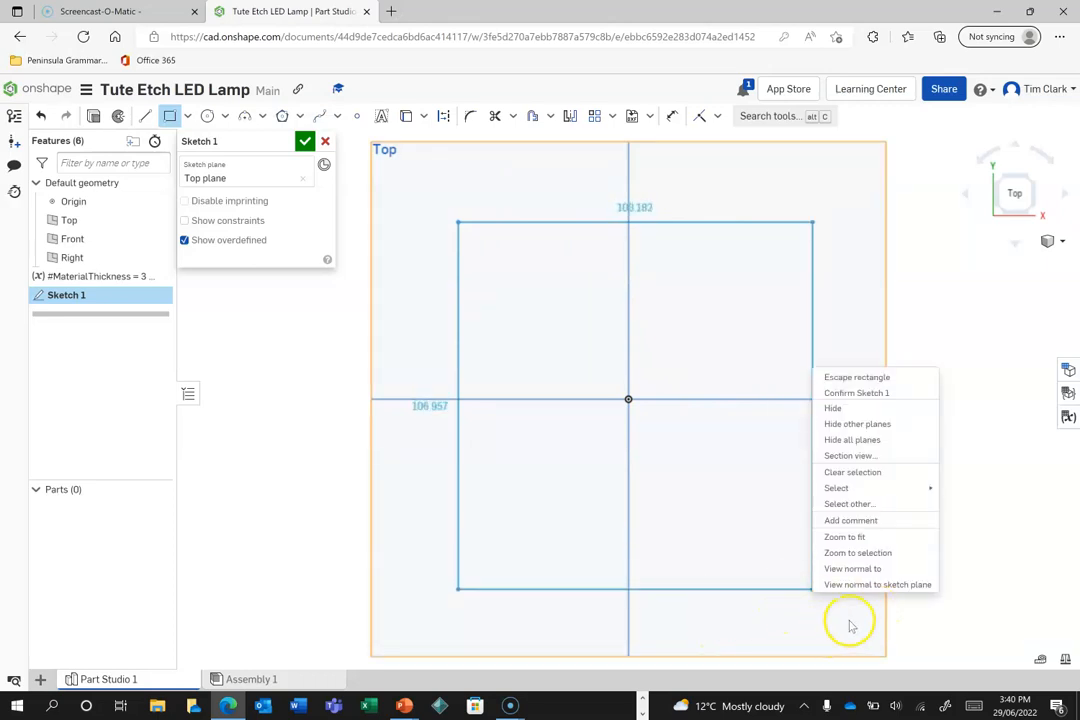
{"action": "left_click", "coordinate": [797, 603]}
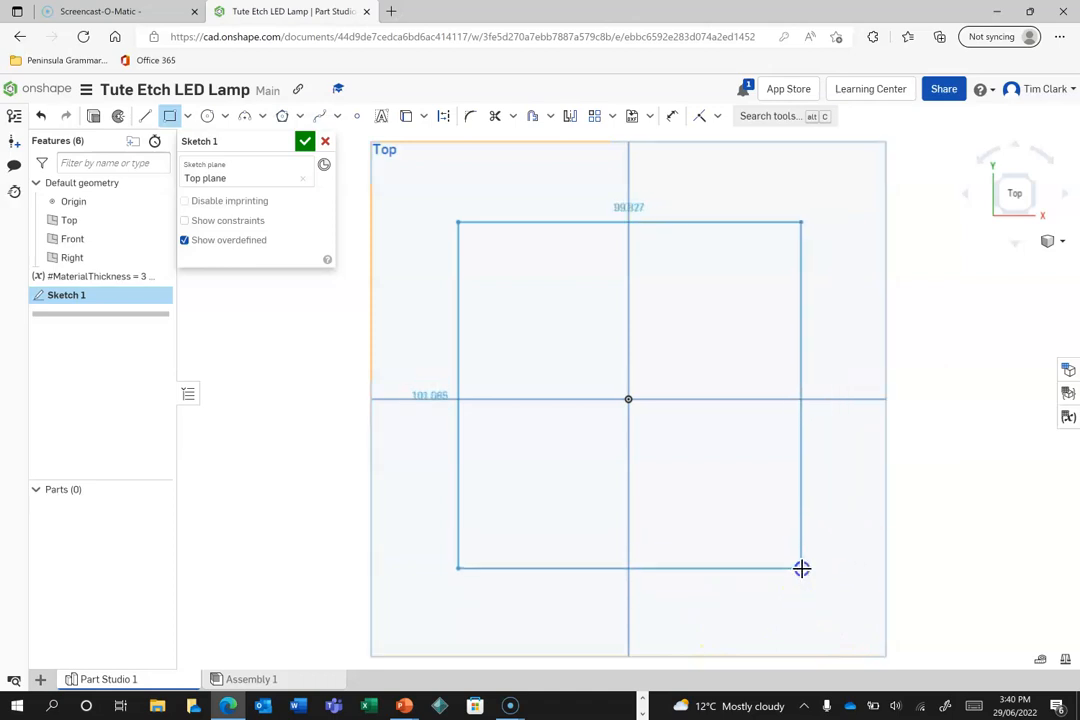
{"action": "left_click", "coordinate": [801, 567]}
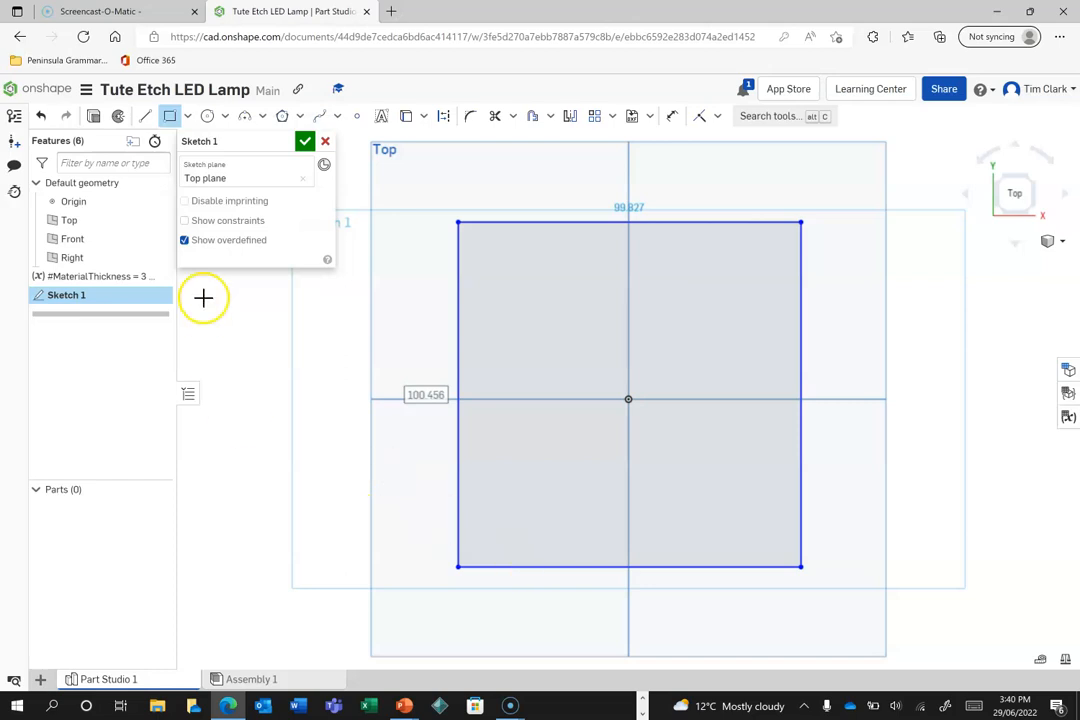
Draw a horizontal construction line joining the midpoints of the rectangle's two vertical edges.
{"action": "left_click", "coordinate": [144, 117]}
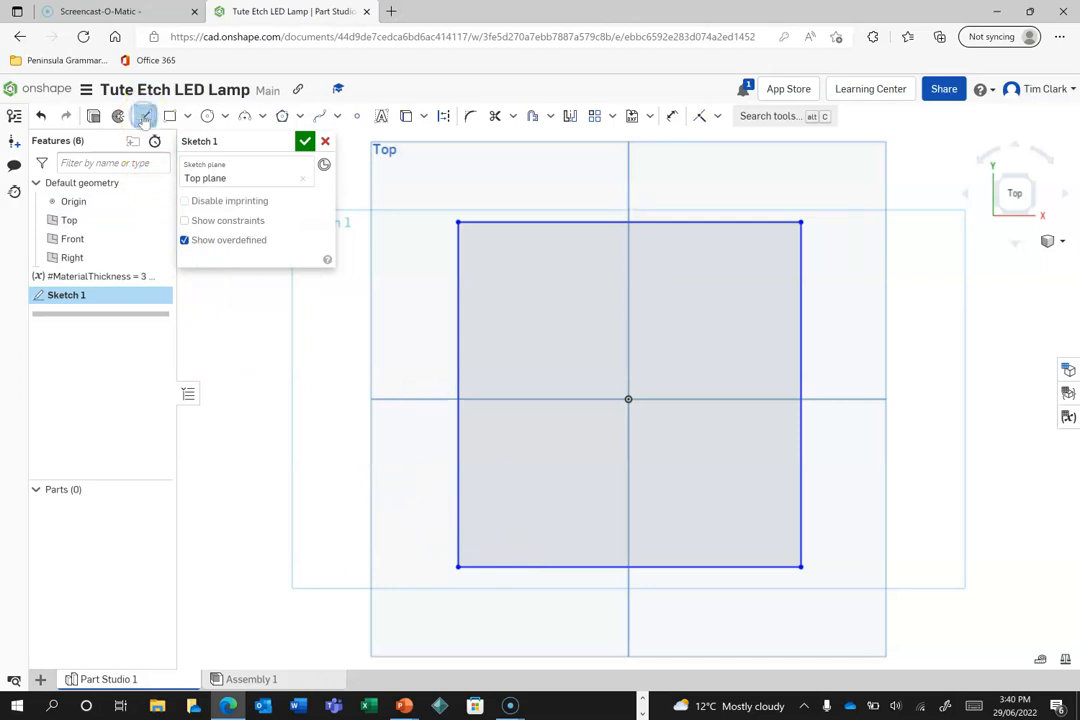
{"action": "left_click", "coordinate": [443, 115]}
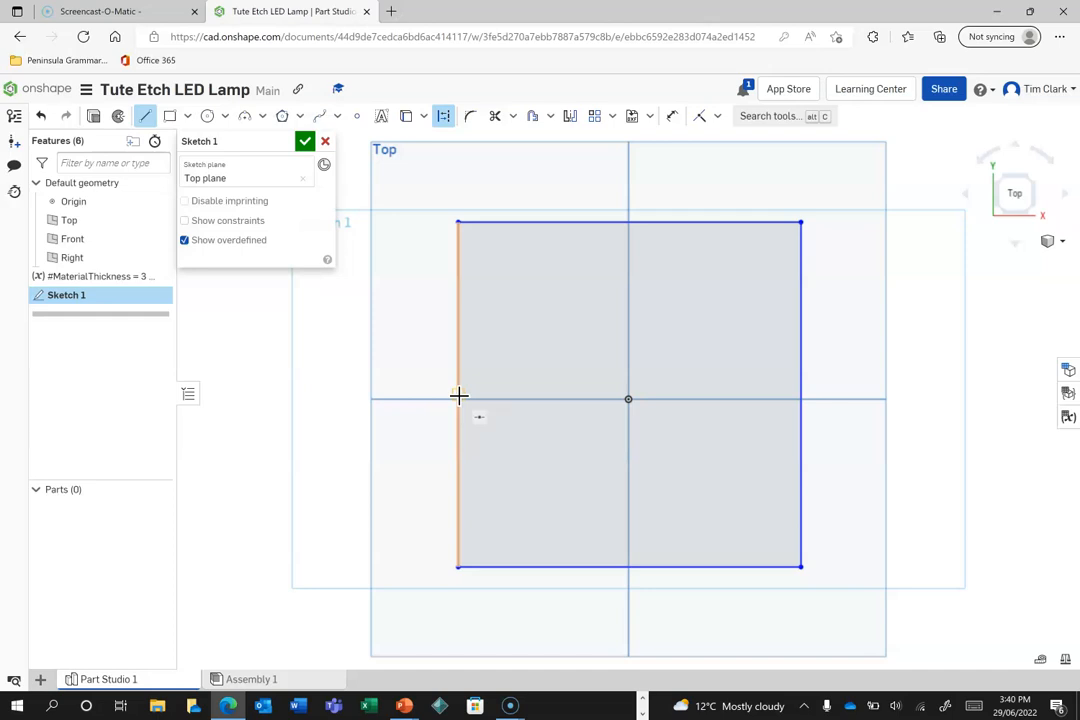
{"action": "mouse_move", "coordinate": [458, 396]}
{"action": "left_mouse_down"}
{"action": "mouse_move", "coordinate": [557, 264]}
{"action": "mouse_move", "coordinate": [700, 310]}
{"action": "mouse_move", "coordinate": [769, 297]}
{"action": "mouse_move", "coordinate": [796, 333]}
{"action": "mouse_move", "coordinate": [805, 393]}
{"action": "mouse_move", "coordinate": [770, 505]}
{"action": "mouse_move", "coordinate": [791, 465]}
{"action": "mouse_move", "coordinate": [716, 116]}
{"action": "mouse_move", "coordinate": [718, 146]}
{"action": "mouse_move", "coordinate": [798, 231]}
{"action": "mouse_move", "coordinate": [740, 224]}
{"action": "mouse_move", "coordinate": [776, 176]}
{"action": "mouse_move", "coordinate": [736, 146]}
{"action": "left_mouse_up"}
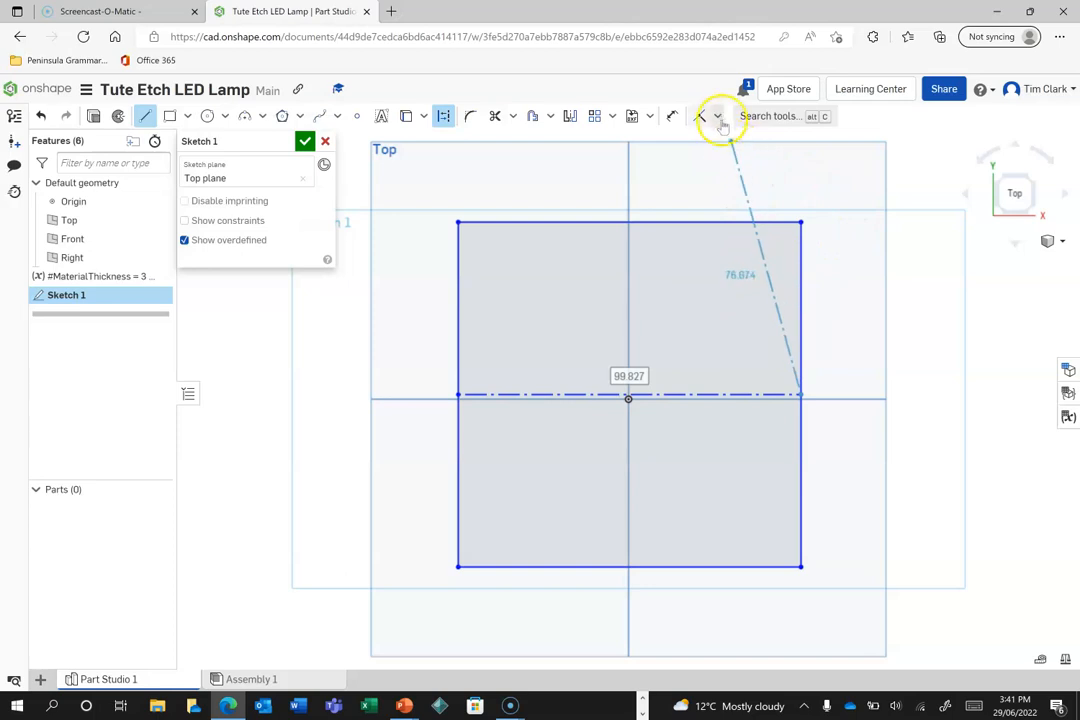
Centre the rectangle on the origin by applying a Midpoint constraint between the origin and the construction line.
{"action": "left_click", "coordinate": [718, 116]}
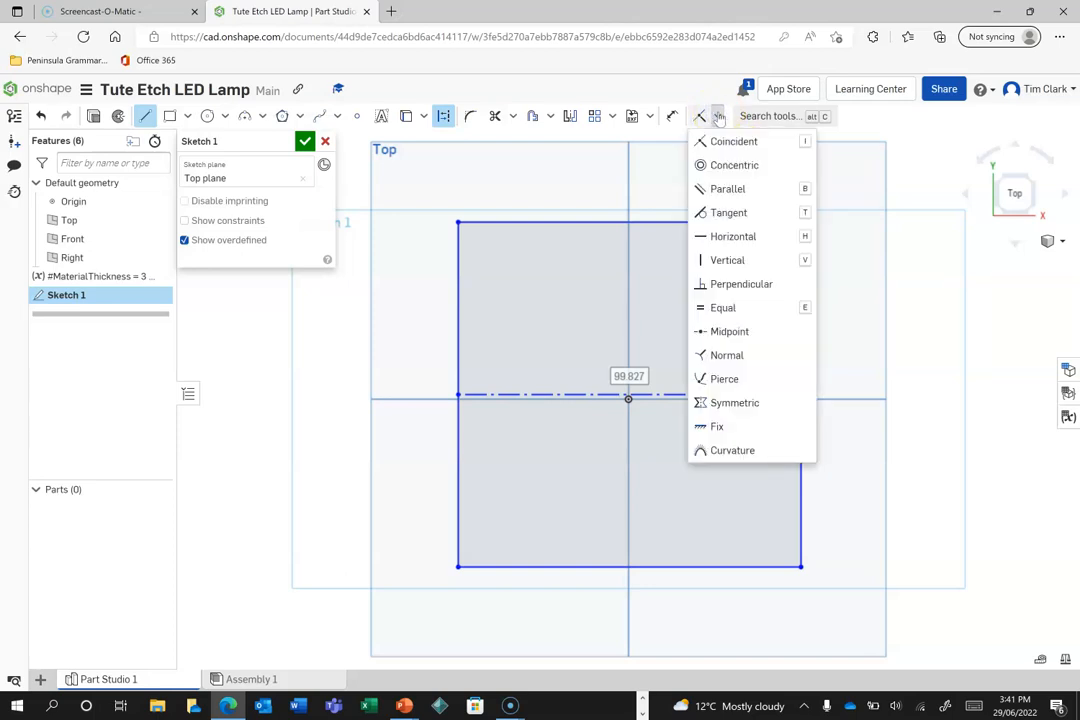
{"action": "left_click", "coordinate": [720, 330]}
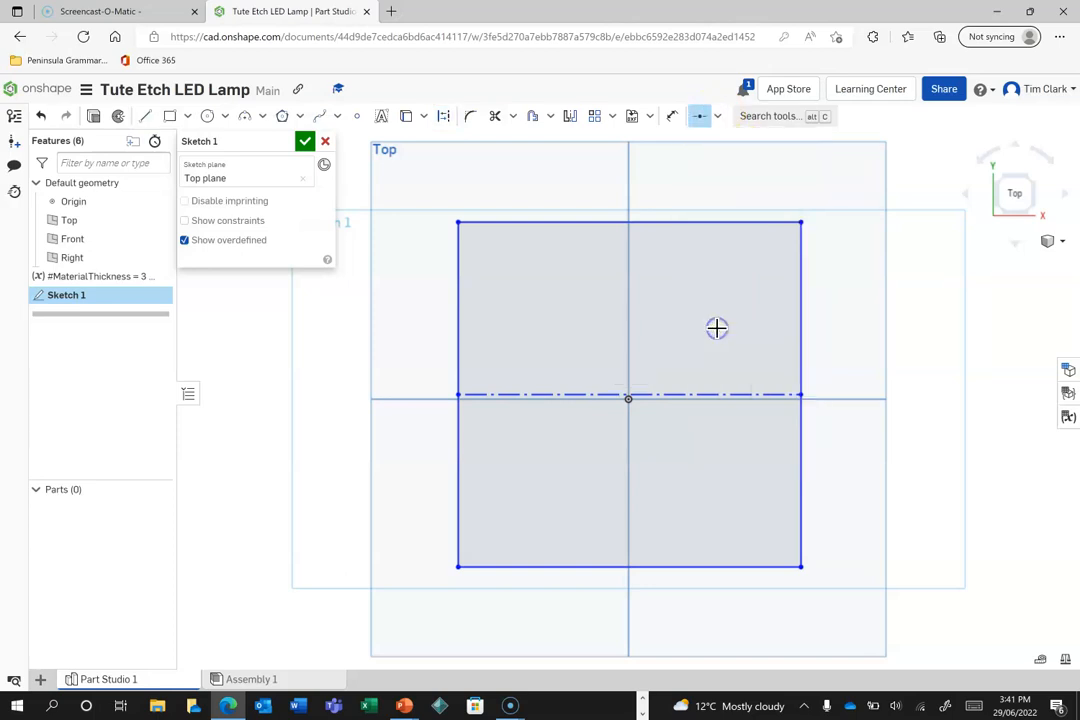
{"action": "left_click", "coordinate": [627, 399]}
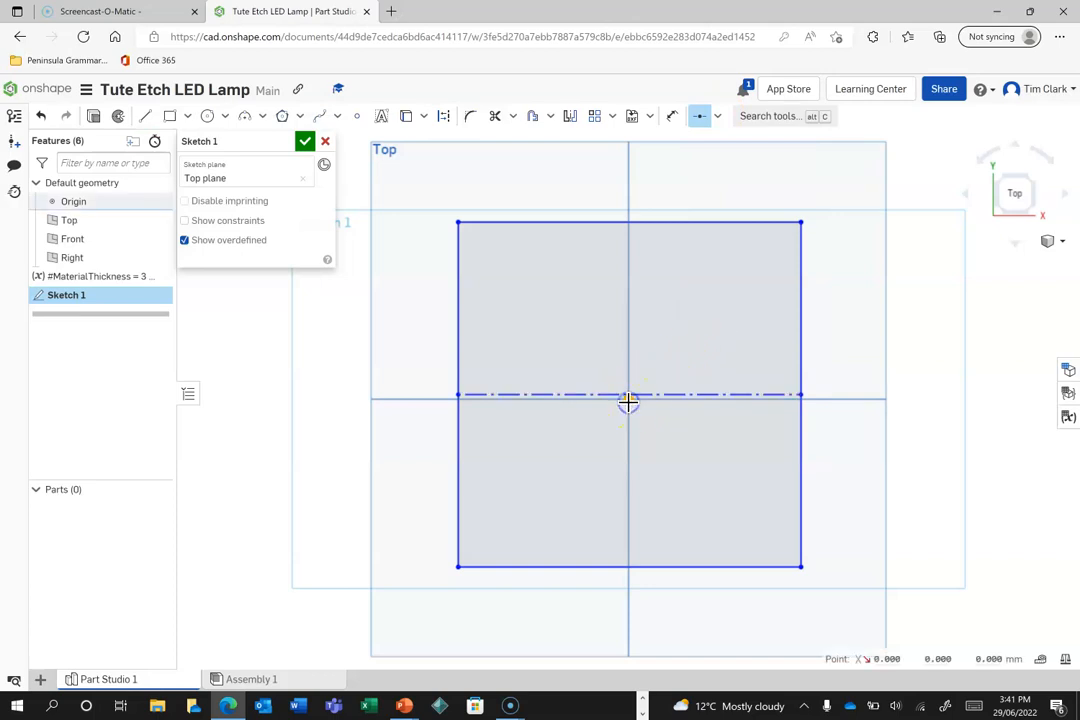
{"action": "left_click", "coordinate": [663, 396]}
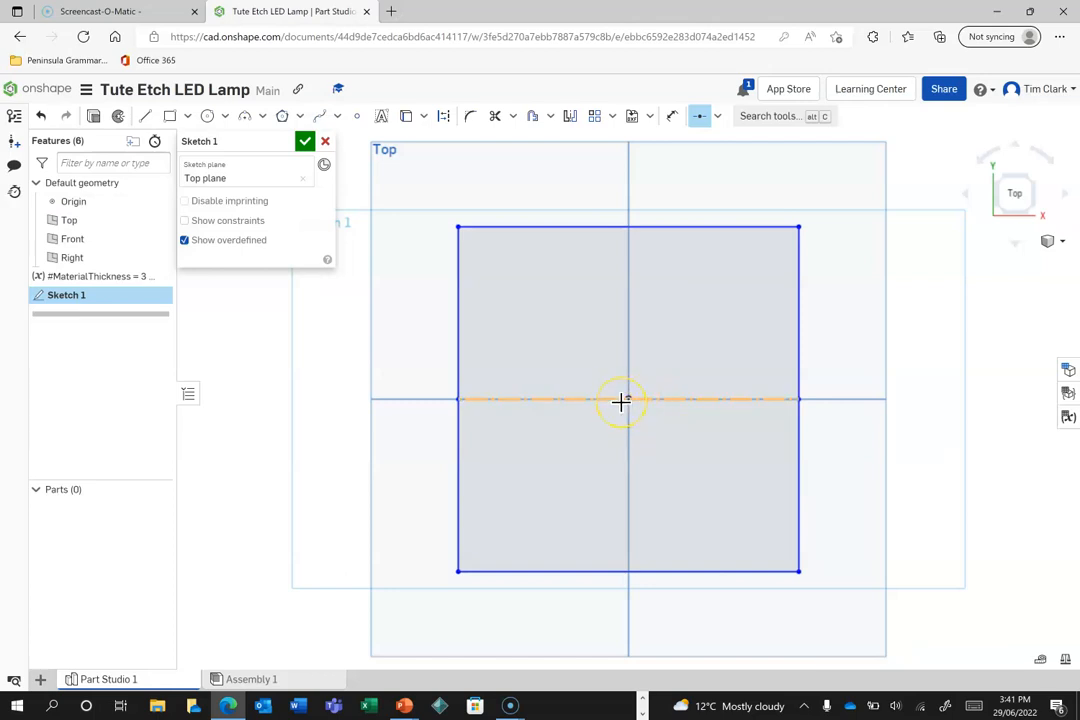
Make the rectangle square by applying an Equal constraint to its upper edge and one vertical edge.
{"action": "left_click", "coordinate": [718, 116]}
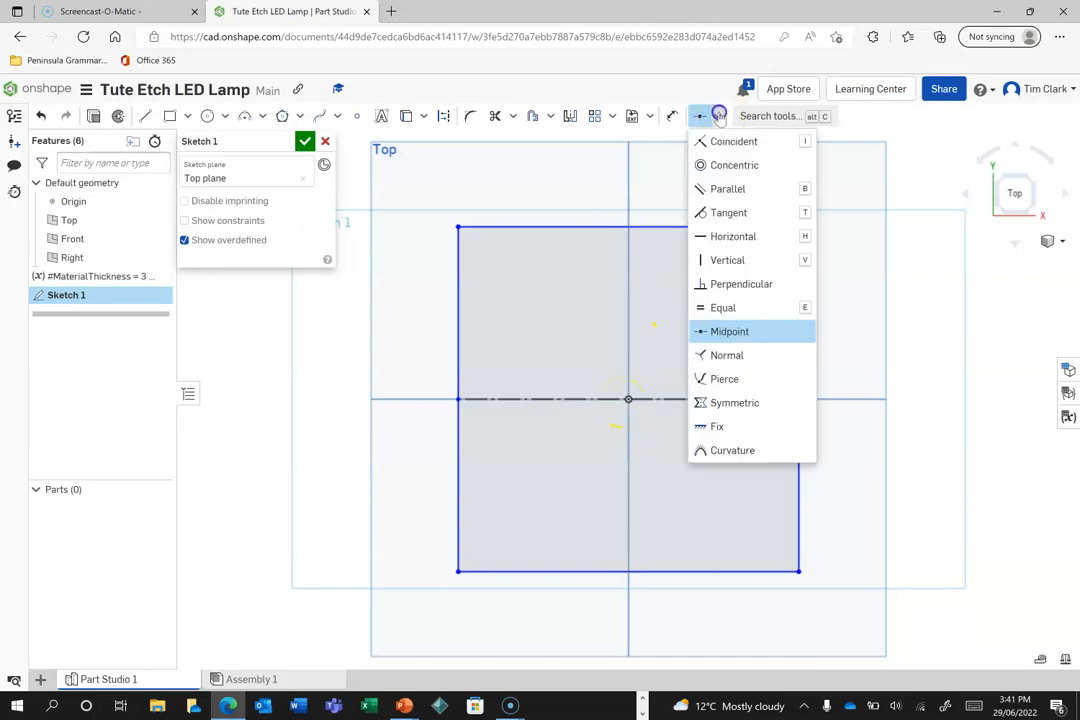
{"action": "left_click", "coordinate": [716, 307]}
{"action": "left_click", "coordinate": [685, 227]}
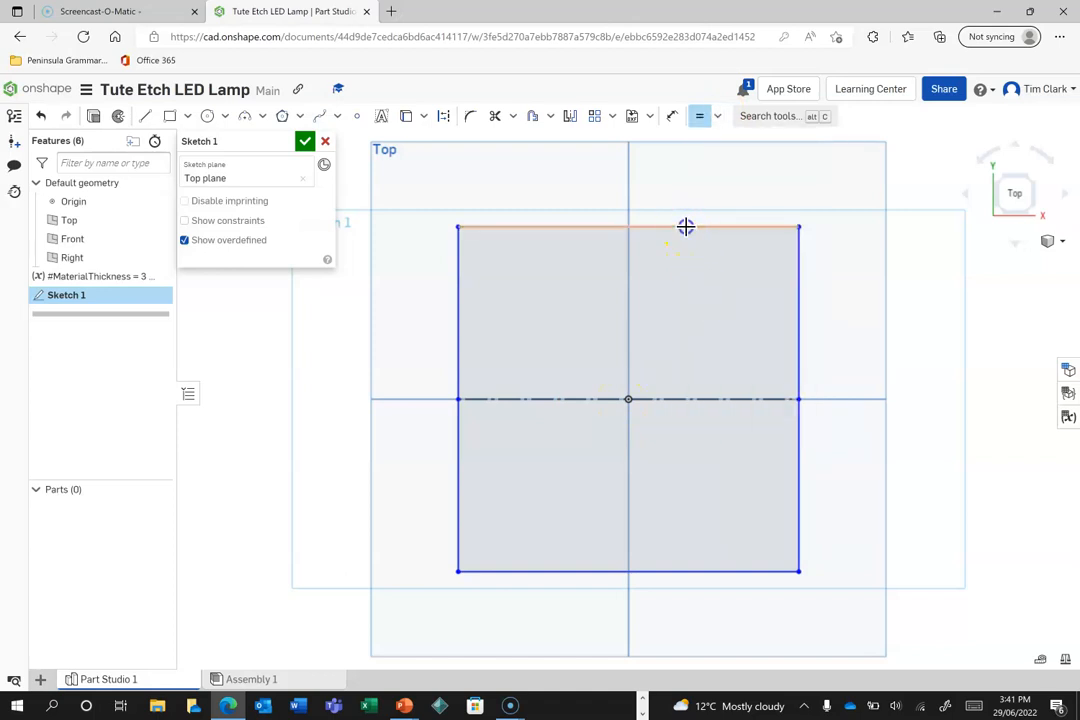
{"action": "left_click", "coordinate": [458, 313]}
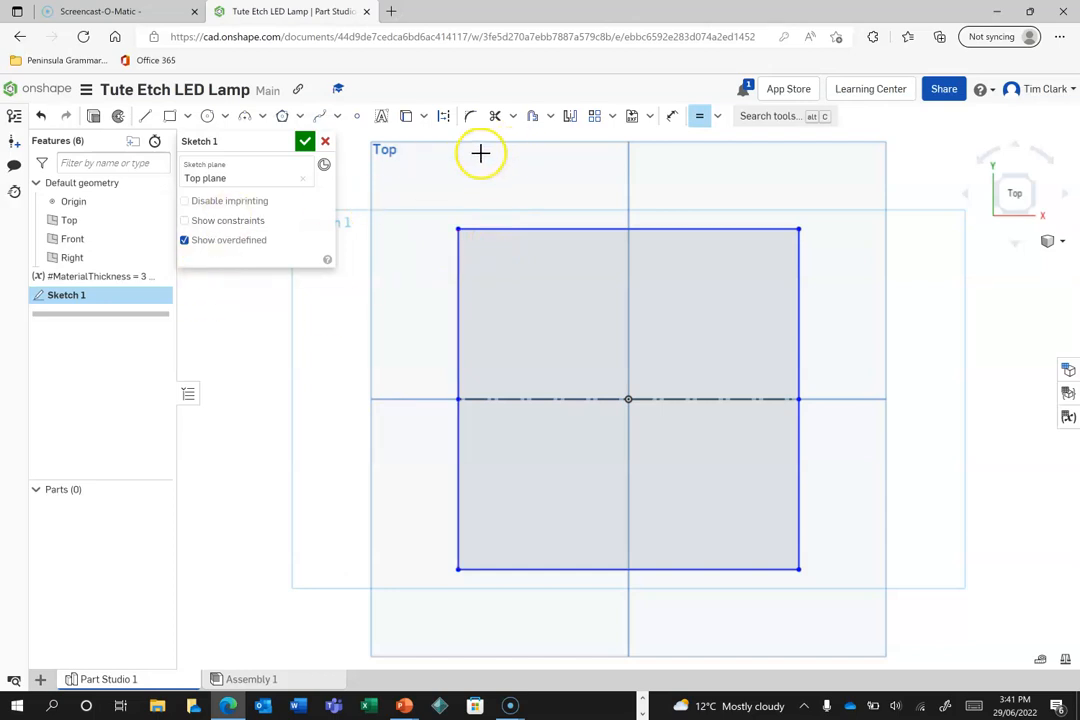
Dimension the square's upper edge to 120 mm and finish the sketch.
{"action": "left_click", "coordinate": [672, 118]}
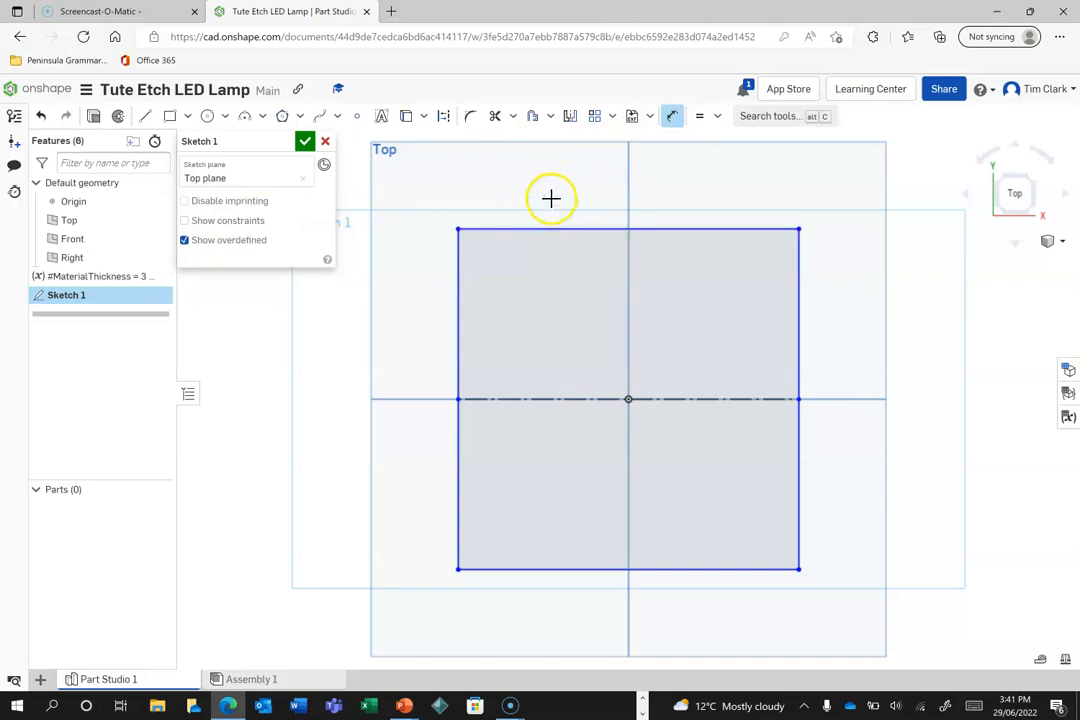
{"action": "left_click", "coordinate": [580, 179]}
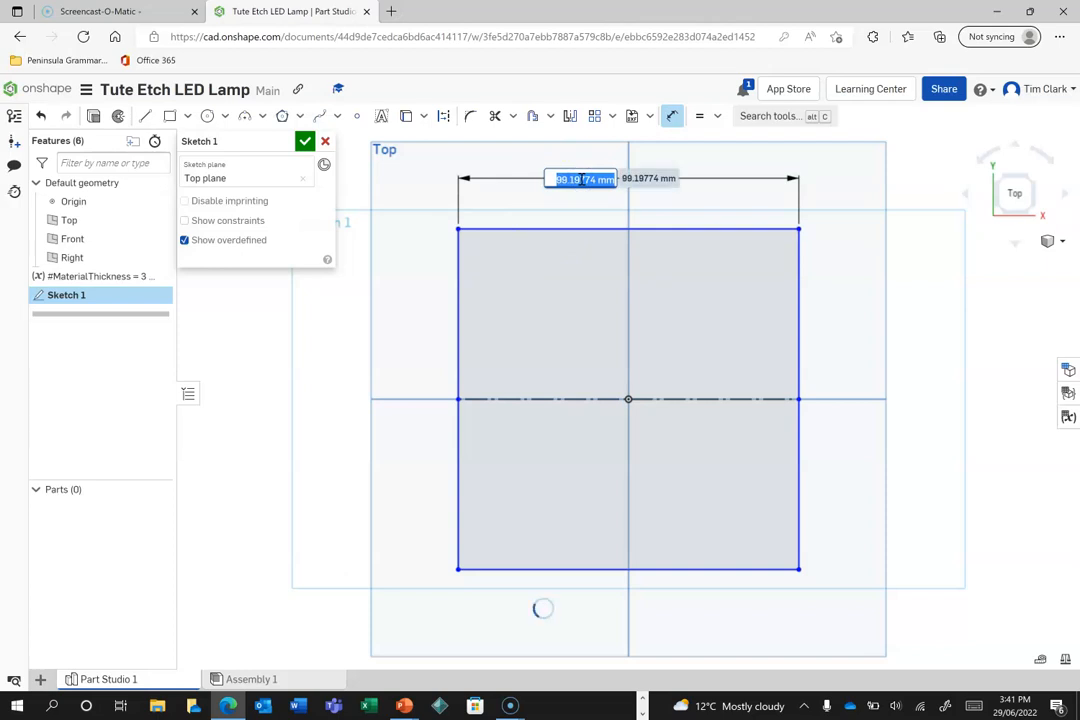
{"action": "type", "text": "12"}
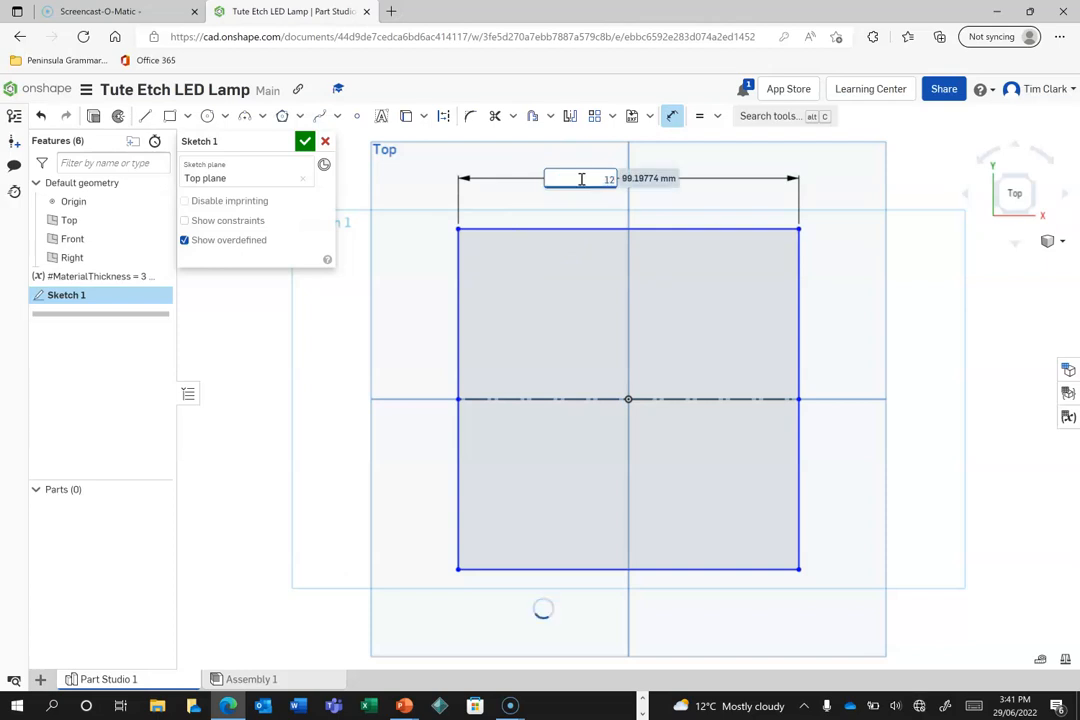
{"action": "type", "text": "0"}
{"action": "key", "text": "Return"}
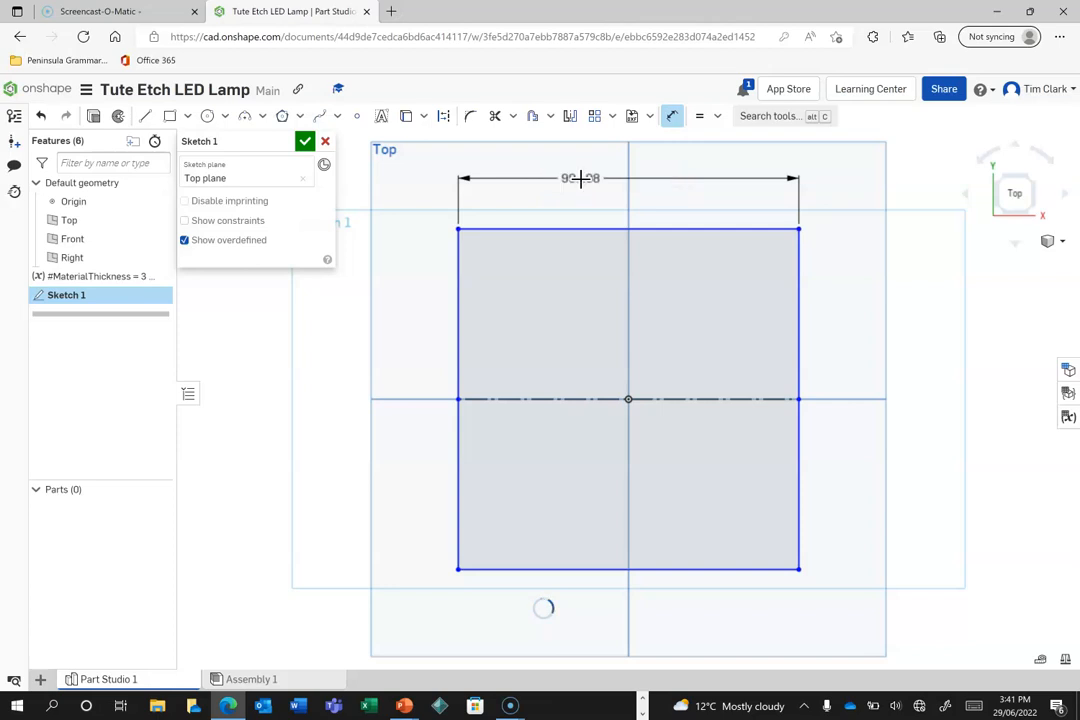
{"action": "left_click", "coordinate": [645, 211]}
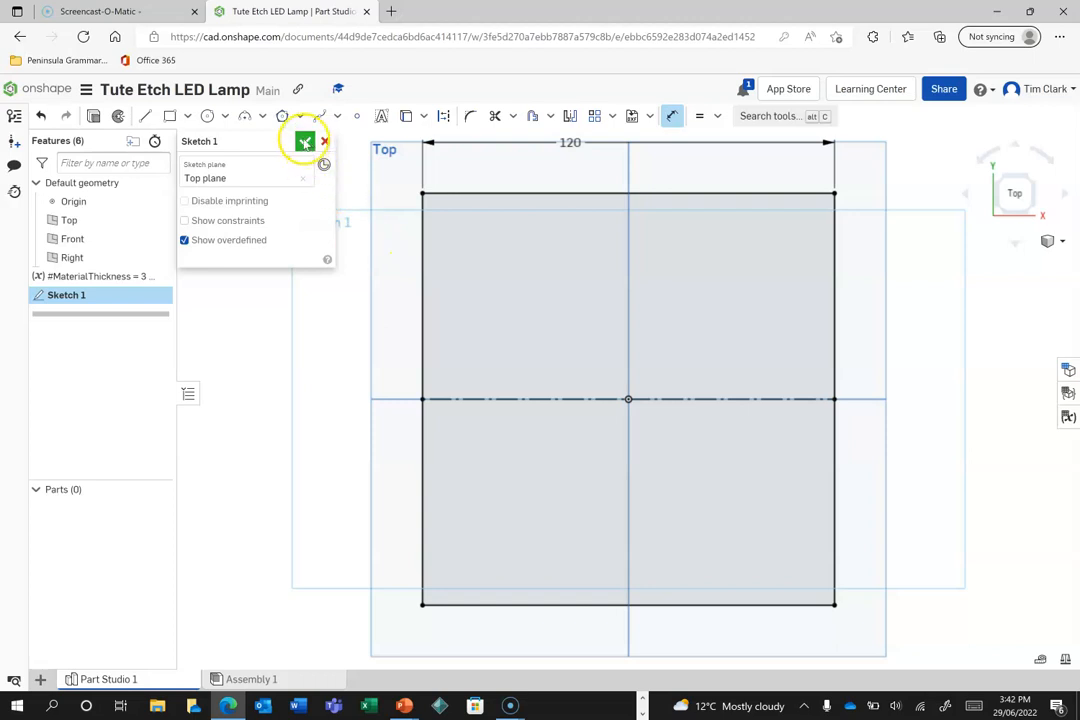
{"action": "left_click", "coordinate": [304, 143]}
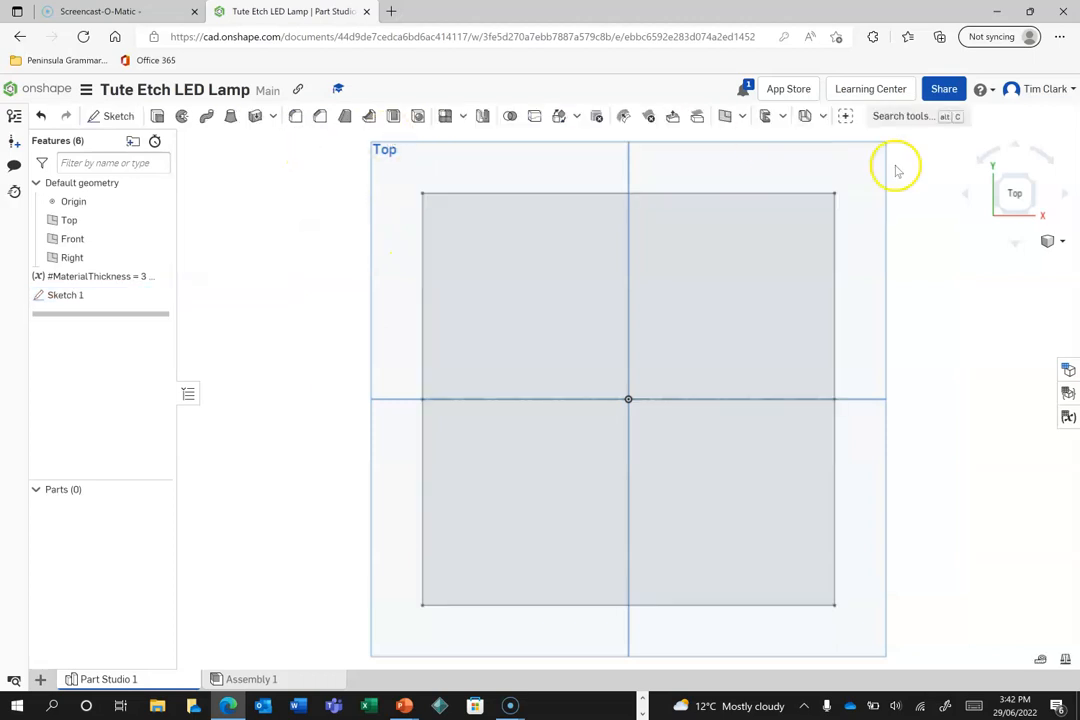
Extrude the square sketch region as a new solid with its depth set to the #MaterialThickness variable.
{"action": "left_click", "coordinate": [997, 213]}
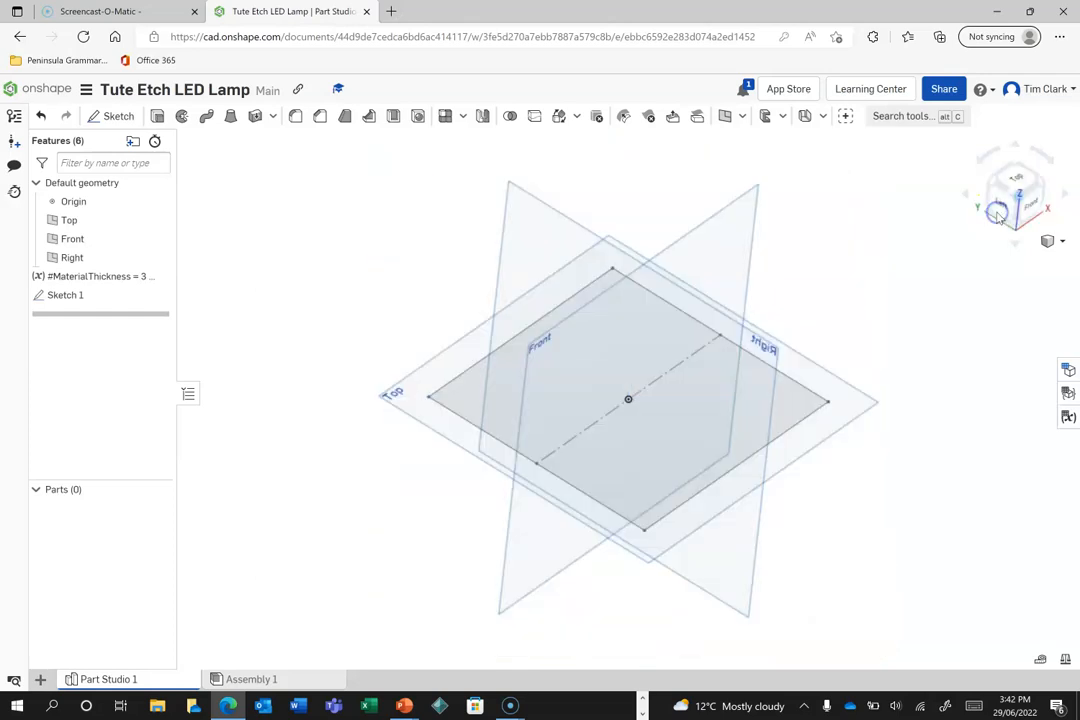
{"action": "left_click", "coordinate": [1040, 180]}
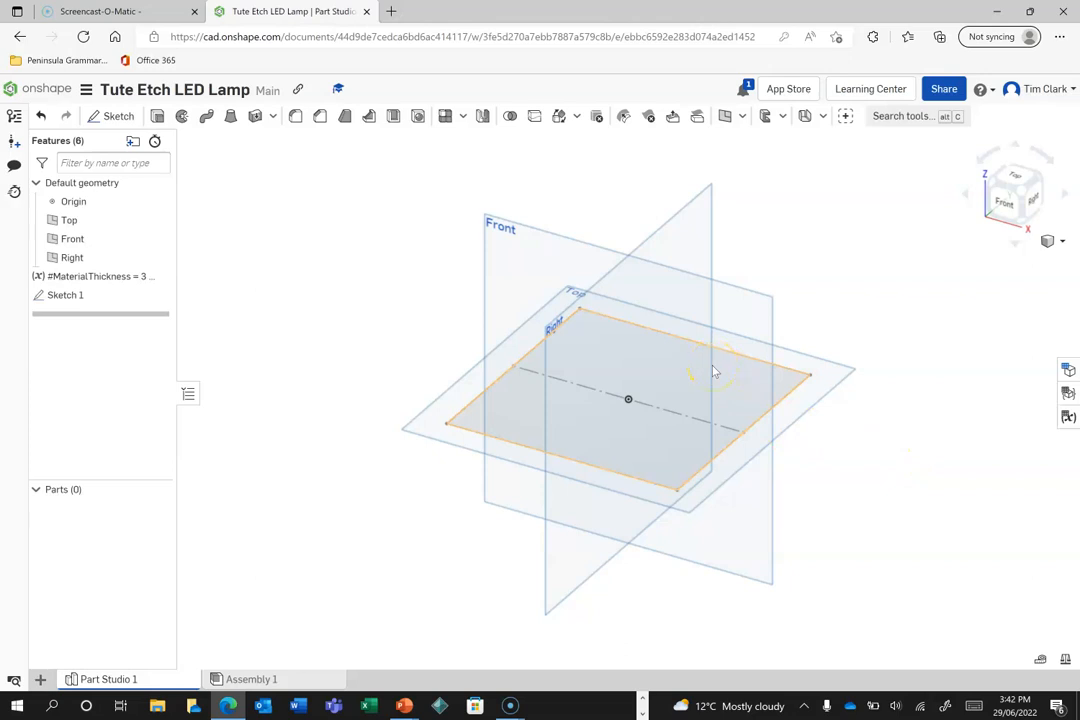
{"action": "left_click", "coordinate": [157, 117]}
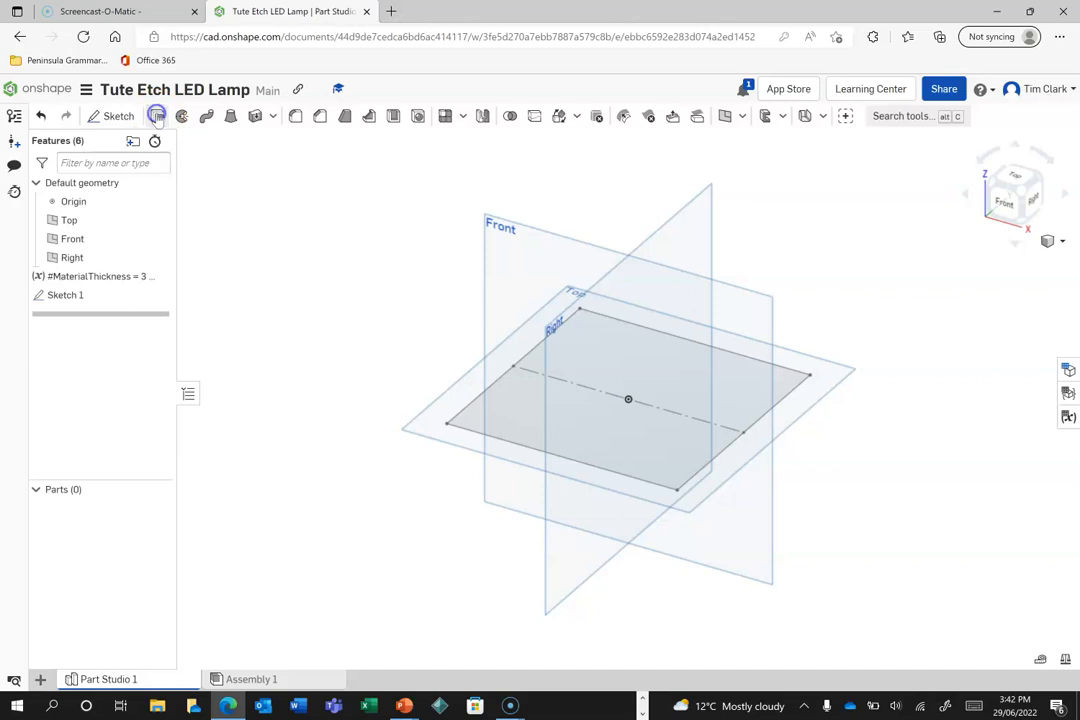
{"action": "left_click", "coordinate": [530, 417]}
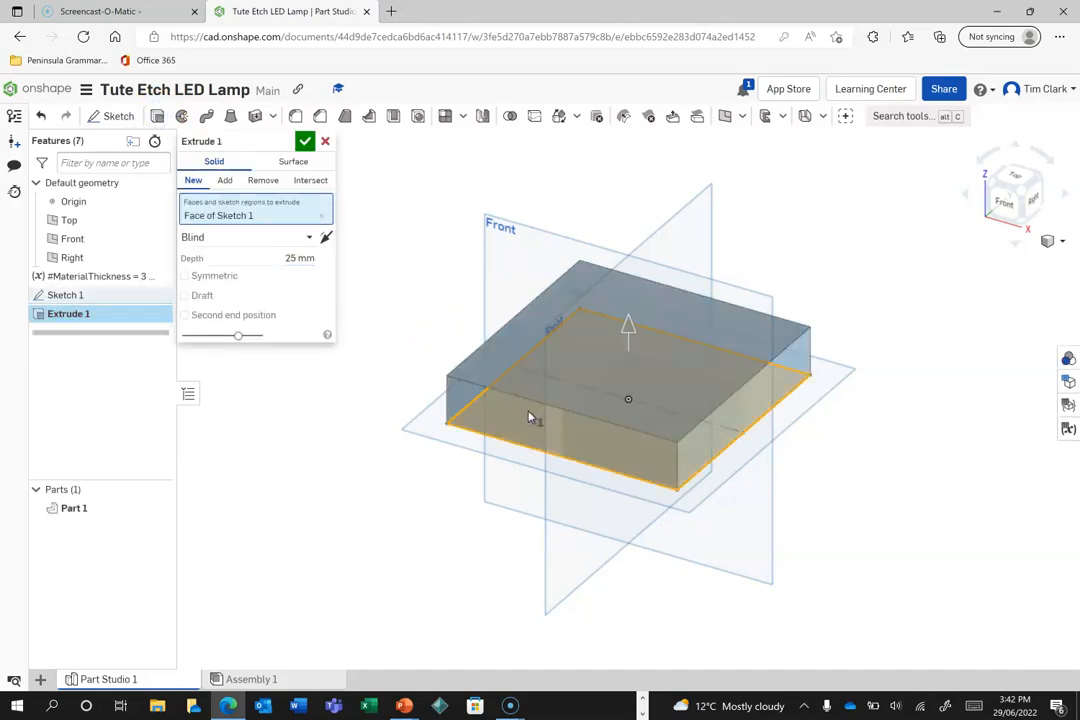
{"action": "left_click", "coordinate": [263, 257]}
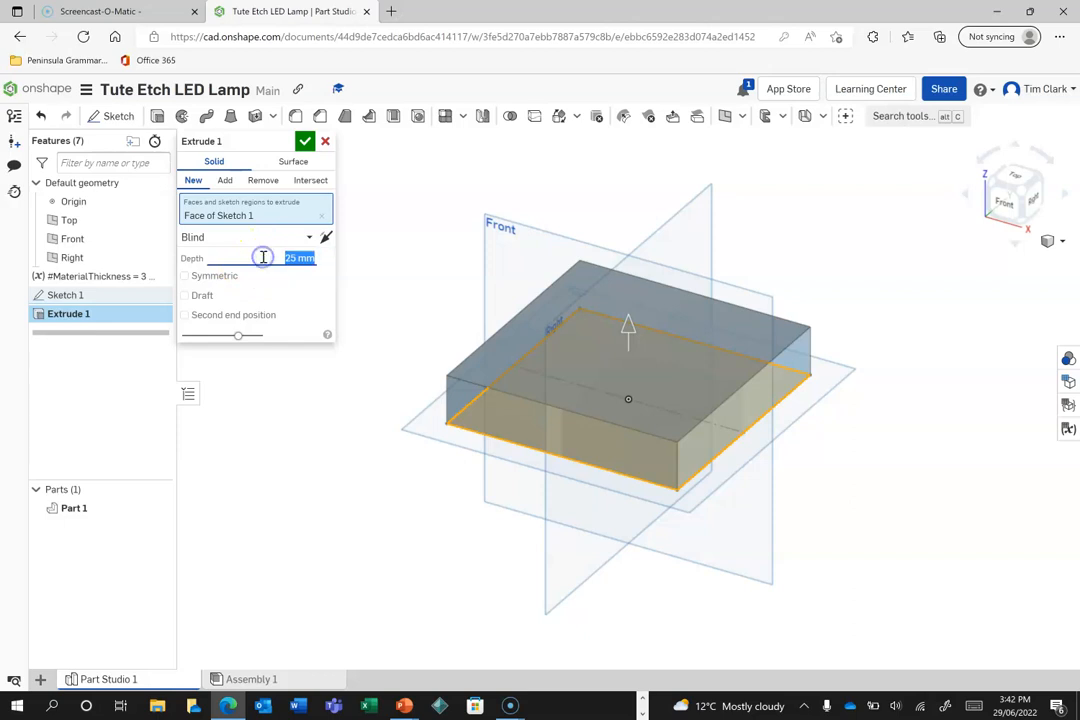
{"action": "type", "text": "m"}
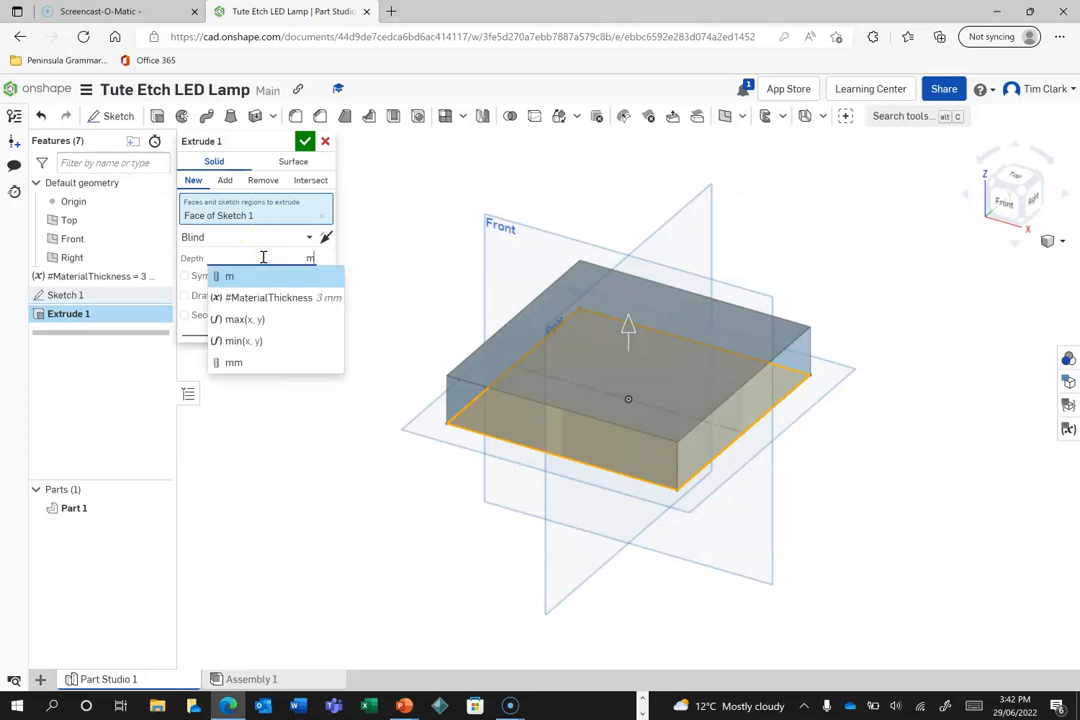
{"action": "left_click", "coordinate": [262, 297]}
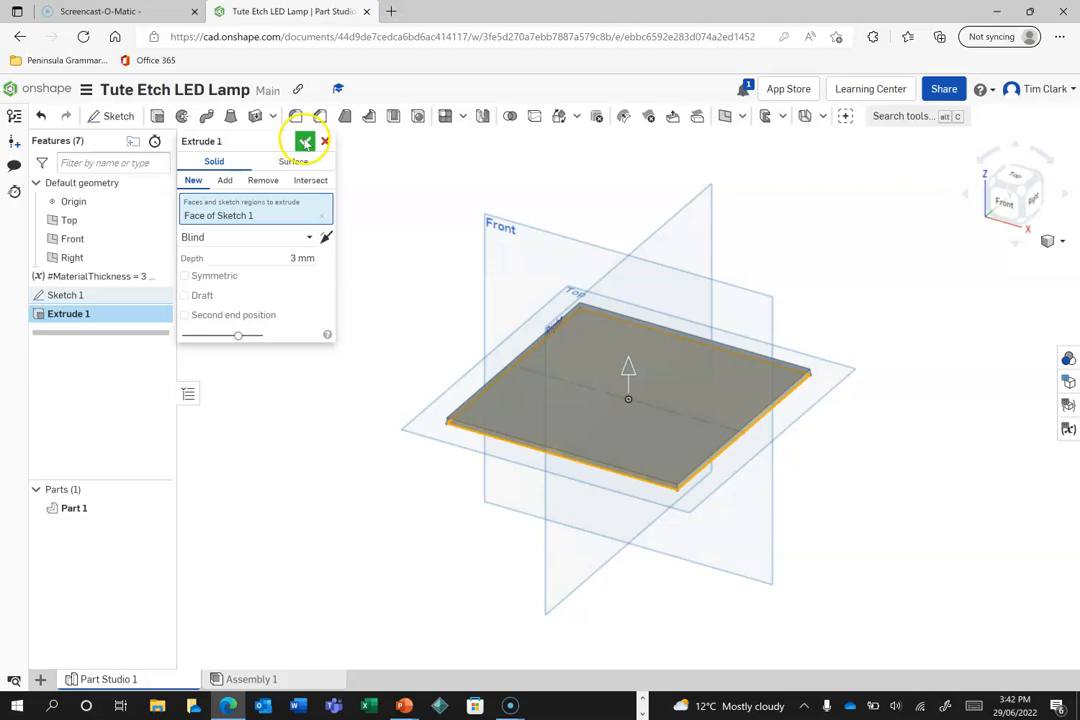
{"action": "left_click", "coordinate": [305, 142]}
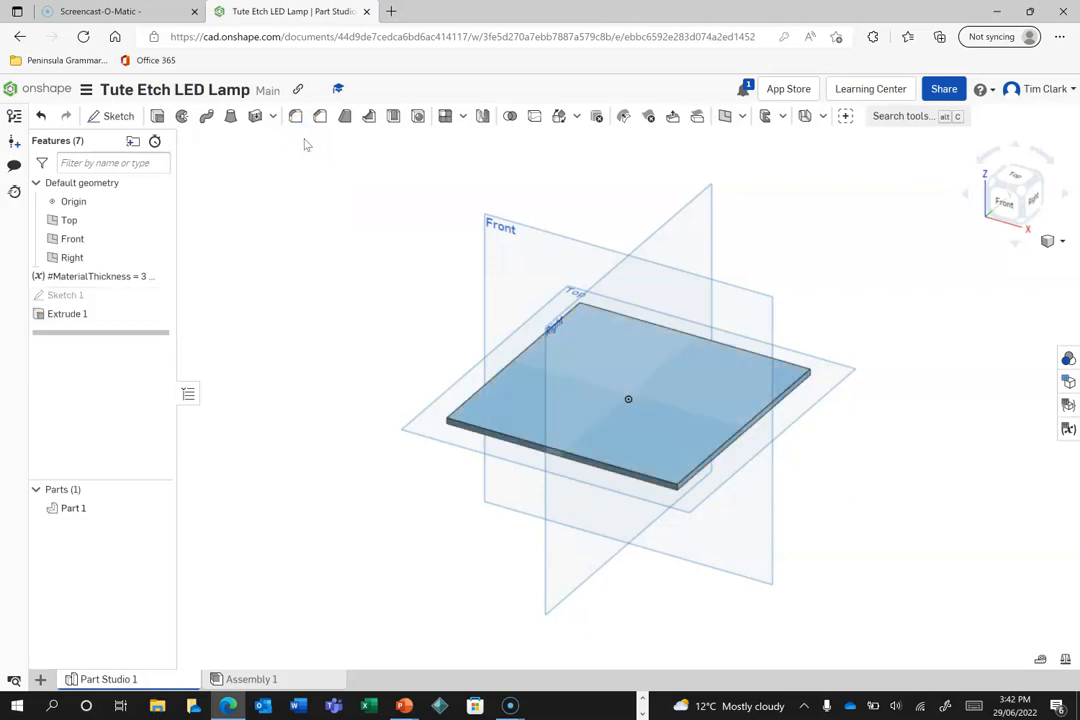
Rename the extruded plate part as Main Base.
{"action": "left_click", "coordinate": [74, 511]}
{"action": "right_click", "coordinate": [75, 512]}
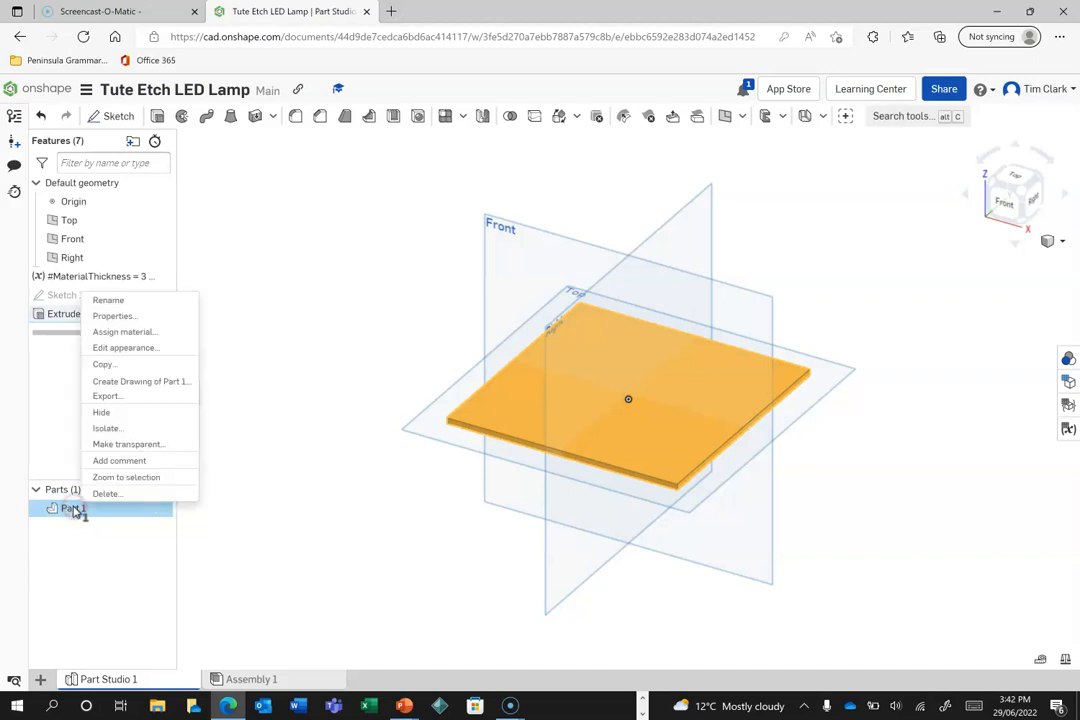
{"action": "left_click", "coordinate": [109, 302]}
{"action": "type", "text": "Main Base"}
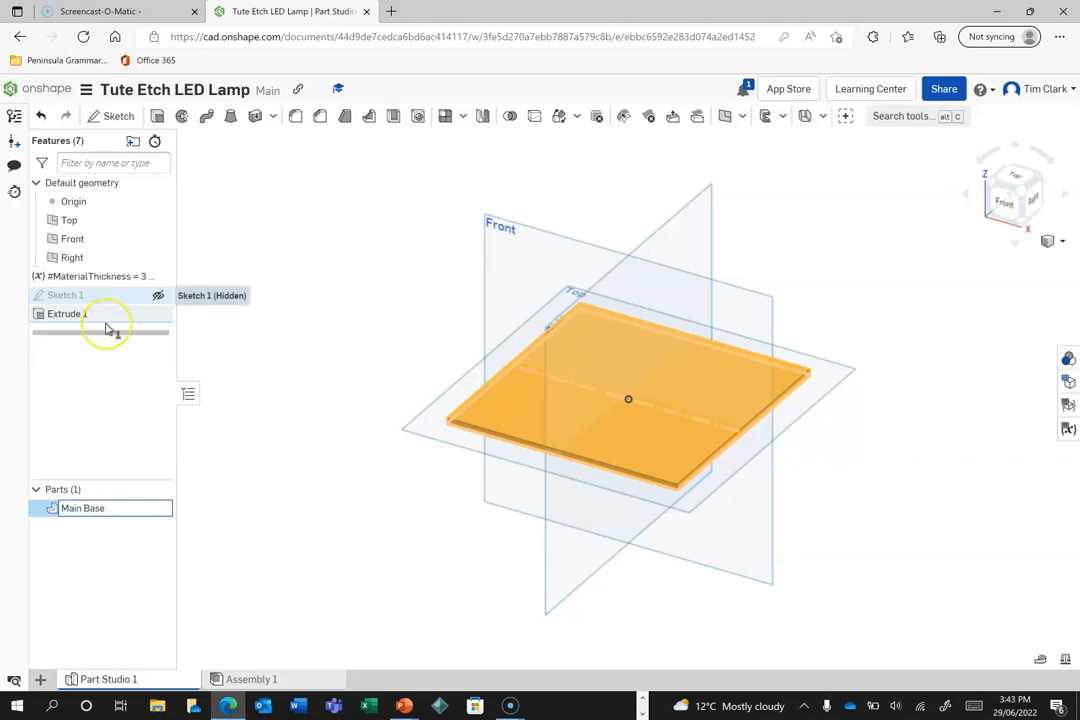
{"action": "key", "text": "Return"}
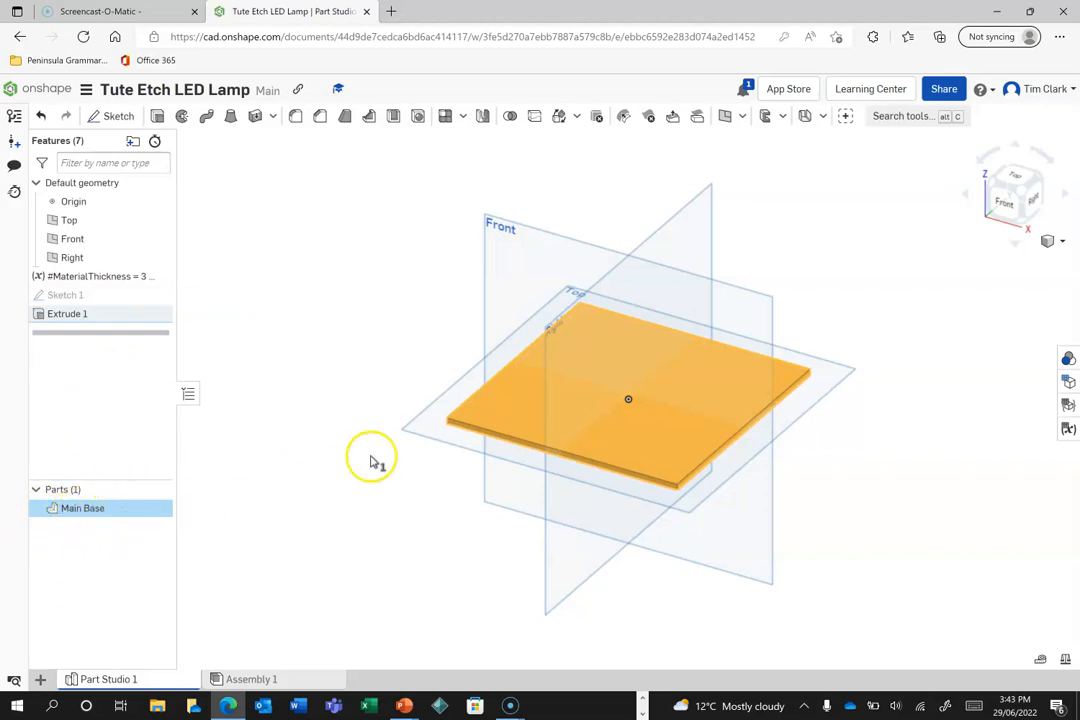
{"action": "left_click", "coordinate": [281, 342]}
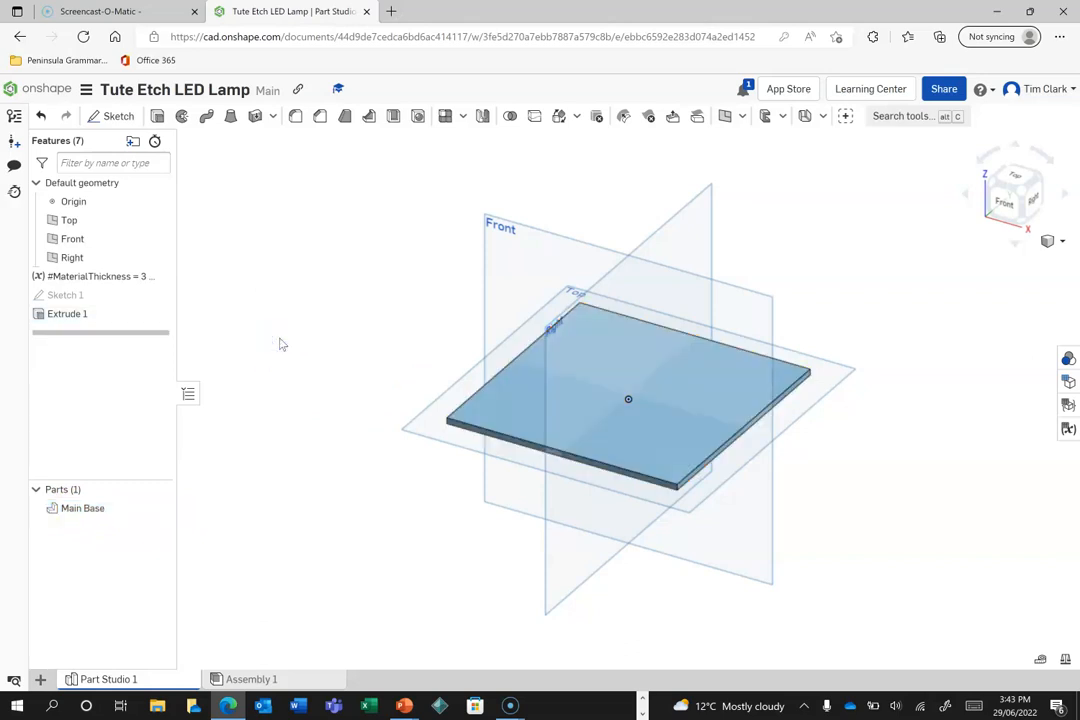
{"action": "left_click", "coordinate": [112, 461]}
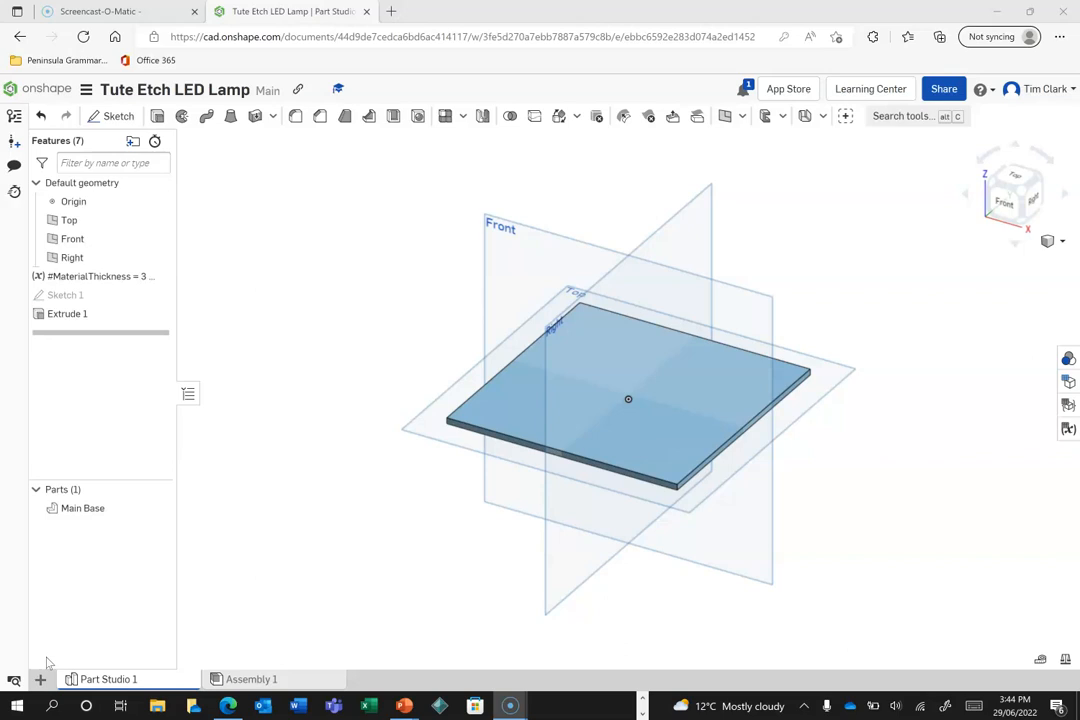
Start a sketch on the top face of Main Base and draw a tall, narrow corner rectangle about 14.9 mm wide near its left edge.
{"action": "left_click", "coordinate": [113, 117]}
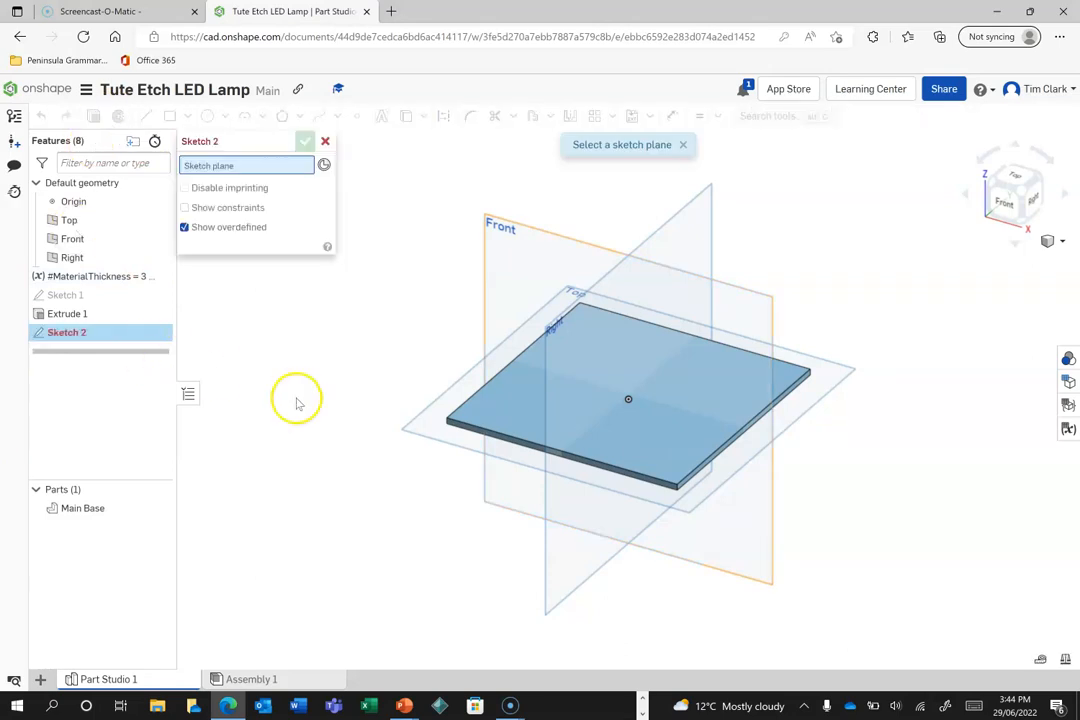
{"action": "left_click", "coordinate": [477, 423]}
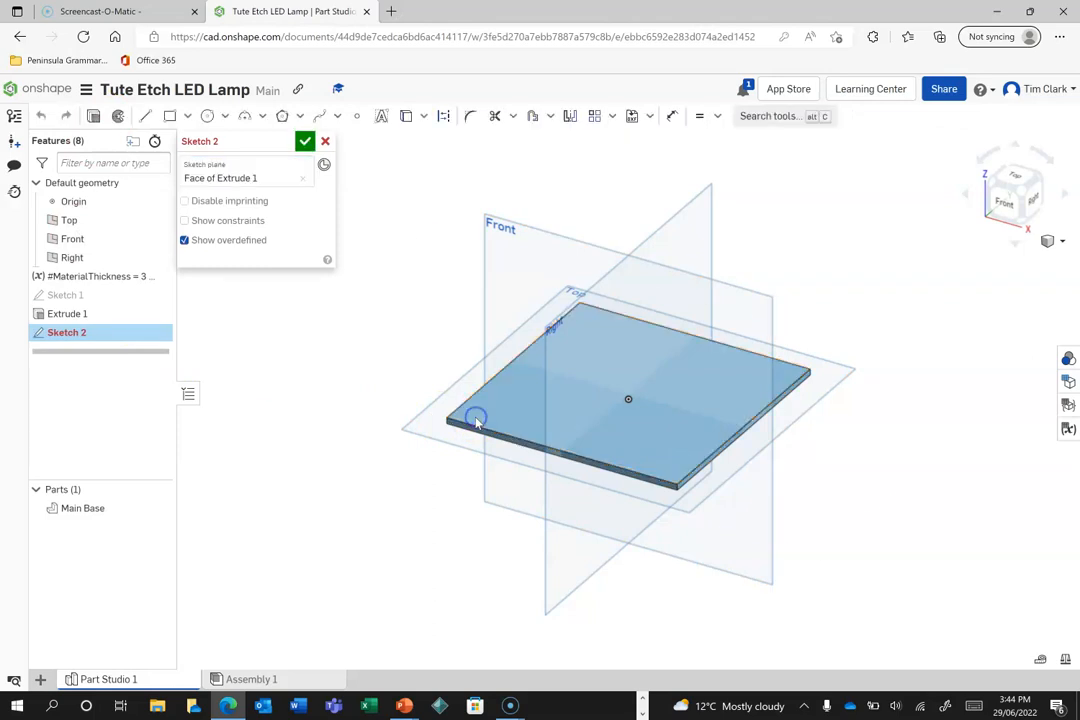
{"action": "left_click", "coordinate": [1016, 180]}
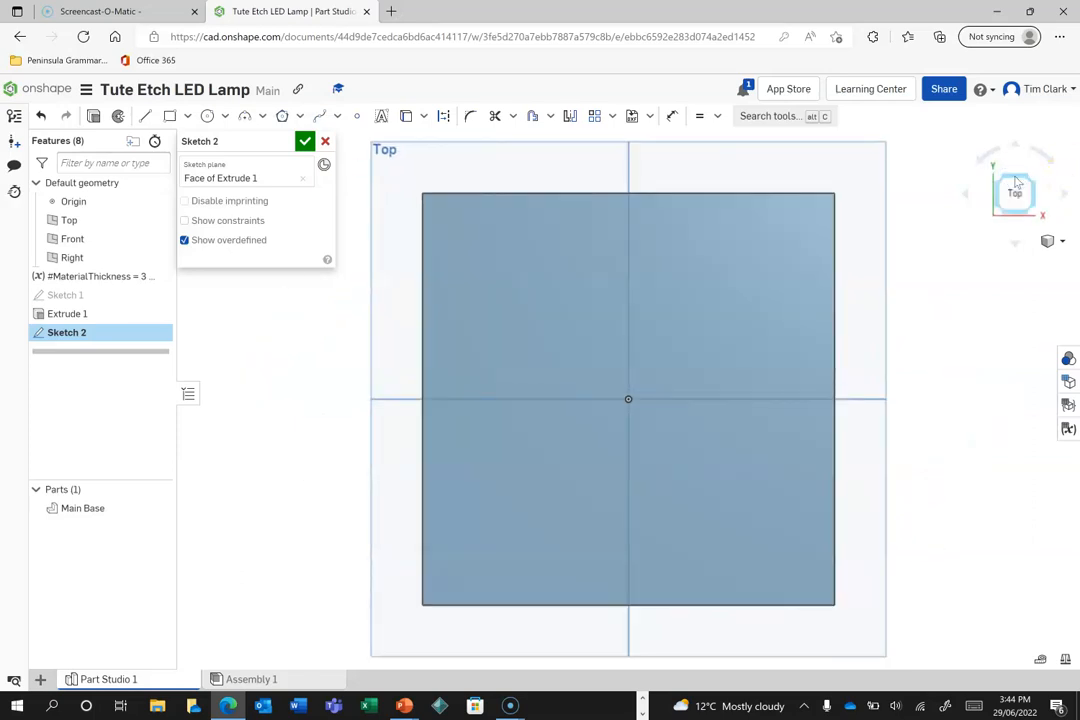
{"action": "left_click", "coordinate": [170, 117]}
{"action": "mouse_move", "coordinate": [458, 226]}
{"action": "left_mouse_down"}
{"action": "mouse_move", "coordinate": [504, 364]}
{"action": "mouse_move", "coordinate": [484, 542]}
{"action": "mouse_move", "coordinate": [463, 569]}
{"action": "mouse_move", "coordinate": [504, 577]}
{"action": "mouse_move", "coordinate": [509, 558]}
{"action": "left_mouse_up"}
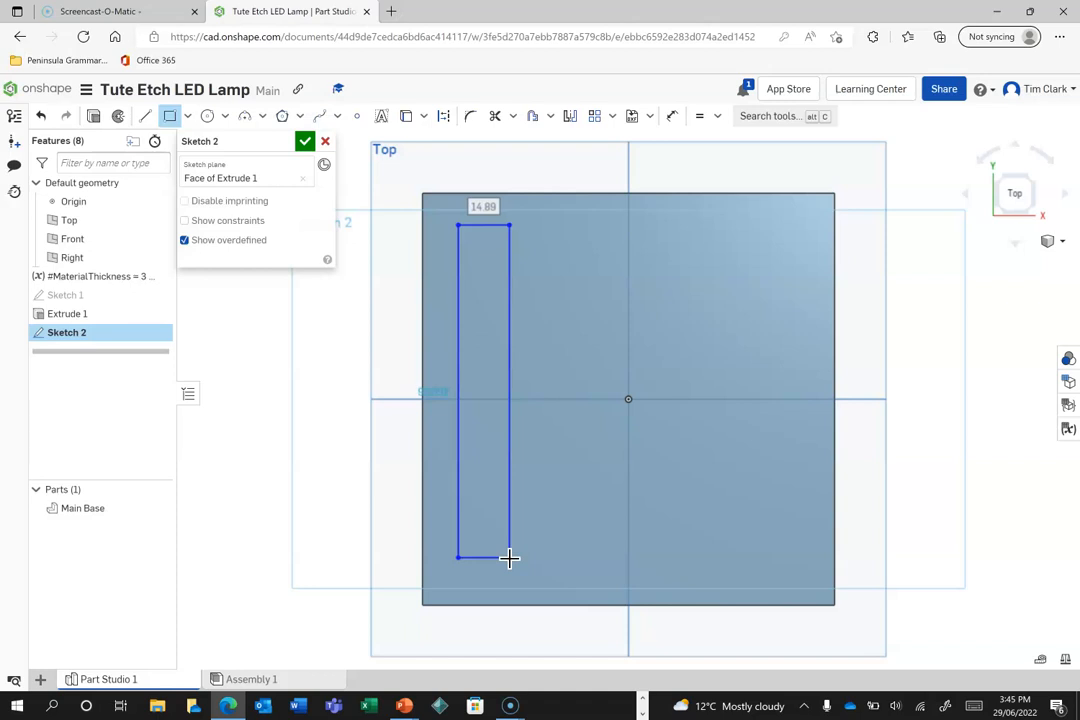
{"action": "left_click", "coordinate": [672, 117]}
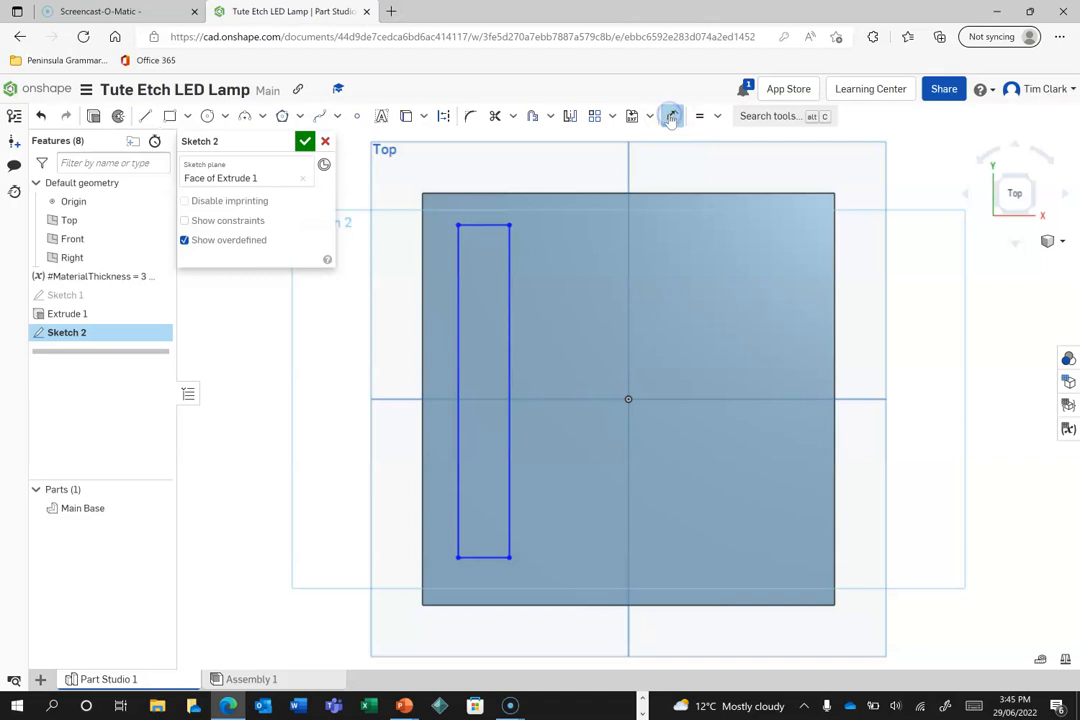
{"action": "double_click", "coordinate": [490, 194]}
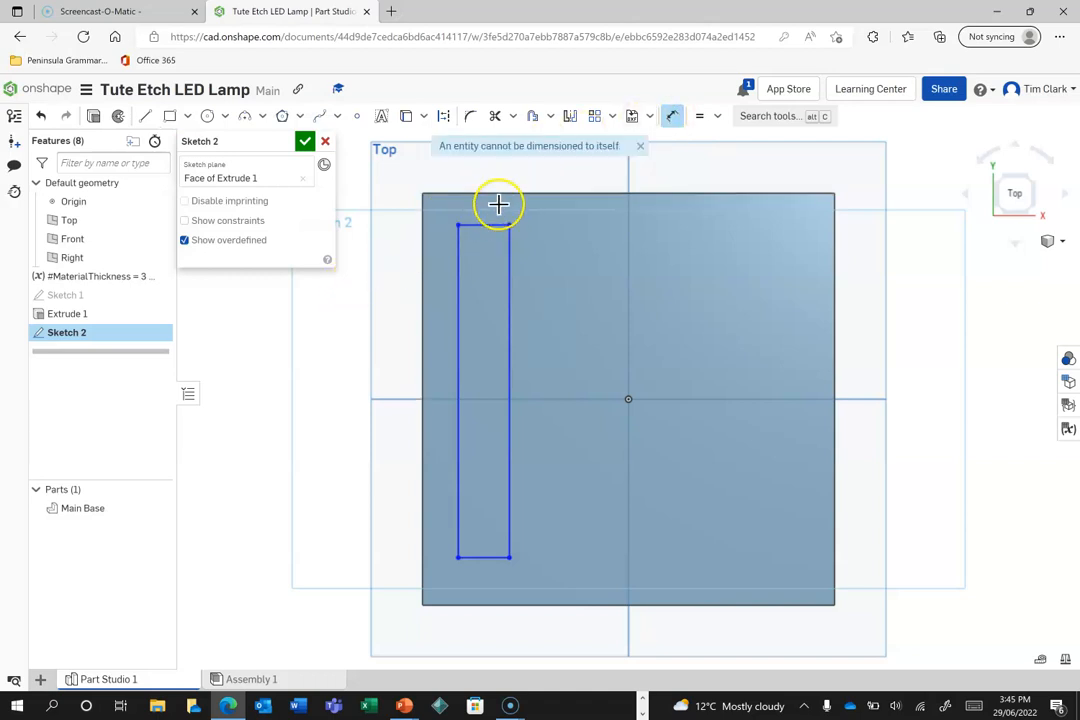
{"action": "left_click", "coordinate": [640, 146]}
{"action": "key", "text": "Escape"}
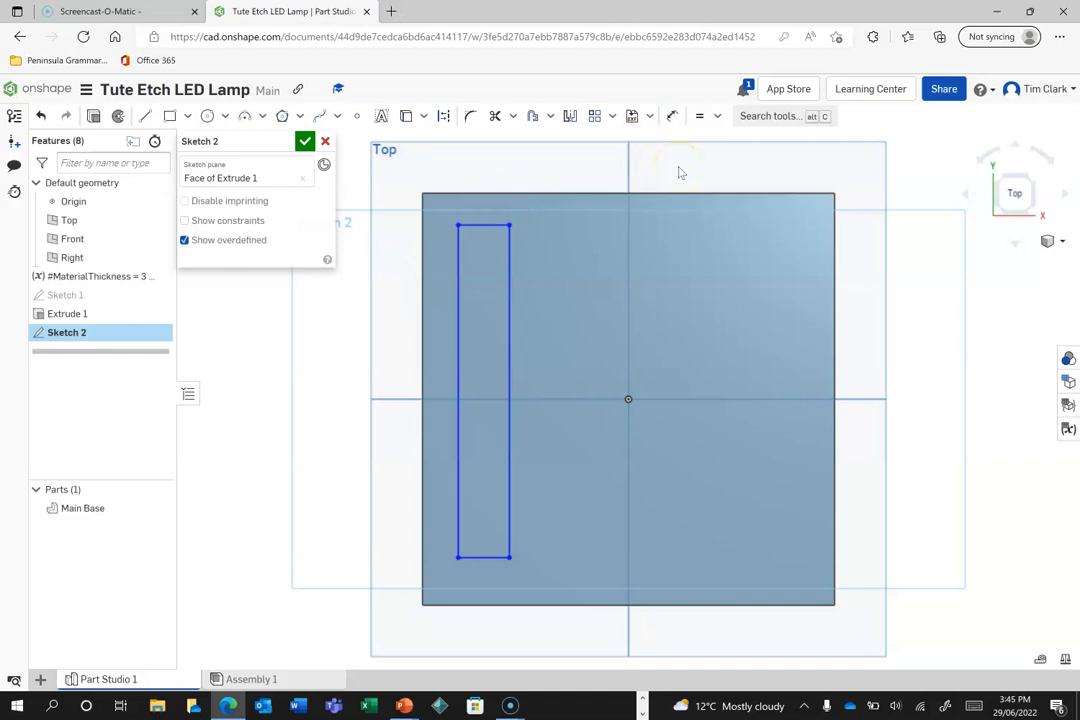
Dimension the distance between the plate's upper edge and the narrow rectangle's upper edge to 10 mm.
{"action": "left_click", "coordinate": [672, 116]}
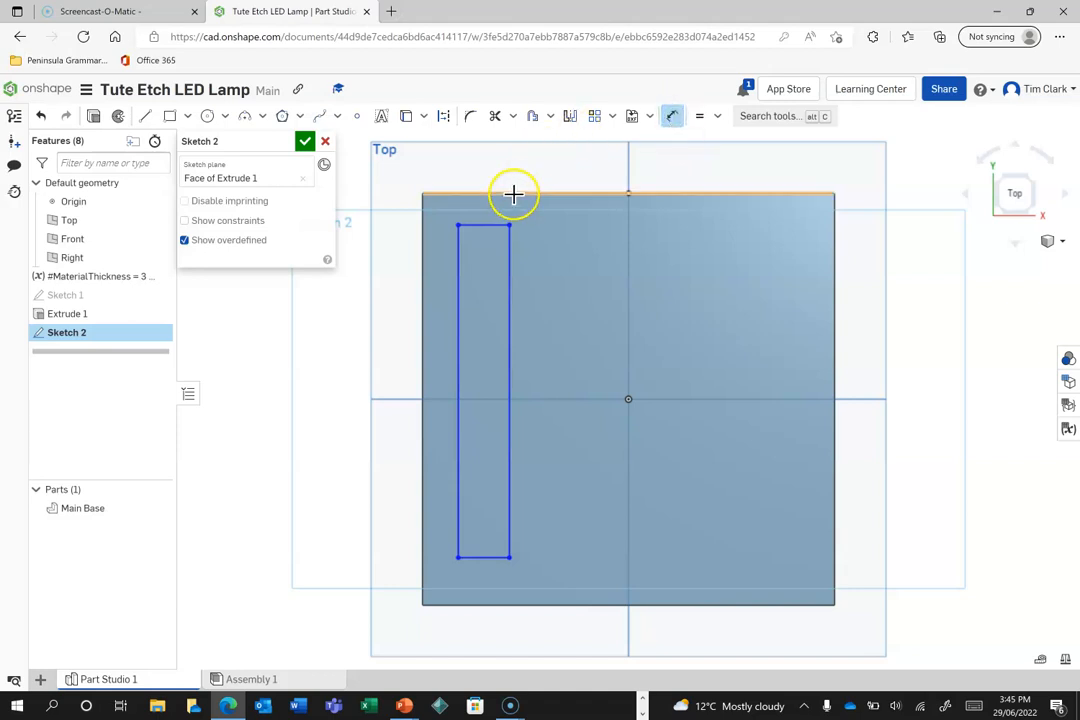
{"action": "left_click", "coordinate": [485, 224]}
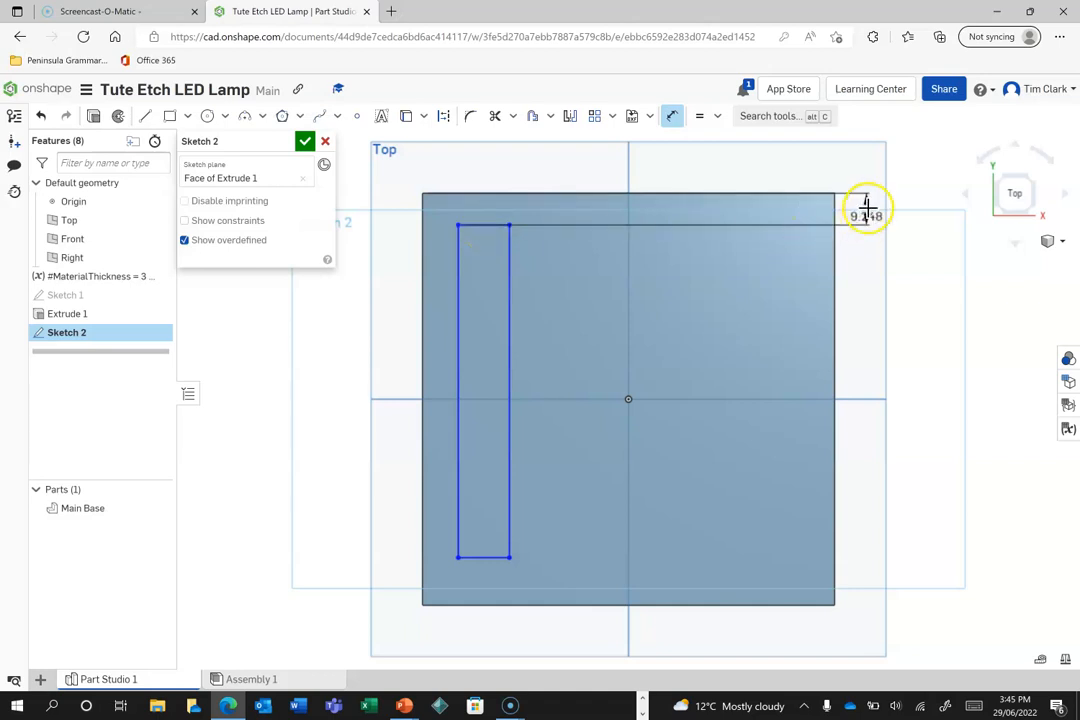
{"action": "left_click", "coordinate": [386, 208]}
{"action": "type", "text": "10"}
{"action": "key", "text": "Return"}
{"action": "left_click", "coordinate": [383, 371]}
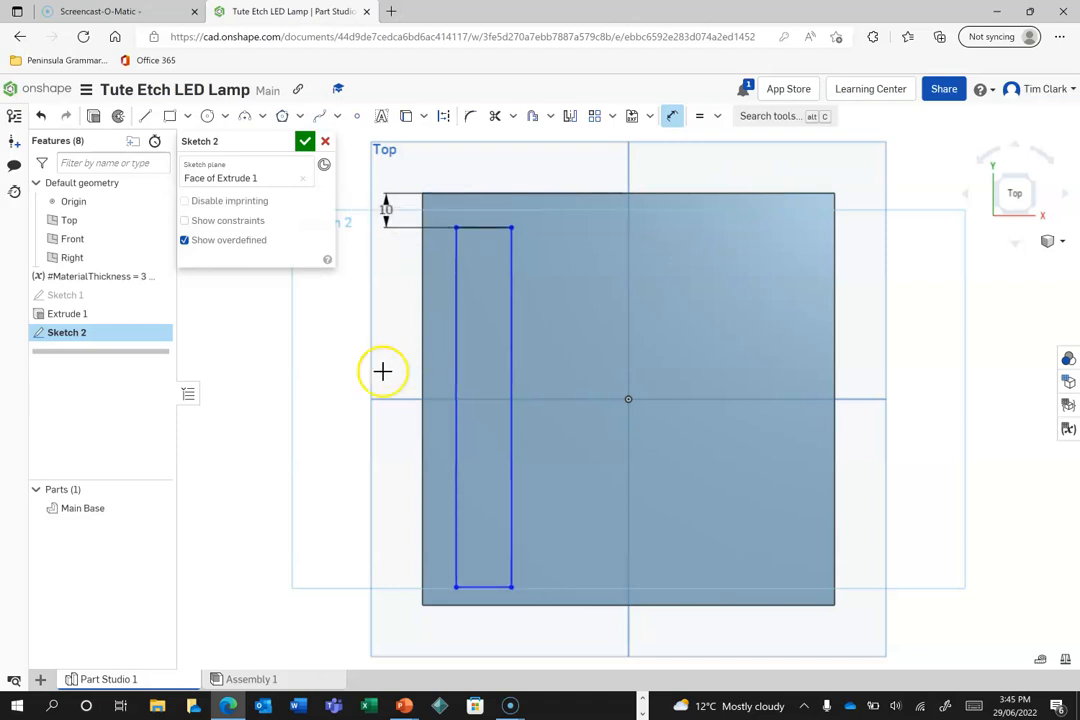
Dimension the gap between the rectangle's lower edge and the plate's lower edge to 10 mm.
{"action": "left_click", "coordinate": [487, 586]}
{"action": "left_click", "coordinate": [482, 604]}
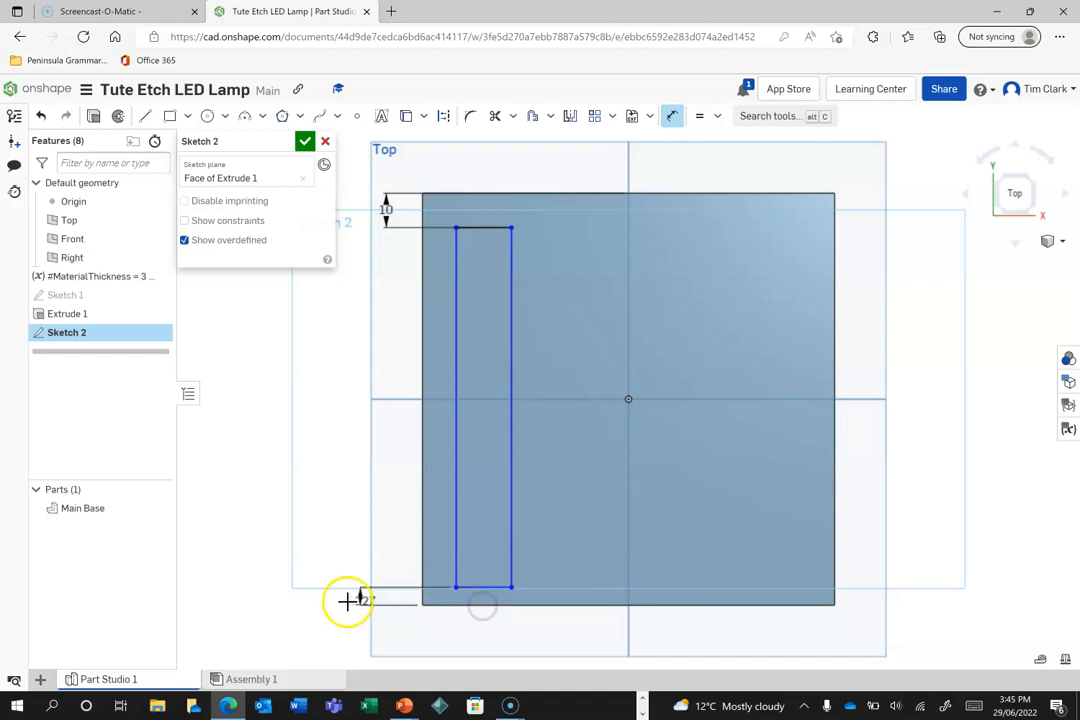
{"action": "left_click", "coordinate": [300, 593]}
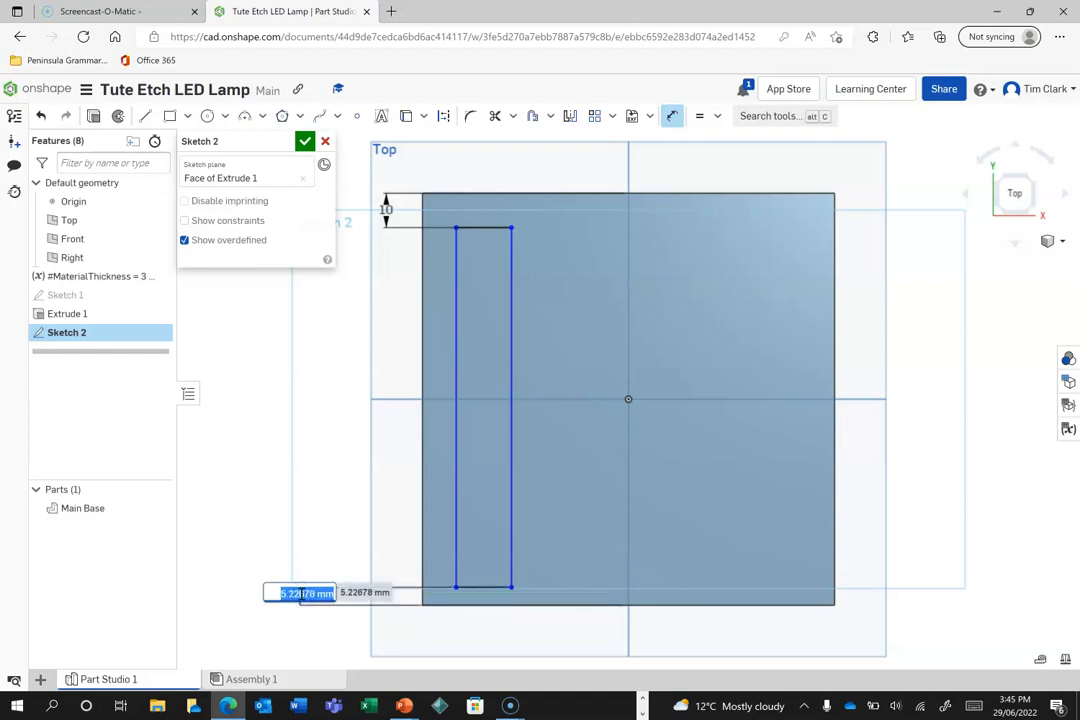
{"action": "type", "text": "10"}
{"action": "key", "text": "Return"}
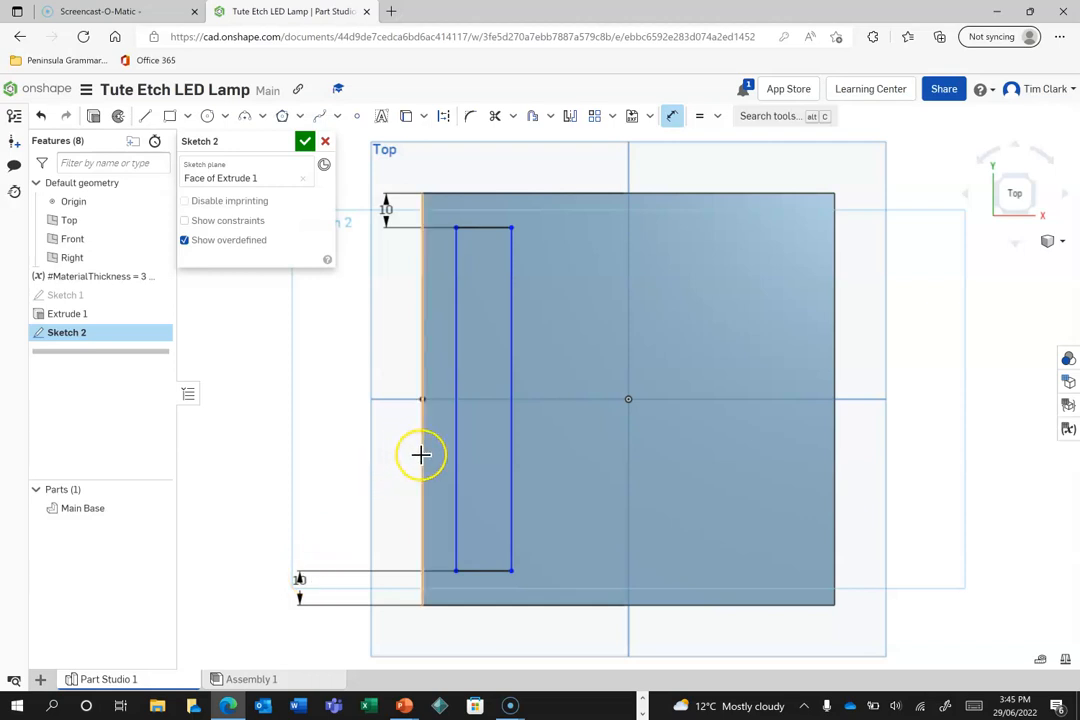
Set the distance from the plate's left edge to the rectangle's left edge to 10 mm.
{"action": "left_click", "coordinate": [455, 453]}
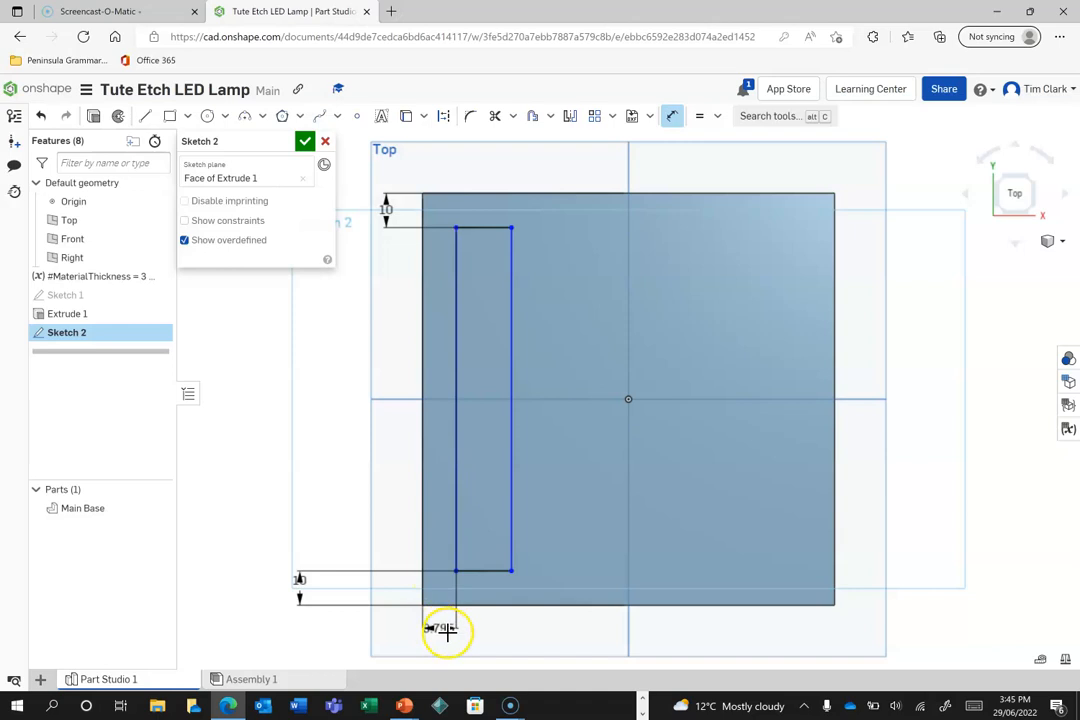
{"action": "left_click", "coordinate": [490, 633]}
{"action": "type", "text": "10"}
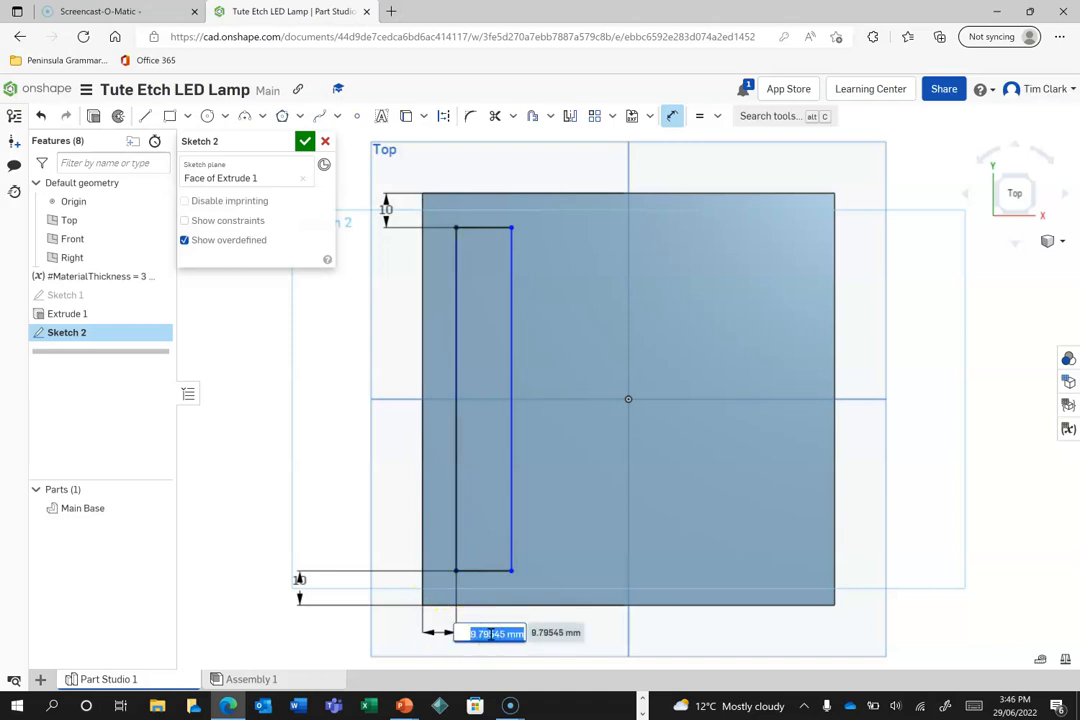
{"action": "key", "text": "Return"}
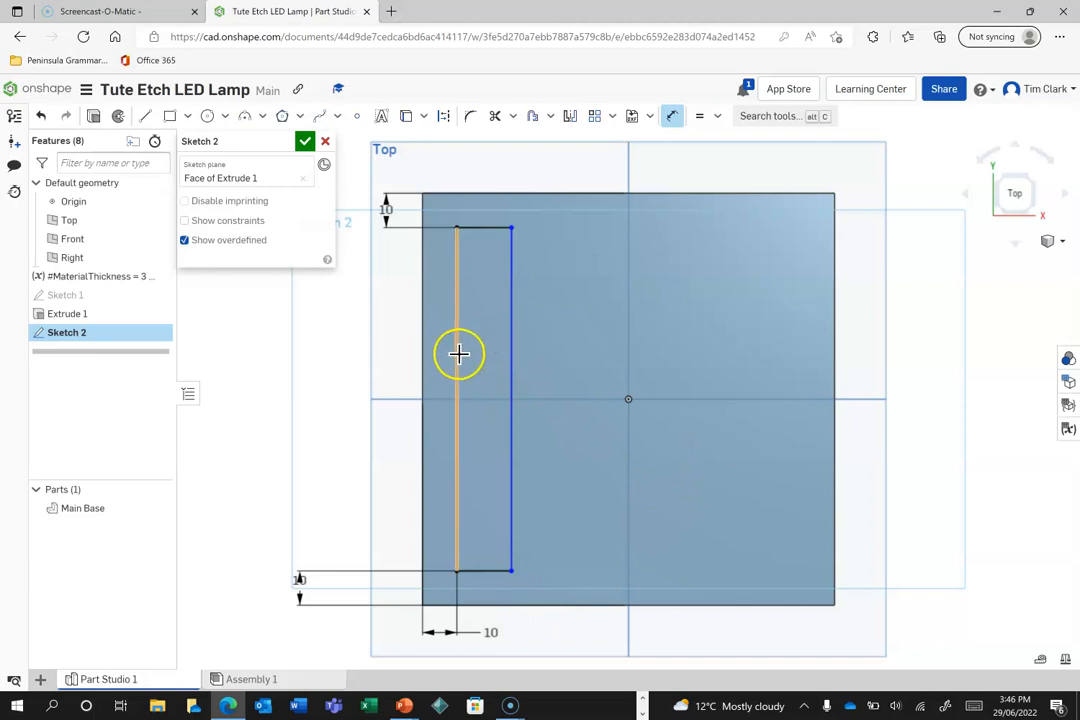
Set the narrow rectangle's width to #MaterialThickness and finish the sketch.
{"action": "left_click", "coordinate": [513, 364]}
{"action": "left_click", "coordinate": [494, 161]}
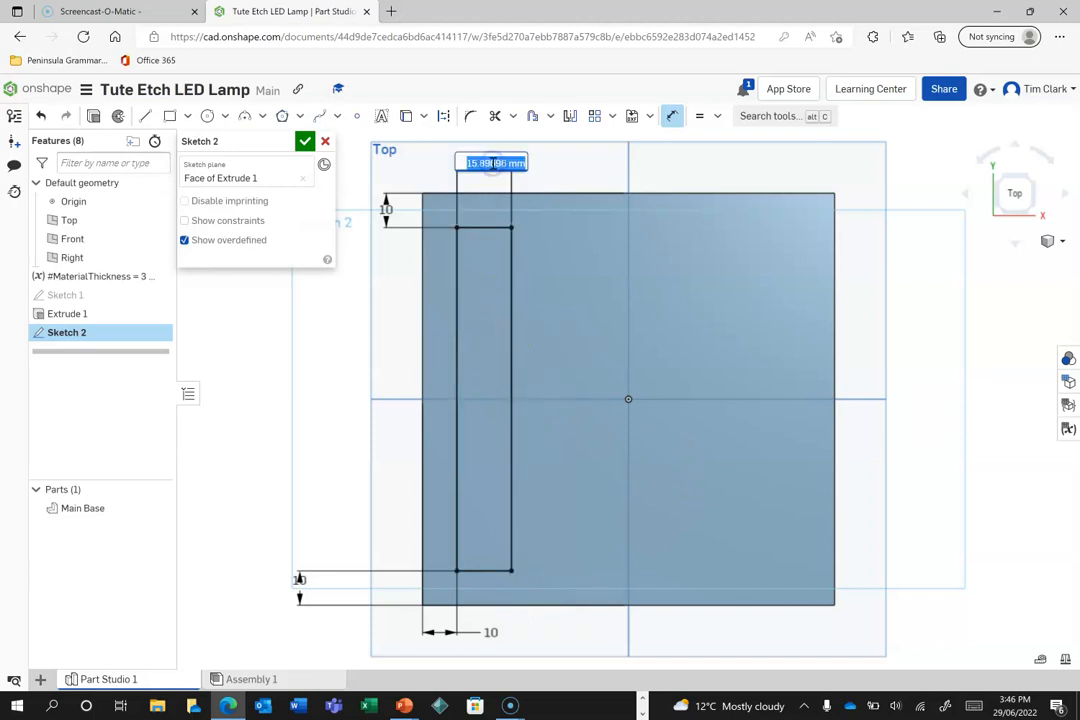
{"action": "type", "text": "#"}
{"action": "left_click", "coordinate": [495, 180]}
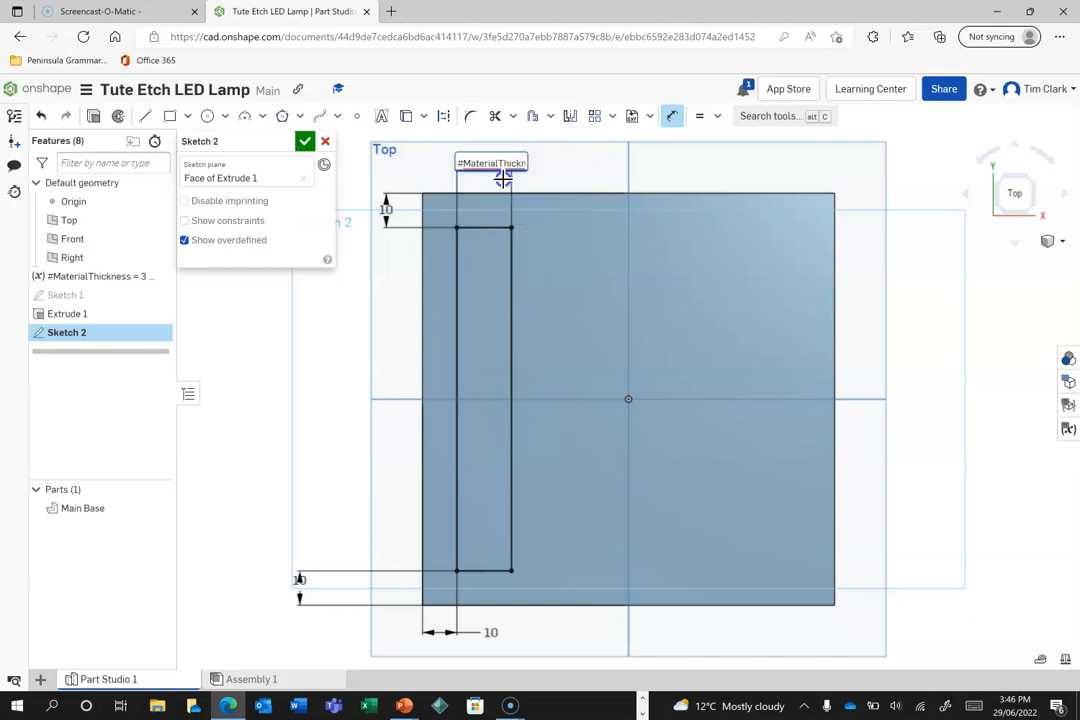
{"action": "left_click", "coordinate": [557, 187]}
{"action": "key", "text": "Return"}
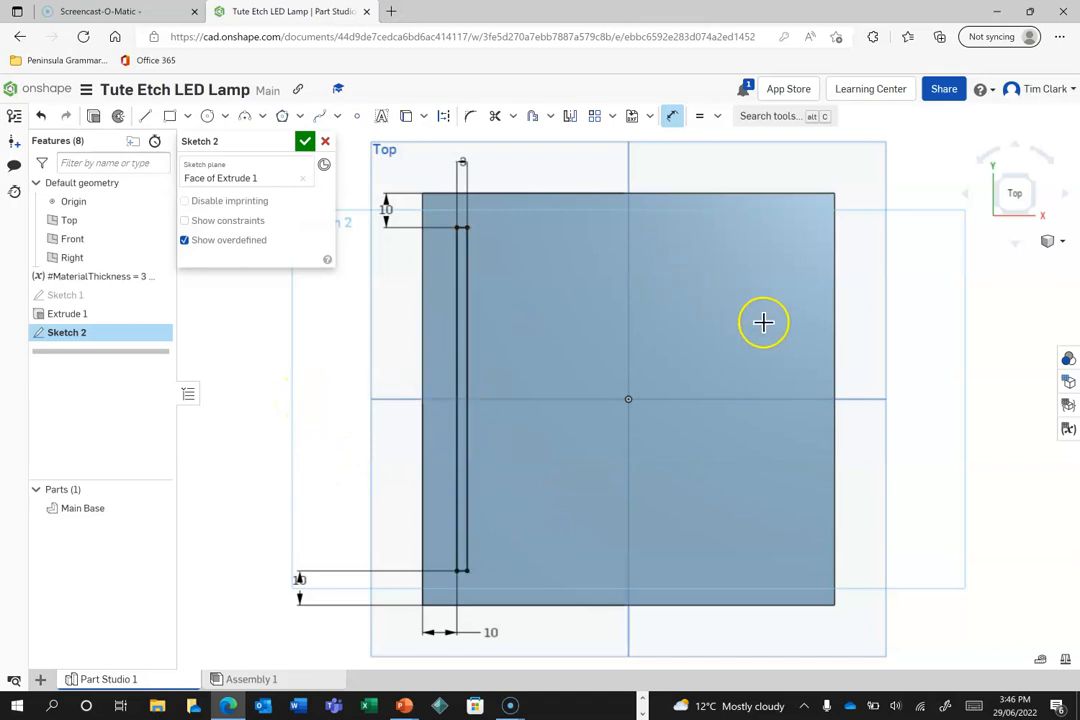
{"action": "left_click", "coordinate": [305, 143]}
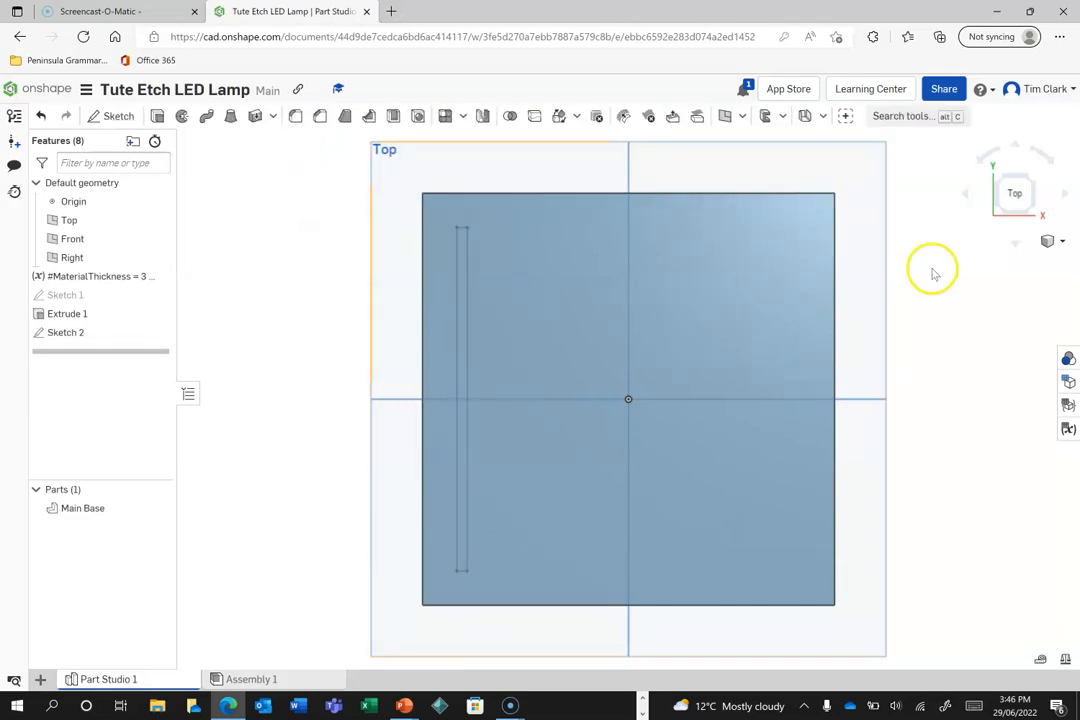
Start an extrusion of the narrow rectangle on Main Base and flip its direction to run down below the plate.
{"action": "left_click", "coordinate": [997, 215]}
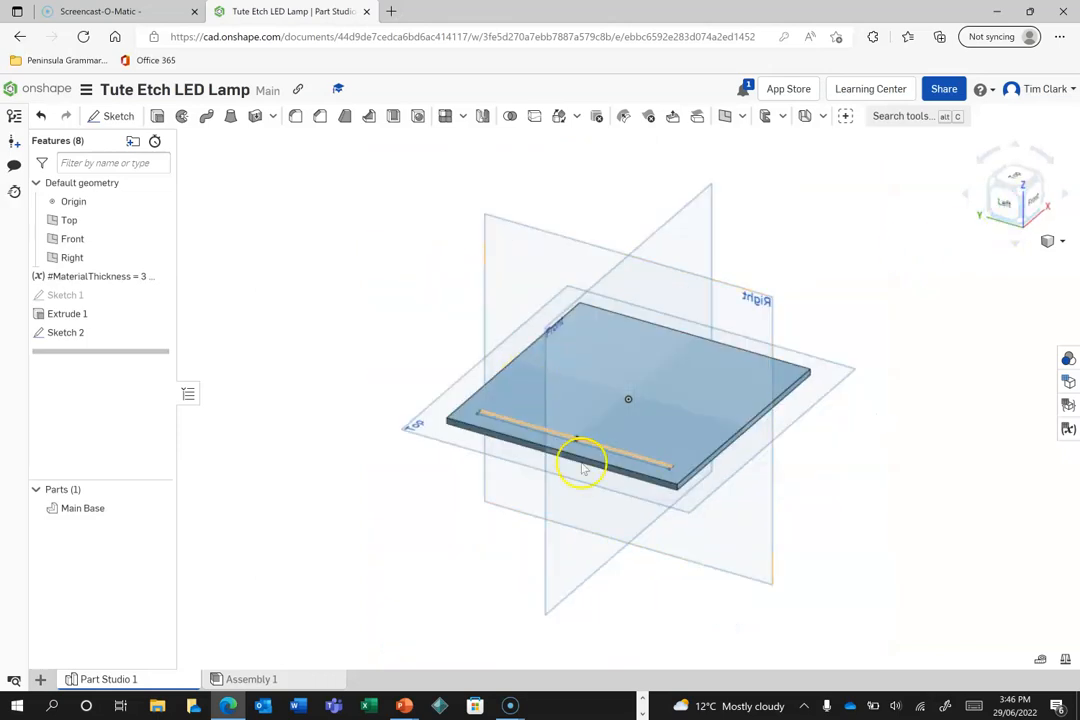
{"action": "scroll", "coordinate": [586, 468], "scroll_direction": "up", "scroll_amount": 5}
{"action": "scroll", "coordinate": [588, 474], "scroll_direction": "up", "scroll_amount": 4}
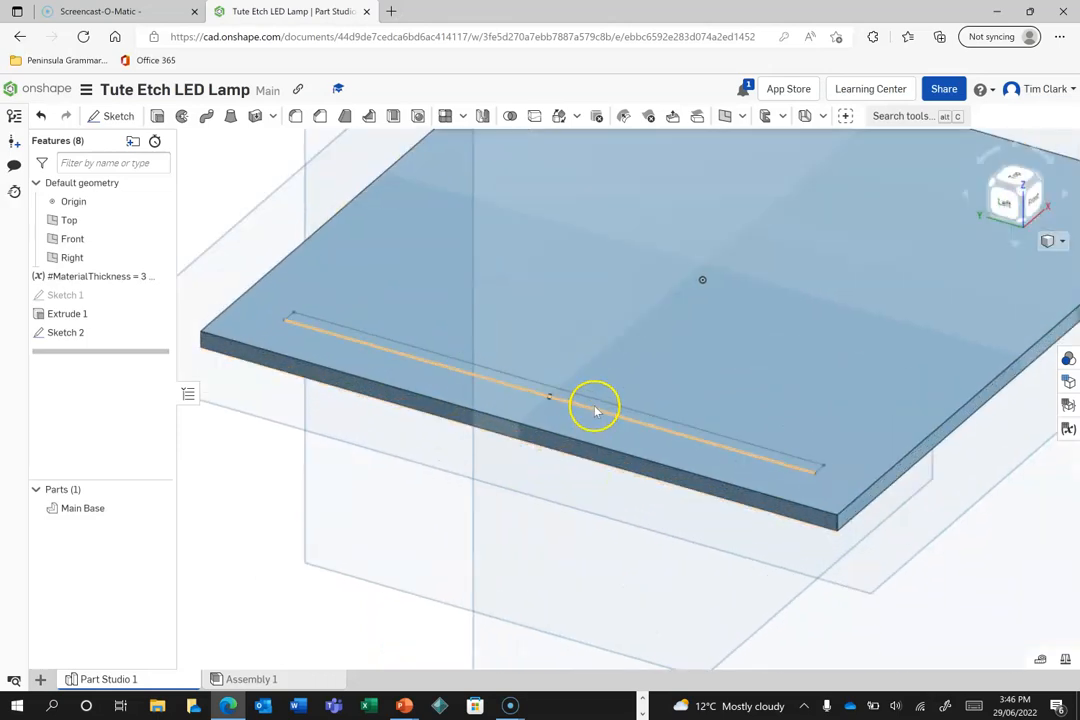
{"action": "left_click", "coordinate": [157, 116]}
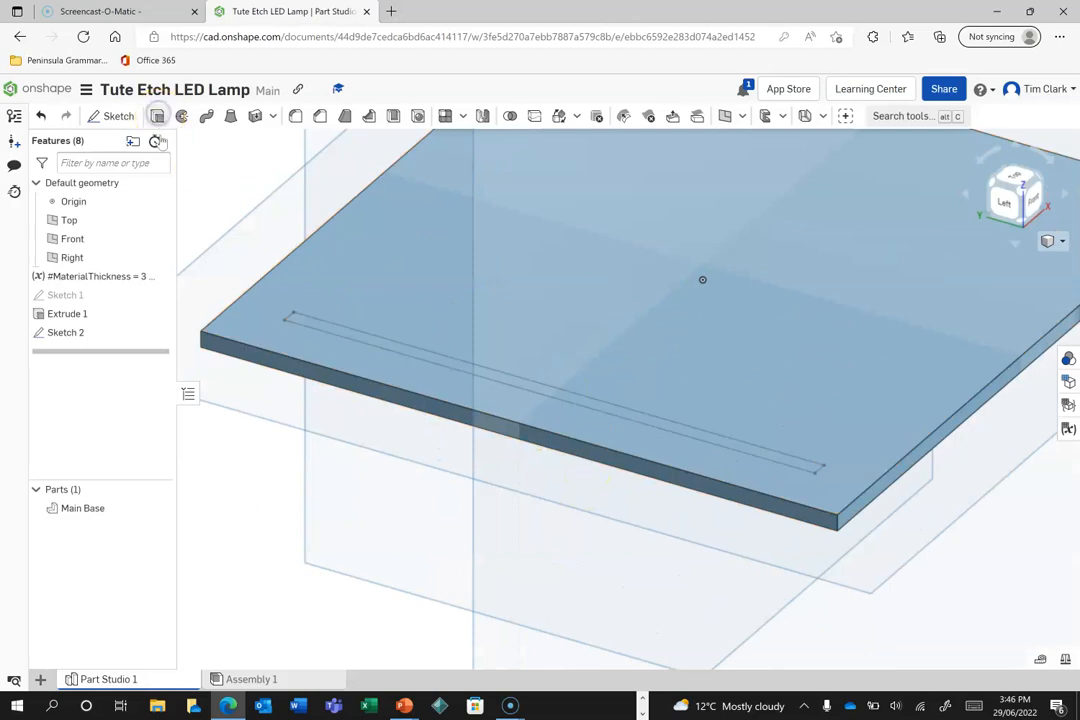
{"action": "left_click", "coordinate": [377, 343]}
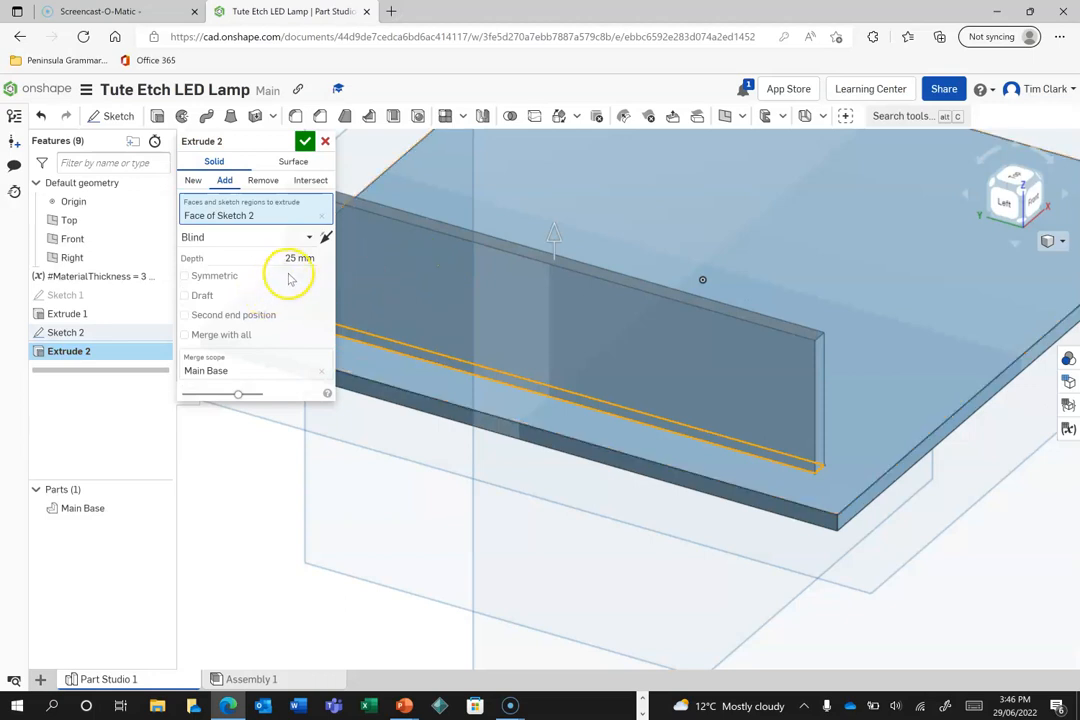
{"action": "left_click", "coordinate": [326, 238]}
Try to set the extrusion depth to 40+#MaterialThickness.
{"action": "left_click", "coordinate": [279, 258]}
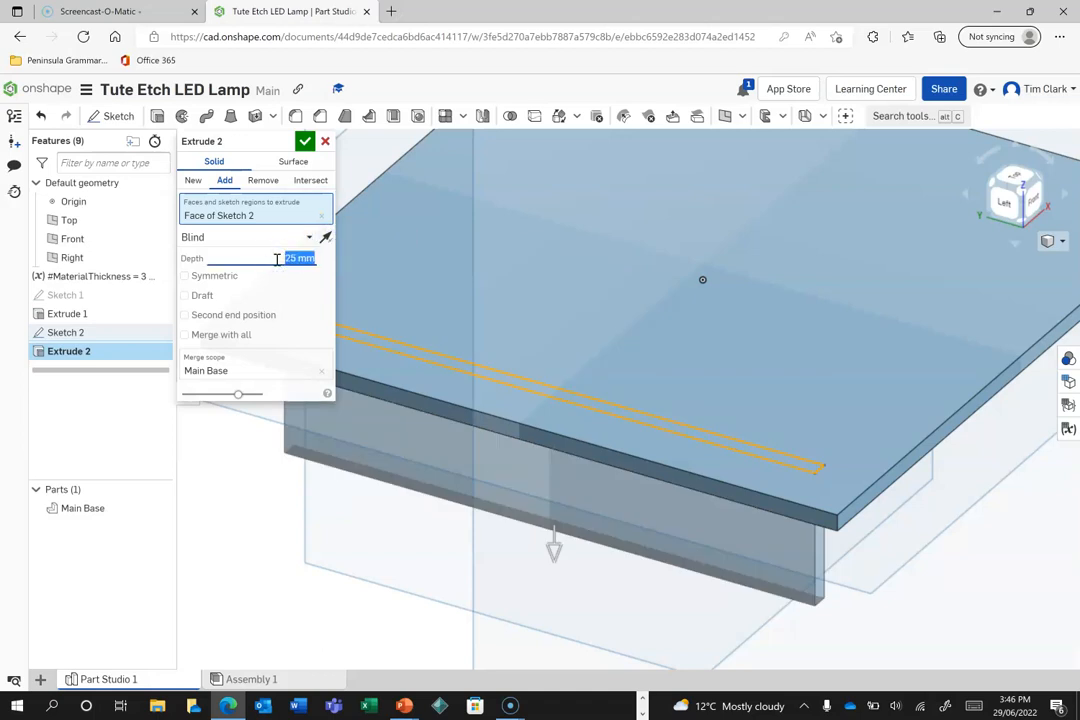
{"action": "type", "text": "40+m"}
{"action": "left_click", "coordinate": [272, 292]}
{"action": "key", "text": "Return"}
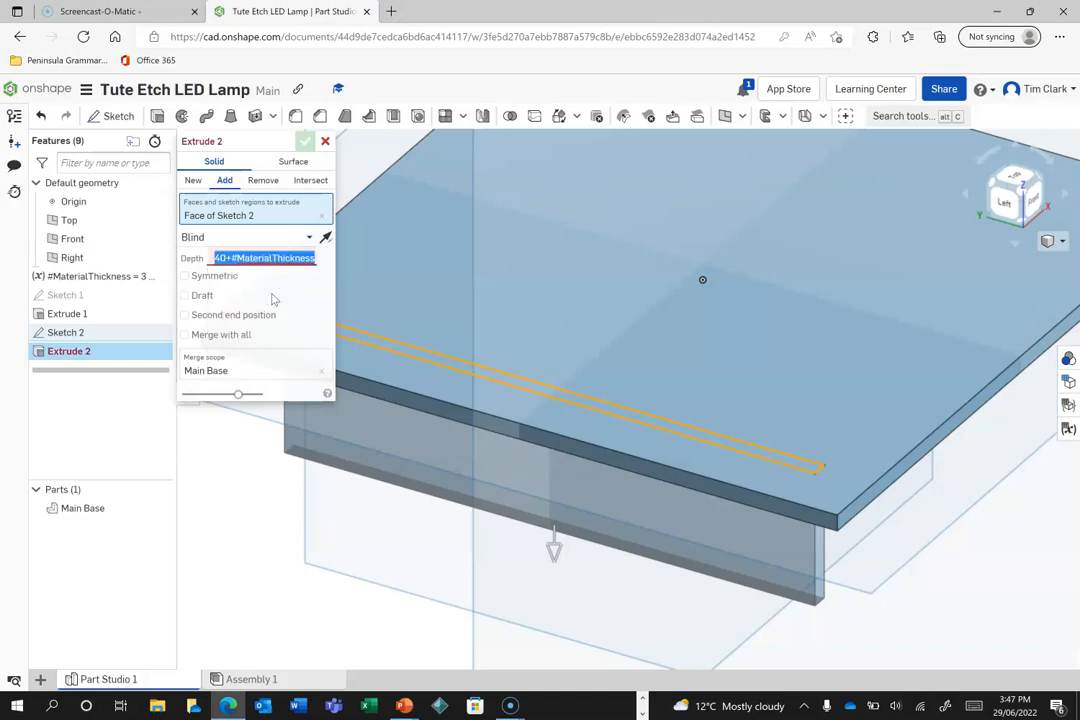
{"action": "left_click", "coordinate": [303, 308]}
Replace the extrusion's depth expression with 43 mm.
{"action": "left_click", "coordinate": [214, 258]}
{"action": "left_click", "coordinate": [214, 258]}
{"action": "key", "text": "ctrl+a"}
{"action": "key", "text": "BackSpace"}
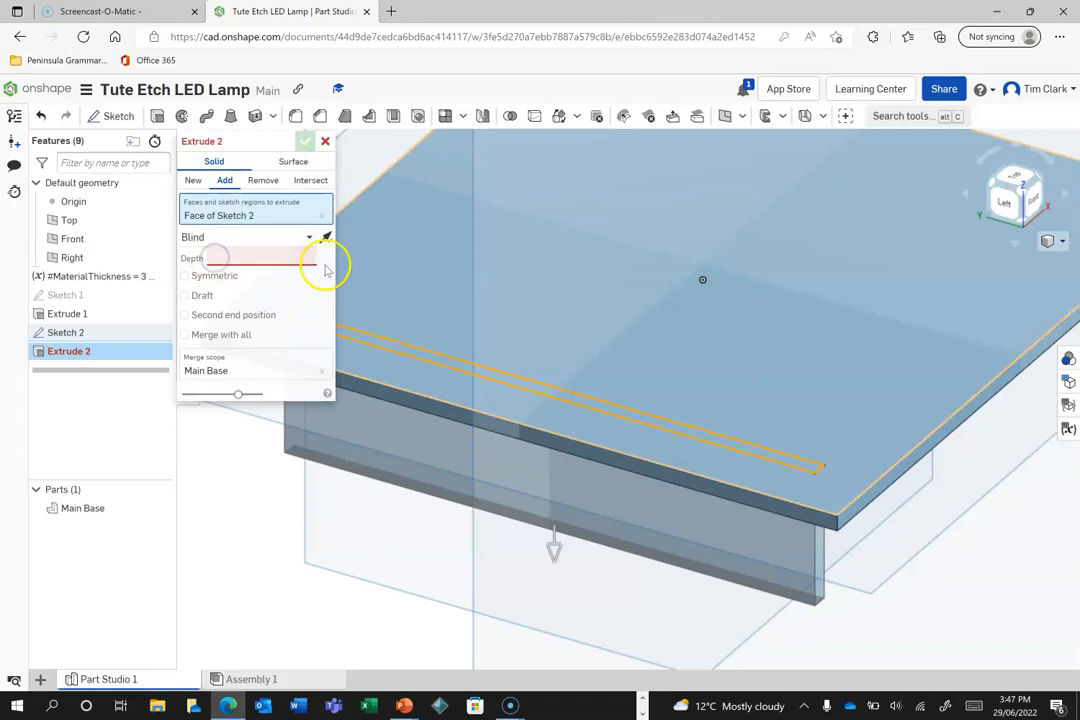
{"action": "left_click", "coordinate": [300, 258]}
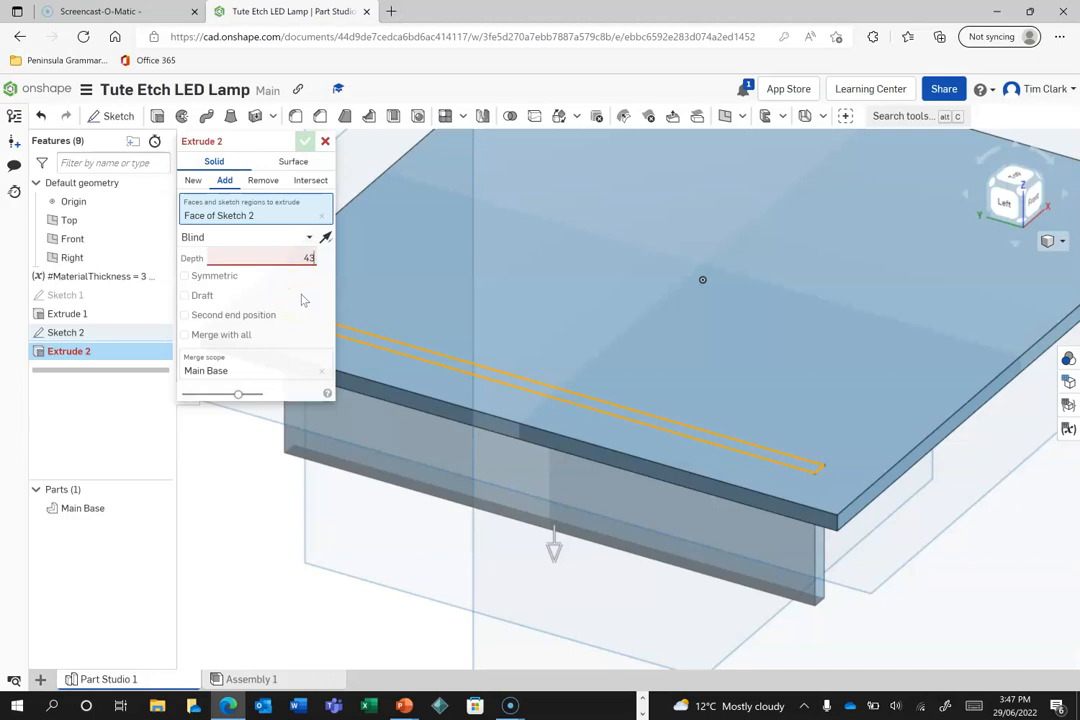
Make the downward extrusion a new part separate from Main Base and accept it.
{"action": "left_click", "coordinate": [225, 182]}
{"action": "left_click", "coordinate": [193, 181]}
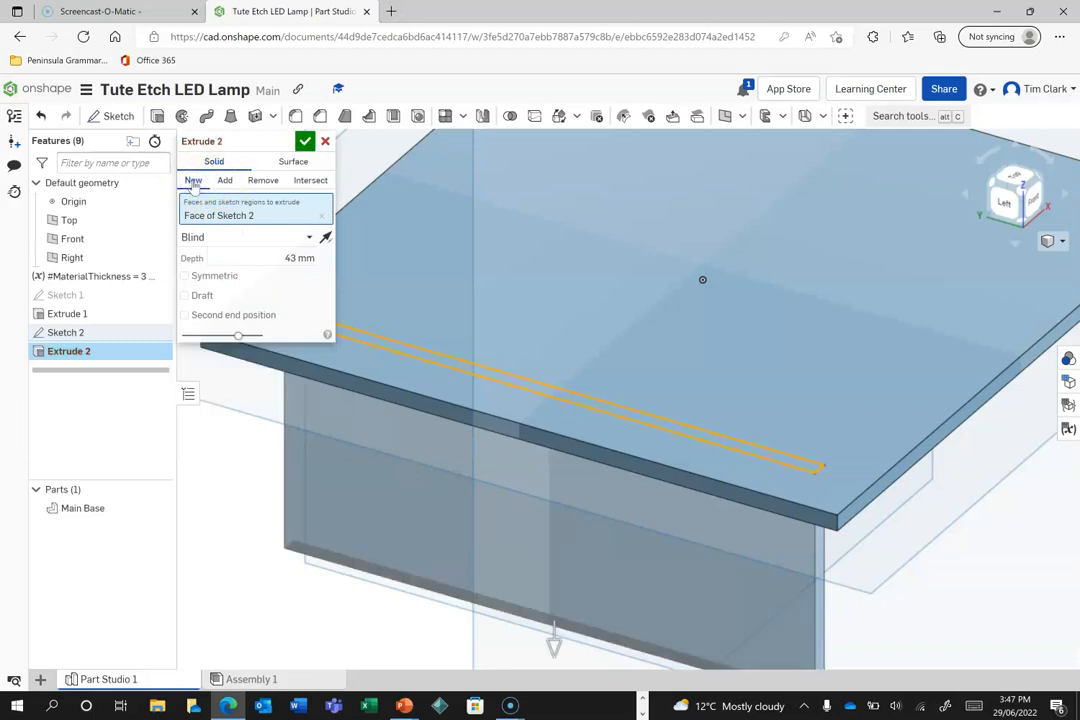
{"action": "left_click", "coordinate": [304, 141]}
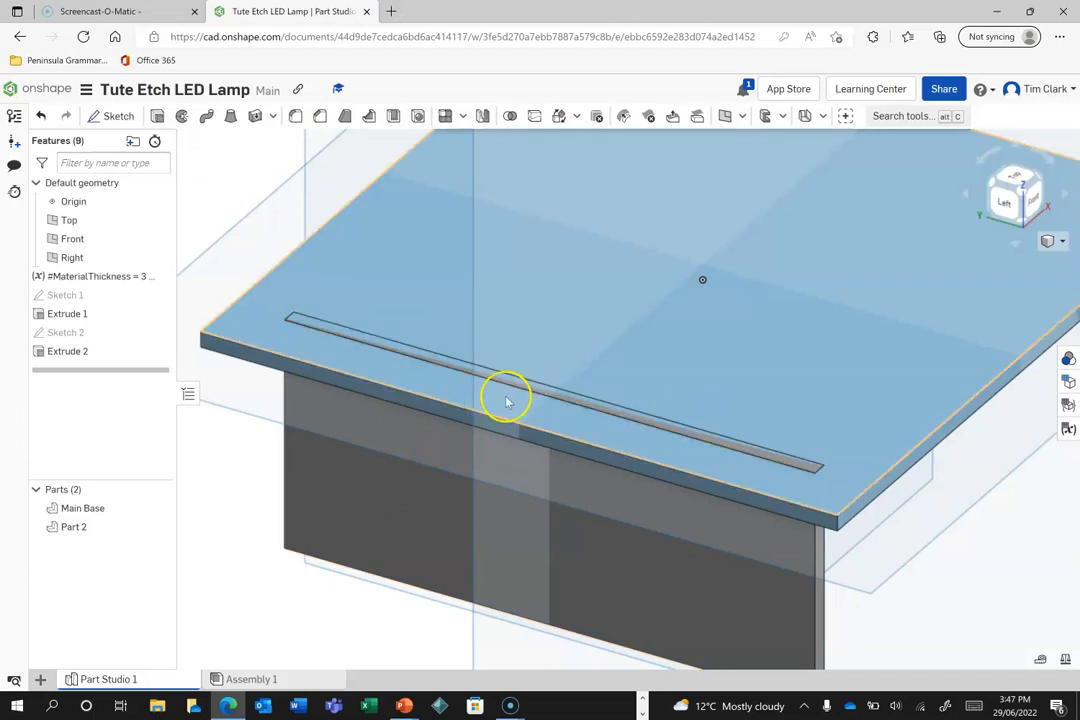
{"action": "double_click", "coordinate": [64, 352]}
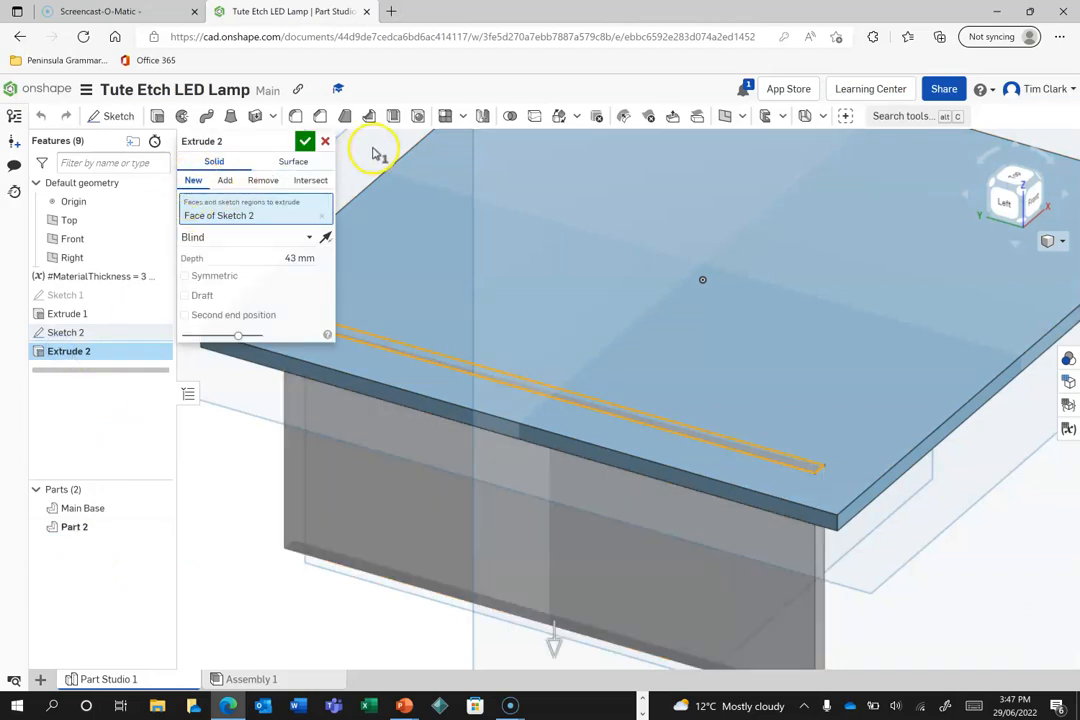
{"action": "left_click", "coordinate": [305, 141]}
Start a sketch on the side panel's outer face and draw a rectangle about 66 by 5.4 mm on its lower edge.
{"action": "key", "text": "shift+3"}
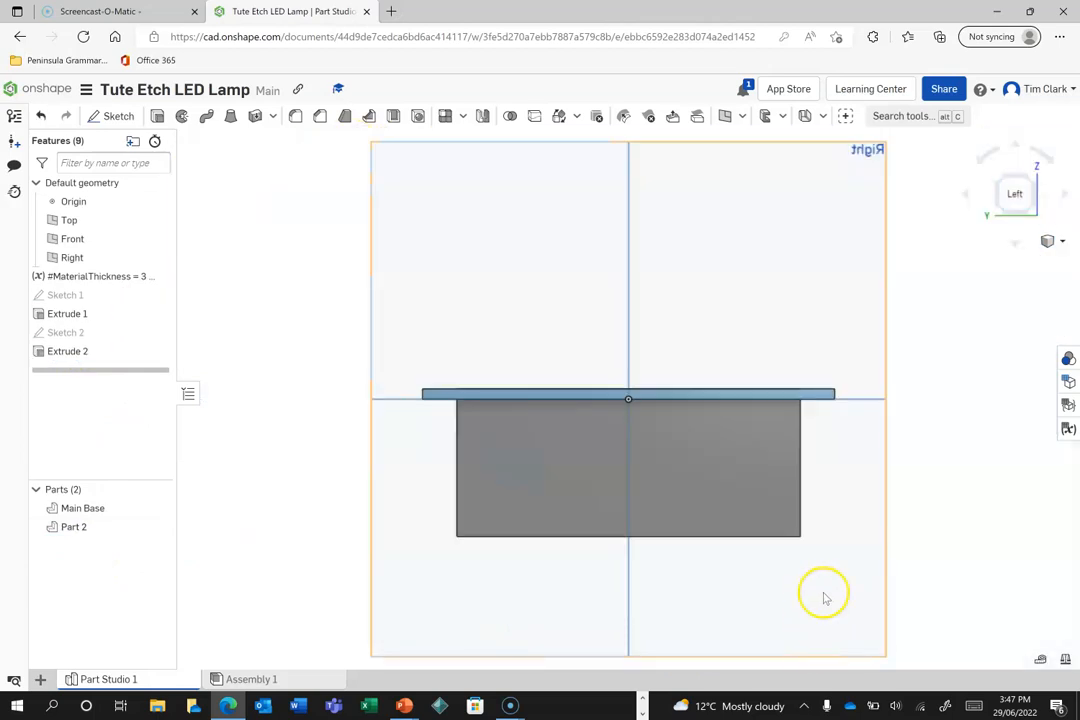
{"action": "scroll", "coordinate": [832, 581], "scroll_direction": "up", "scroll_amount": 3}
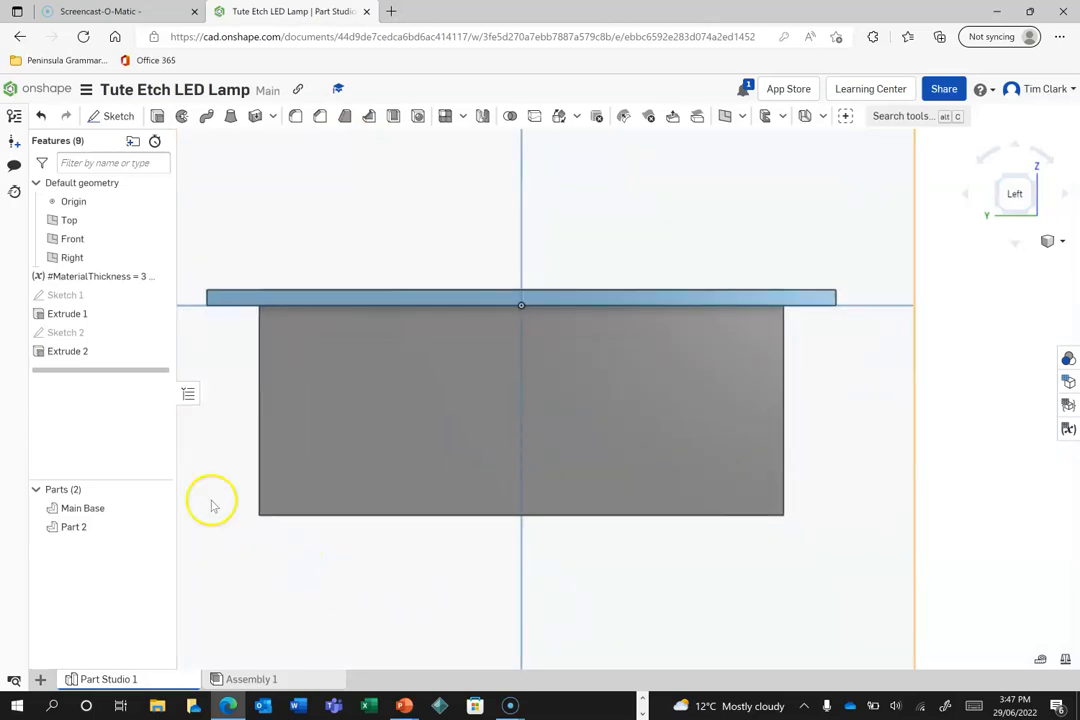
{"action": "left_click", "coordinate": [112, 117]}
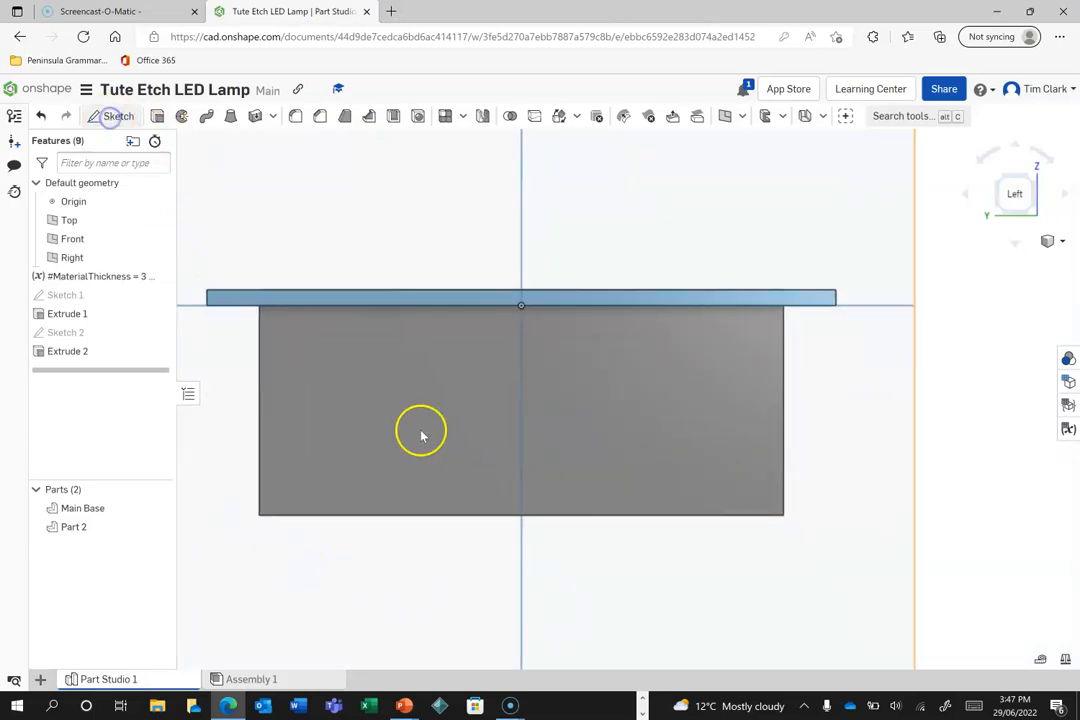
{"action": "left_click", "coordinate": [498, 493]}
{"action": "left_click", "coordinate": [171, 117]}
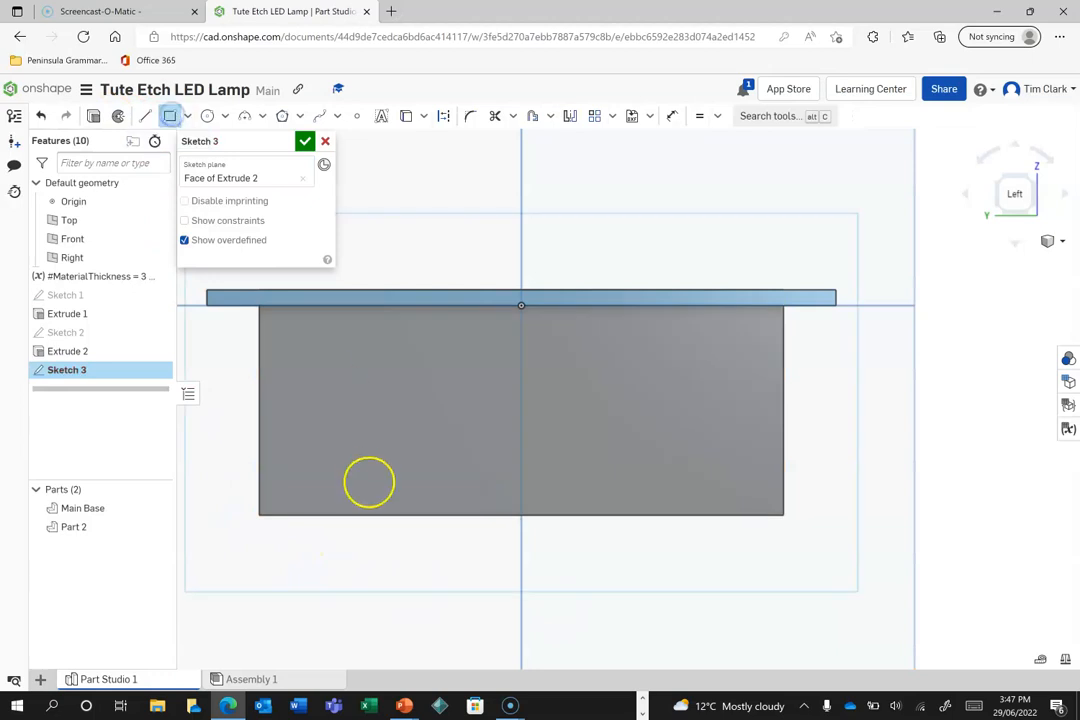
{"action": "left_click_drag", "start_coordinate": [339, 517], "coordinate": [685, 489]}
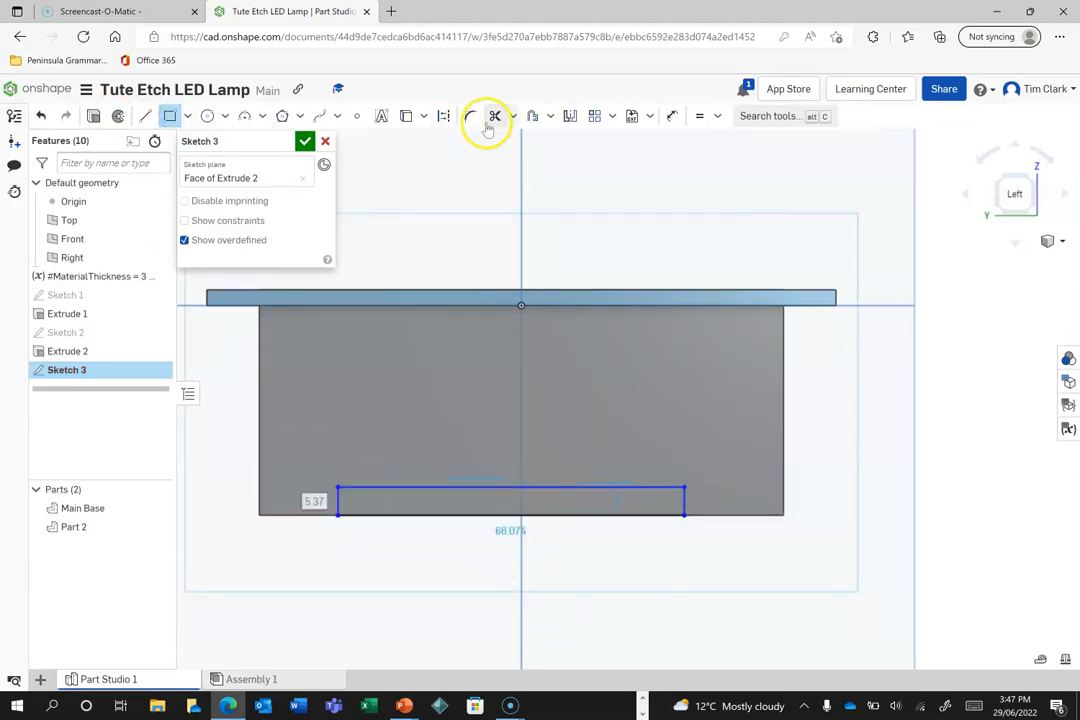
Set the rectangle's height to 10 mm and pull its overhanging right side back inside the side panel.
{"action": "left_click", "coordinate": [671, 116]}
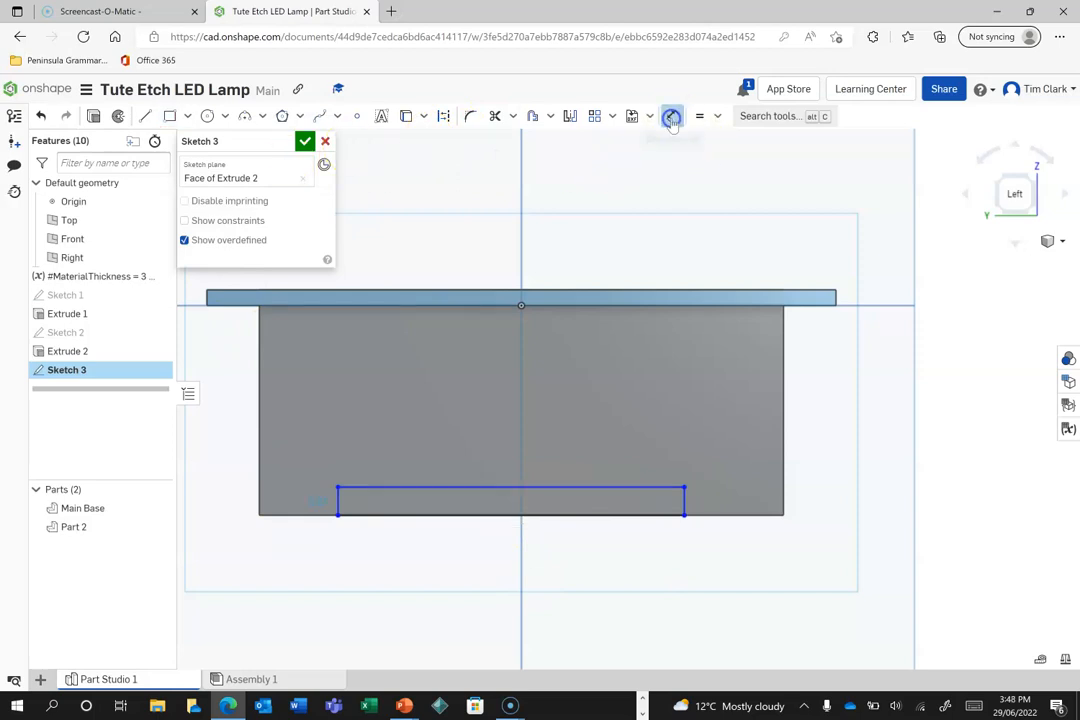
{"action": "left_click", "coordinate": [620, 487]}
{"action": "left_click", "coordinate": [622, 513]}
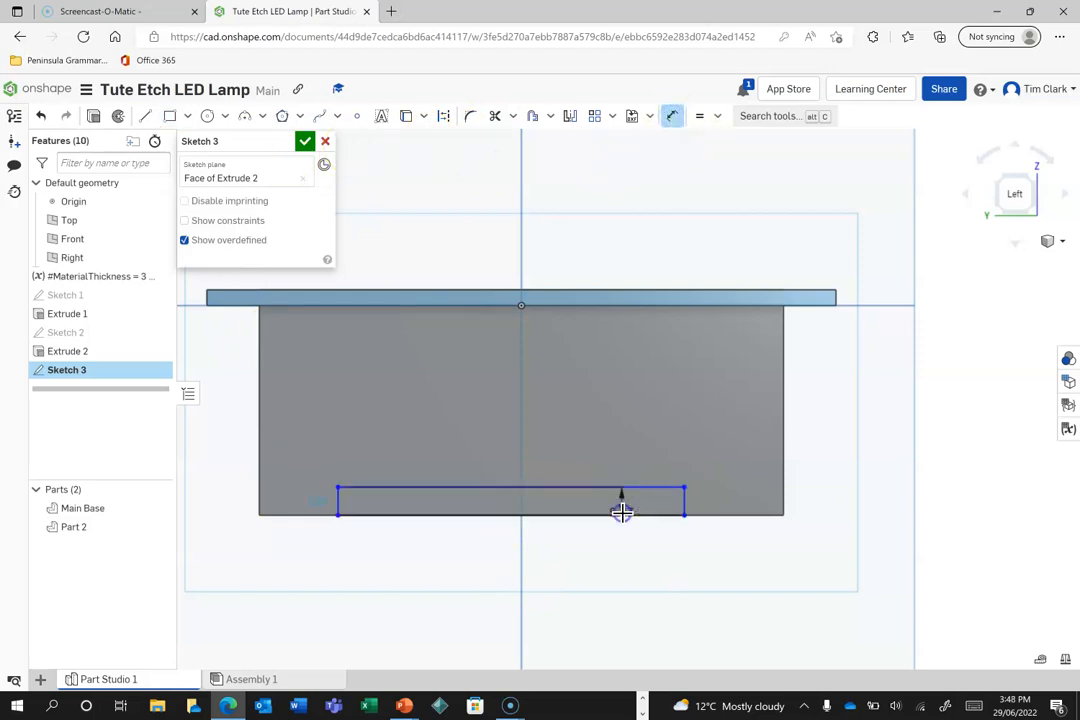
{"action": "left_click", "coordinate": [879, 499]}
{"action": "type", "text": "10"}
{"action": "key", "text": "Return"}
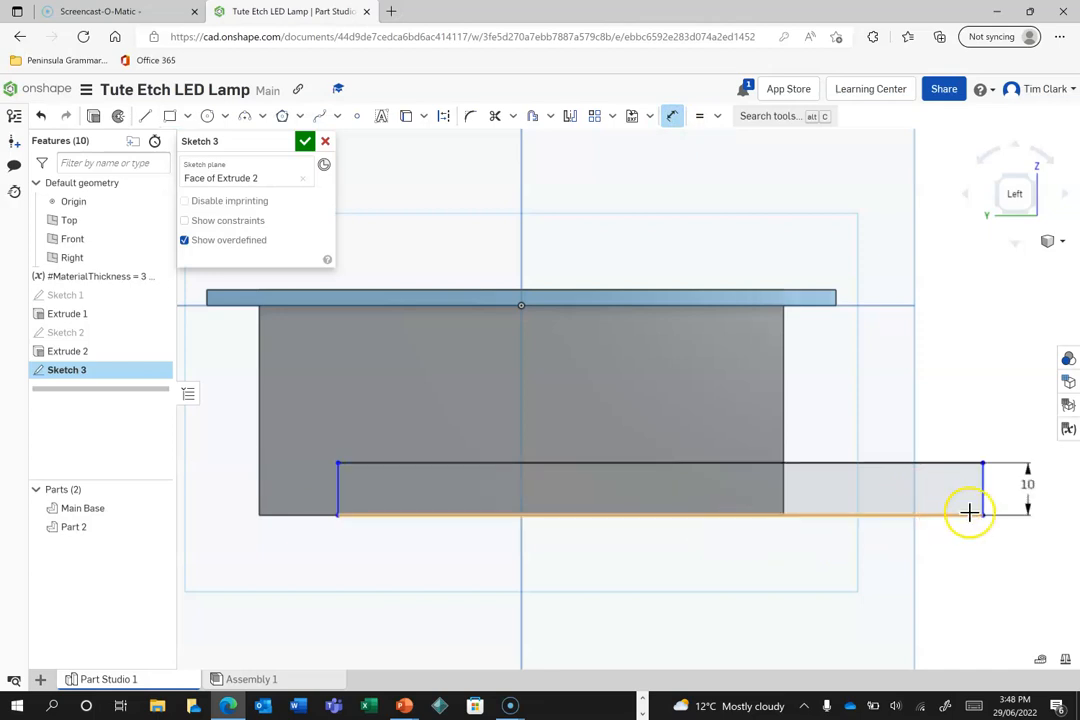
{"action": "key", "text": "Escape"}
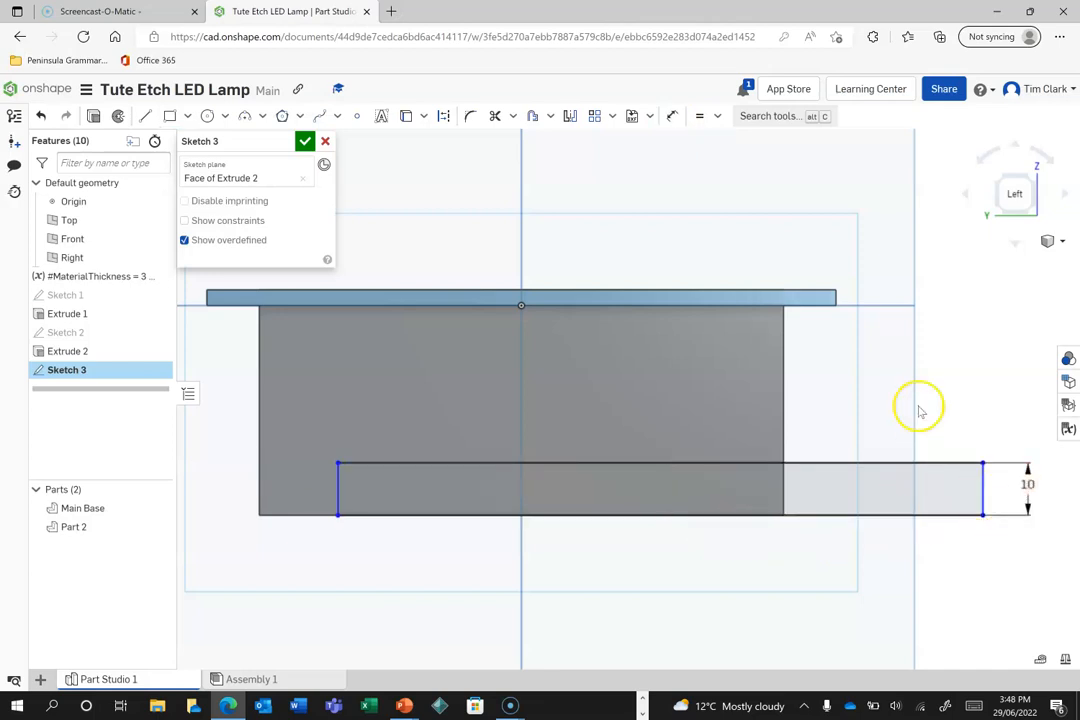
{"action": "left_click_drag", "start_coordinate": [768, 494], "coordinate": [624, 486]}
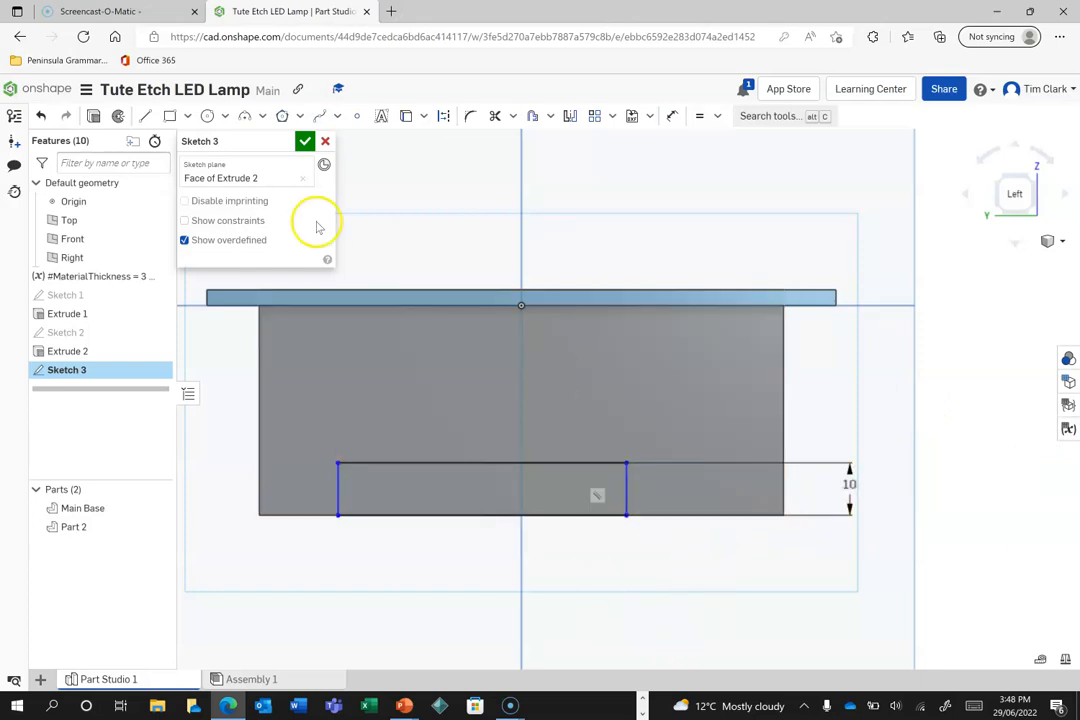
Set the distance from the rectangle's right side to the panel's right edge to 30 mm.
{"action": "left_click", "coordinate": [671, 116]}
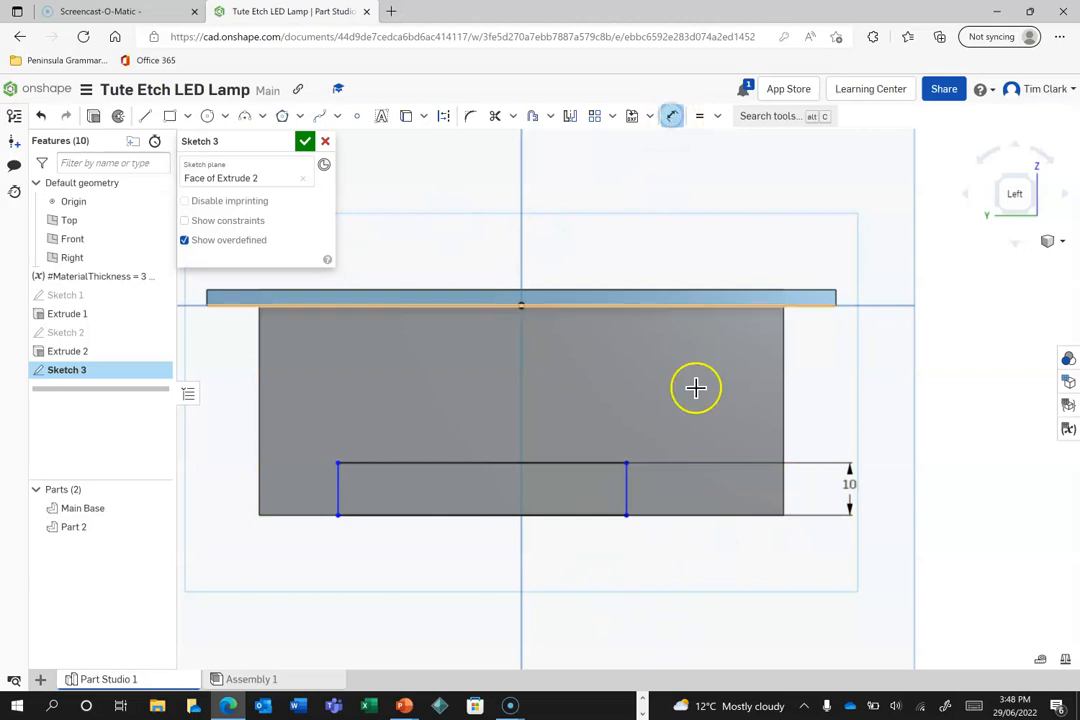
{"action": "left_click", "coordinate": [627, 486]}
{"action": "left_click", "coordinate": [783, 487]}
{"action": "left_click", "coordinate": [722, 570]}
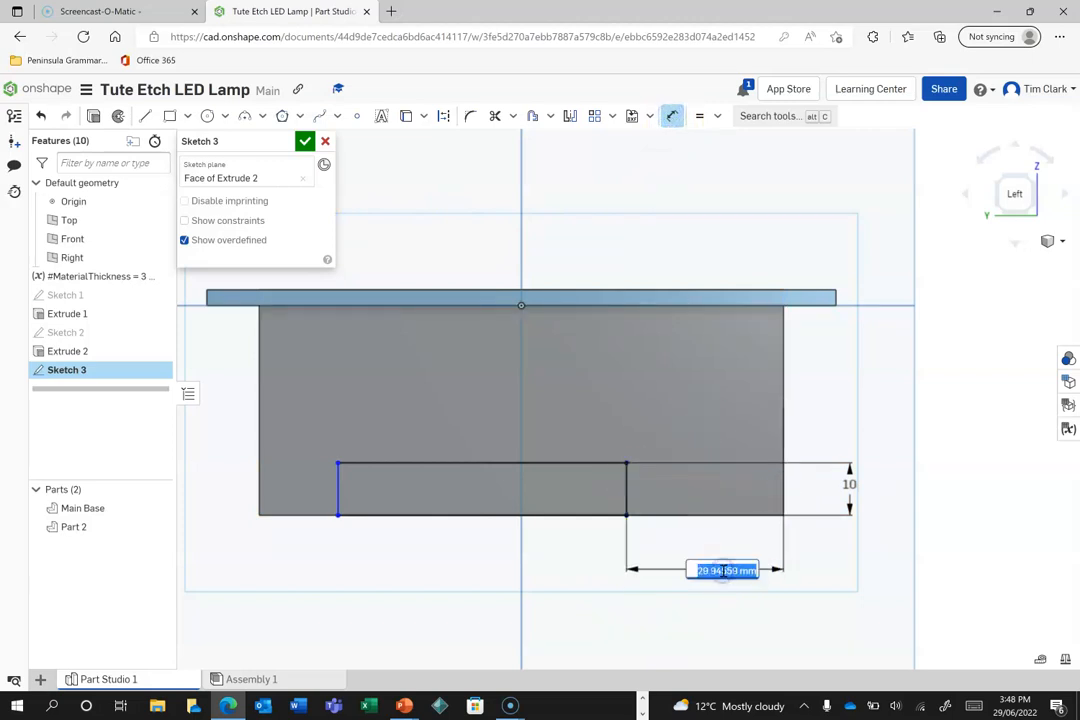
{"action": "type", "text": "30"}
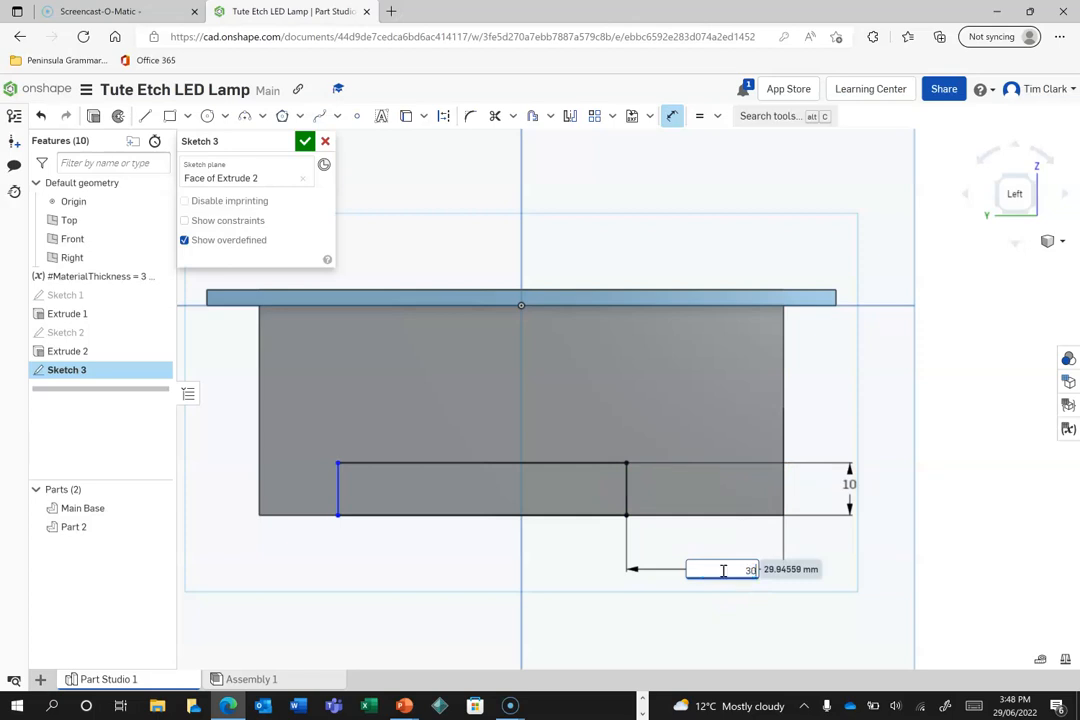
{"action": "key", "text": "Return"}
Set the distance from the panel's left edge to the rectangle's left side to 30 mm and finish the sketch.
{"action": "left_click", "coordinate": [337, 490]}
{"action": "left_click", "coordinate": [260, 488]}
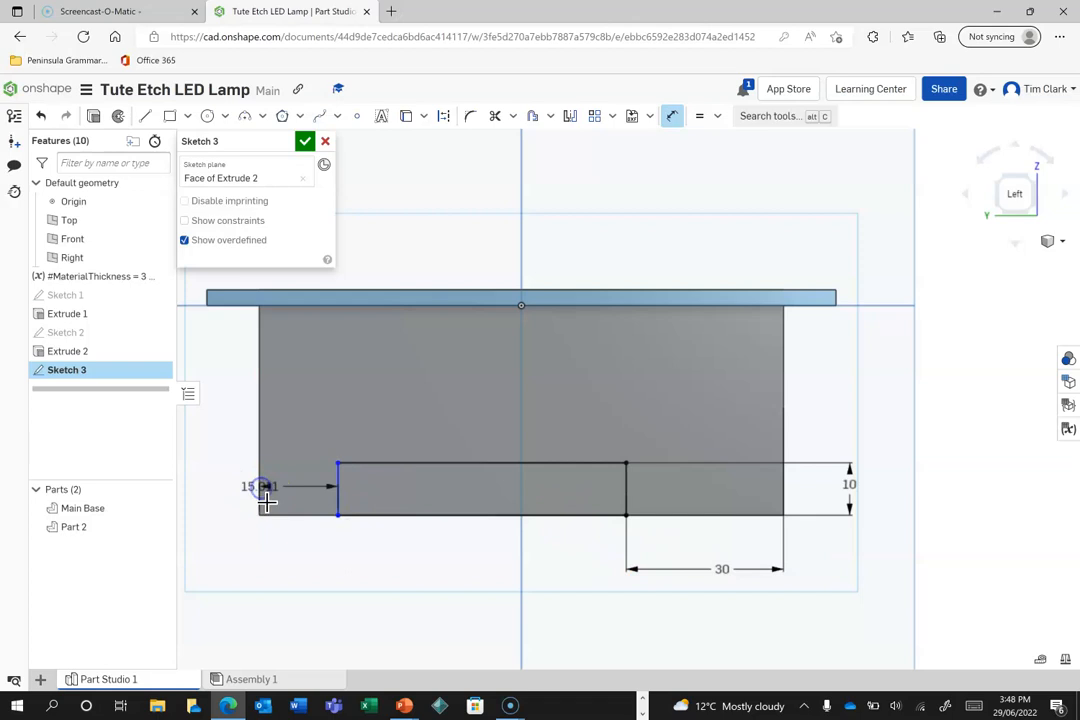
{"action": "left_click", "coordinate": [296, 540]}
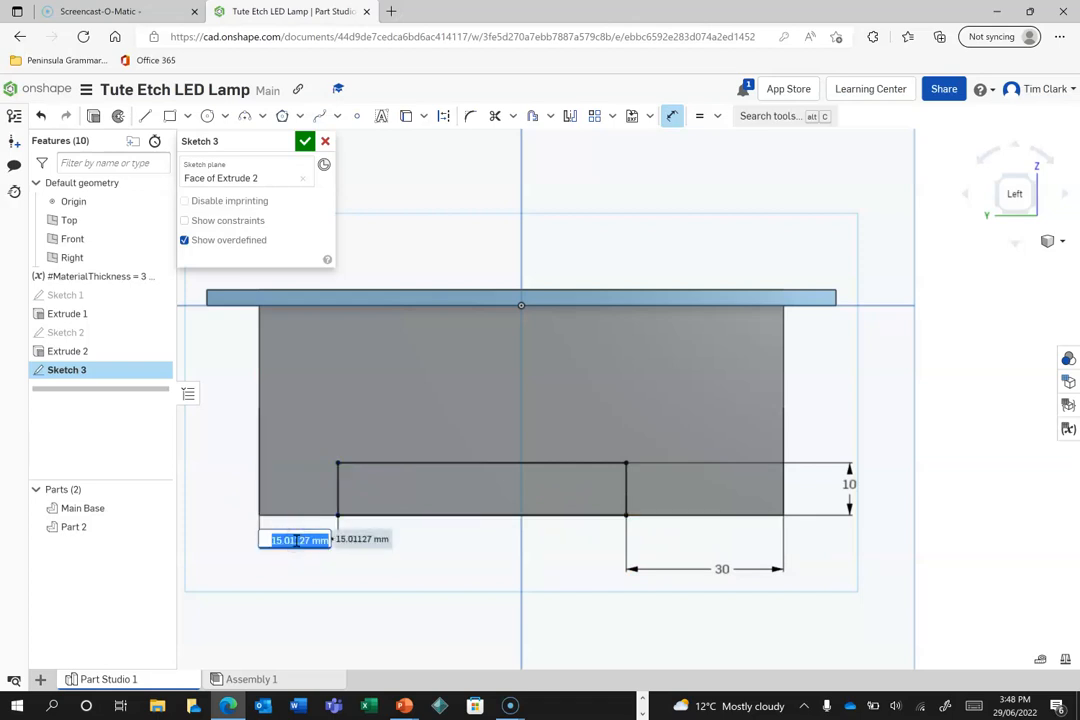
{"action": "type", "text": "30"}
{"action": "key", "text": "Return"}
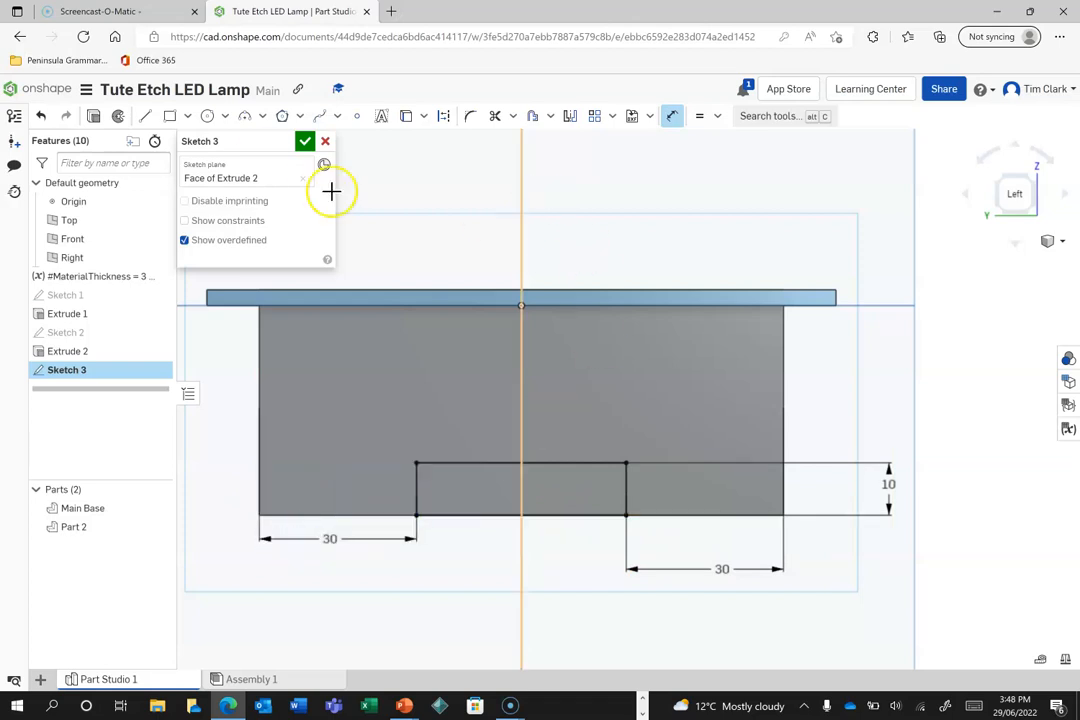
{"action": "left_click", "coordinate": [304, 141]}
Cut the sketched rectangle out of the side panel's lower edge with a 25 mm blind Extrude set to remove material from Part 2.
{"action": "left_click", "coordinate": [157, 116]}
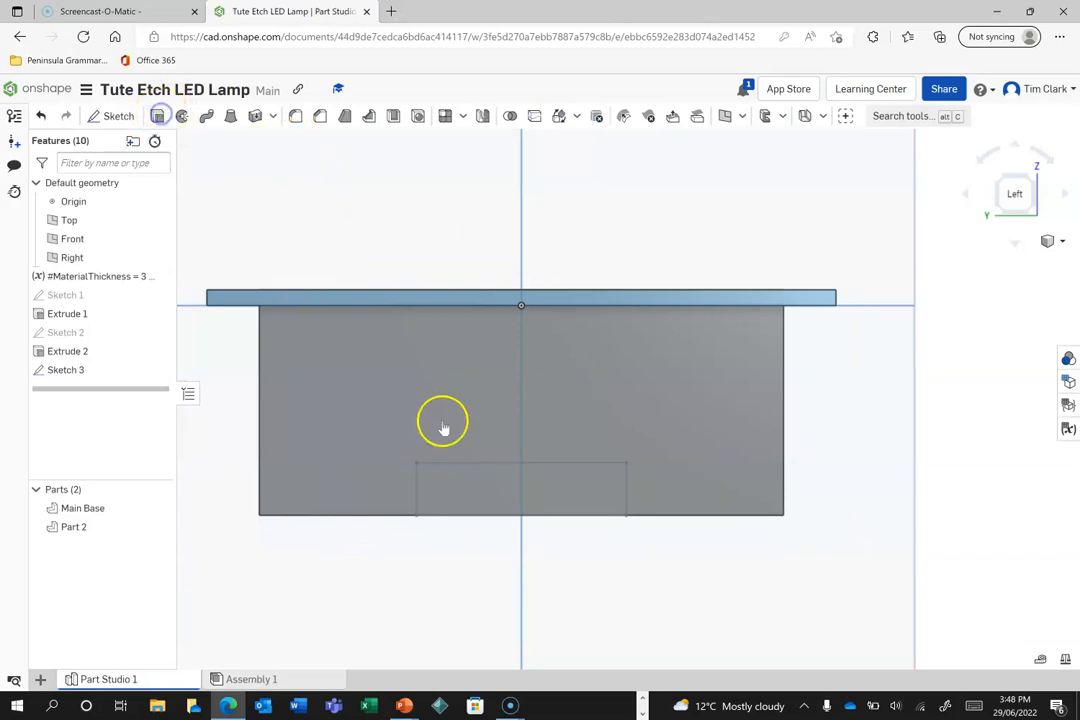
{"action": "left_click", "coordinate": [462, 494]}
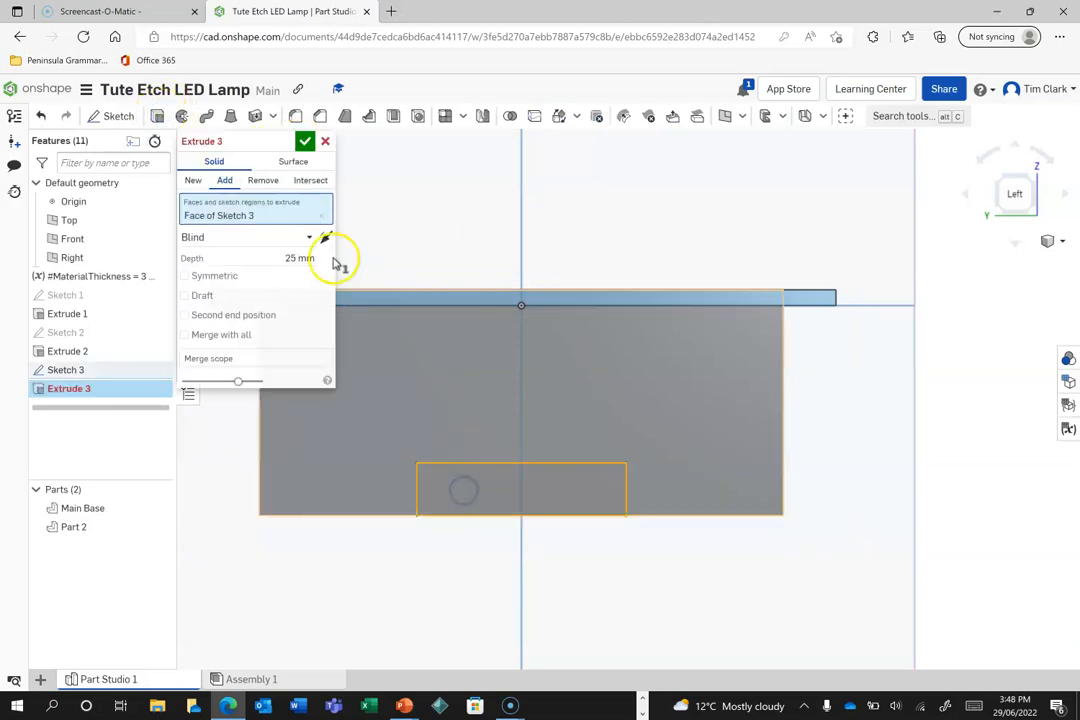
{"action": "left_click", "coordinate": [262, 180]}
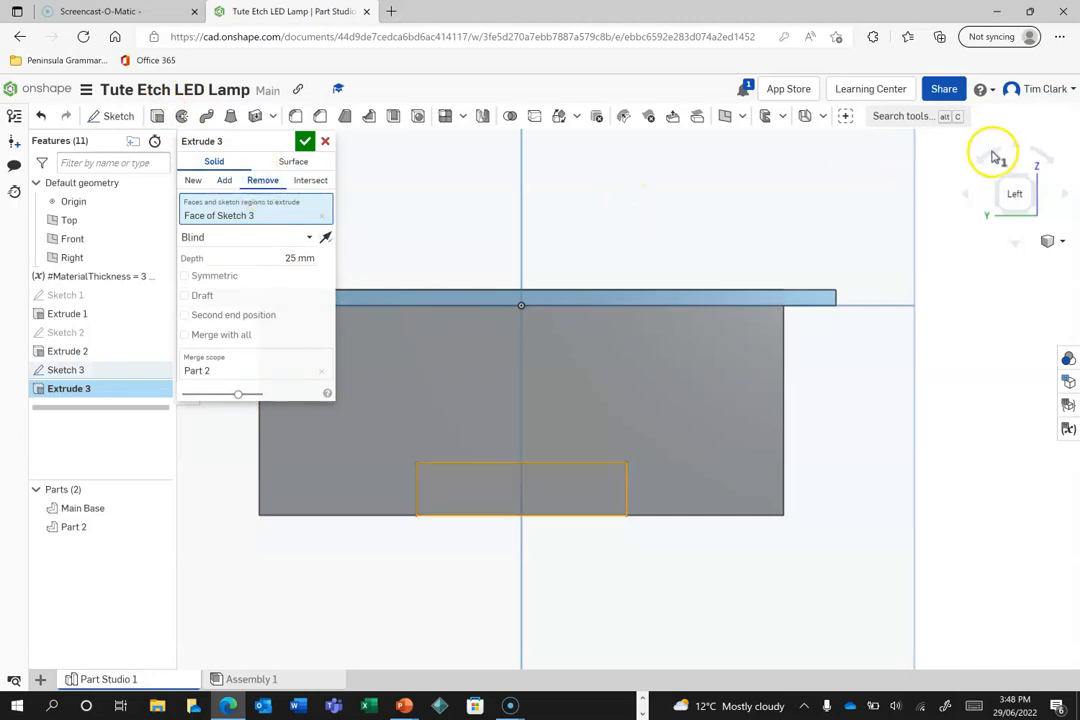
{"action": "left_click", "coordinate": [997, 183]}
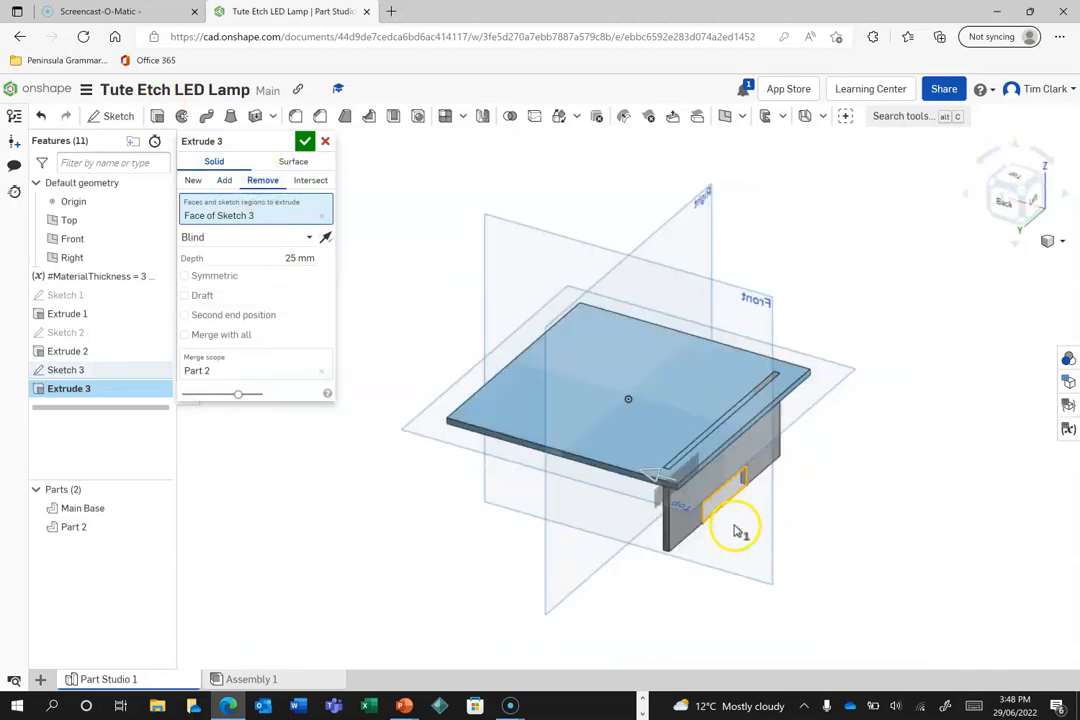
{"action": "left_click", "coordinate": [305, 141]}
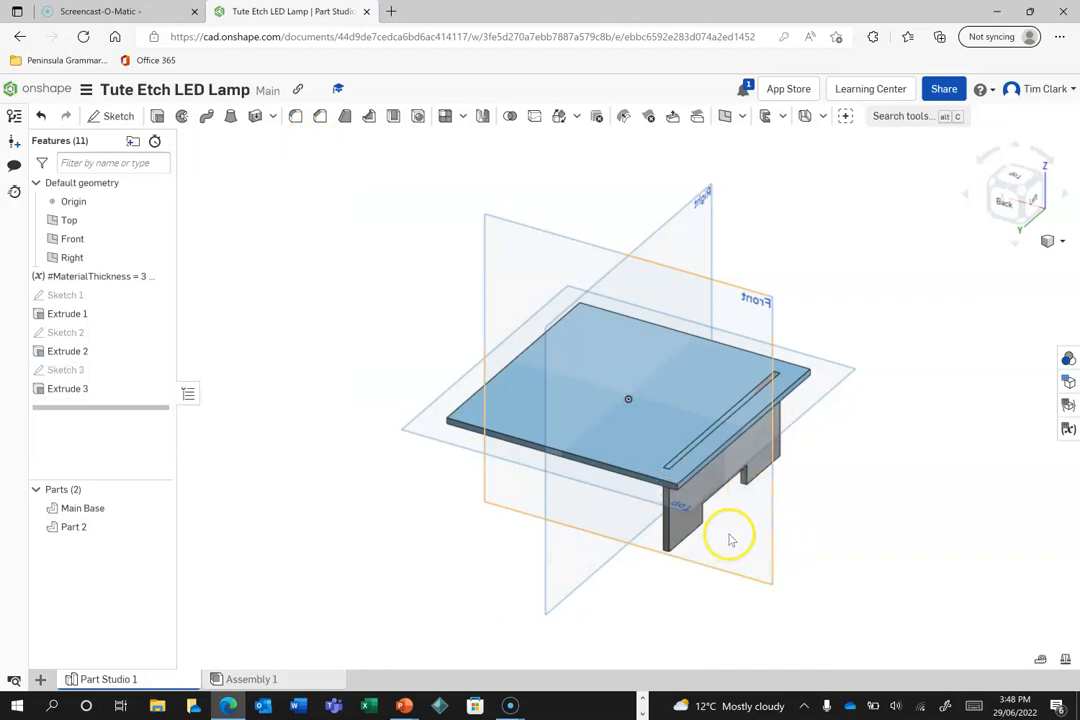
Mirror the notched side panel, Part 2, across the Right plane as a new separate part.
{"action": "scroll", "coordinate": [730, 538], "scroll_direction": "up", "scroll_amount": 5}
{"action": "scroll", "coordinate": [730, 540], "scroll_direction": "down", "scroll_amount": 4}
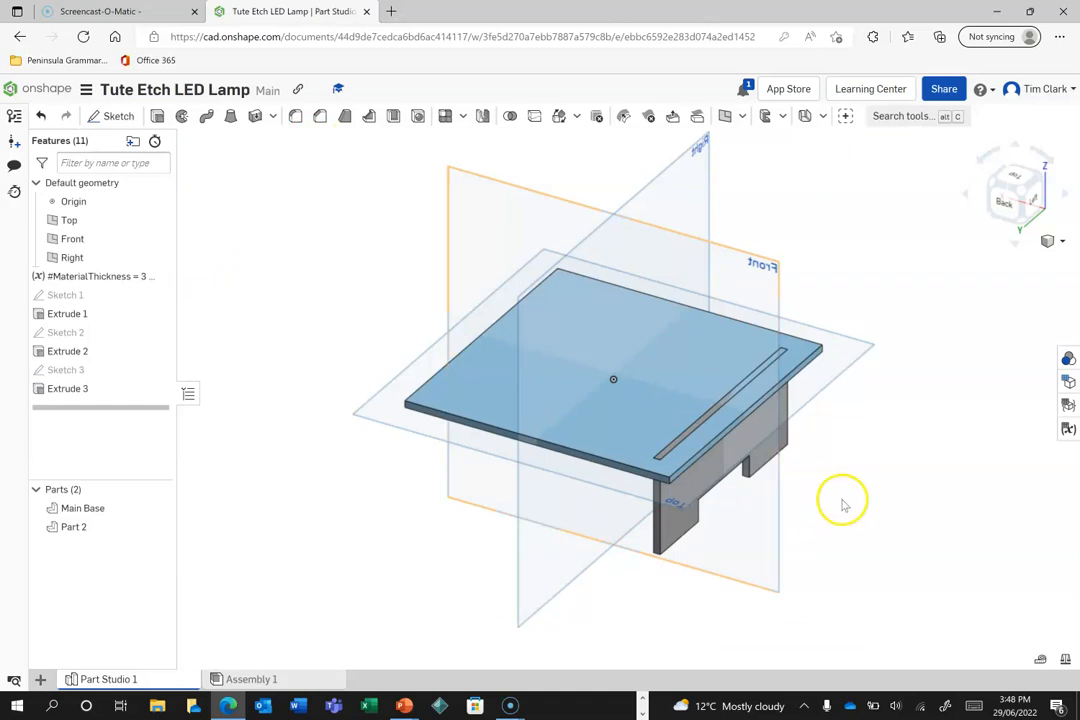
{"action": "scroll", "coordinate": [836, 500], "scroll_direction": "up", "scroll_amount": 3}
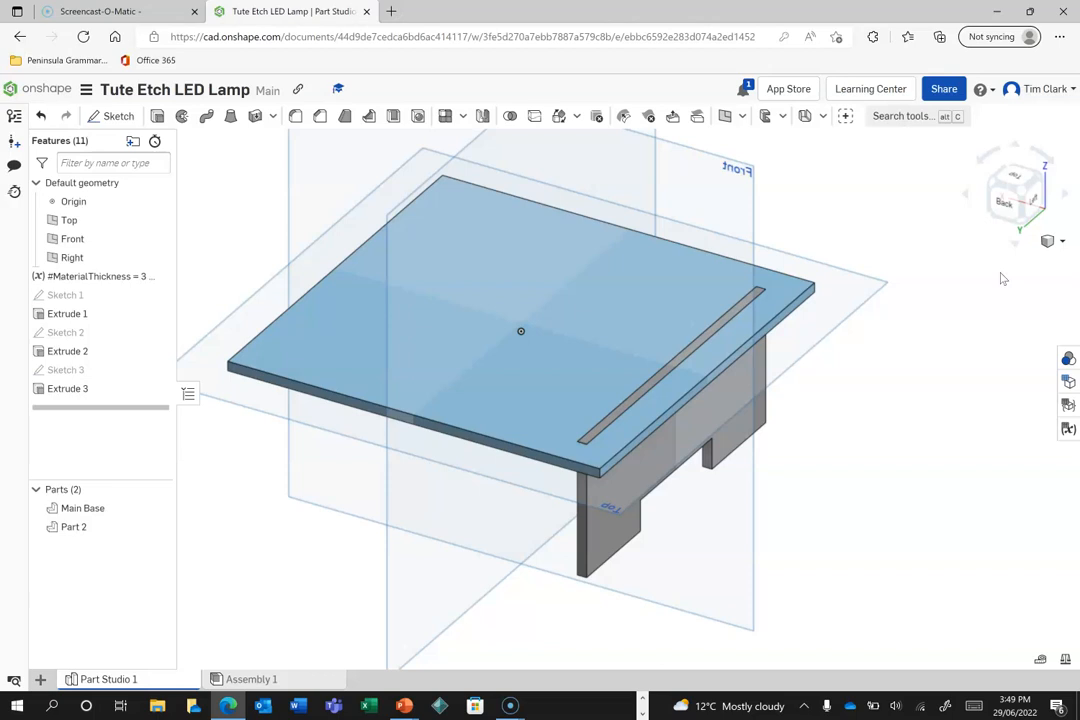
{"action": "left_click", "coordinate": [1035, 200]}
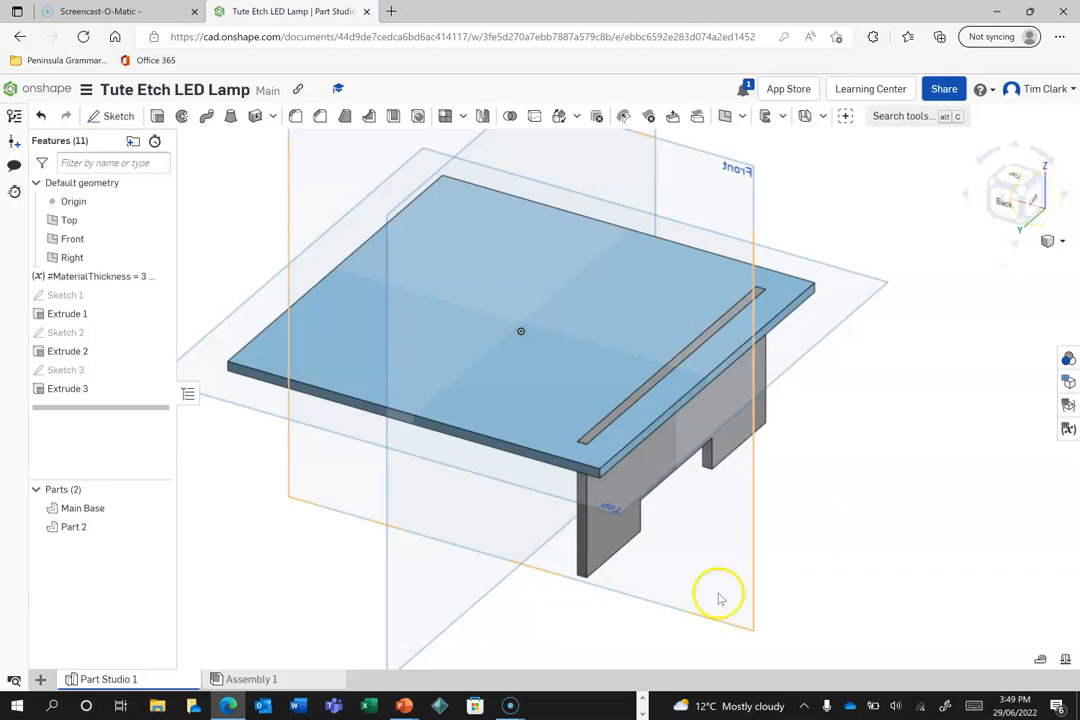
{"action": "scroll", "coordinate": [704, 600], "scroll_direction": "down", "scroll_amount": 3}
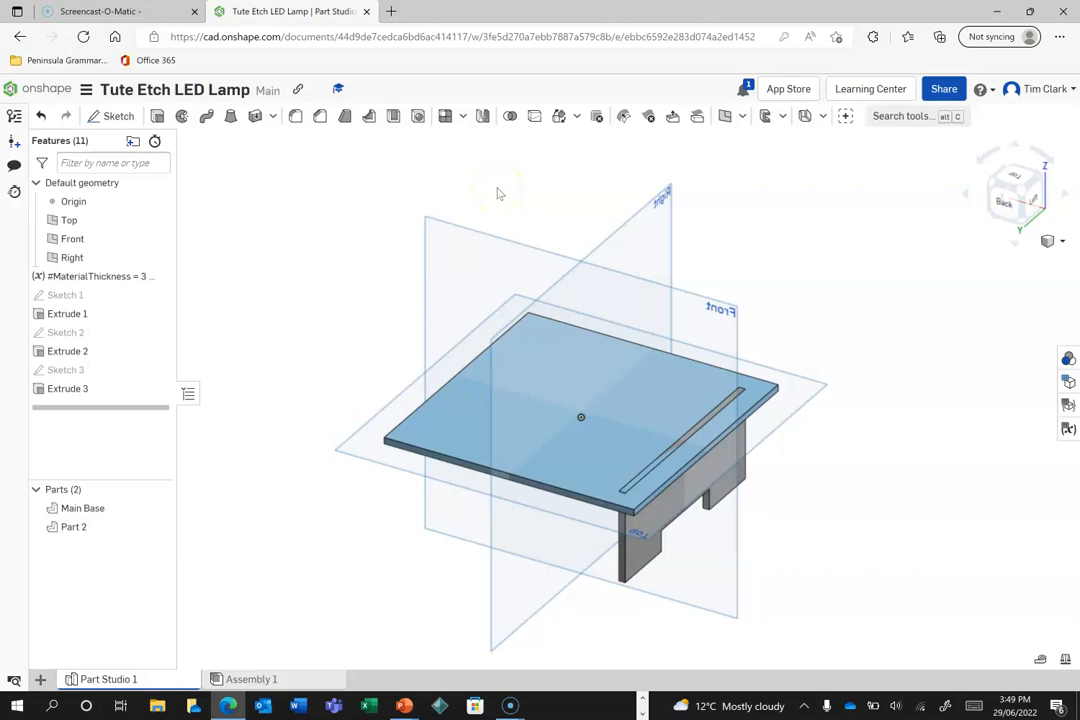
{"action": "left_click", "coordinate": [483, 116]}
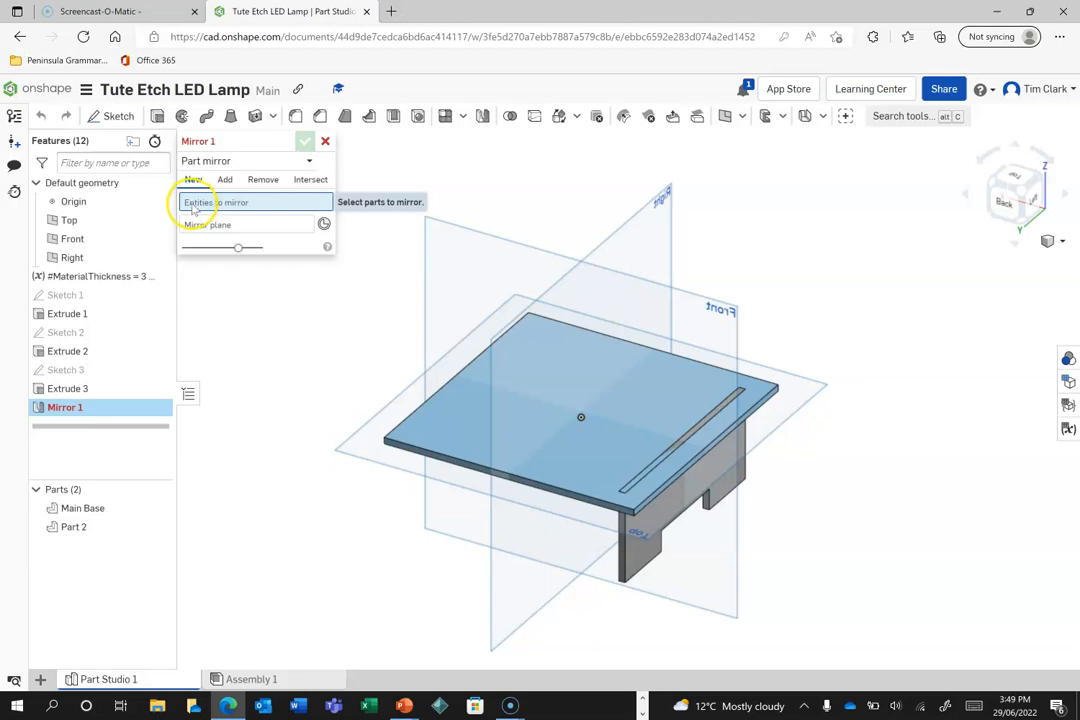
{"action": "left_click", "coordinate": [729, 470]}
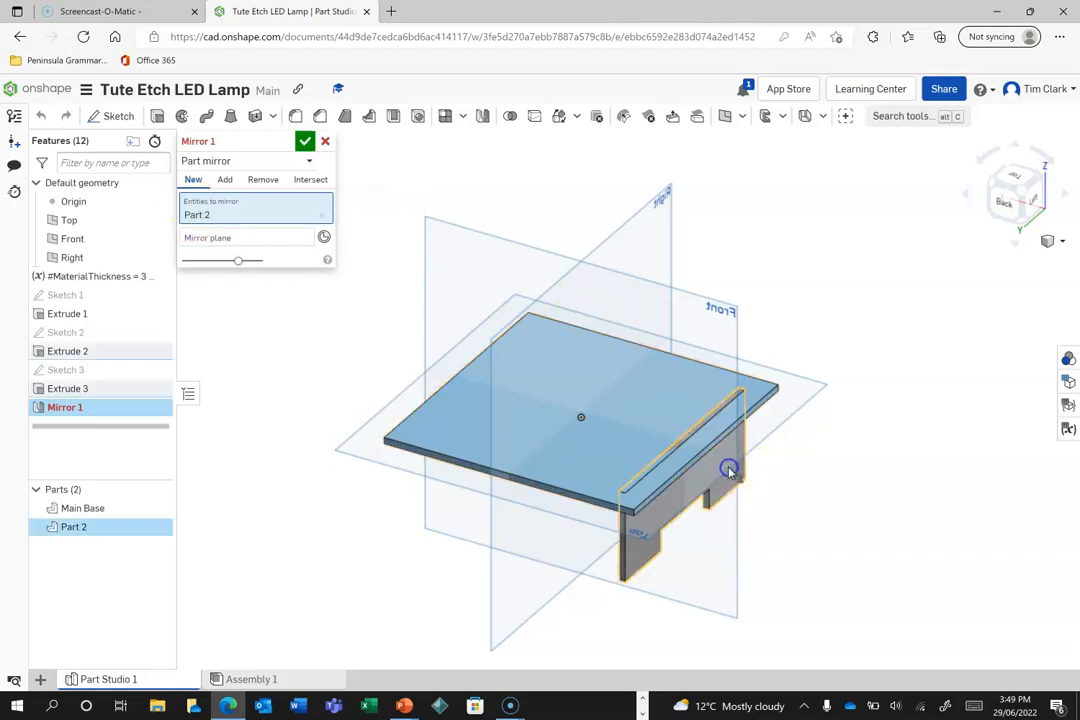
{"action": "left_click", "coordinate": [222, 239]}
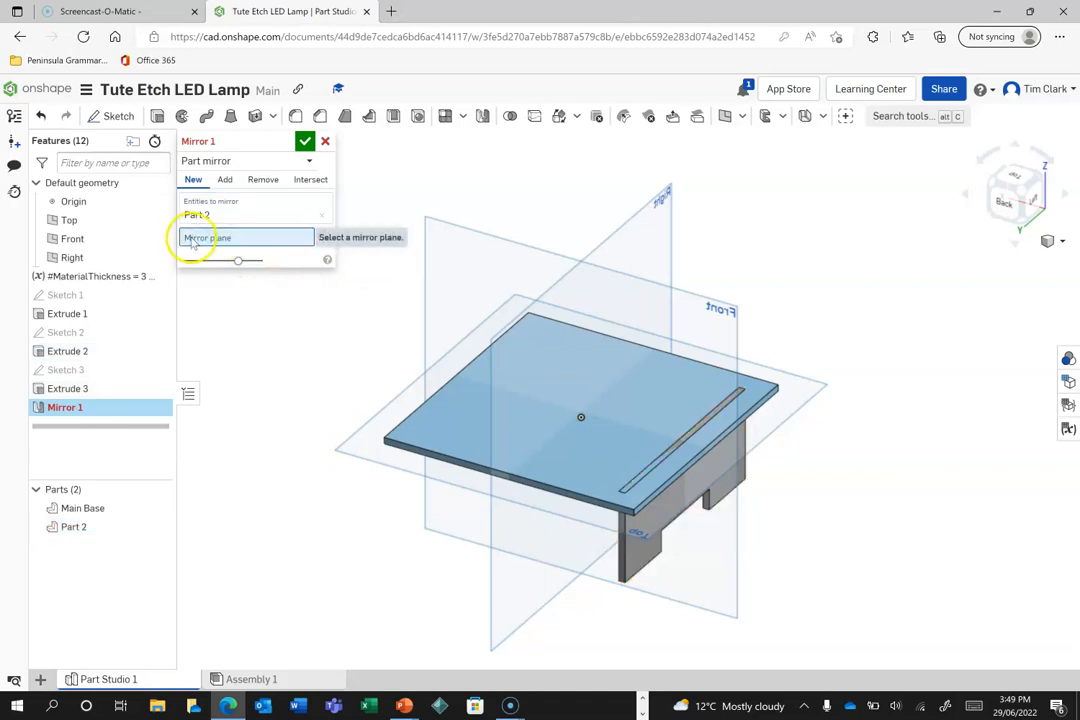
{"action": "left_click", "coordinate": [660, 198]}
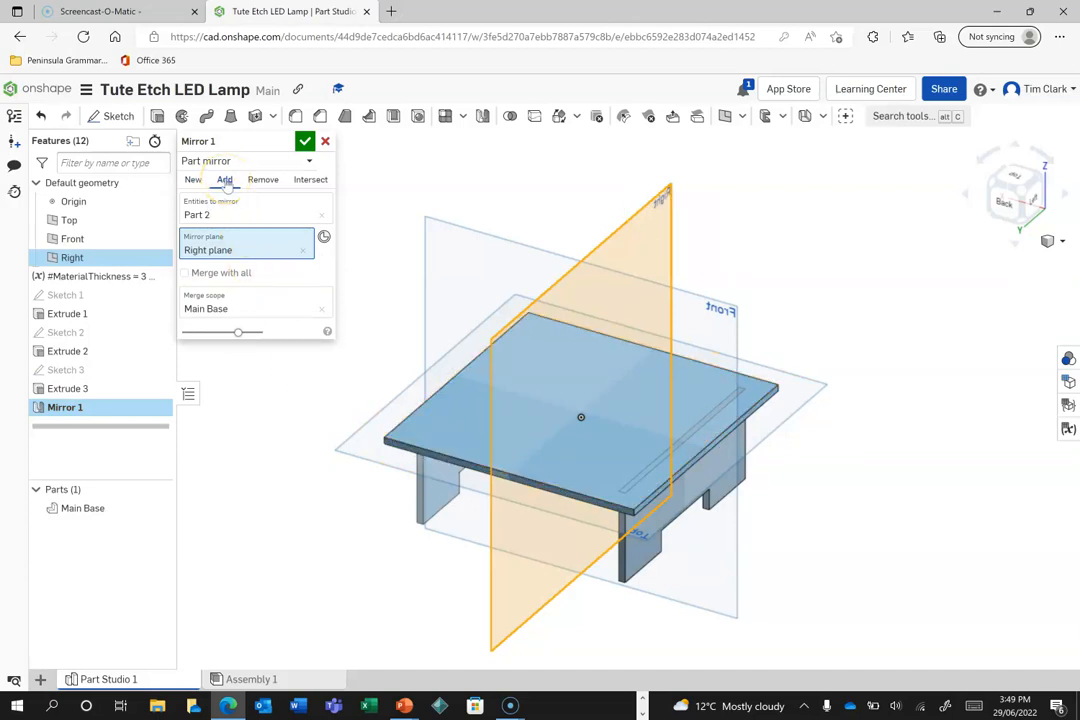
{"action": "left_click", "coordinate": [191, 178]}
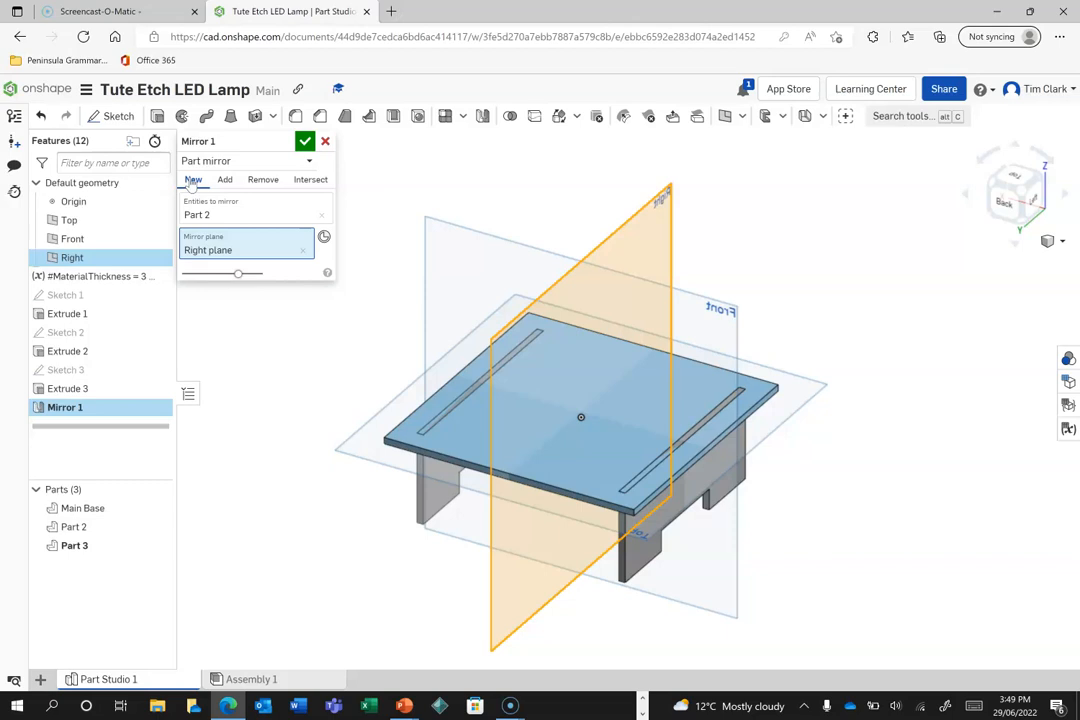
{"action": "left_click", "coordinate": [305, 141]}
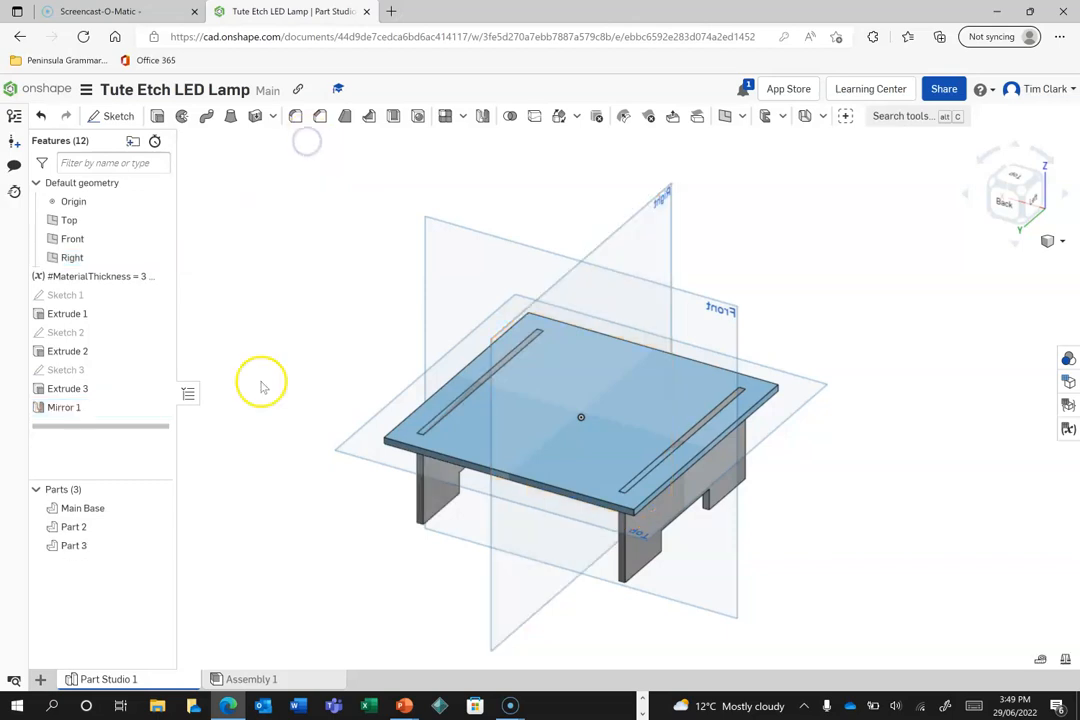
Rename Part 2 as "Leg 1" and the mirrored Part 3 as "Leg 2".
{"action": "right_click", "coordinate": [77, 530]}
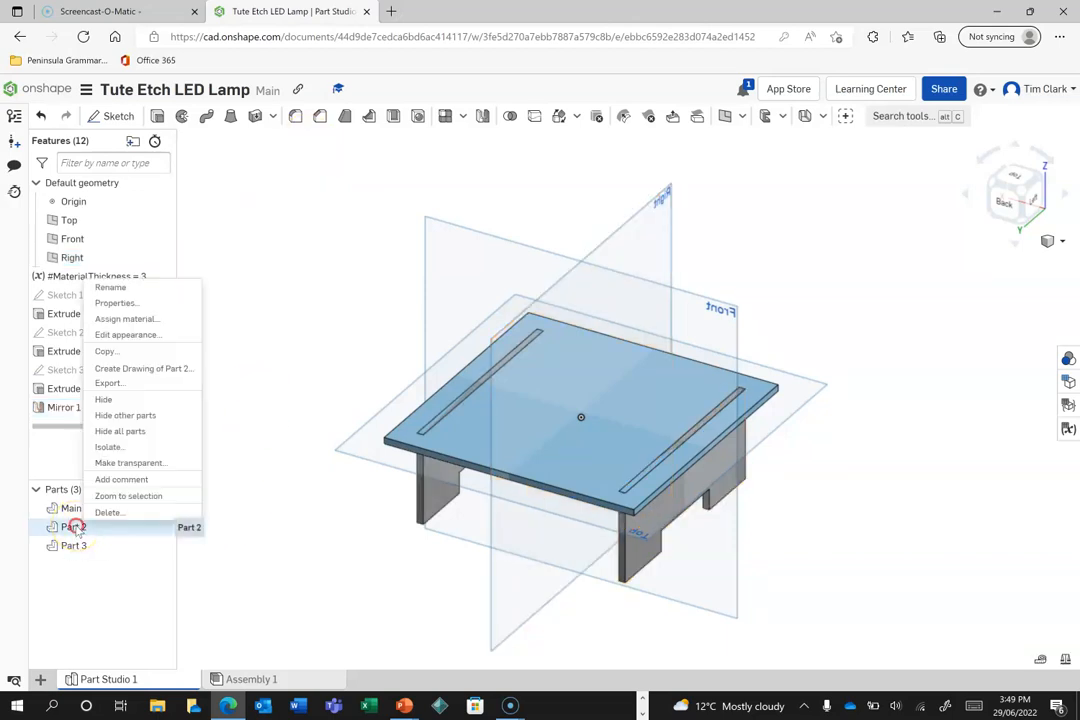
{"action": "left_click", "coordinate": [111, 288]}
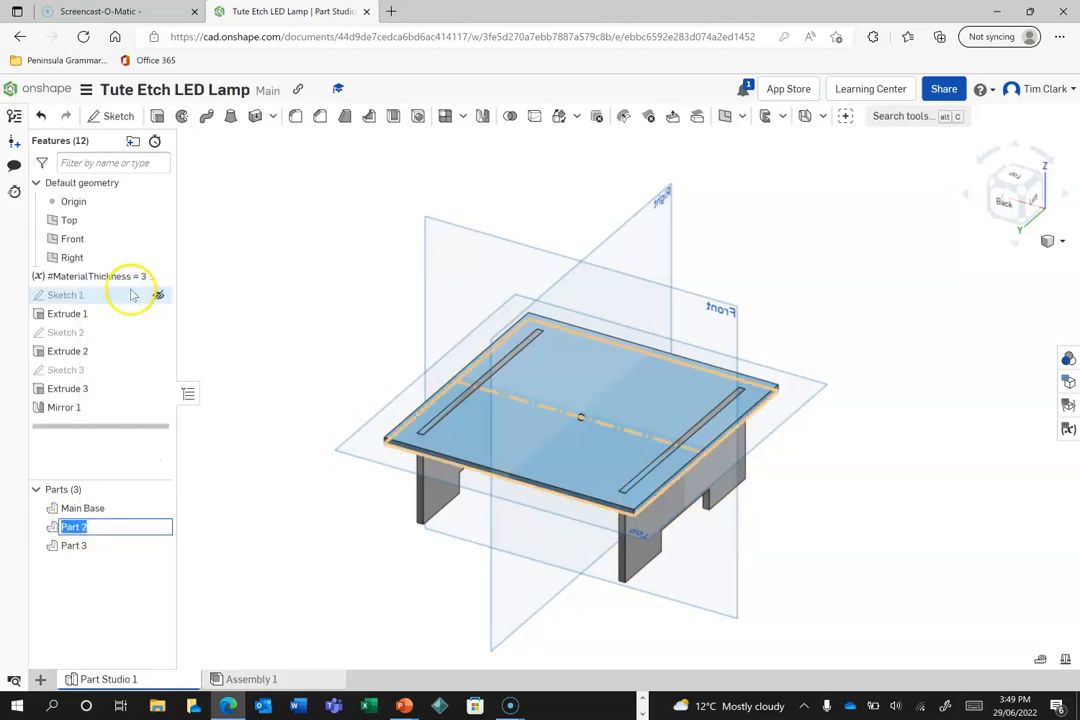
{"action": "type", "text": "Leg"}
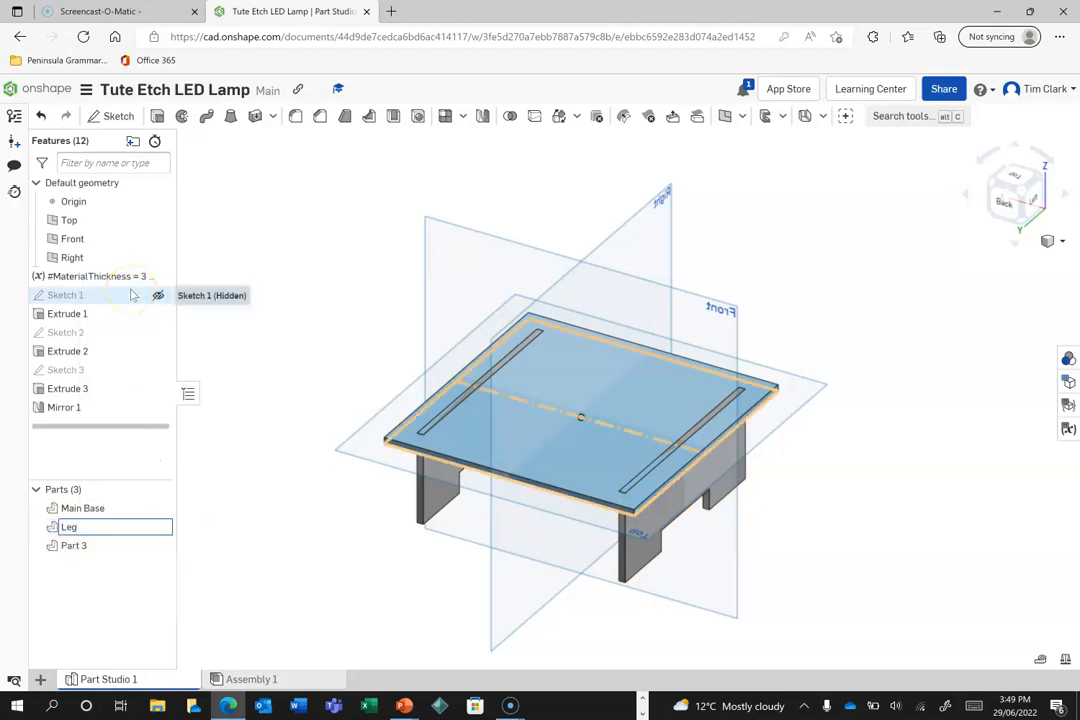
{"action": "key", "text": "Return"}
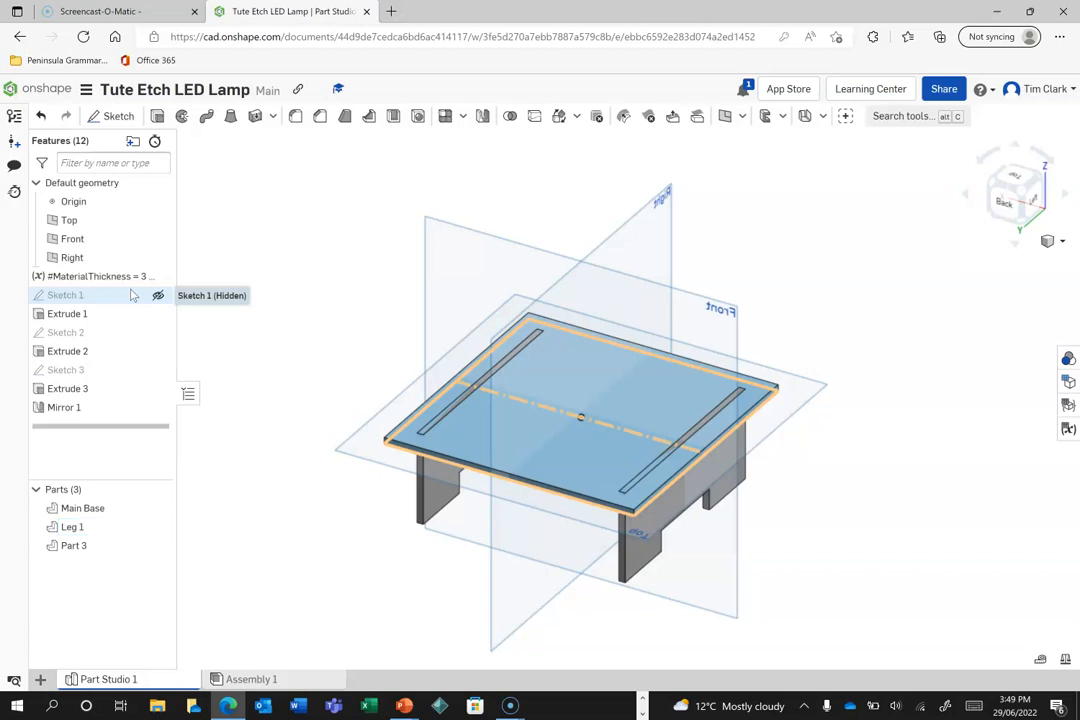
{"action": "right_click", "coordinate": [68, 548]}
{"action": "left_click", "coordinate": [112, 309]}
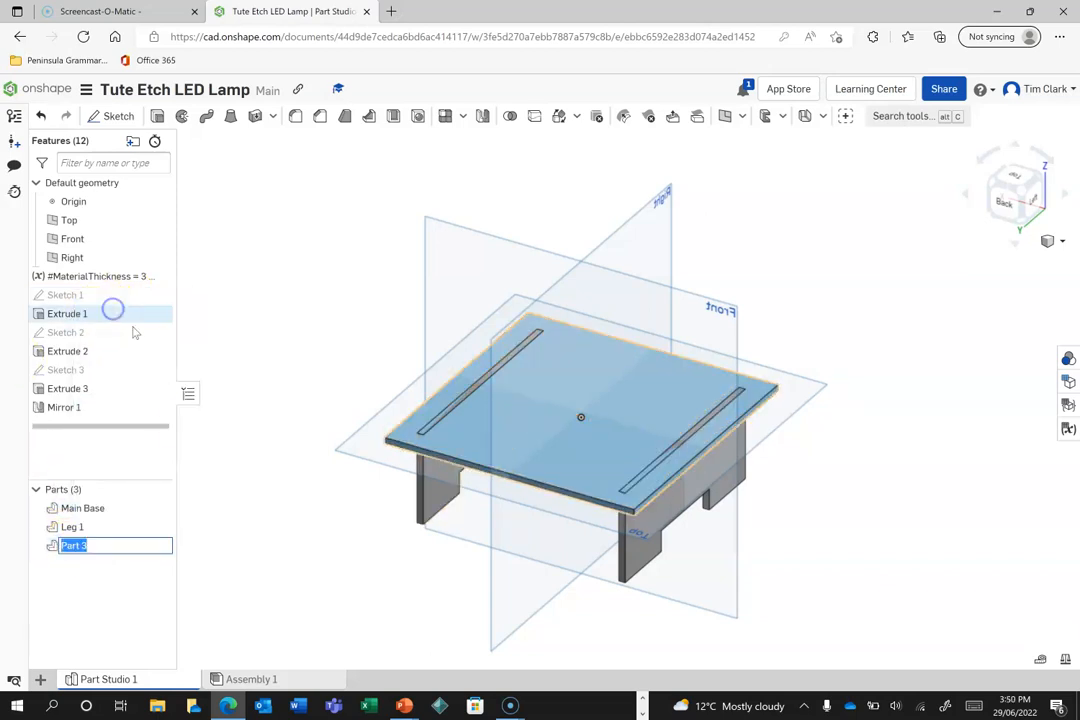
{"action": "type", "text": "Leg 2"}
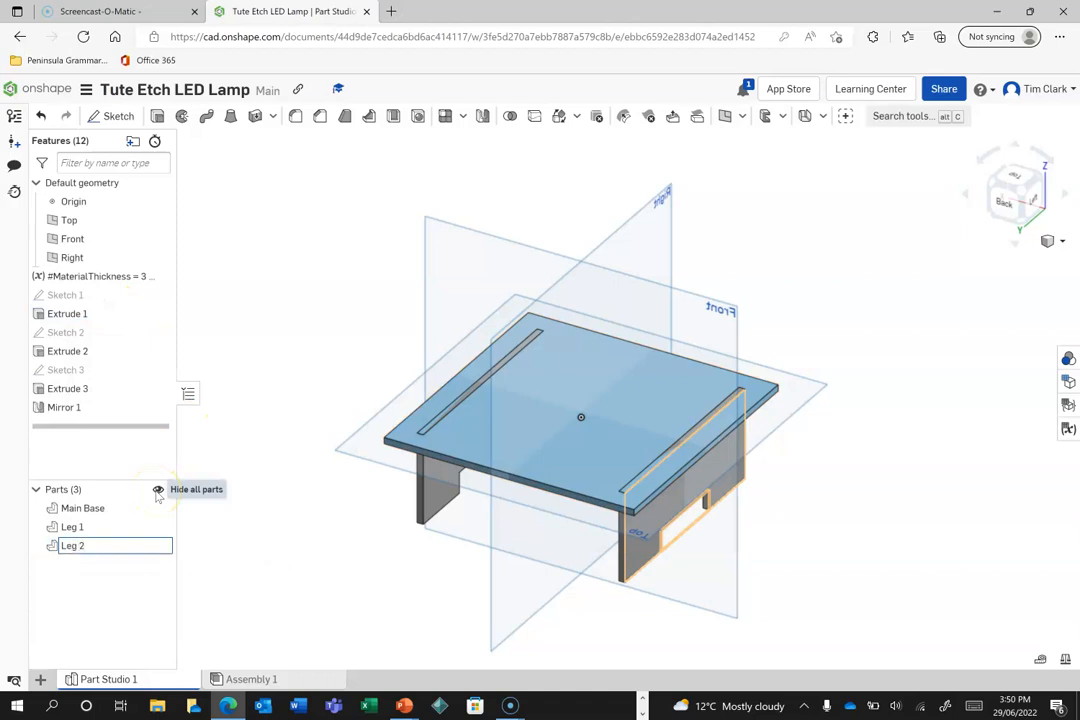
{"action": "key", "text": "Return"}
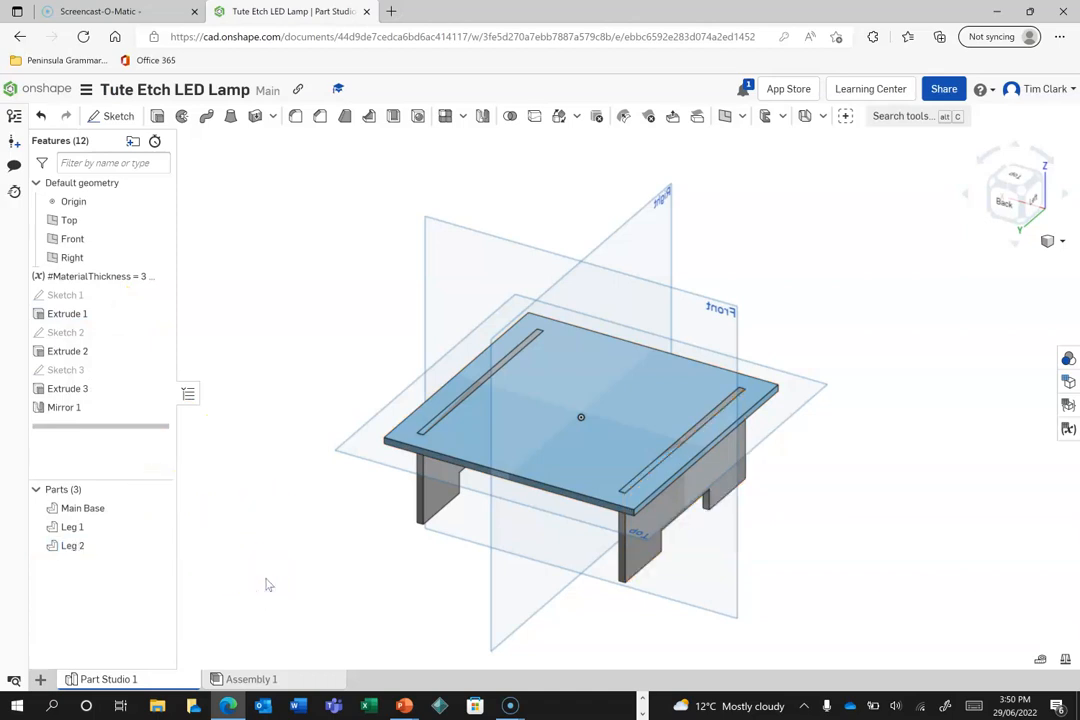
Hide the Main Base part.
{"action": "left_click", "coordinate": [1040, 176]}
{"action": "left_click", "coordinate": [1040, 176]}
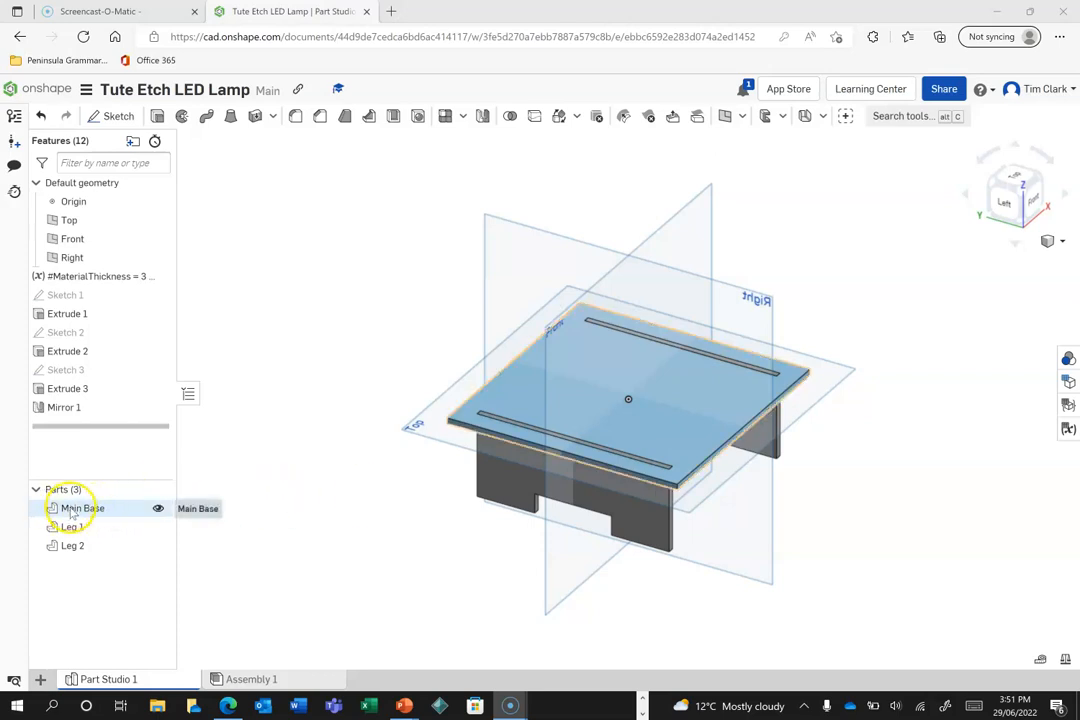
{"action": "left_click", "coordinate": [158, 509]}
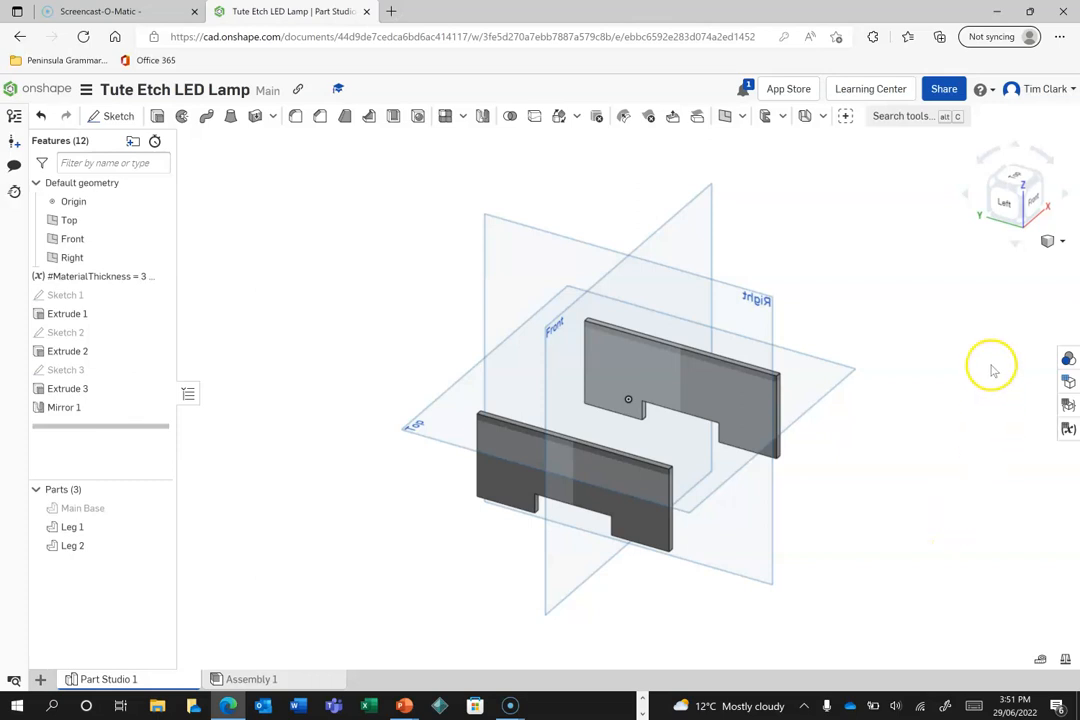
Start a sketch on Leg 1's outer face and draw a rectangle about 5 by 24 mm down from its upper edge near the right end.
{"action": "left_click", "coordinate": [1005, 205]}
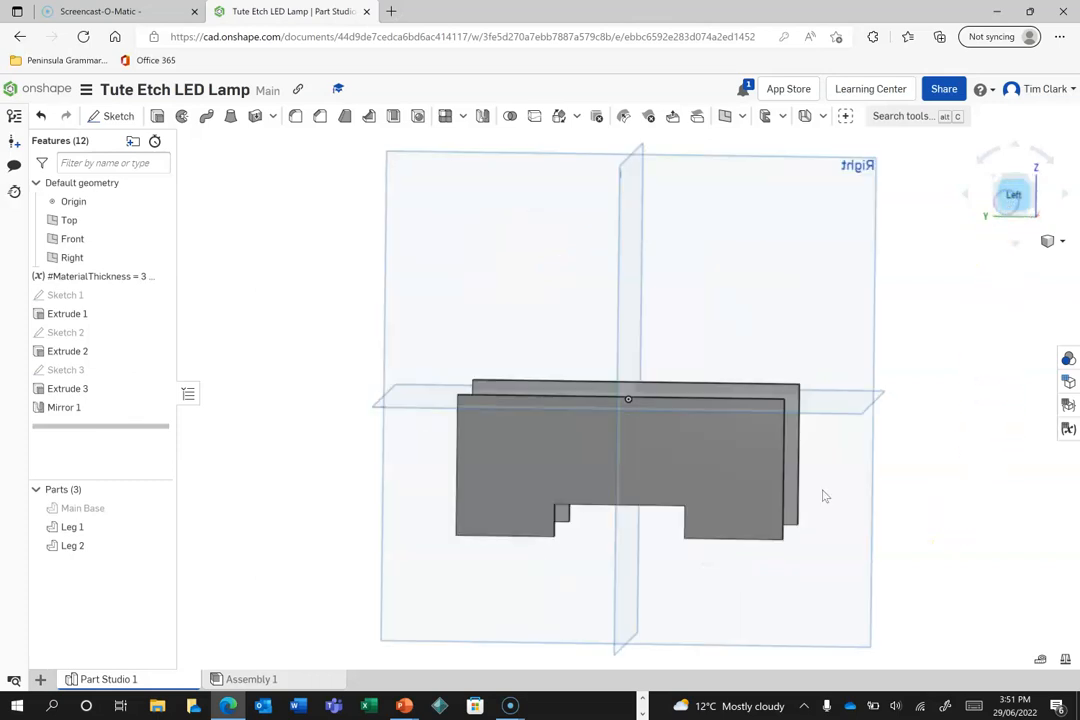
{"action": "scroll", "coordinate": [742, 548], "scroll_direction": "up", "scroll_amount": 3}
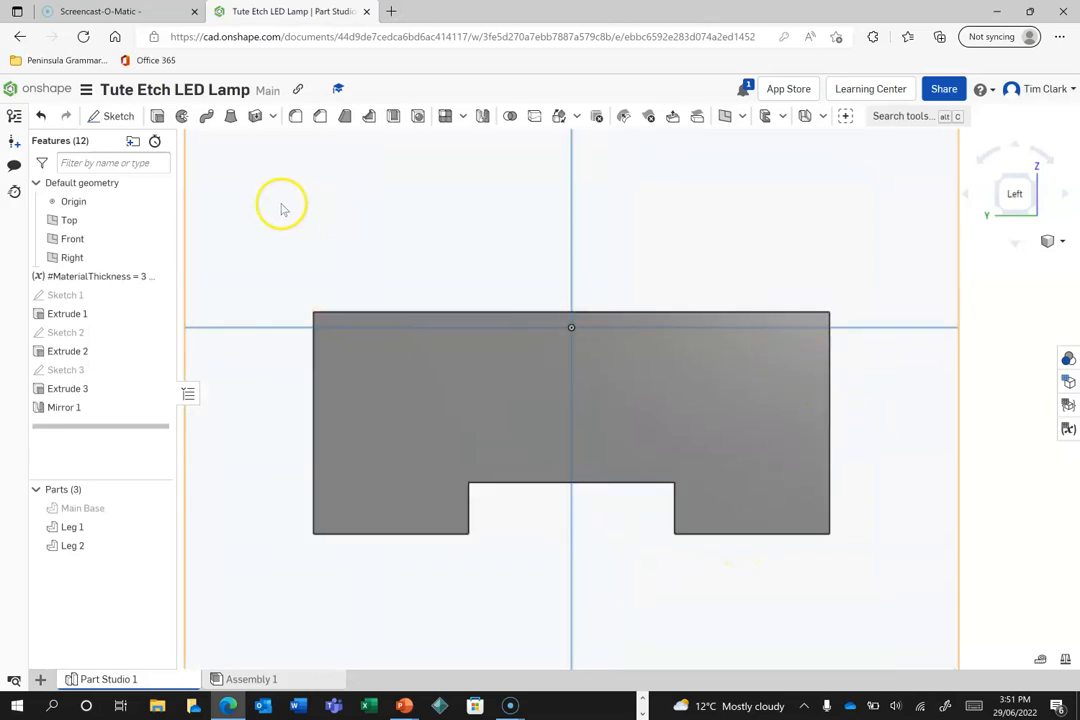
{"action": "left_click", "coordinate": [105, 115]}
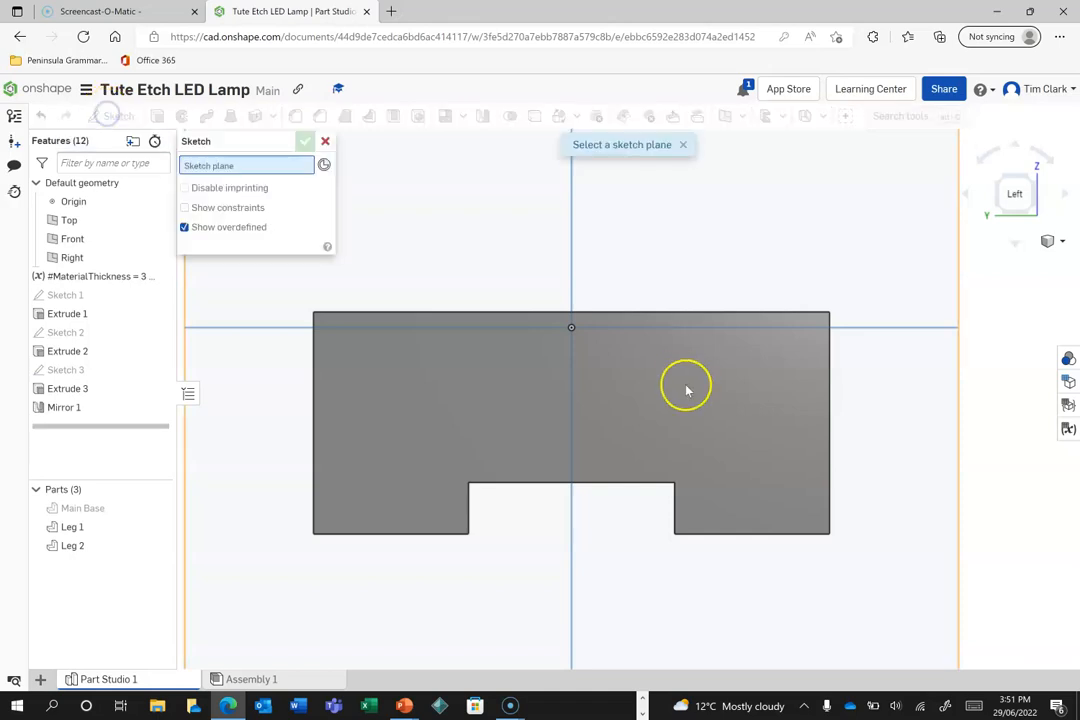
{"action": "left_click", "coordinate": [741, 393]}
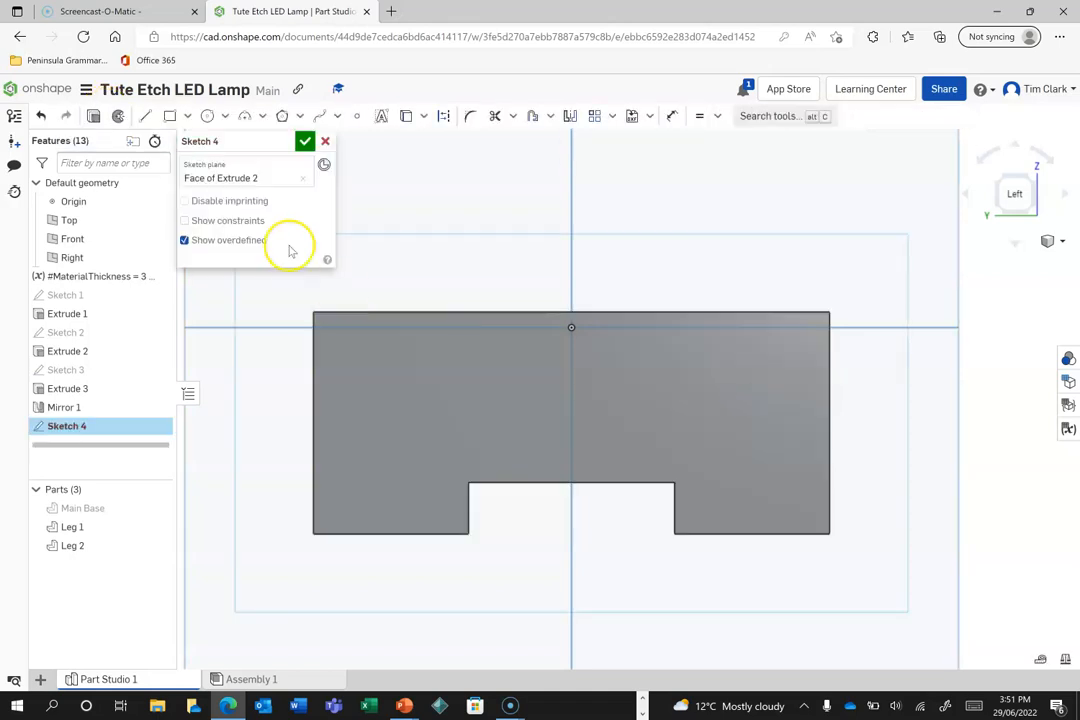
{"action": "left_click", "coordinate": [169, 116]}
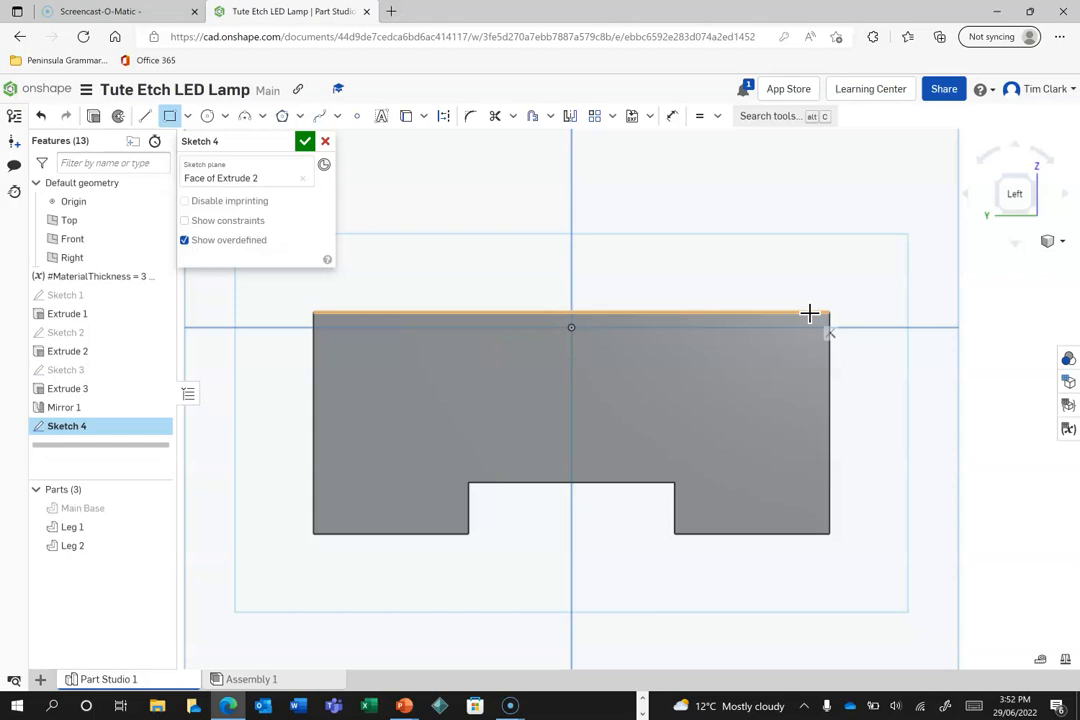
{"action": "left_click_drag", "start_coordinate": [809, 313], "coordinate": [783, 433]}
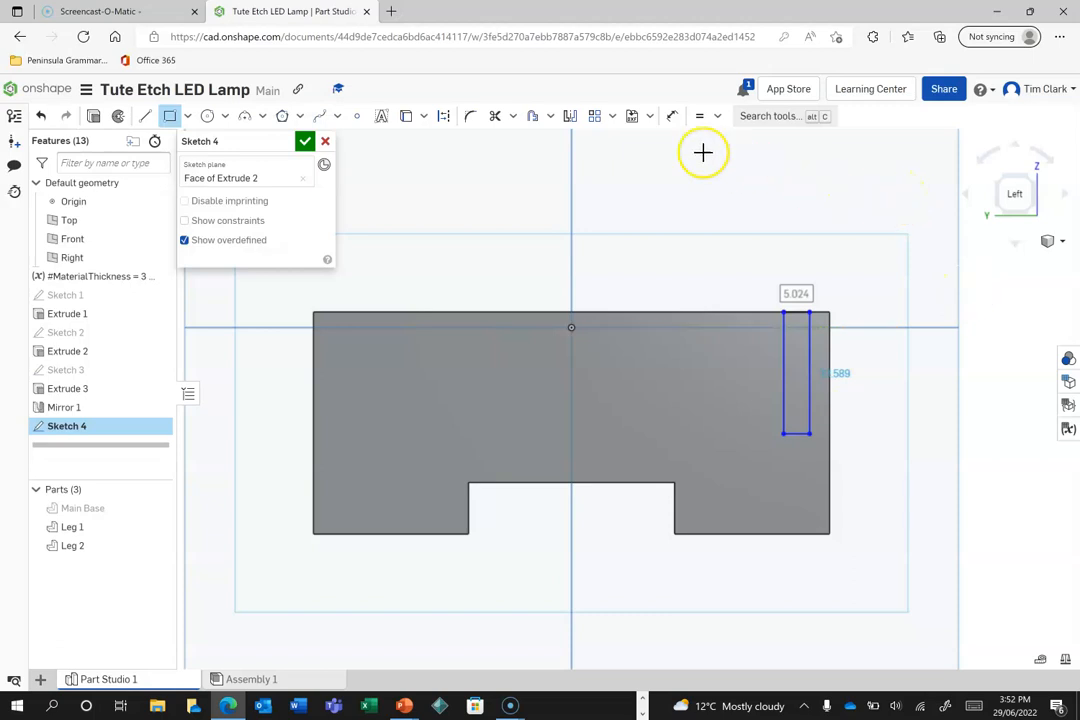
Set the distance from the rectangle's right side to Leg 1's right edge to the #MaterialThickness variable.
{"action": "left_click", "coordinate": [673, 116]}
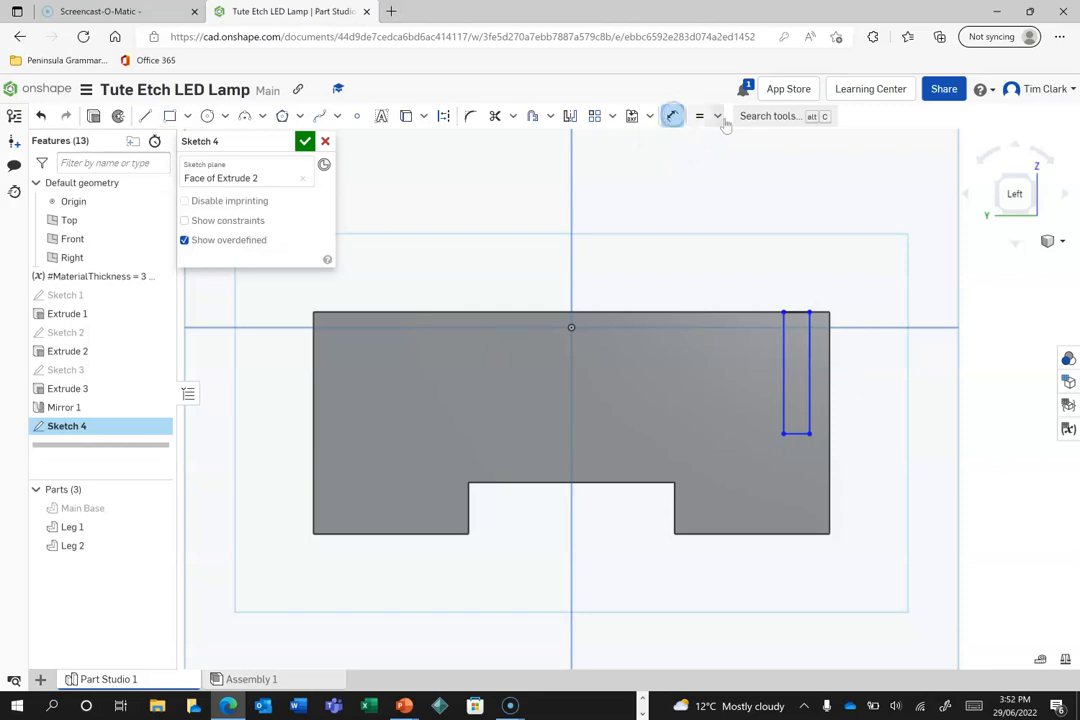
{"action": "left_click", "coordinate": [810, 363]}
{"action": "left_click", "coordinate": [827, 363]}
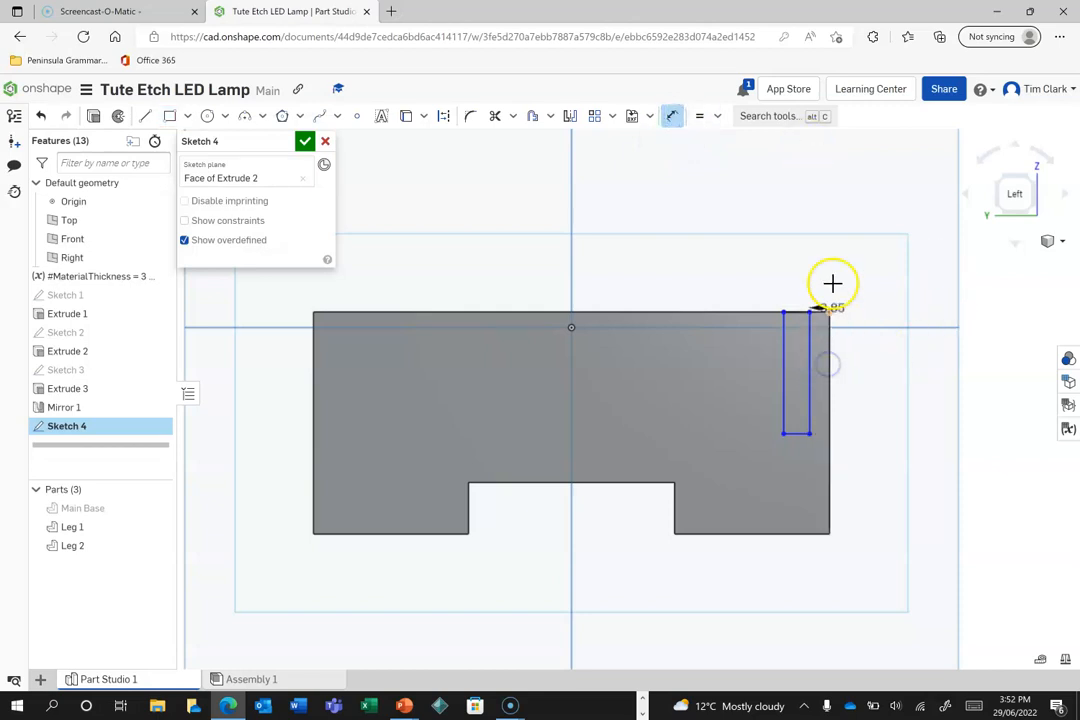
{"action": "left_click", "coordinate": [832, 234]}
{"action": "type", "text": "ma"}
{"action": "left_click", "coordinate": [889, 252]}
{"action": "key", "text": "Return"}
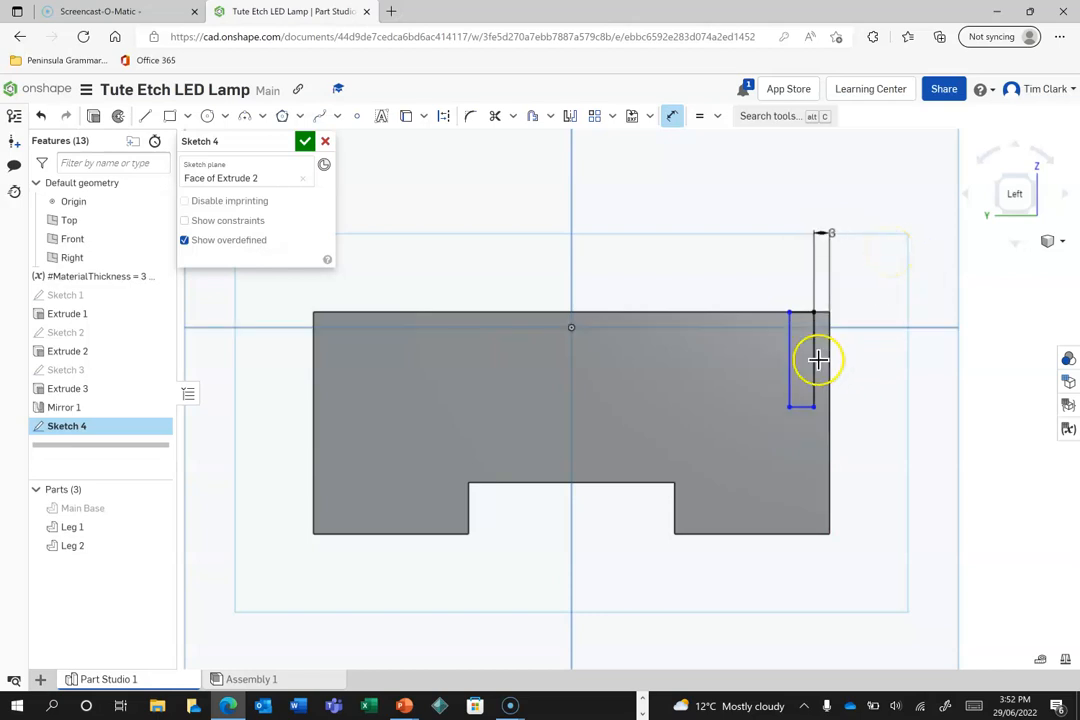
Set the slot rectangle's width to the #MaterialThickness variable.
{"action": "left_click", "coordinate": [789, 357]}
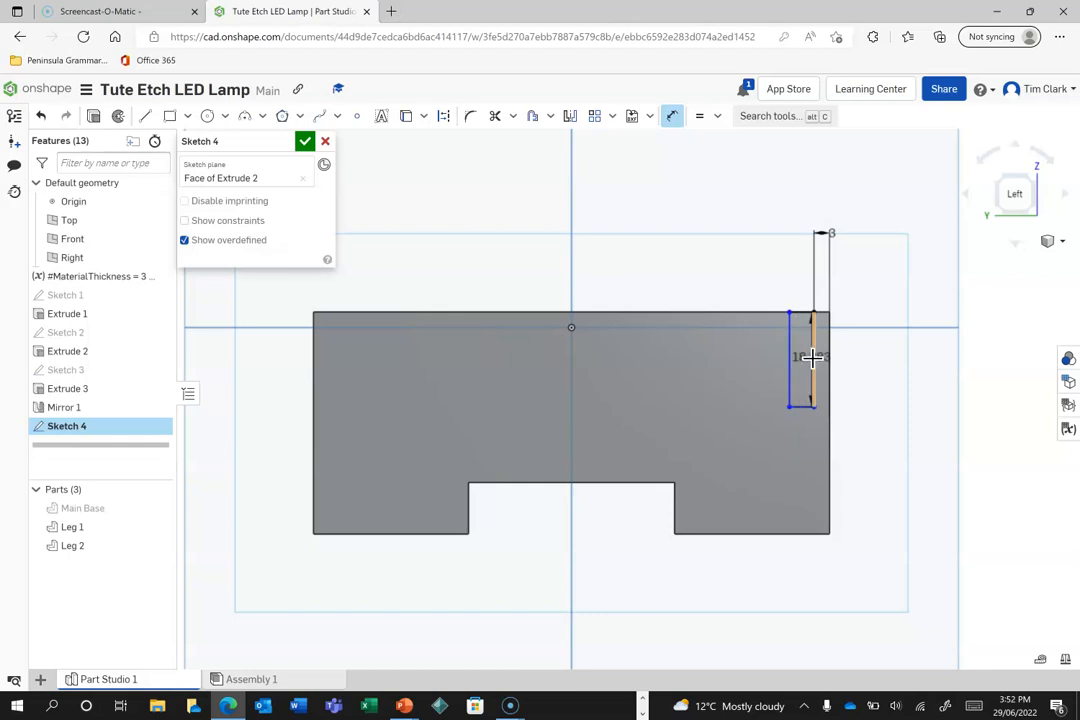
{"action": "left_click", "coordinate": [812, 357]}
{"action": "left_click", "coordinate": [755, 234]}
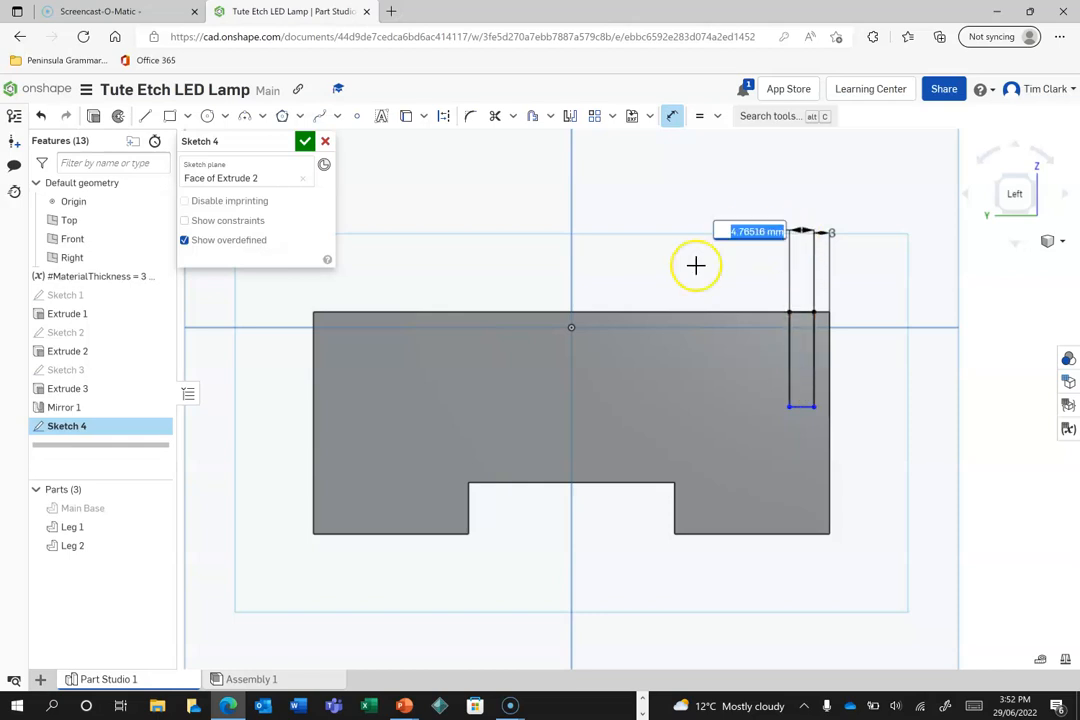
{"action": "type", "text": "ma"}
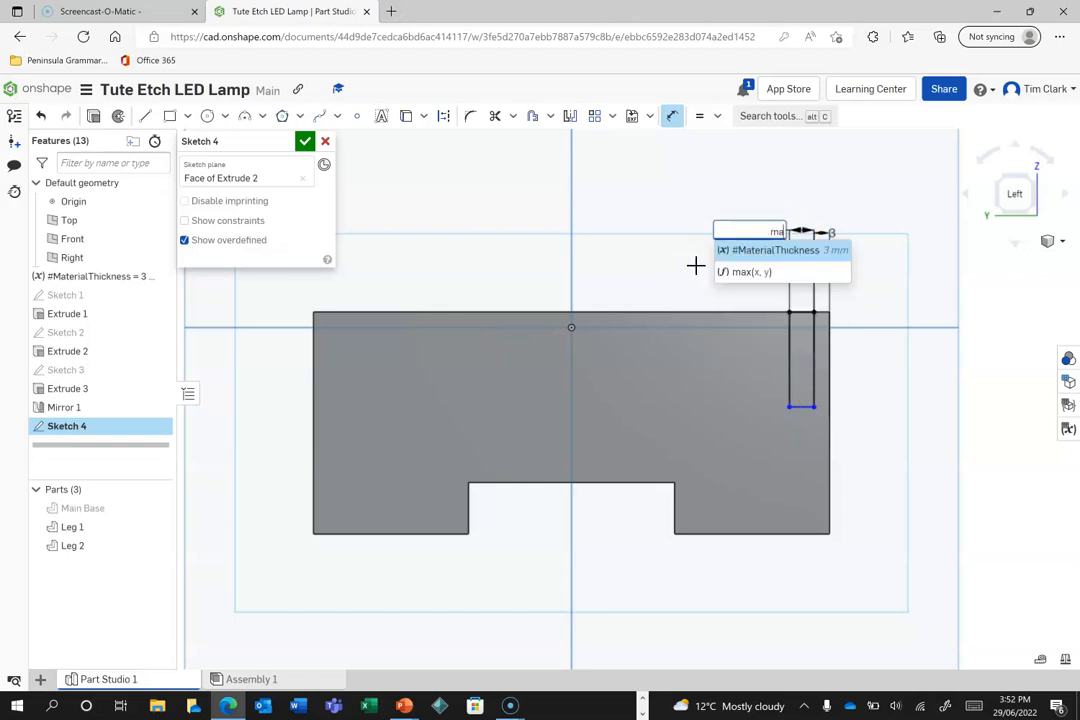
{"action": "left_click", "coordinate": [768, 249]}
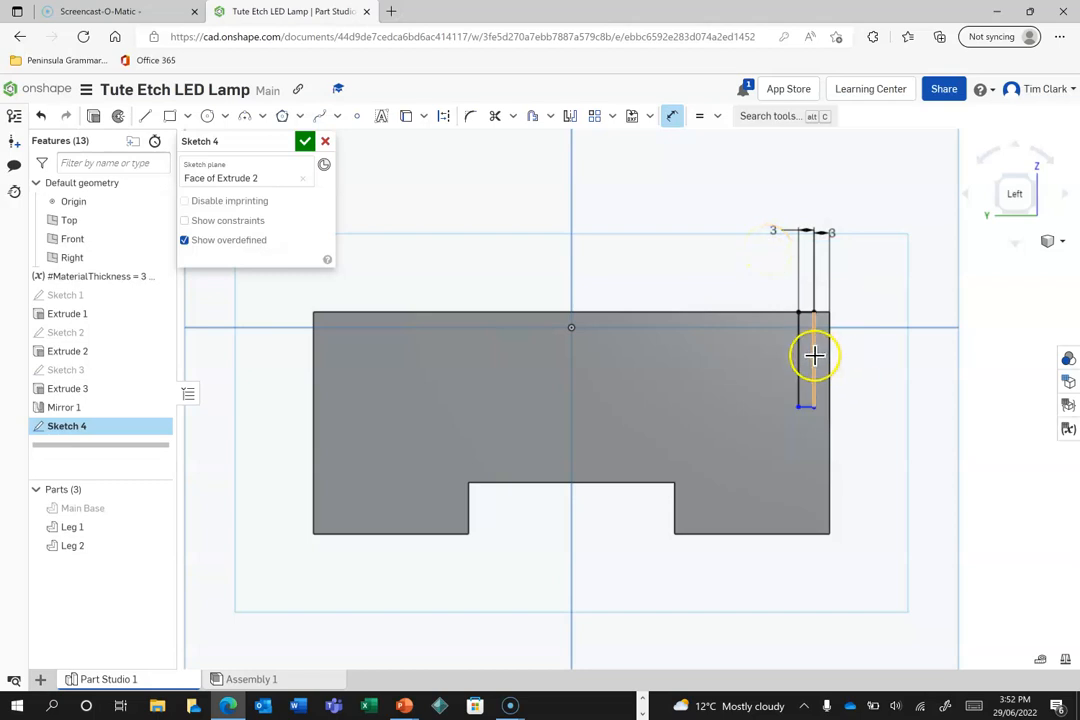
Set the slot rectangle's height to 23 mm and finish the sketch.
{"action": "left_click", "coordinate": [813, 356]}
{"action": "left_click", "coordinate": [898, 362]}
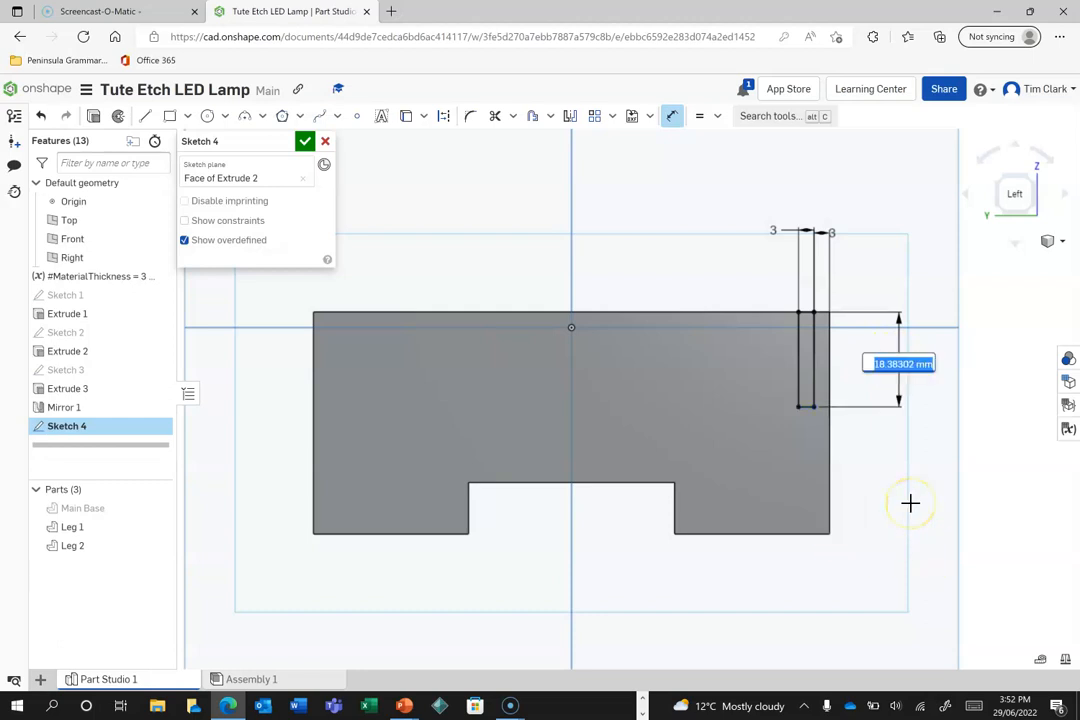
{"action": "type", "text": "23"}
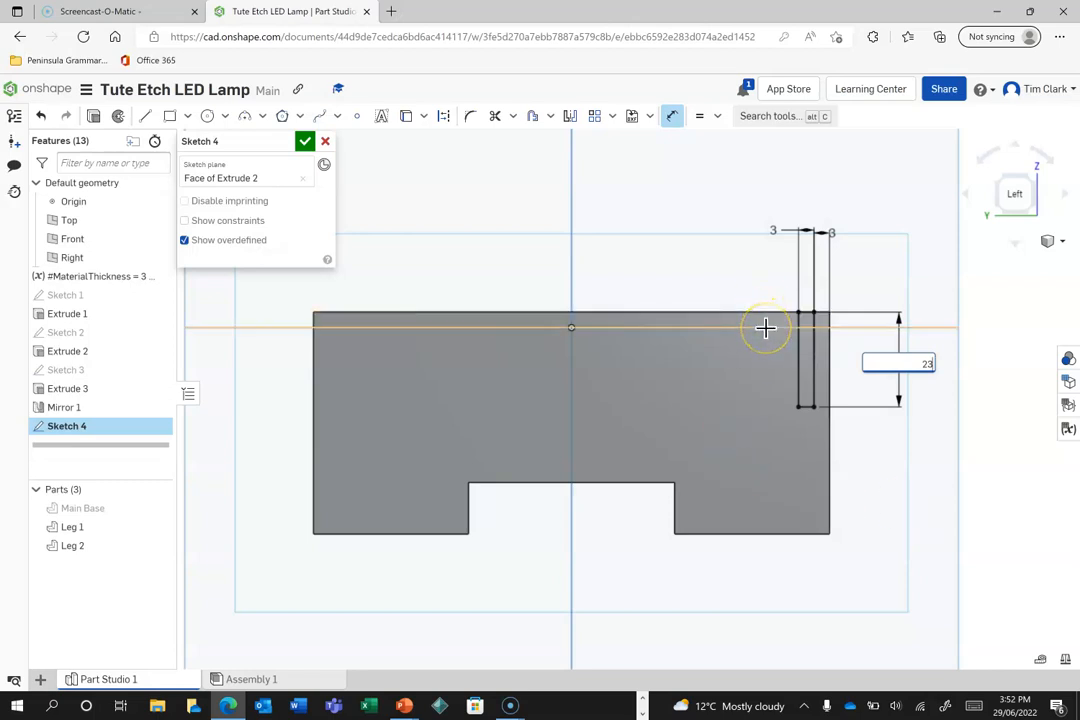
{"action": "left_click", "coordinate": [898, 465]}
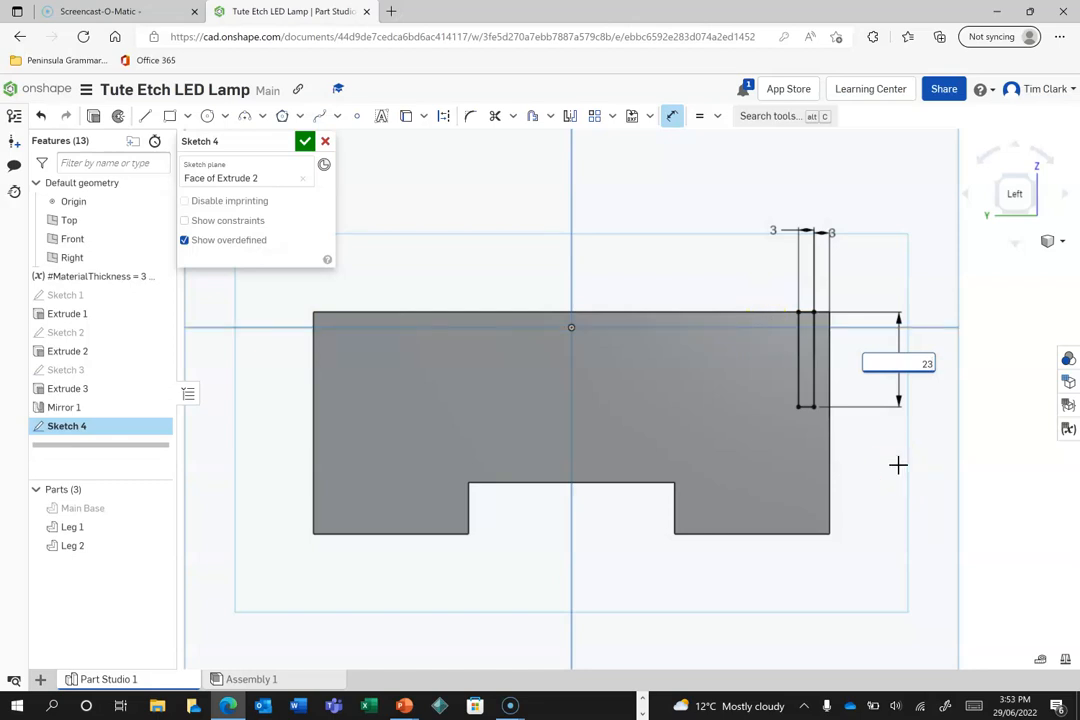
{"action": "key", "text": "Return"}
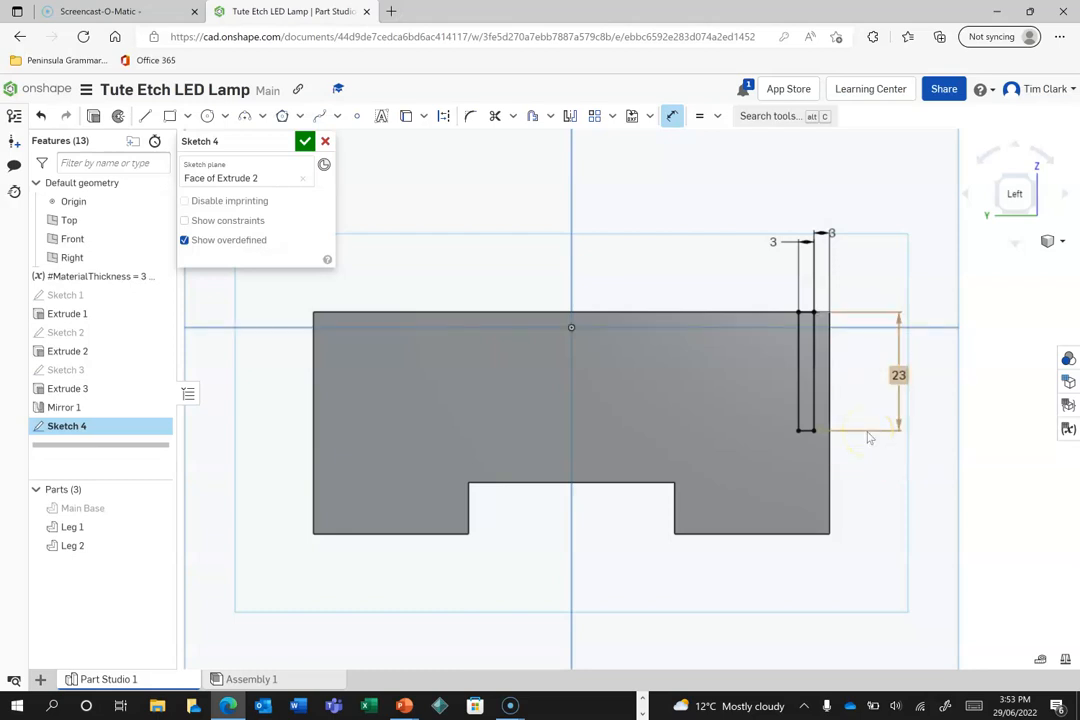
{"action": "left_click", "coordinate": [306, 146]}
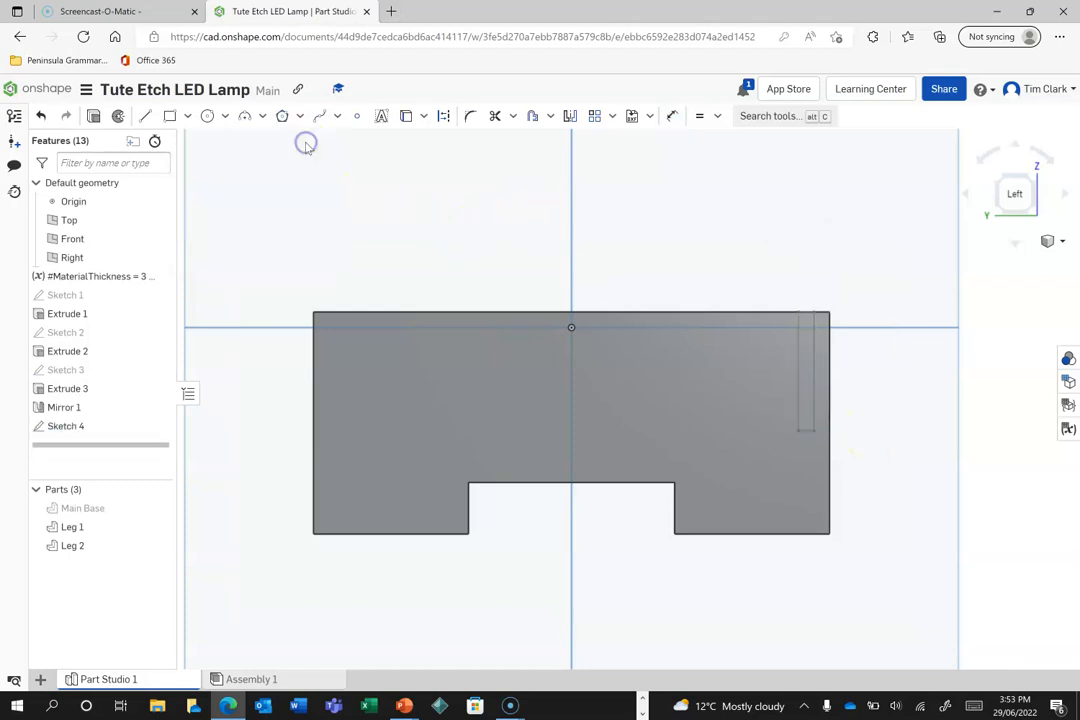
Extrude the slot rectangle as a new part, using Up to face with Leg 2's outer face as the end.
{"action": "left_click", "coordinate": [1032, 180]}
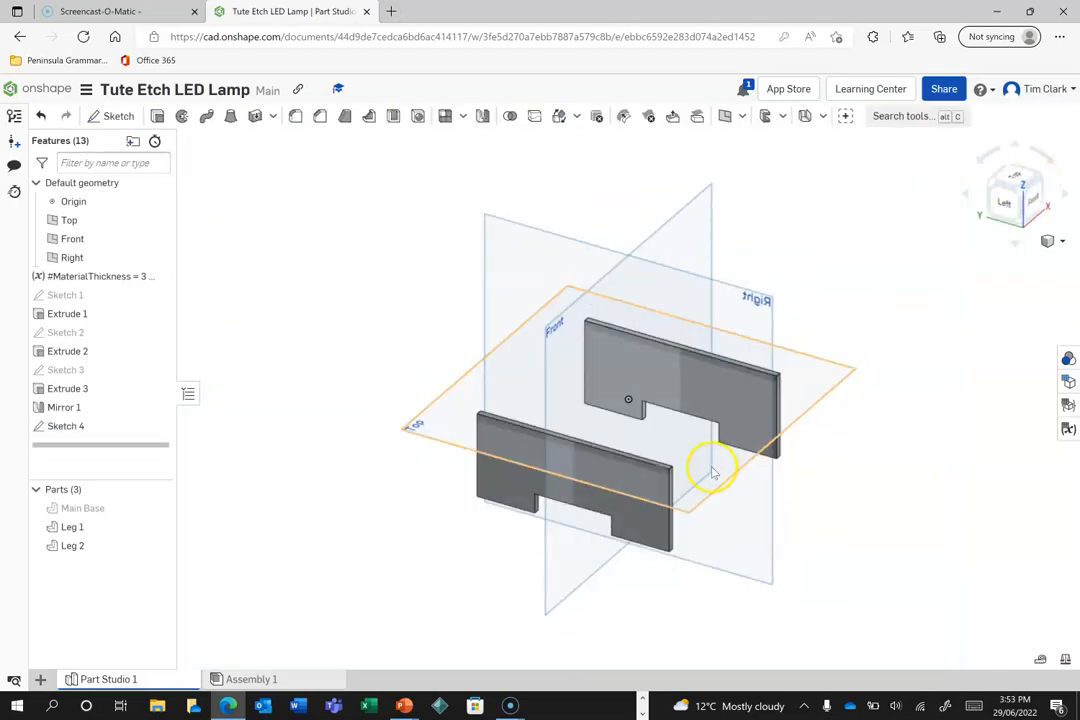
{"action": "scroll", "coordinate": [701, 546], "scroll_direction": "up", "scroll_amount": 5}
{"action": "left_click", "coordinate": [620, 418]}
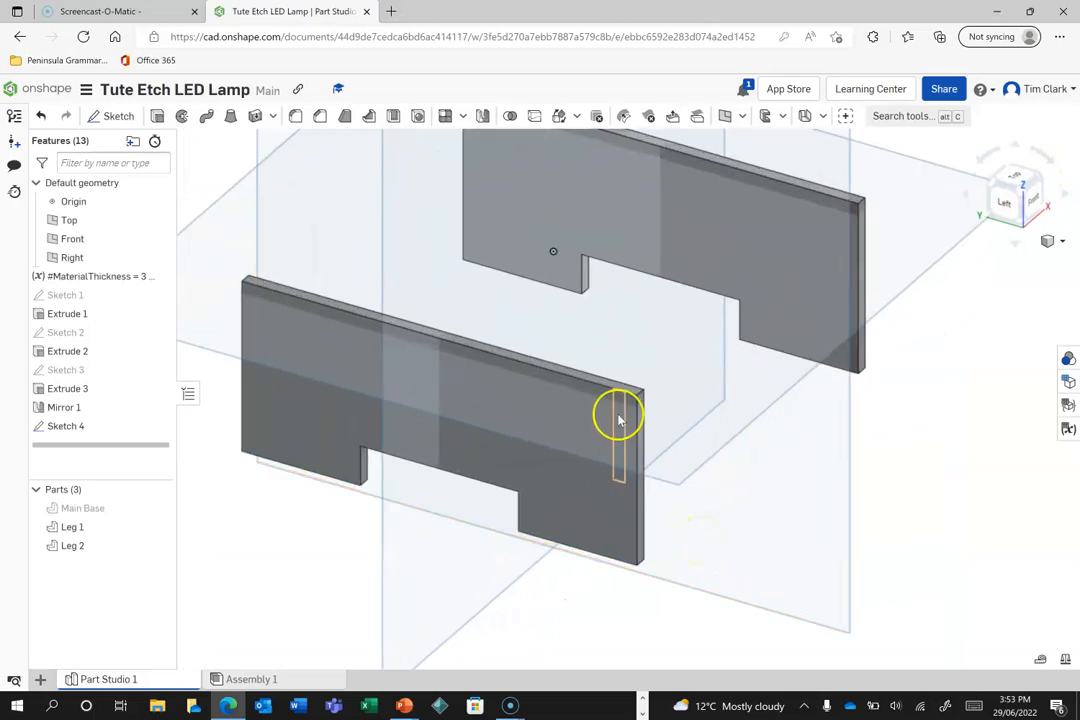
{"action": "left_click", "coordinate": [158, 116]}
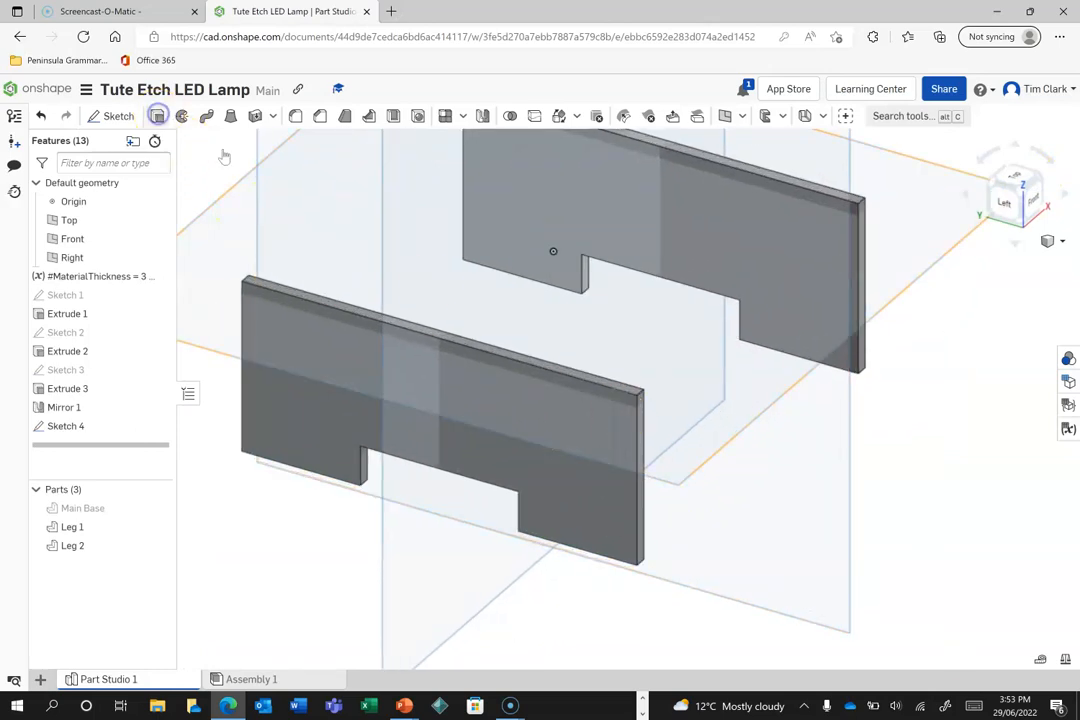
{"action": "left_click", "coordinate": [620, 428]}
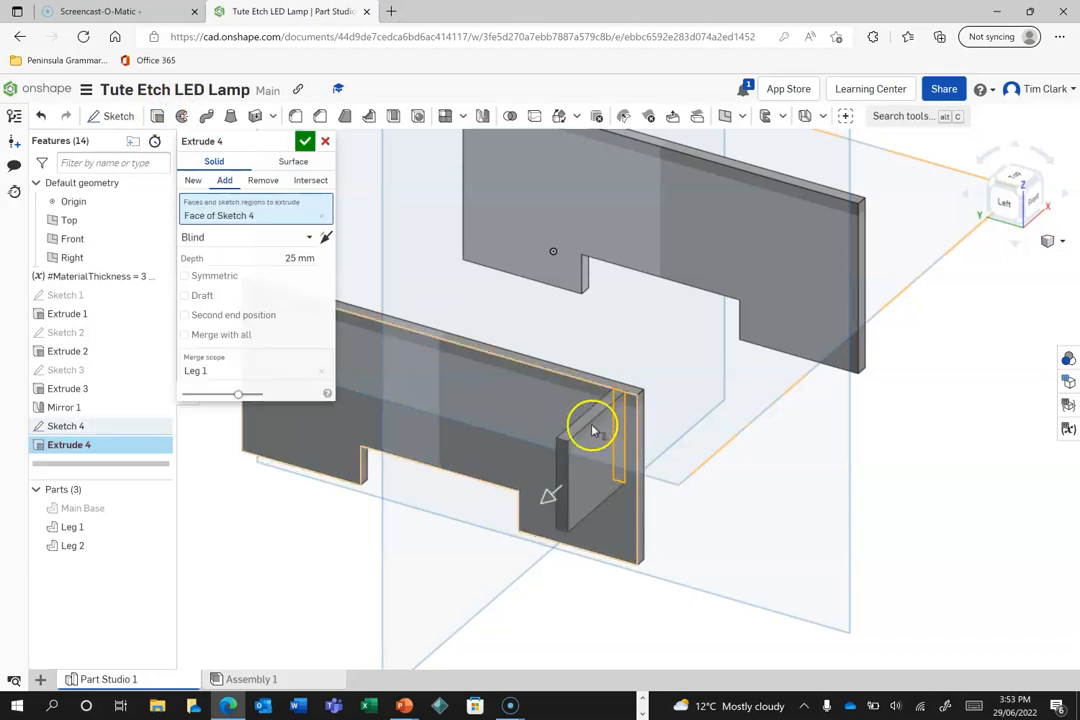
{"action": "left_click", "coordinate": [1040, 178]}
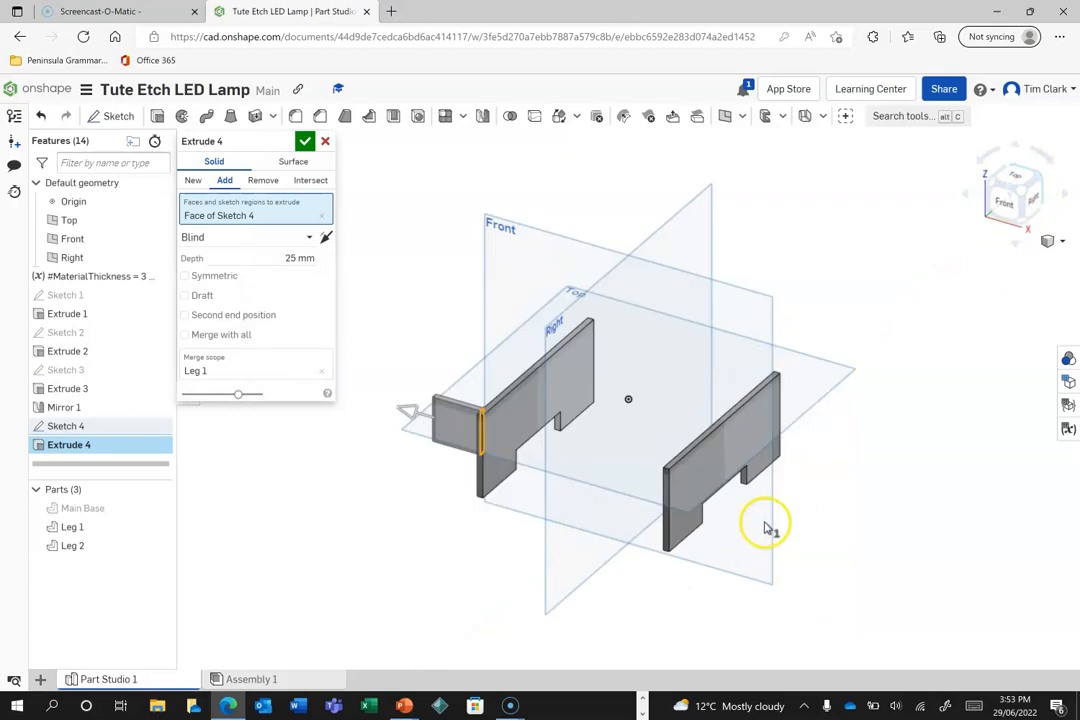
{"action": "scroll", "coordinate": [750, 517], "scroll_direction": "up", "scroll_amount": 2}
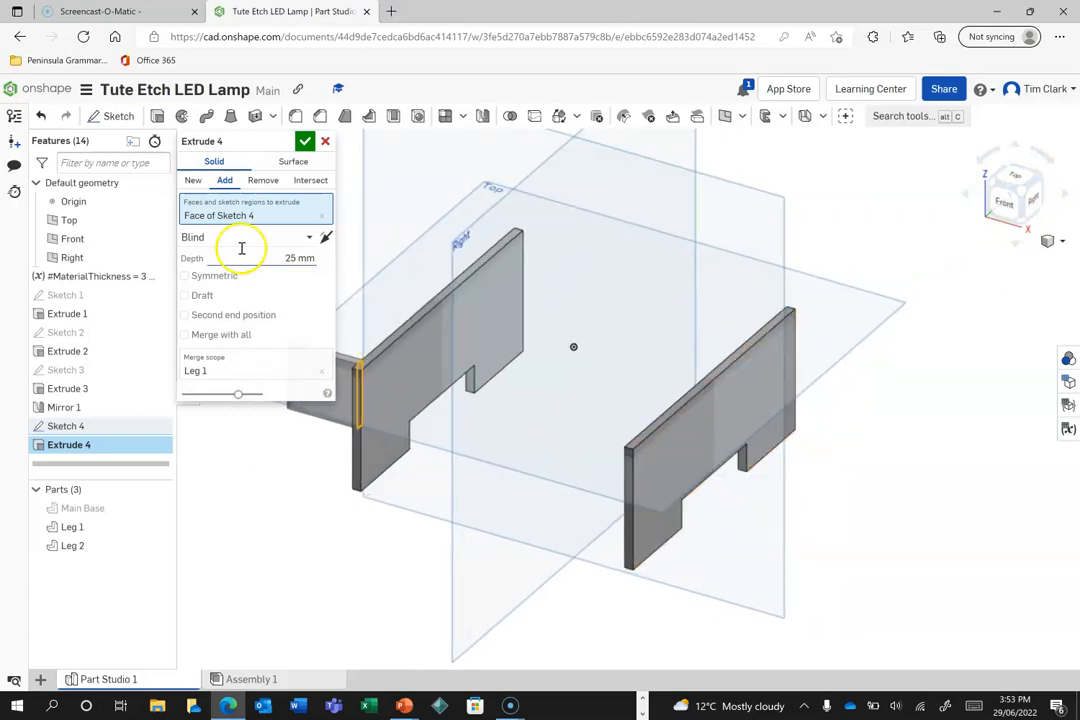
{"action": "left_click", "coordinate": [308, 238]}
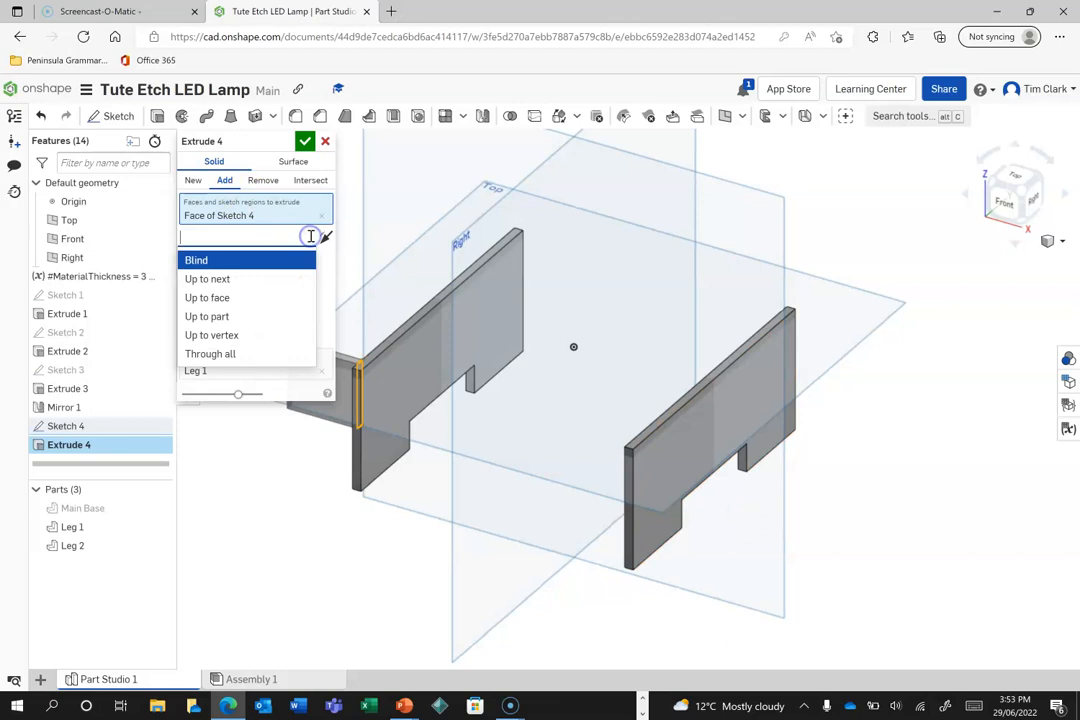
{"action": "left_click", "coordinate": [226, 298]}
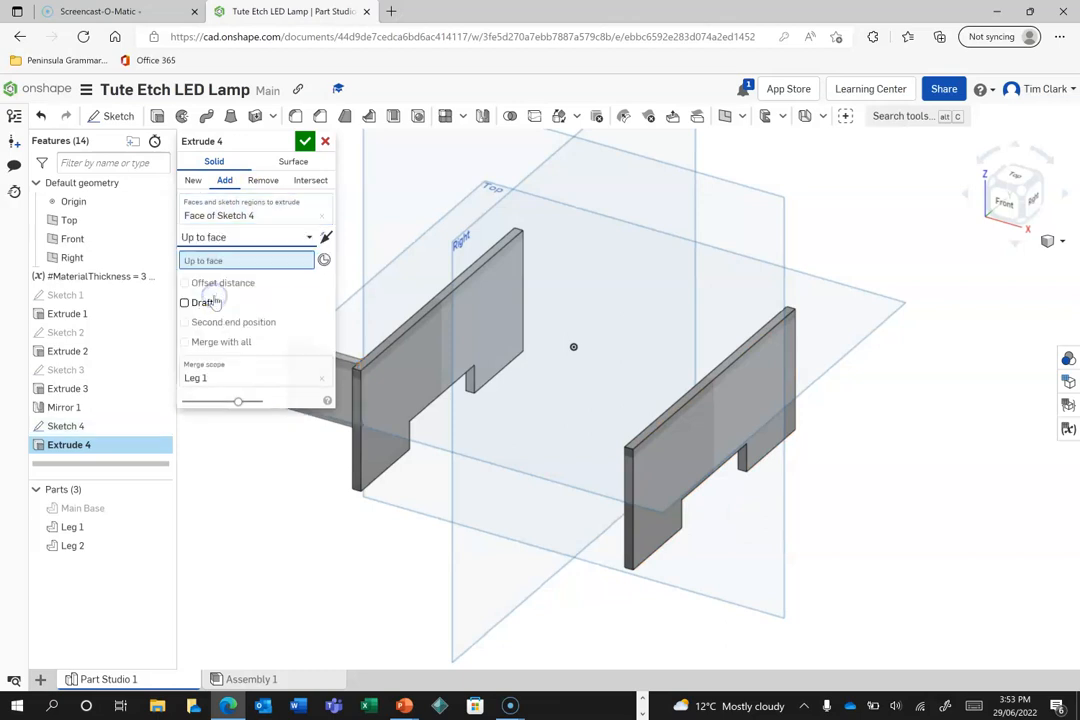
{"action": "left_click", "coordinate": [646, 525]}
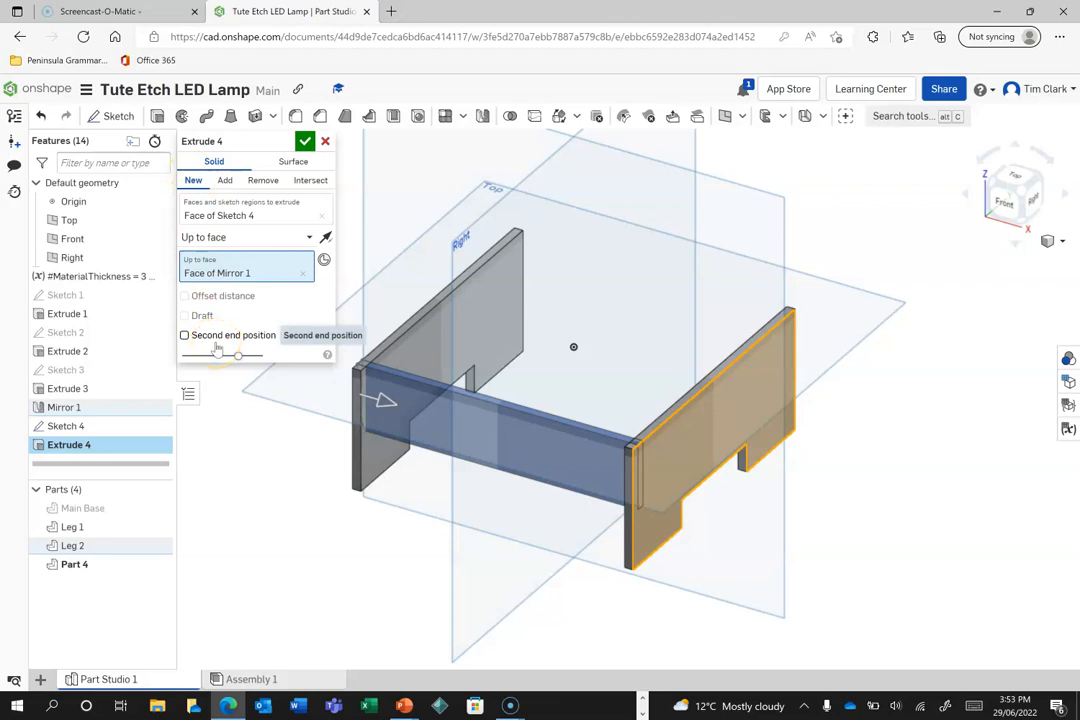
{"action": "left_click", "coordinate": [305, 143]}
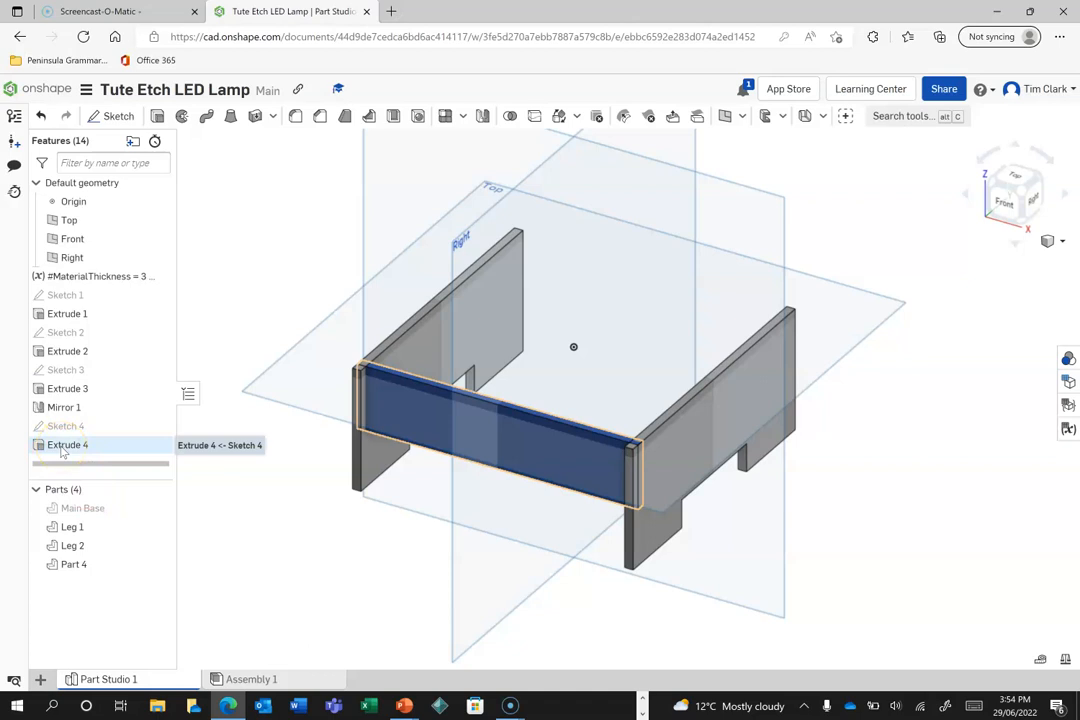
Rename Part 4, the extruded panel between the legs, as "x panel".
{"action": "left_click", "coordinate": [85, 569]}
{"action": "right_click", "coordinate": [82, 567]}
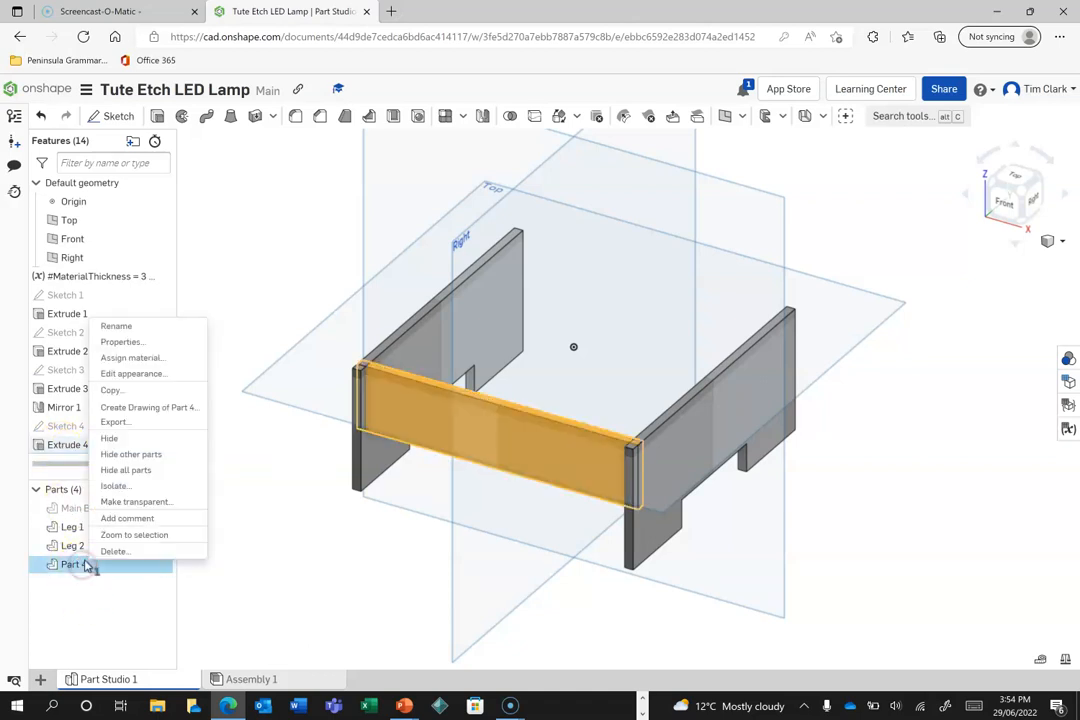
{"action": "left_click", "coordinate": [126, 332]}
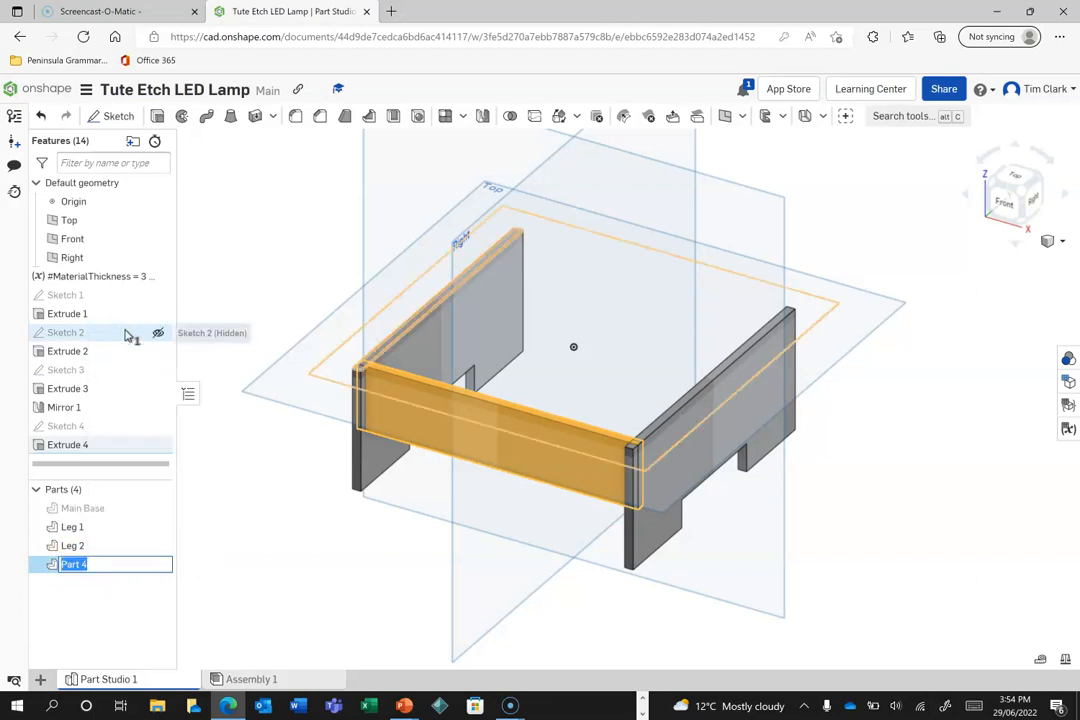
{"action": "type", "text": "x panel"}
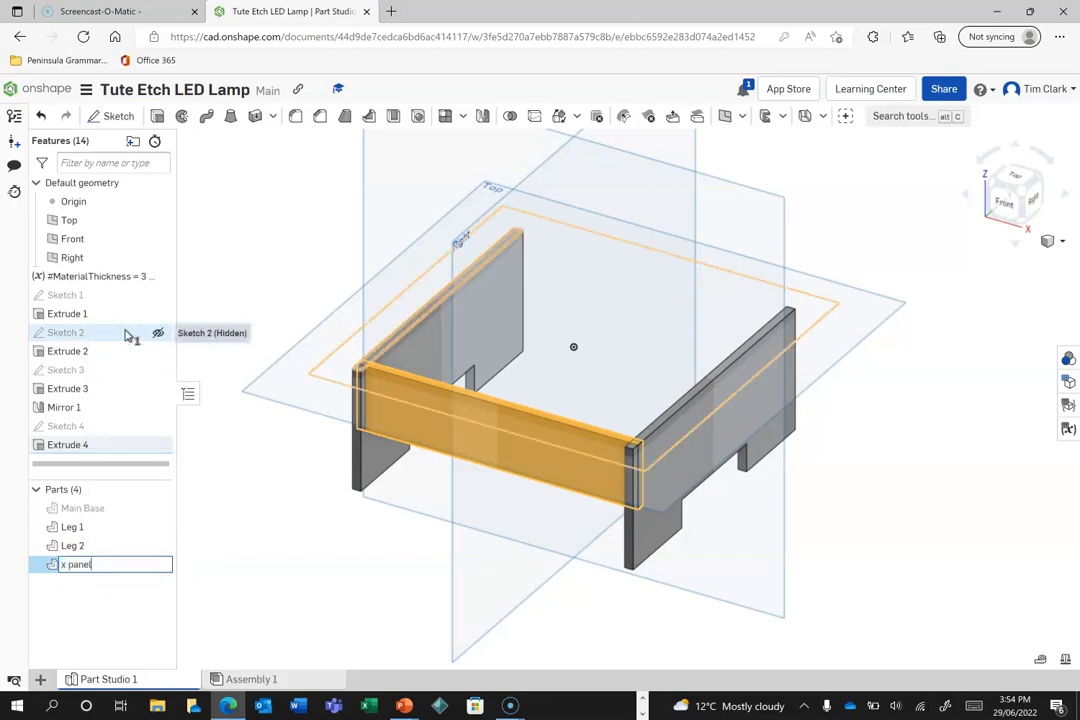
{"action": "left_click", "coordinate": [213, 508]}
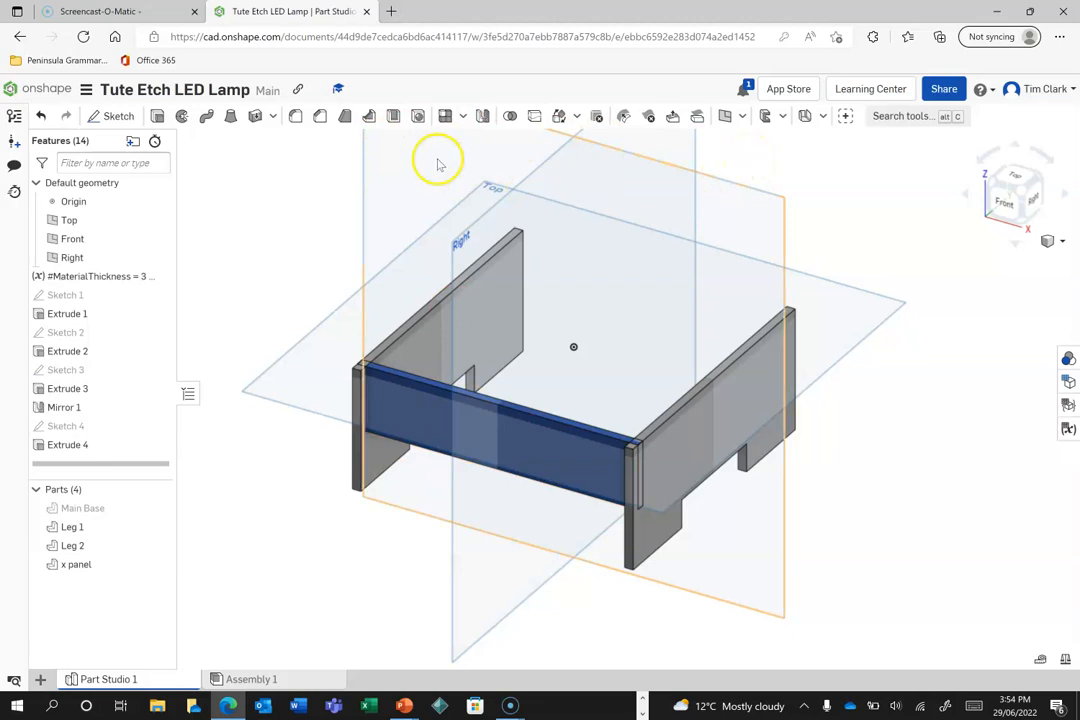
Mirror the x panel part about the Front plane as a new part.
{"action": "left_click", "coordinate": [484, 116]}
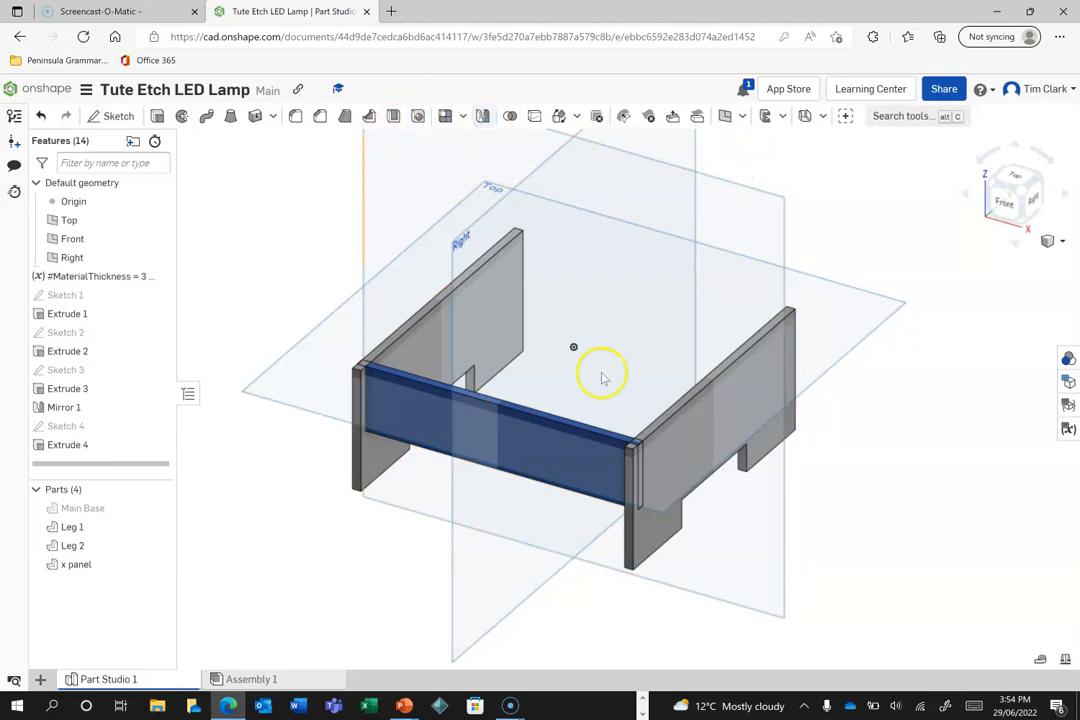
{"action": "left_click", "coordinate": [412, 420]}
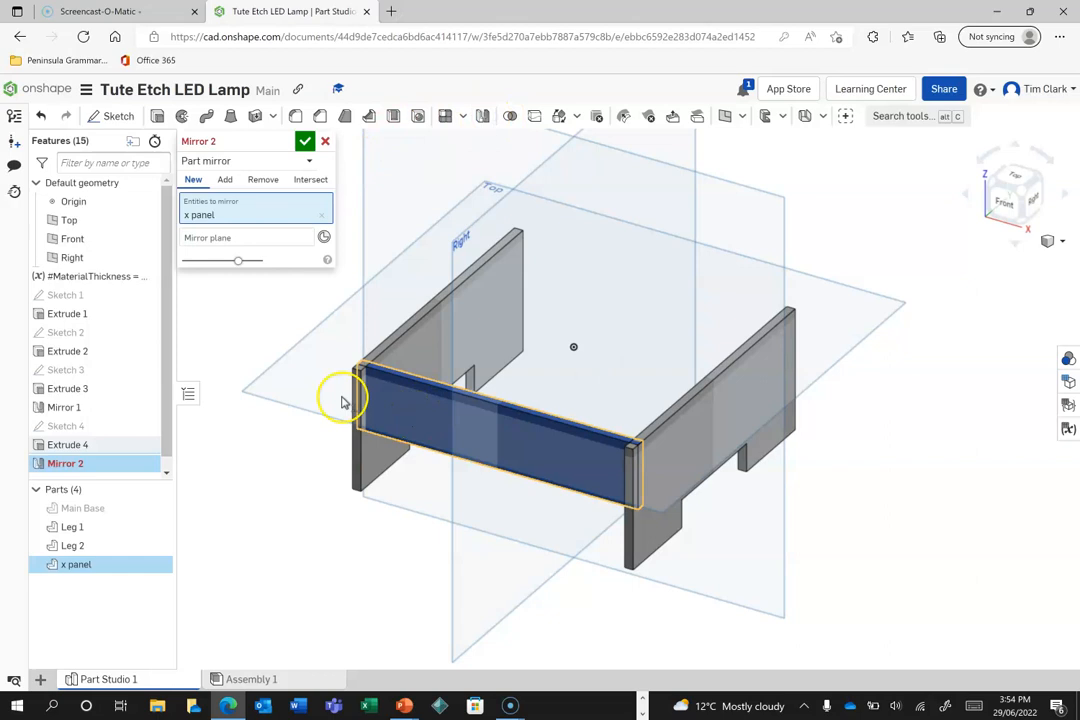
{"action": "left_click", "coordinate": [212, 239]}
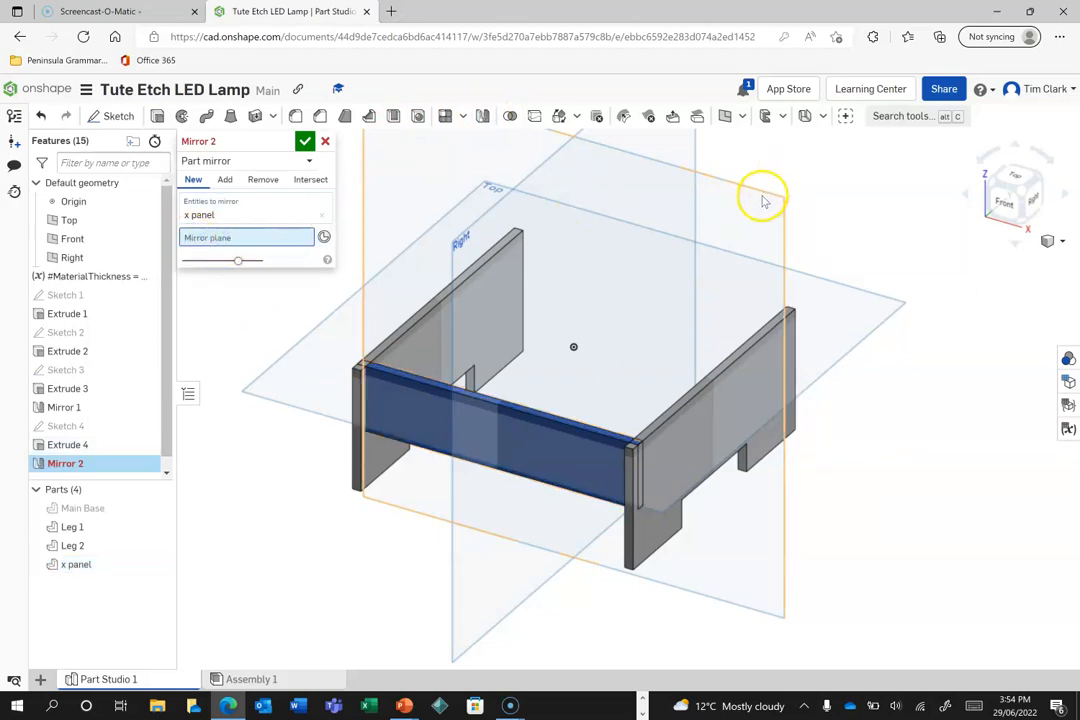
{"action": "scroll", "coordinate": [819, 249], "scroll_direction": "down", "scroll_amount": 1}
{"action": "scroll", "coordinate": [817, 246], "scroll_direction": "down", "scroll_amount": 2}
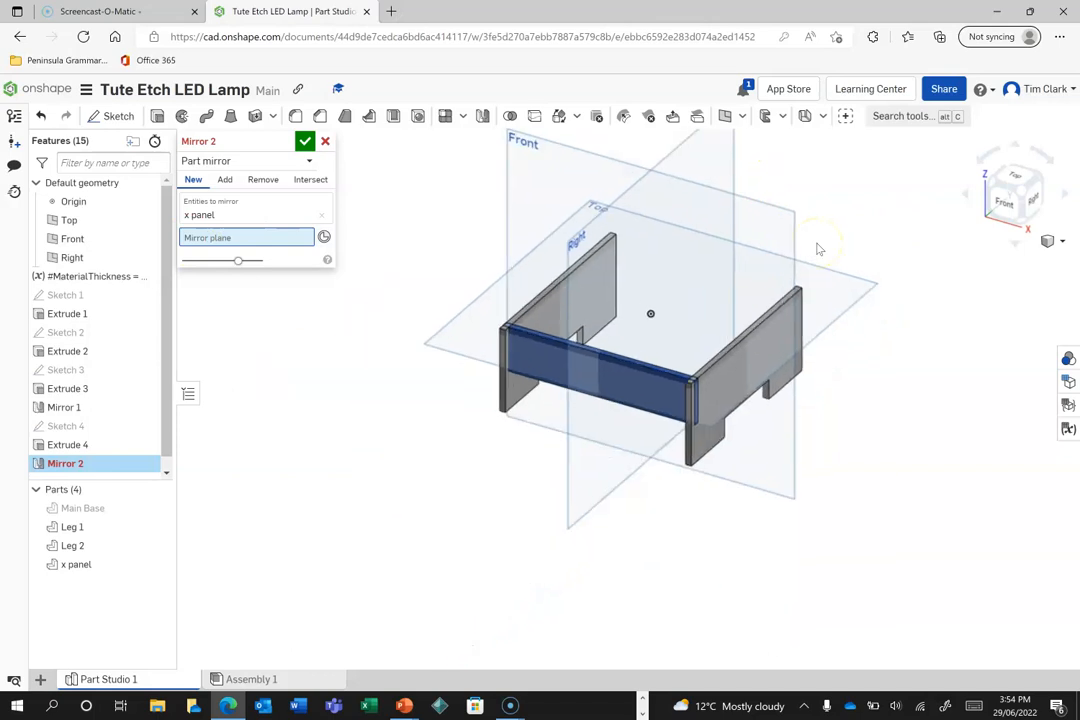
{"action": "left_click", "coordinate": [663, 274]}
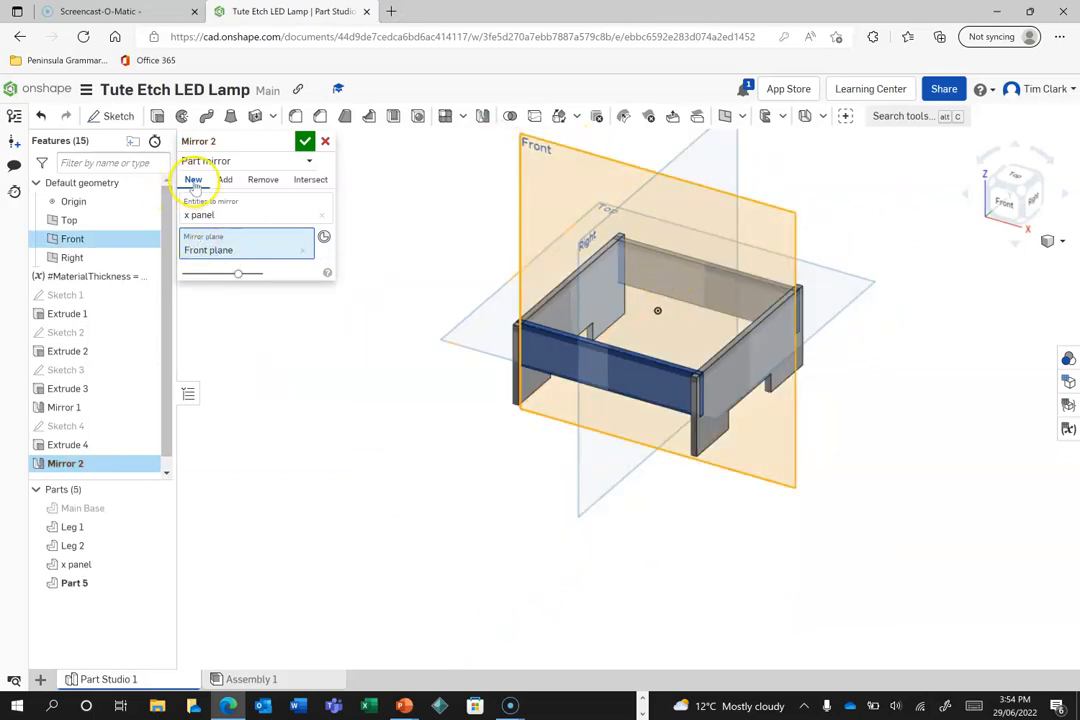
{"action": "left_click", "coordinate": [305, 143]}
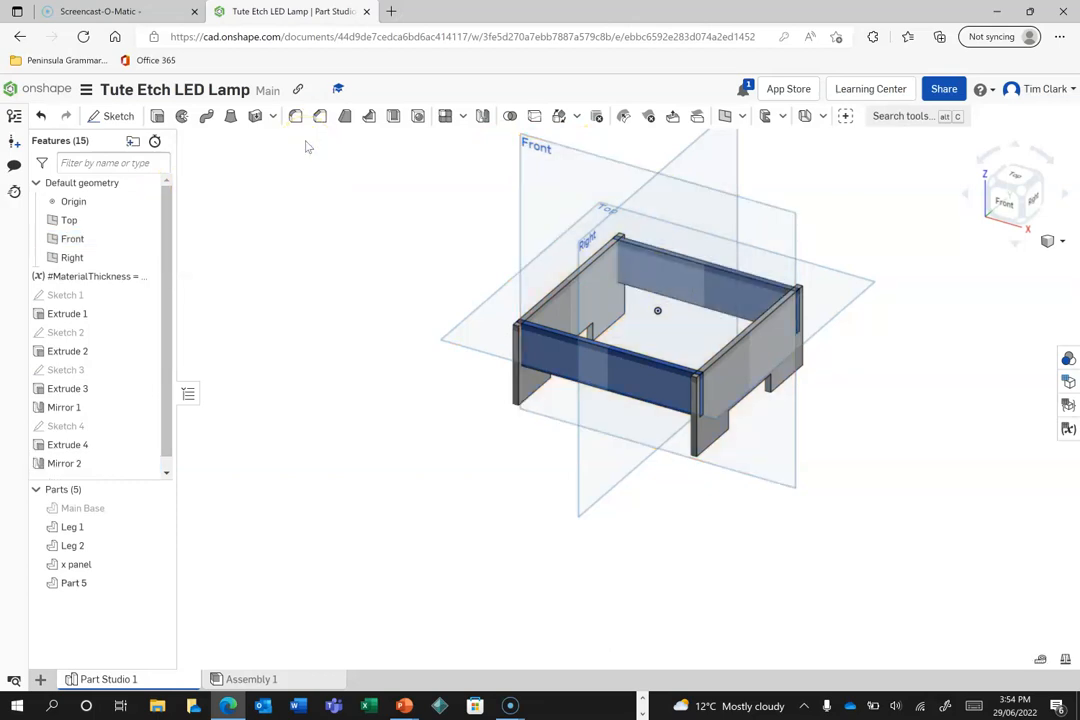
Rename the mirrored Part 5 as "x panel 2".
{"action": "right_click", "coordinate": [72, 582]}
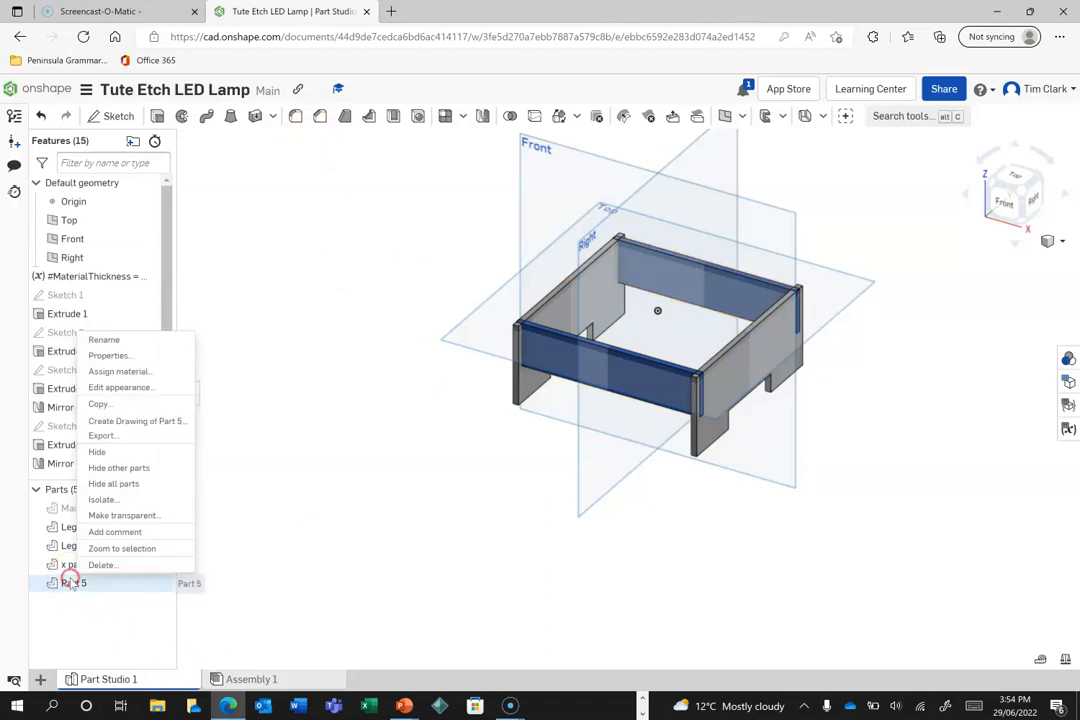
{"action": "left_click", "coordinate": [108, 340]}
{"action": "type", "text": "x panel 2"}
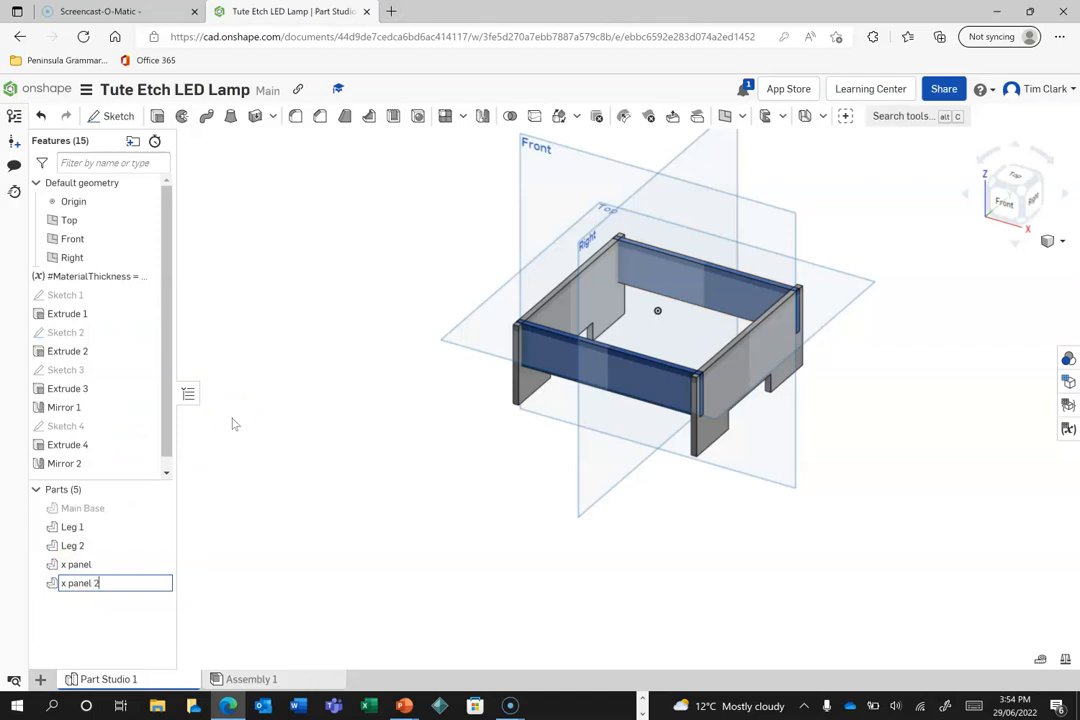
{"action": "key", "text": "Return"}
{"action": "left_click", "coordinate": [452, 560]}
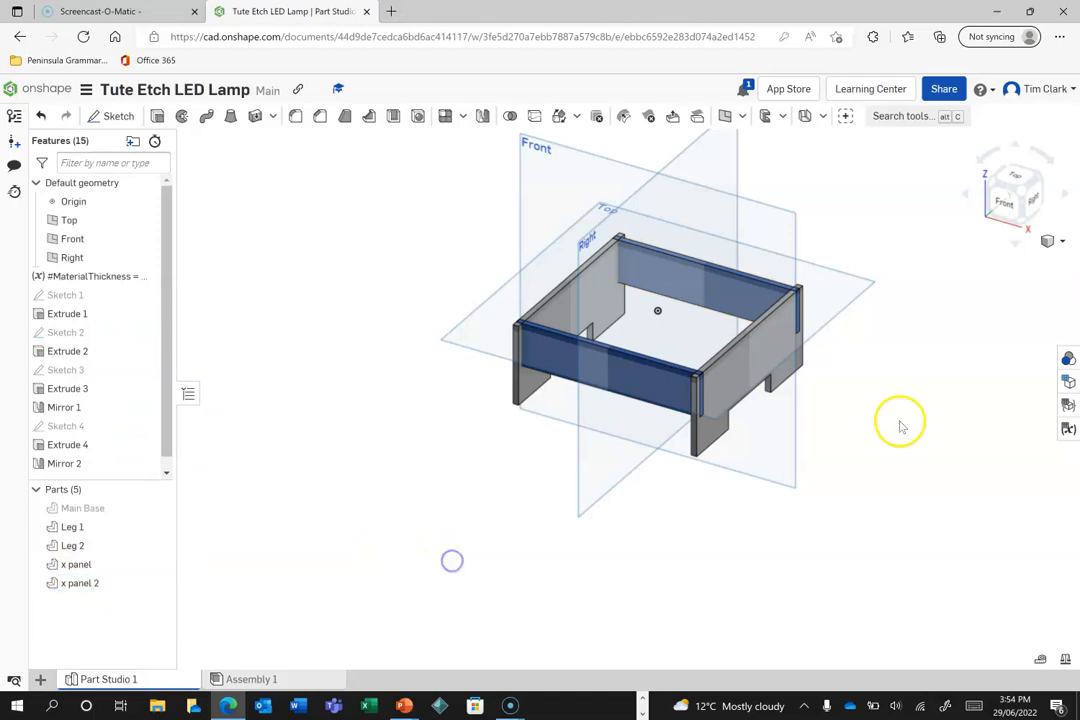
Show the hidden Main Base part again above the legs and cross panels.
{"action": "left_click", "coordinate": [992, 182]}
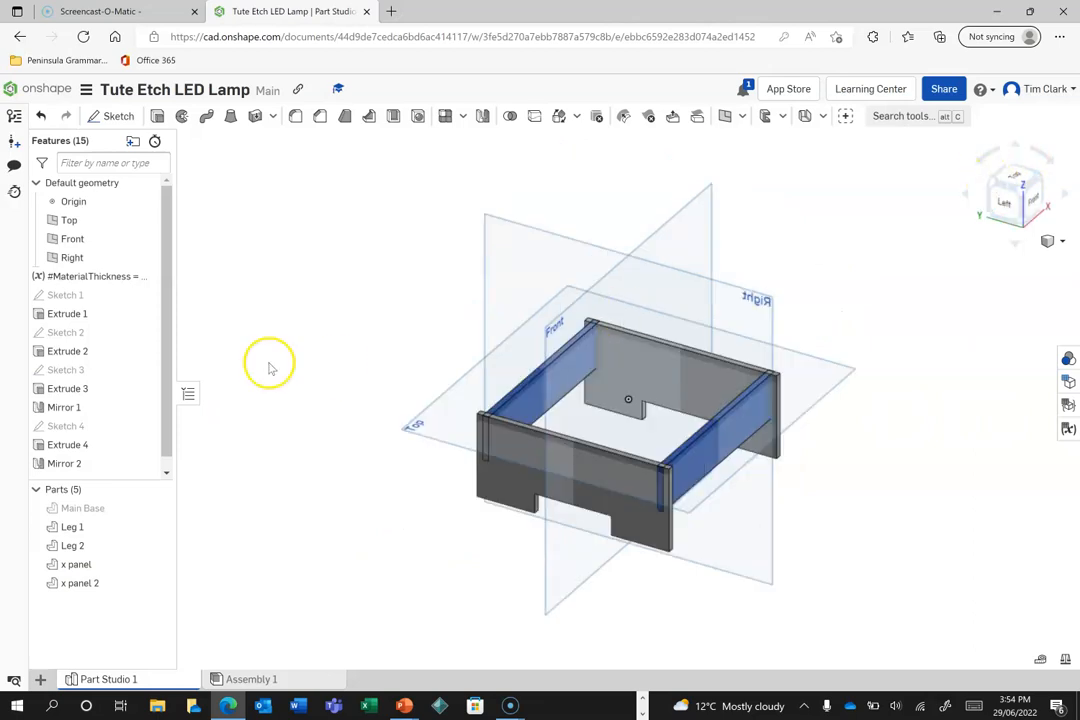
{"action": "left_click", "coordinate": [68, 465]}
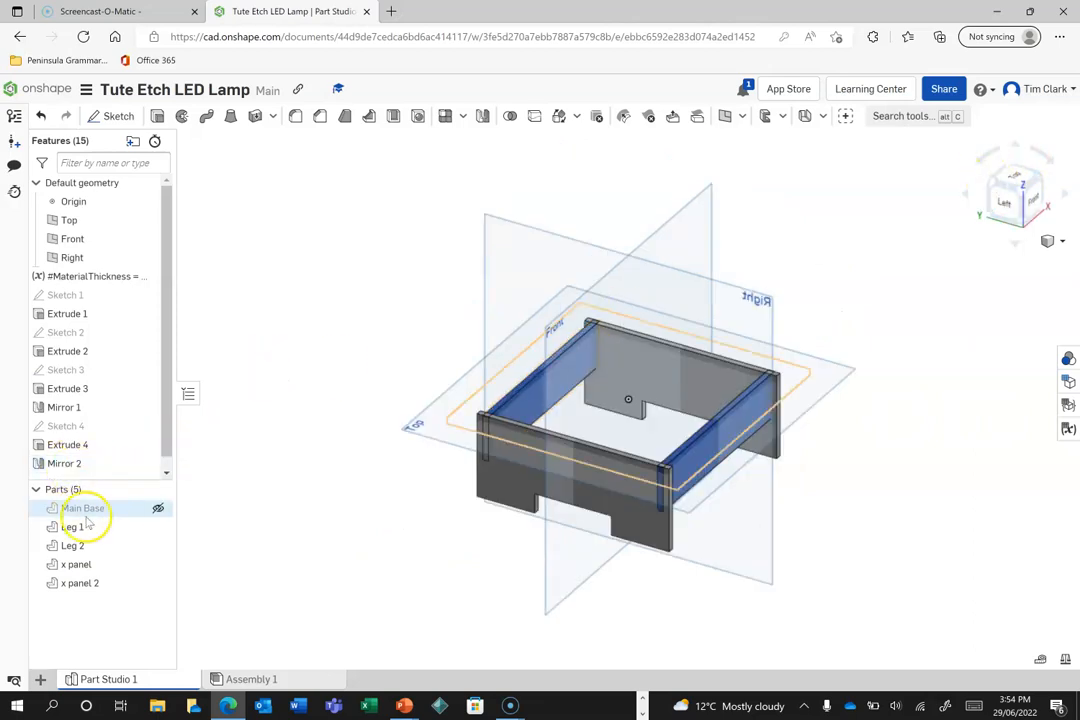
{"action": "left_click", "coordinate": [157, 508]}
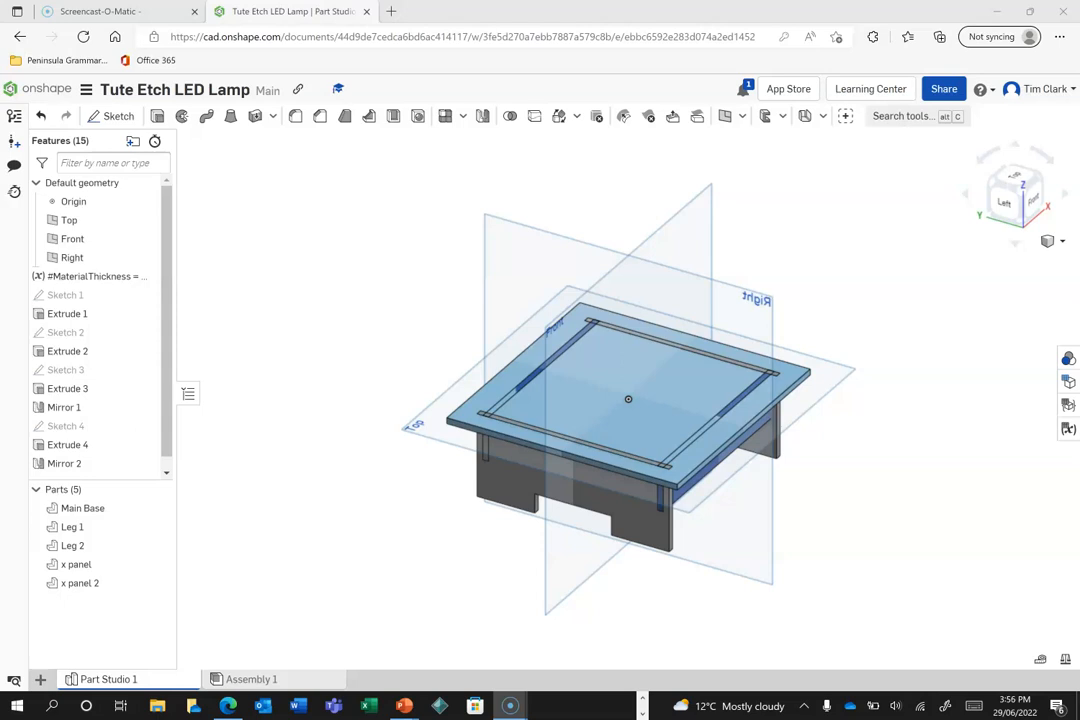
Start a sketch on the front face of the x panel and draw a rectangle about 35 mm wide near its middle.
{"action": "left_click", "coordinate": [1034, 200]}
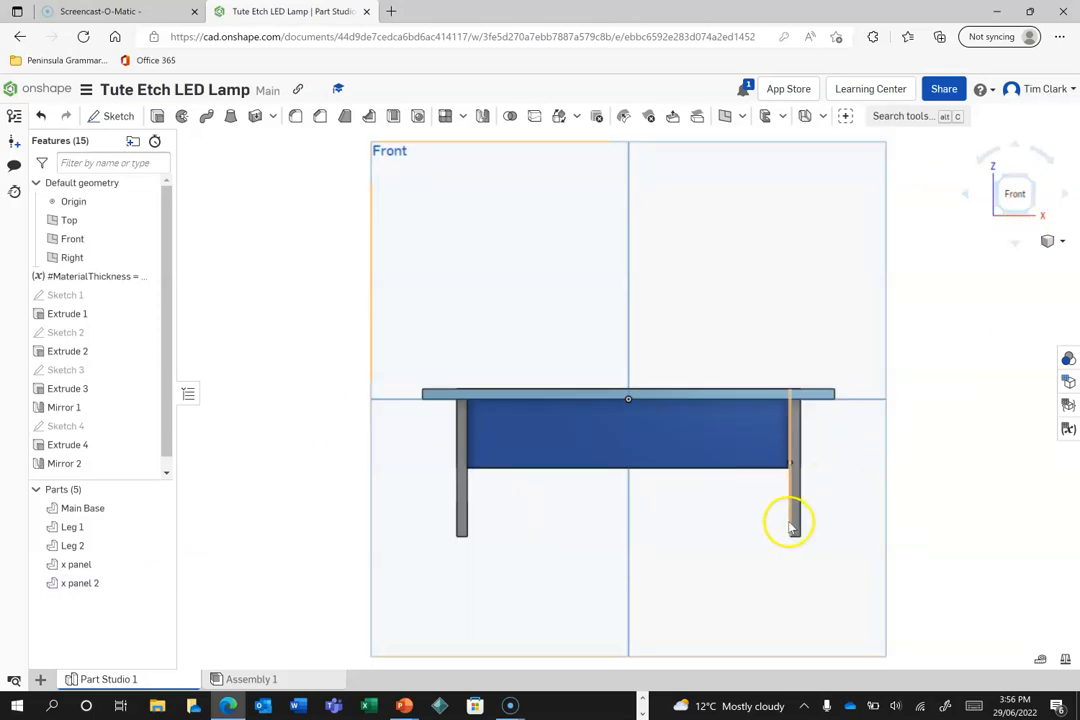
{"action": "scroll", "coordinate": [716, 523], "scroll_direction": "up", "scroll_amount": 3}
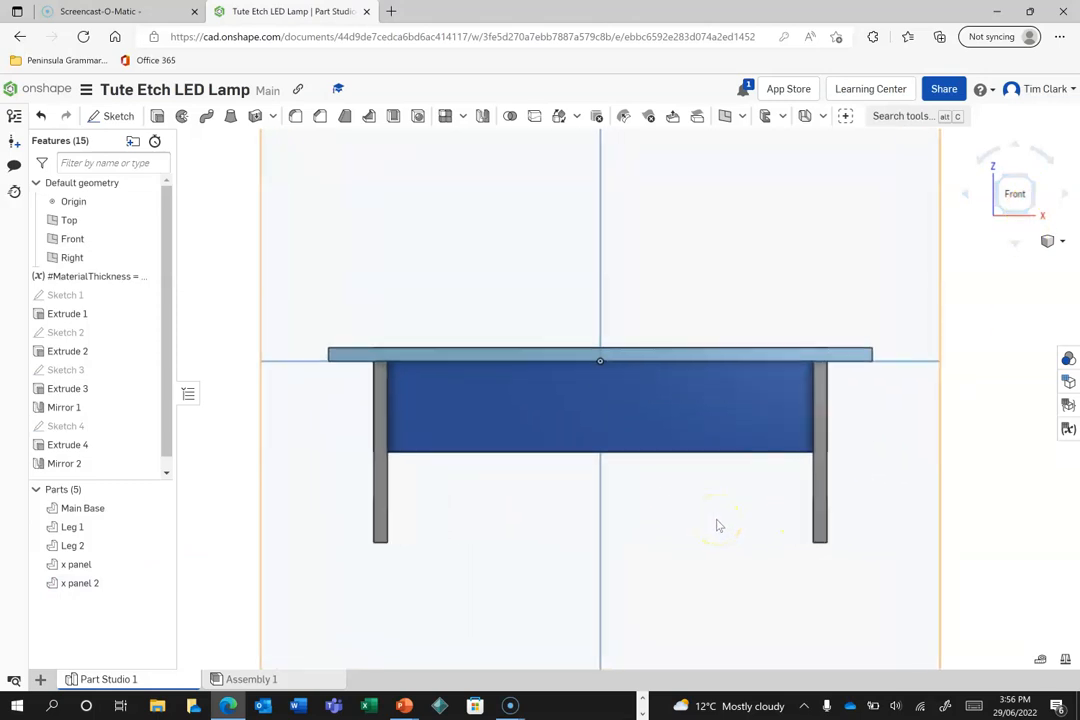
{"action": "scroll", "coordinate": [716, 523], "scroll_direction": "up", "scroll_amount": 2}
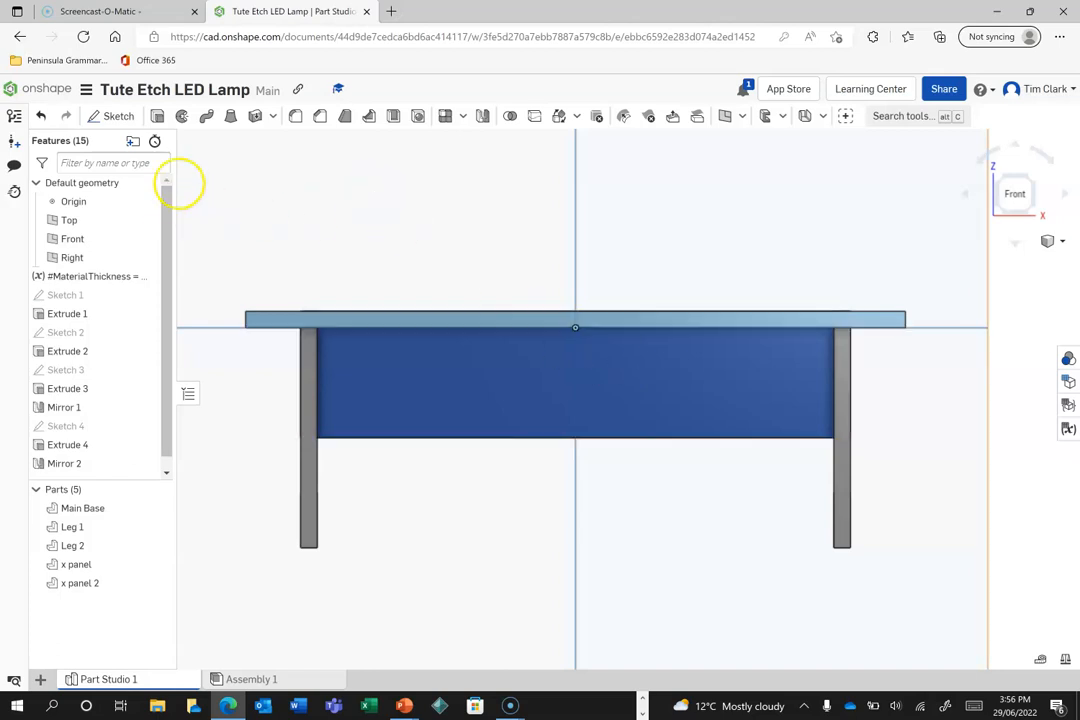
{"action": "left_click", "coordinate": [112, 118]}
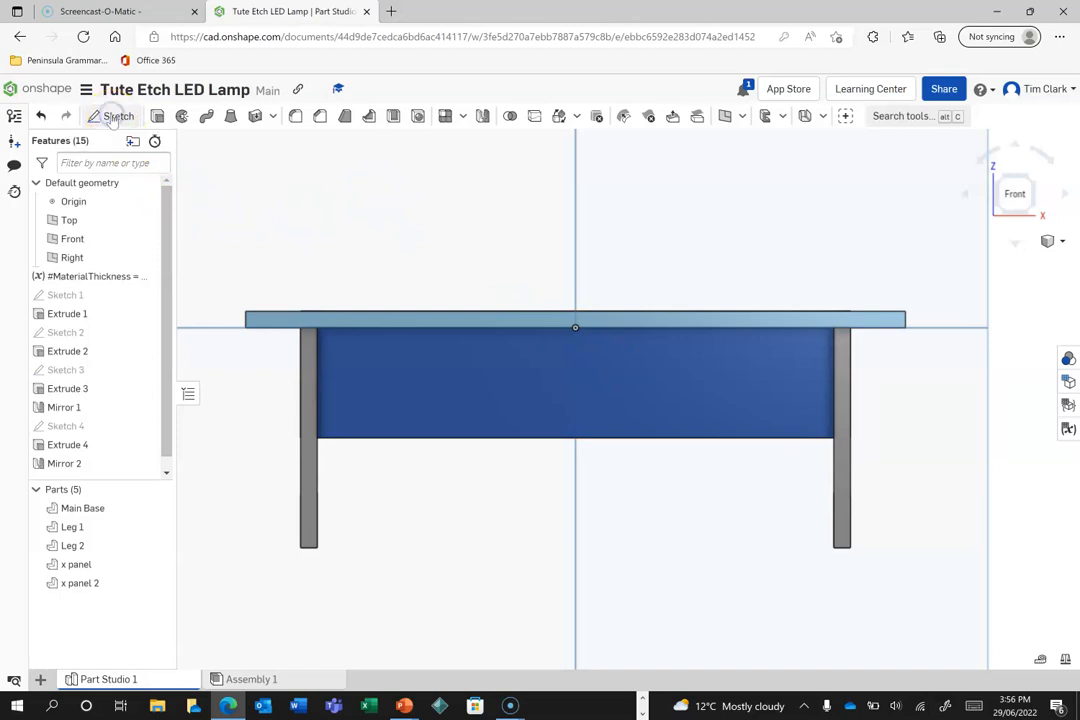
{"action": "left_click", "coordinate": [617, 379]}
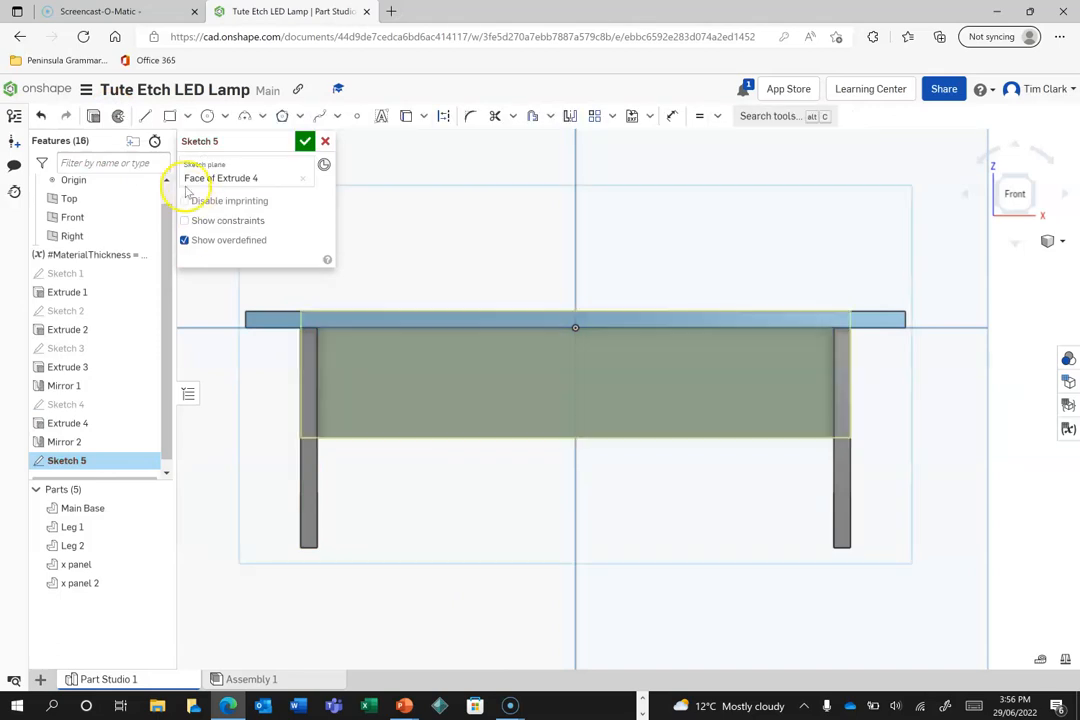
{"action": "left_click", "coordinate": [170, 116]}
{"action": "left_click", "coordinate": [484, 360]}
{"action": "left_click", "coordinate": [679, 382]}
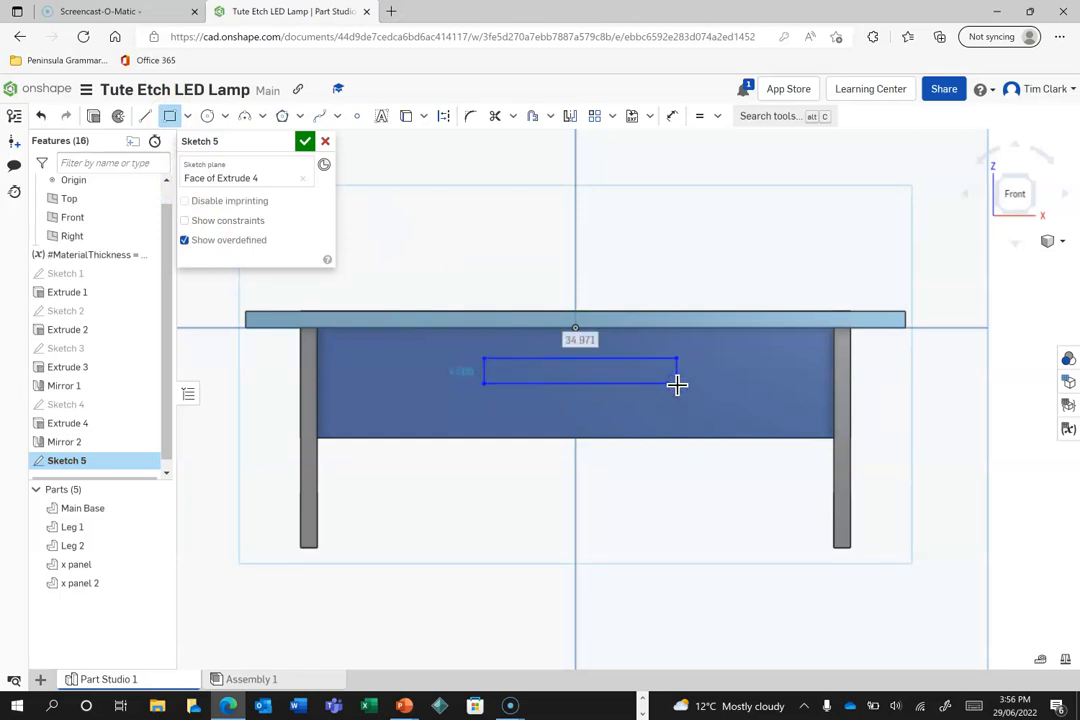
{"action": "left_click", "coordinate": [694, 192]}
{"action": "left_click", "coordinate": [676, 224]}
{"action": "key", "text": "Escape"}
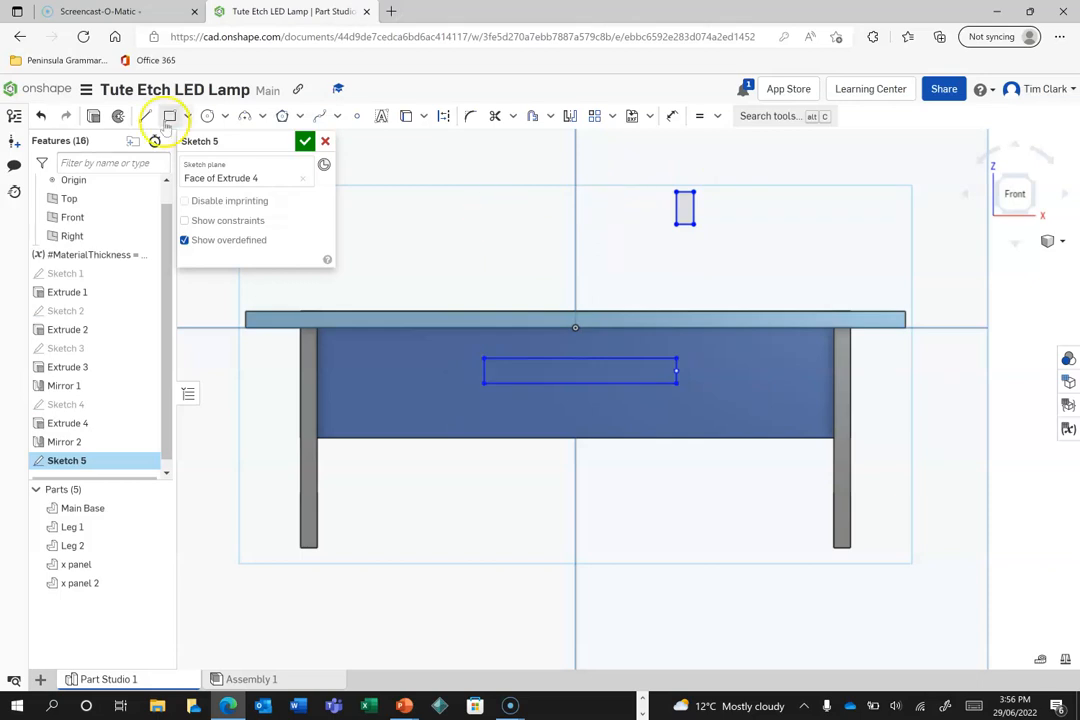
{"action": "left_click", "coordinate": [40, 115]}
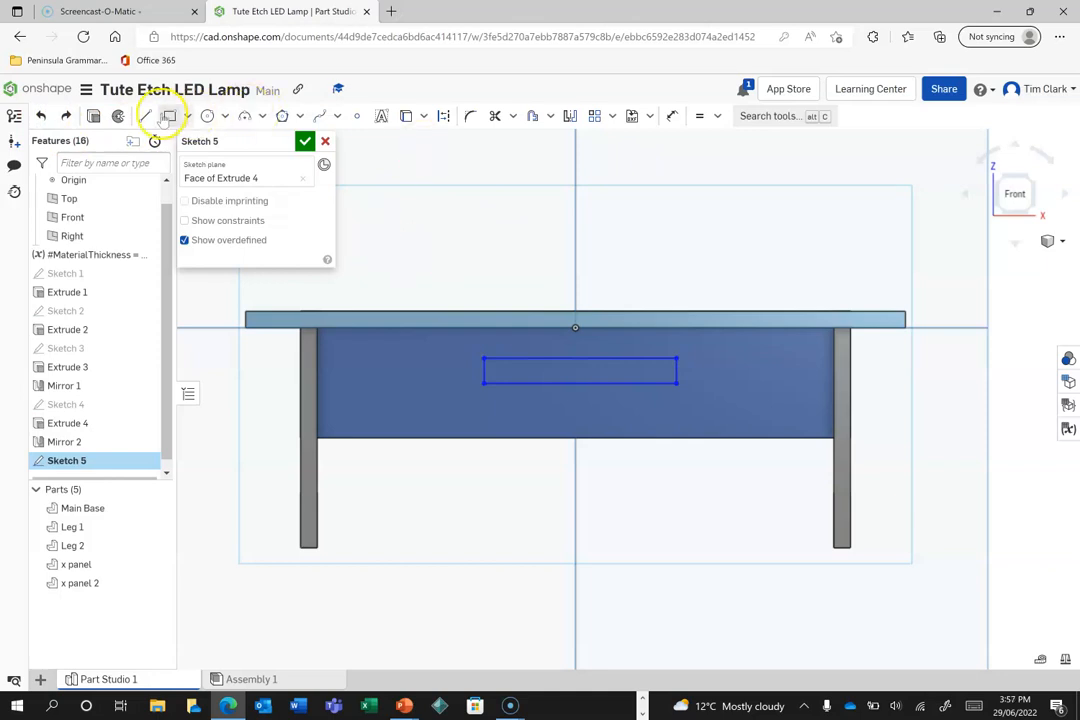
Draw a construction line about 5.6 mm long from the origin to the midpoint of the rectangle's upper edge.
{"action": "left_click", "coordinate": [146, 116]}
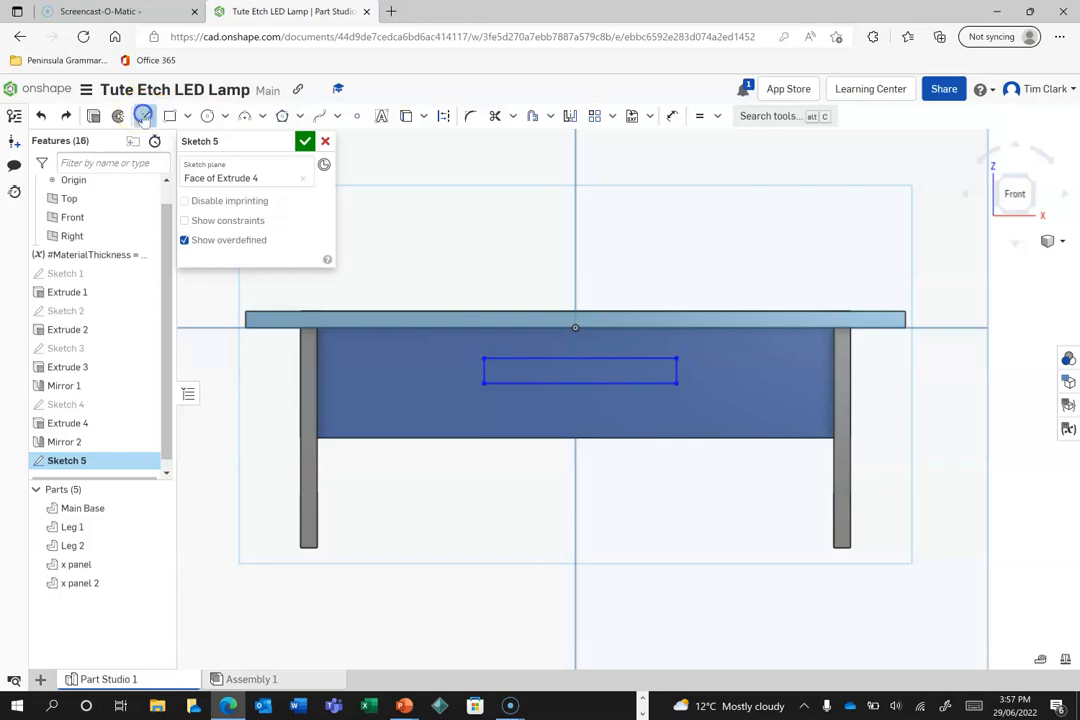
{"action": "left_click", "coordinate": [443, 116]}
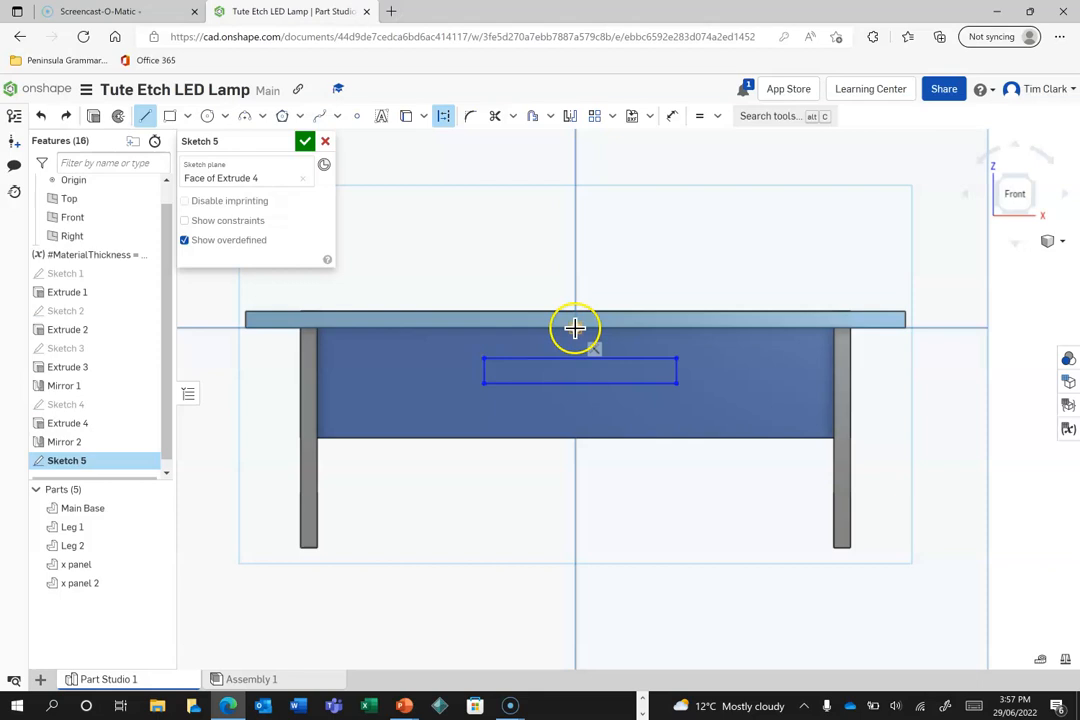
{"action": "left_click", "coordinate": [574, 327]}
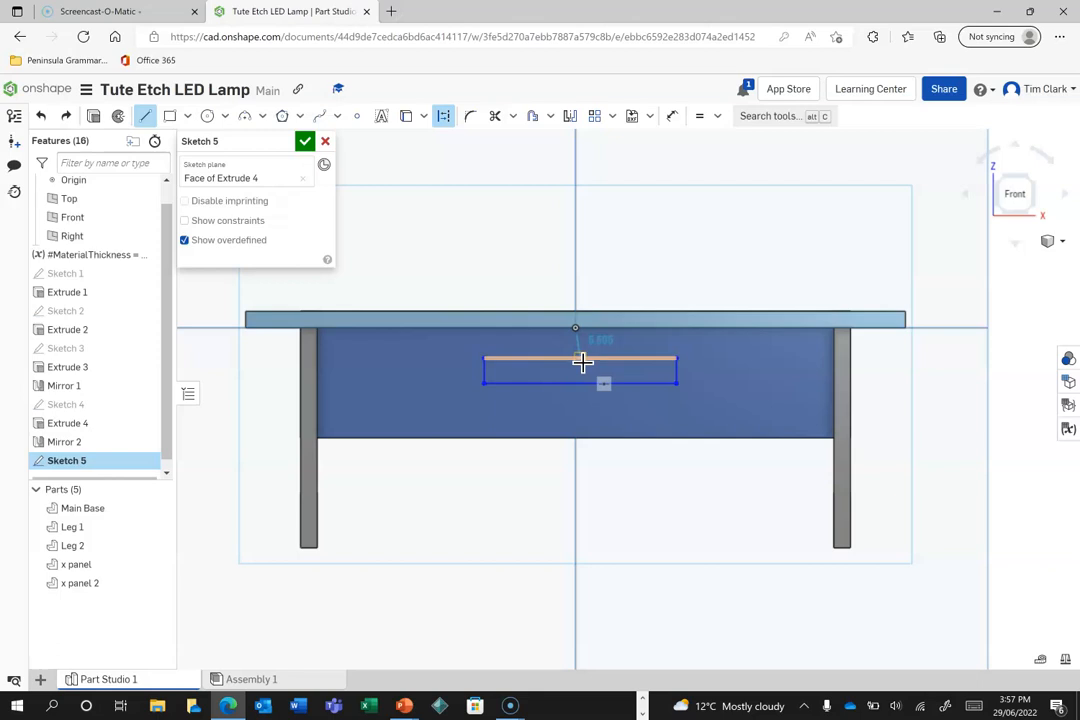
{"action": "left_click", "coordinate": [583, 362]}
{"action": "scroll", "coordinate": [621, 372], "scroll_direction": "up", "scroll_amount": 2}
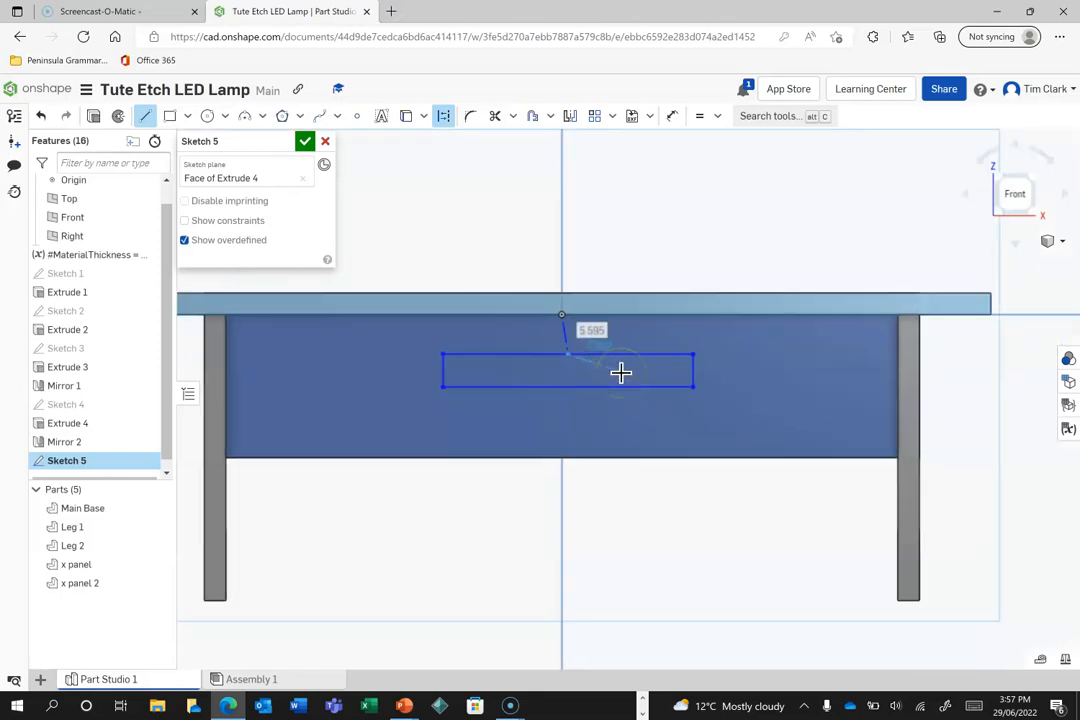
{"action": "scroll", "coordinate": [621, 372], "scroll_direction": "up", "scroll_amount": 3}
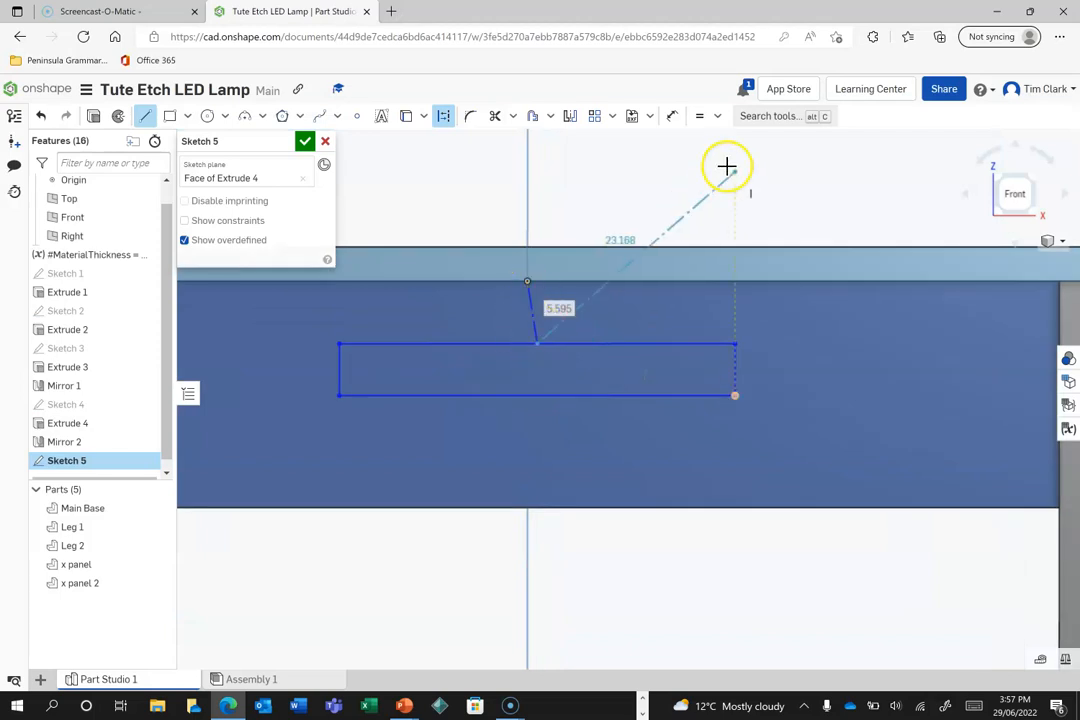
Constrain the construction line to vertical so that the rectangle is centred under the origin.
{"action": "left_click", "coordinate": [717, 116]}
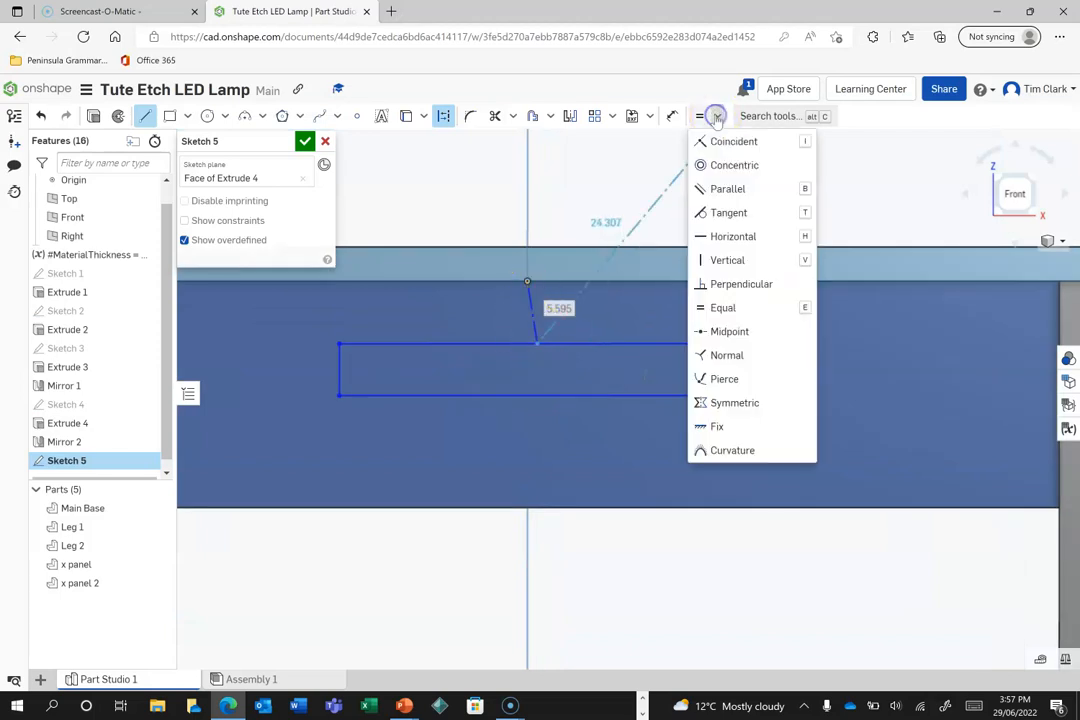
{"action": "left_click", "coordinate": [718, 260]}
{"action": "left_click", "coordinate": [529, 307]}
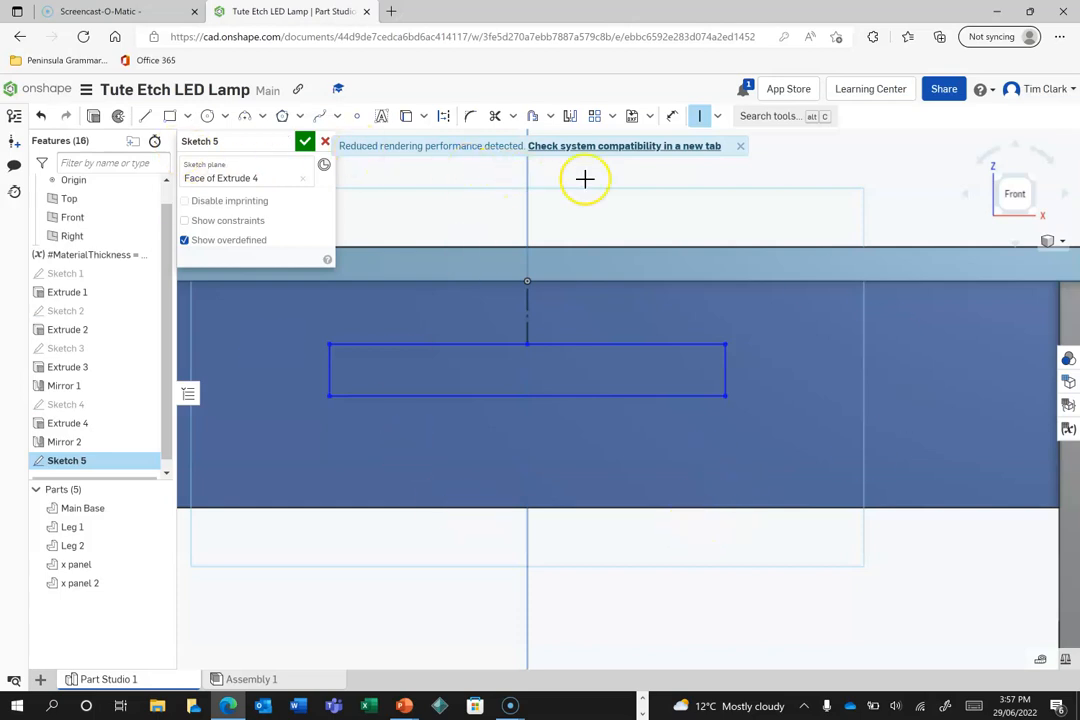
Dimension the rectangle's upper edge 4 mm below the underside of the Main Base.
{"action": "left_click", "coordinate": [673, 116]}
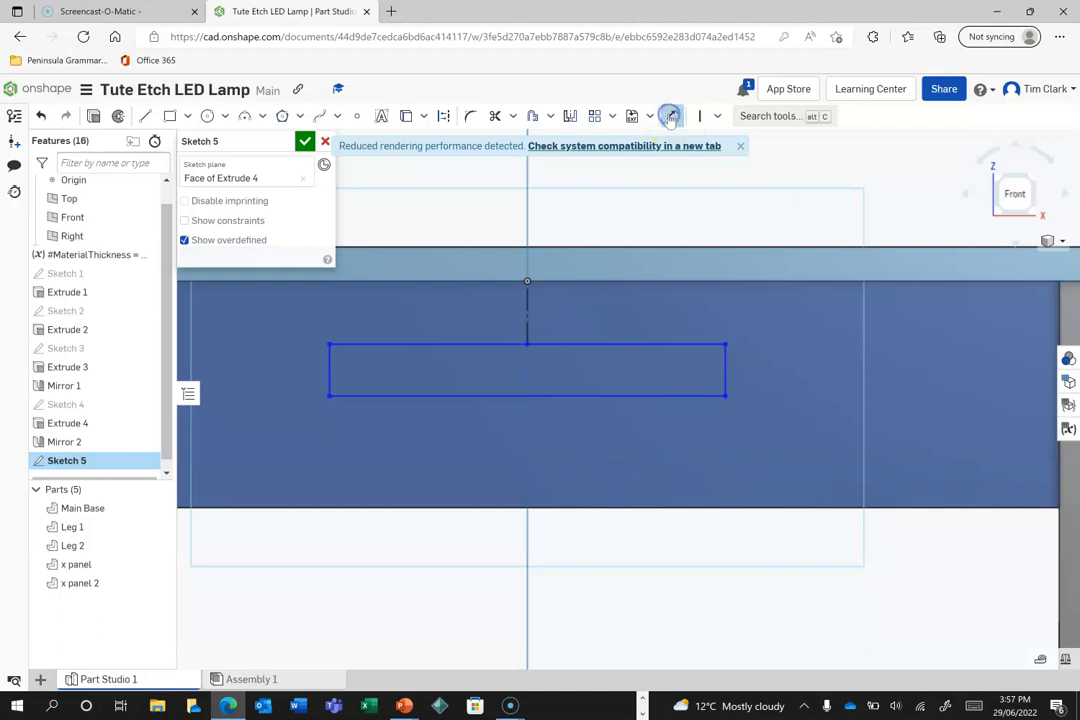
{"action": "left_click", "coordinate": [685, 283]}
{"action": "left_click", "coordinate": [682, 345]}
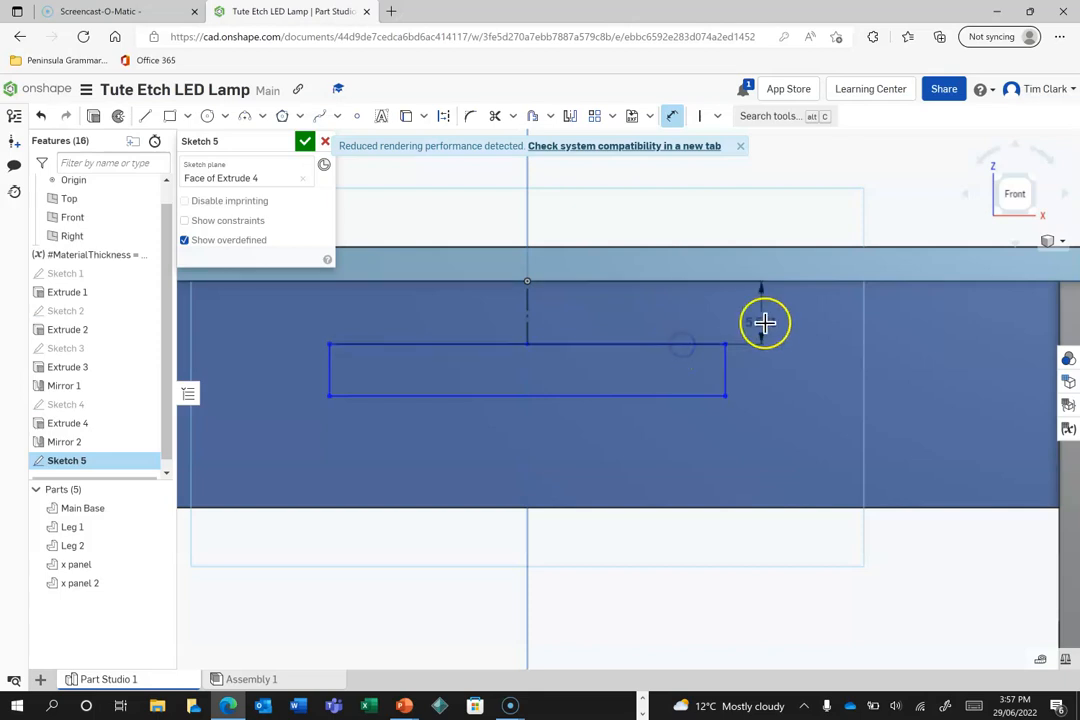
{"action": "left_click", "coordinate": [767, 322]}
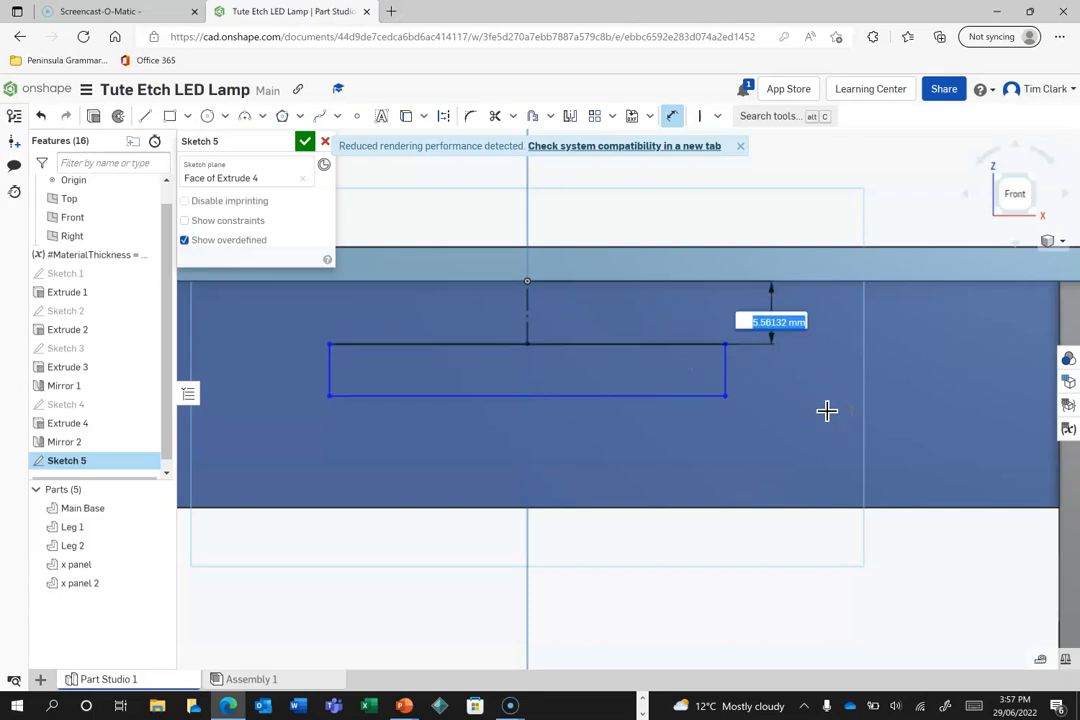
{"action": "type", "text": "4"}
{"action": "key", "text": "Return"}
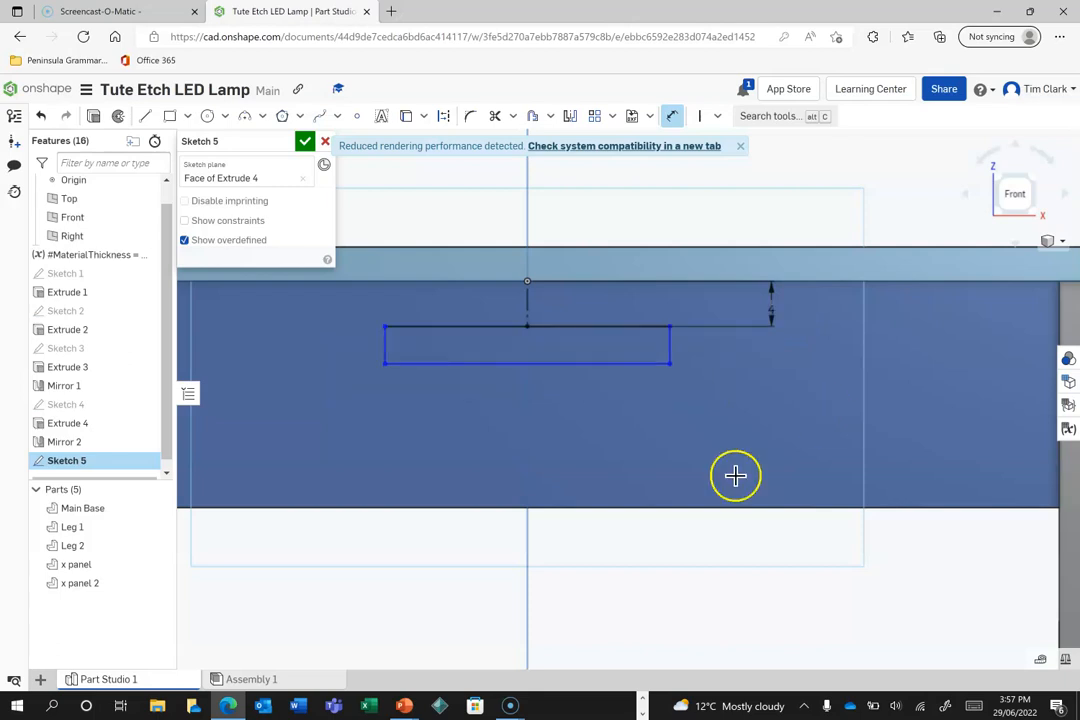
{"action": "left_click", "coordinate": [587, 363]}
{"action": "left_click", "coordinate": [529, 430]}
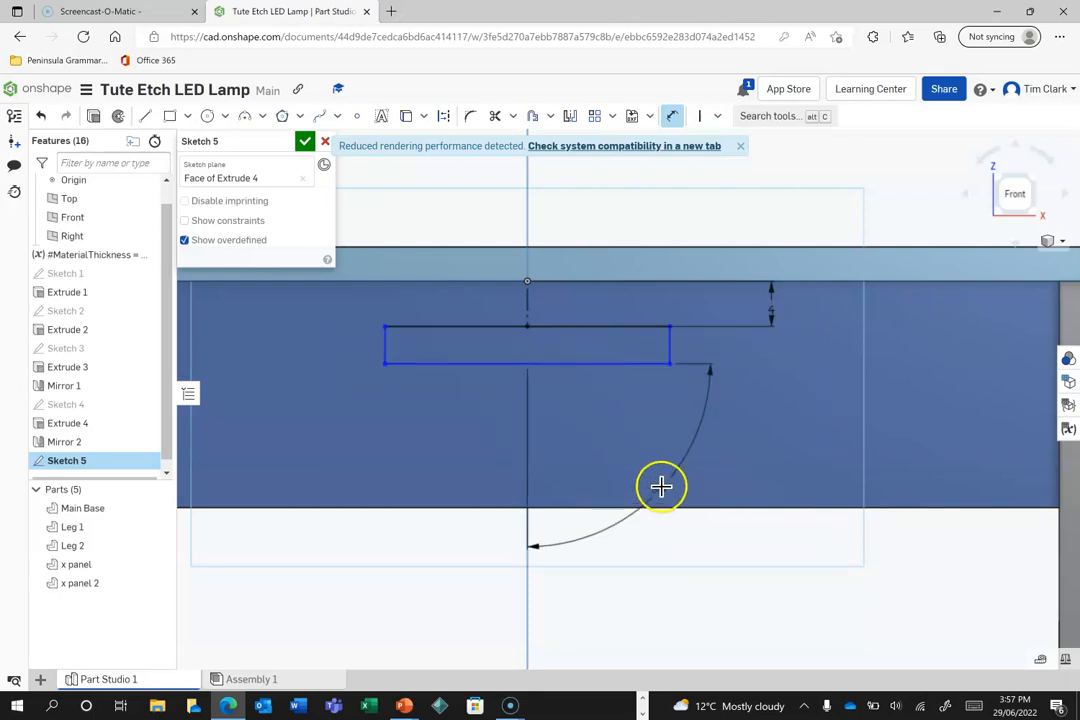
{"action": "key", "text": "Escape"}
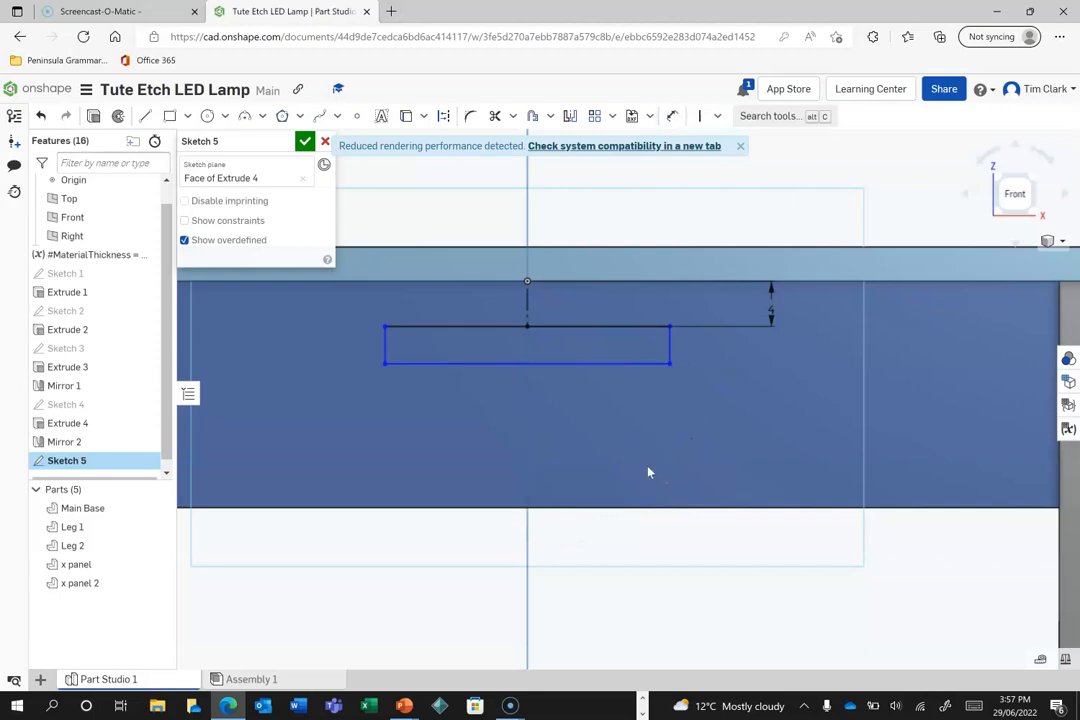
Dimension the rectangle's width to 20 mm.
{"action": "left_click", "coordinate": [673, 115]}
{"action": "left_click", "coordinate": [636, 349]}
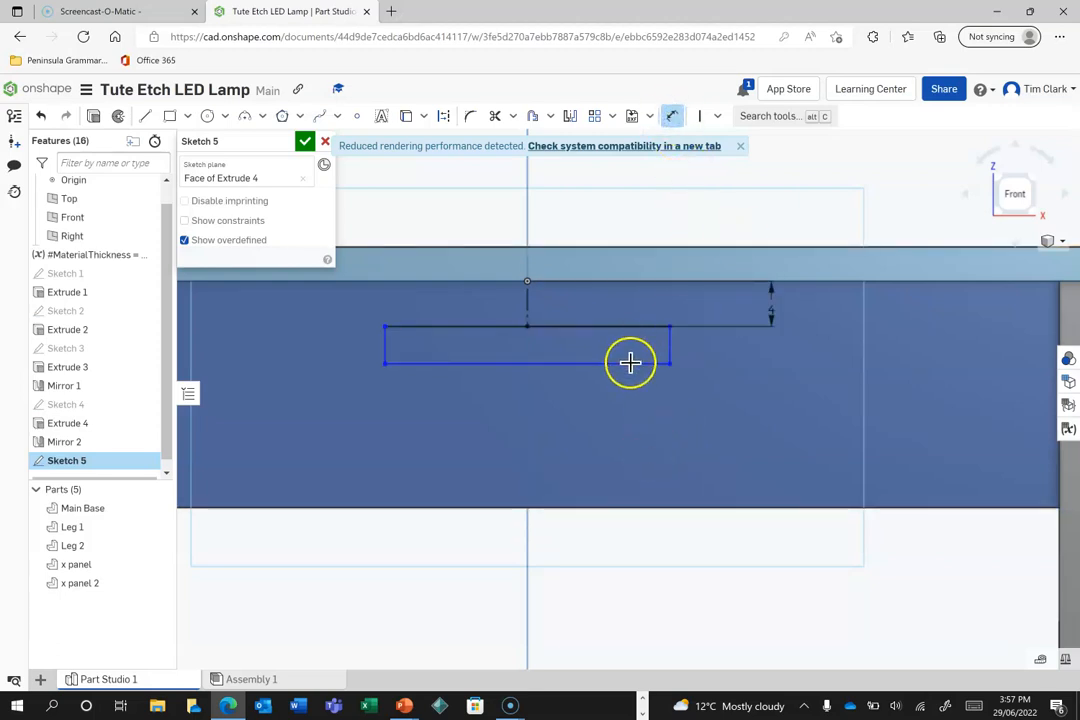
{"action": "left_click", "coordinate": [610, 434]}
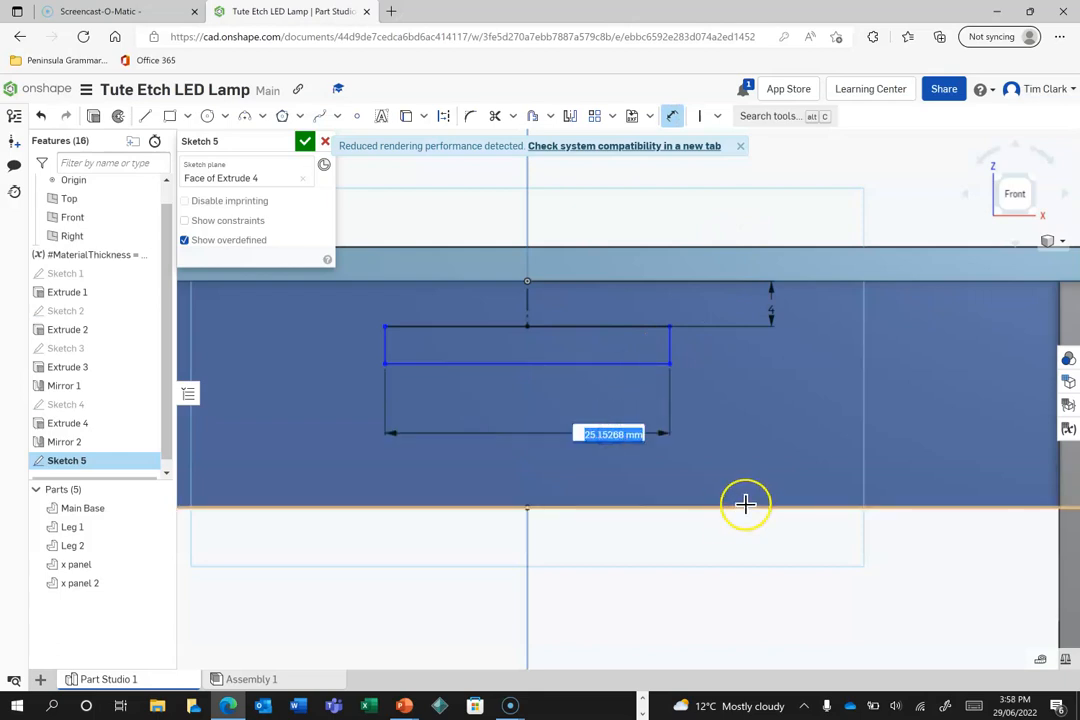
{"action": "type", "text": "20"}
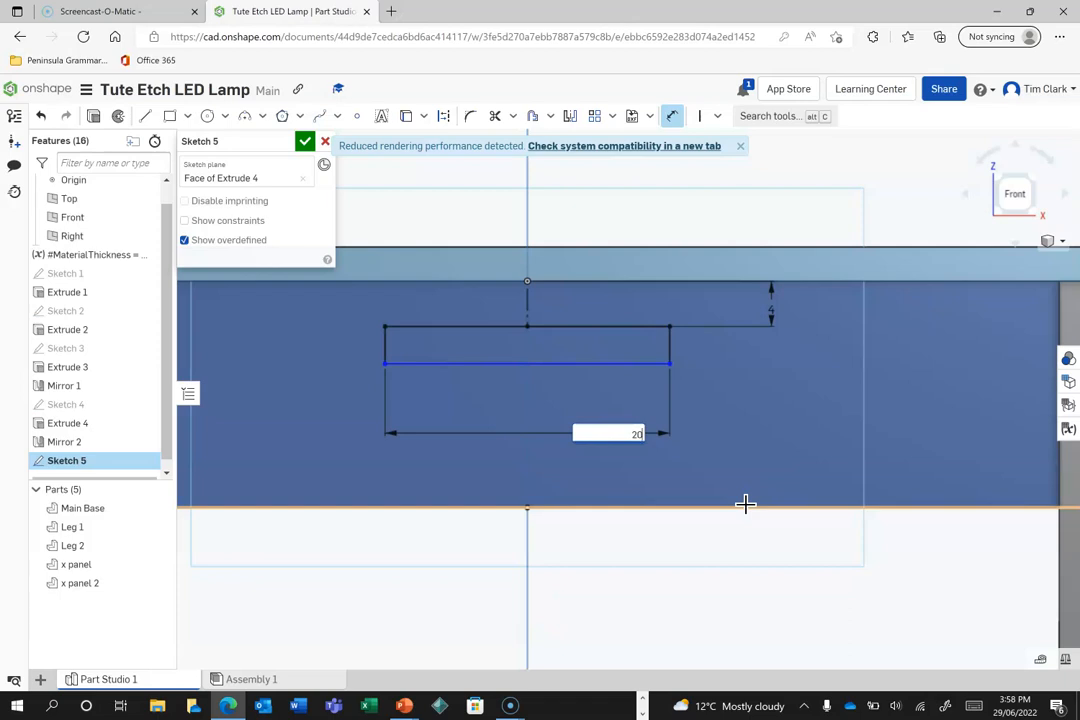
{"action": "key", "text": "Return"}
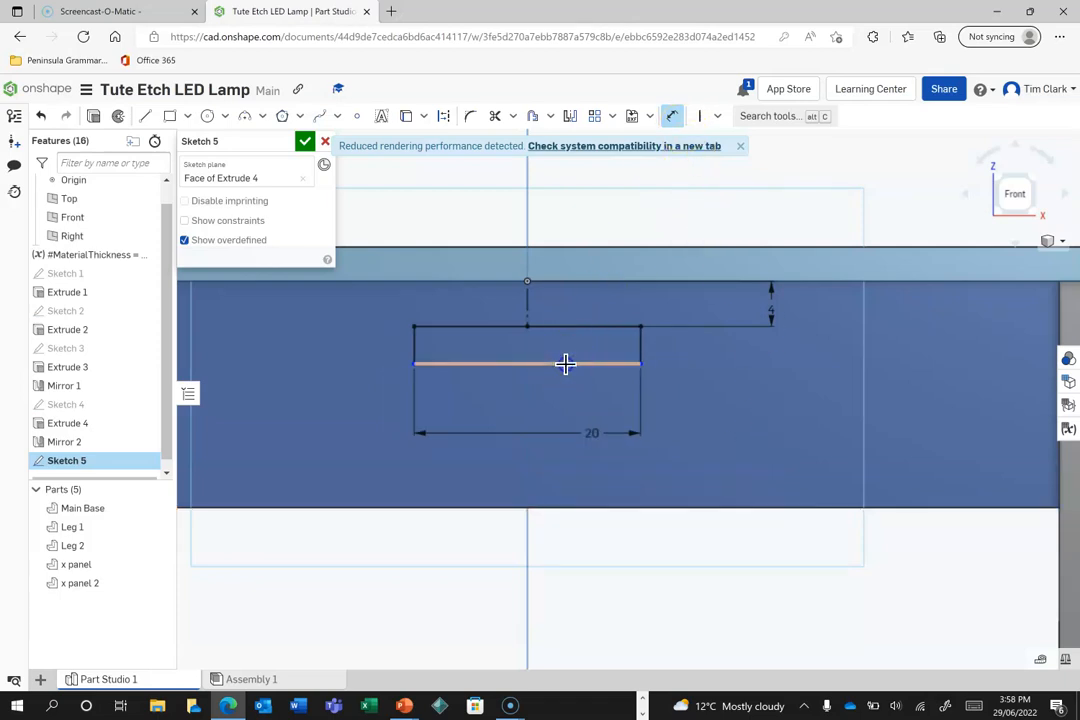
Set the rectangle's height to the #MaterialThickness variable and finish the sketch.
{"action": "left_click", "coordinate": [569, 326]}
{"action": "left_click", "coordinate": [329, 343]}
{"action": "type", "text": "m"}
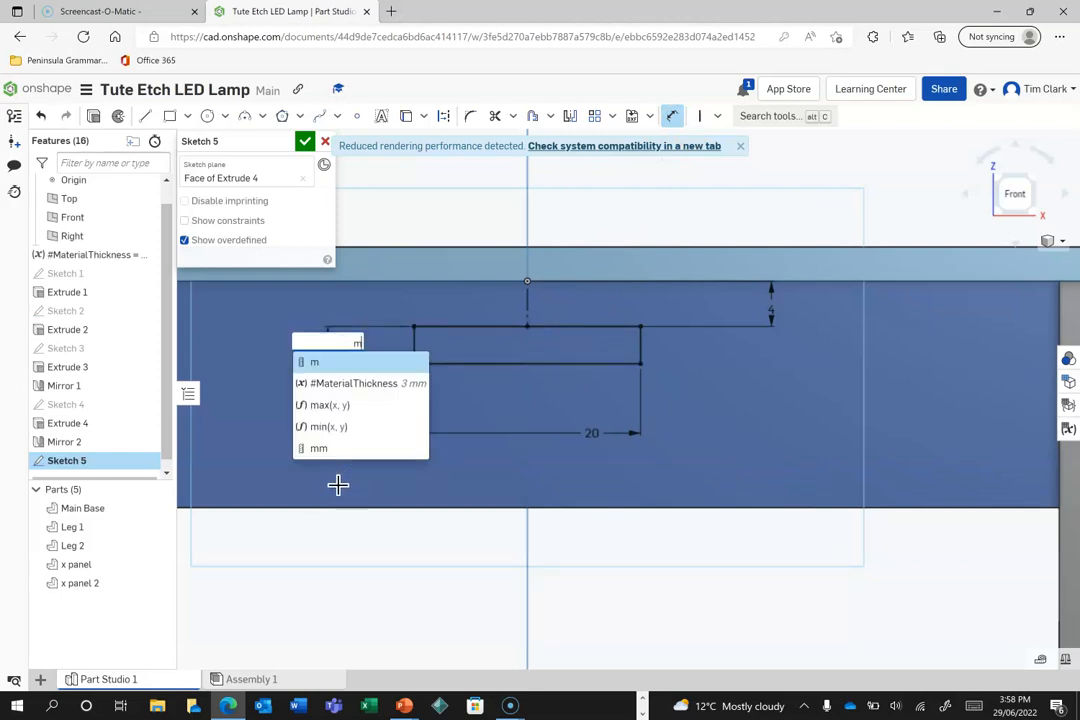
{"action": "left_click", "coordinate": [365, 383]}
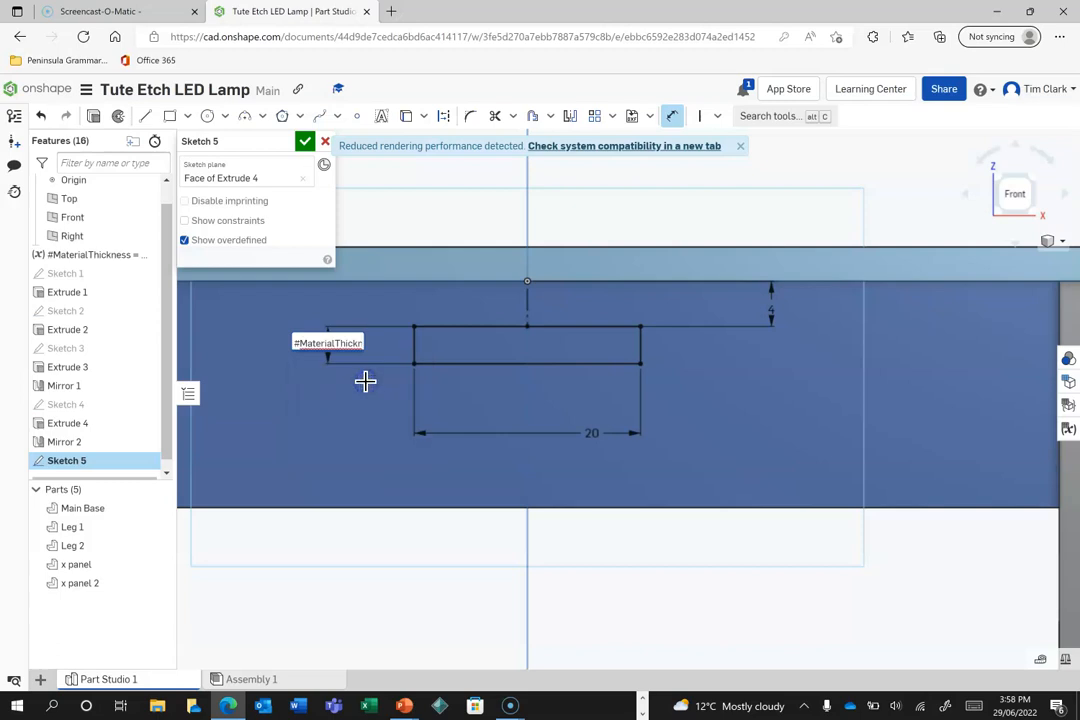
{"action": "key", "text": "Return"}
{"action": "left_click", "coordinate": [354, 258]}
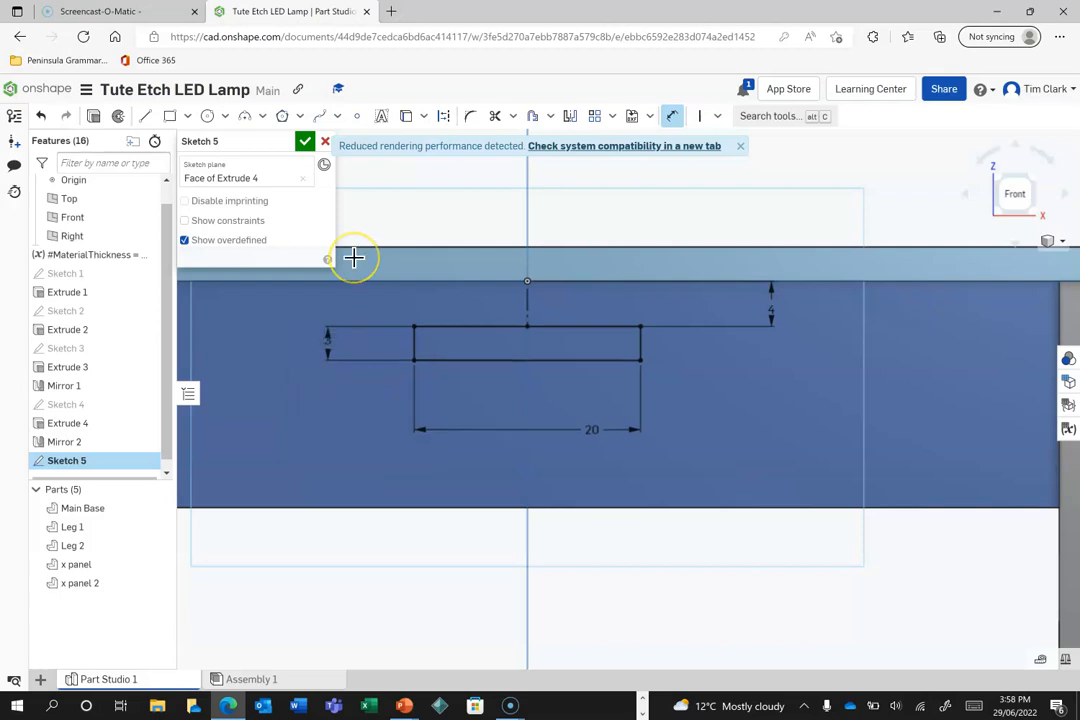
{"action": "left_click", "coordinate": [305, 142]}
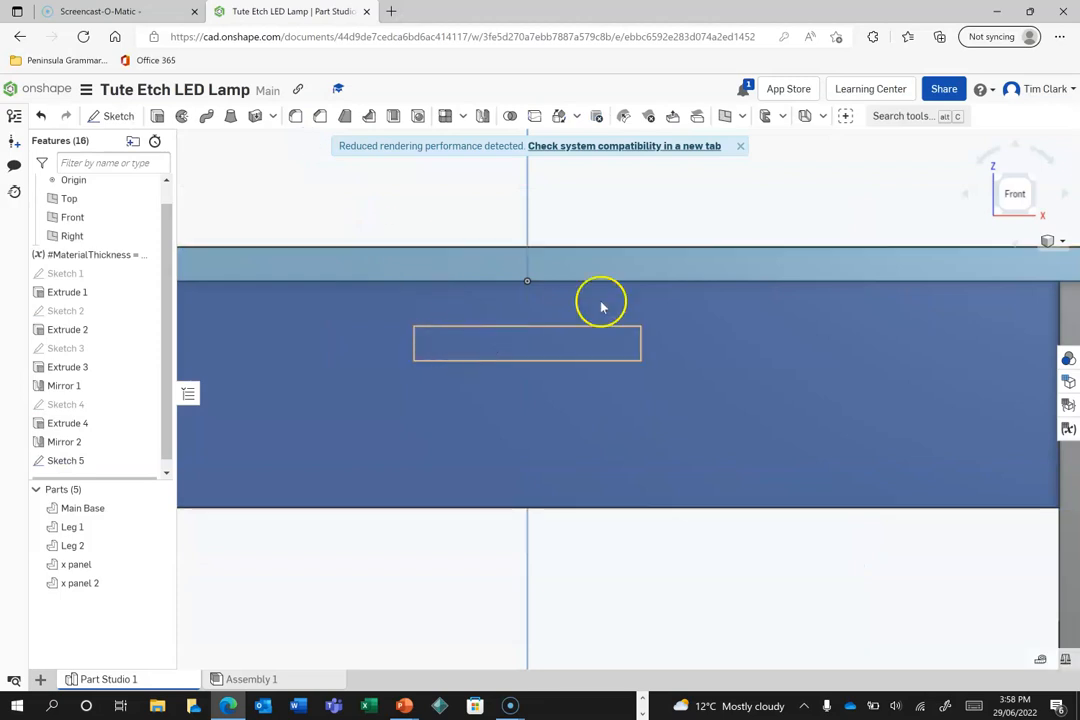
Extrude the slot rectangle on the x panel as a new part, up to the outer face of x panel 2.
{"action": "left_click", "coordinate": [1000, 178]}
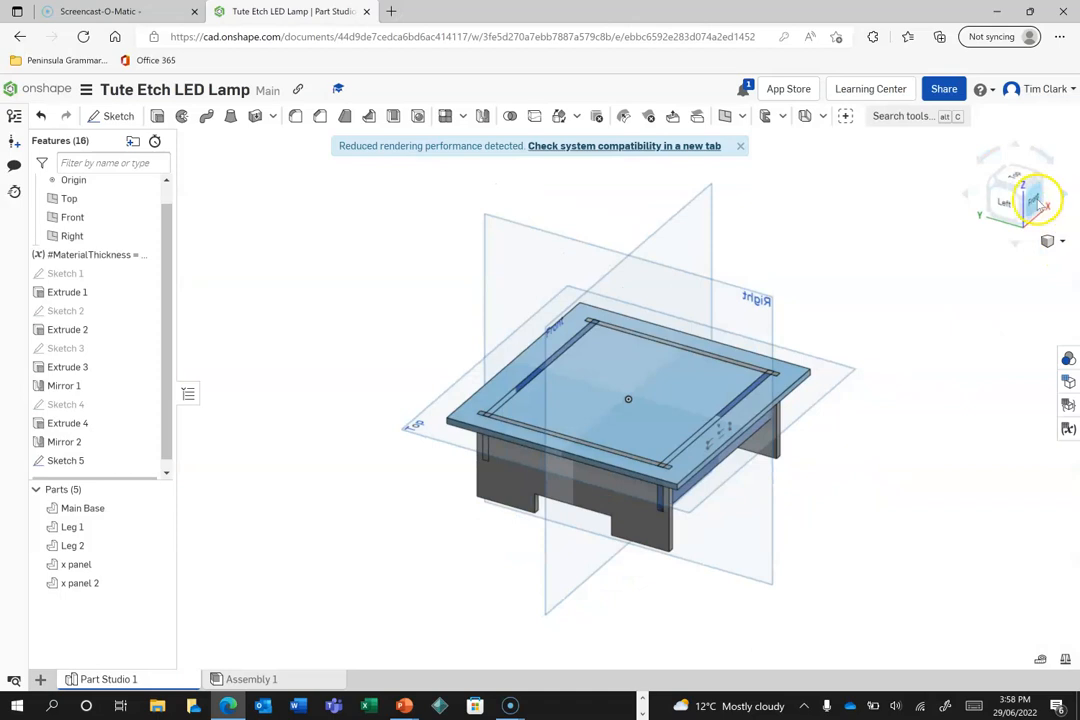
{"action": "left_click", "coordinate": [1036, 200]}
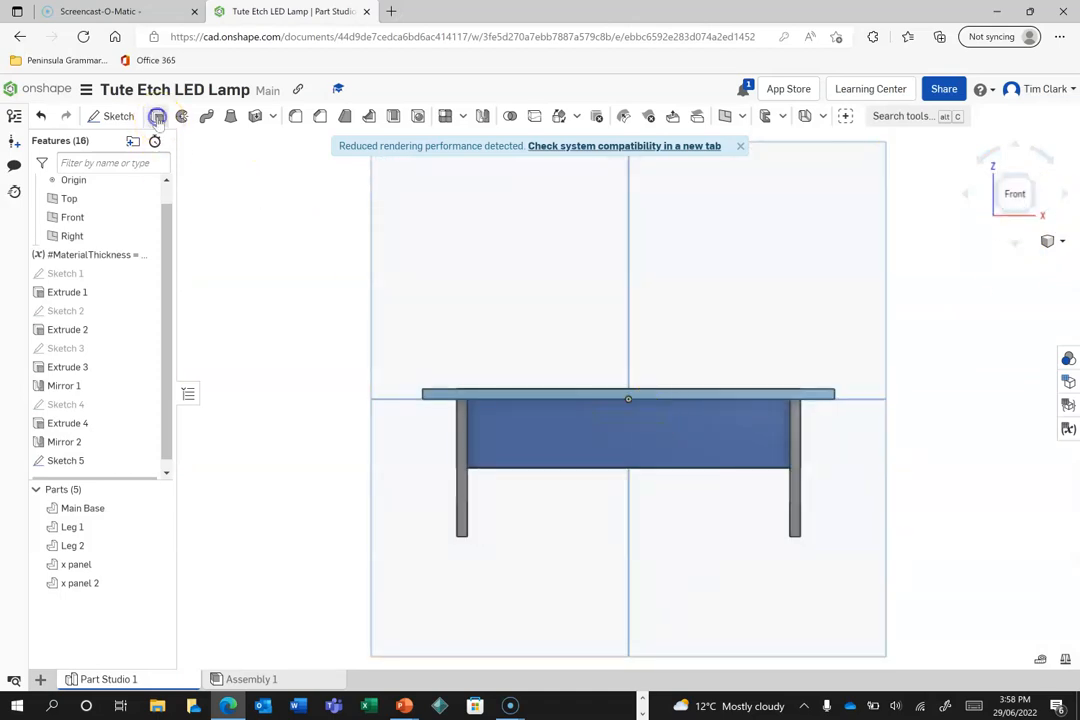
{"action": "left_click", "coordinate": [627, 421]}
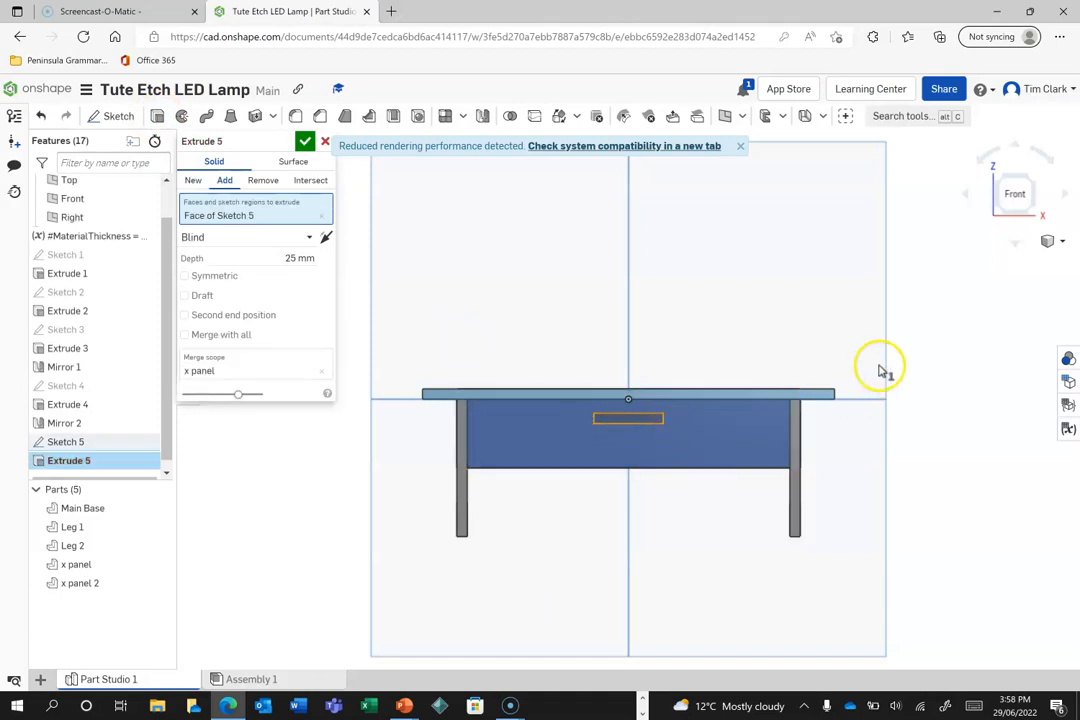
{"action": "left_click", "coordinate": [998, 181]}
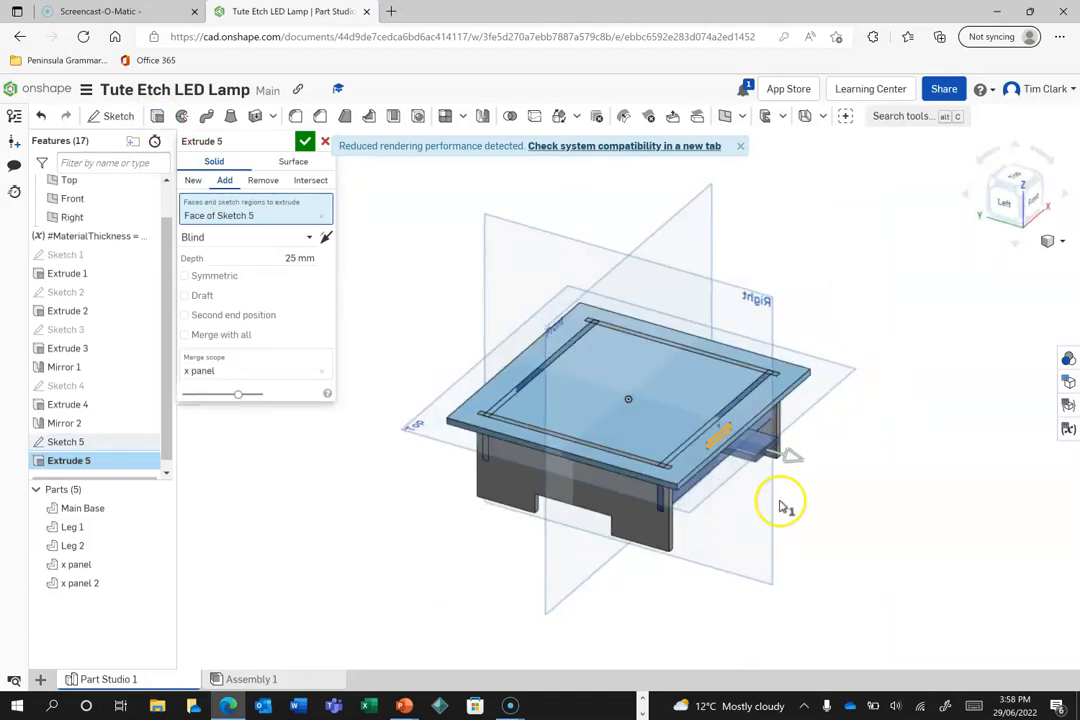
{"action": "left_click", "coordinate": [997, 180]}
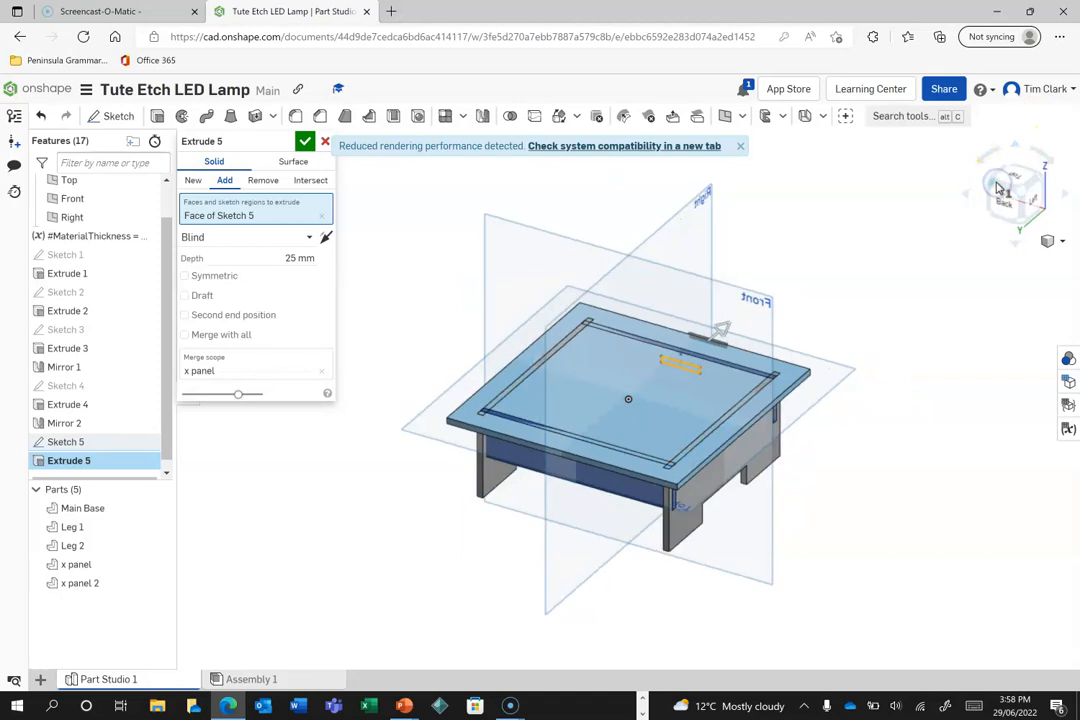
{"action": "left_click", "coordinate": [1006, 197]}
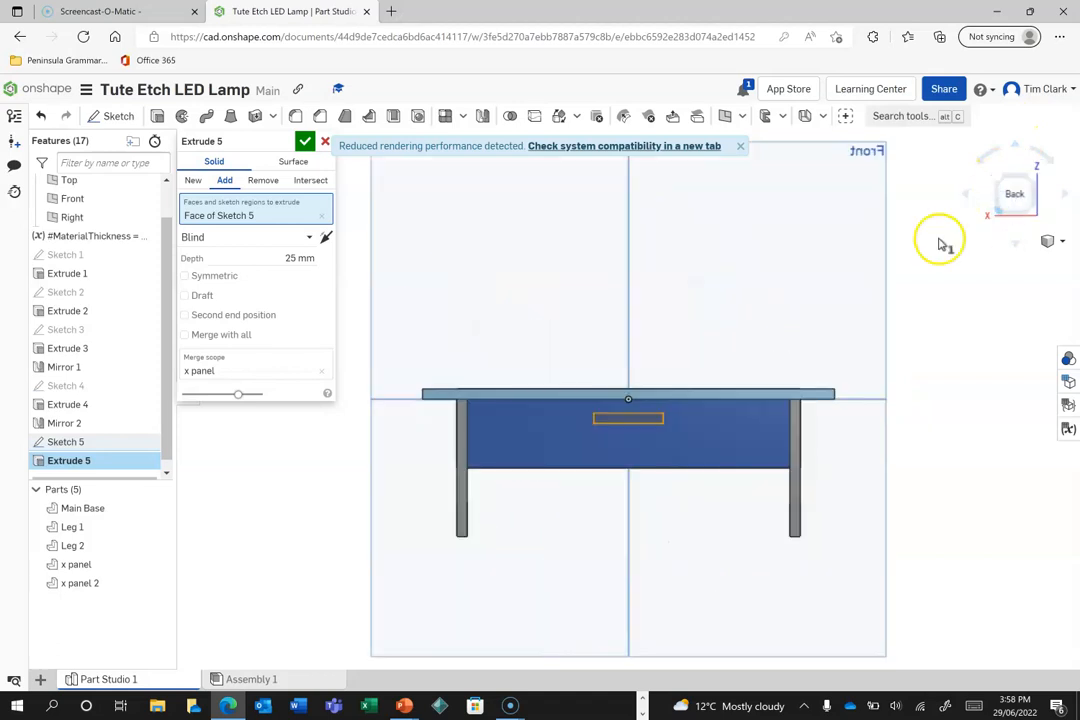
{"action": "left_click", "coordinate": [310, 238]}
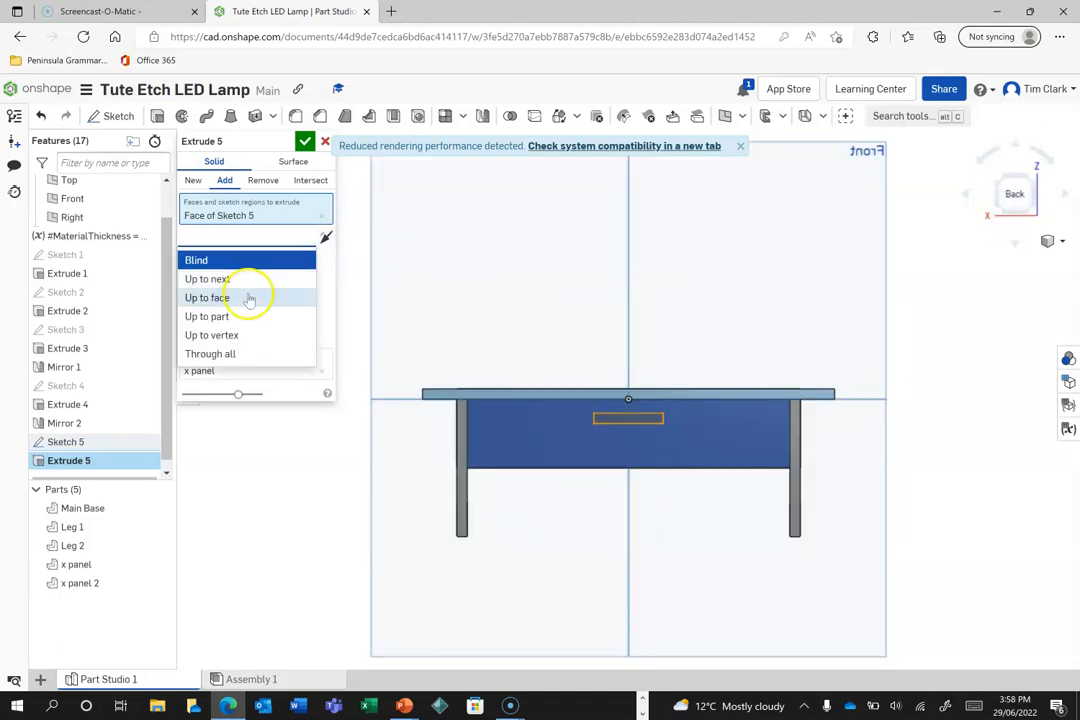
{"action": "left_click", "coordinate": [210, 298]}
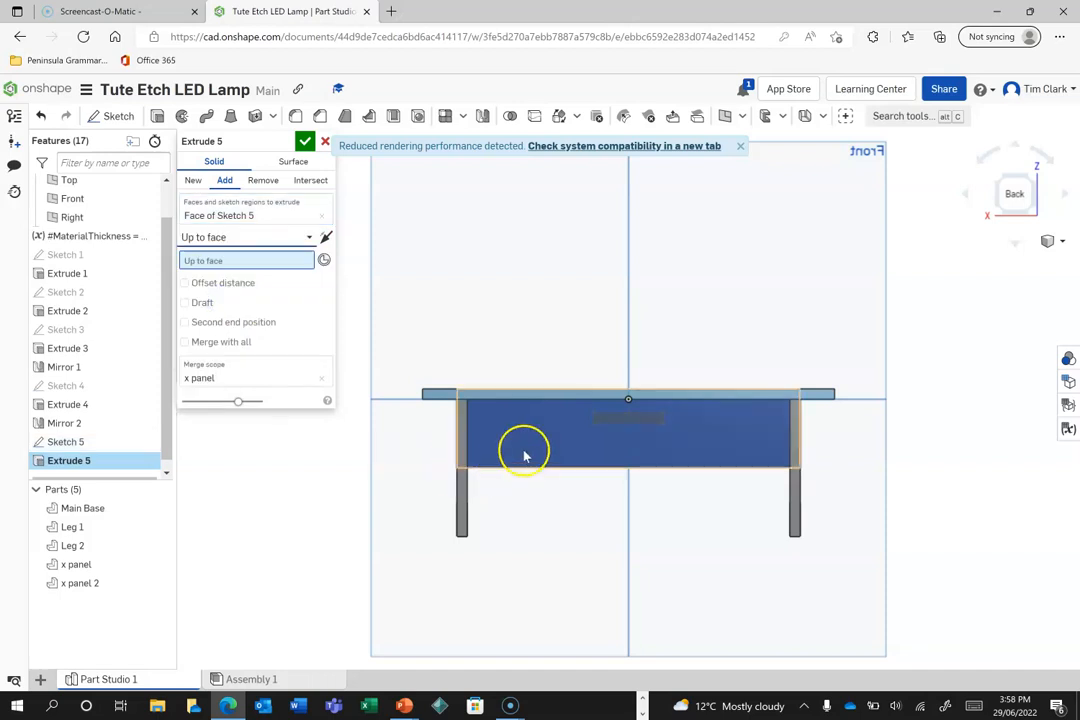
{"action": "left_click", "coordinate": [524, 453]}
{"action": "left_click", "coordinate": [193, 180]}
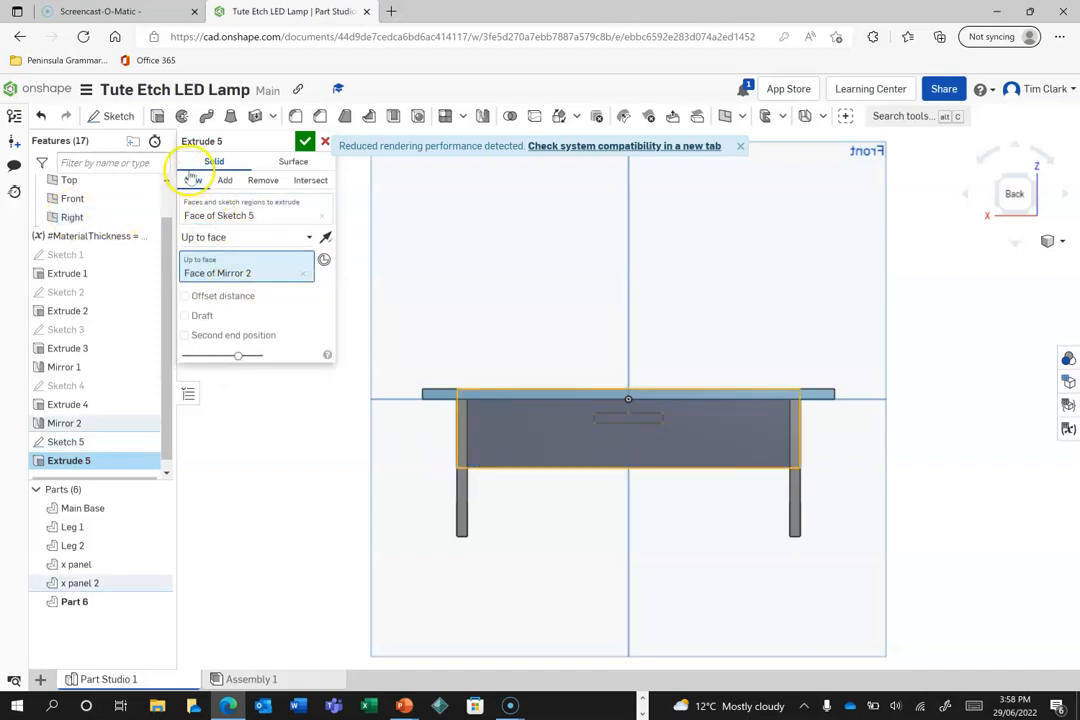
{"action": "left_click", "coordinate": [305, 143]}
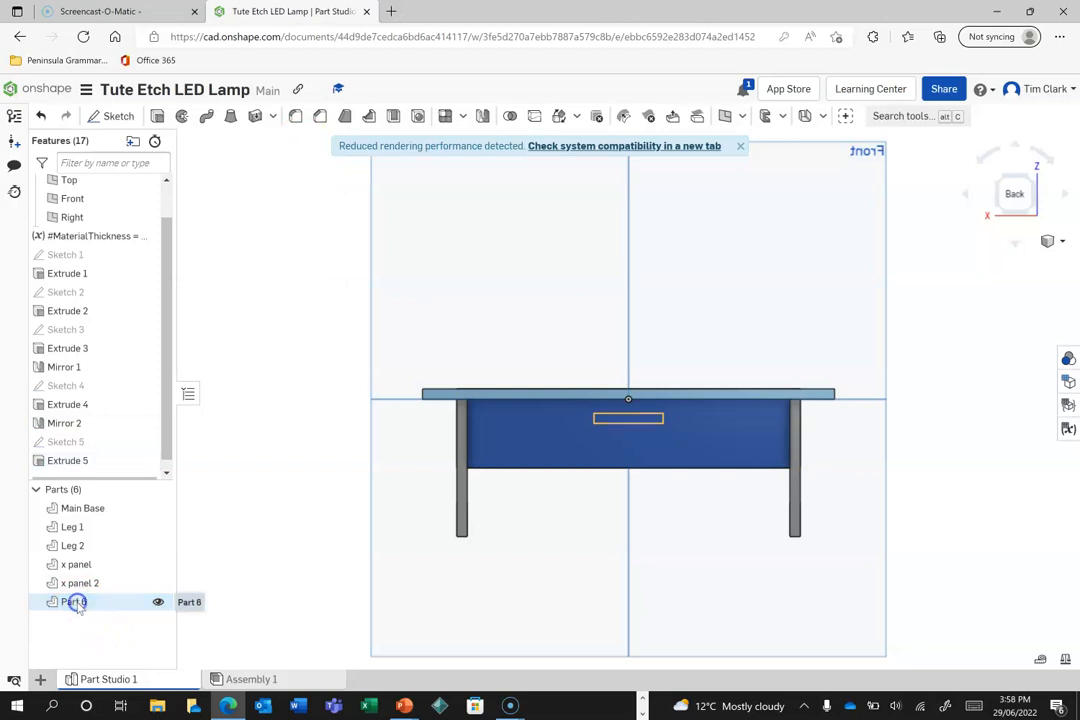
Rename the newly extruded part as LED Panel.
{"action": "right_click", "coordinate": [77, 603]}
{"action": "left_click", "coordinate": [130, 366]}
{"action": "type", "text": "LED Panel"}
{"action": "key", "text": "Return"}
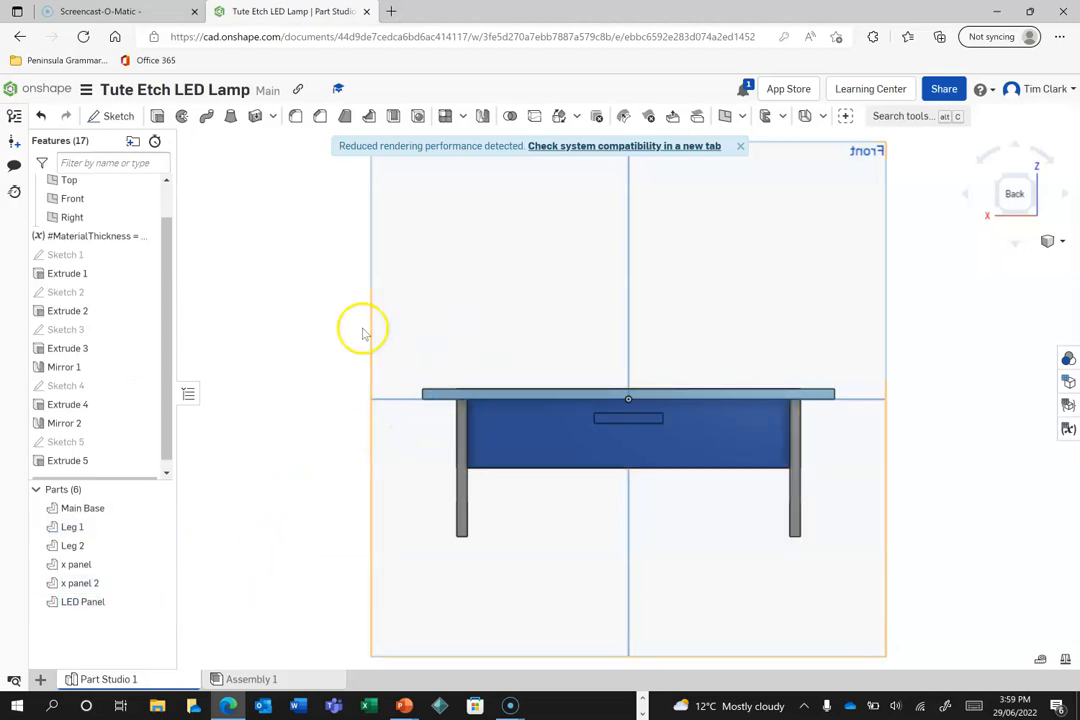
Hide the Main Base, x panel, x panel 2 and LED Panel so only the two legs show from the right side.
{"action": "left_click", "coordinate": [996, 211]}
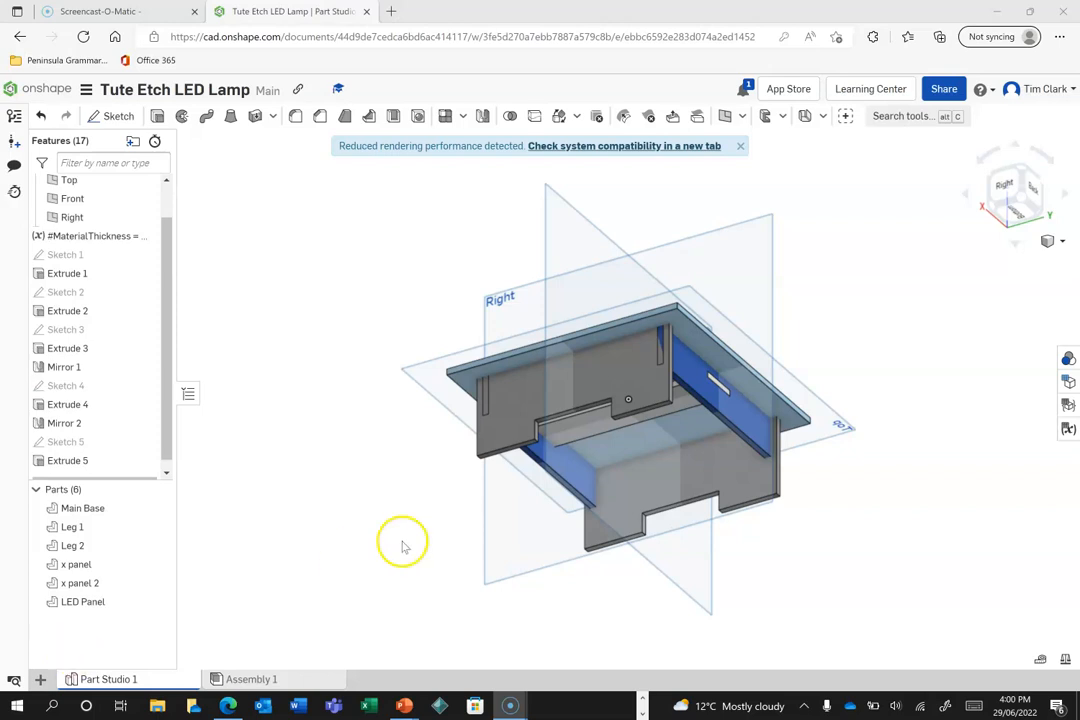
{"action": "left_click", "coordinate": [1008, 188]}
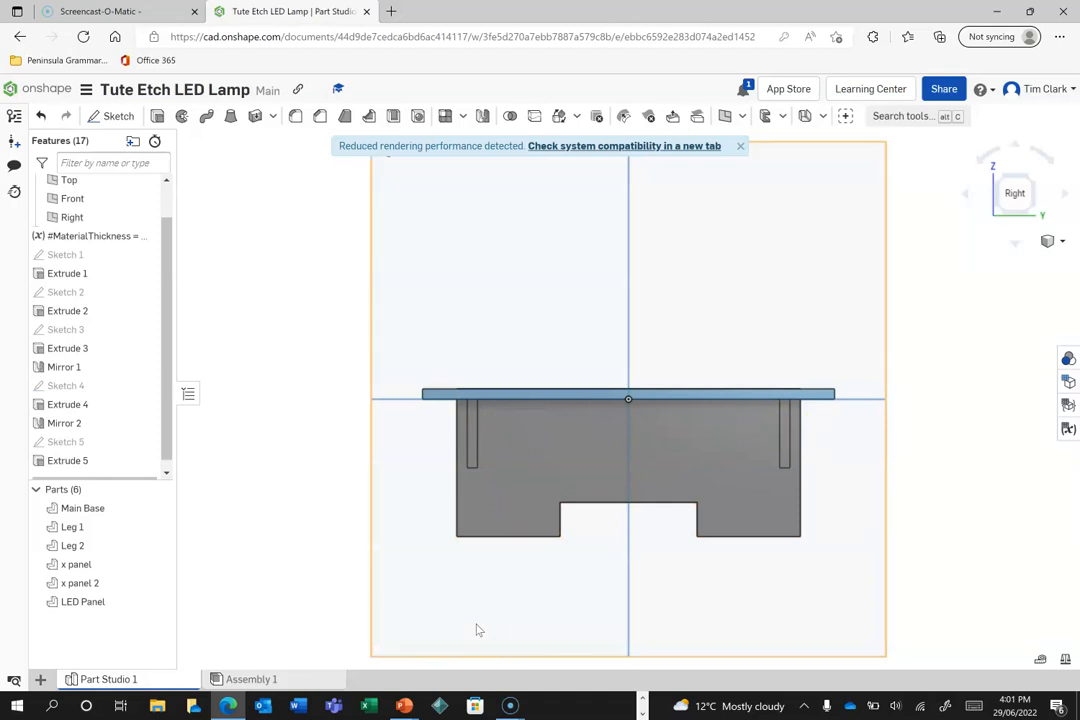
{"action": "left_click", "coordinate": [157, 508]}
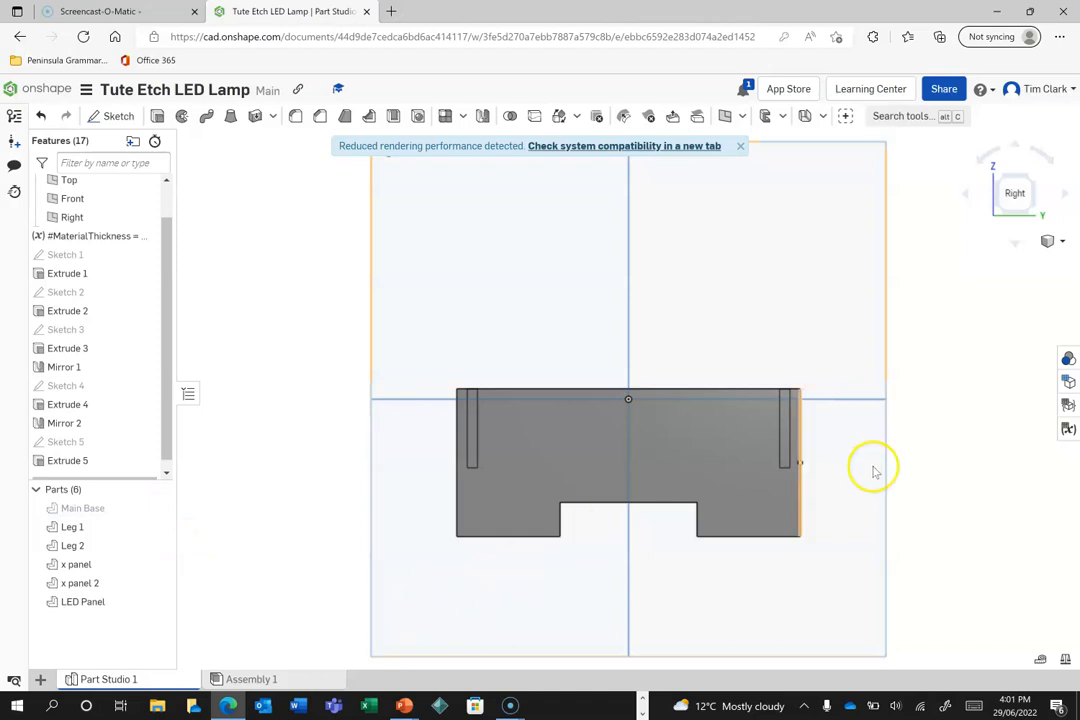
{"action": "scroll", "coordinate": [742, 583], "scroll_direction": "up", "scroll_amount": 1}
{"action": "scroll", "coordinate": [742, 583], "scroll_direction": "up", "scroll_amount": 1}
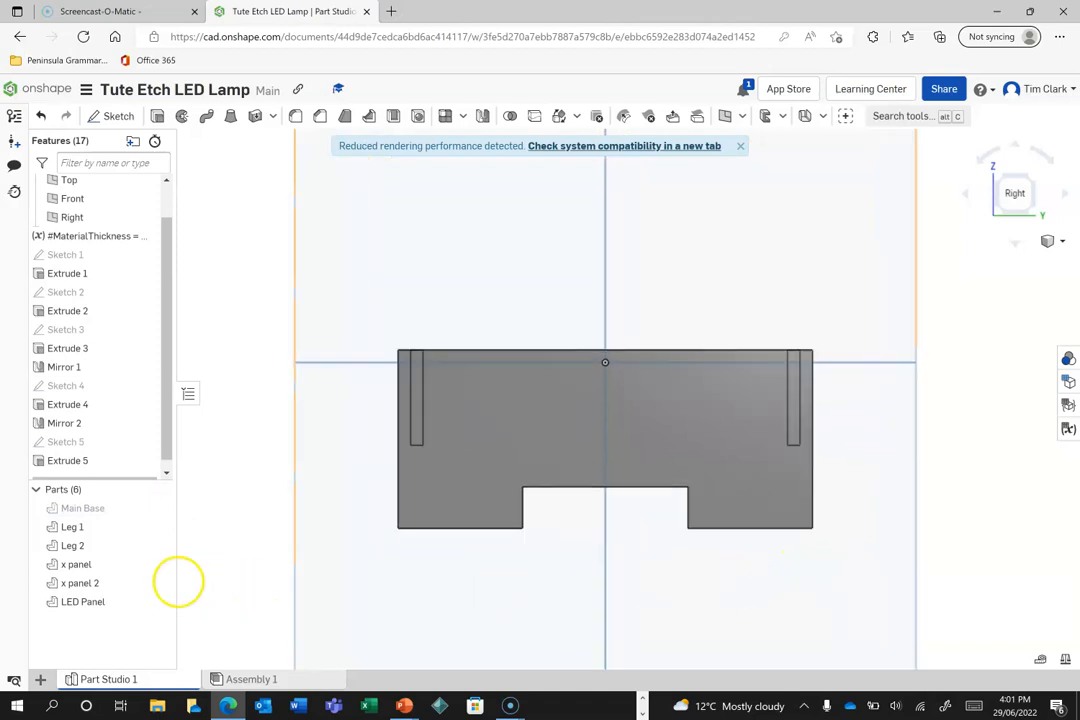
{"action": "left_click", "coordinate": [157, 565]}
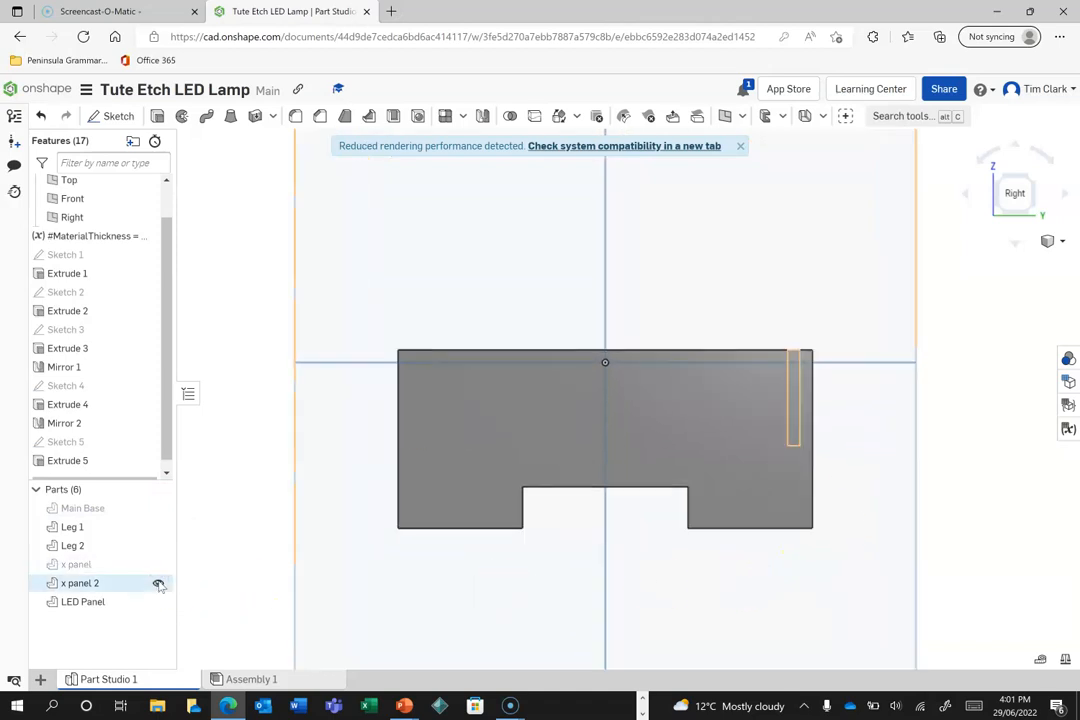
{"action": "left_click", "coordinate": [157, 583]}
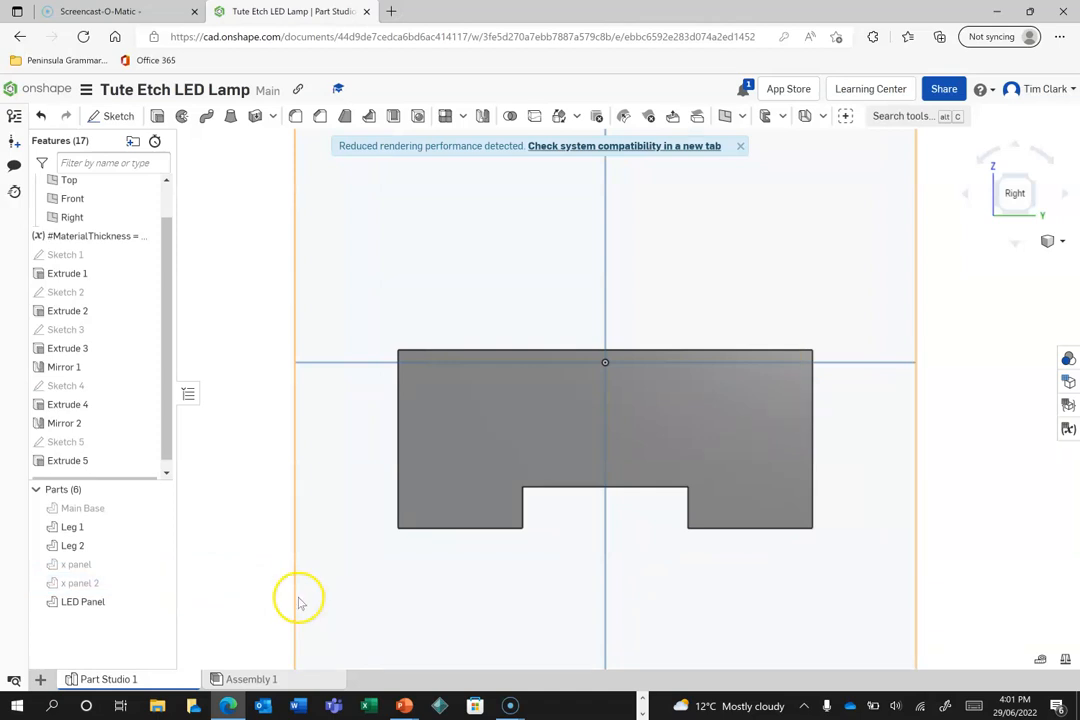
{"action": "left_click", "coordinate": [157, 601]}
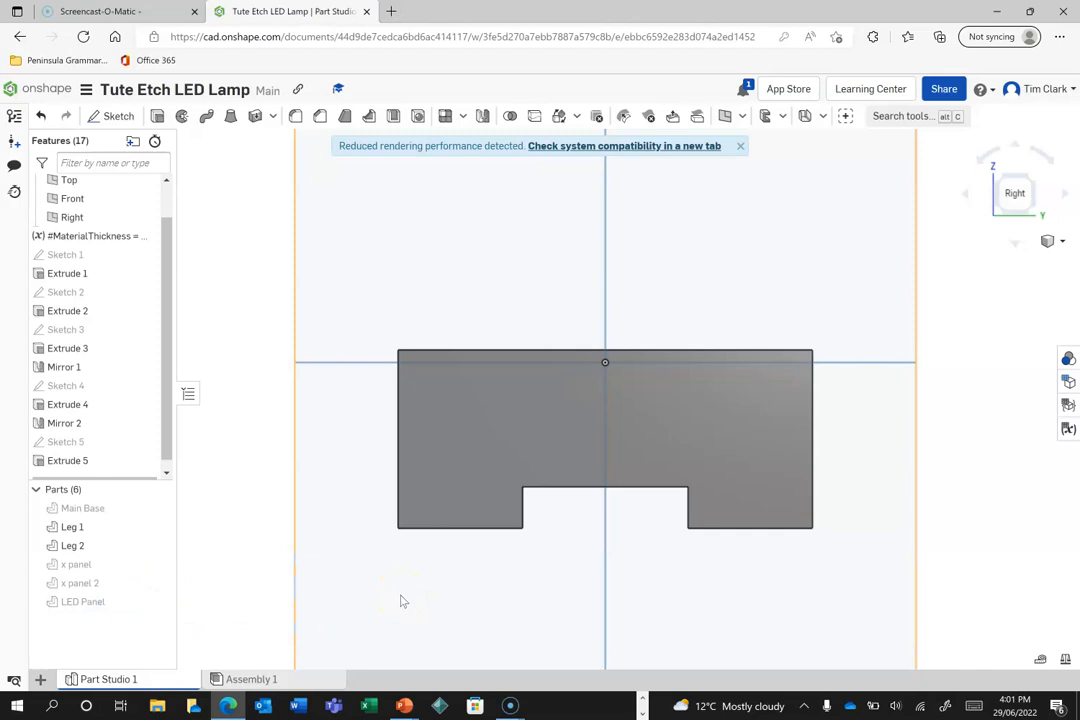
Start a sketch on the mirrored leg's outer face and draw a rectangle about 15 by 15.5 mm from the leg's upper left corner.
{"action": "left_click", "coordinate": [562, 567]}
{"action": "scroll", "coordinate": [562, 568], "scroll_direction": "up", "scroll_amount": 2}
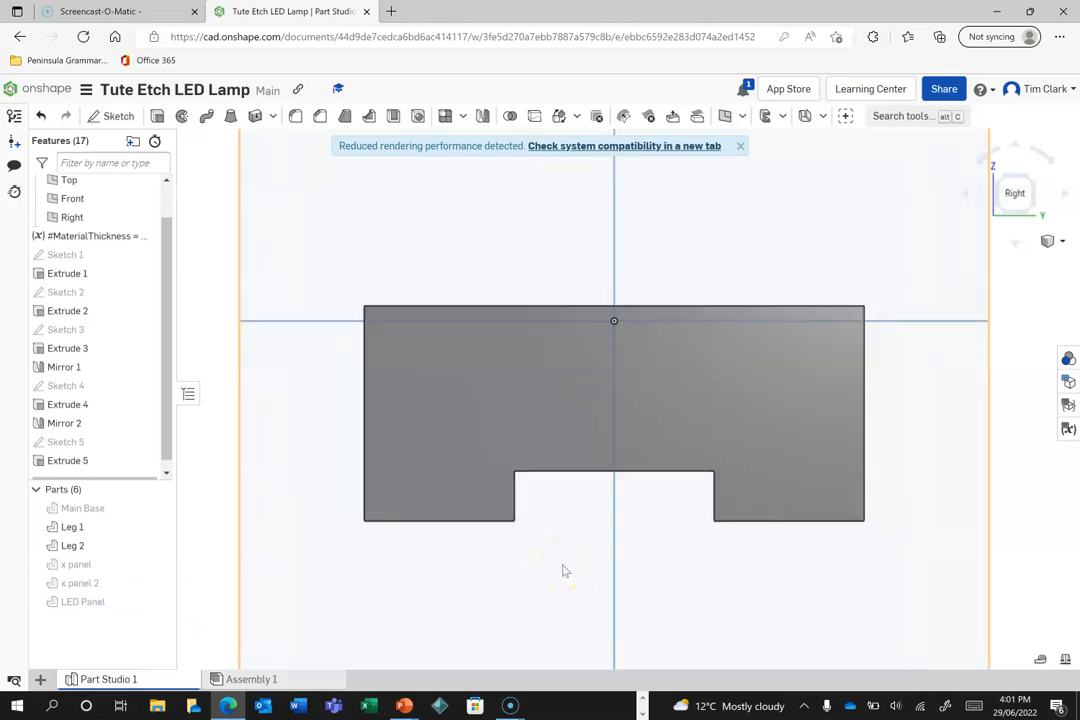
{"action": "left_click", "coordinate": [398, 343]}
{"action": "left_click", "coordinate": [376, 190]}
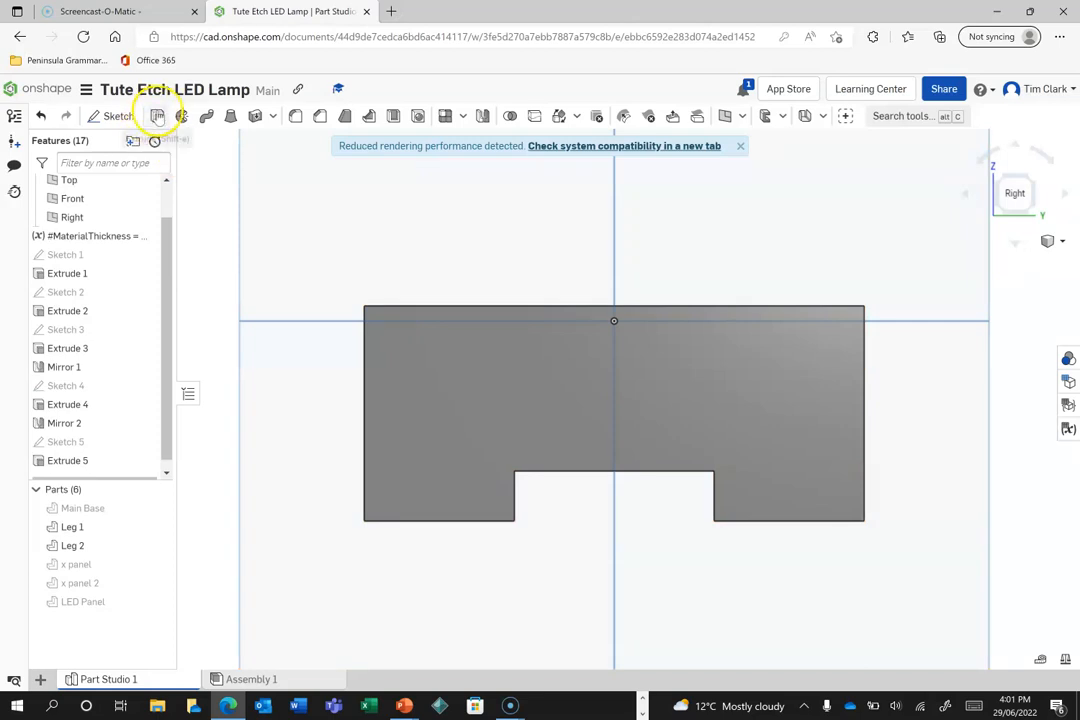
{"action": "left_click", "coordinate": [97, 117]}
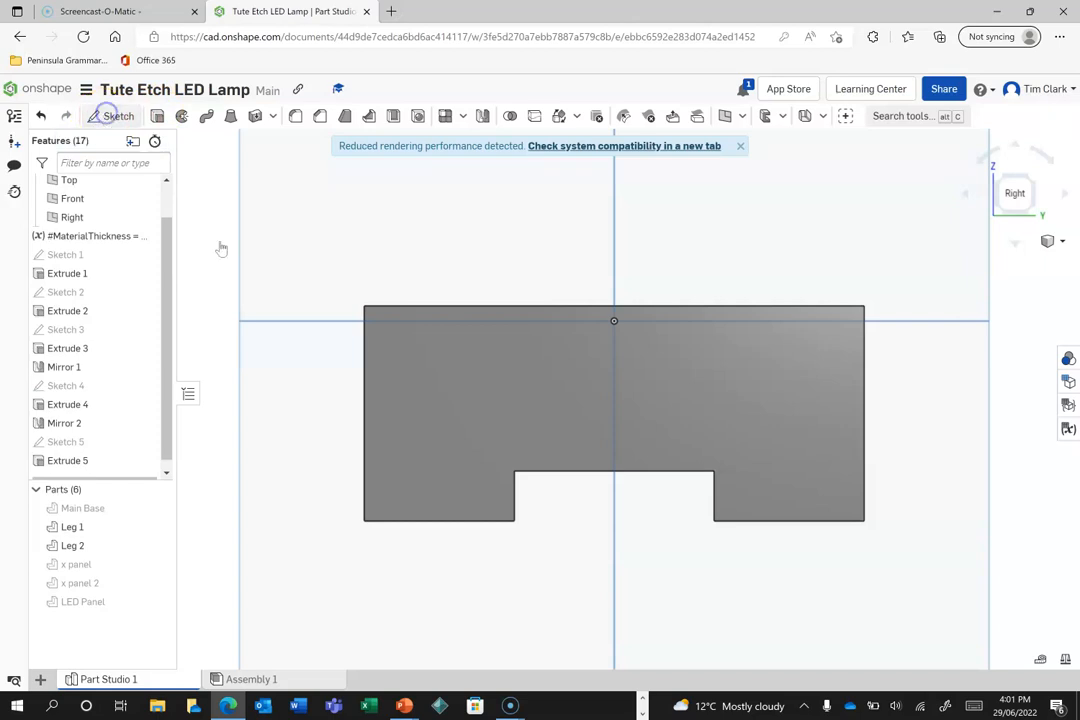
{"action": "left_click", "coordinate": [499, 412]}
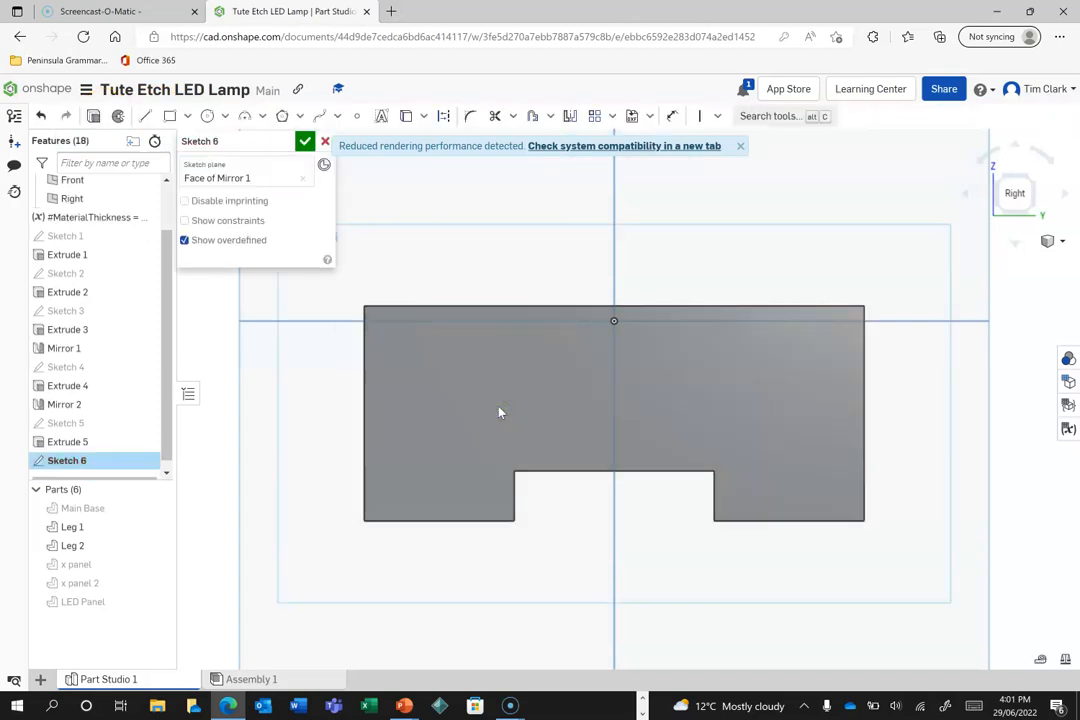
{"action": "left_click", "coordinate": [169, 117]}
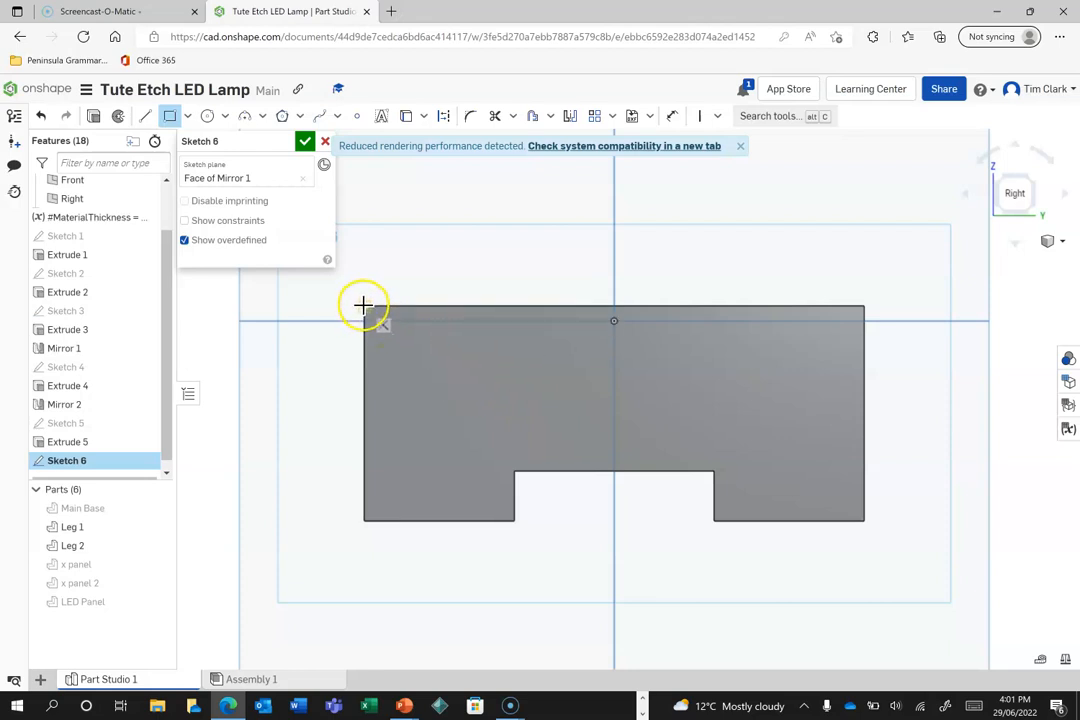
{"action": "left_click", "coordinate": [363, 306]}
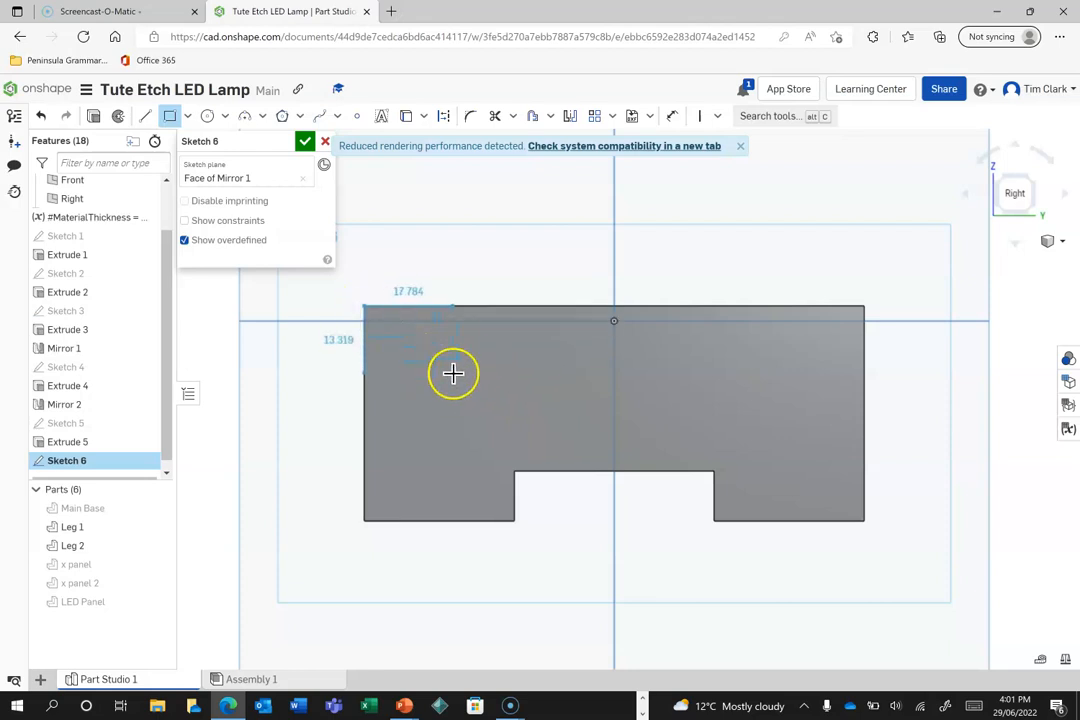
{"action": "left_click", "coordinate": [440, 383]}
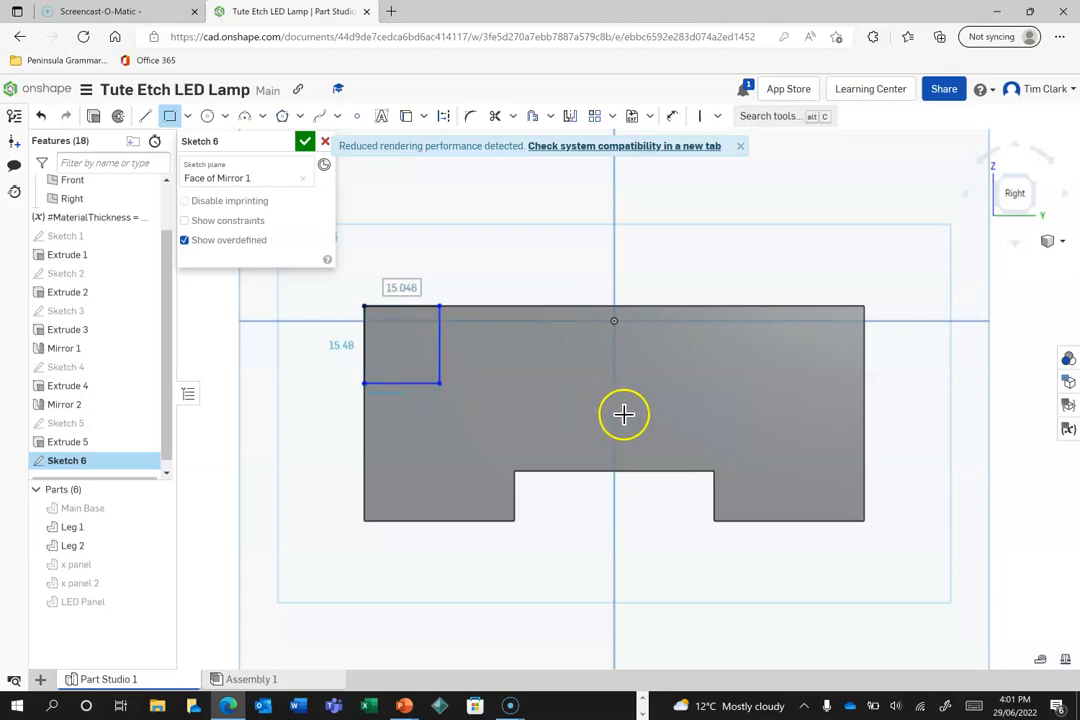
Sketch rectangles about 17 by 12 mm at the leg's upper right corner and about 16 by 9.7 mm near the upper edge's middle.
{"action": "left_click", "coordinate": [864, 307]}
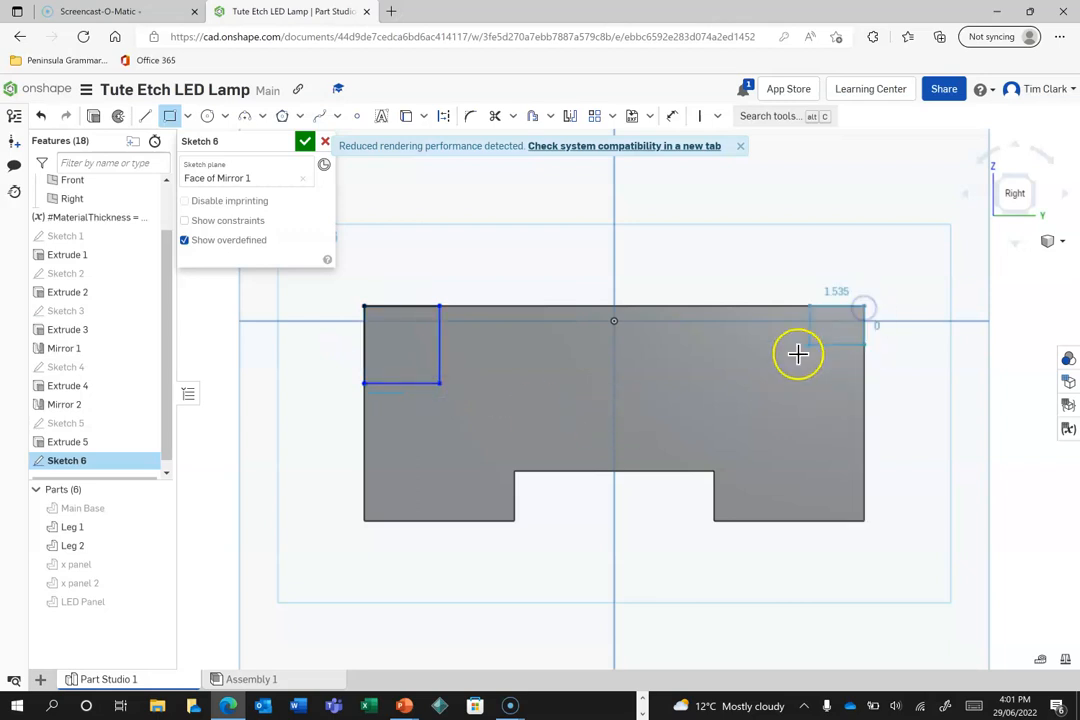
{"action": "left_click", "coordinate": [779, 366]}
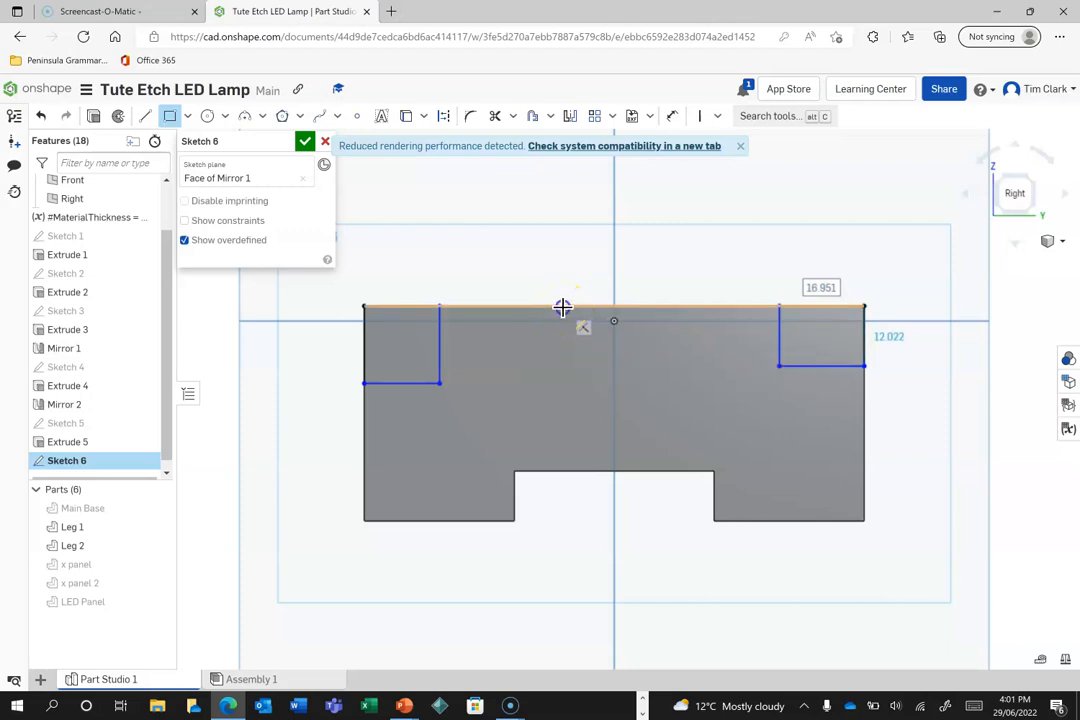
{"action": "left_click_drag", "start_coordinate": [563, 307], "coordinate": [642, 353]}
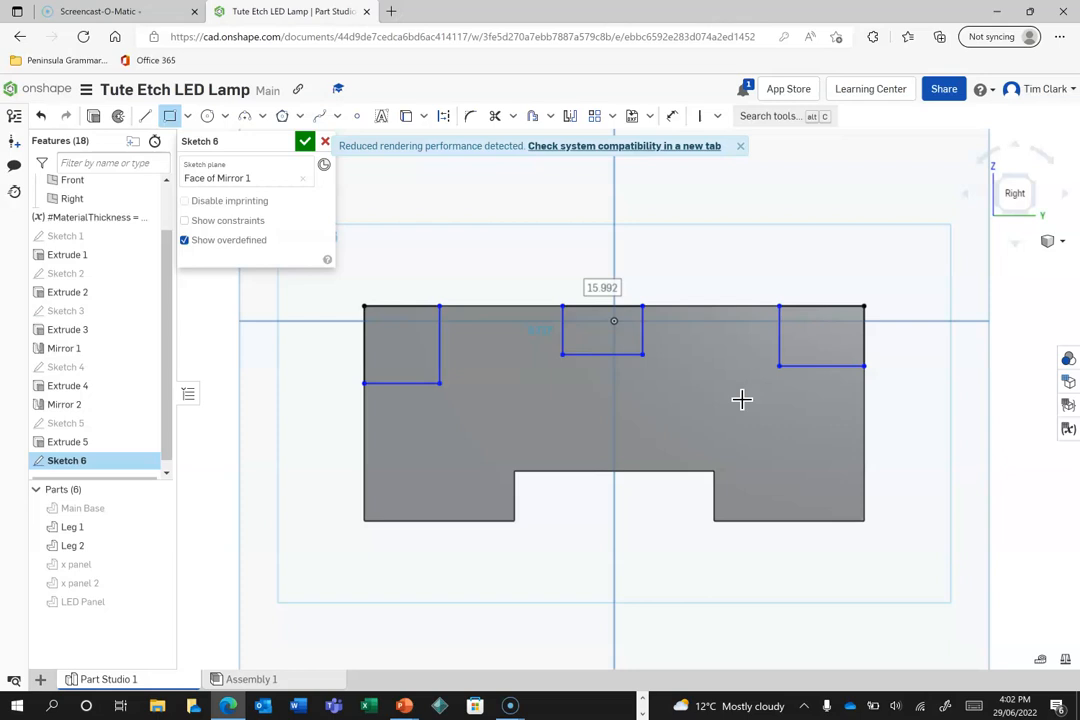
{"action": "left_click", "coordinate": [680, 385]}
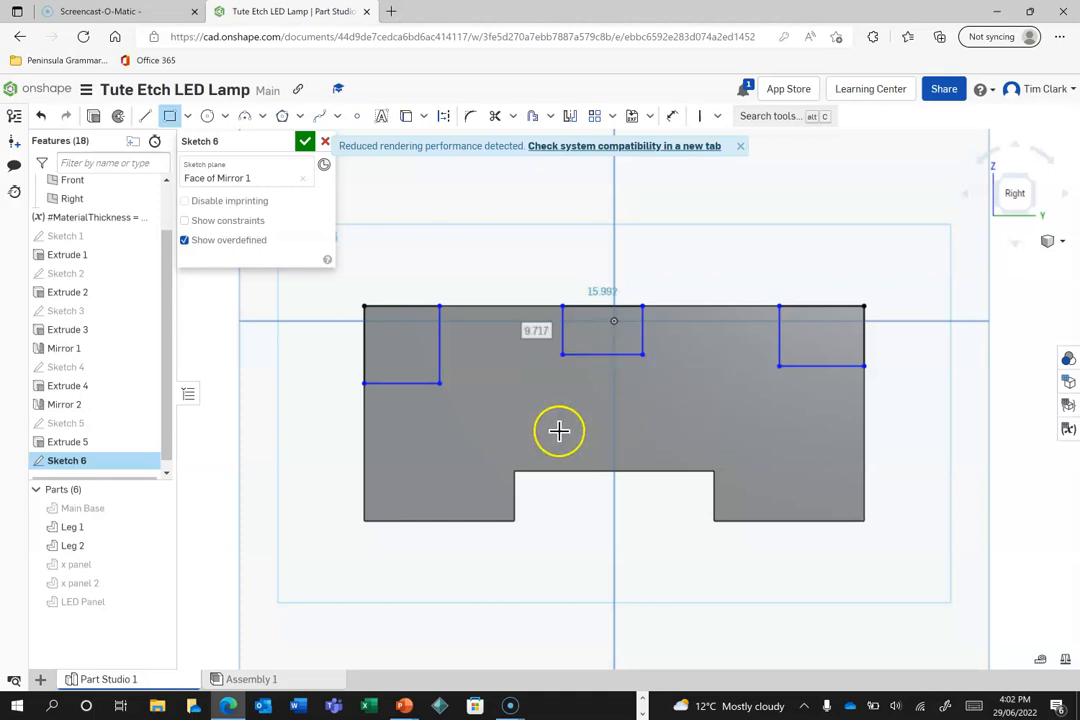
Dimension the middle rectangle's width to 20 mm.
{"action": "left_click", "coordinate": [671, 116]}
{"action": "left_click", "coordinate": [622, 354]}
{"action": "left_click", "coordinate": [591, 393]}
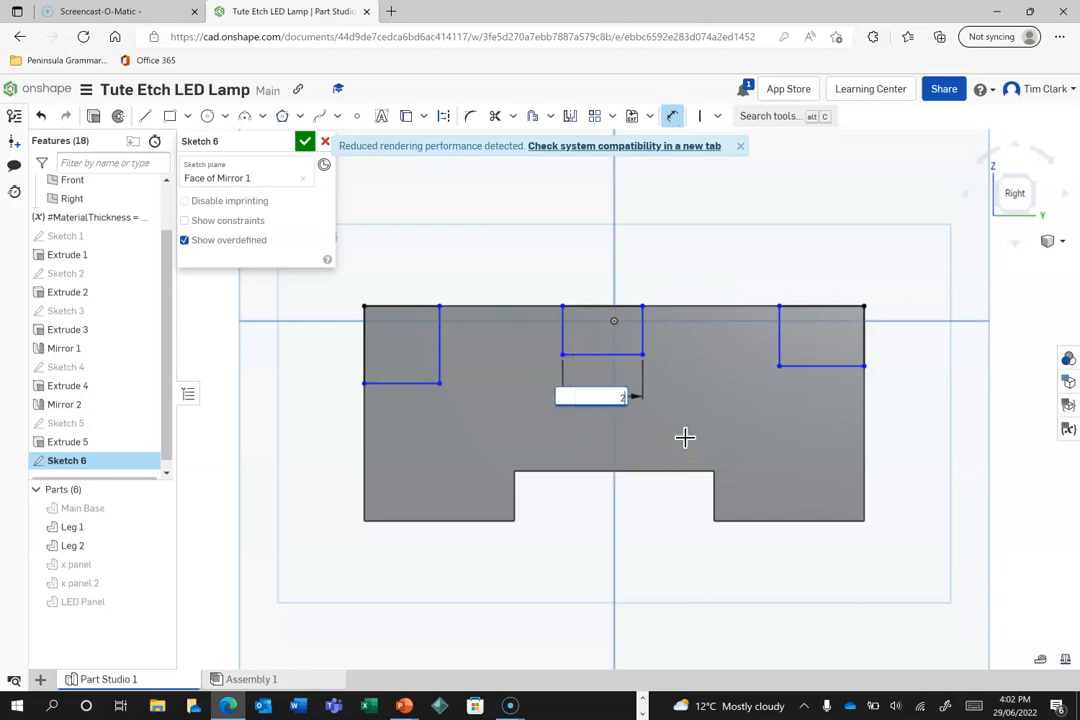
{"action": "type", "text": "20"}
{"action": "key", "text": "Return"}
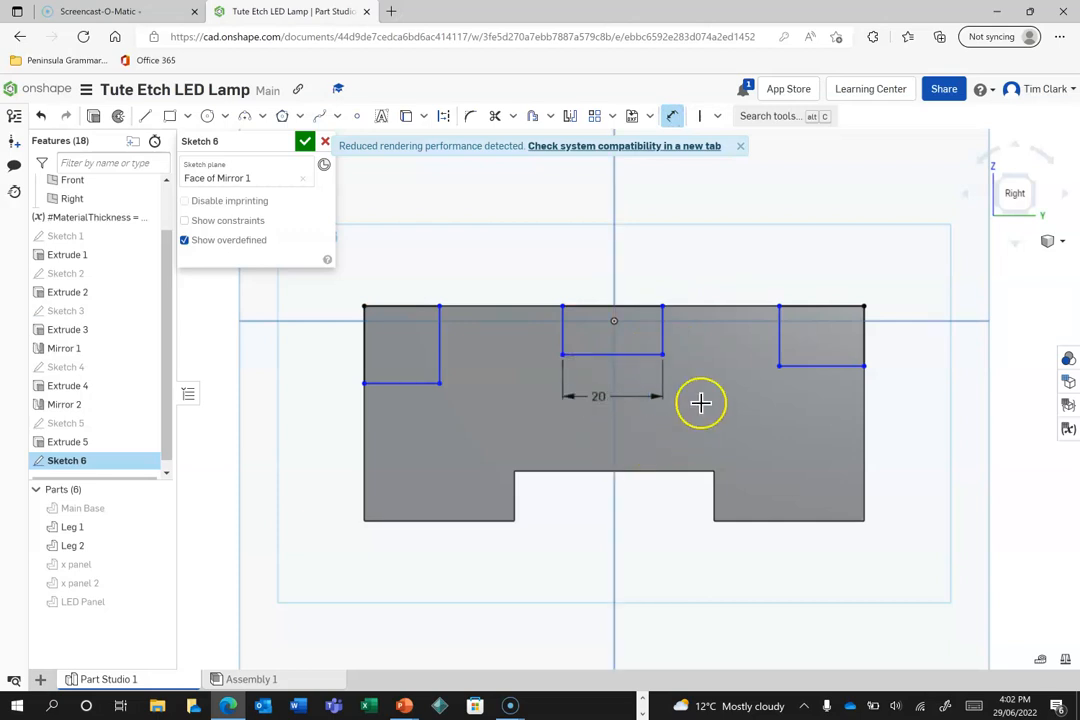
Apply Equal constraints so both corner rectangles match the middle rectangle's width.
{"action": "left_click", "coordinate": [717, 117]}
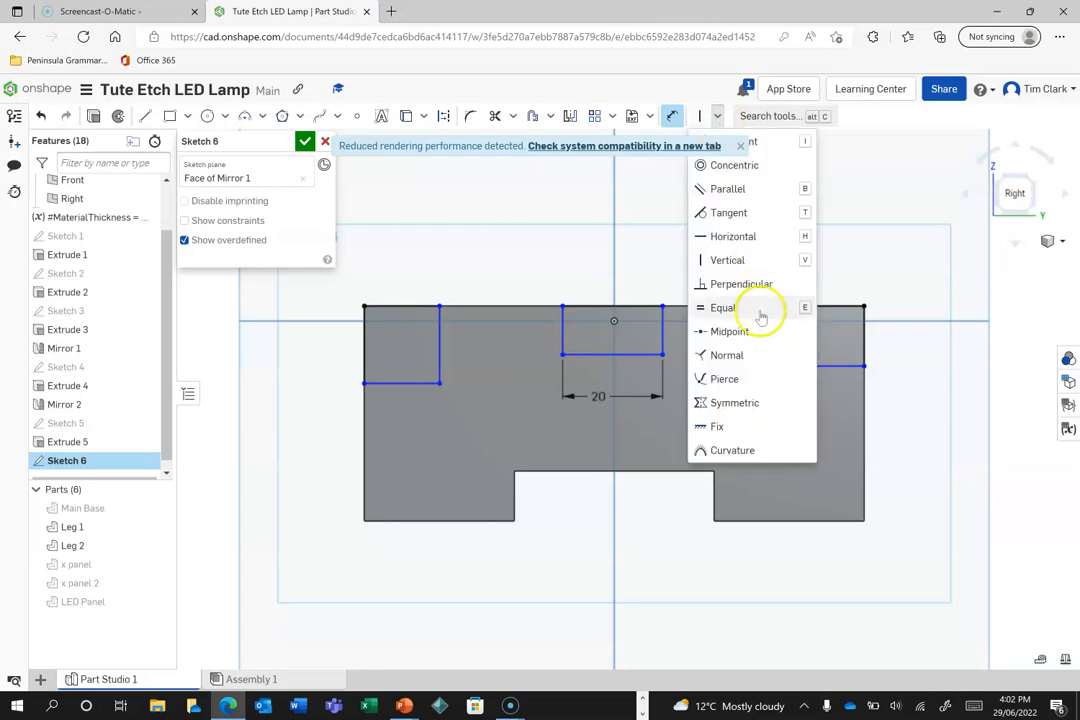
{"action": "left_click", "coordinate": [723, 308]}
{"action": "left_click", "coordinate": [639, 354]}
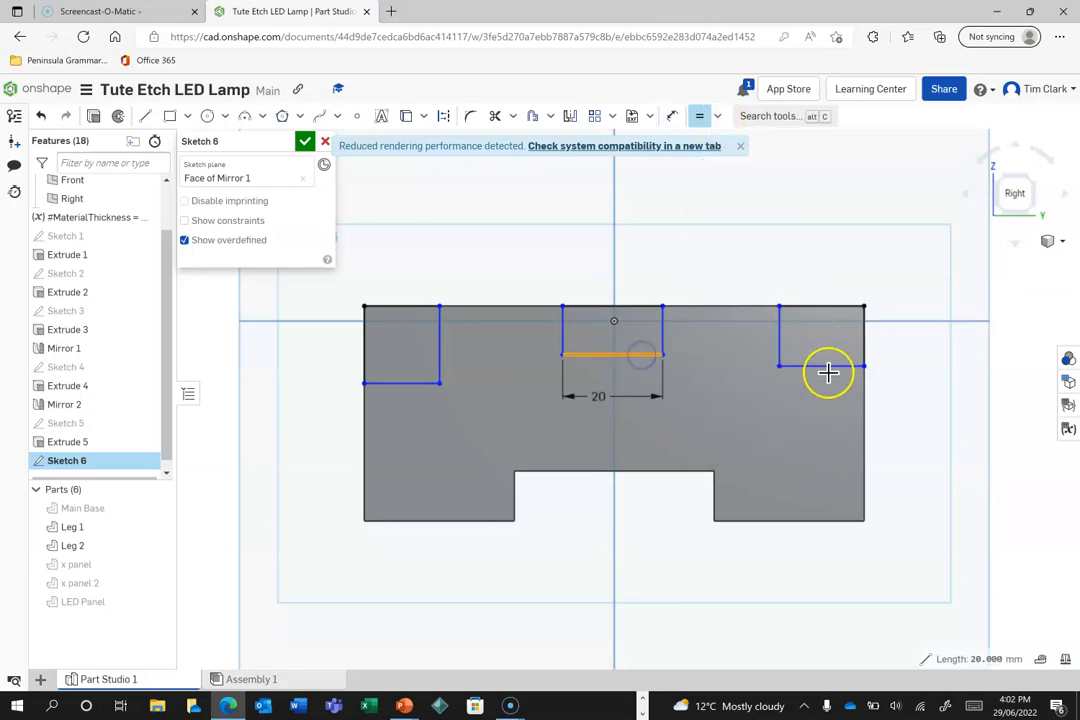
{"action": "left_click", "coordinate": [822, 367]}
{"action": "left_click", "coordinate": [417, 385]}
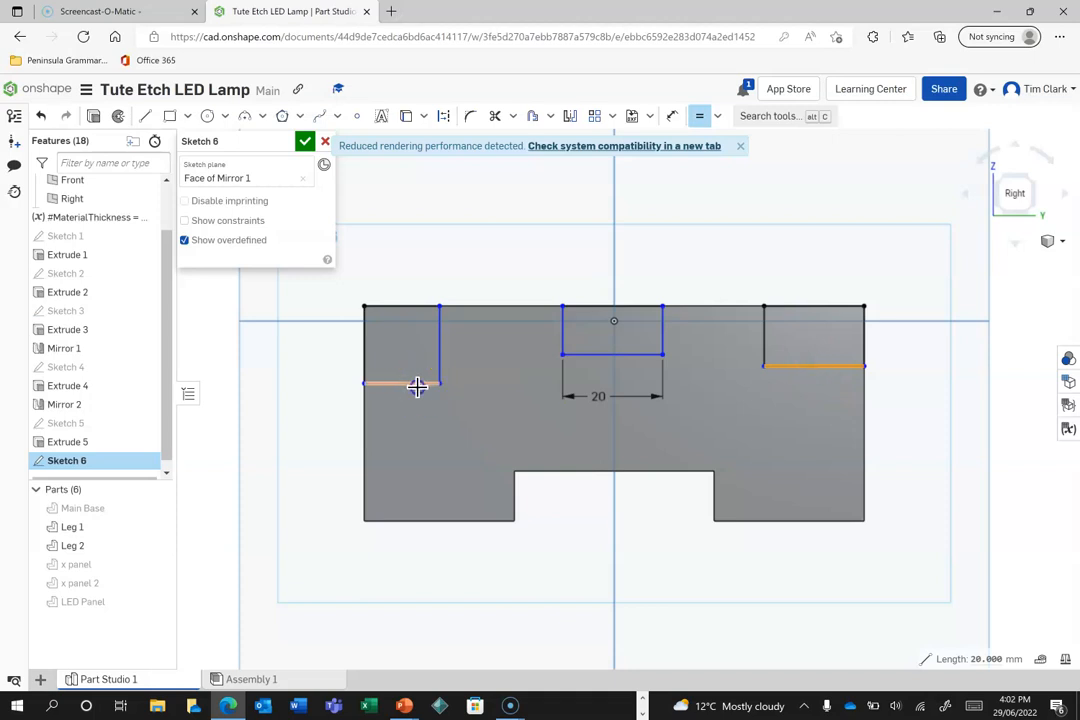
{"action": "left_click", "coordinate": [485, 503]}
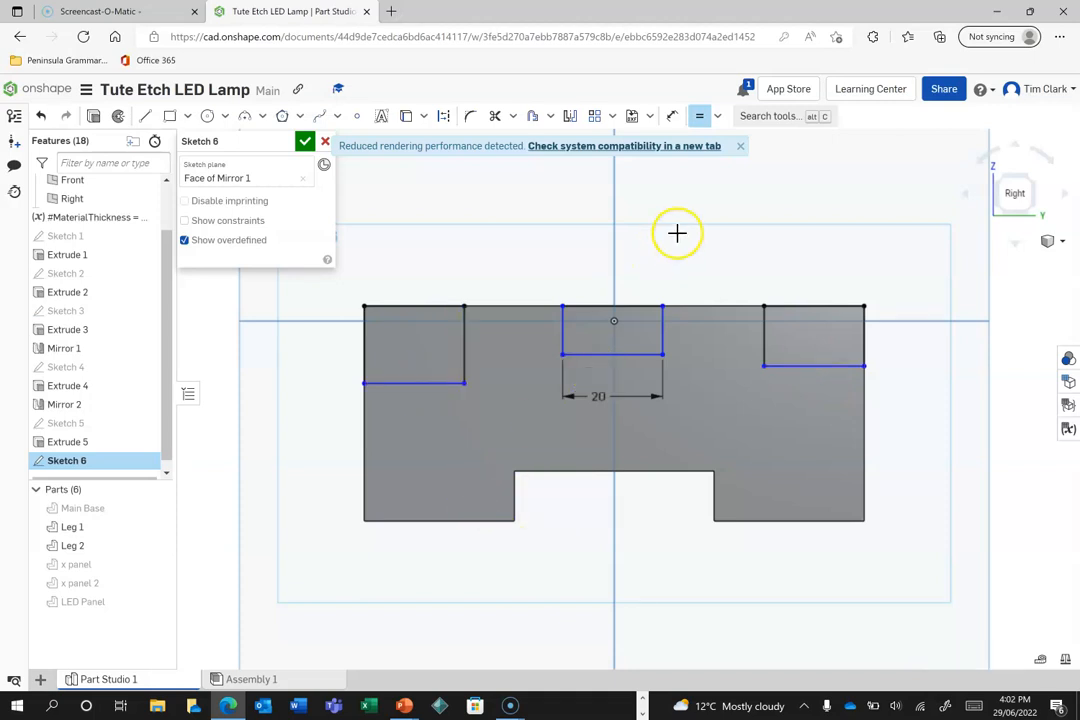
Apply a Midpoint constraint that centres the middle rectangle's lower edge on the origin.
{"action": "left_click", "coordinate": [718, 117]}
{"action": "left_click", "coordinate": [728, 331]}
{"action": "left_click", "coordinate": [629, 354]}
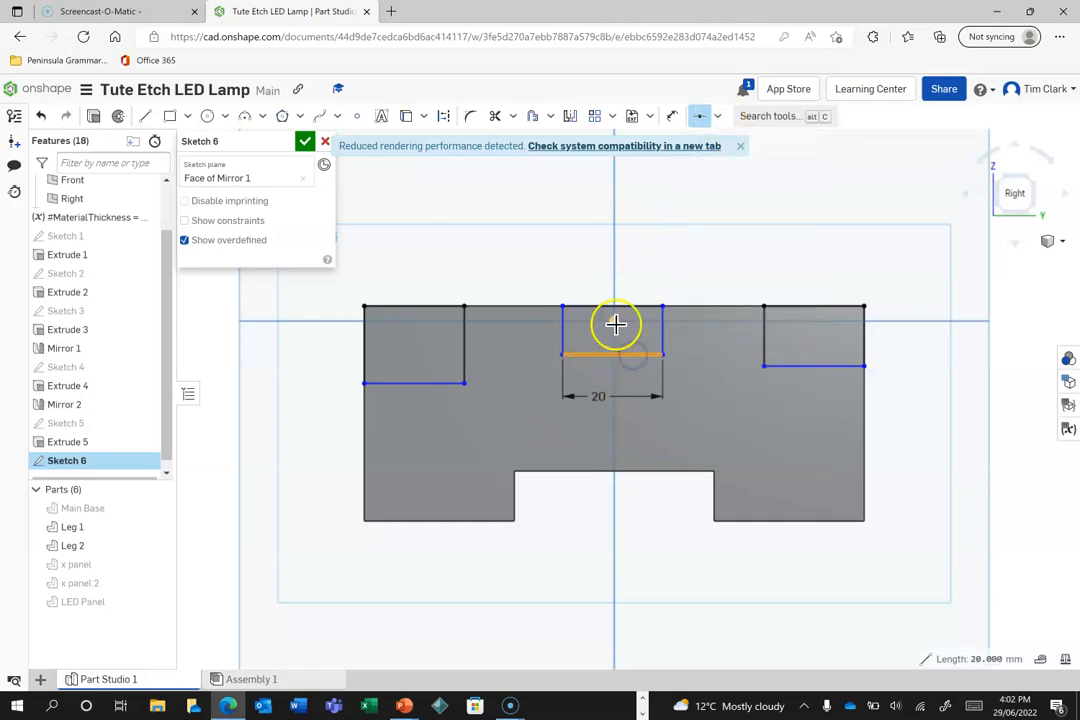
{"action": "left_click", "coordinate": [614, 321]}
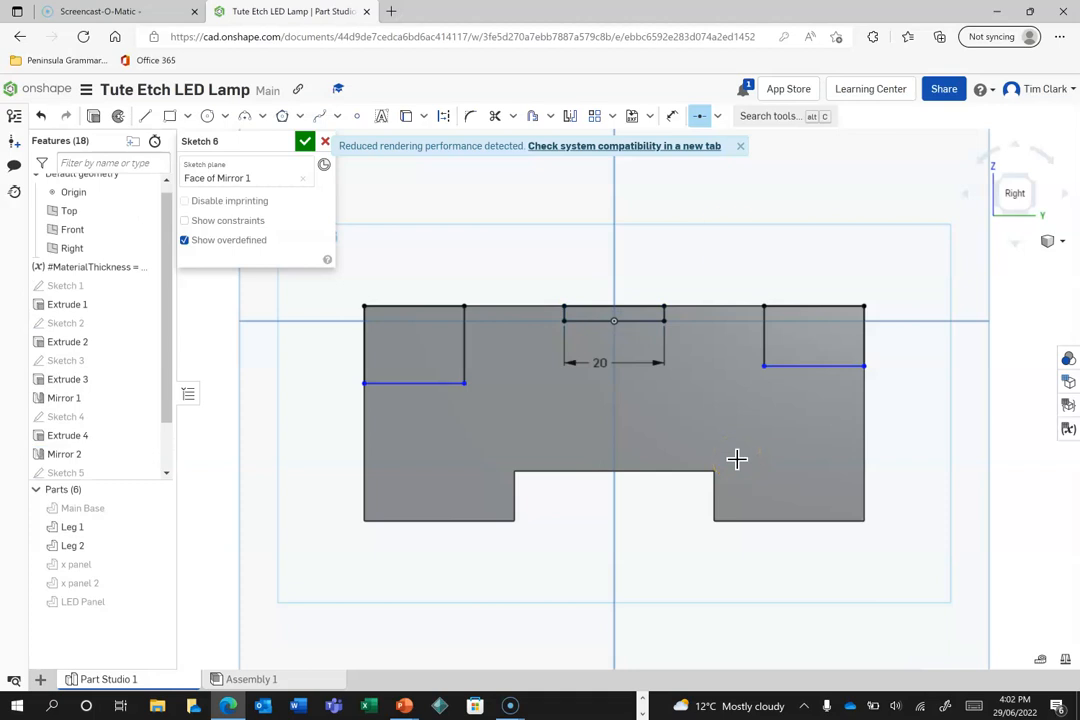
Constrain both corner rectangles' lower inner corners horizontal to the middle rectangle's lower corners and finish the sketch.
{"action": "left_click", "coordinate": [718, 117]}
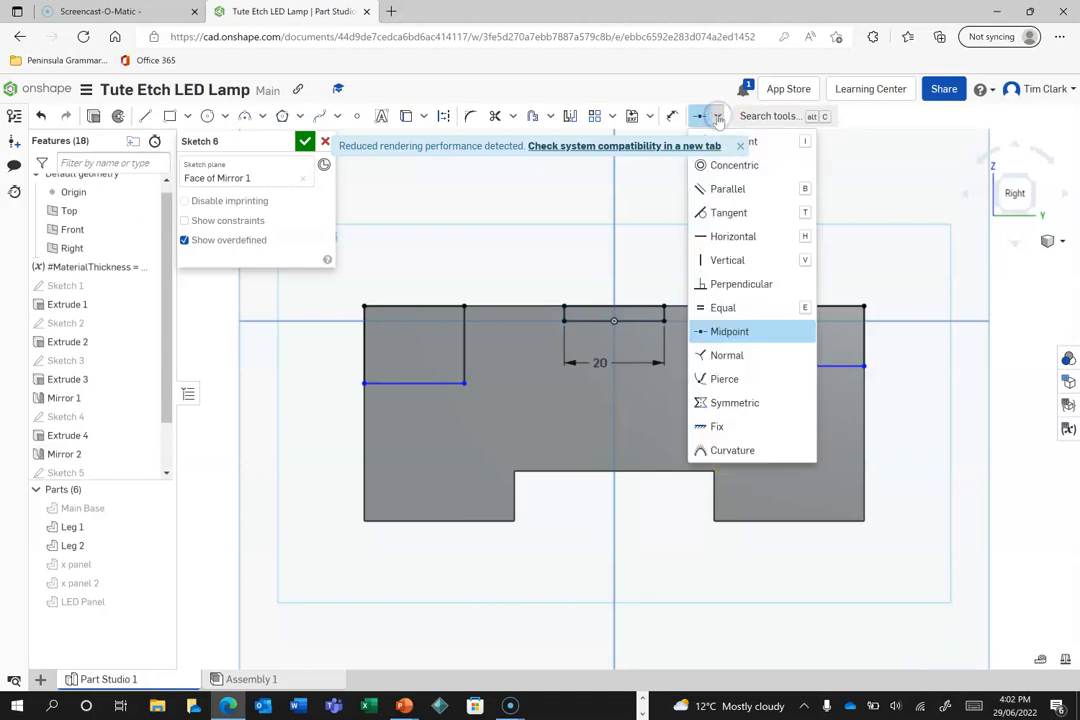
{"action": "left_click", "coordinate": [712, 236]}
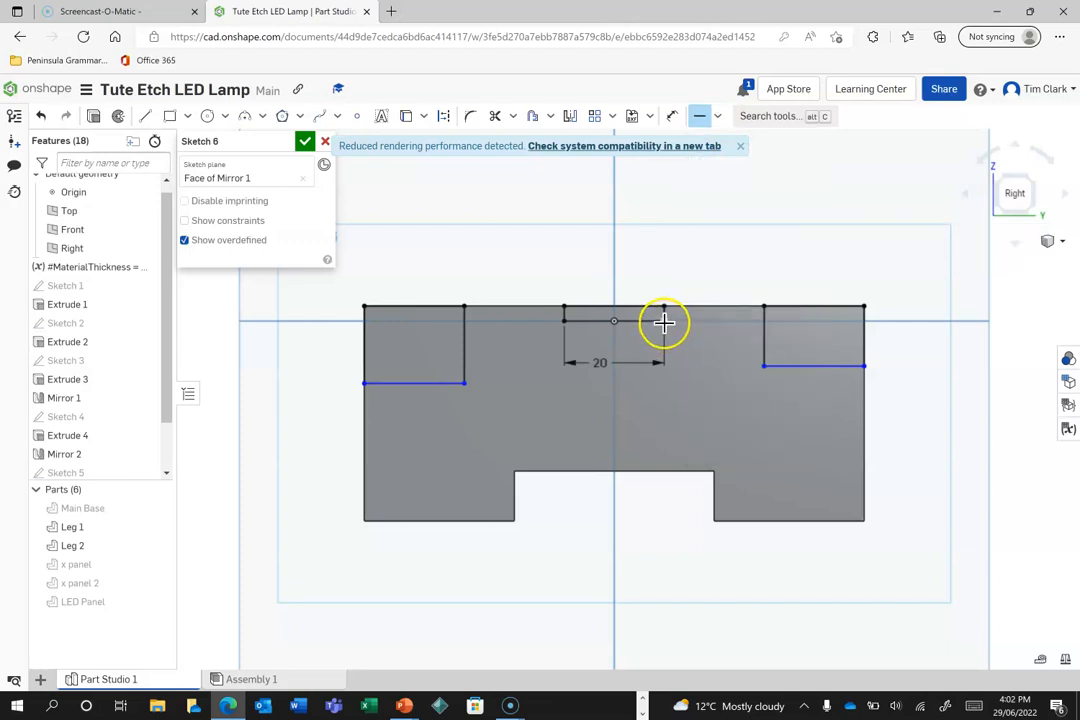
{"action": "left_click", "coordinate": [664, 321]}
{"action": "left_click", "coordinate": [764, 366]}
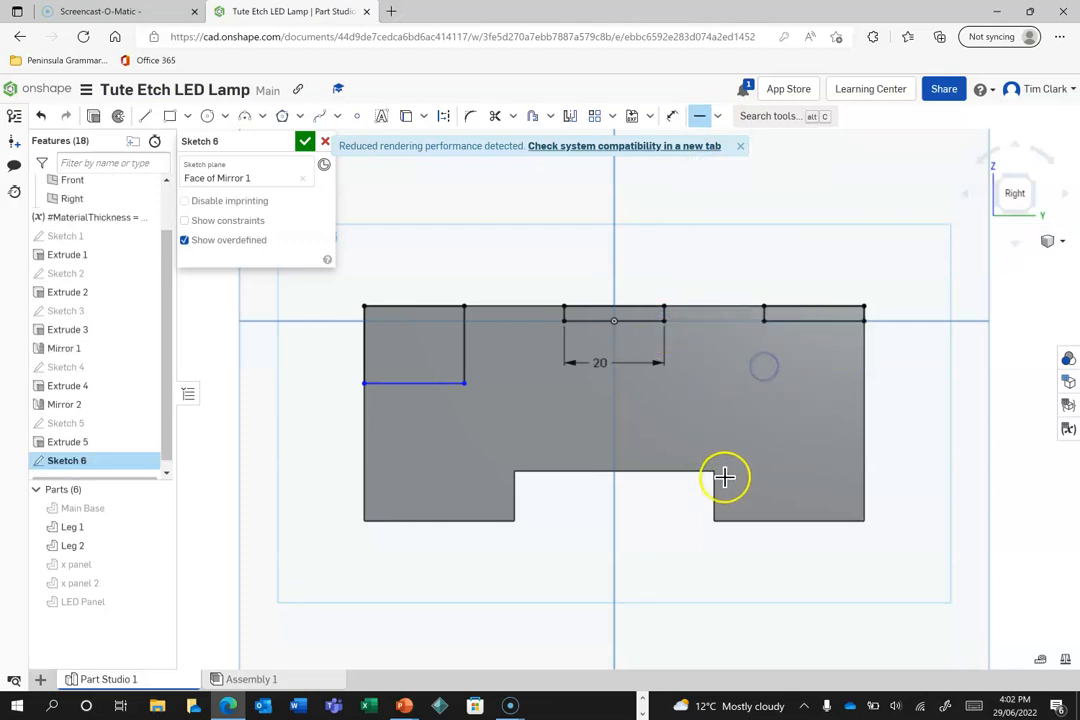
{"action": "left_click", "coordinate": [563, 321]}
{"action": "left_click", "coordinate": [465, 386]}
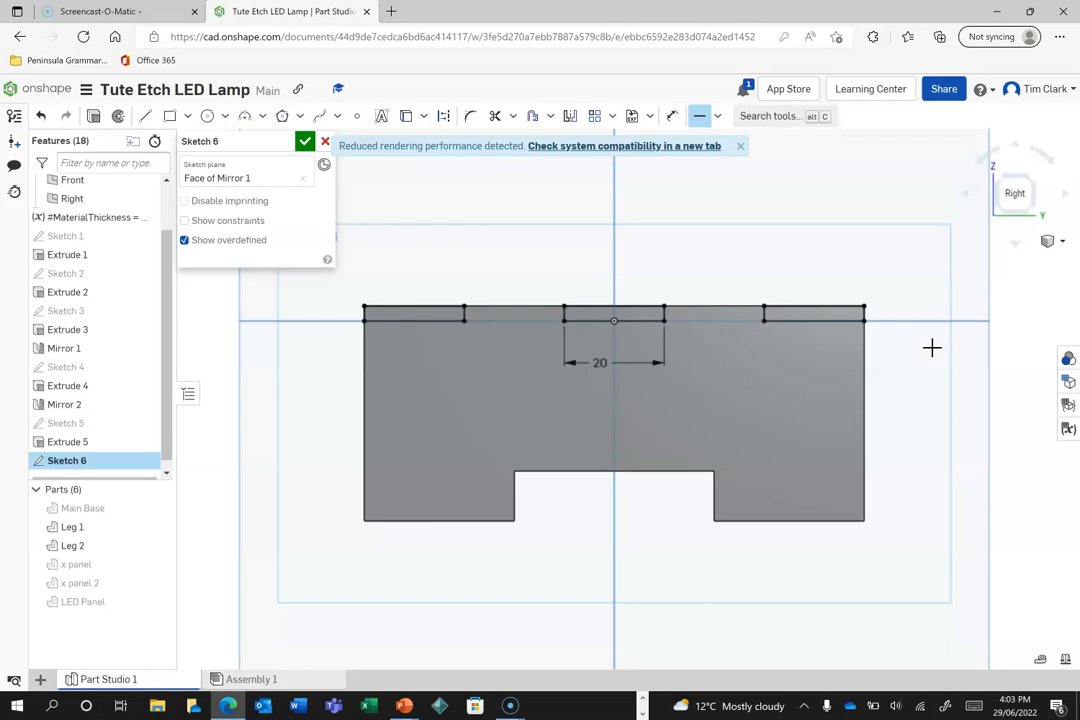
{"action": "left_click", "coordinate": [1003, 180]}
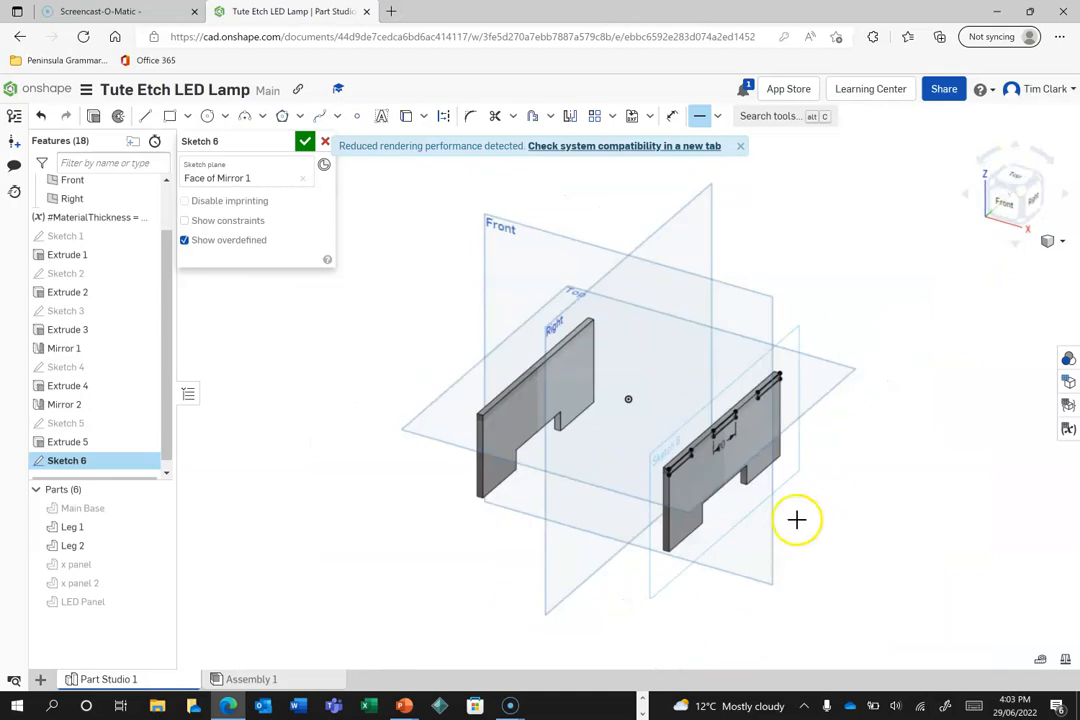
{"action": "scroll", "coordinate": [789, 468], "scroll_direction": "up", "scroll_amount": 3}
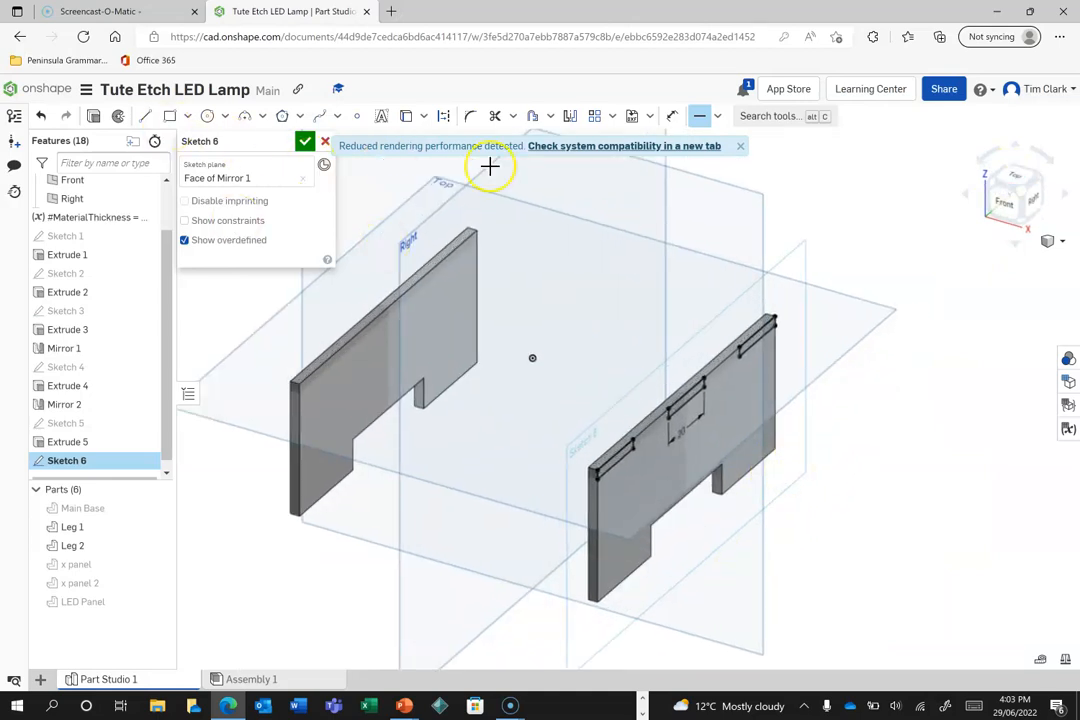
{"action": "left_click", "coordinate": [304, 141]}
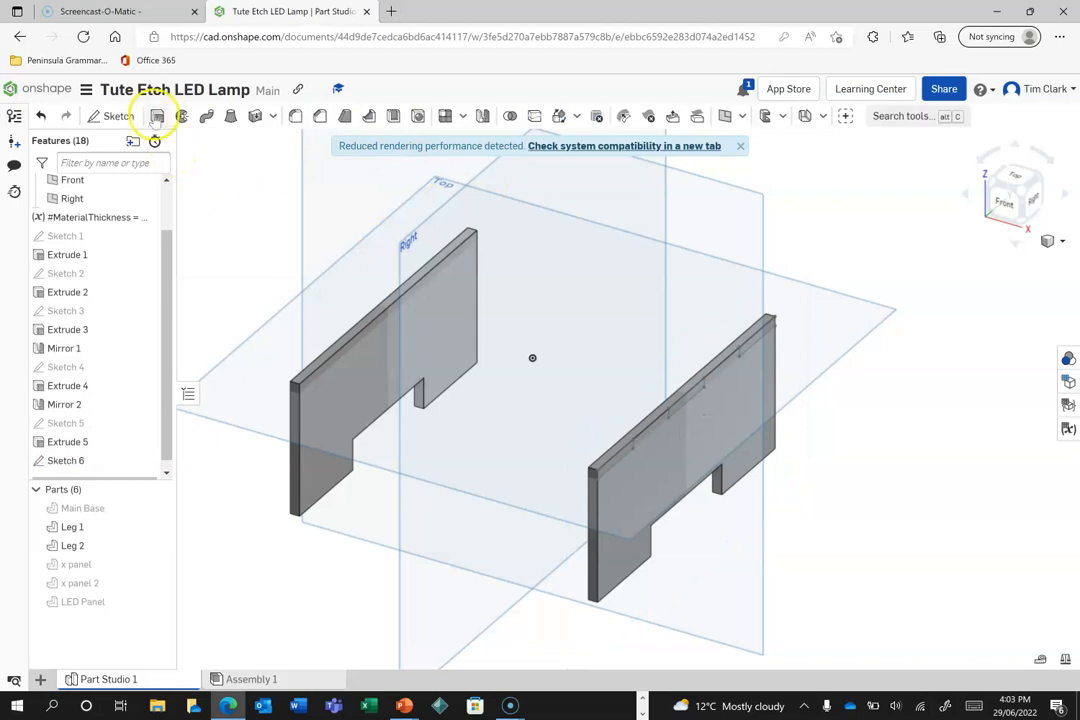
Extrude the three sketched rectangles with the Up to face end type, ending at Leg 1's outer face.
{"action": "left_click", "coordinate": [158, 117]}
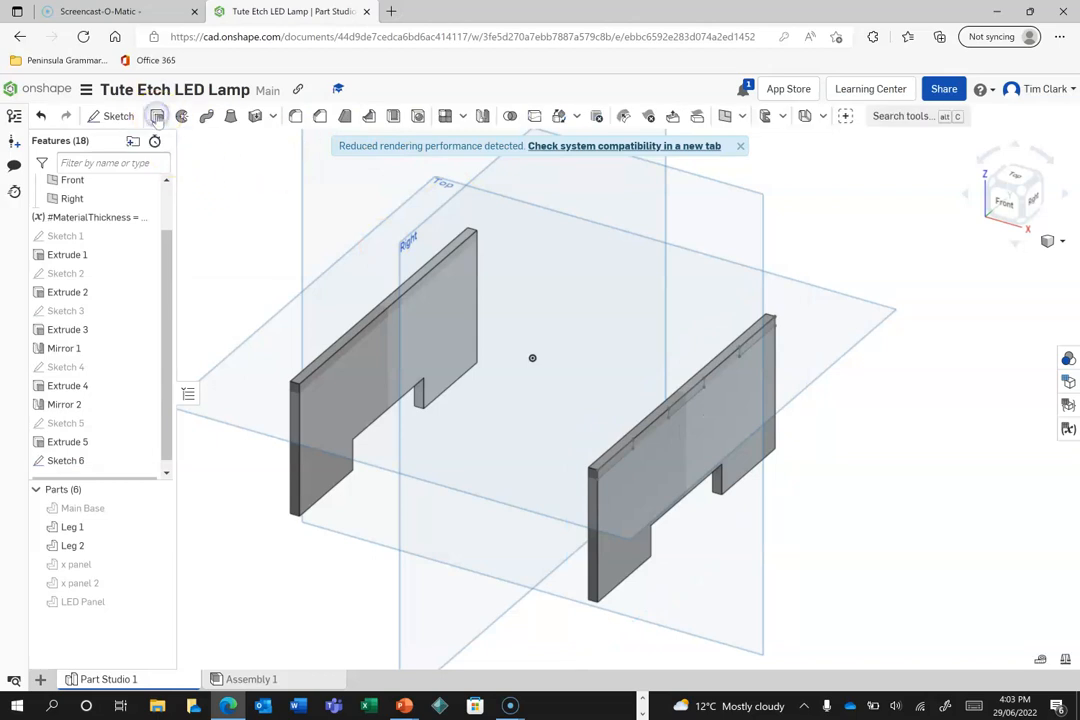
{"action": "left_click", "coordinate": [614, 463]}
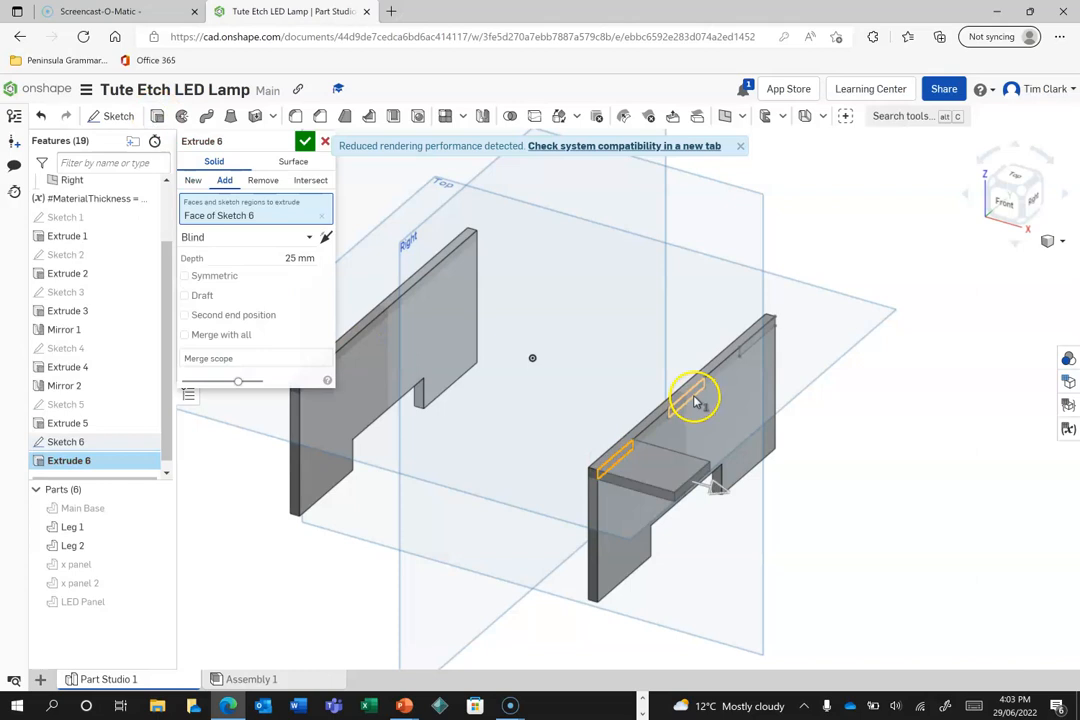
{"action": "left_click", "coordinate": [695, 396]}
{"action": "left_click", "coordinate": [759, 342]}
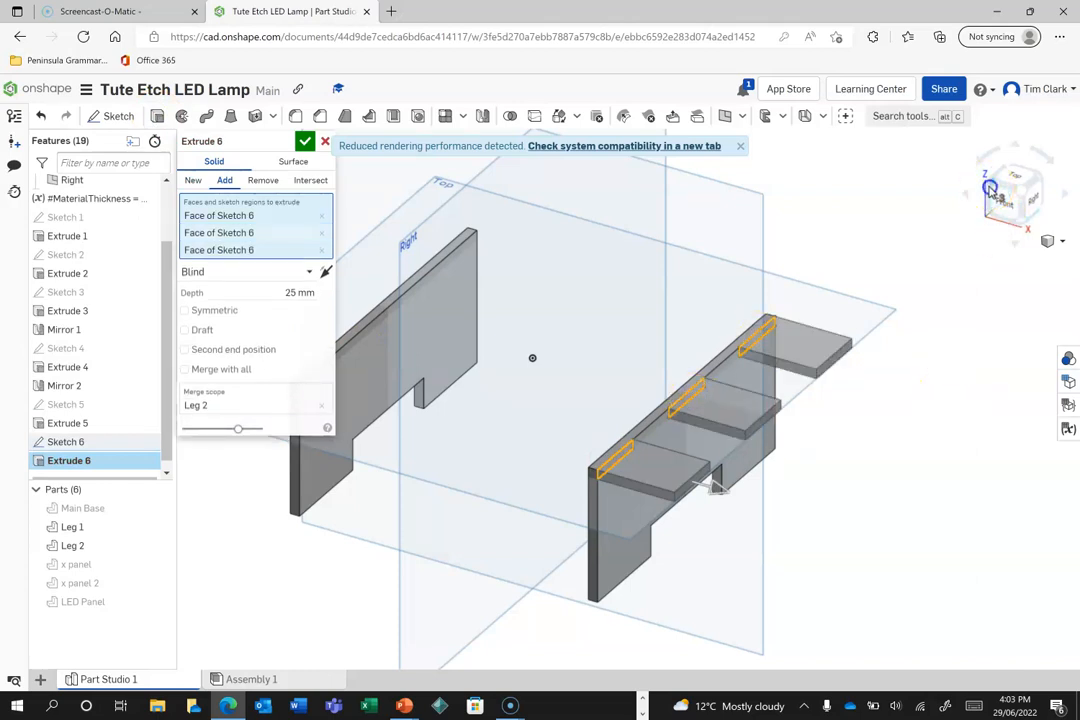
{"action": "left_click", "coordinate": [1002, 205]}
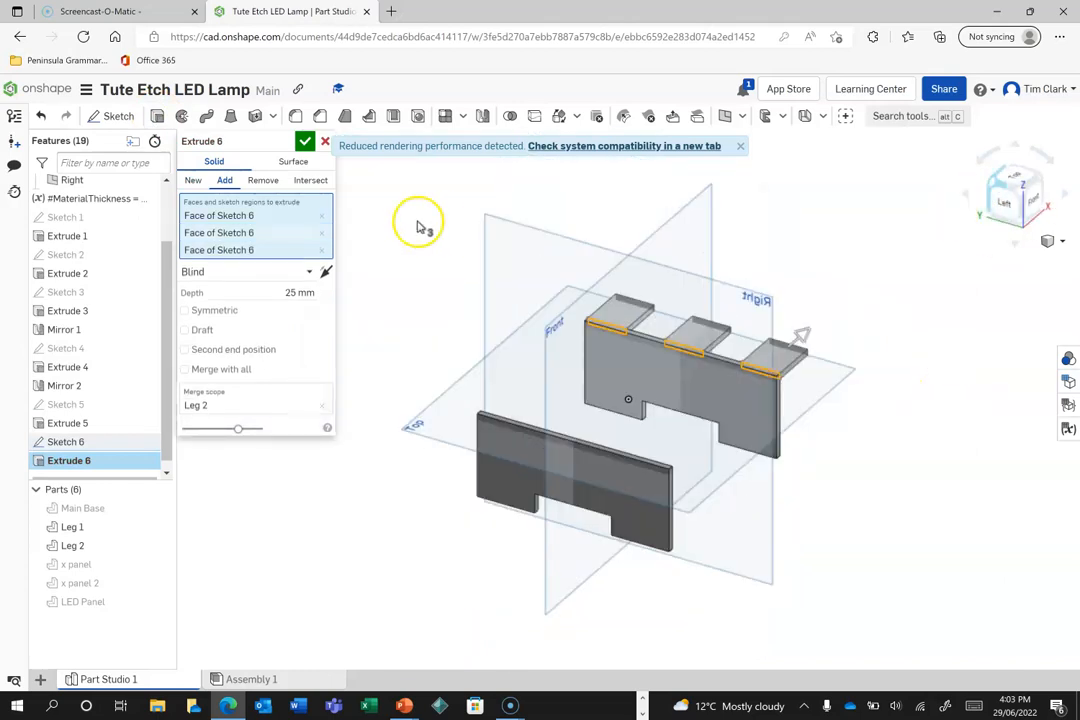
{"action": "left_click", "coordinate": [311, 271]}
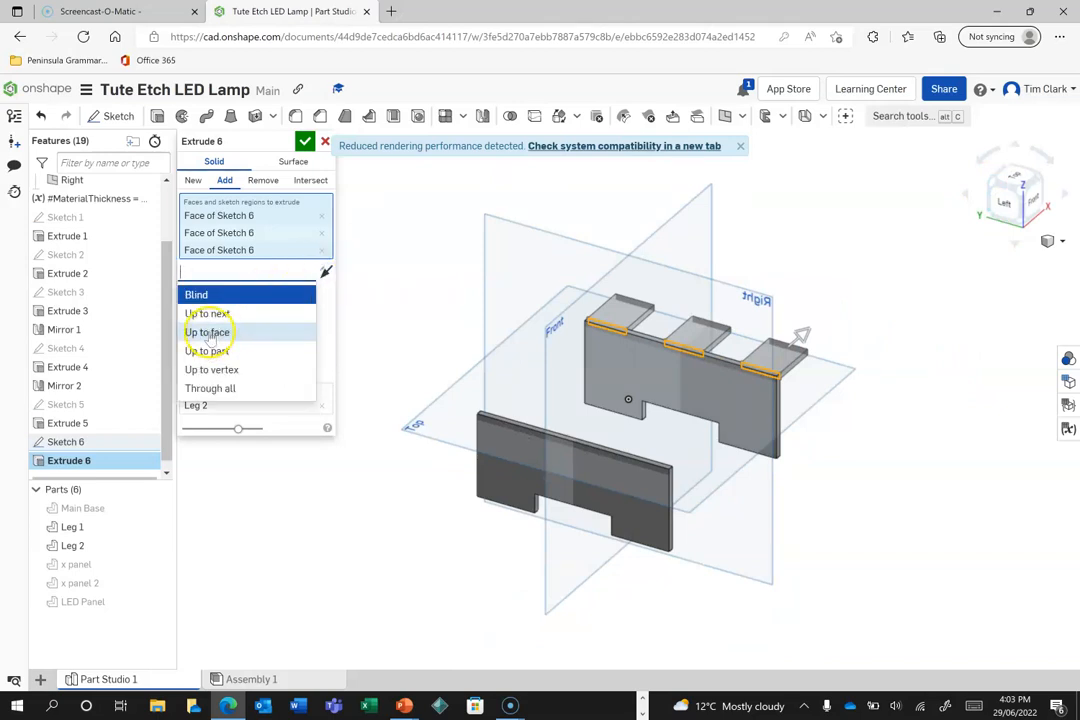
{"action": "left_click", "coordinate": [200, 332]}
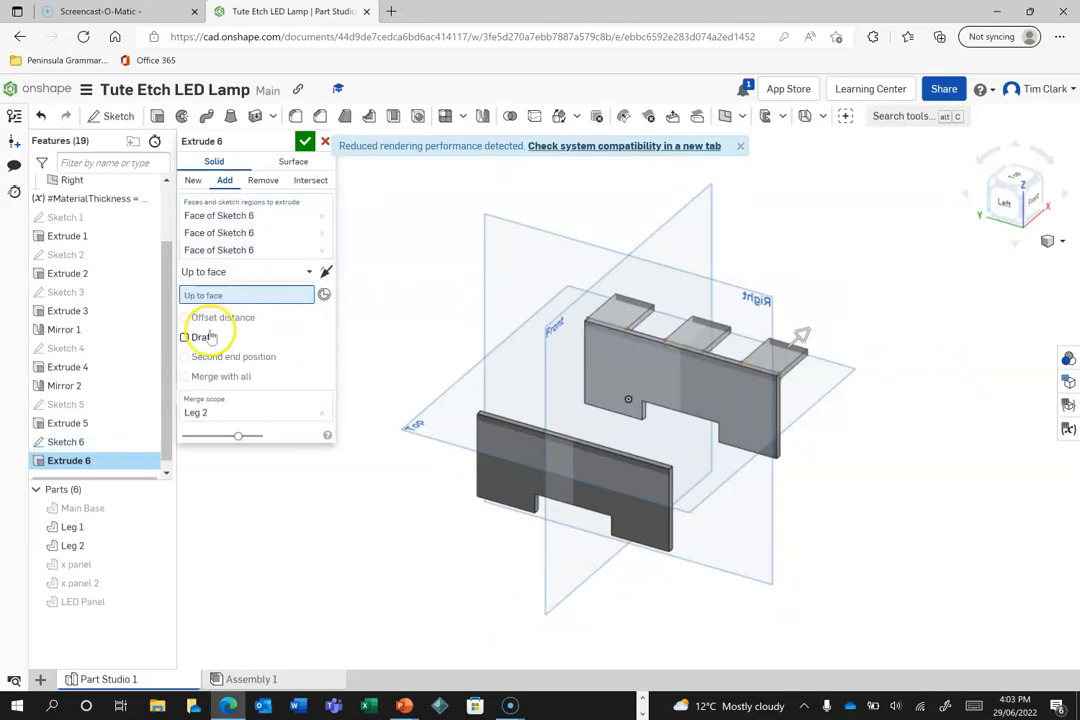
{"action": "left_click", "coordinate": [503, 492]}
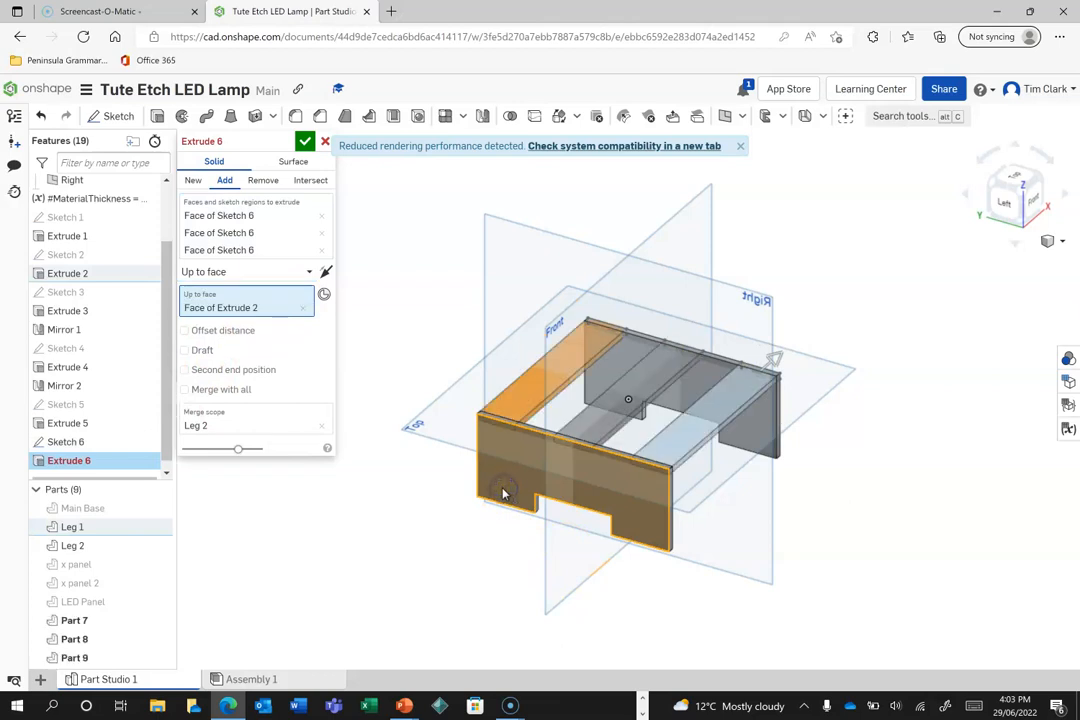
Change the extrusion to Remove with Leg 2 and Leg 1 as merge scope, and accept the cut.
{"action": "left_click", "coordinate": [262, 181]}
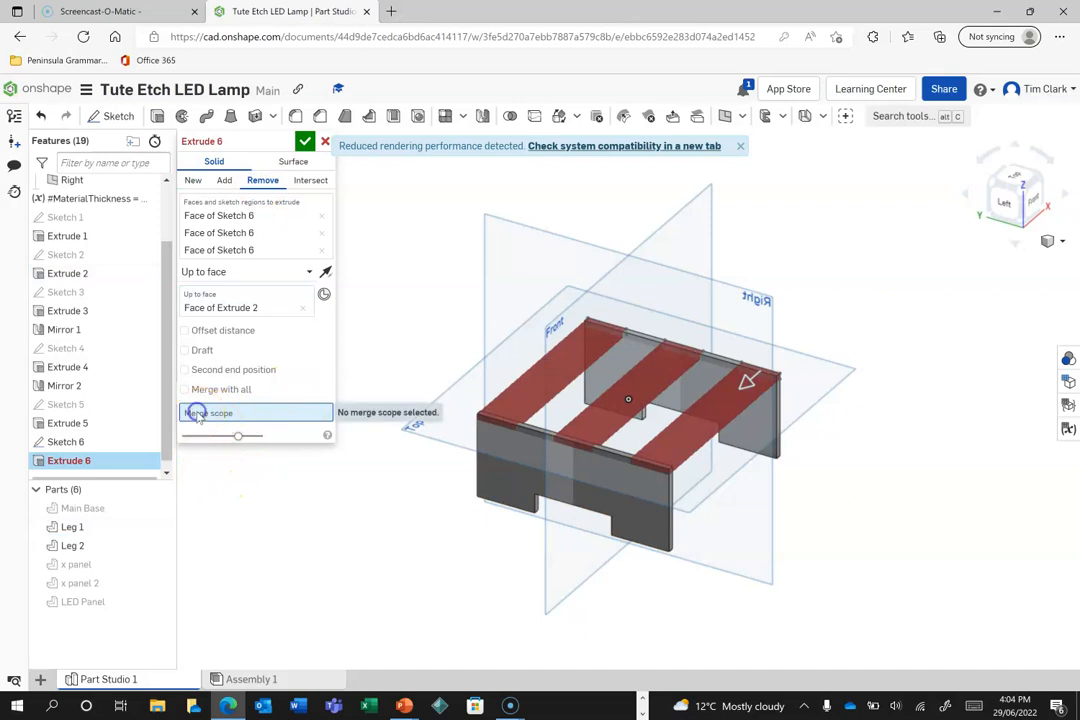
{"action": "left_click", "coordinate": [768, 425]}
{"action": "left_click", "coordinate": [655, 537]}
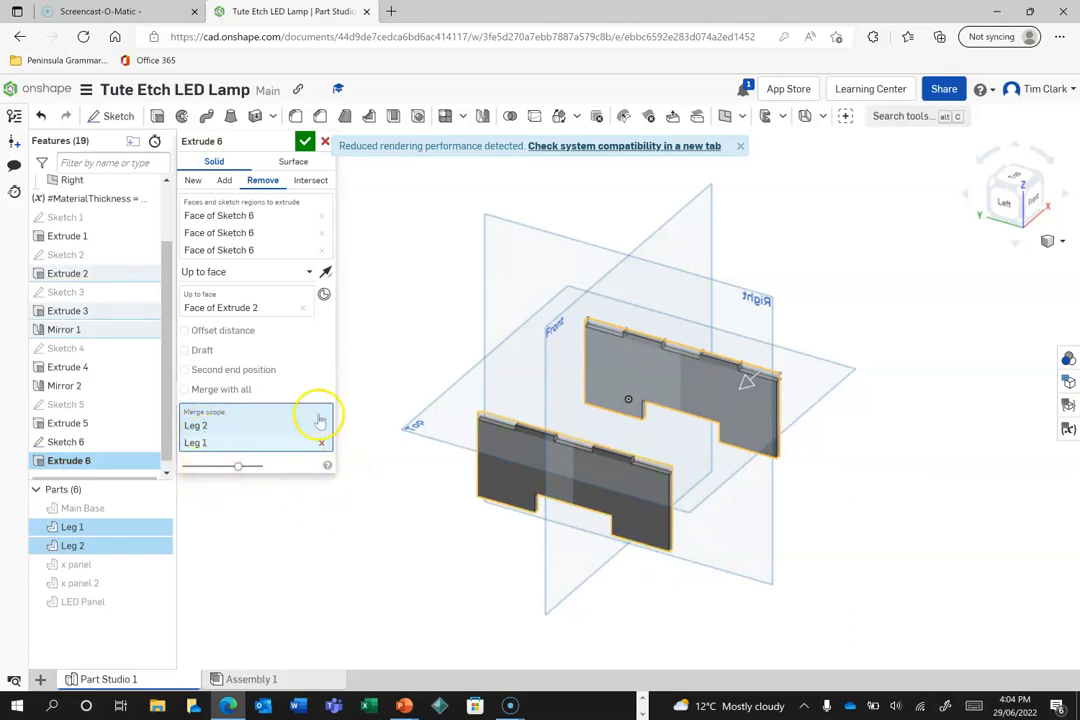
{"action": "left_click", "coordinate": [513, 475]}
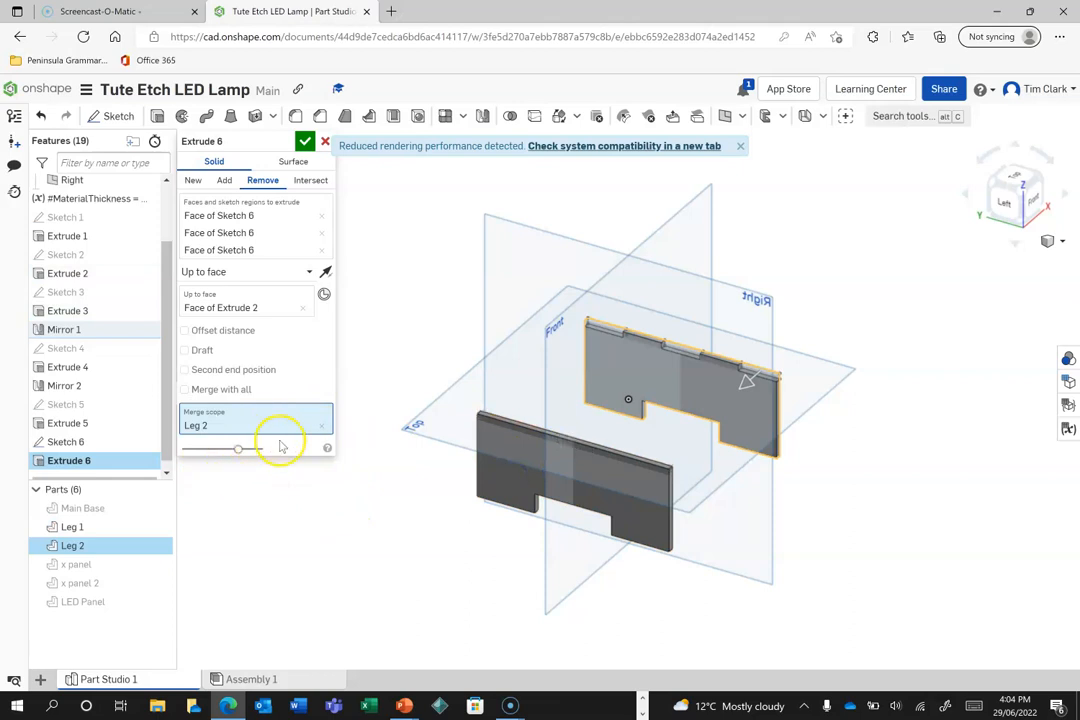
{"action": "left_click", "coordinate": [519, 494]}
{"action": "left_click", "coordinate": [215, 443]}
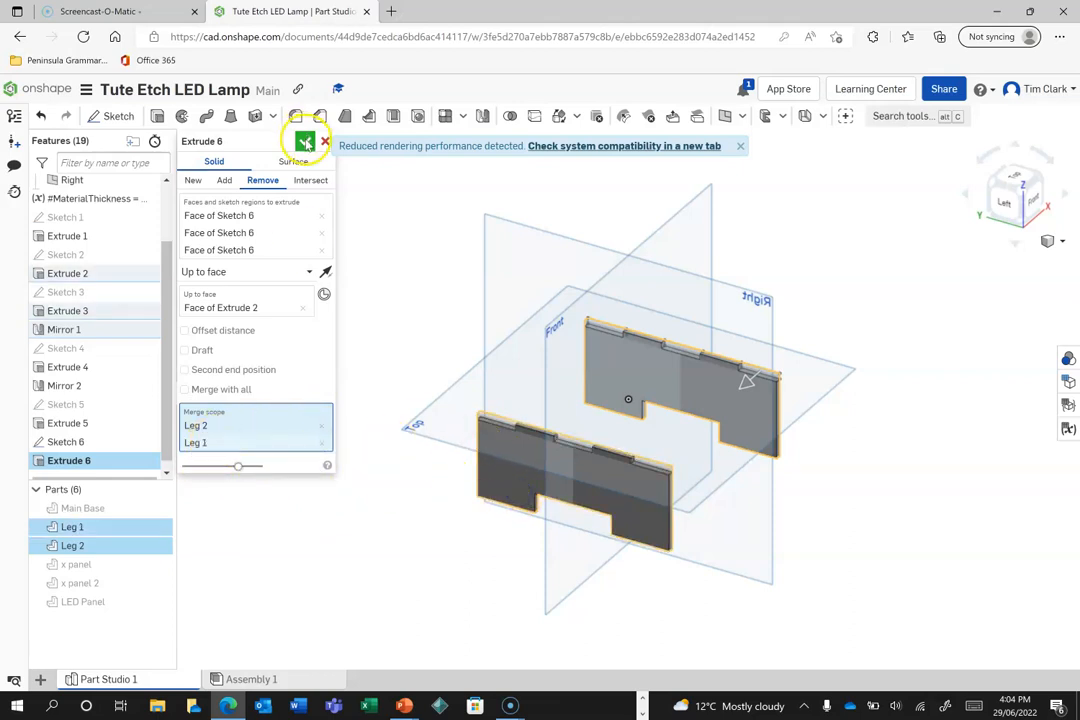
{"action": "left_click", "coordinate": [305, 143]}
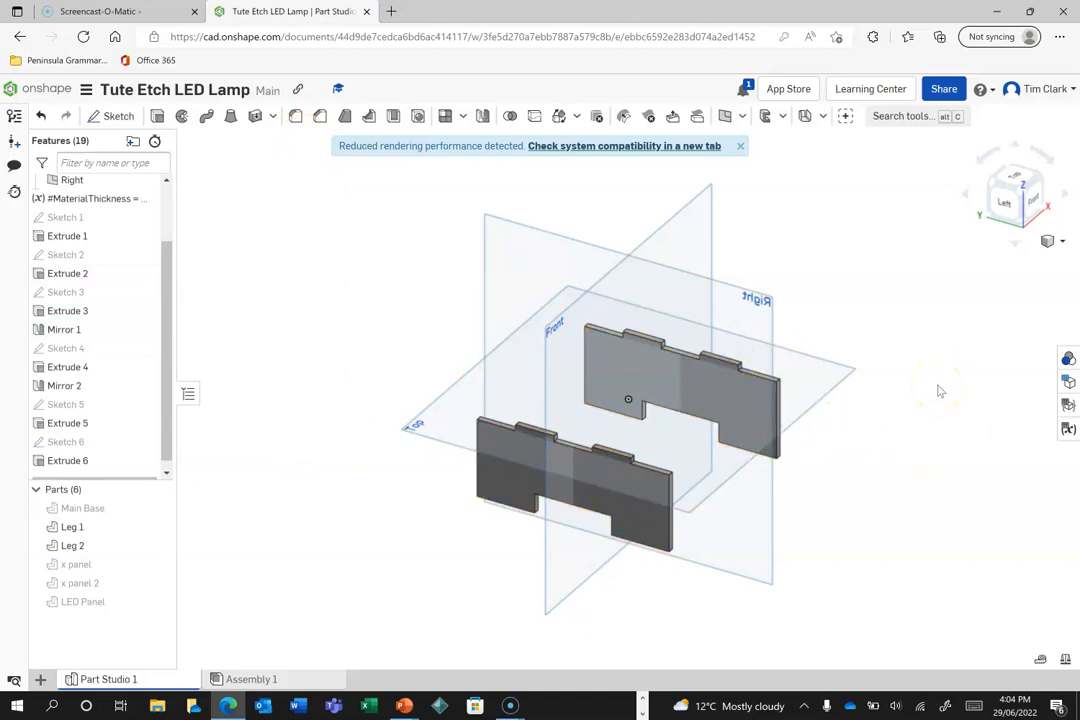
Hide Leg 1 and Leg 2, and show x panel and x panel 2.
{"action": "left_click", "coordinate": [158, 526]}
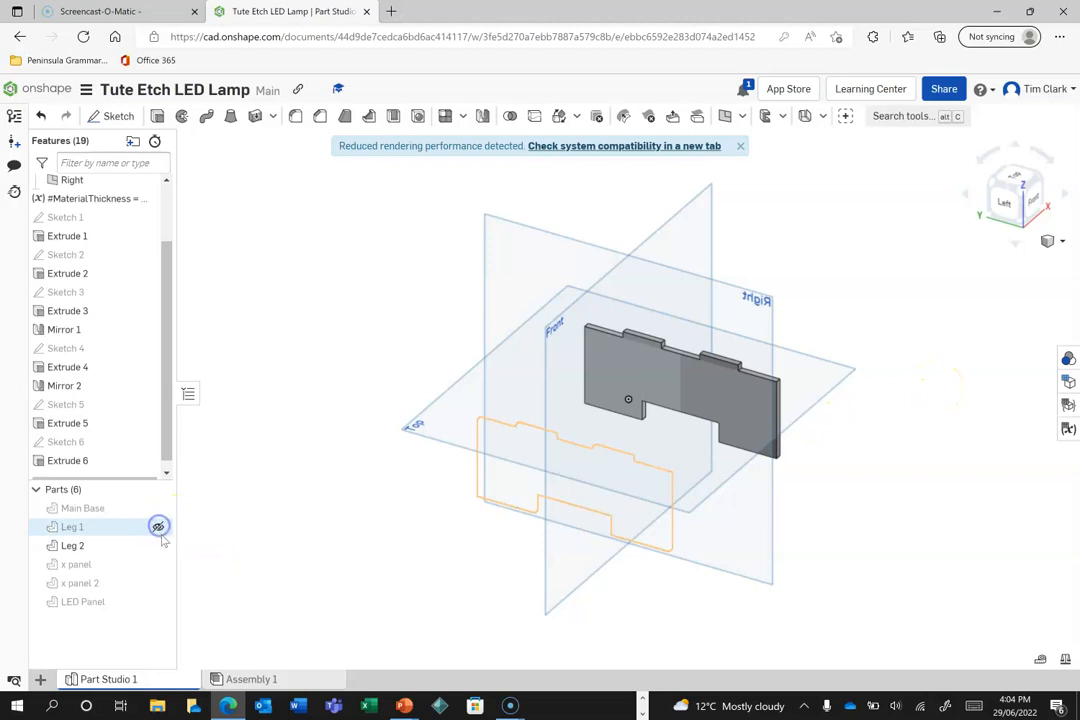
{"action": "left_click", "coordinate": [158, 545]}
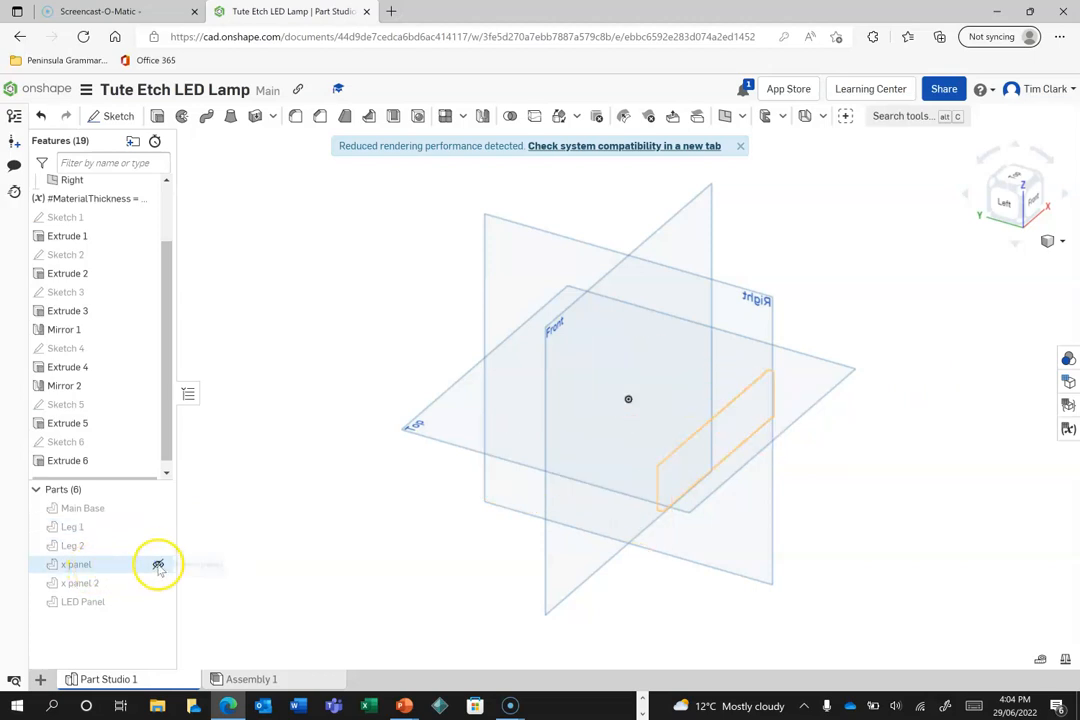
{"action": "left_click", "coordinate": [158, 565]}
{"action": "left_click", "coordinate": [158, 583]}
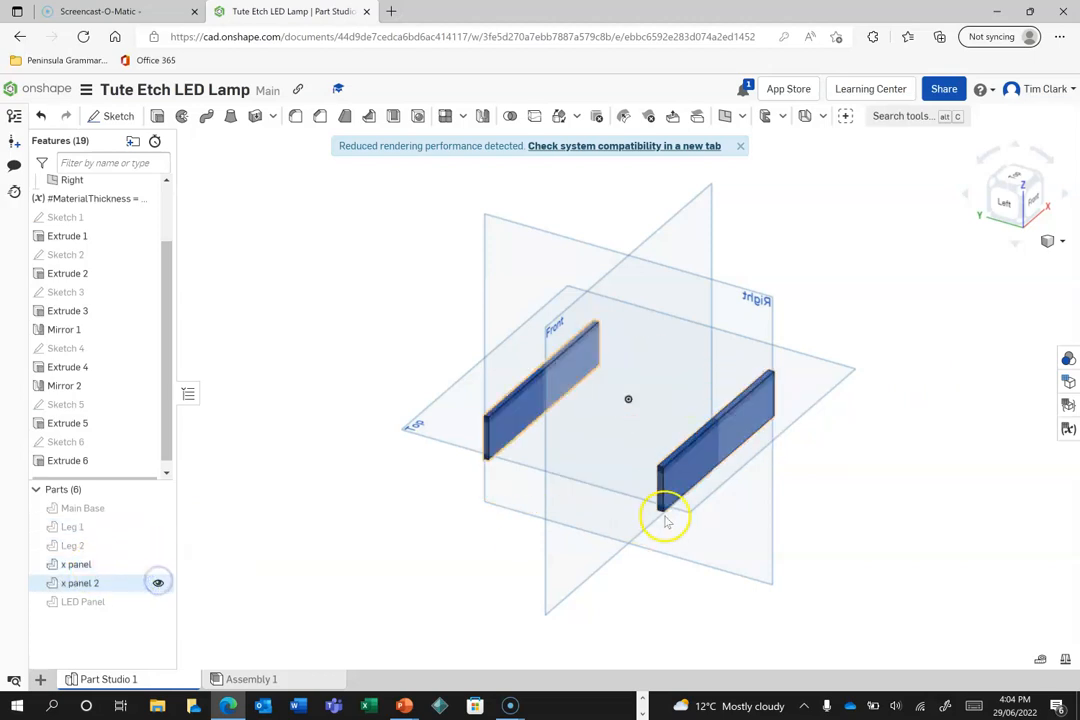
Start a sketch on the front x panel's outer face and draw rectangles at both left corners, the lower one about 6.3 by 6.5 mm.
{"action": "left_click", "coordinate": [1032, 200]}
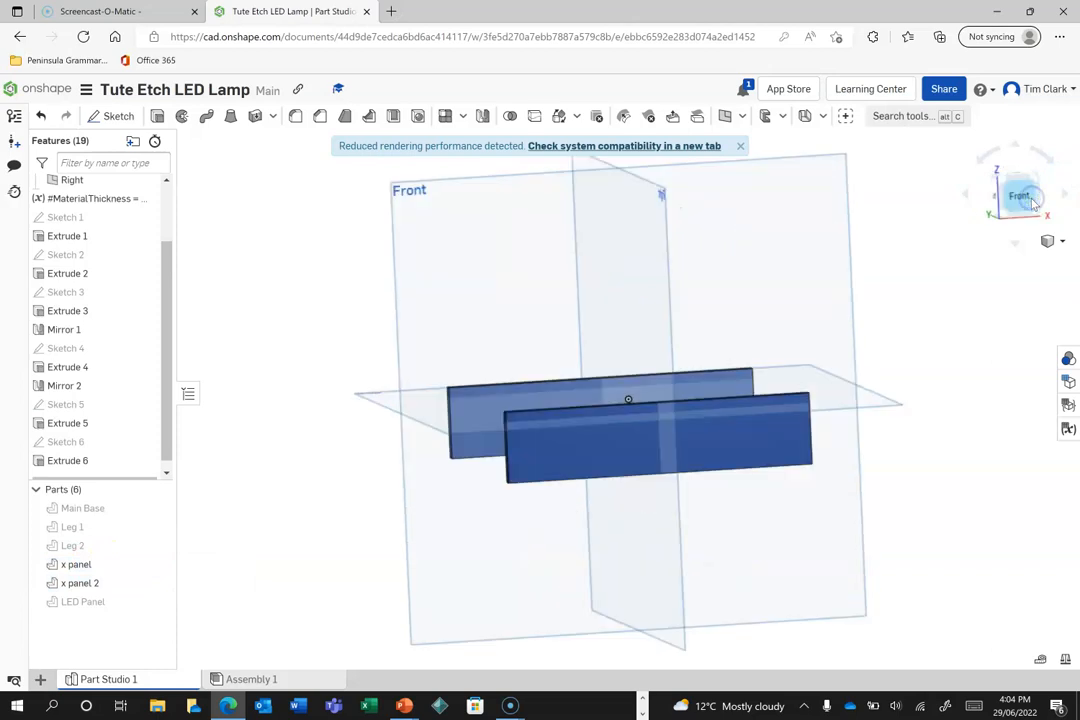
{"action": "scroll", "coordinate": [824, 486], "scroll_direction": "up", "scroll_amount": 2}
{"action": "scroll", "coordinate": [824, 486], "scroll_direction": "up", "scroll_amount": 1}
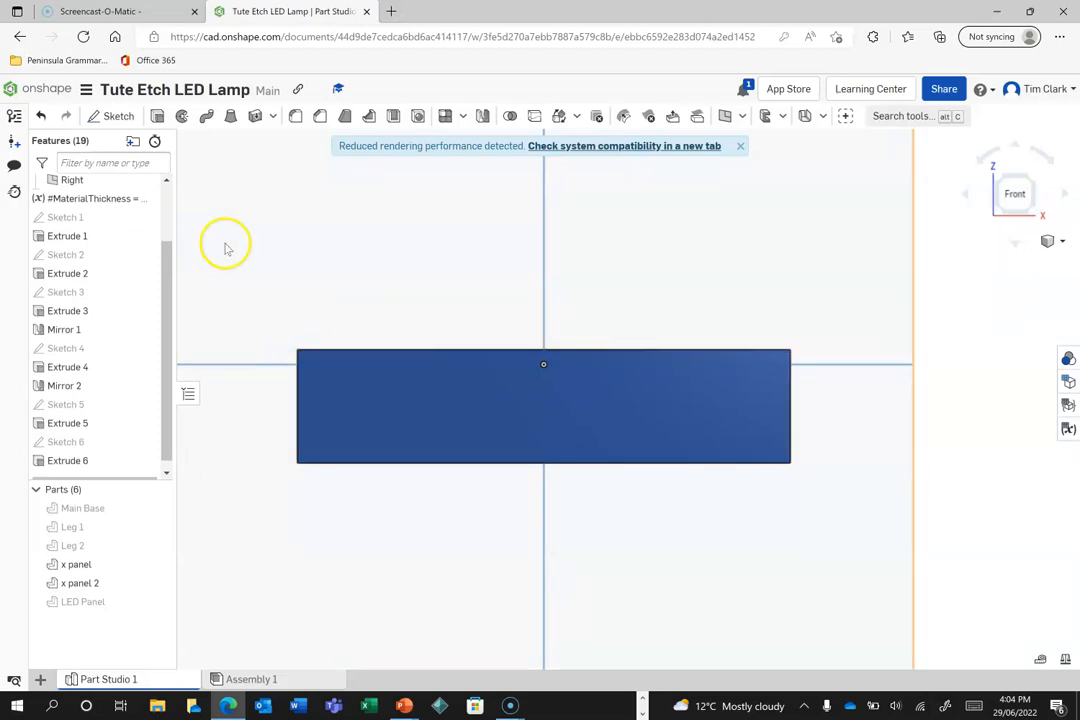
{"action": "left_click", "coordinate": [117, 116]}
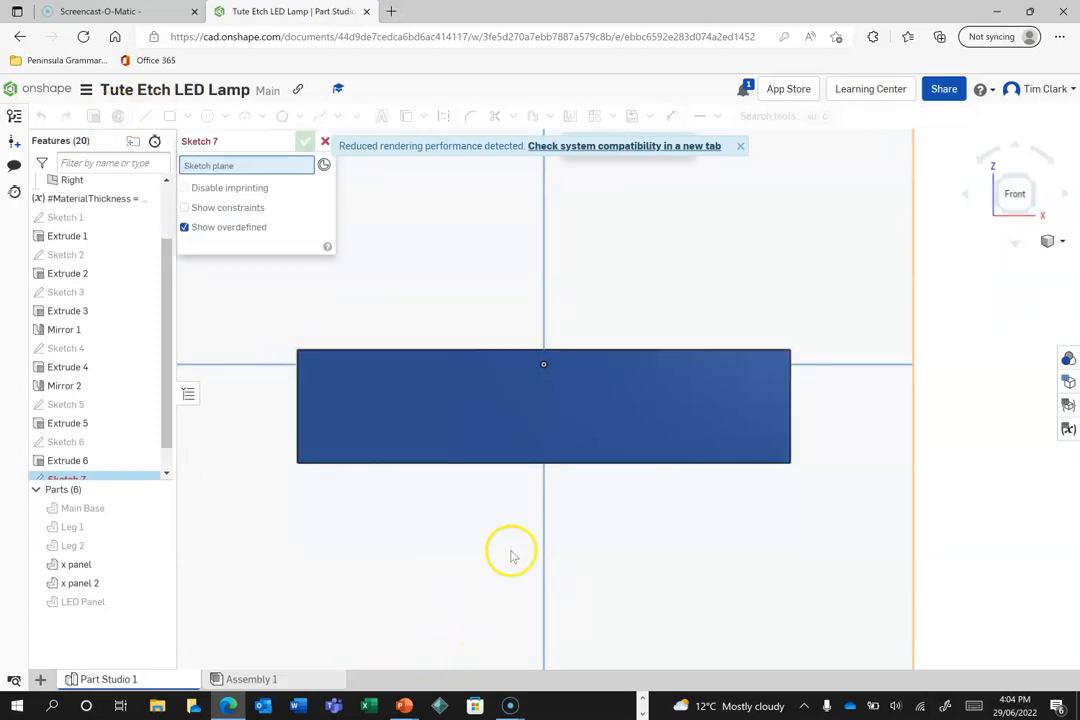
{"action": "left_click", "coordinate": [509, 428]}
{"action": "left_click", "coordinate": [167, 116]}
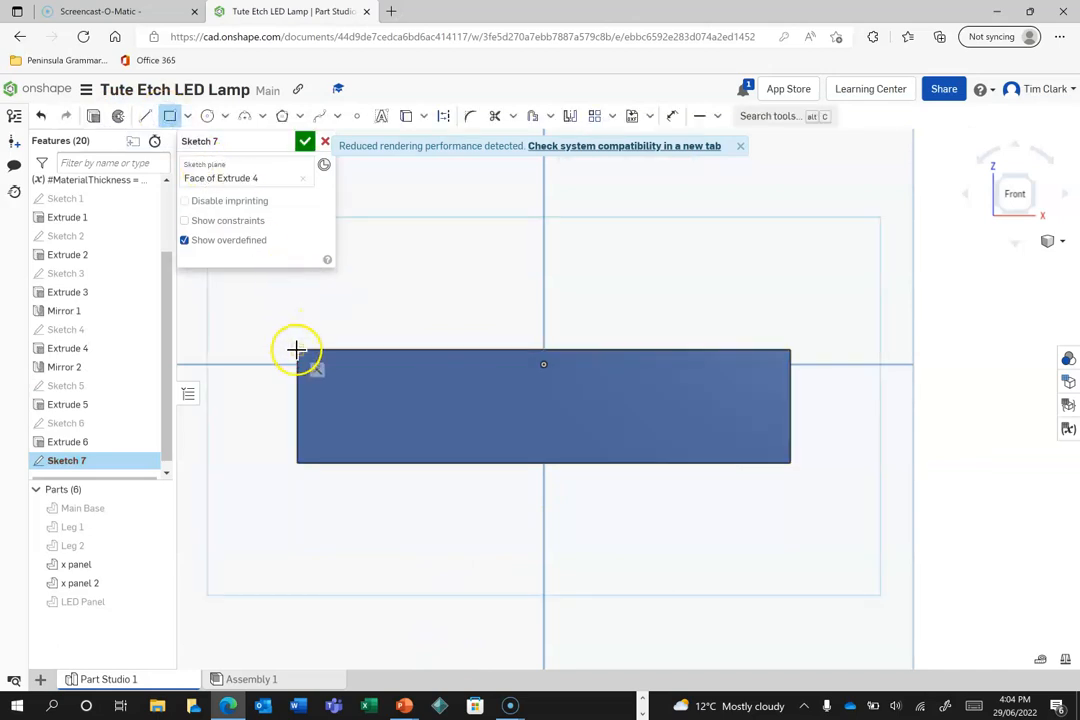
{"action": "left_click", "coordinate": [333, 378]}
{"action": "left_click", "coordinate": [298, 461]}
{"action": "left_click", "coordinate": [330, 432]}
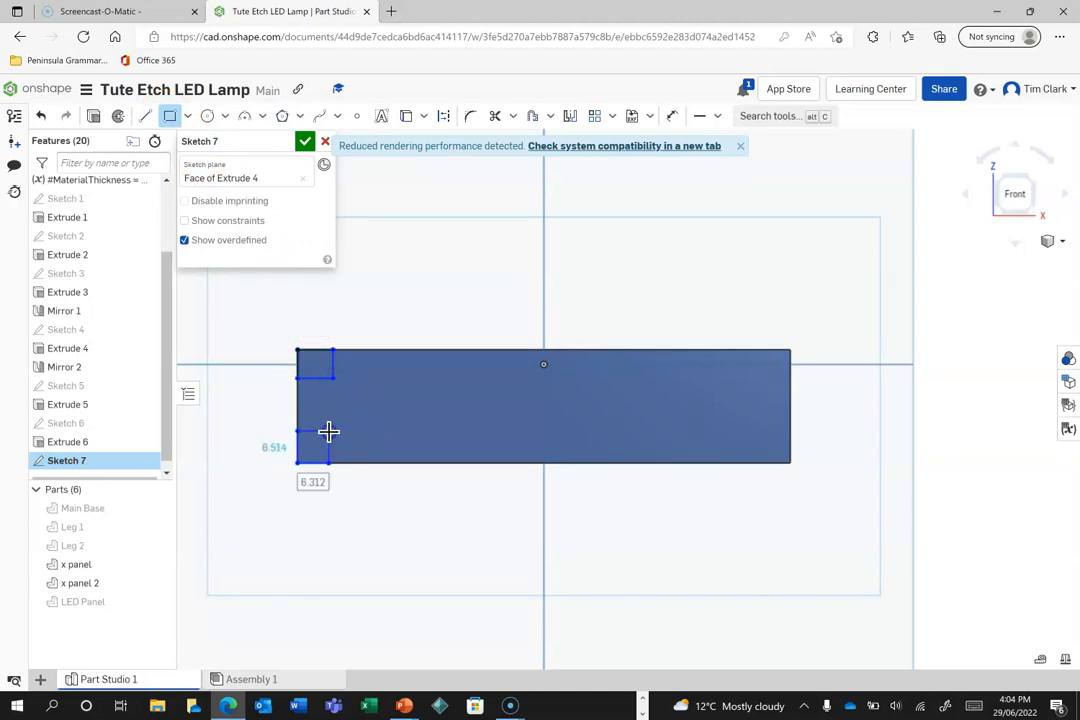
Sketch rectangles at the panel's right corners, the upper about 7.2 mm wide and the lower about 10.2 by 7 mm.
{"action": "left_click", "coordinate": [791, 351]}
{"action": "left_click", "coordinate": [755, 384]}
{"action": "left_click", "coordinate": [791, 463]}
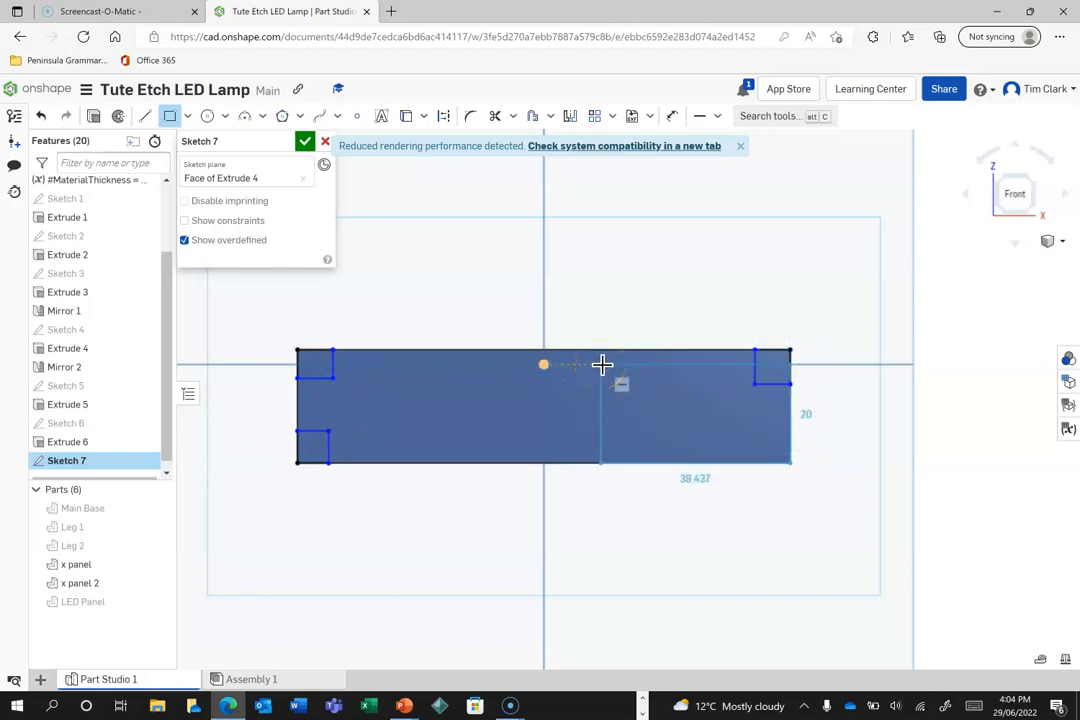
{"action": "left_click", "coordinate": [740, 429]}
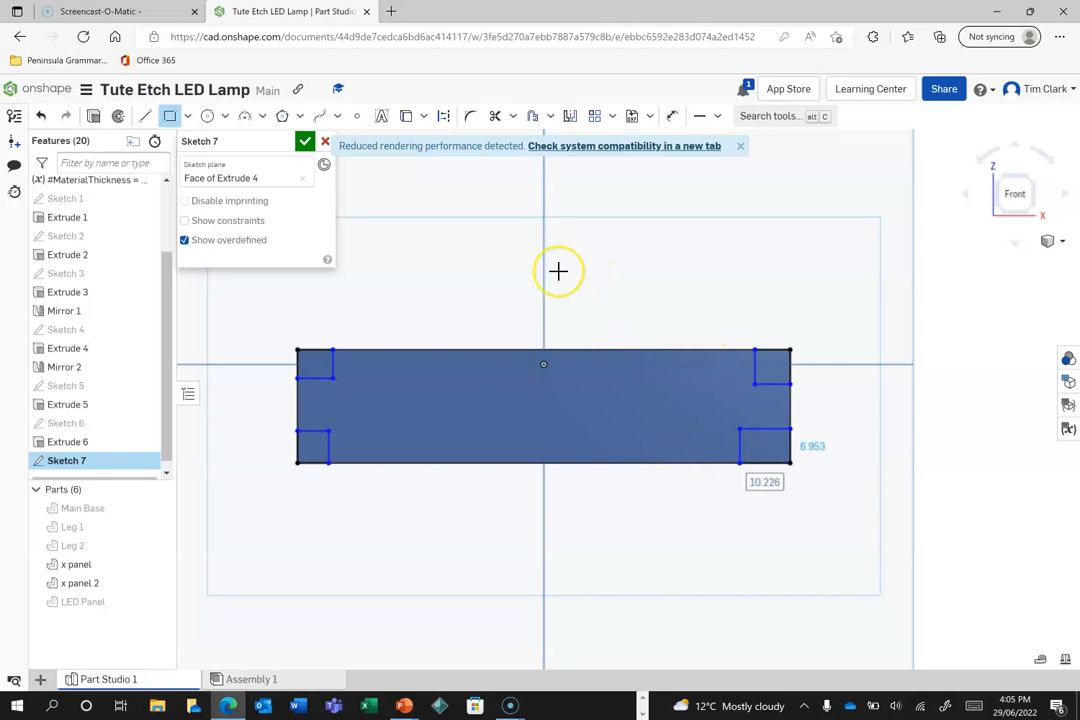
{"action": "left_click", "coordinate": [597, 167]}
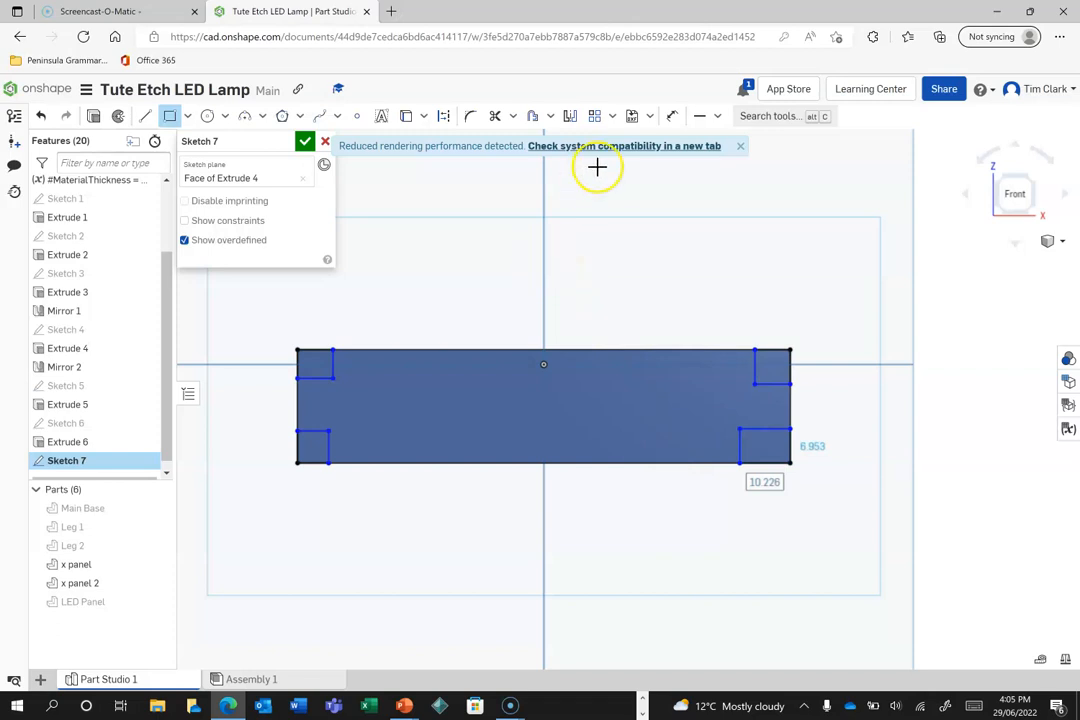
Dimension the widths of the upper-right and upper-left corner rectangles with the #MaterialThickness variable.
{"action": "left_click", "coordinate": [672, 116]}
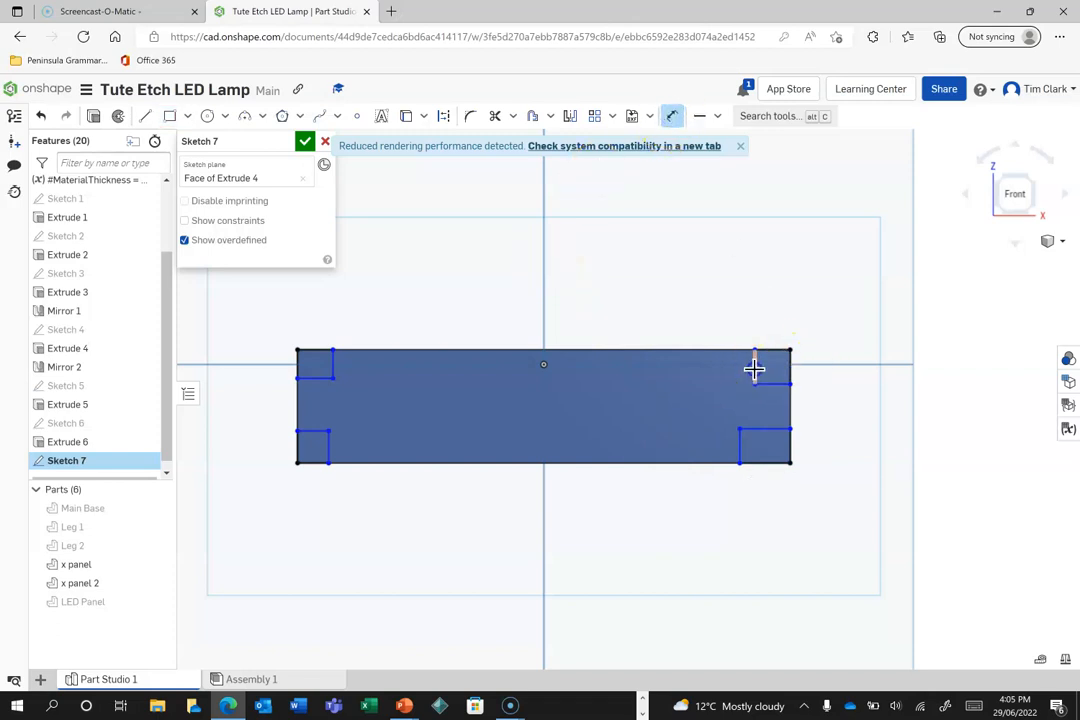
{"action": "left_click", "coordinate": [790, 369]}
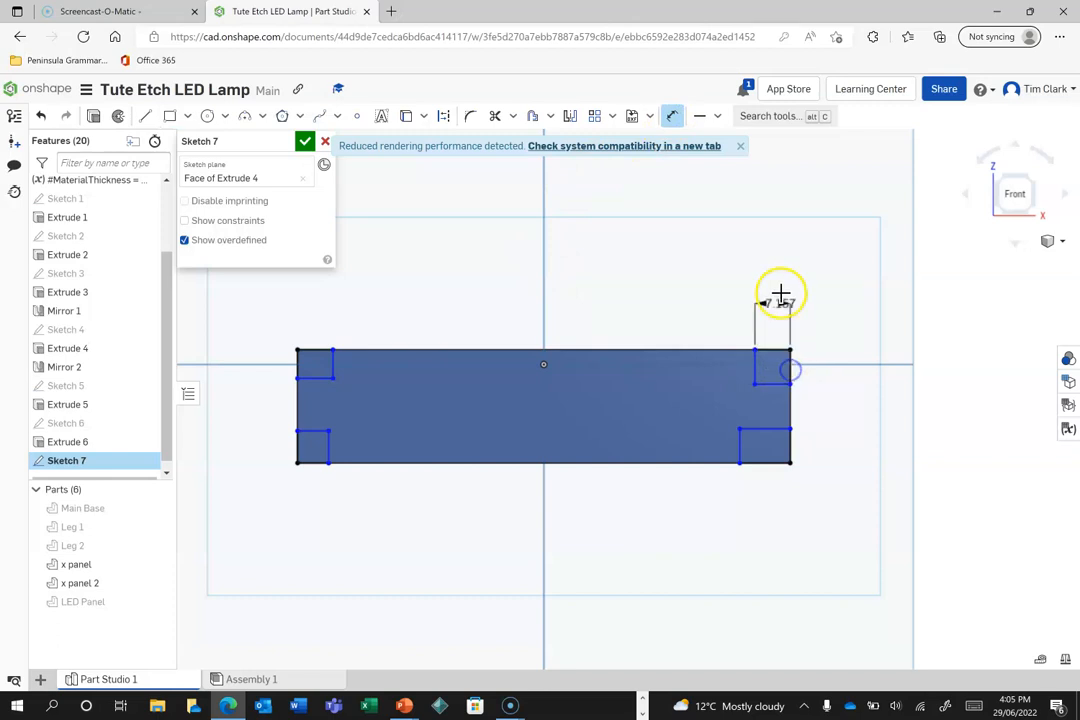
{"action": "left_click", "coordinate": [778, 276]}
{"action": "type", "text": "ma"}
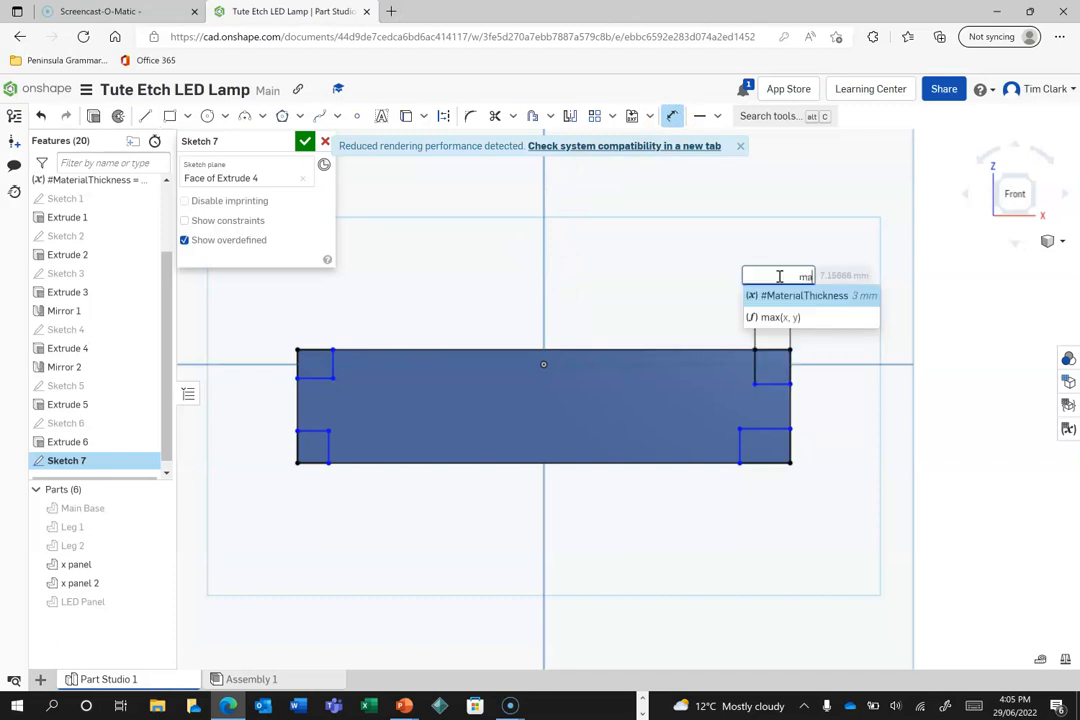
{"action": "key", "text": "Return"}
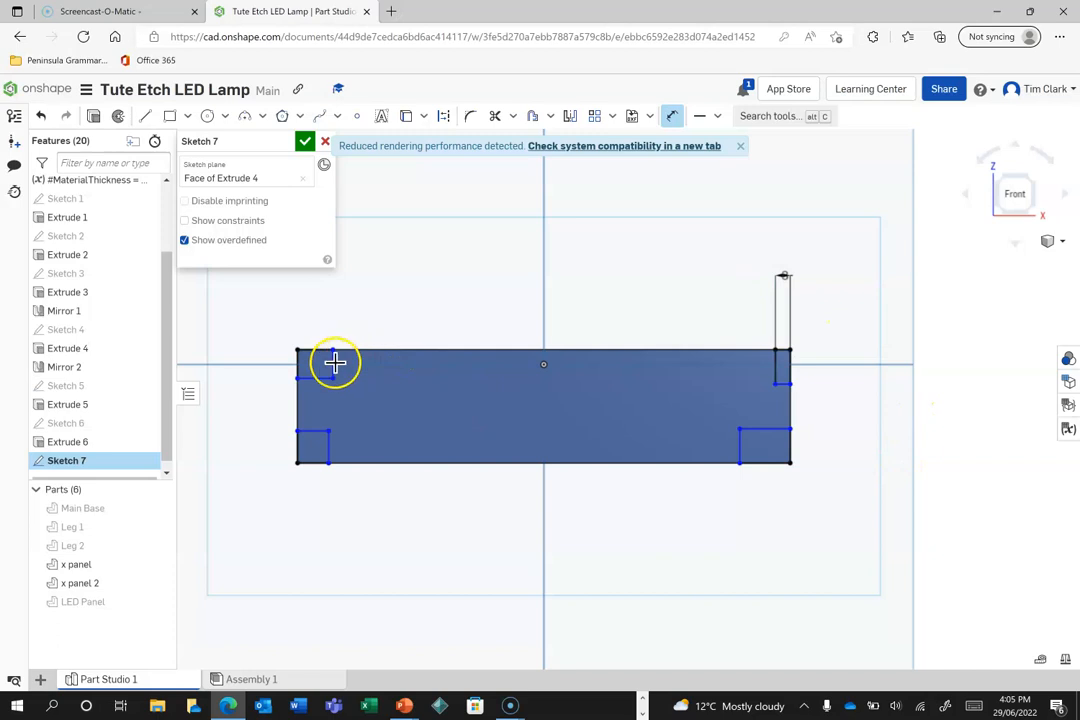
{"action": "left_click", "coordinate": [299, 363]}
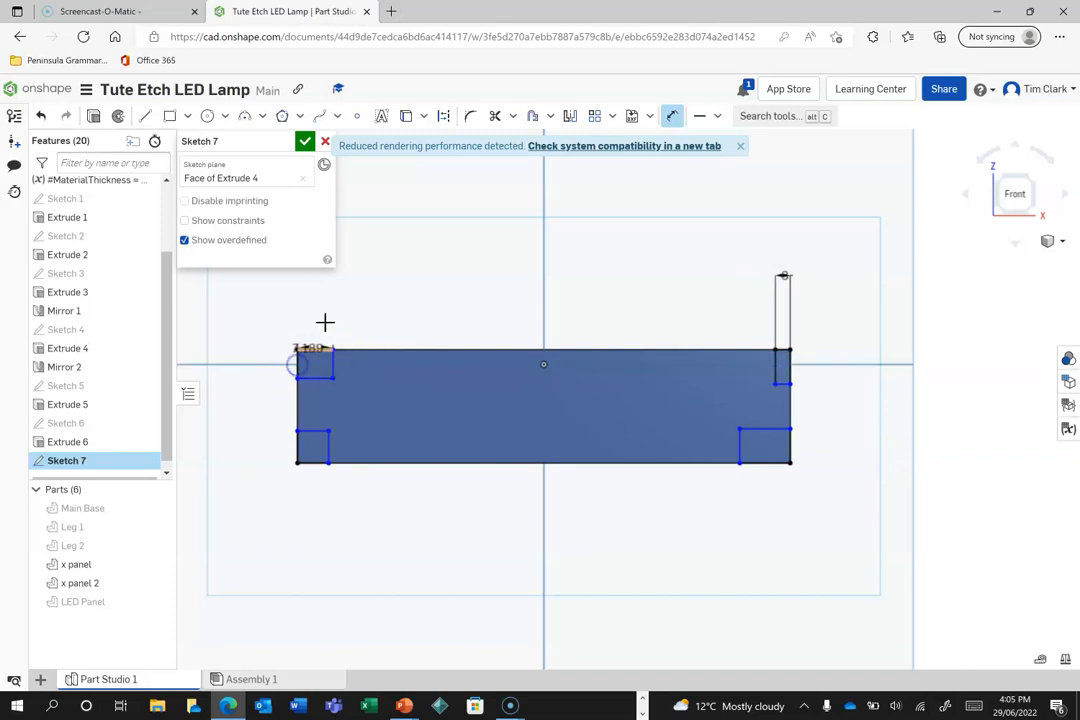
{"action": "left_click", "coordinate": [392, 303]}
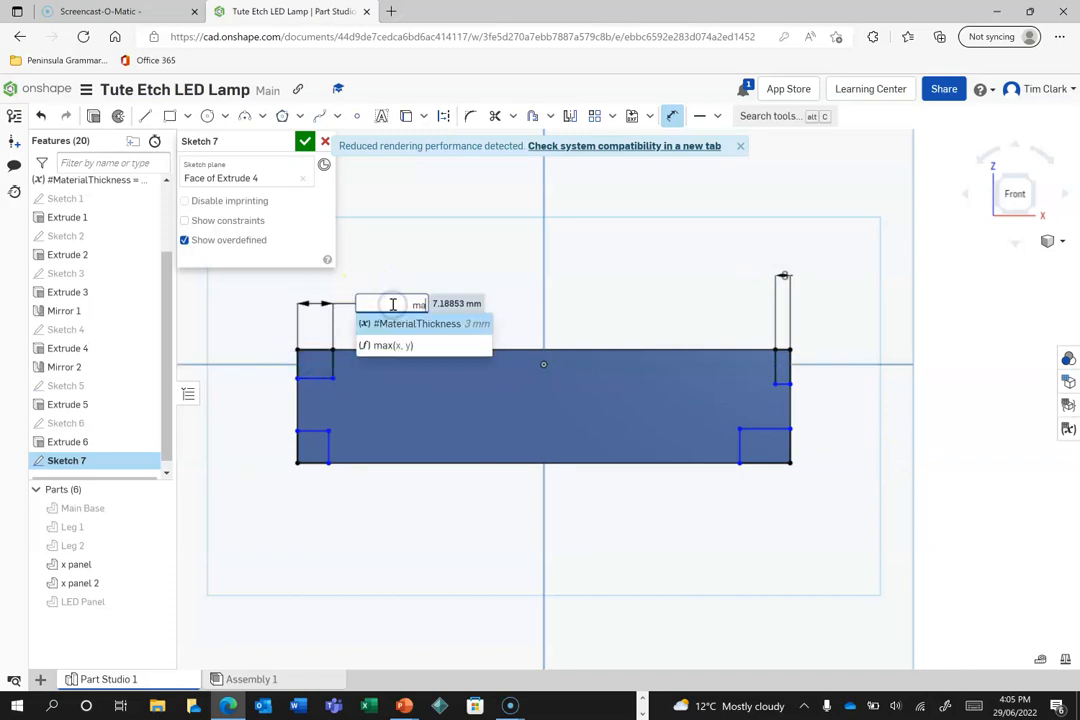
{"action": "left_click", "coordinate": [432, 336]}
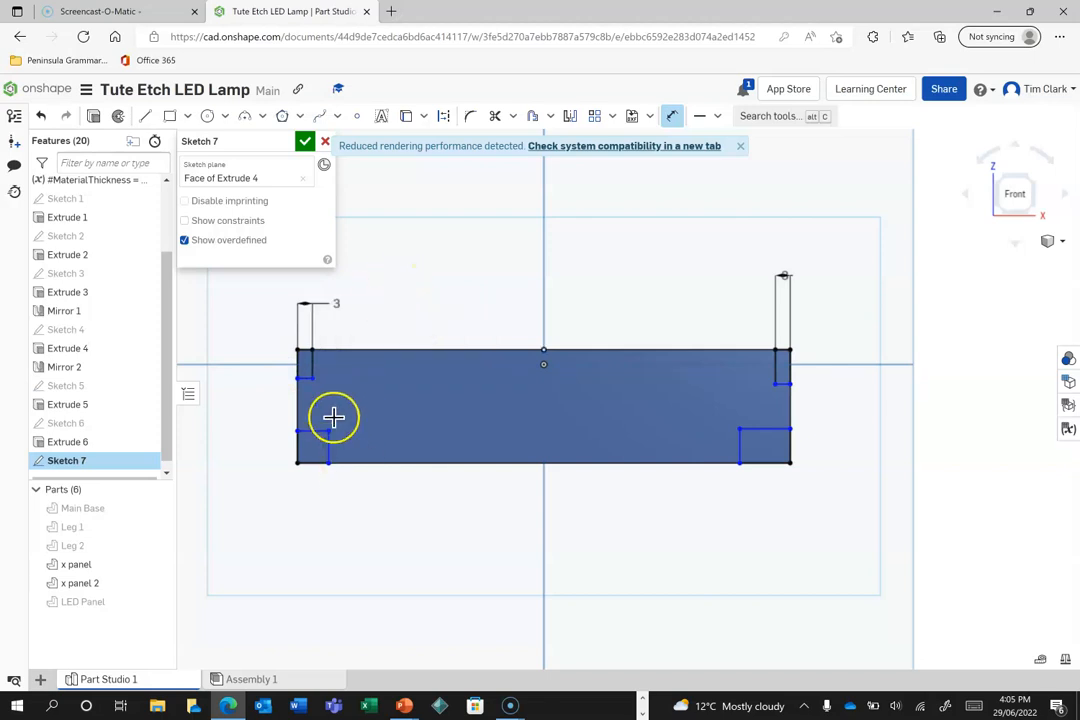
{"action": "left_click", "coordinate": [299, 362]}
{"action": "left_click", "coordinate": [250, 364]}
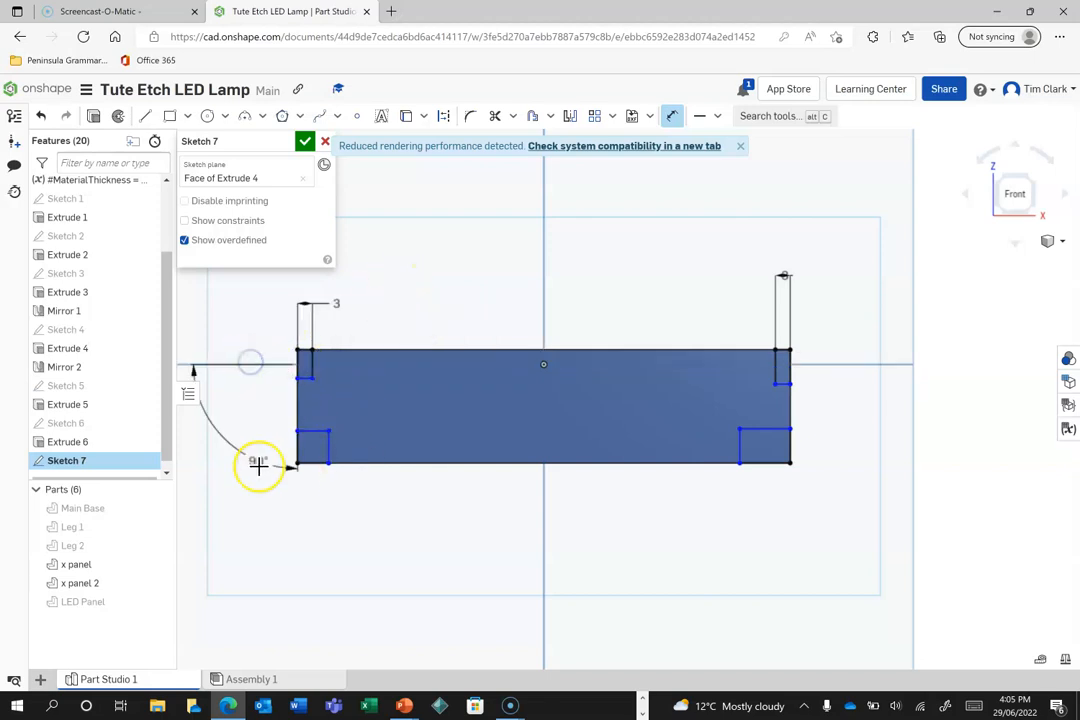
{"action": "key", "text": "Escape"}
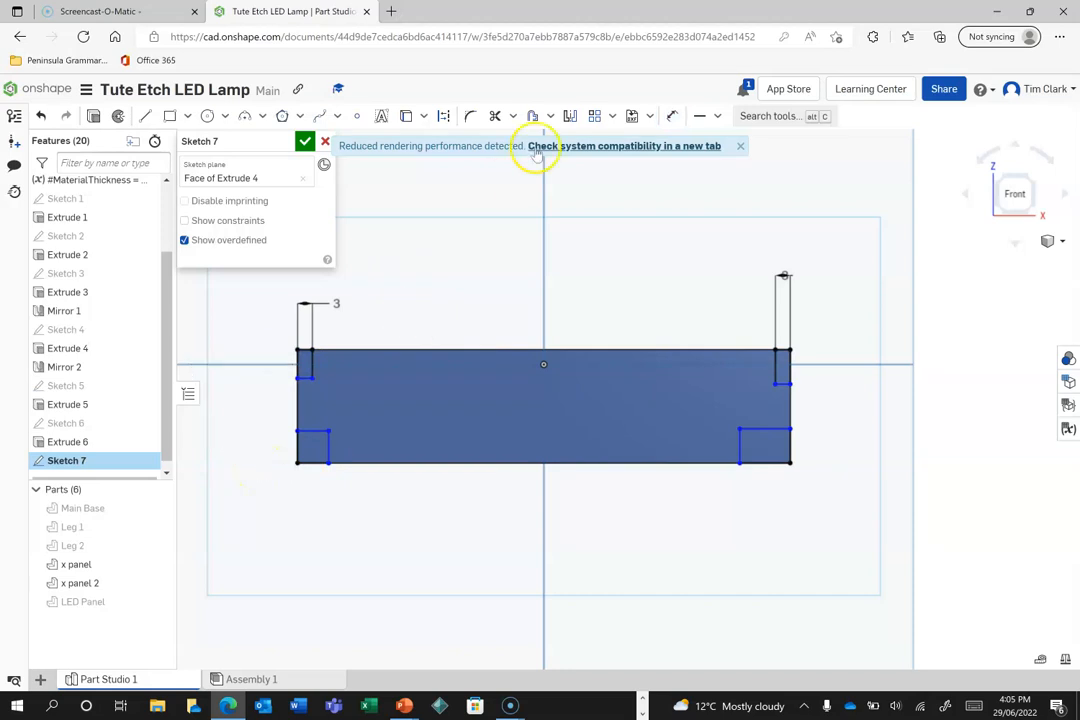
Dimension the heights of the upper-left and lower-left corner rectangles to 5 mm each.
{"action": "left_click", "coordinate": [299, 362]}
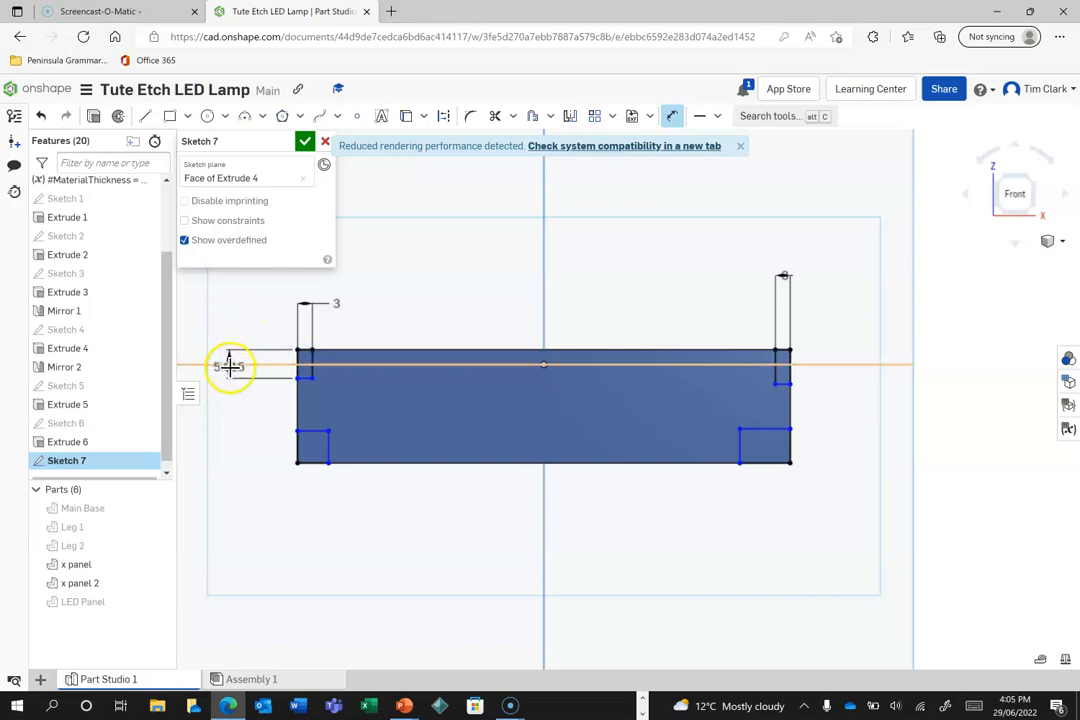
{"action": "left_click", "coordinate": [229, 365]}
{"action": "left_click", "coordinate": [238, 314]}
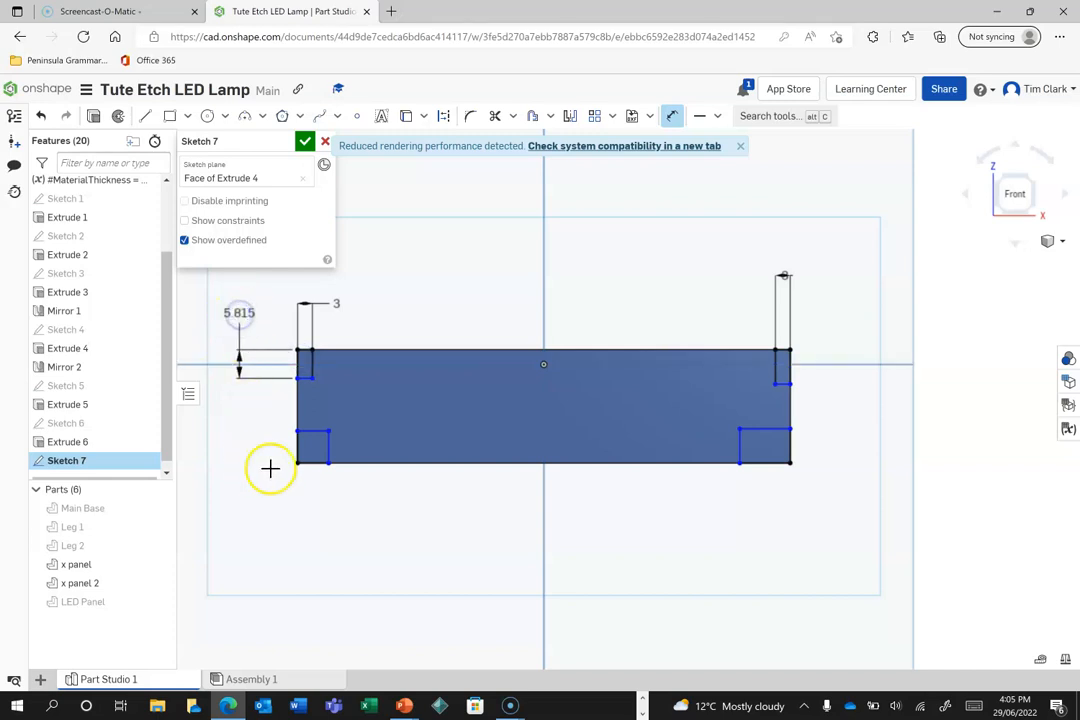
{"action": "type", "text": "5"}
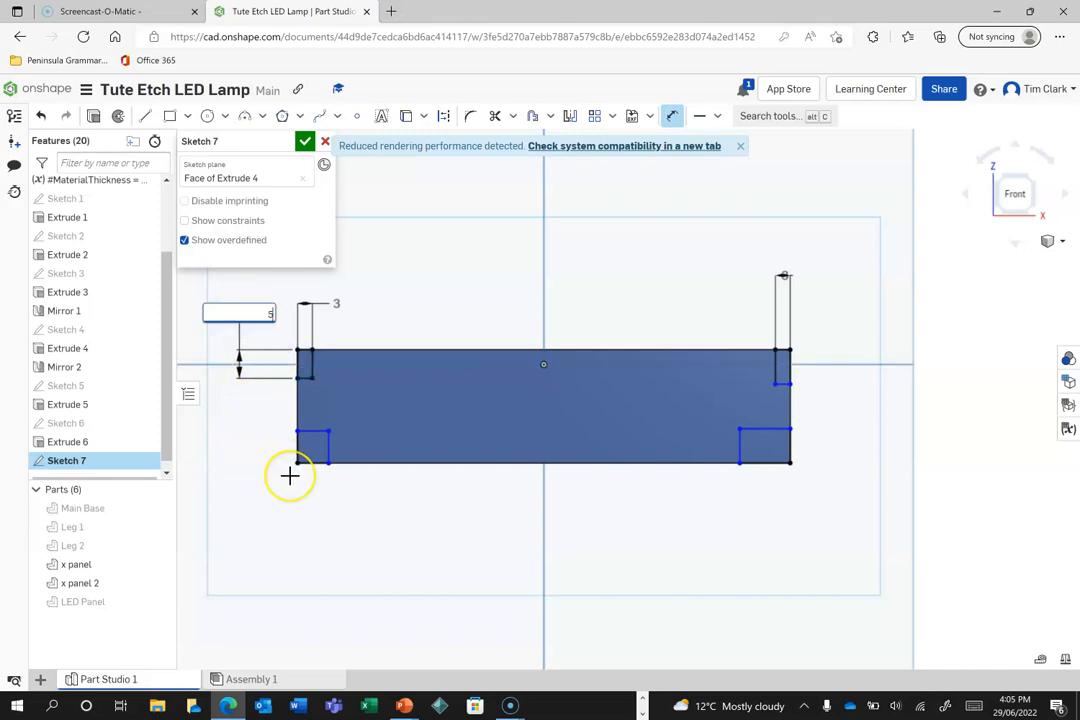
{"action": "key", "text": "Return"}
{"action": "left_click", "coordinate": [316, 432]}
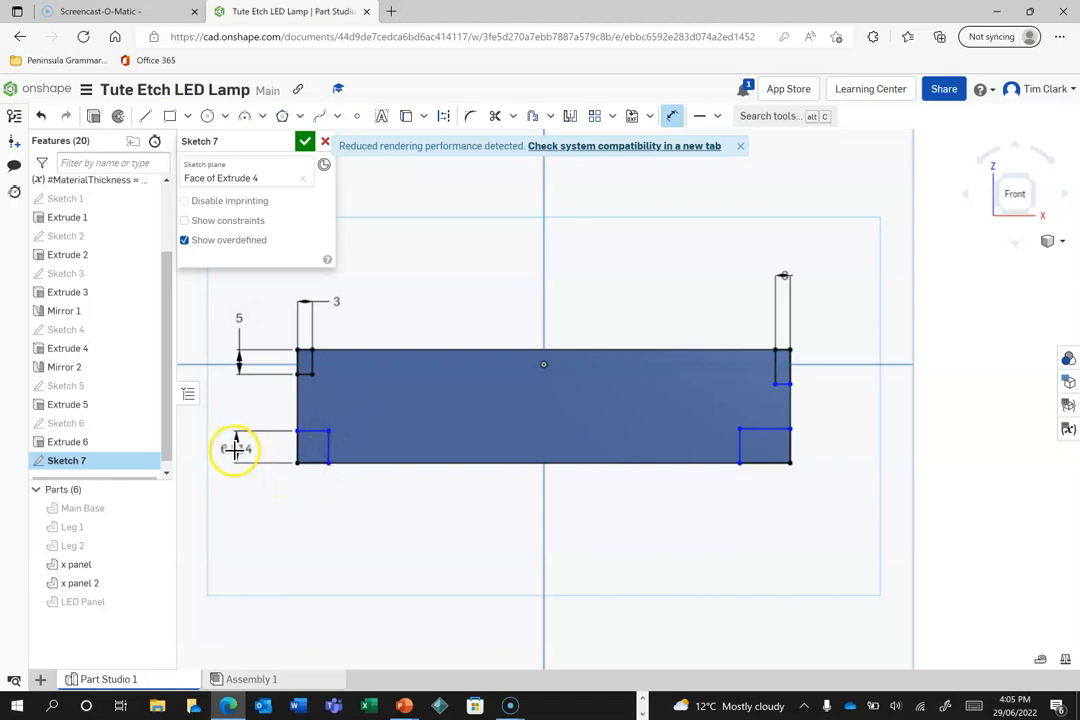
{"action": "left_click", "coordinate": [233, 448]}
{"action": "type", "text": "5"}
{"action": "key", "text": "Return"}
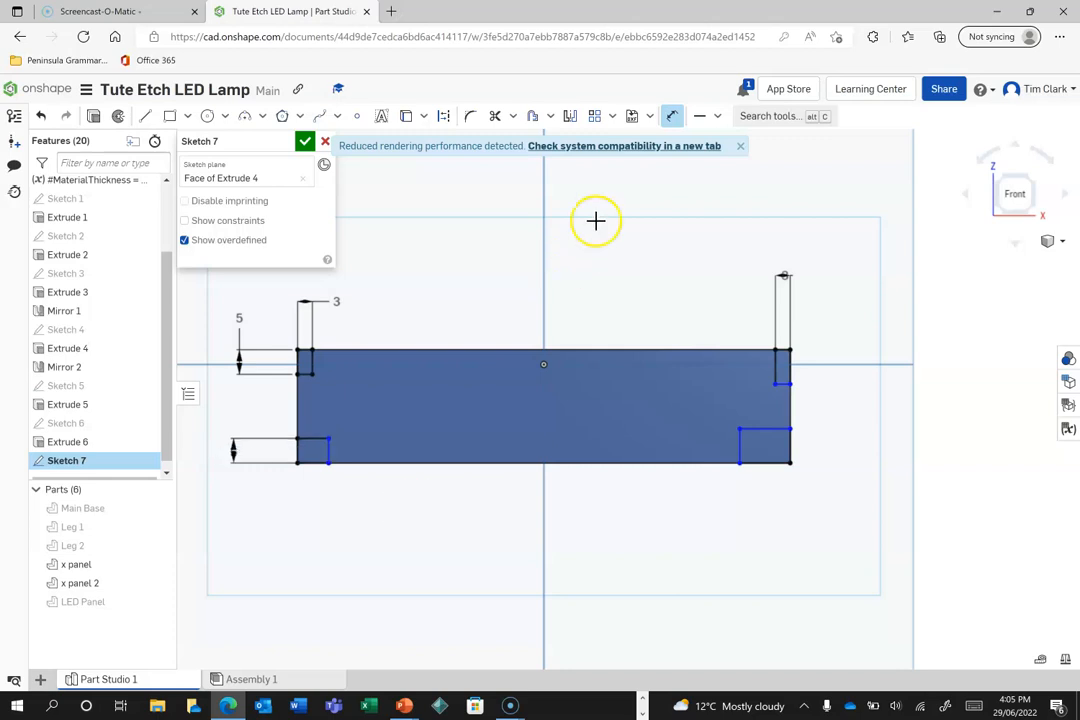
Apply Horizontal constraints that align the inner corners of the right corner rectangles with those of the matching left ones.
{"action": "left_click", "coordinate": [718, 116]}
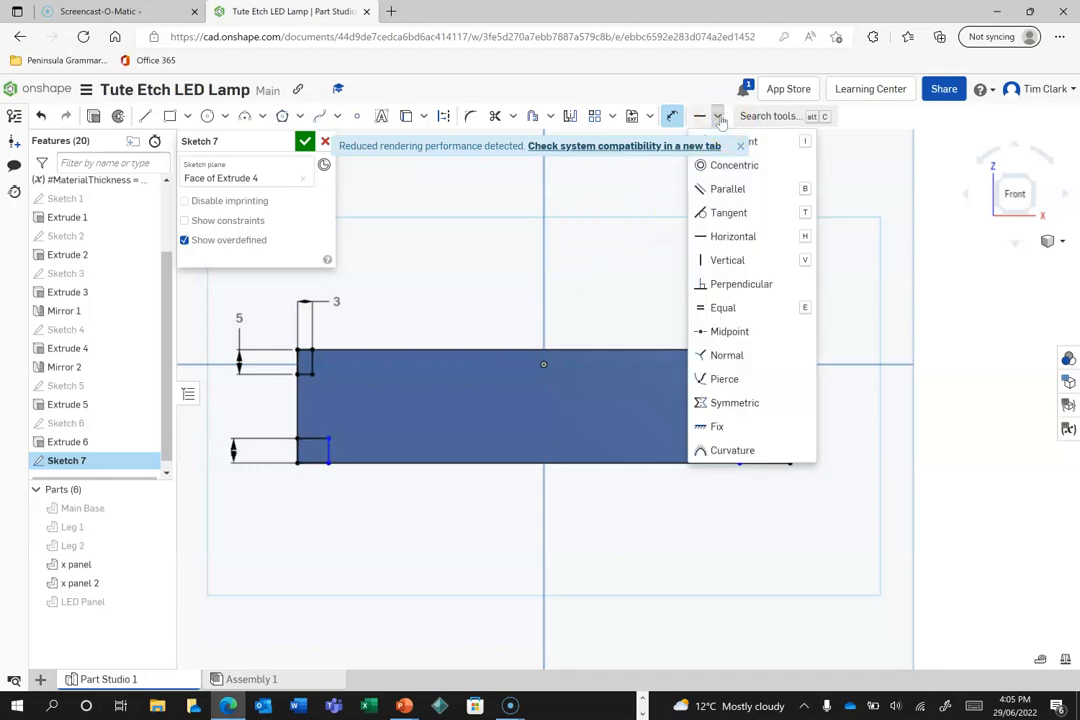
{"action": "left_click", "coordinate": [716, 236]}
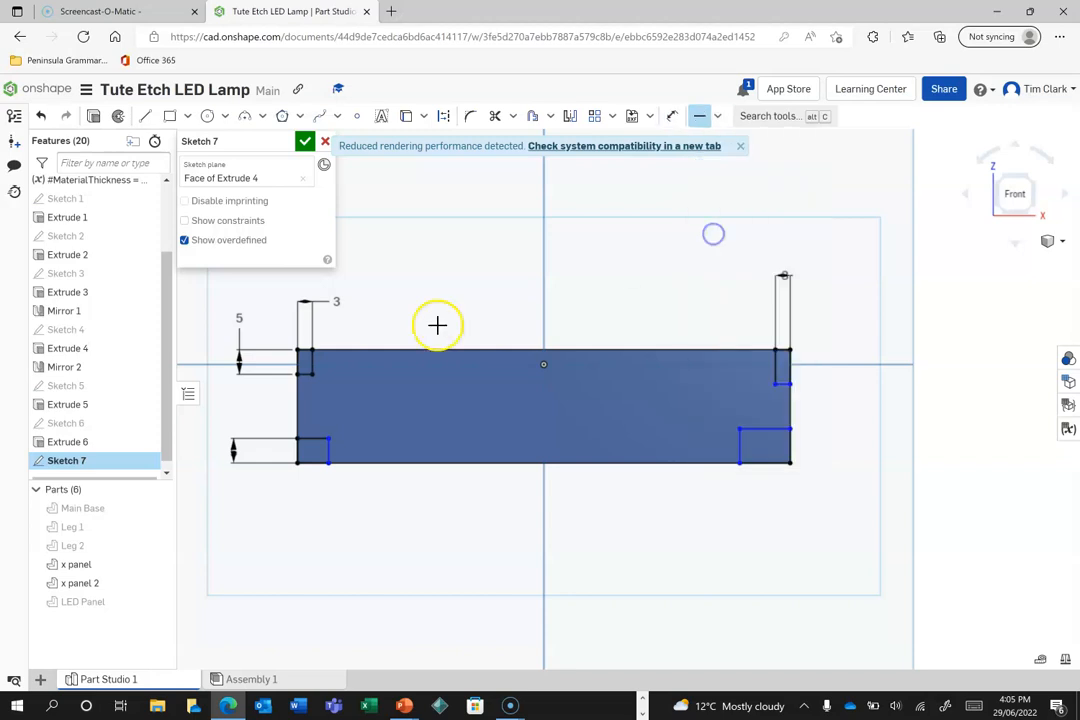
{"action": "left_click", "coordinate": [314, 376]}
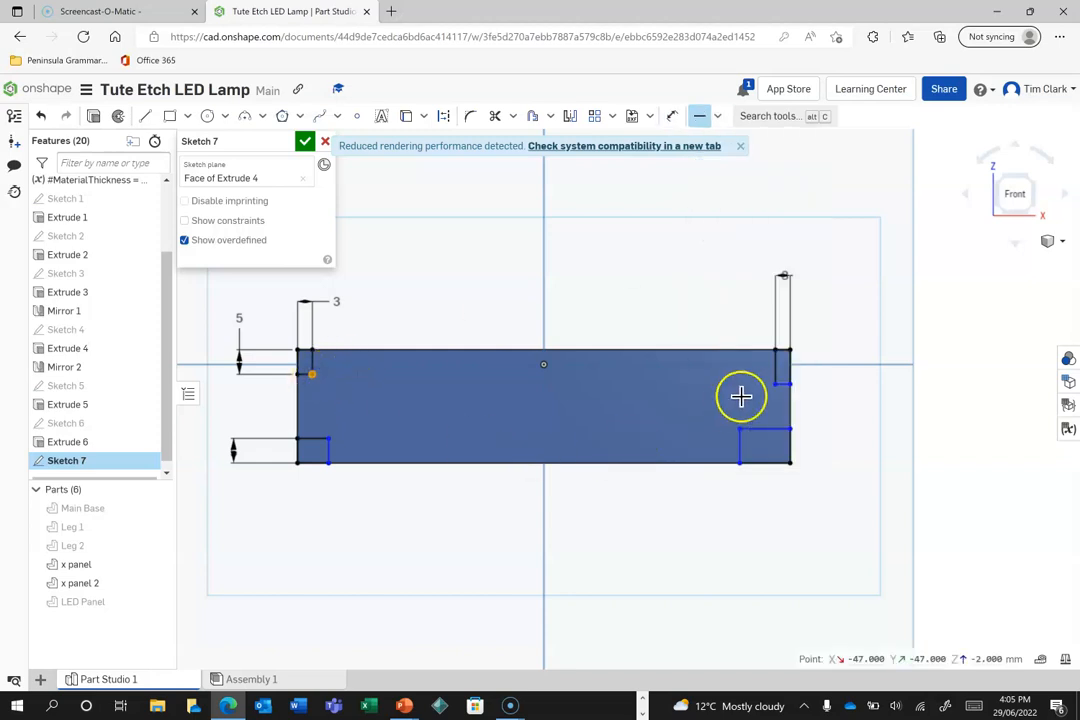
{"action": "left_click", "coordinate": [781, 384]}
{"action": "left_click", "coordinate": [740, 429]}
{"action": "left_click", "coordinate": [328, 440]}
{"action": "left_click", "coordinate": [730, 197]}
Apply Vertical constraints that align the inner corners of the lower corner rectangles with those of the upper ones on both sides.
{"action": "left_click", "coordinate": [718, 118]}
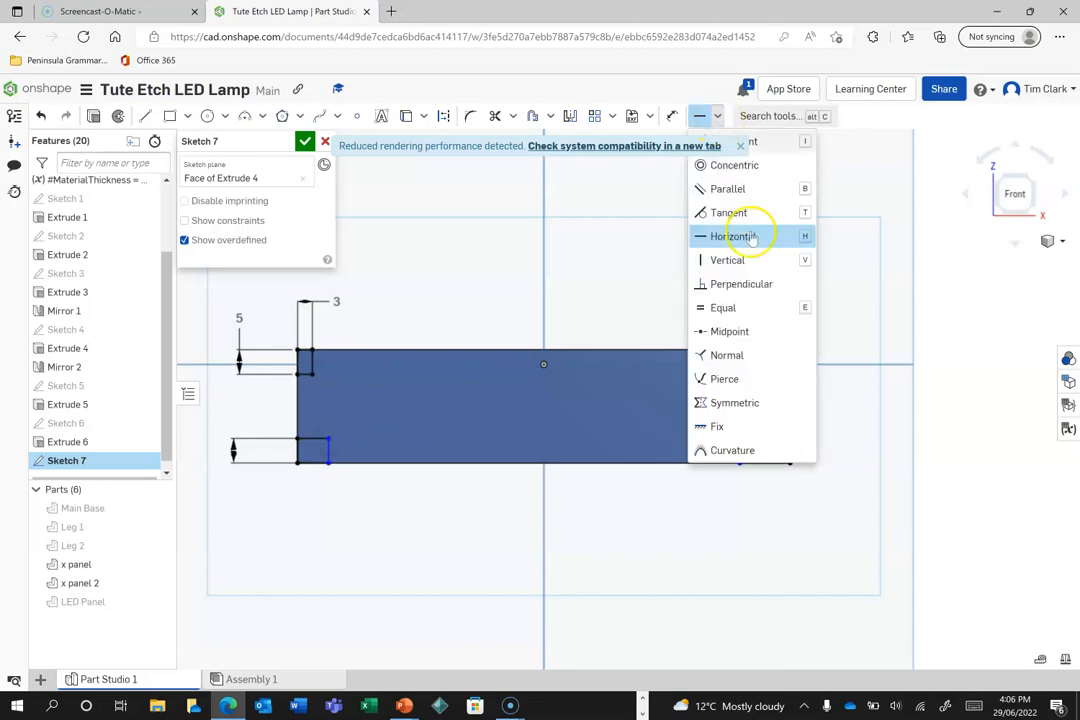
{"action": "left_click", "coordinate": [731, 261]}
{"action": "left_click", "coordinate": [313, 374]}
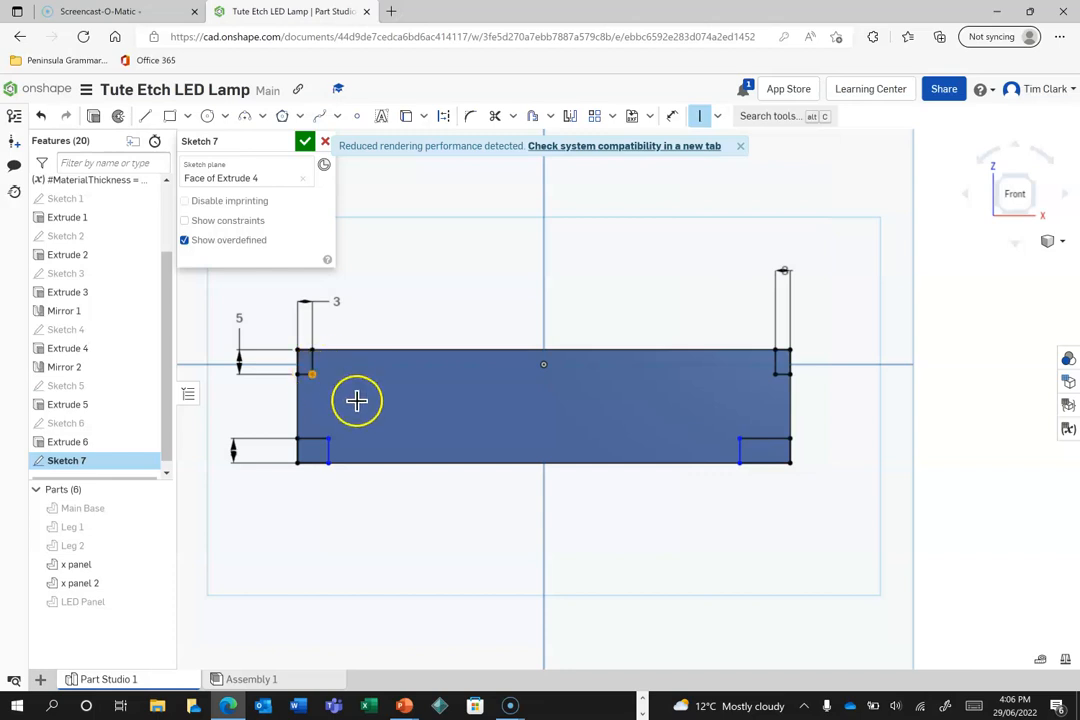
{"action": "left_click", "coordinate": [775, 374]}
{"action": "left_click", "coordinate": [740, 438]}
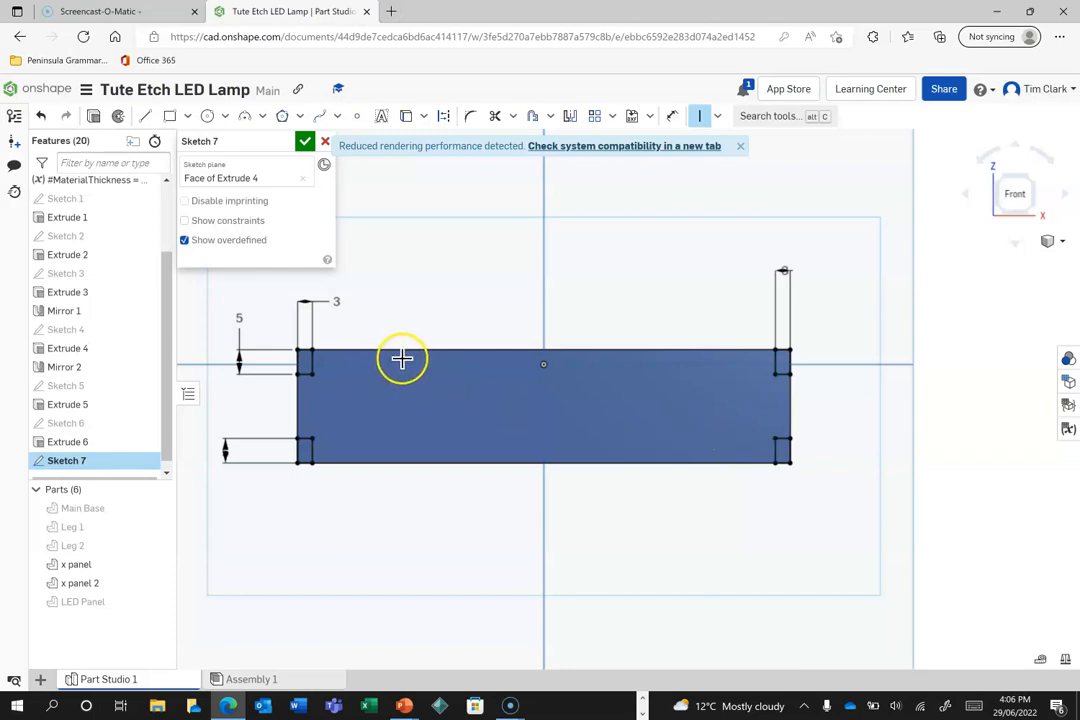
{"action": "left_click", "coordinate": [326, 293]}
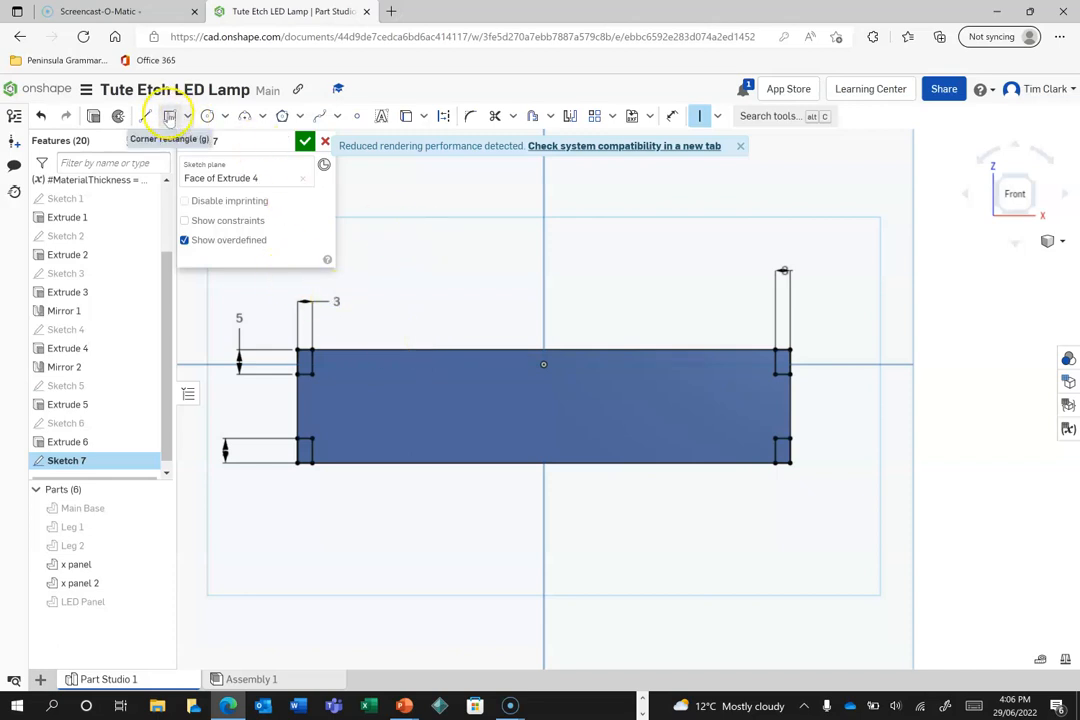
Sketch three rectangles along the panel's upper edge, about 12.2 mm wide beside the left notch, 25 mm mid-edge and 13.7 mm beside the right notch.
{"action": "left_click", "coordinate": [169, 115]}
{"action": "left_click", "coordinate": [315, 349]}
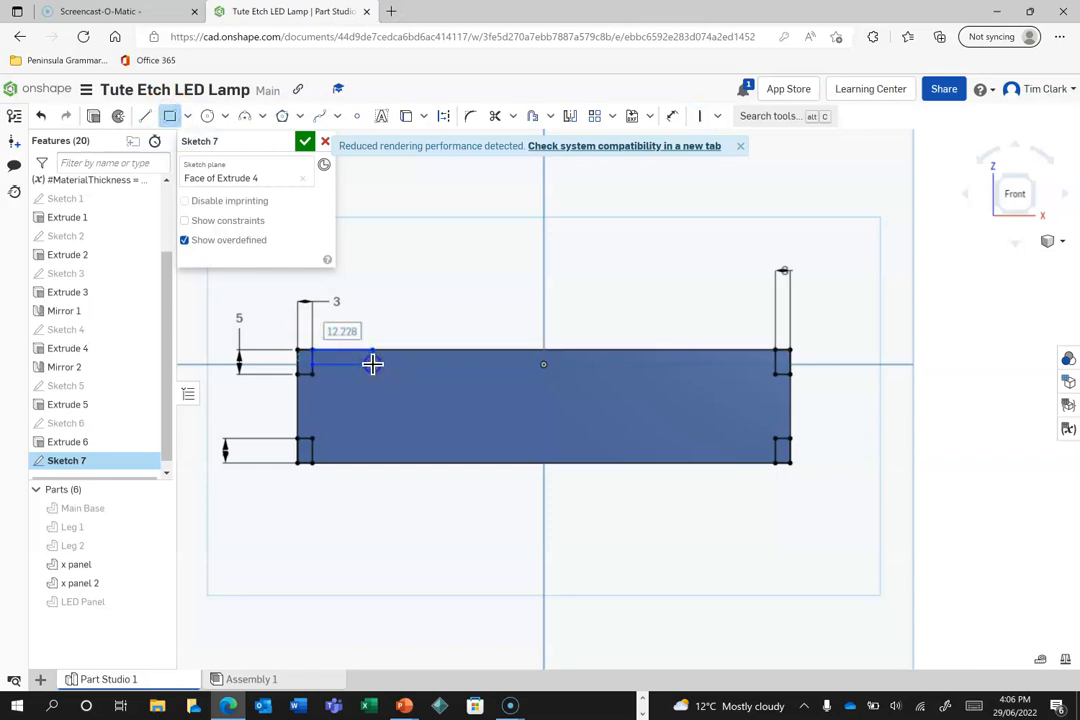
{"action": "left_click", "coordinate": [775, 352]}
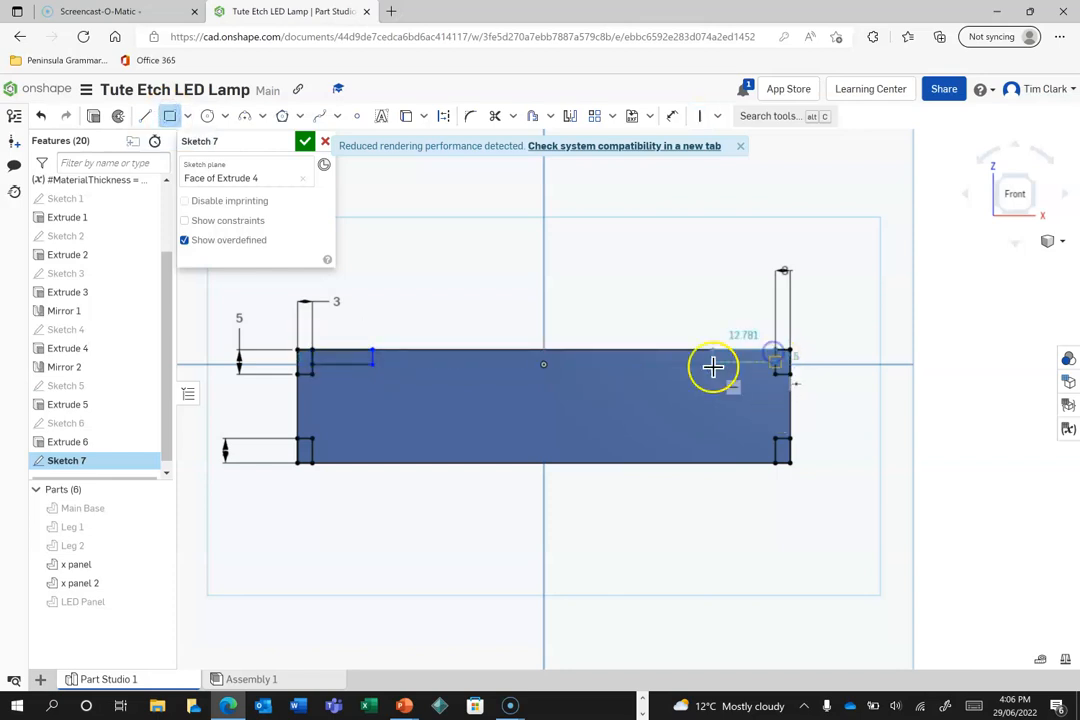
{"action": "left_click", "coordinate": [708, 363]}
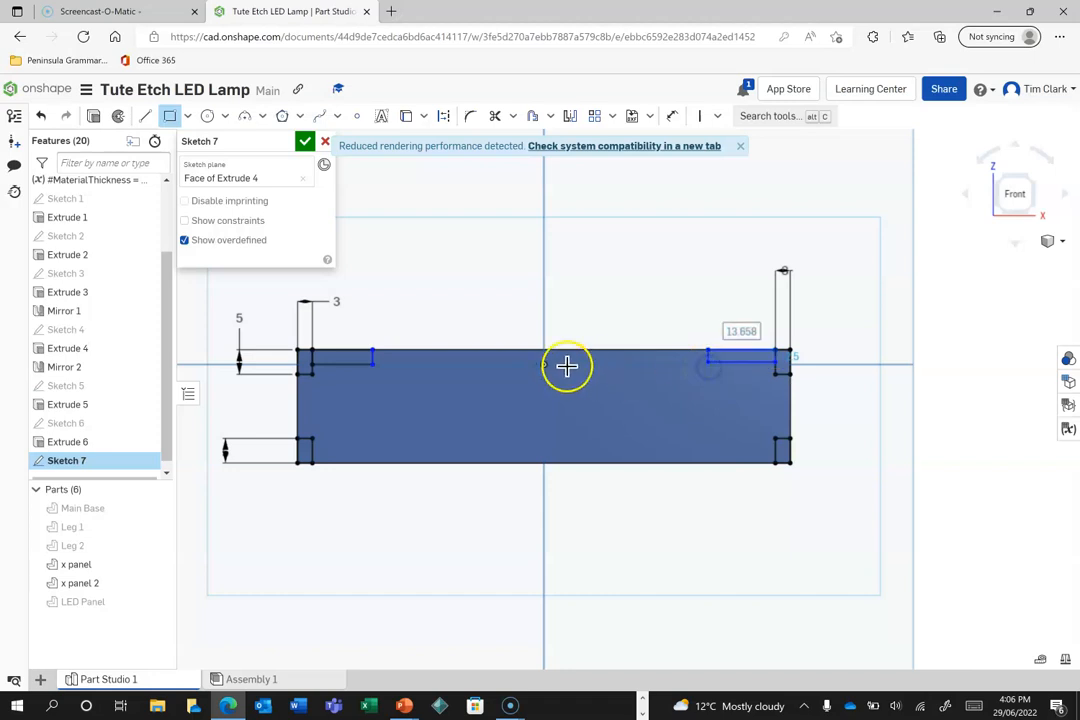
{"action": "left_click", "coordinate": [478, 353]}
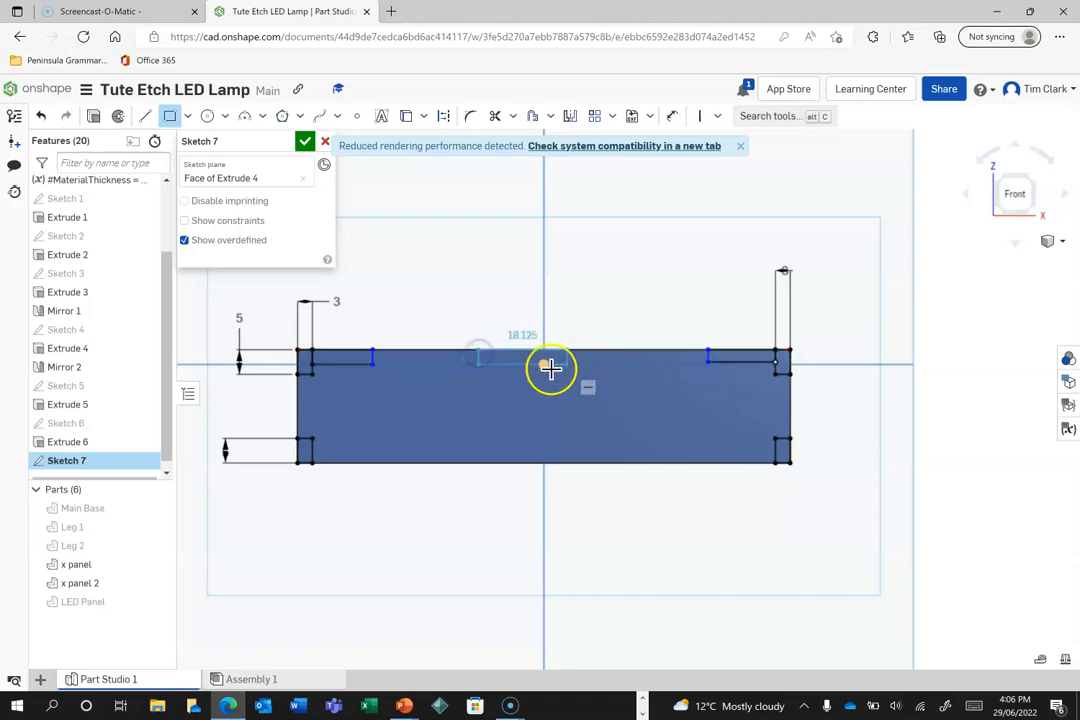
{"action": "left_click", "coordinate": [601, 365]}
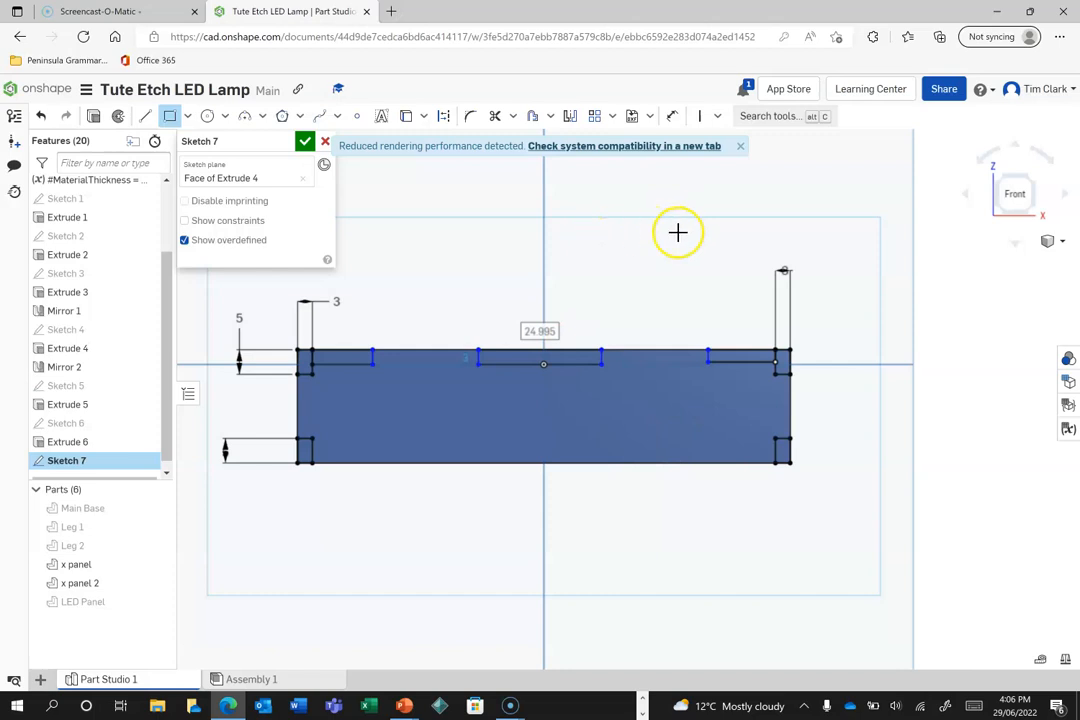
Begin dimensioning the upper-edge rectangle beside the right corner notch from its lower line.
{"action": "left_click", "coordinate": [670, 115]}
{"action": "left_click", "coordinate": [741, 362]}
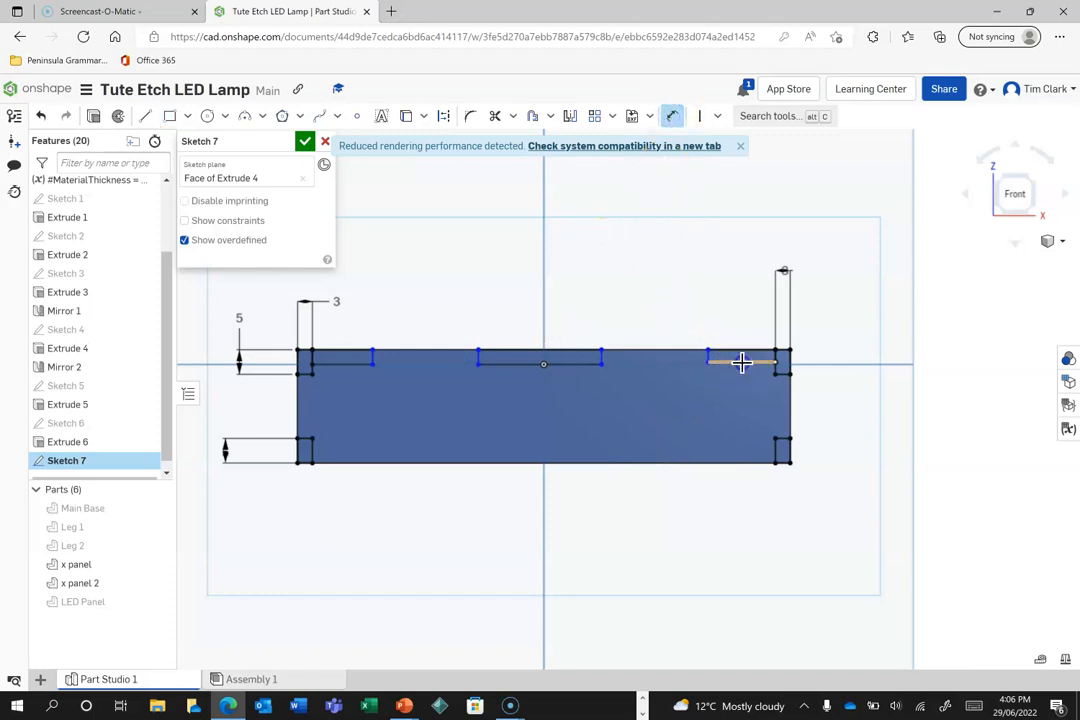
Dimension the length of the upper-edge notch near the panel's +X end to 15 mm and make the other two upper-edge notches equal to it.
{"action": "left_click", "coordinate": [785, 594]}
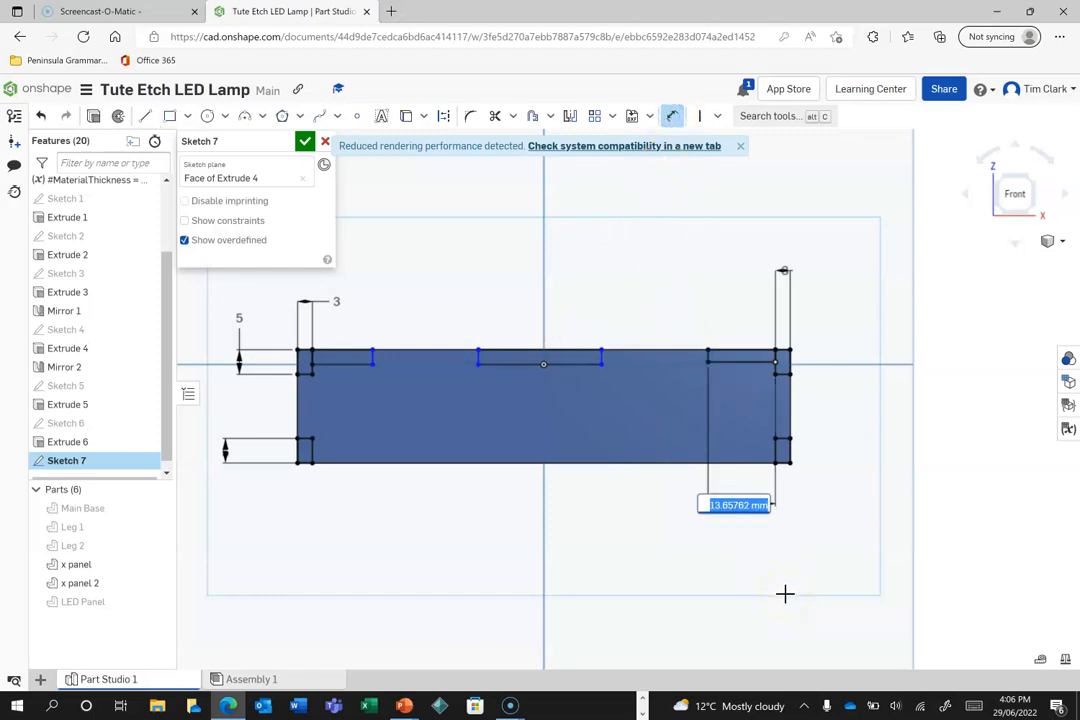
{"action": "key", "text": "Return"}
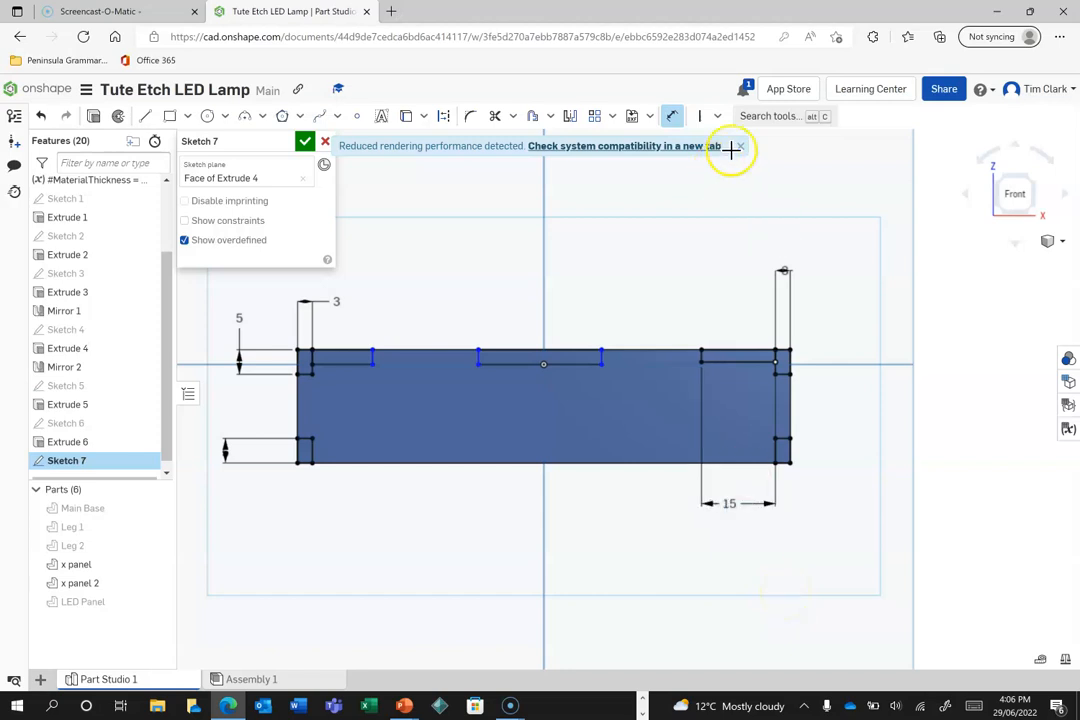
{"action": "left_click", "coordinate": [717, 117]}
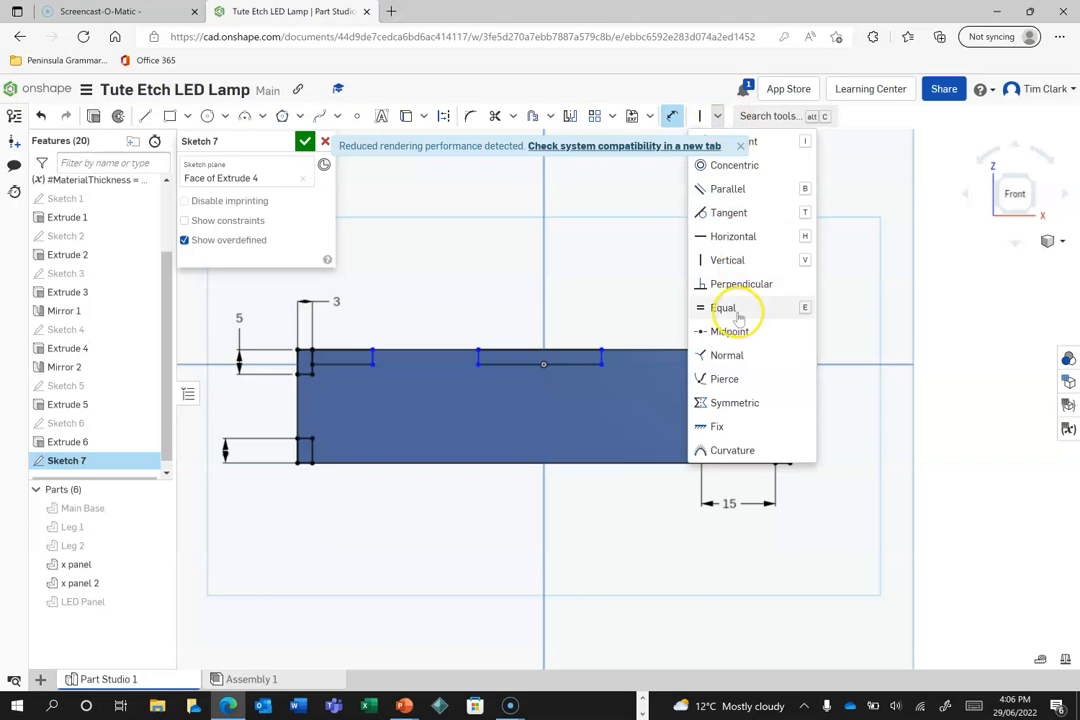
{"action": "left_click", "coordinate": [745, 307]}
{"action": "left_click", "coordinate": [745, 363]}
{"action": "left_click", "coordinate": [578, 363]}
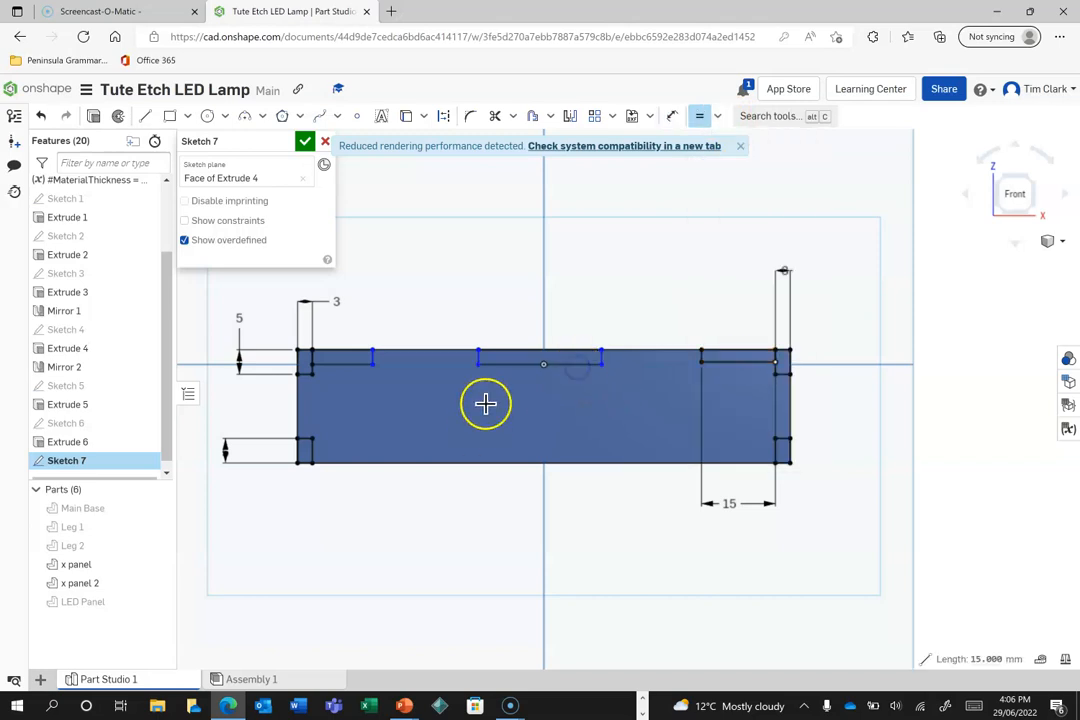
{"action": "left_click", "coordinate": [333, 366]}
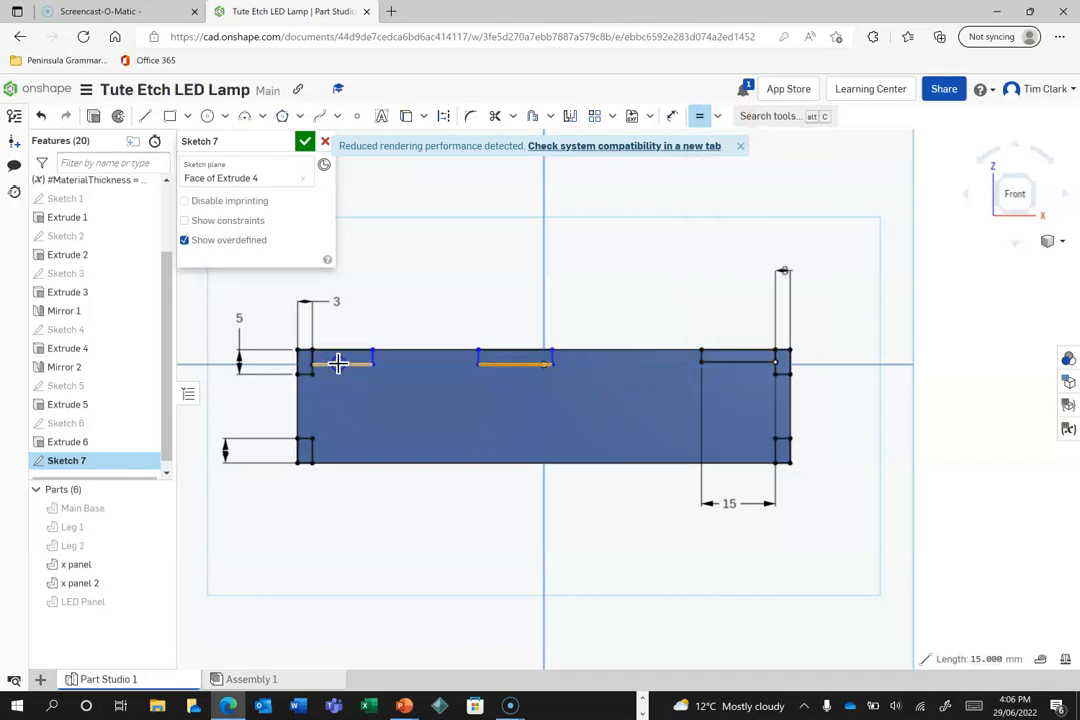
{"action": "left_click", "coordinate": [523, 365]}
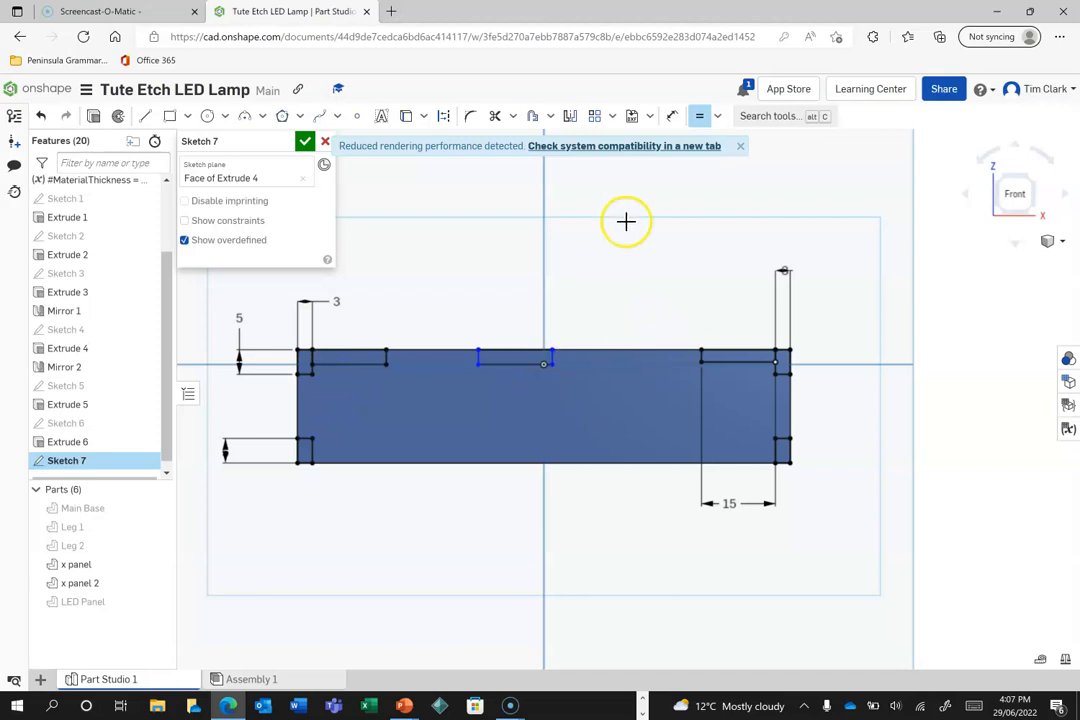
Centre the middle notch on the origin with a Midpoint constraint and finish the sketch.
{"action": "left_click", "coordinate": [718, 117]}
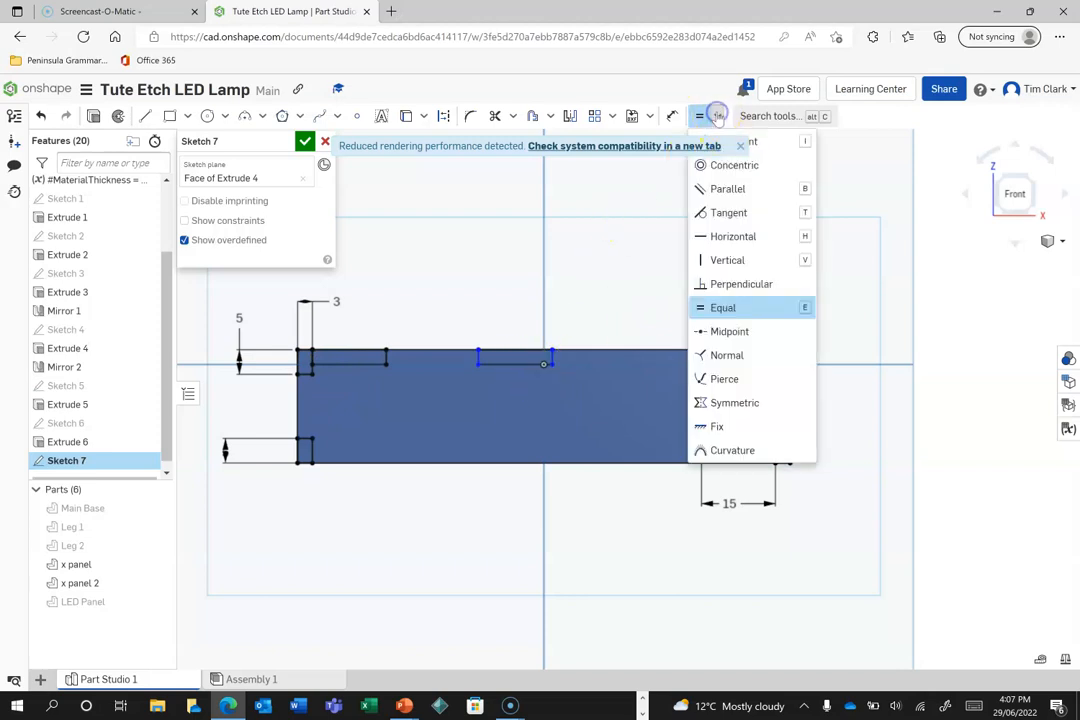
{"action": "left_click", "coordinate": [722, 325]}
{"action": "left_click", "coordinate": [520, 365]}
{"action": "left_click", "coordinate": [544, 365]}
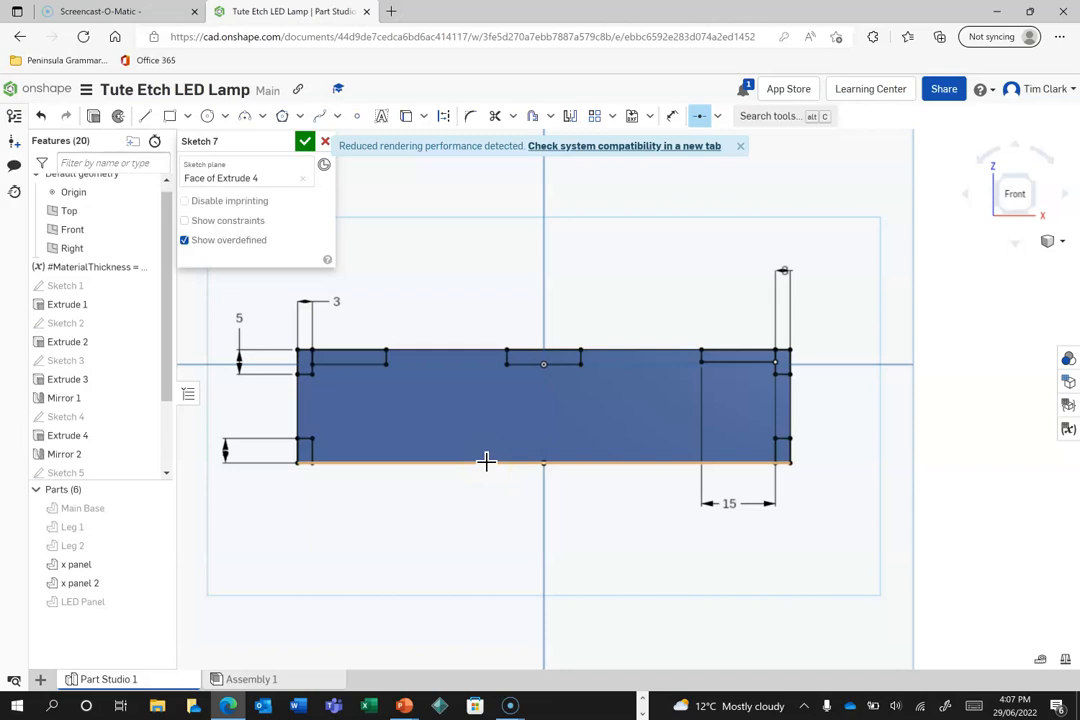
{"action": "left_click", "coordinate": [305, 141]}
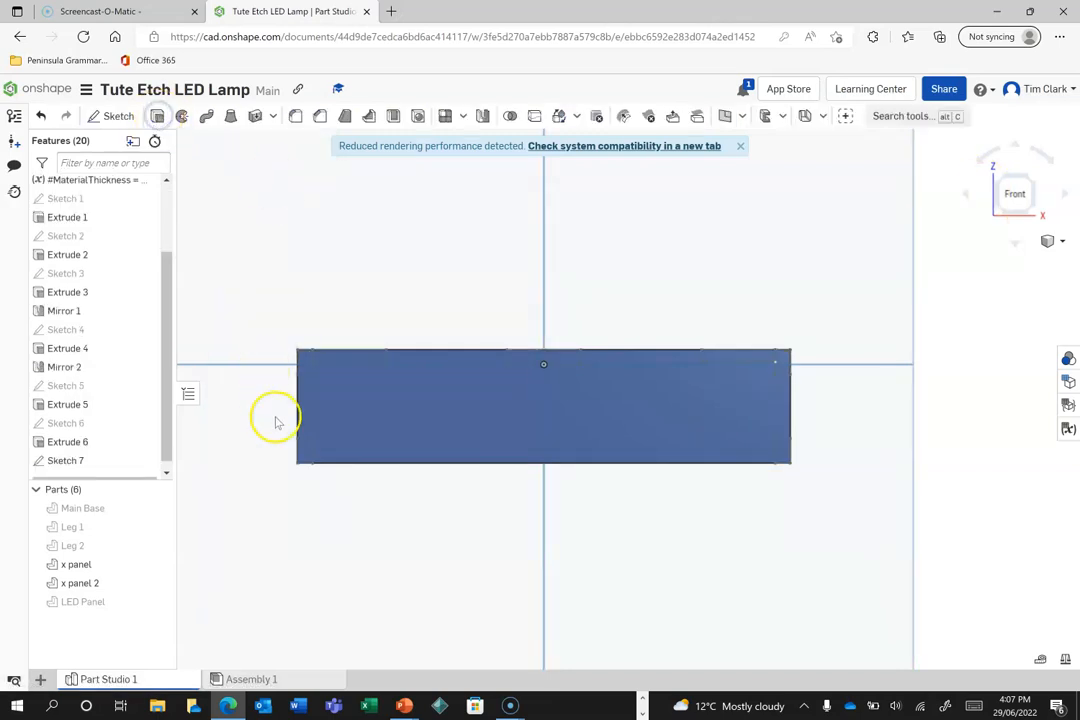
Extrude the corner and upper-edge notch regions of the x panel sketch up to the outer face of x panel 2.
{"action": "key", "text": "shift+e"}
{"action": "left_click", "coordinate": [304, 452]}
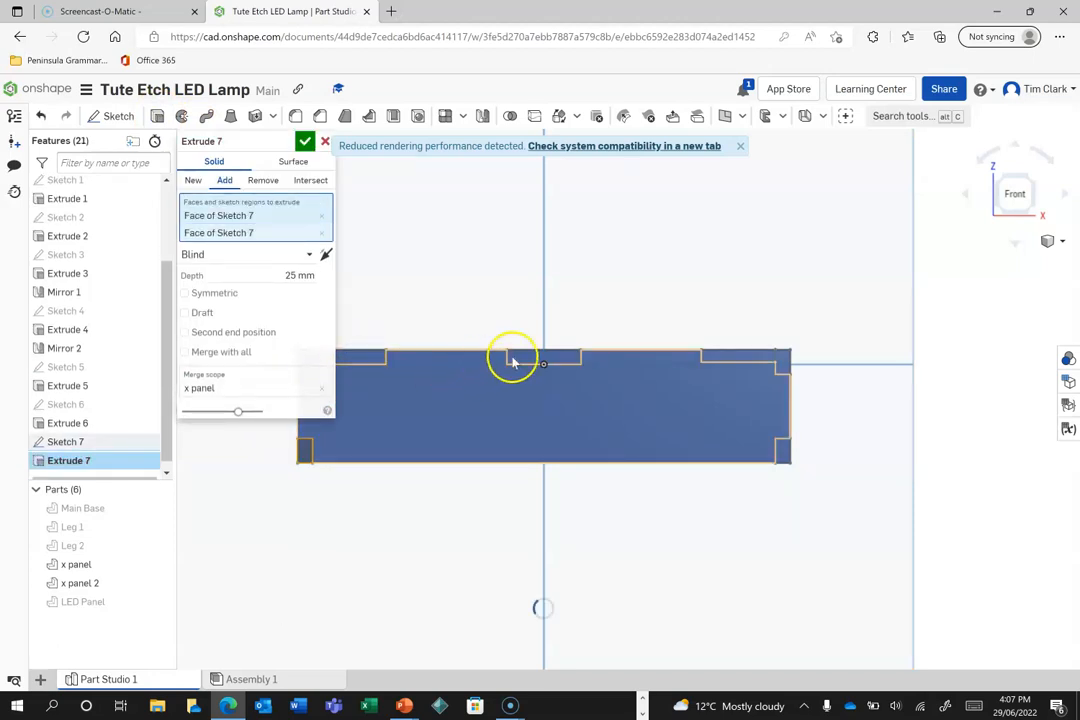
{"action": "left_click", "coordinate": [518, 359]}
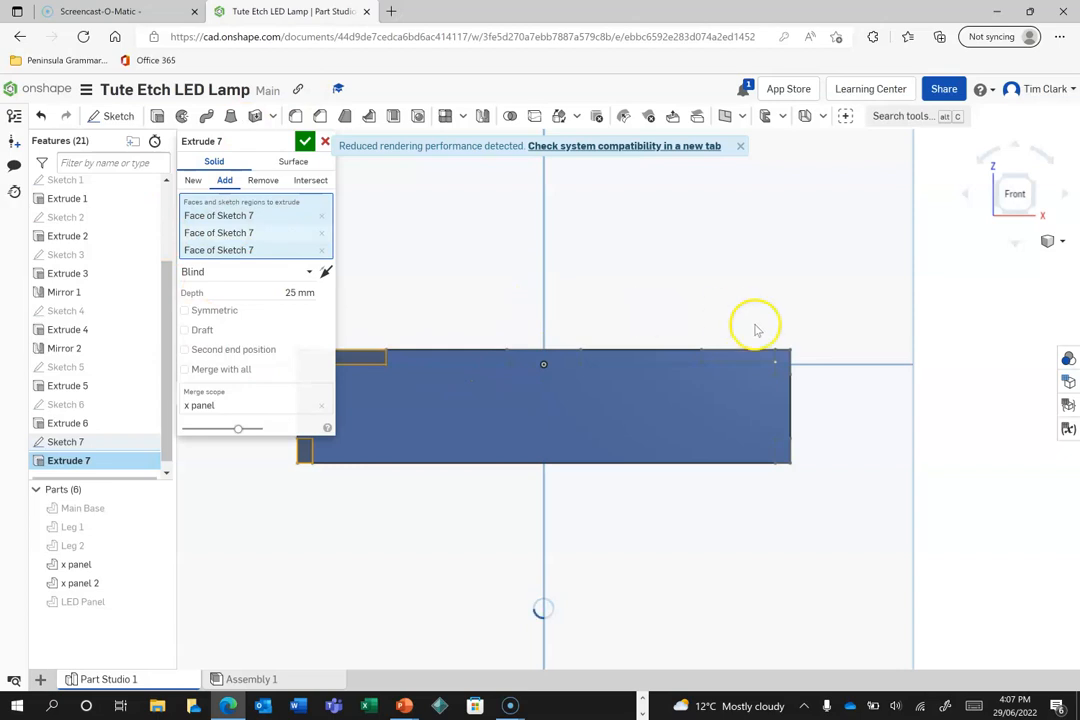
{"action": "left_click", "coordinate": [752, 359]}
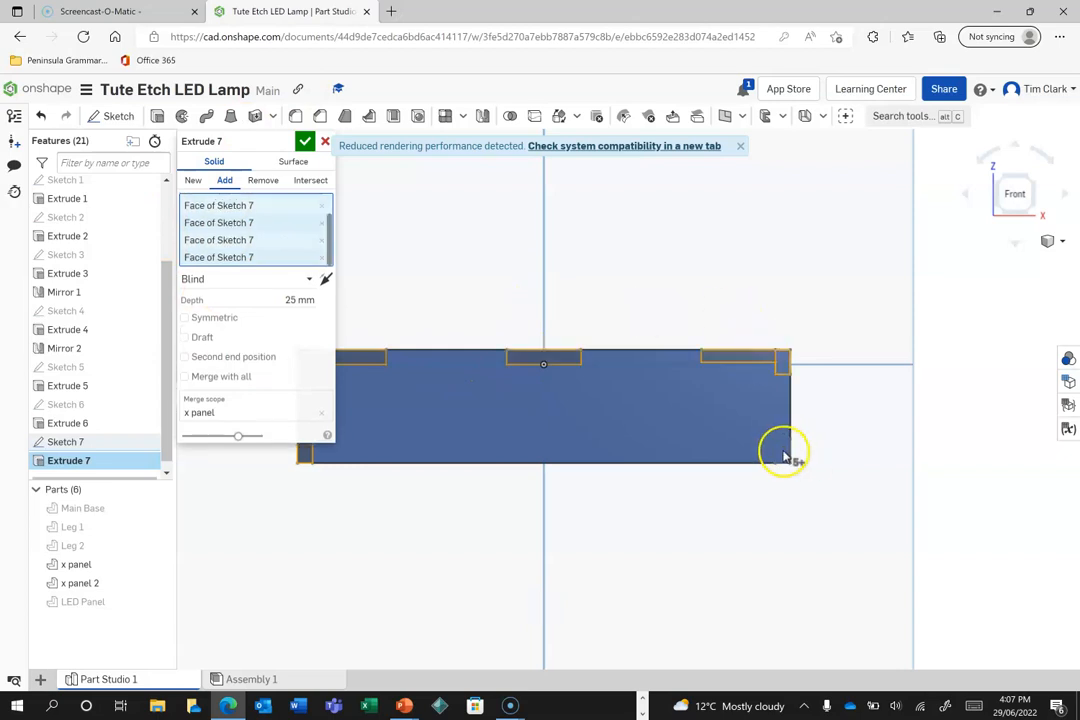
{"action": "left_click", "coordinate": [998, 180]}
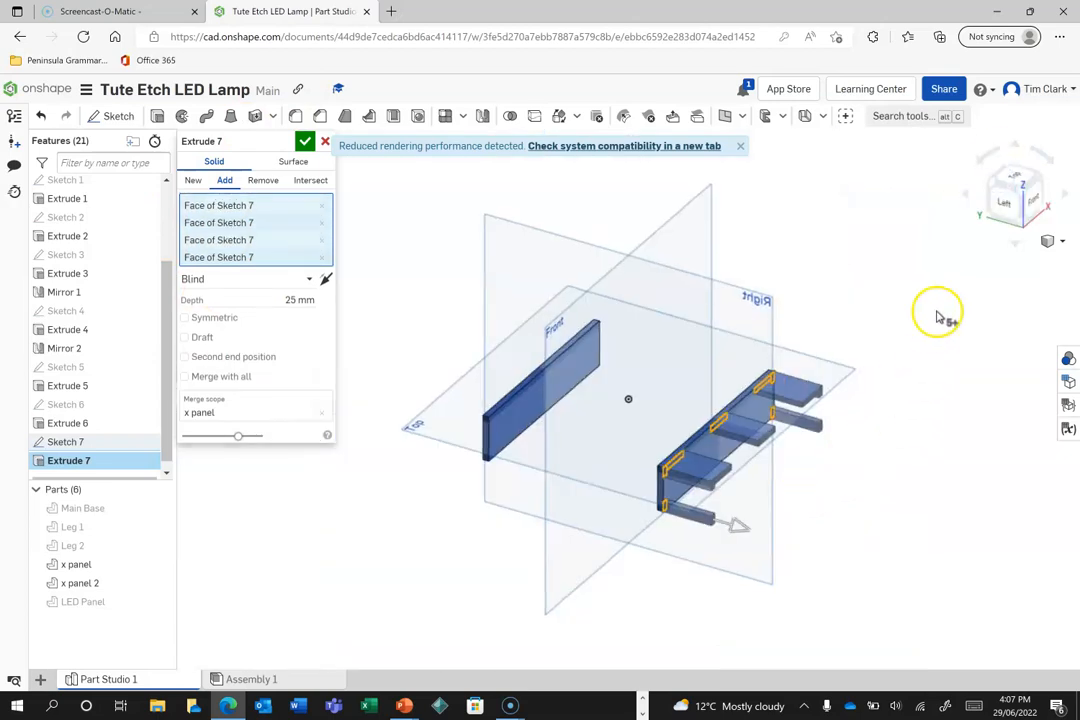
{"action": "left_click", "coordinate": [994, 183]}
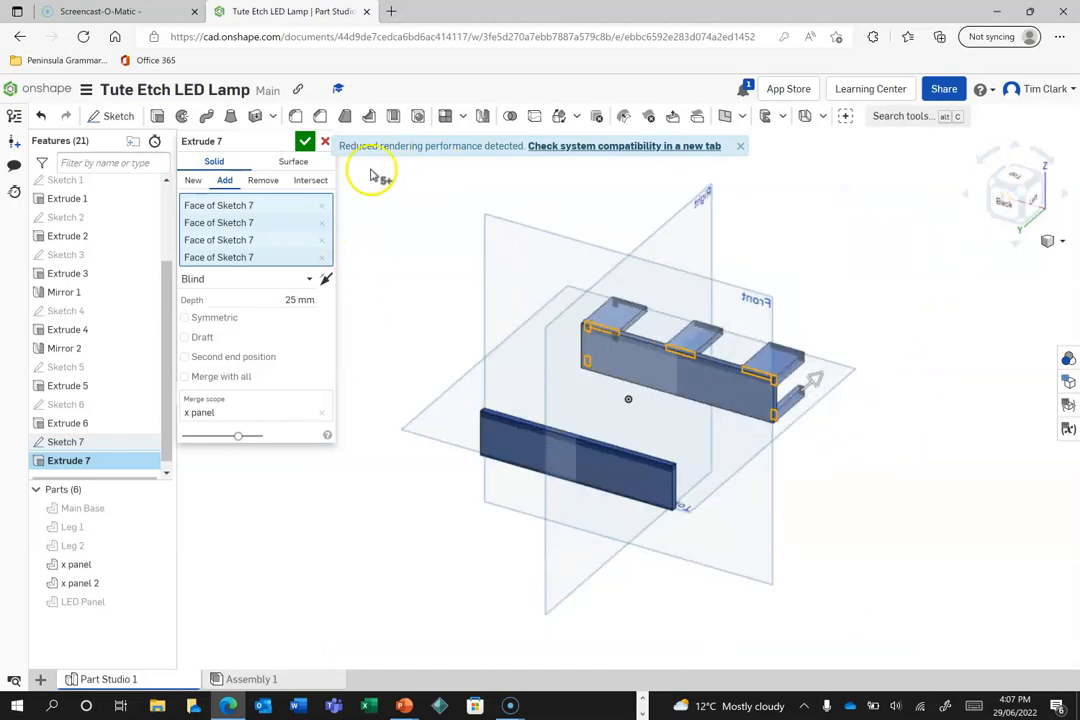
{"action": "left_click", "coordinate": [309, 281]}
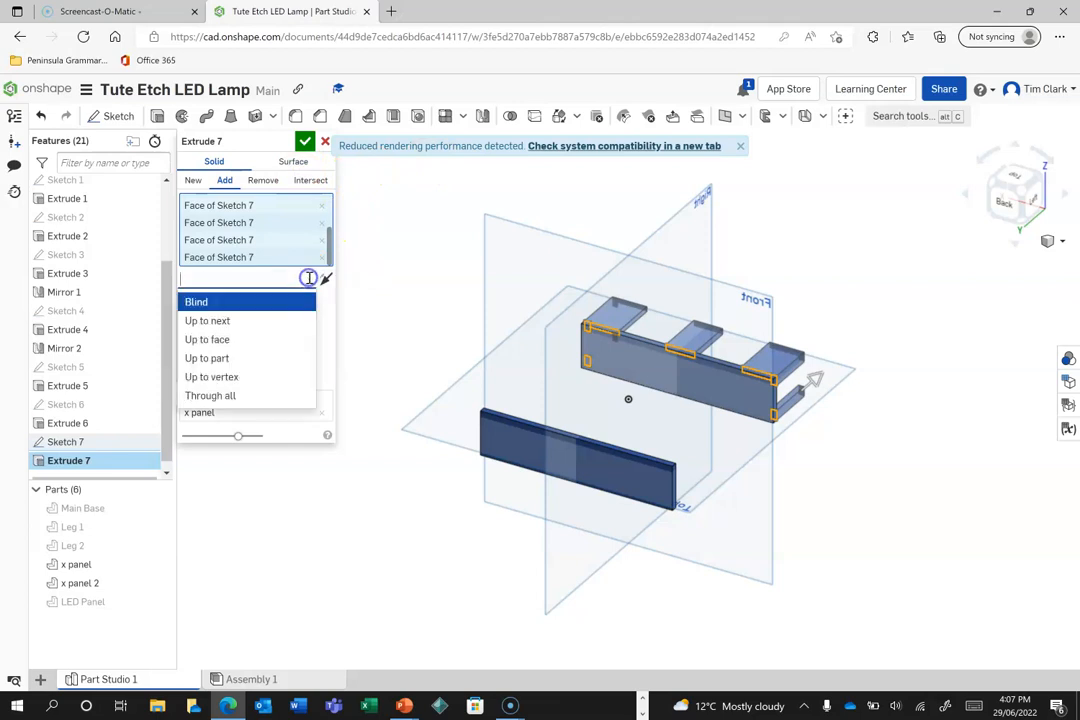
{"action": "left_click", "coordinate": [222, 340]}
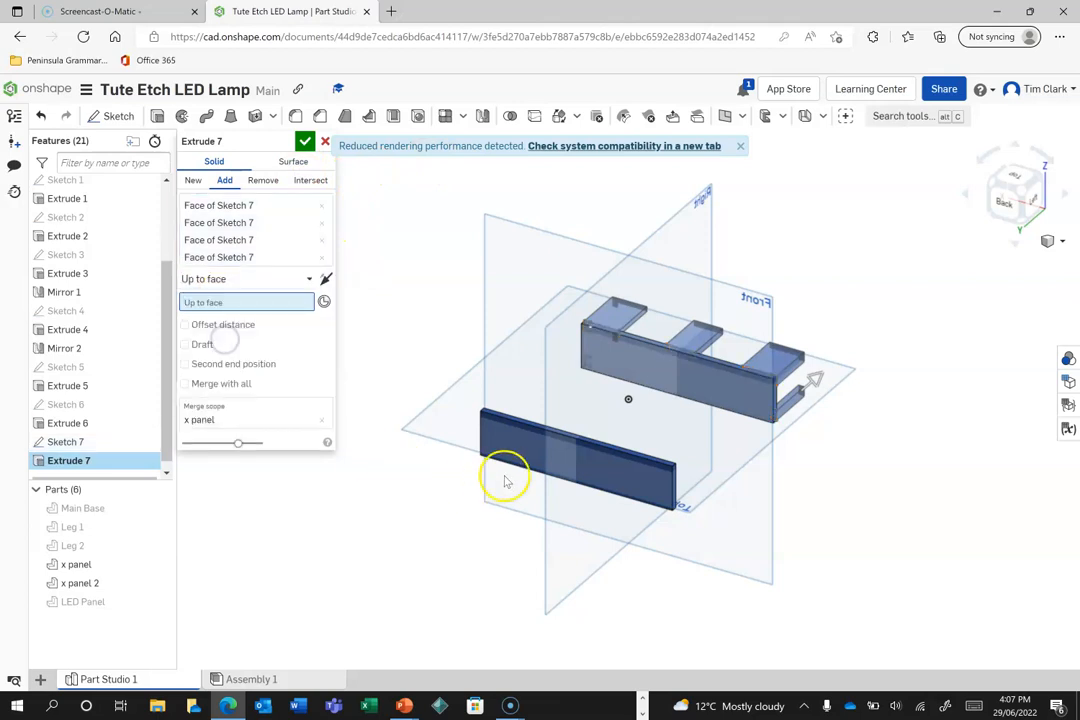
{"action": "left_click", "coordinate": [525, 455]}
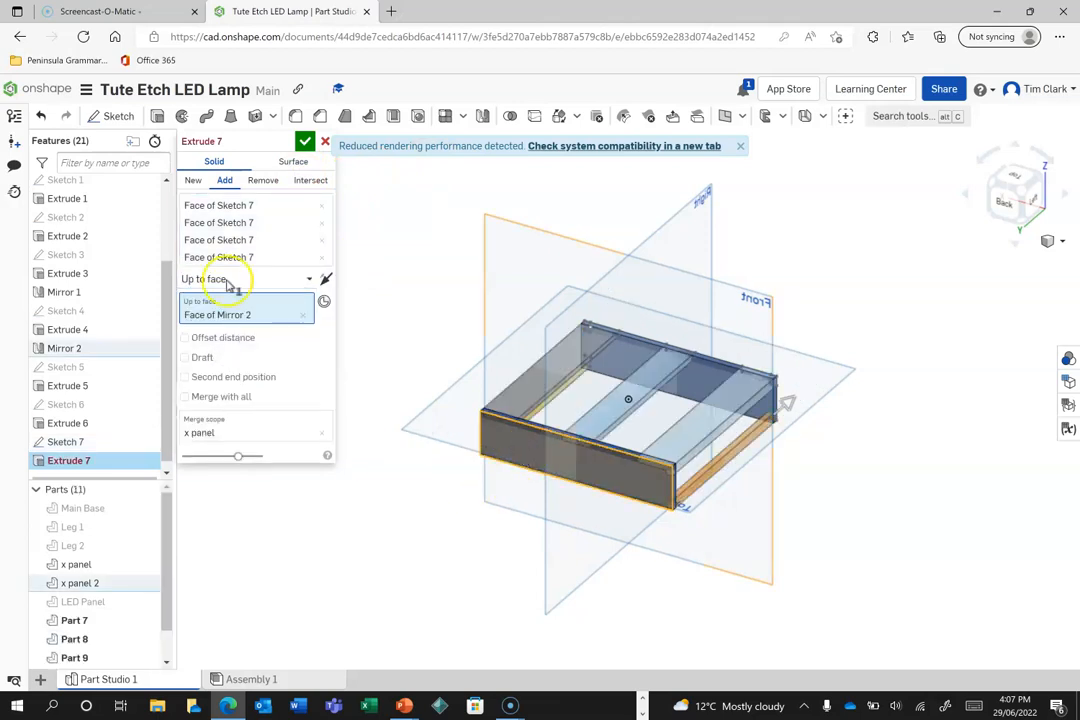
Make the extrusion remove material, with x panel and x panel 2 as the merge scope, and accept it.
{"action": "left_click", "coordinate": [193, 180]}
{"action": "left_click", "coordinate": [264, 181]}
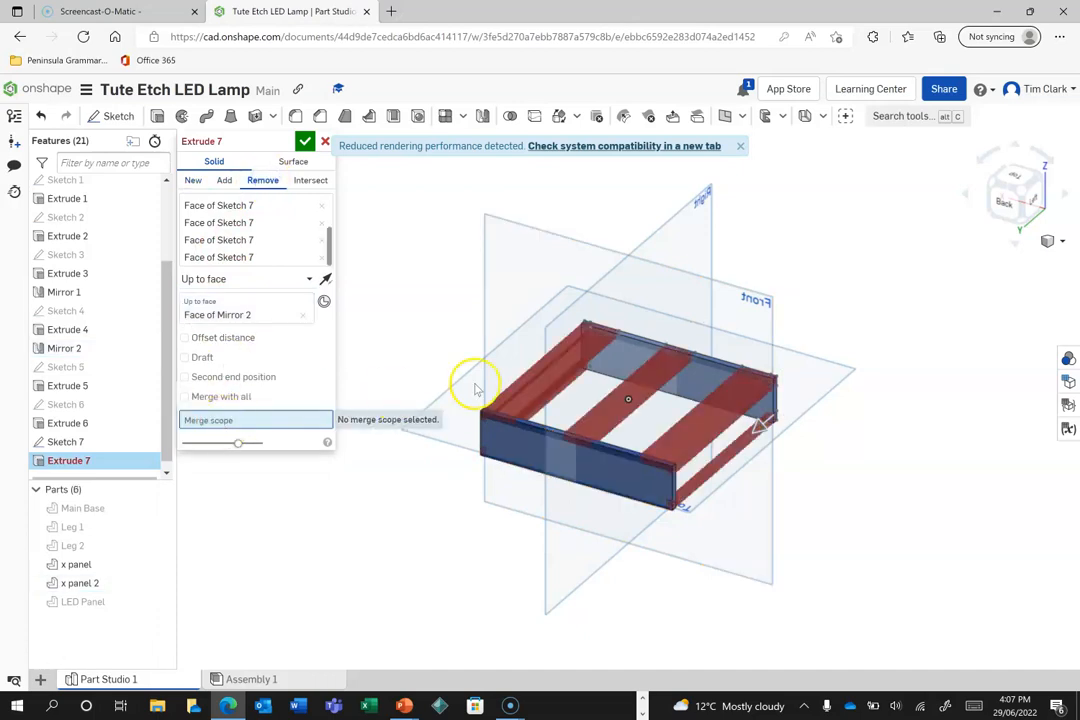
{"action": "left_click", "coordinate": [635, 347]}
{"action": "left_click", "coordinate": [536, 446]}
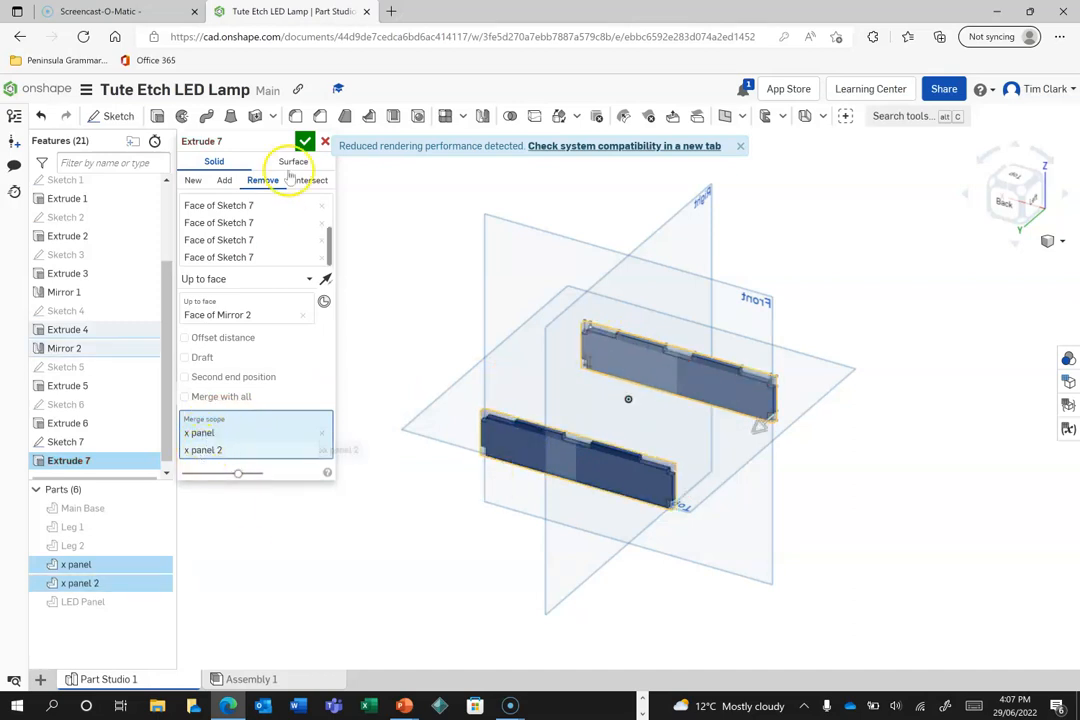
{"action": "left_click", "coordinate": [305, 142]}
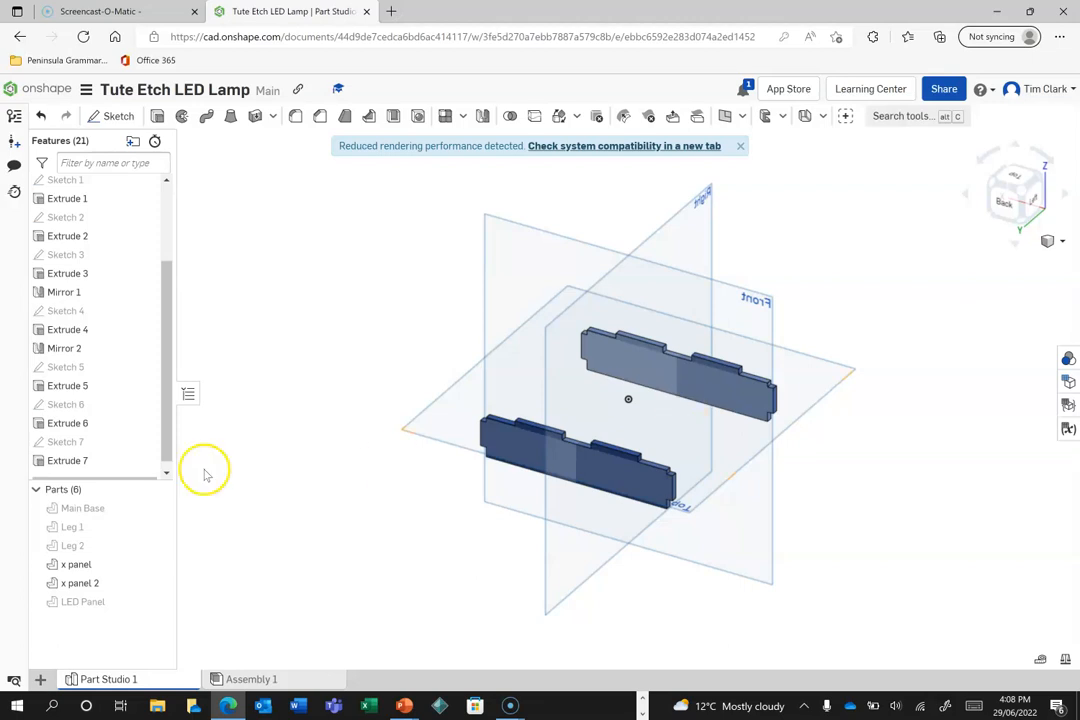
Hide x panel and x panel 2, and show the LED Panel part.
{"action": "left_click", "coordinate": [158, 564]}
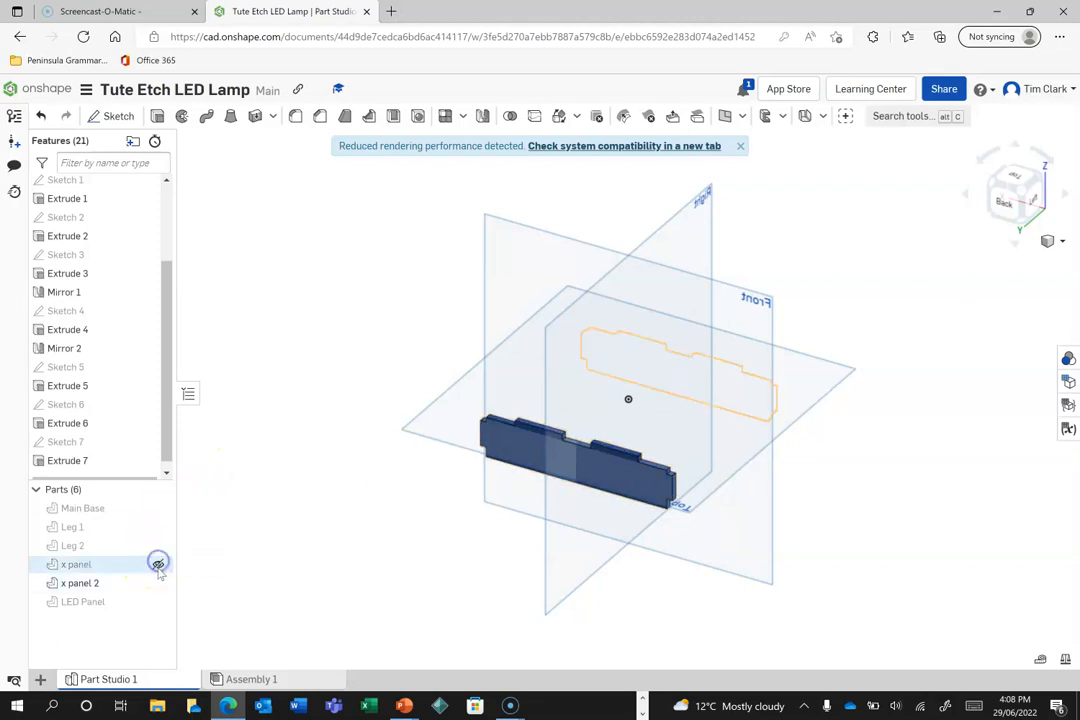
{"action": "left_click", "coordinate": [157, 583]}
{"action": "left_click", "coordinate": [157, 603]}
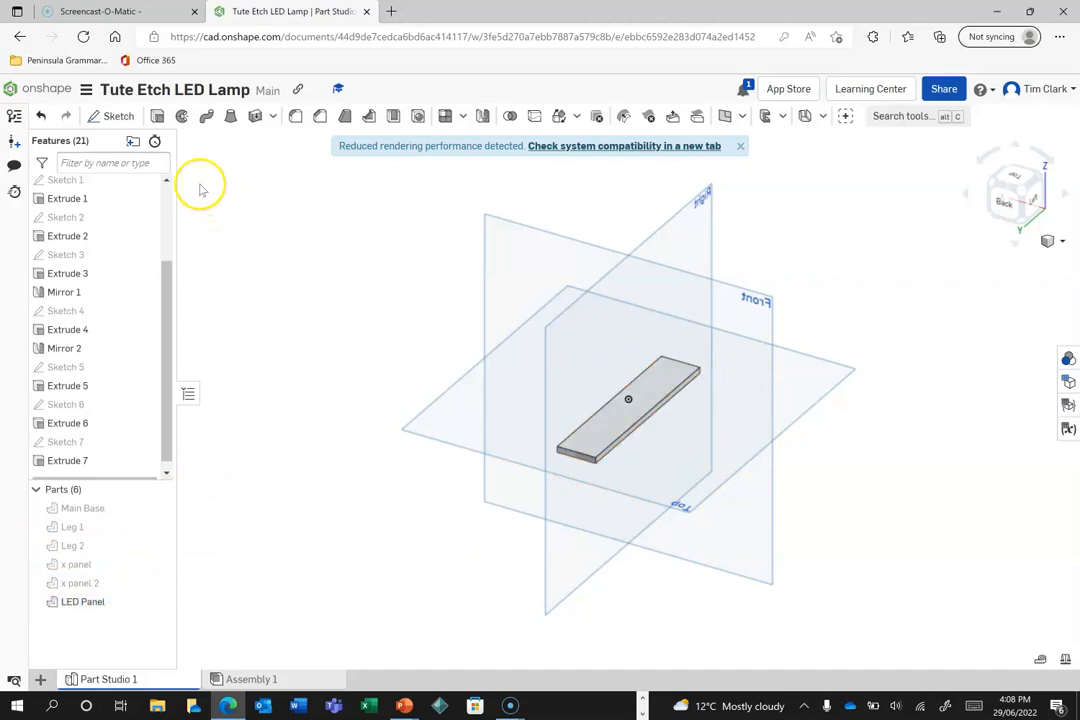
Sketch on the LED Panel's upper face a corner rectangle in each of the four corners, about 4 to 5 mm wide and 5 to 7 mm long.
{"action": "left_click", "coordinate": [113, 115]}
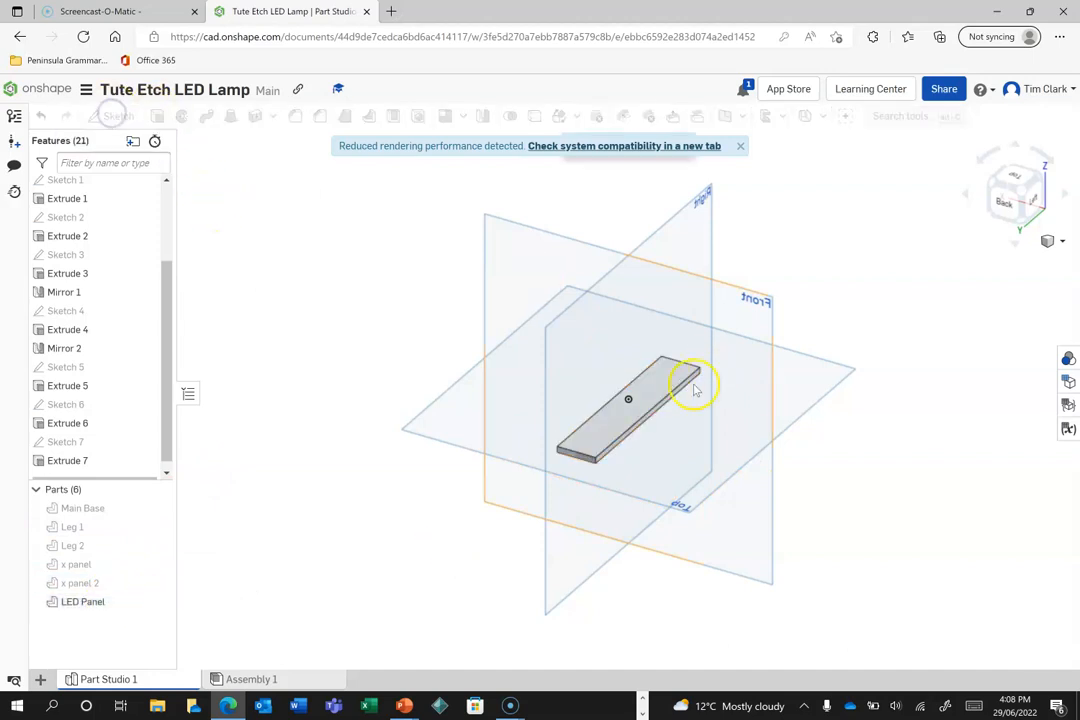
{"action": "left_click", "coordinate": [634, 388]}
{"action": "scroll", "coordinate": [656, 217], "scroll_direction": "up", "scroll_amount": 3}
{"action": "scroll", "coordinate": [656, 217], "scroll_direction": "down", "scroll_amount": 4}
{"action": "scroll", "coordinate": [670, 437], "scroll_direction": "up", "scroll_amount": 1}
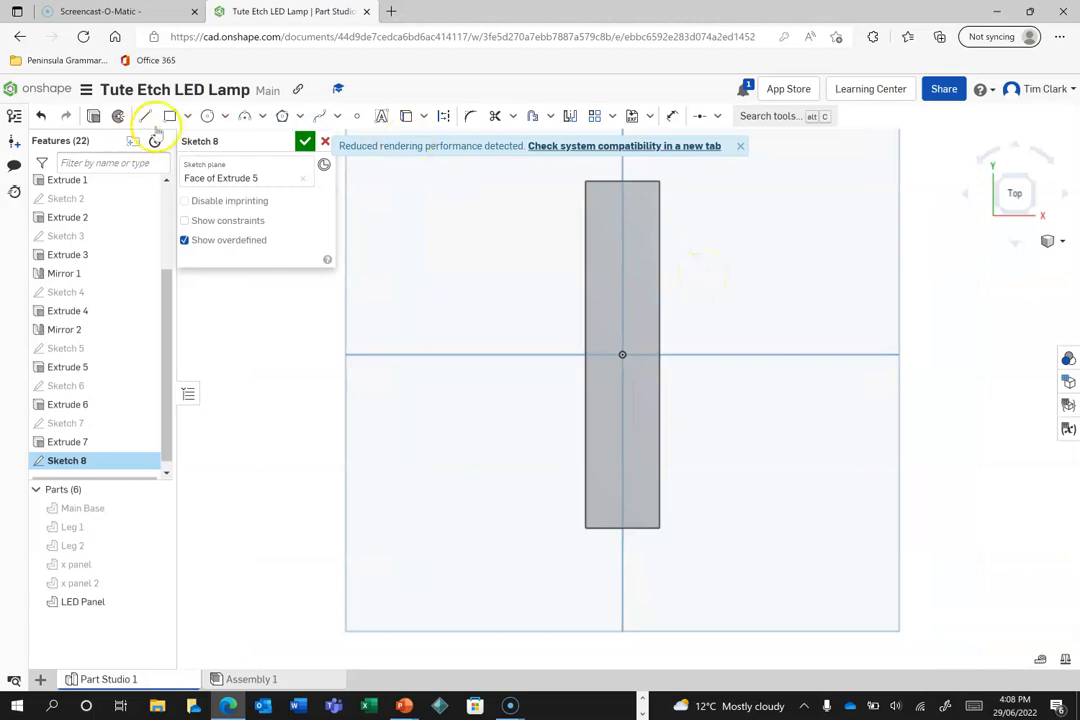
{"action": "left_click", "coordinate": [169, 116]}
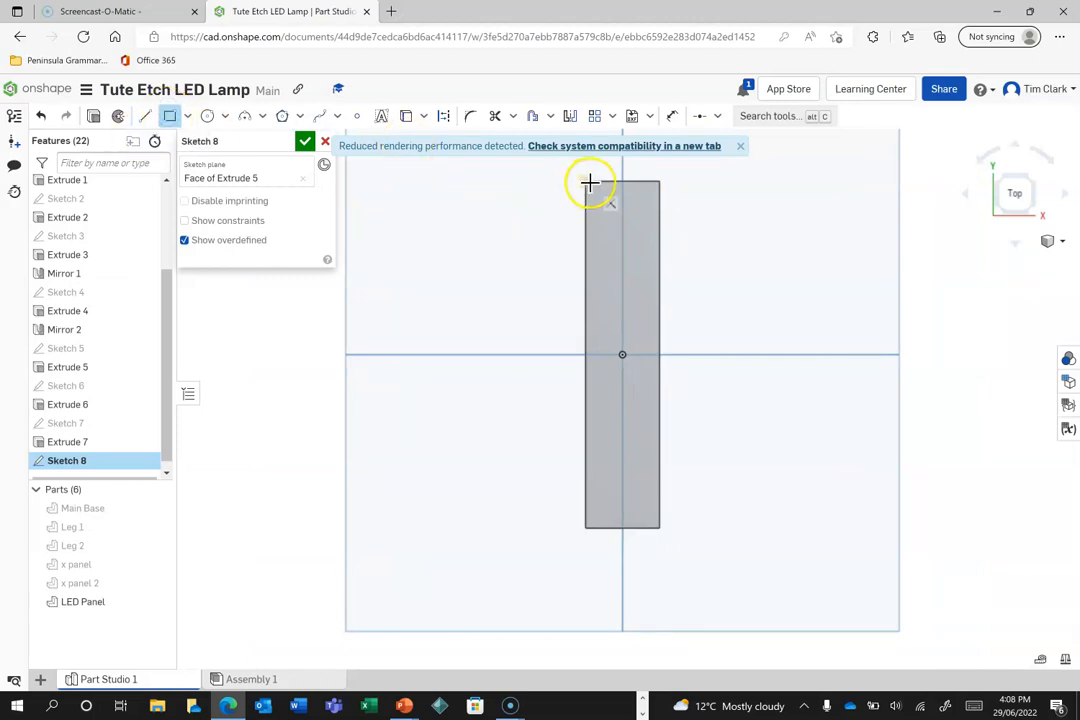
{"action": "left_click_drag", "start_coordinate": [599, 202], "coordinate": [660, 188]}
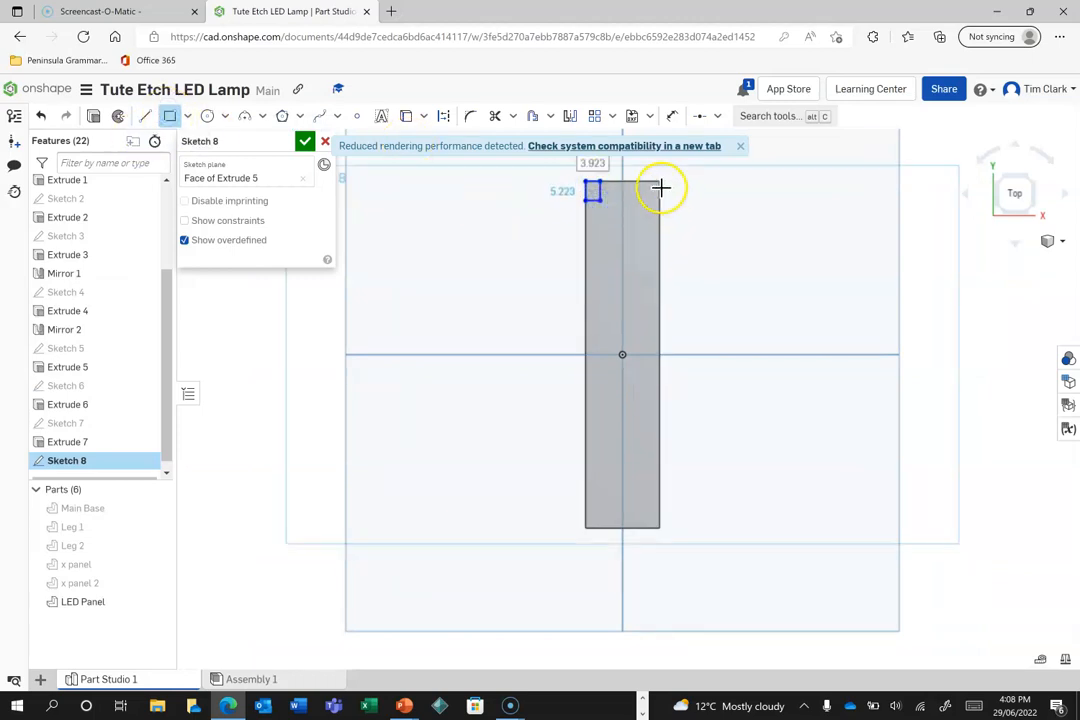
{"action": "left_click", "coordinate": [656, 186]}
{"action": "left_click", "coordinate": [643, 207]}
{"action": "left_click", "coordinate": [590, 527]}
{"action": "left_click", "coordinate": [604, 507]}
{"action": "left_click", "coordinate": [659, 528]}
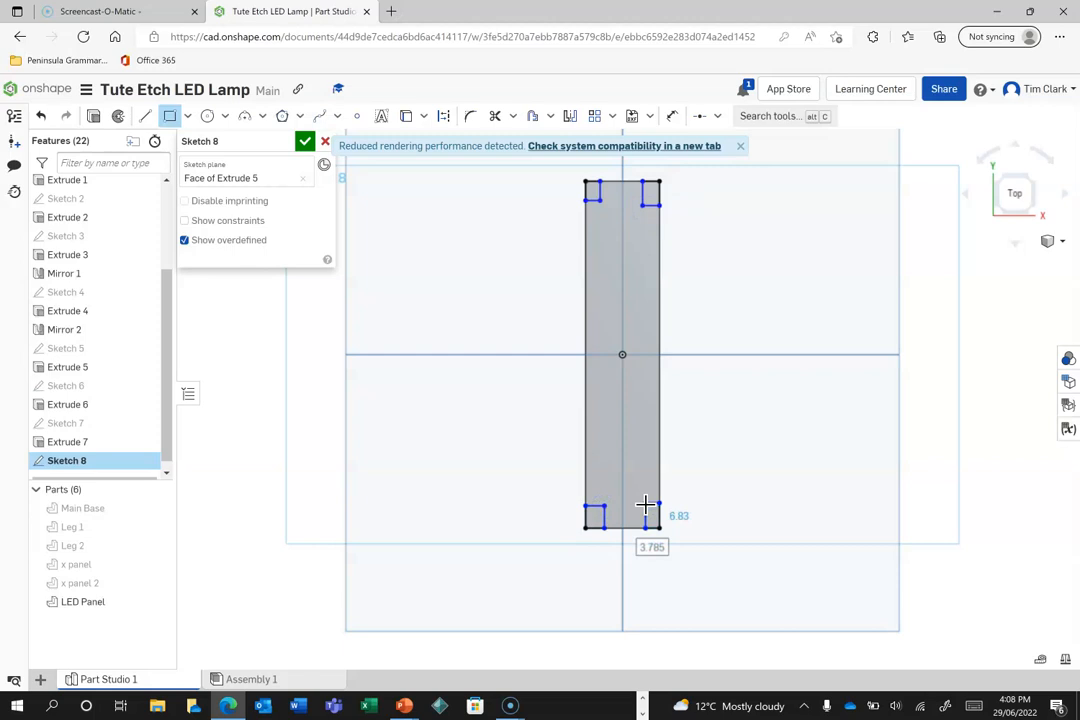
{"action": "left_click", "coordinate": [644, 503]}
Dimension the upper-left corner rectangle's height to 3 mm and apply Equal constraints to the sides of both upper corner rectangles.
{"action": "left_click", "coordinate": [672, 117]}
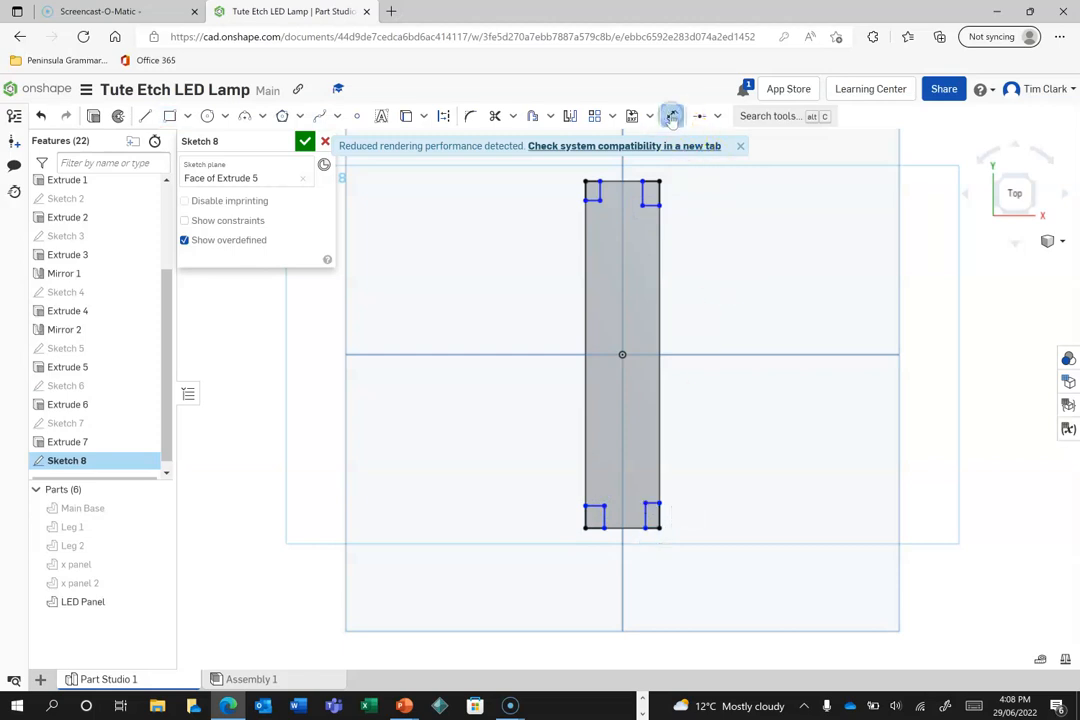
{"action": "left_click", "coordinate": [614, 181]}
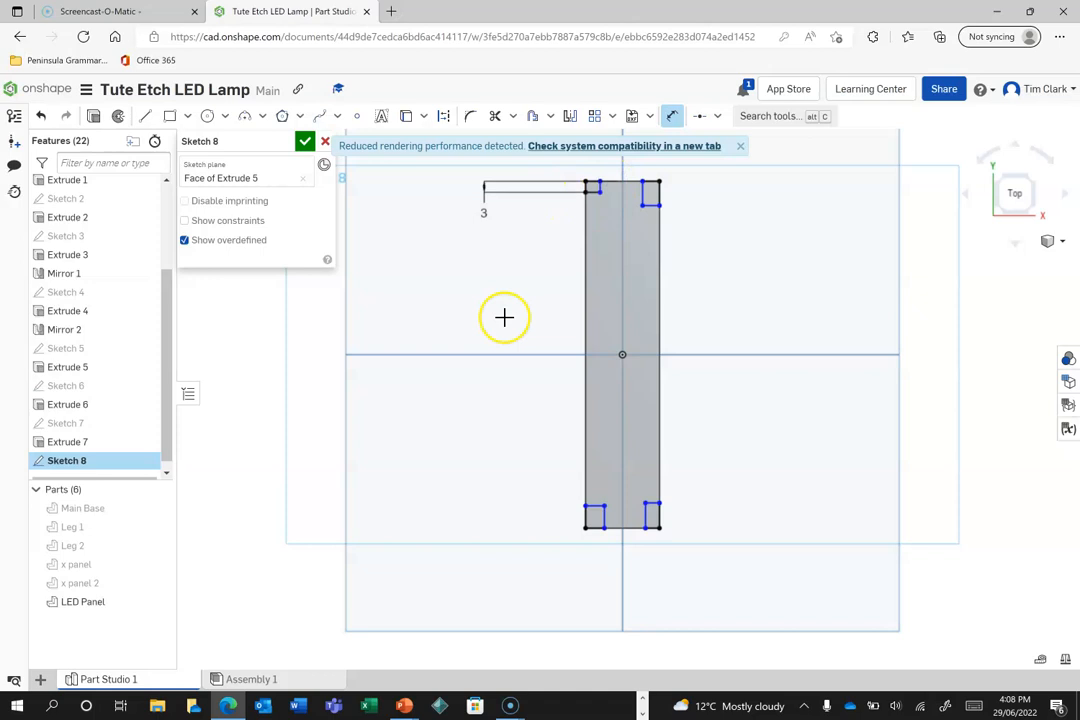
{"action": "left_click", "coordinate": [716, 116]}
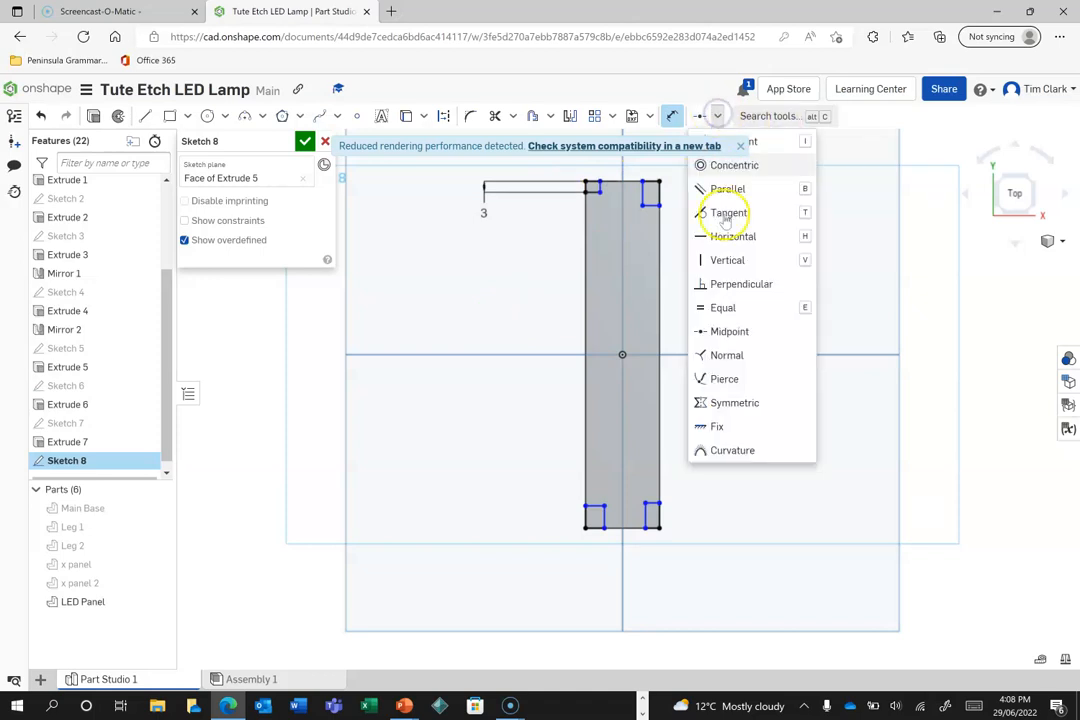
{"action": "left_click", "coordinate": [723, 307]}
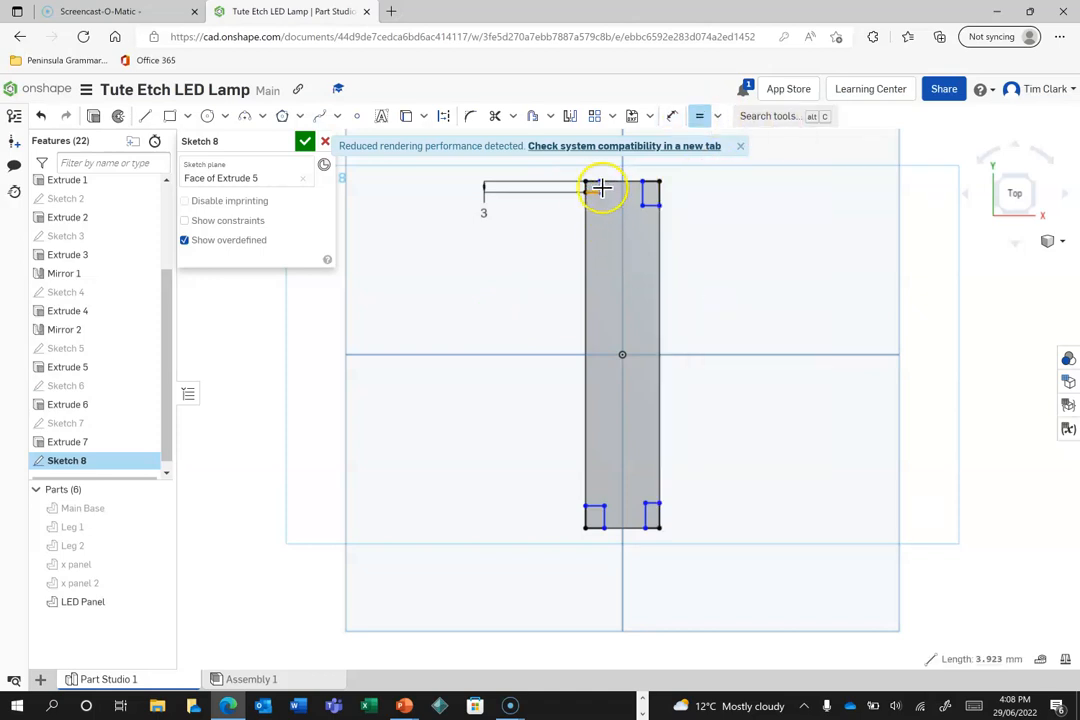
{"action": "left_click", "coordinate": [600, 188]}
{"action": "left_click", "coordinate": [642, 191]}
{"action": "left_click", "coordinate": [621, 257]}
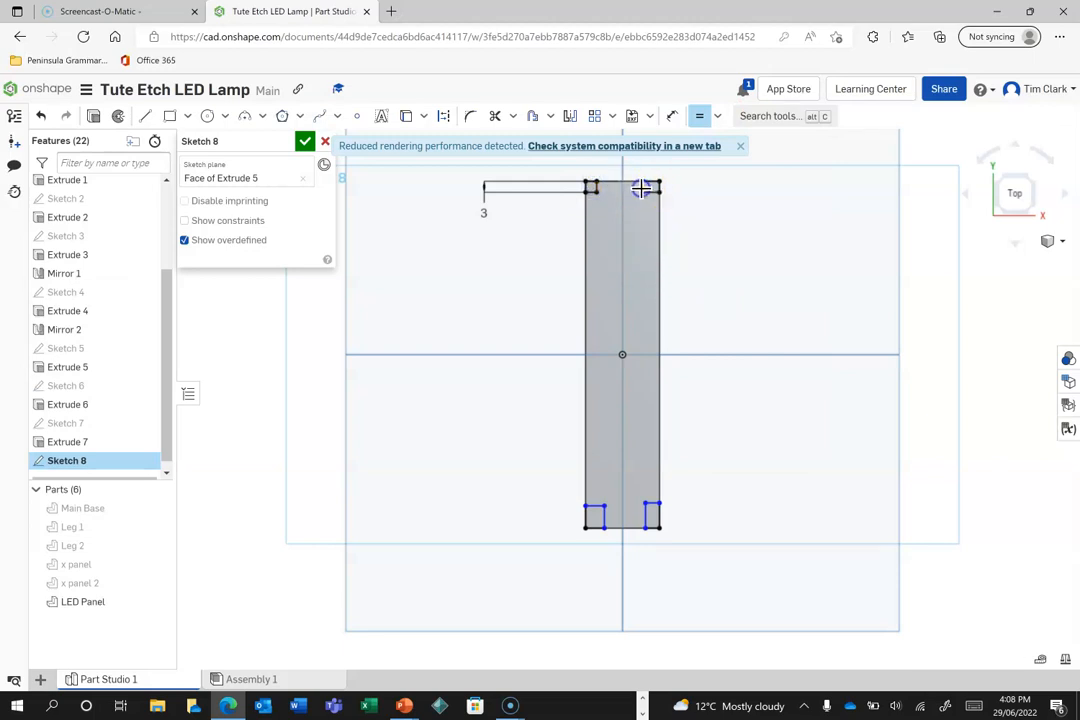
Make the sides of the two lower corner rectangles equal to the upper ones and finish the sketch.
{"action": "left_click", "coordinate": [592, 192]}
{"action": "left_click", "coordinate": [597, 504]}
{"action": "left_click", "coordinate": [597, 515]}
{"action": "left_click", "coordinate": [590, 504]}
{"action": "left_click", "coordinate": [758, 490]}
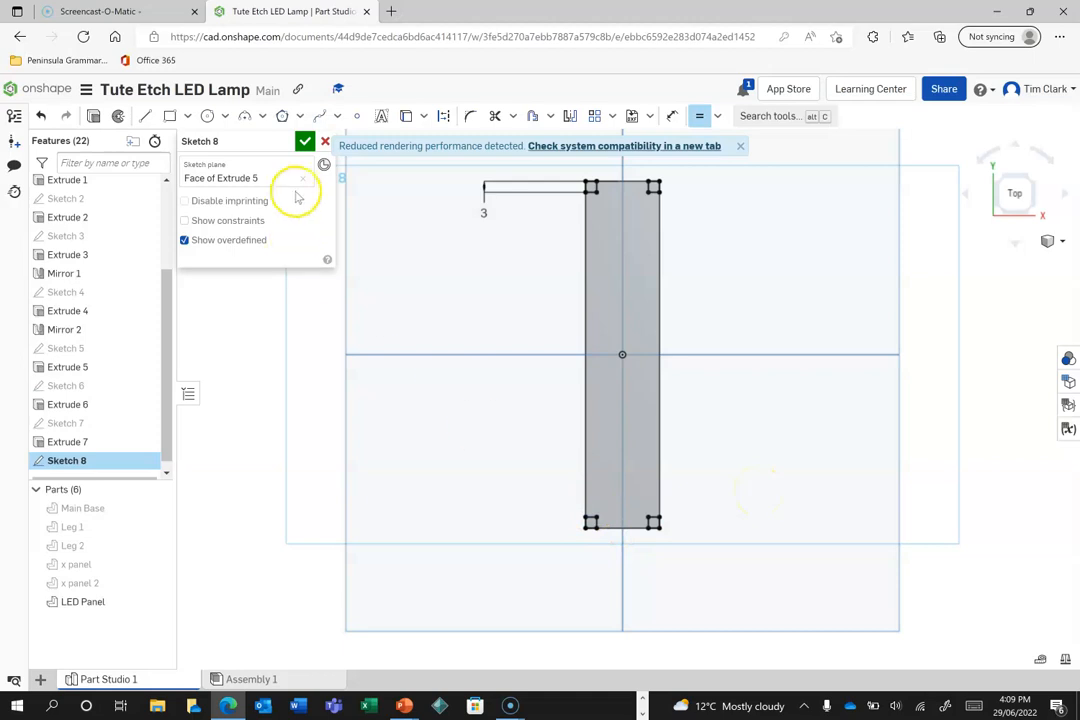
{"action": "left_click", "coordinate": [306, 142]}
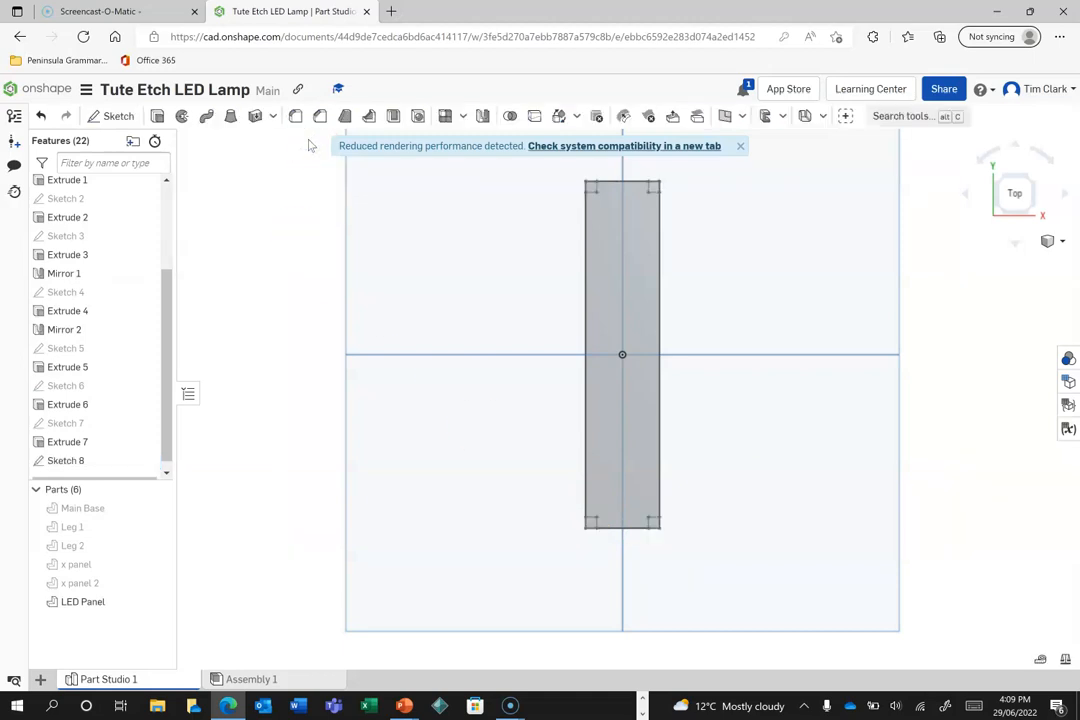
Extrude the four corner rectangles as a blind 25 mm Remove cut through the LED Panel.
{"action": "left_click", "coordinate": [157, 114]}
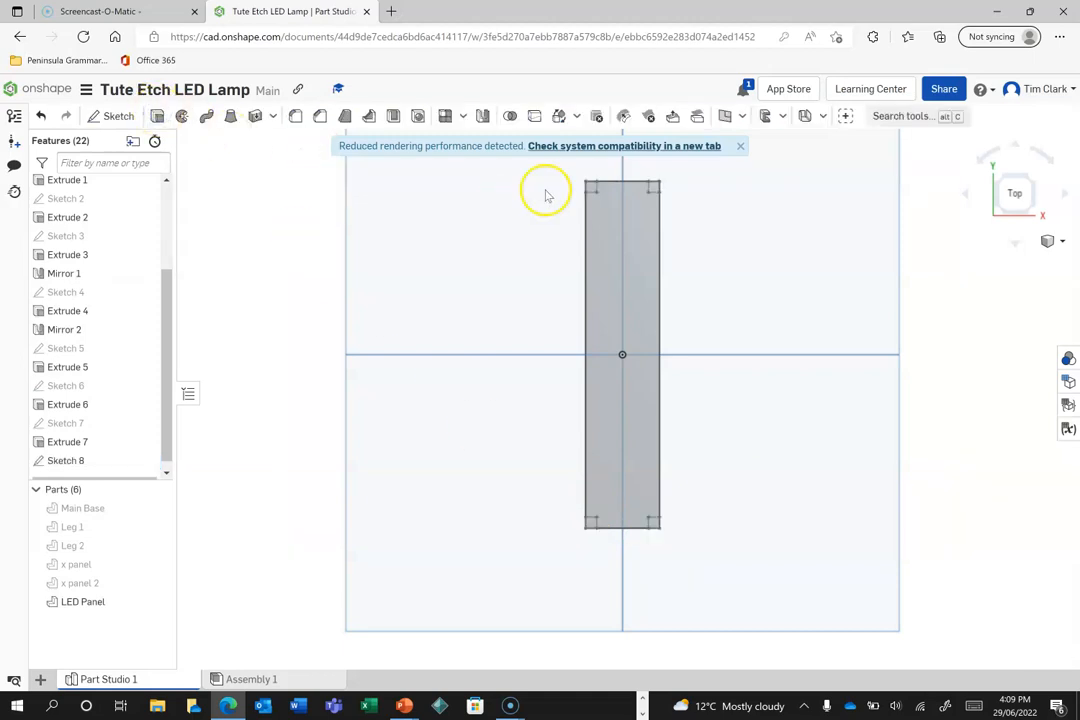
{"action": "left_click", "coordinate": [655, 188]}
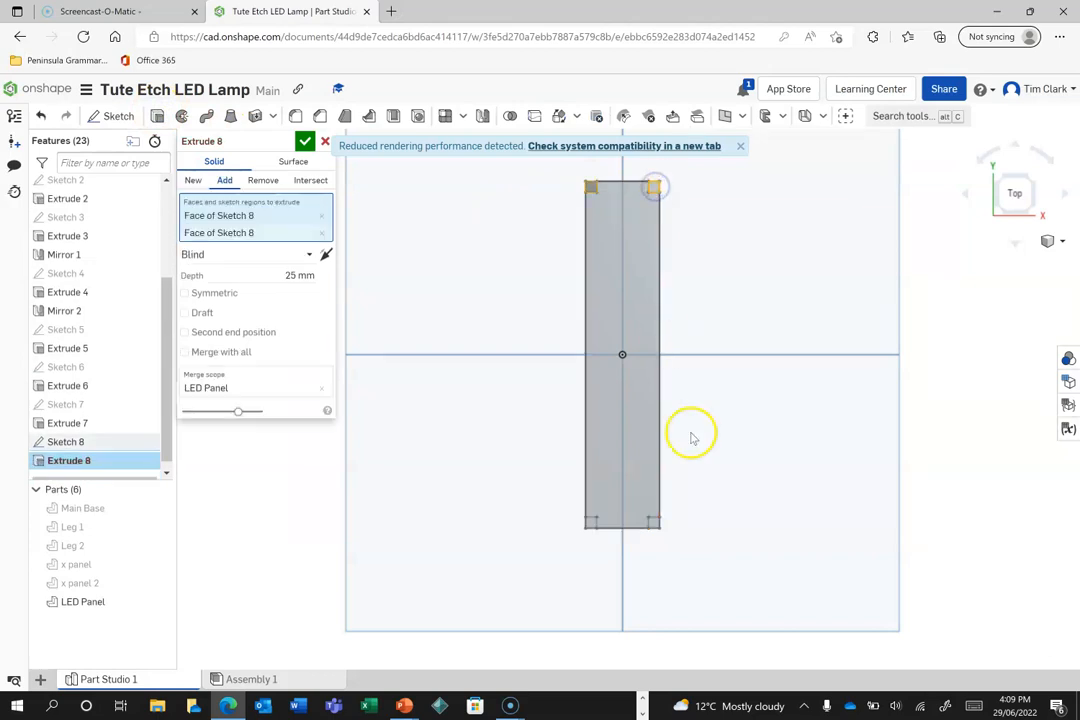
{"action": "left_click", "coordinate": [655, 525]}
{"action": "left_click", "coordinate": [591, 522]}
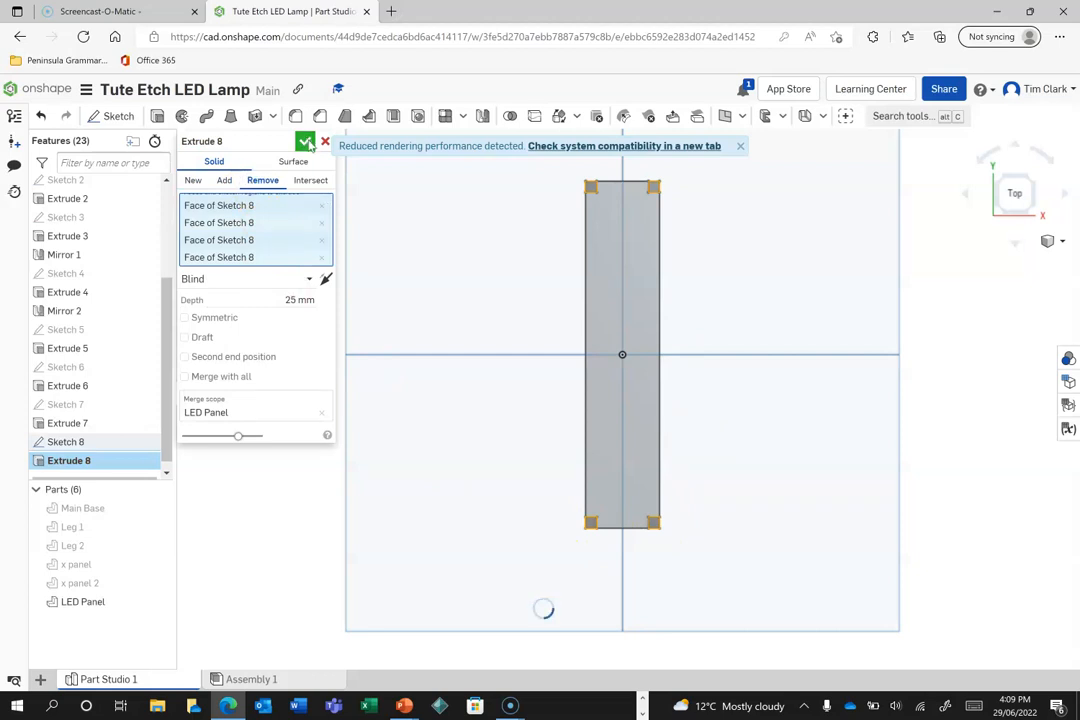
{"action": "left_click", "coordinate": [306, 142]}
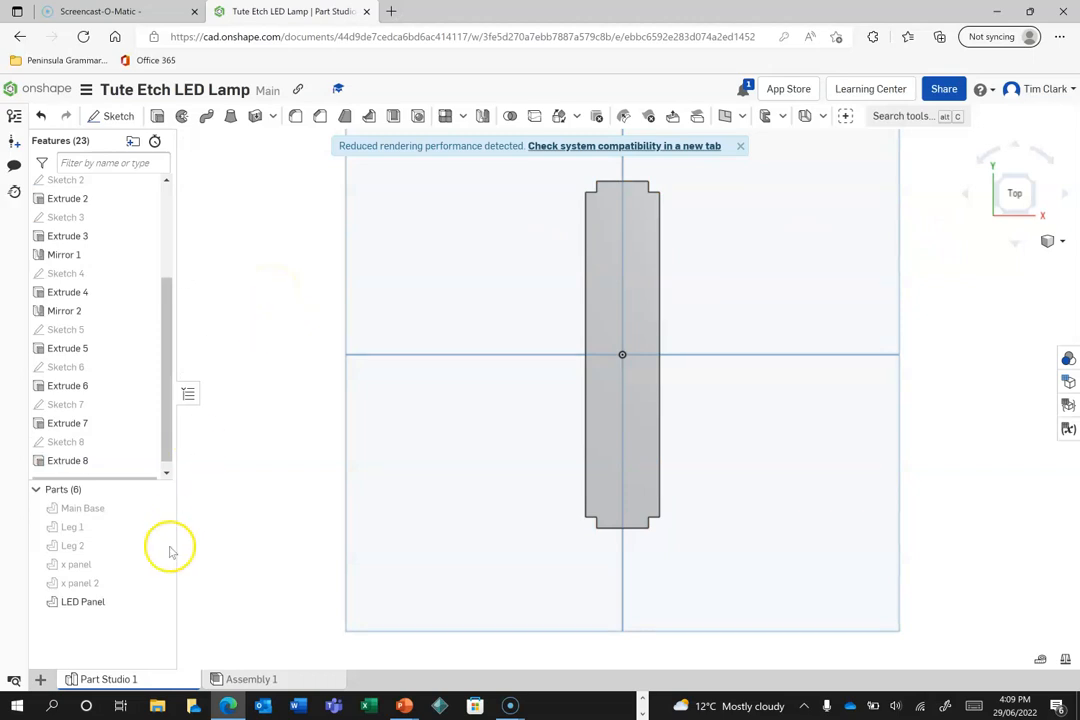
Show x panel 2, x panel, Leg 2, Leg 1 and Main Base, and switch to an isometric view.
{"action": "left_click", "coordinate": [157, 583]}
{"action": "left_click", "coordinate": [157, 564]}
{"action": "left_click", "coordinate": [157, 545]}
{"action": "left_click", "coordinate": [157, 527]}
{"action": "left_click", "coordinate": [157, 508]}
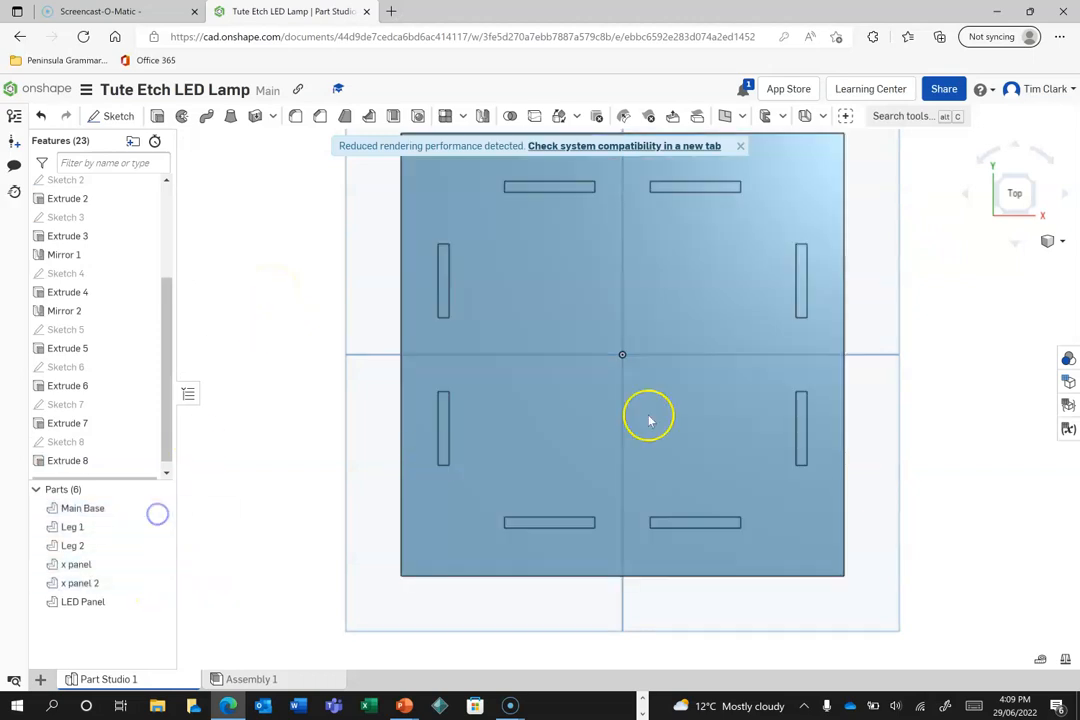
{"action": "left_click", "coordinate": [1032, 212]}
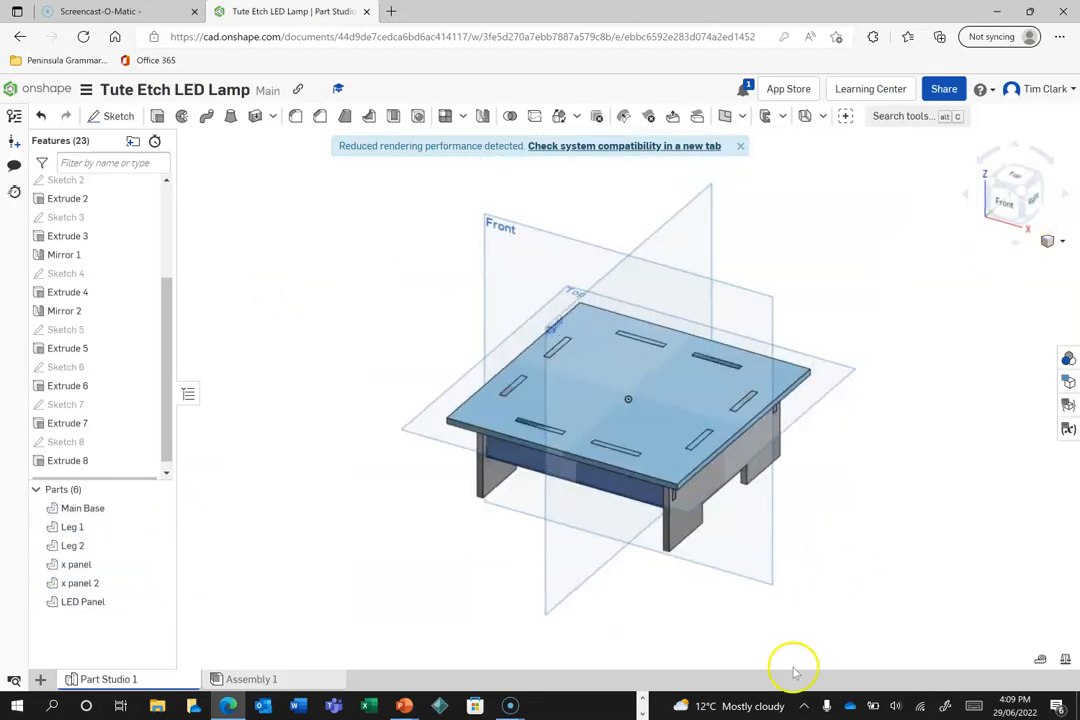
Subtract Leg 1, Leg 2, x panel and x panel 2 from the Main Base with a Boolean, keeping the tool parts.
{"action": "scroll", "coordinate": [545, 440], "scroll_direction": "up", "scroll_amount": 5}
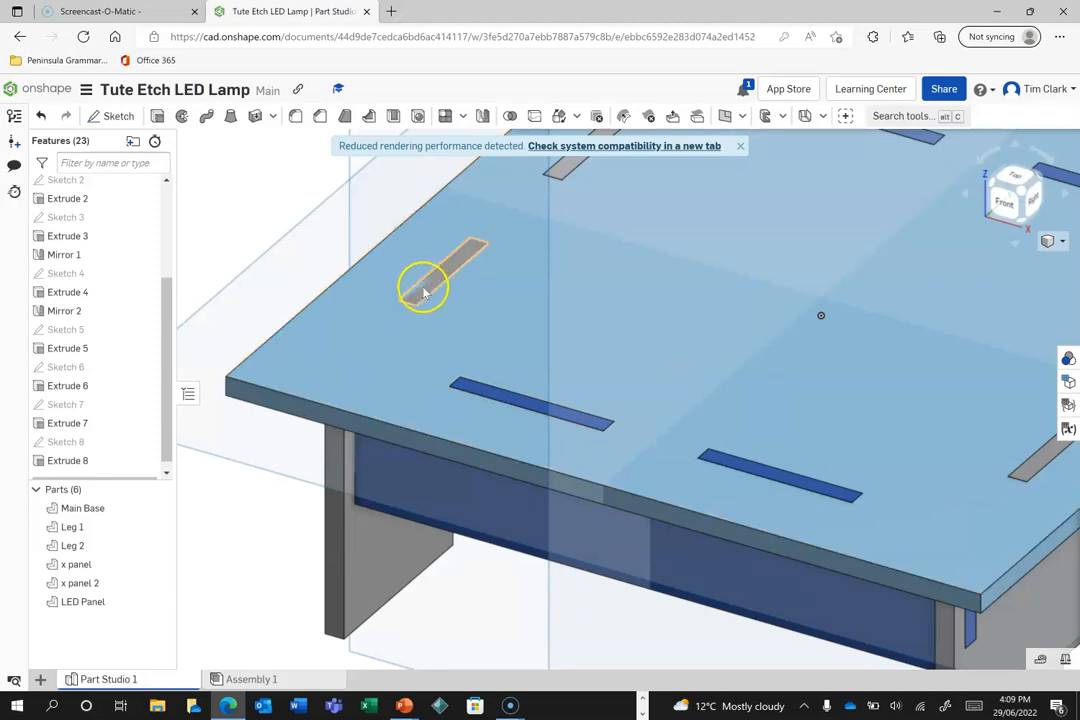
{"action": "scroll", "coordinate": [636, 426], "scroll_direction": "down", "scroll_amount": 5}
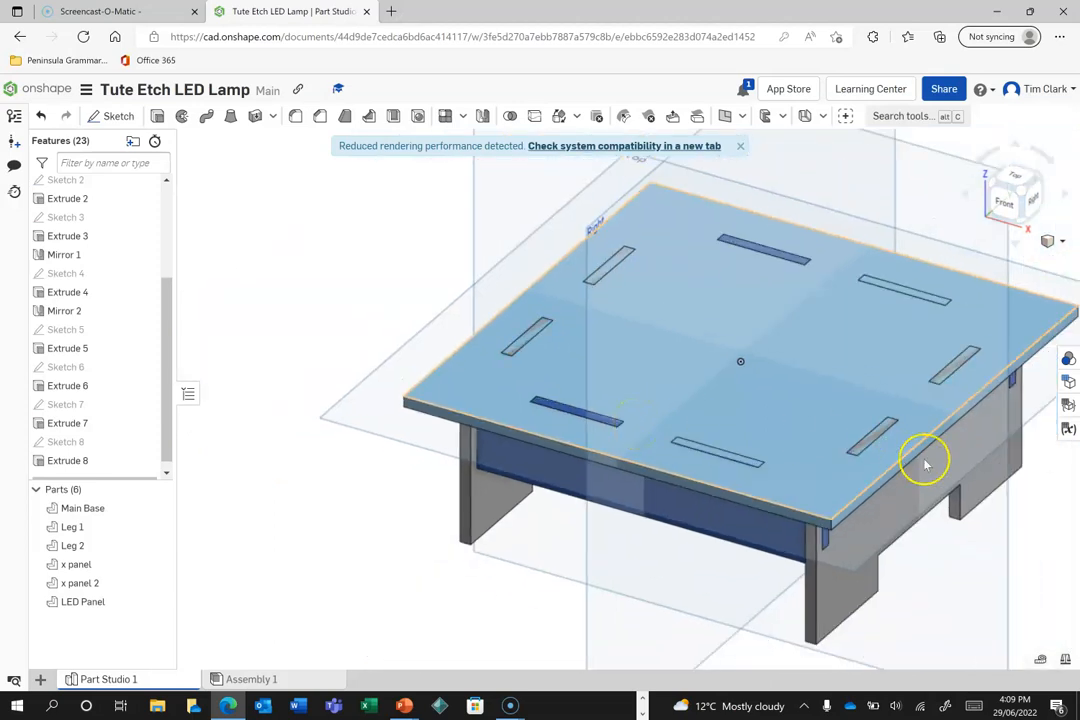
{"action": "scroll", "coordinate": [1065, 510], "scroll_direction": "up", "scroll_amount": 2}
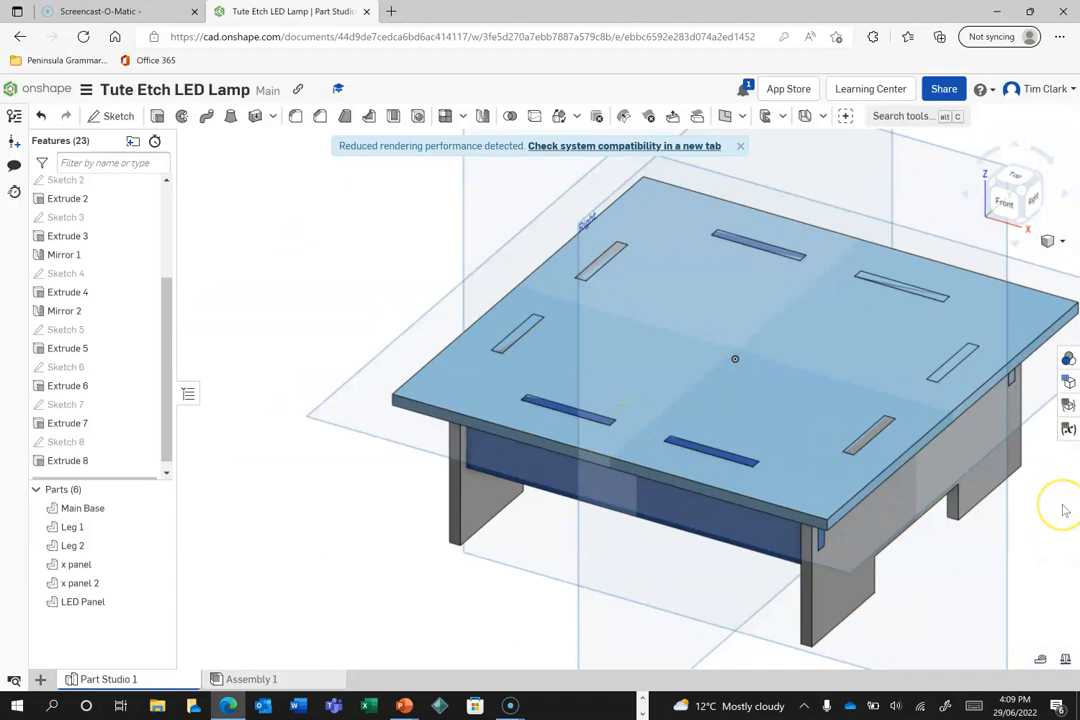
{"action": "scroll", "coordinate": [1065, 510], "scroll_direction": "down", "scroll_amount": 2}
{"action": "left_click", "coordinate": [692, 386]}
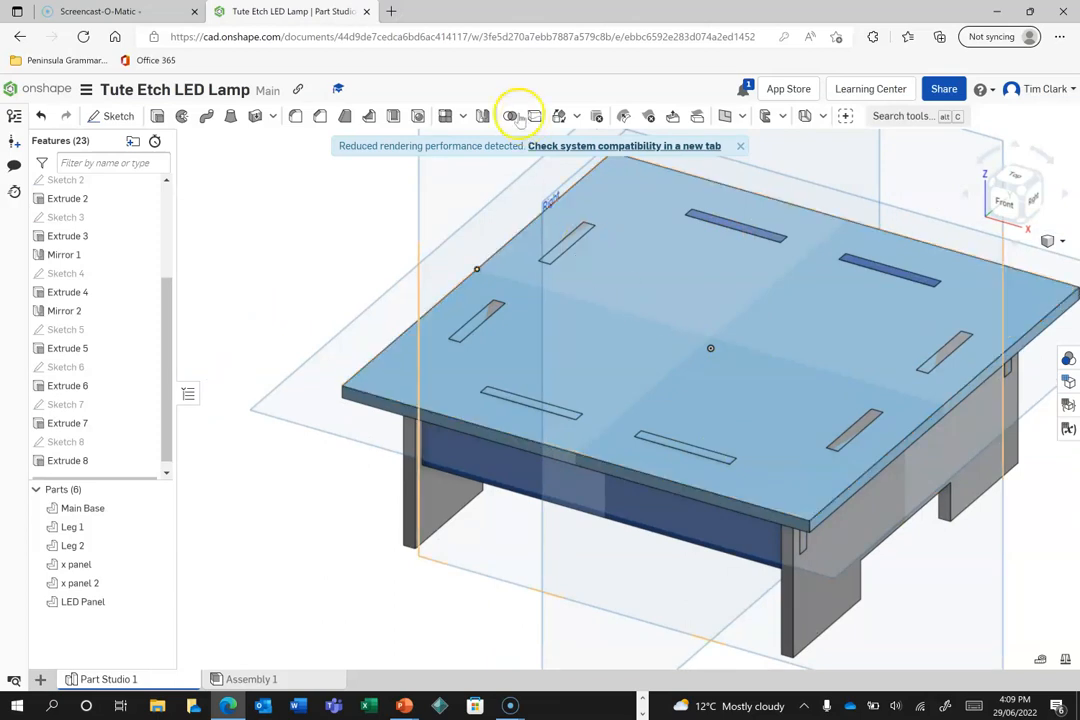
{"action": "left_click", "coordinate": [740, 146]}
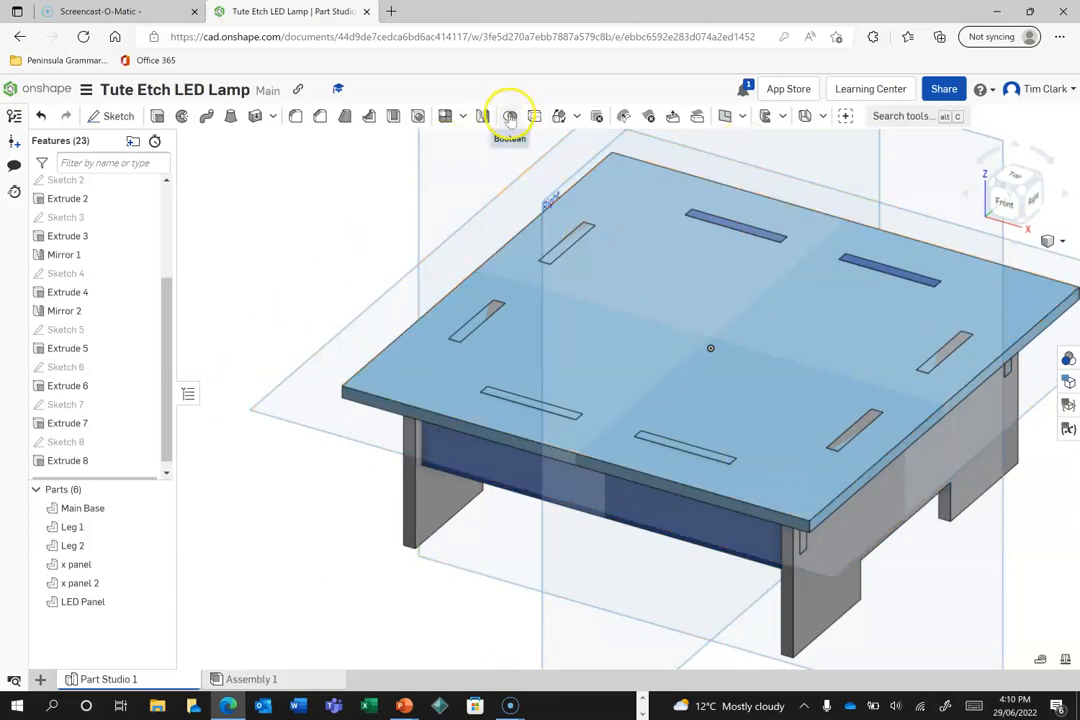
{"action": "left_click", "coordinate": [509, 116]}
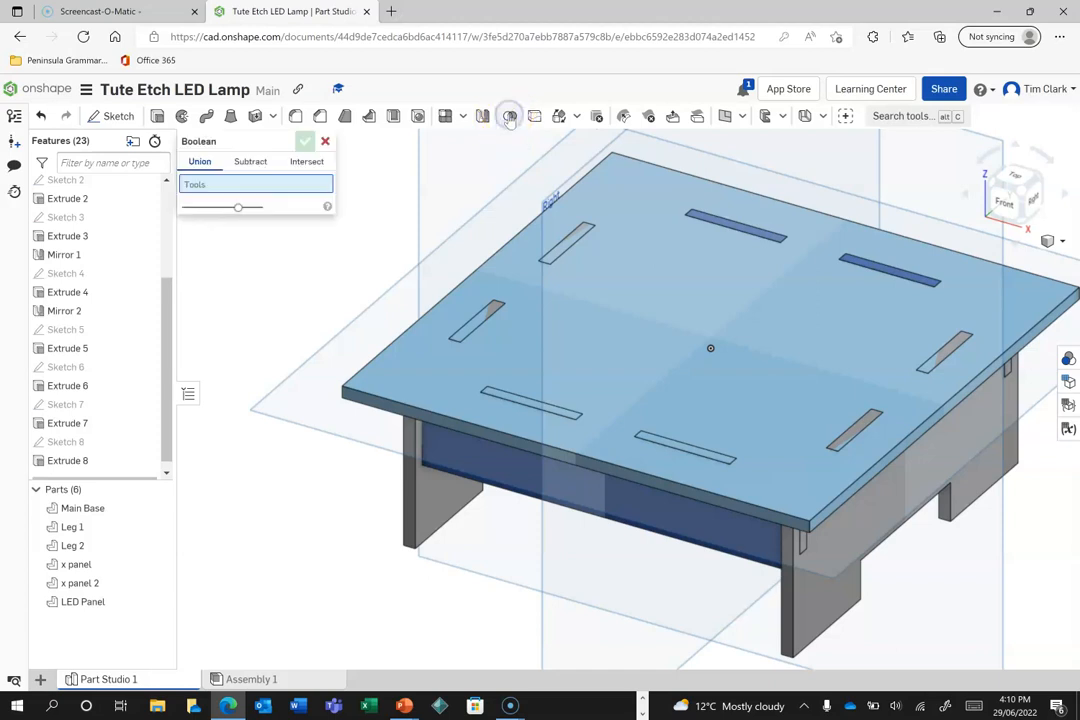
{"action": "left_click", "coordinate": [262, 166]}
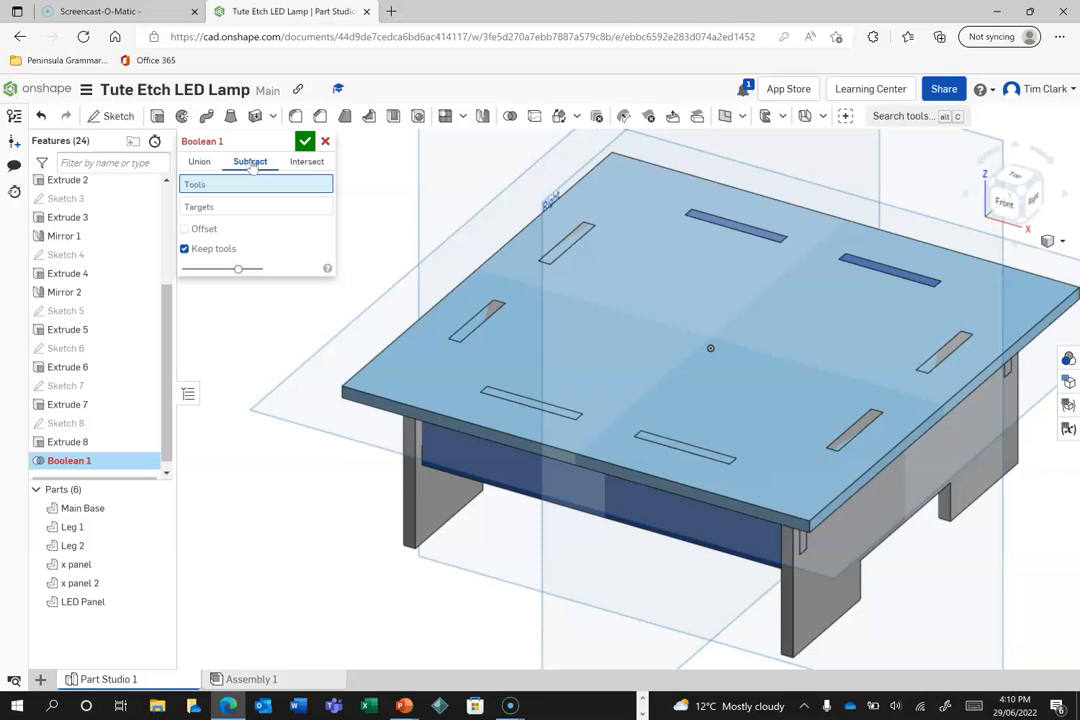
{"action": "left_click", "coordinate": [412, 492]}
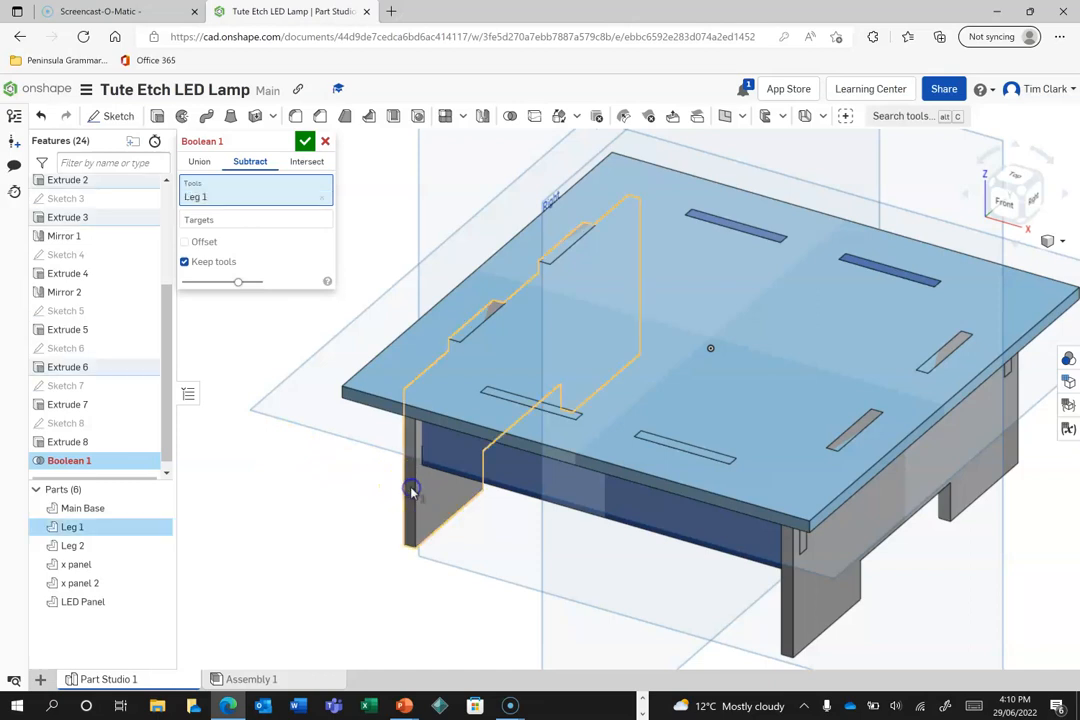
{"action": "left_click", "coordinate": [731, 233]}
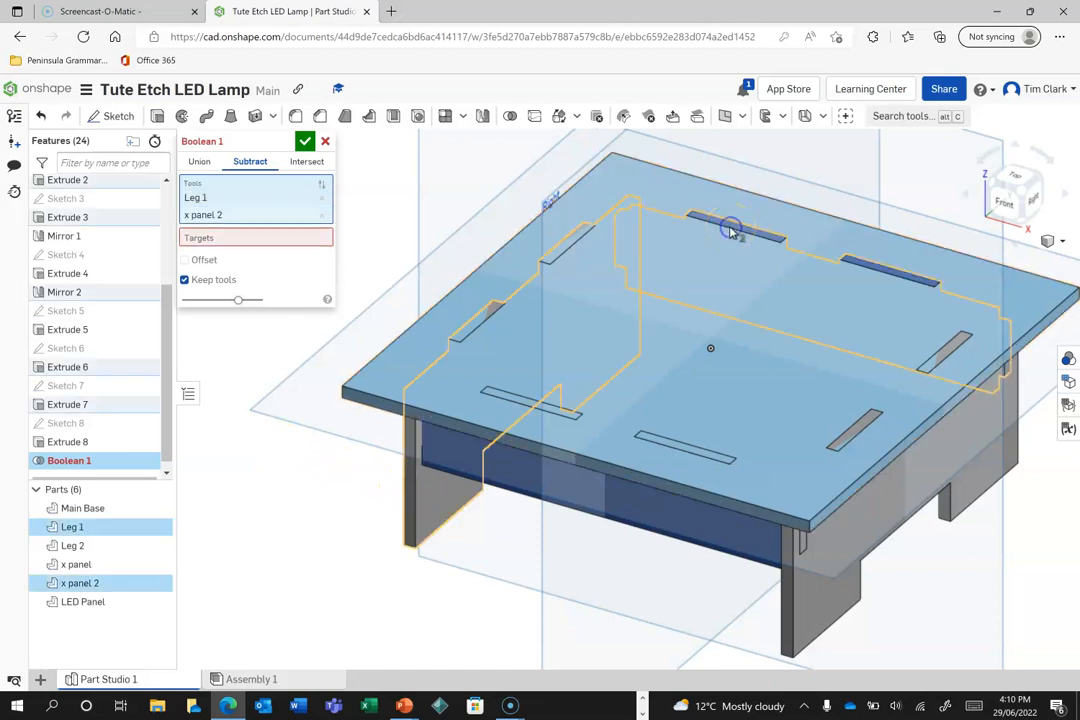
{"action": "left_click", "coordinate": [979, 460]}
{"action": "left_click", "coordinate": [701, 528]}
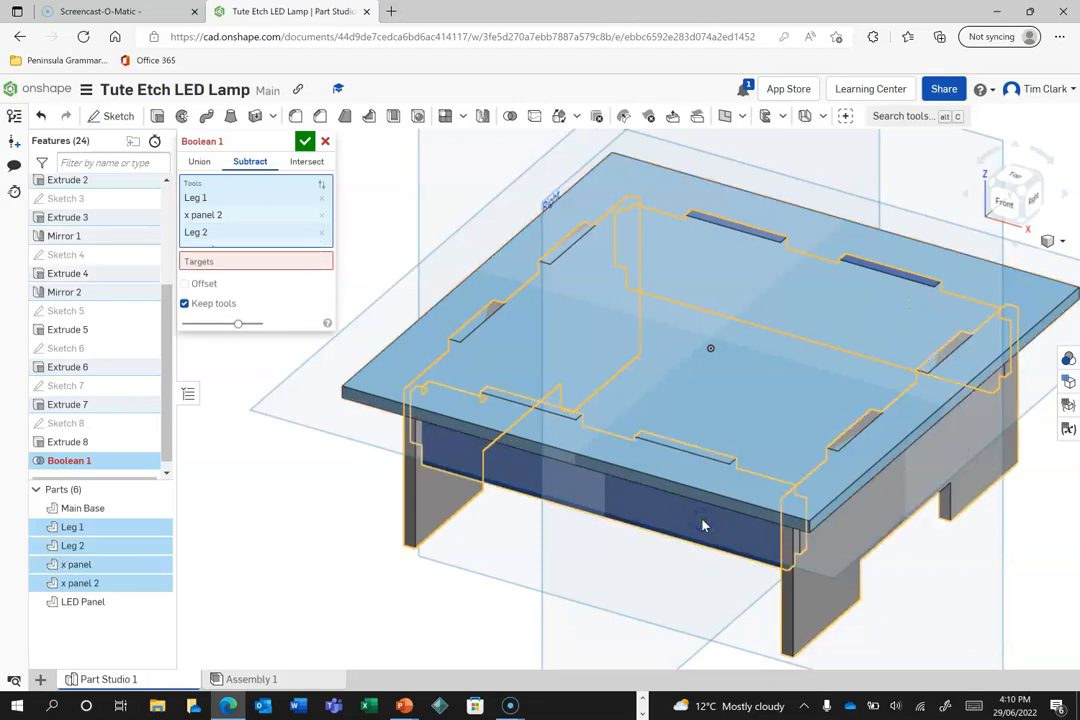
{"action": "left_click", "coordinate": [215, 262]}
{"action": "left_click", "coordinate": [400, 365]}
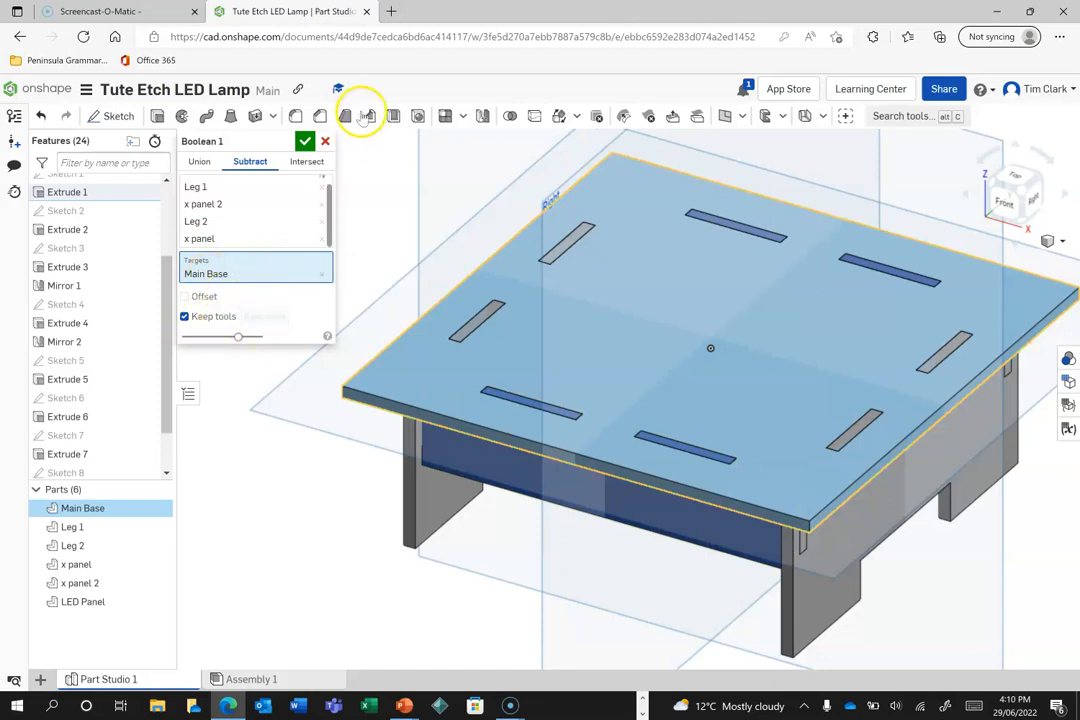
{"action": "left_click", "coordinate": [304, 143]}
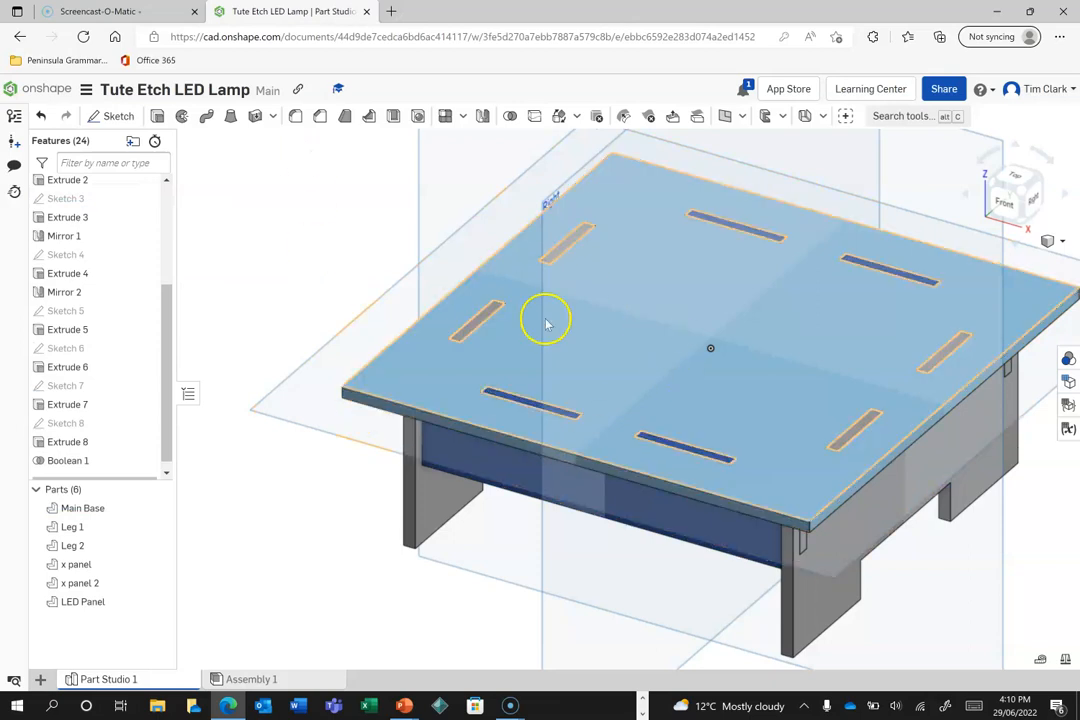
Examine the slots cut in the Main Base by temporarily hiding Leg 1, Leg 2 and x panel.
{"action": "scroll", "coordinate": [547, 320], "scroll_direction": "up", "scroll_amount": 5}
{"action": "scroll", "coordinate": [562, 393], "scroll_direction": "down", "scroll_amount": 5}
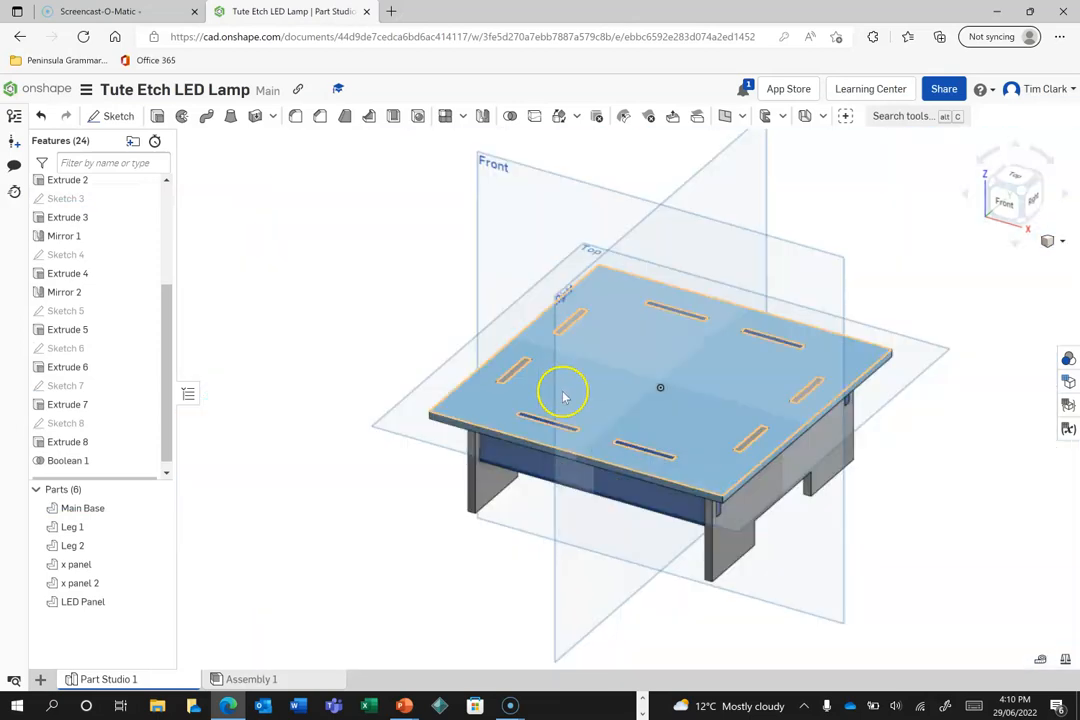
{"action": "scroll", "coordinate": [778, 438], "scroll_direction": "up", "scroll_amount": 3}
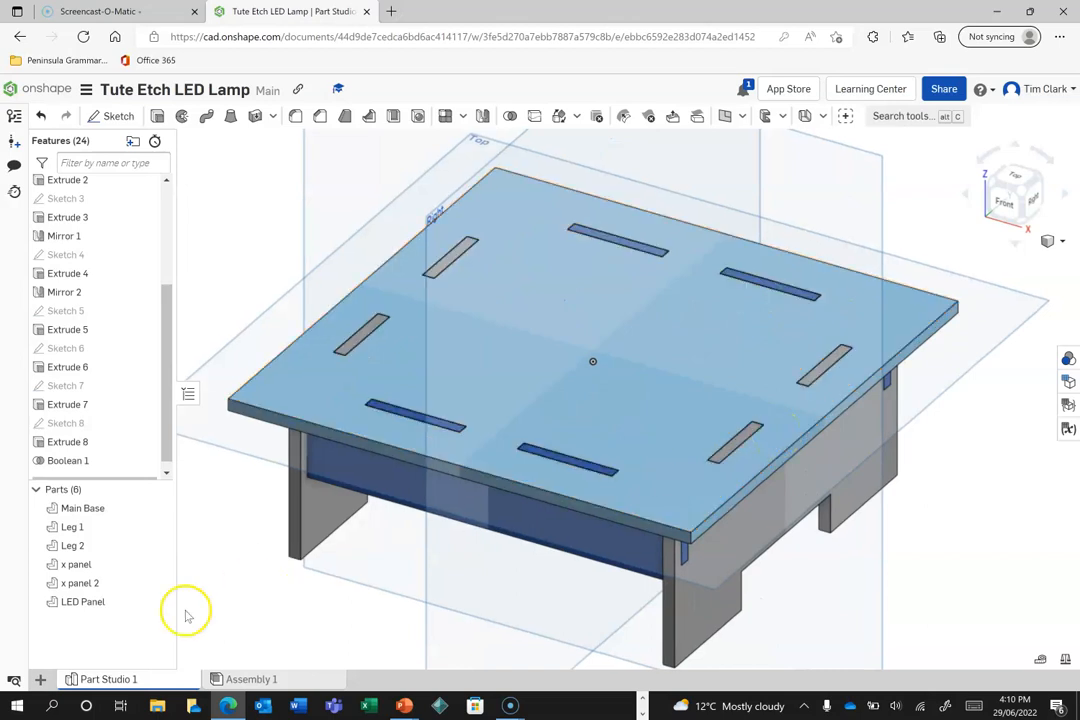
{"action": "left_click", "coordinate": [157, 545]}
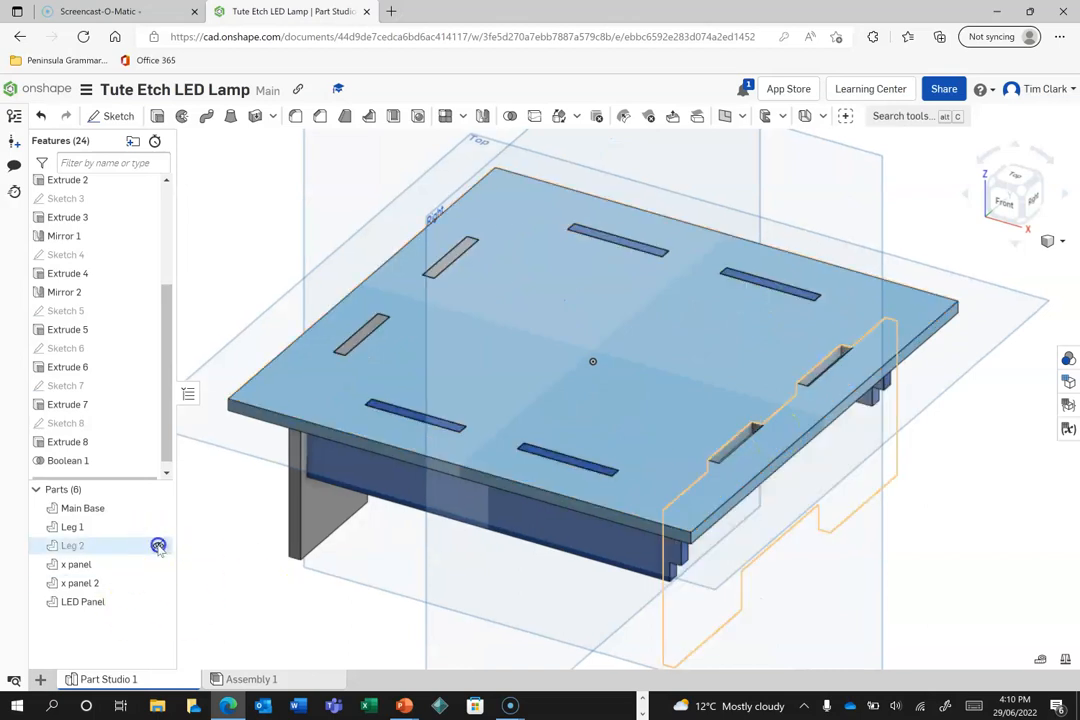
{"action": "left_click", "coordinate": [158, 527]}
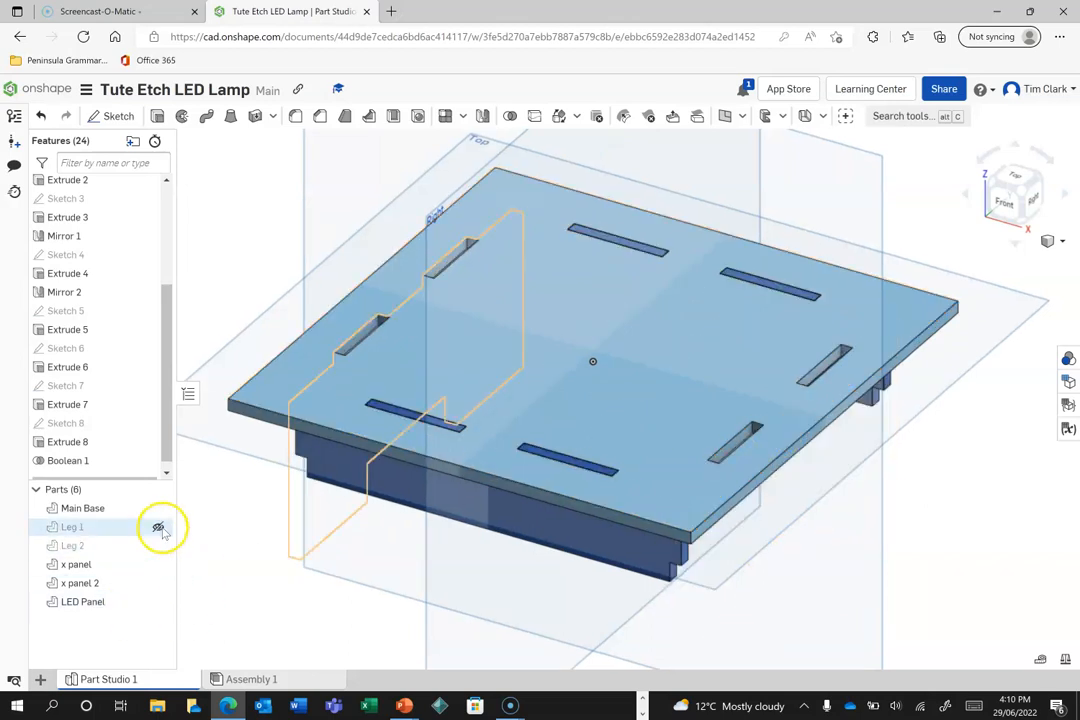
{"action": "left_click", "coordinate": [165, 568]}
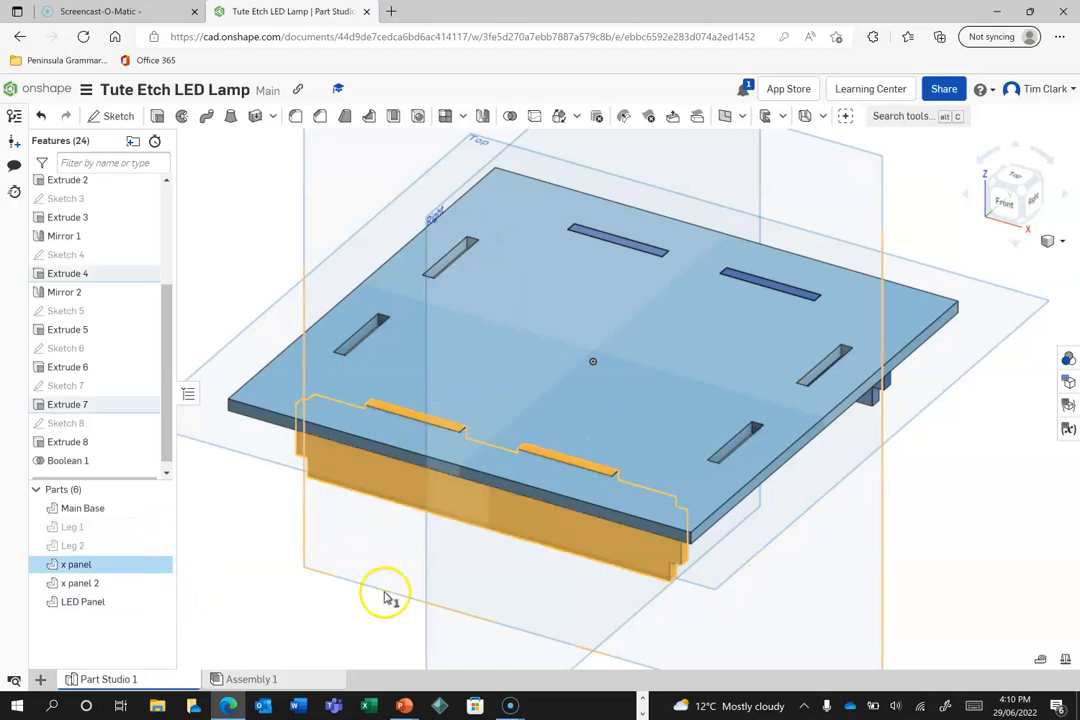
{"action": "left_click", "coordinate": [165, 564]}
{"action": "left_click", "coordinate": [157, 545]}
{"action": "left_click", "coordinate": [157, 527]}
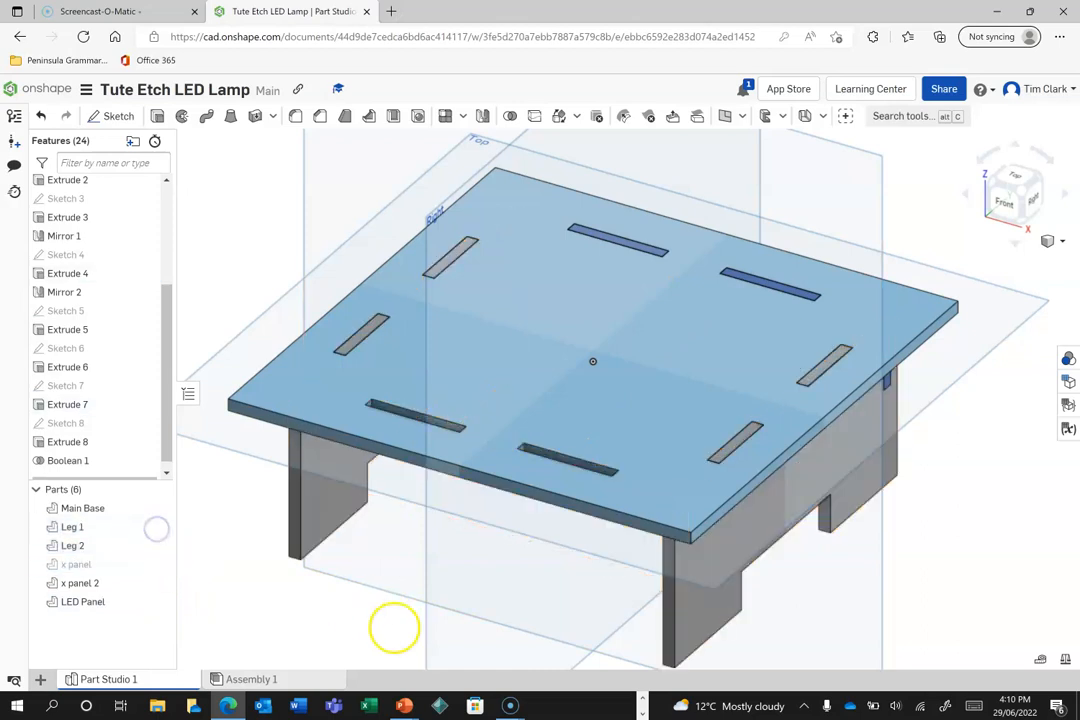
{"action": "left_click", "coordinate": [157, 564]}
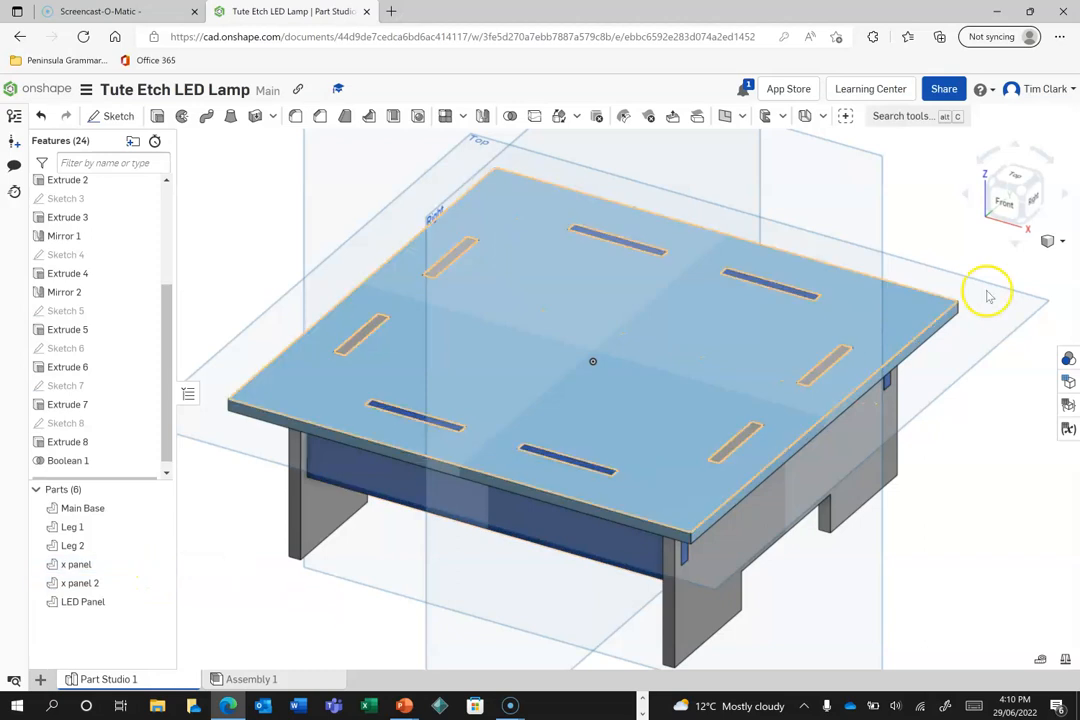
Subtract x panel and x panel 2 from Leg 1 and Leg 2 with a Boolean, keeping the tool parts.
{"action": "left_click", "coordinate": [1022, 220]}
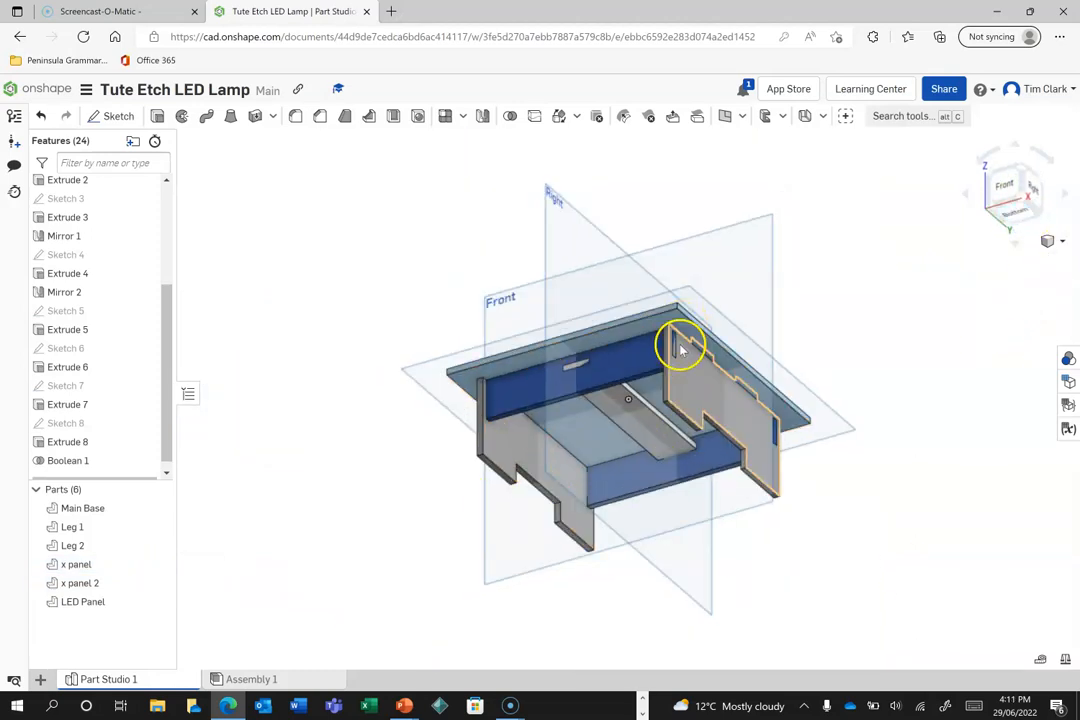
{"action": "scroll", "coordinate": [660, 345], "scroll_direction": "up", "scroll_amount": 5}
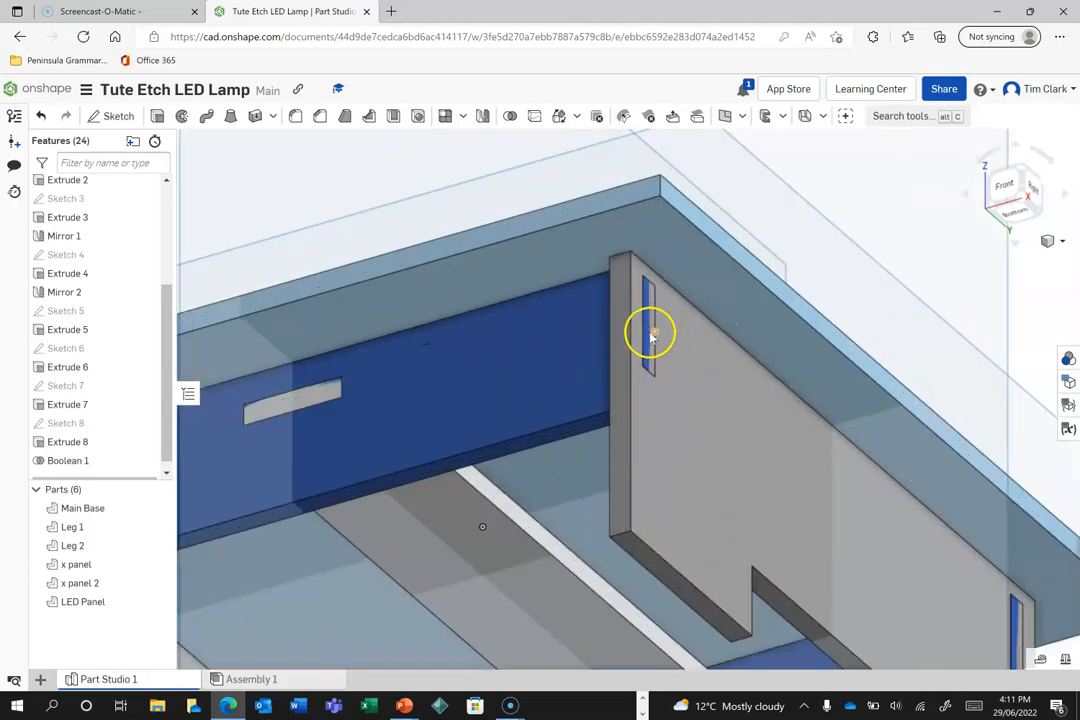
{"action": "scroll", "coordinate": [668, 441], "scroll_direction": "down", "scroll_amount": 3}
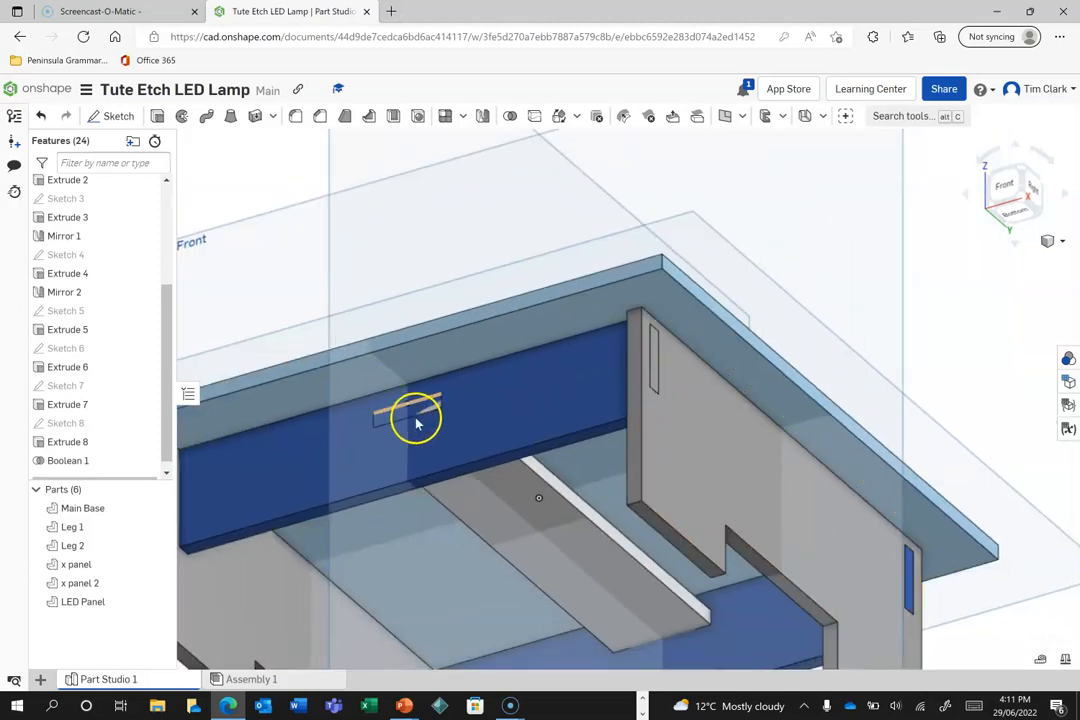
{"action": "scroll", "coordinate": [415, 419], "scroll_direction": "down", "scroll_amount": 5}
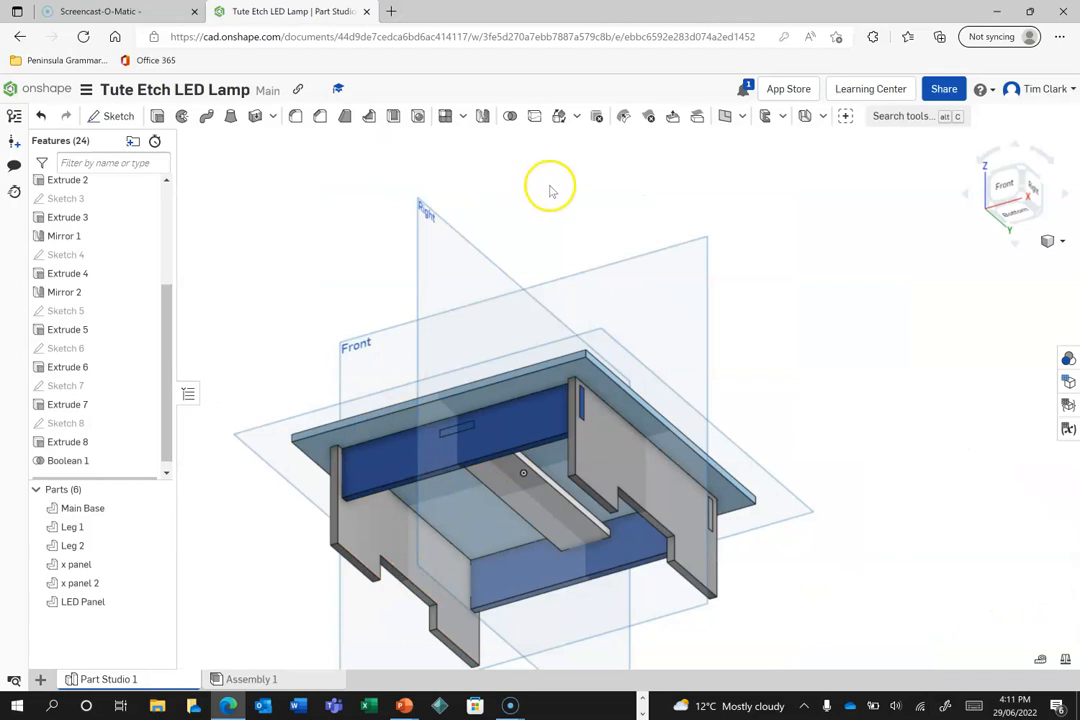
{"action": "left_click", "coordinate": [509, 116]}
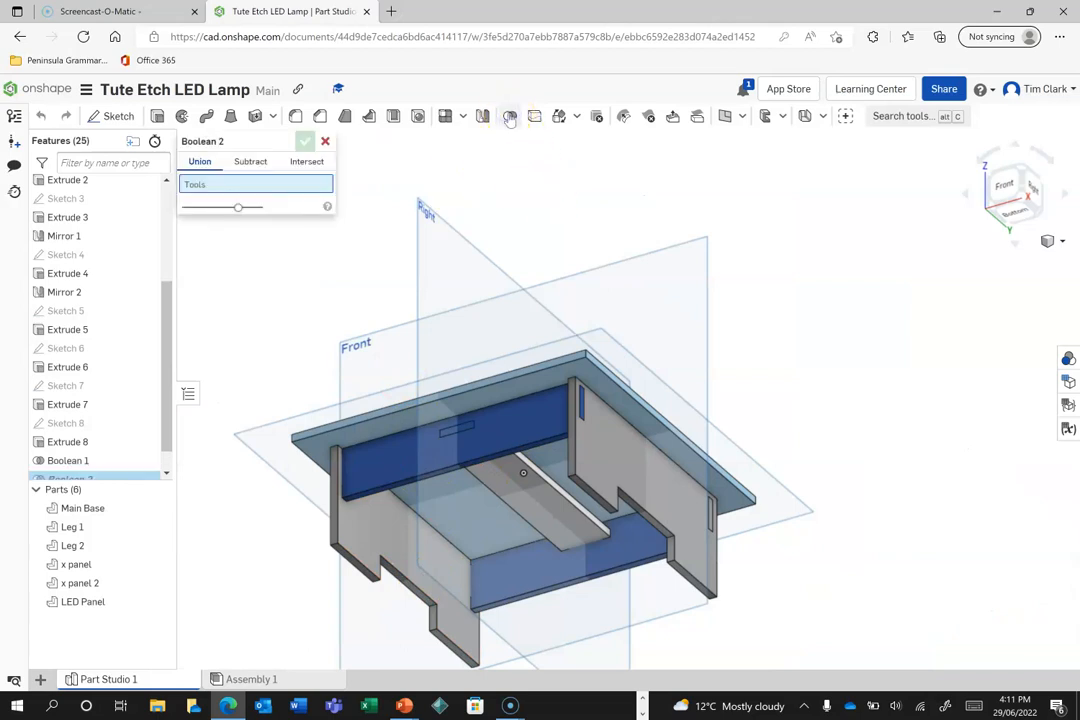
{"action": "left_click", "coordinate": [251, 162]}
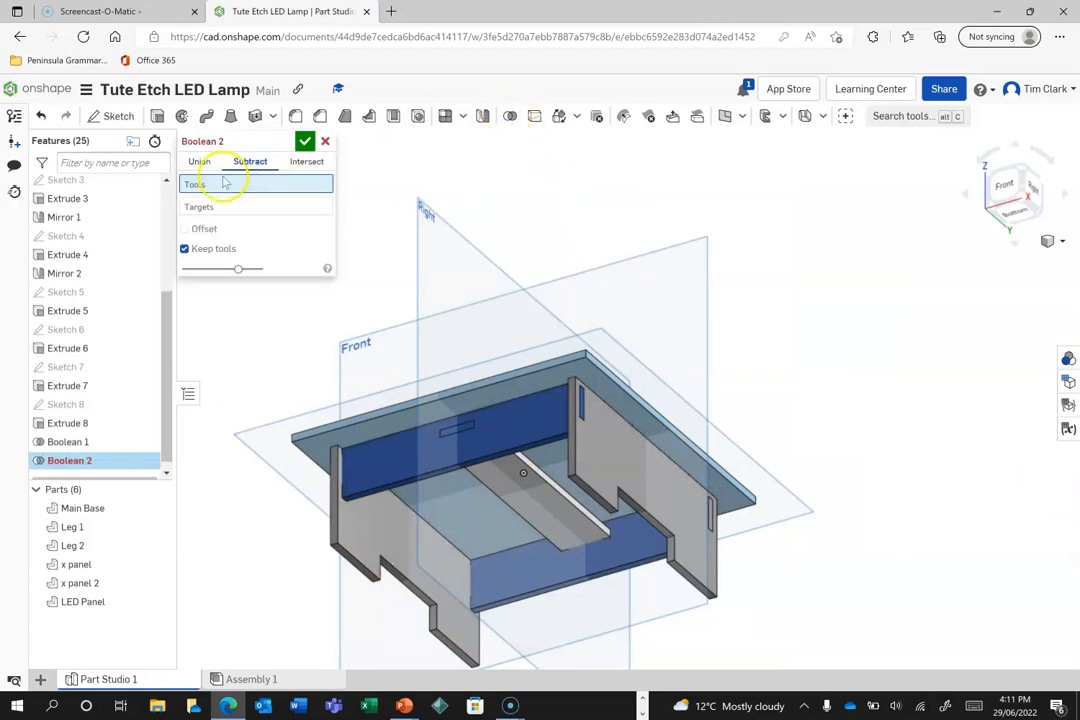
{"action": "left_click", "coordinate": [394, 468]}
{"action": "left_click", "coordinate": [526, 586]}
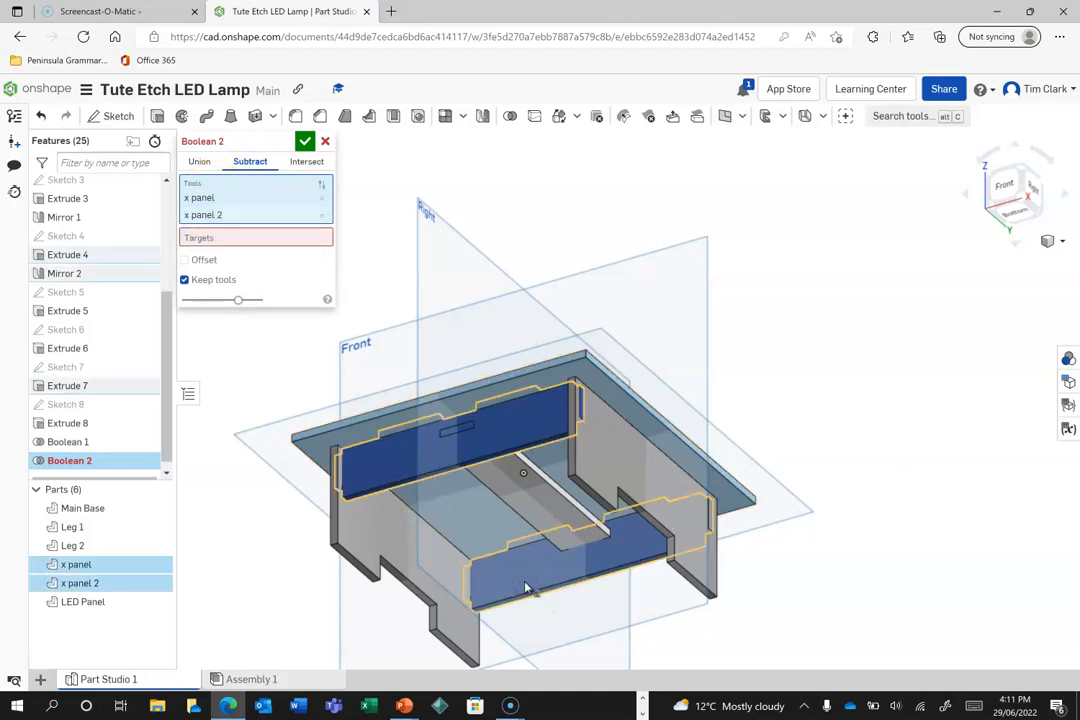
{"action": "left_click", "coordinate": [228, 236]}
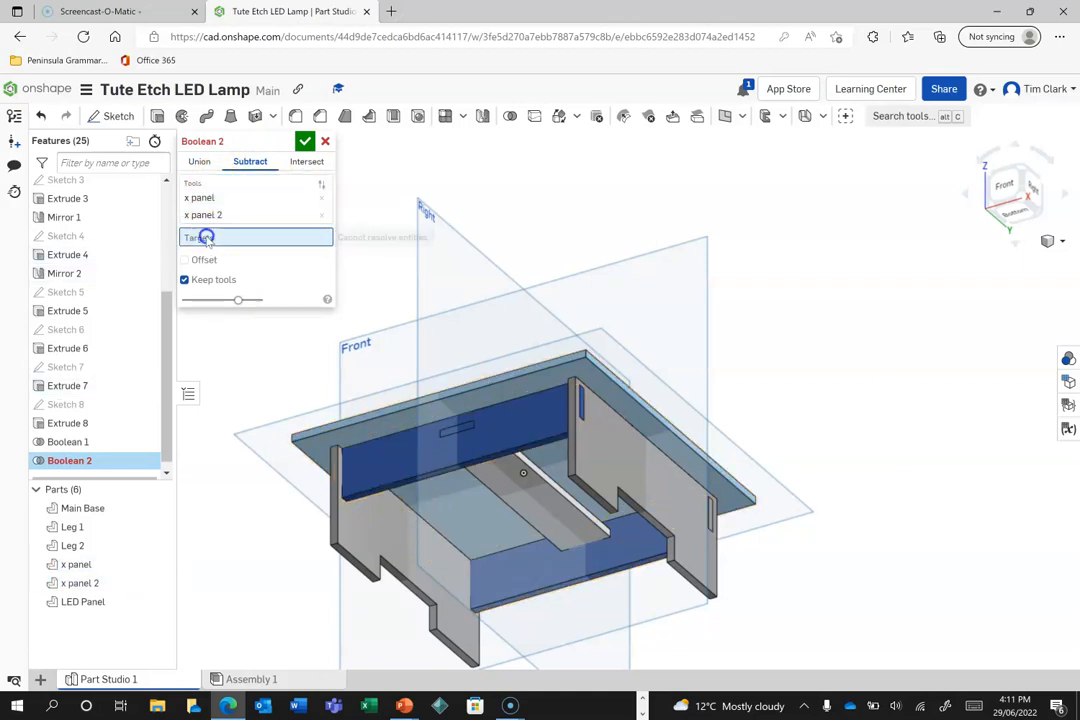
{"action": "left_click", "coordinate": [357, 537]}
{"action": "left_click", "coordinate": [682, 514]}
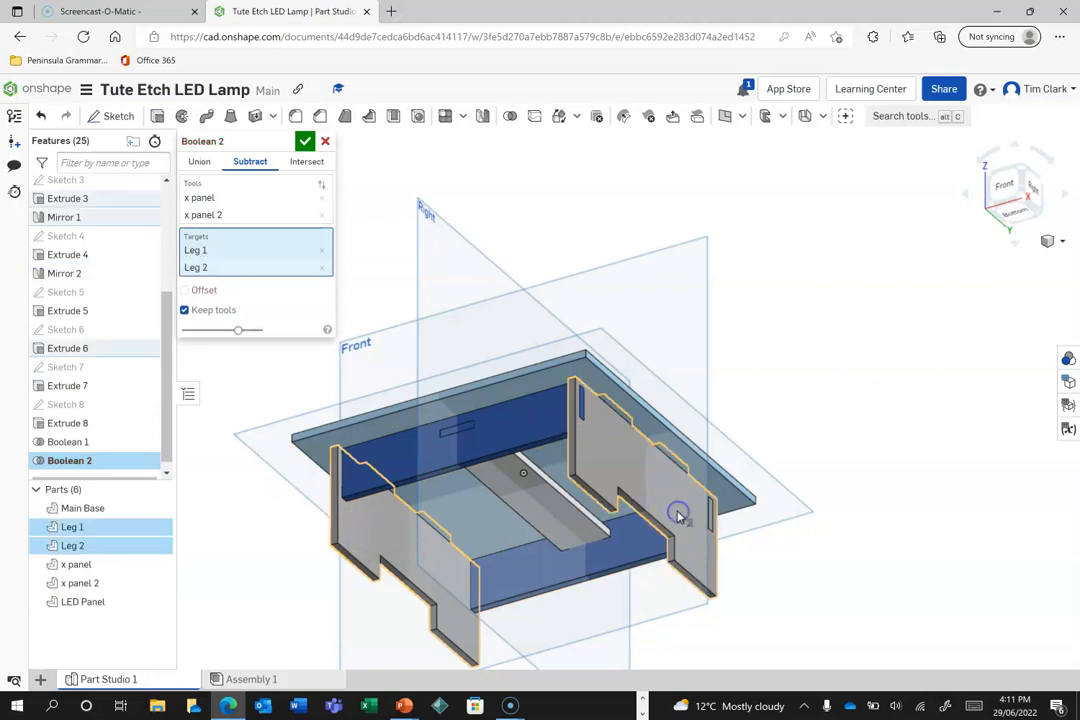
{"action": "left_click", "coordinate": [305, 142]}
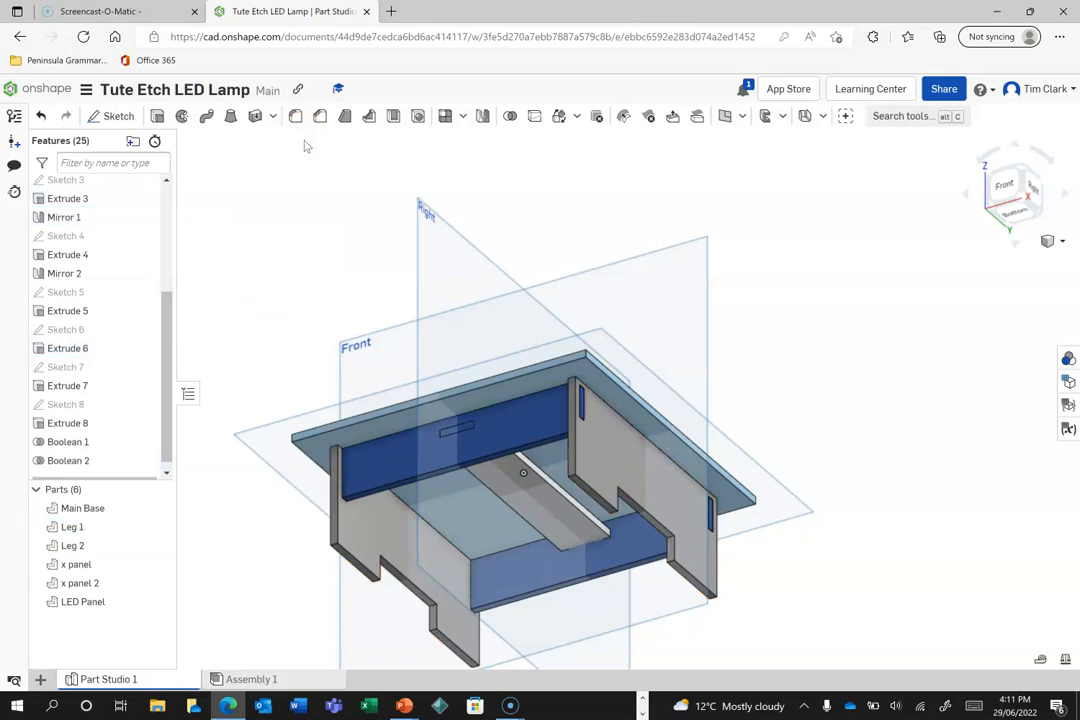
Subtract the LED Panel from x panel and x panel 2 with a Boolean, keeping the tool part.
{"action": "left_click", "coordinate": [509, 116]}
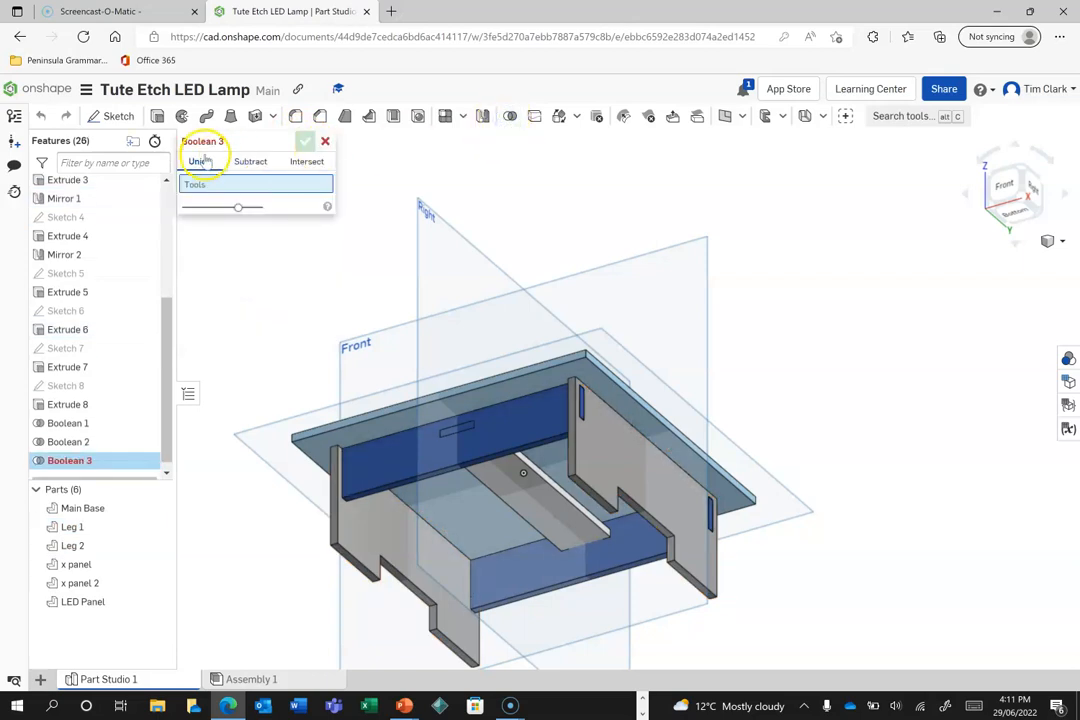
{"action": "left_click", "coordinate": [251, 163]}
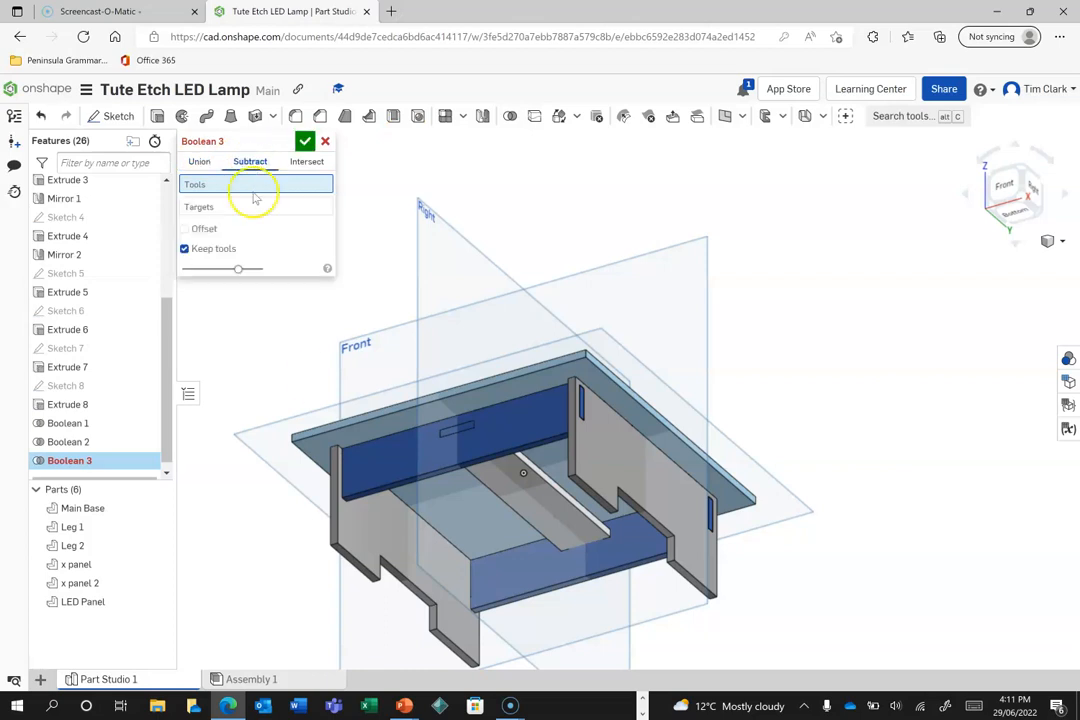
{"action": "left_click", "coordinate": [513, 492]}
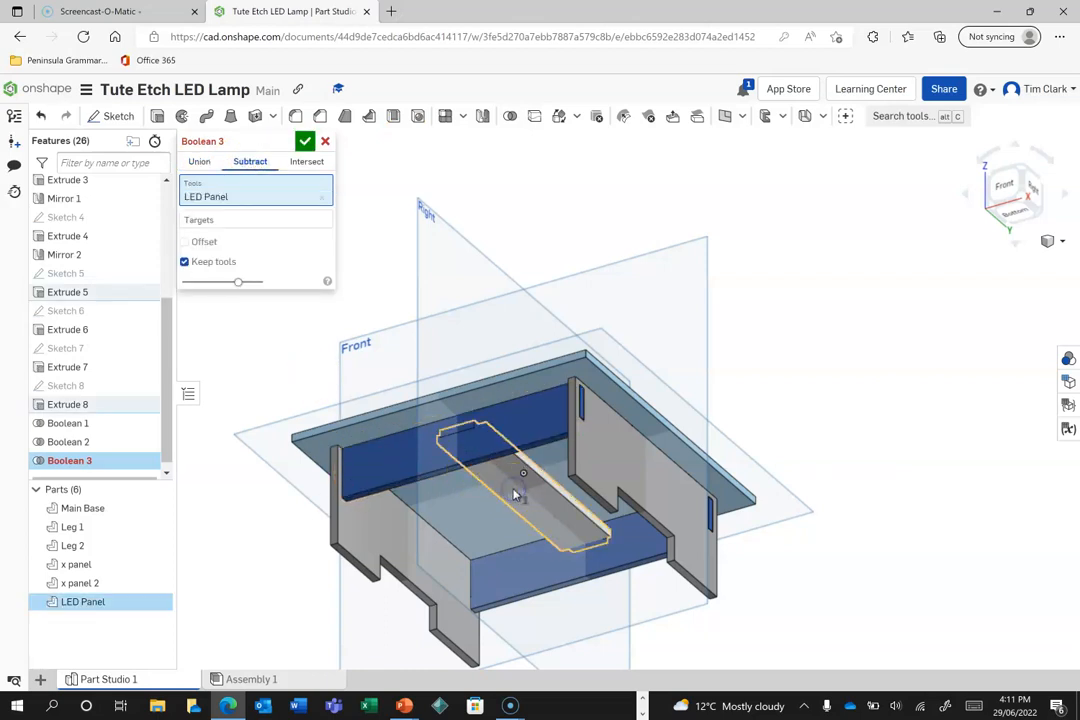
{"action": "left_click", "coordinate": [534, 511]}
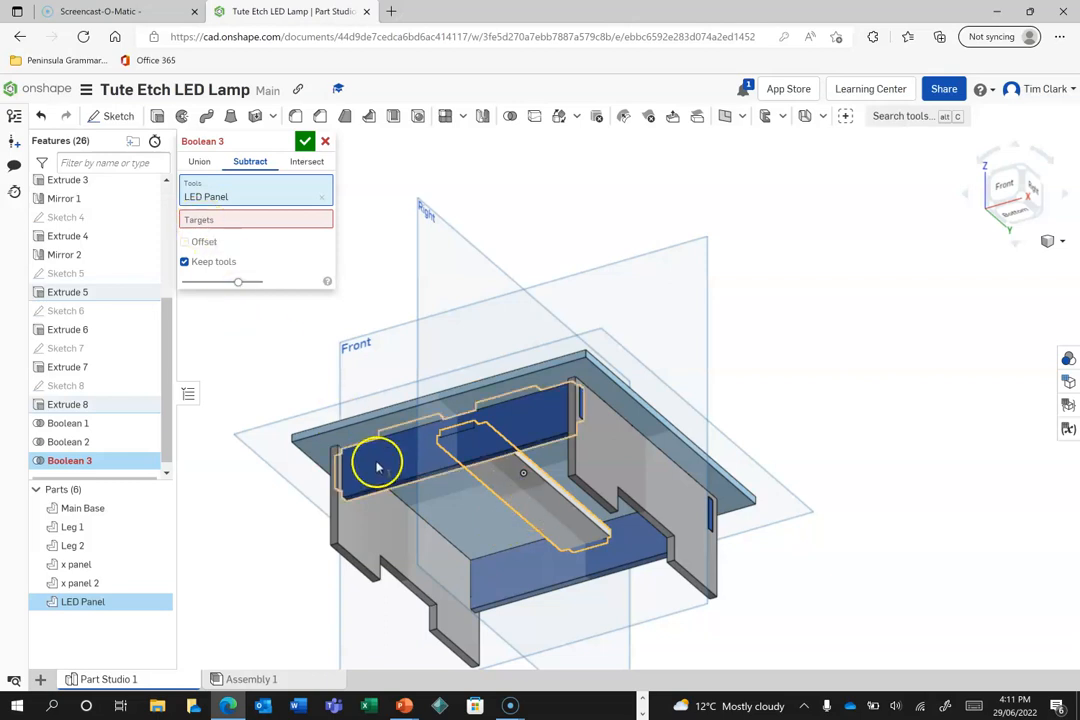
{"action": "left_click", "coordinate": [258, 220]}
{"action": "left_click", "coordinate": [401, 468]}
{"action": "left_click", "coordinate": [525, 580]}
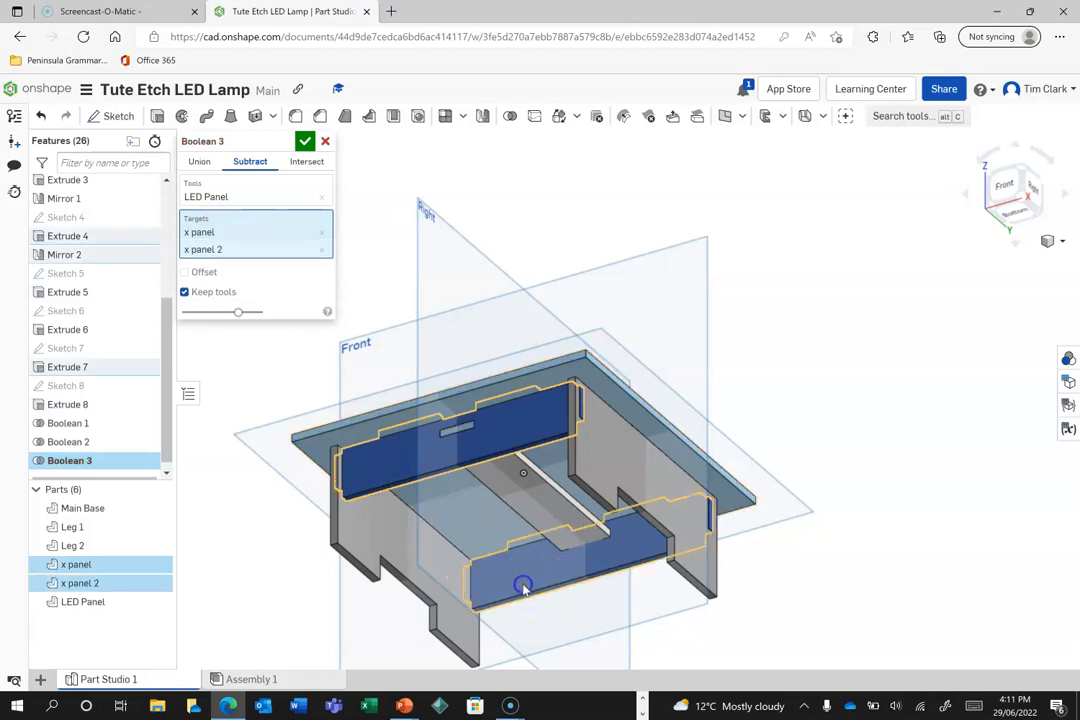
{"action": "left_click", "coordinate": [305, 141]}
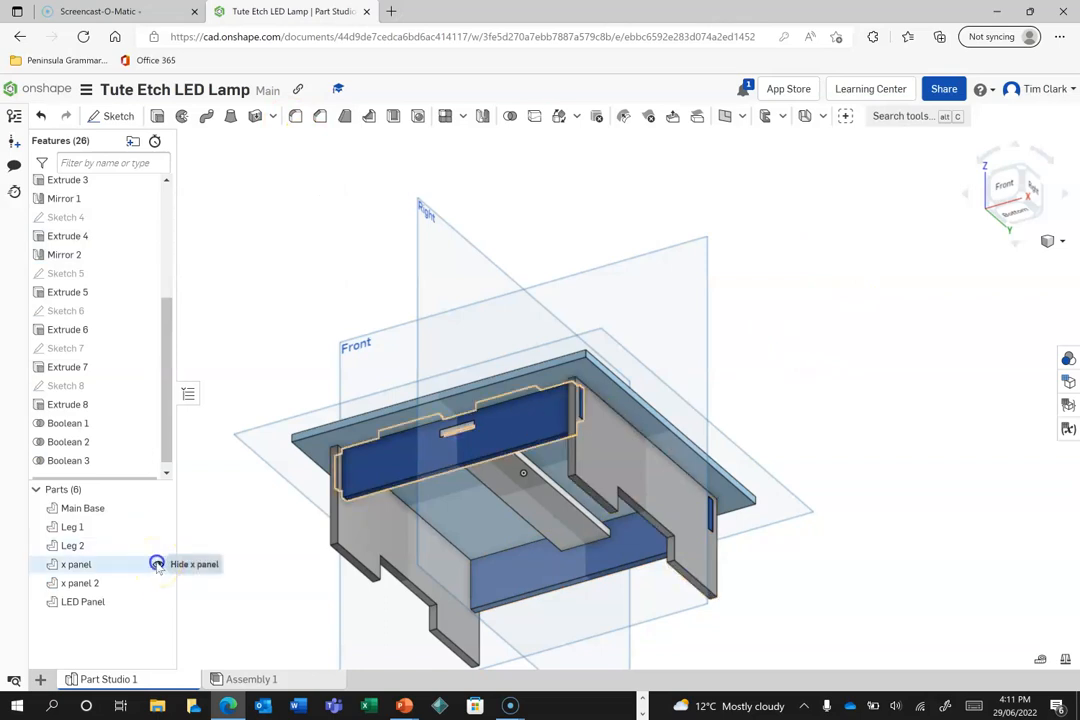
Examine the slots cut for the LED Panel by temporarily hiding x panel and the LED Panel.
{"action": "left_click", "coordinate": [157, 566]}
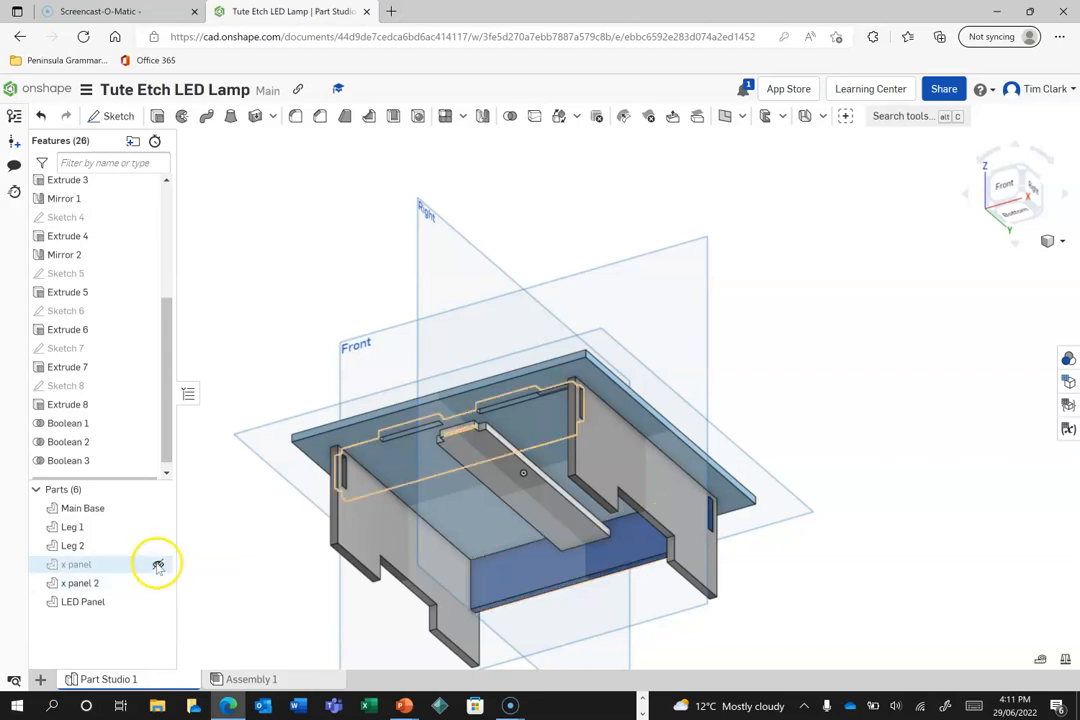
{"action": "left_click", "coordinate": [157, 566]}
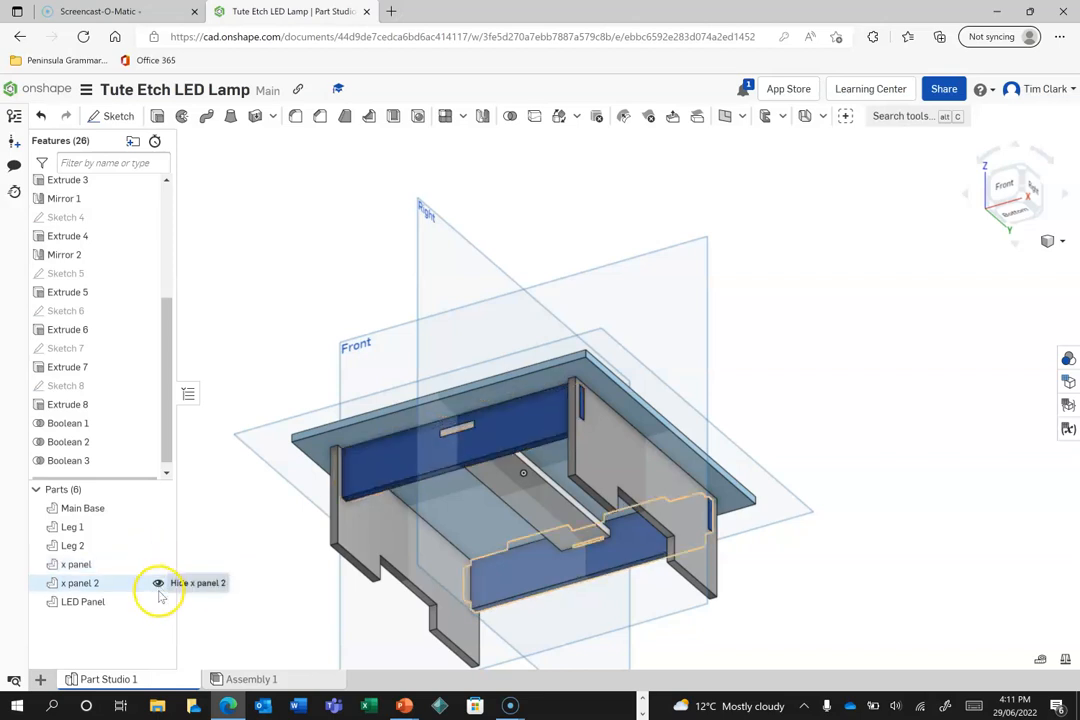
{"action": "left_click", "coordinate": [157, 601]}
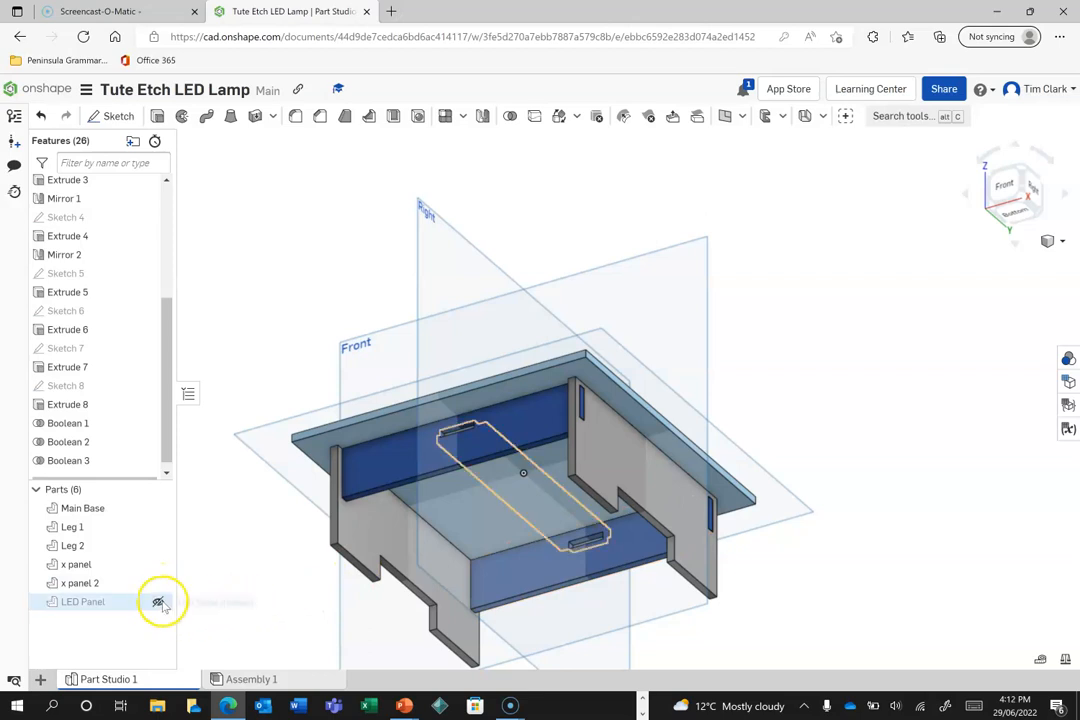
{"action": "left_click", "coordinate": [158, 602]}
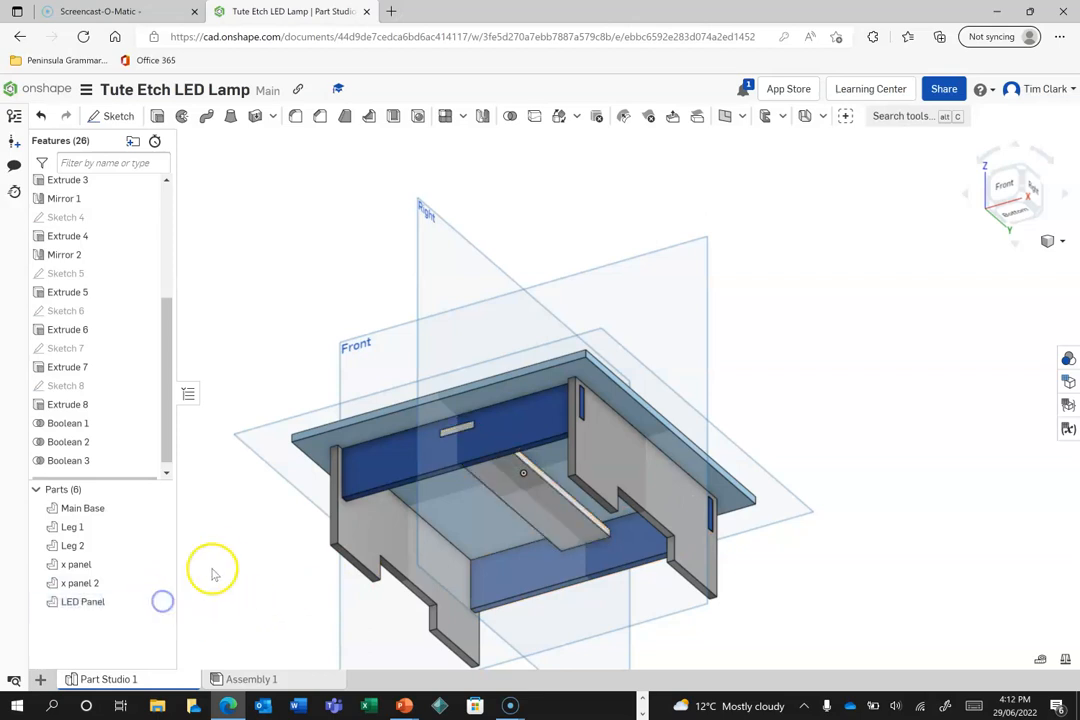
Start an Extrude as new parts from the eight leg and x panel tab faces showing through the Main Base's upper surface.
{"action": "left_click", "coordinate": [990, 173]}
{"action": "left_click", "coordinate": [1005, 213]}
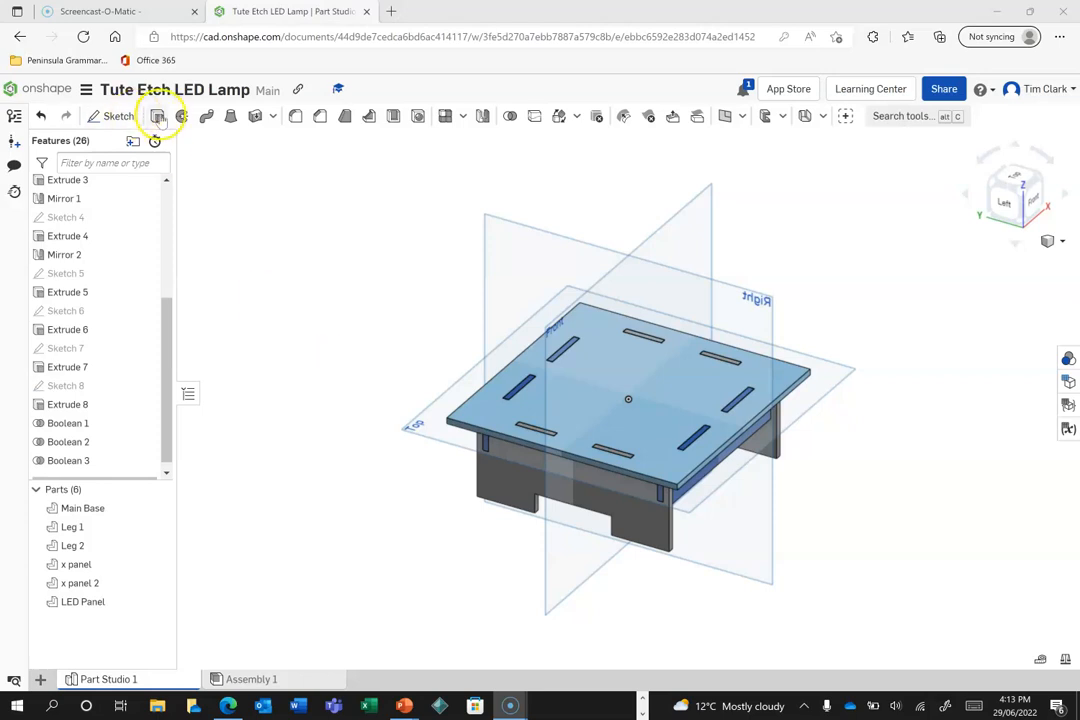
{"action": "left_click", "coordinate": [157, 116]}
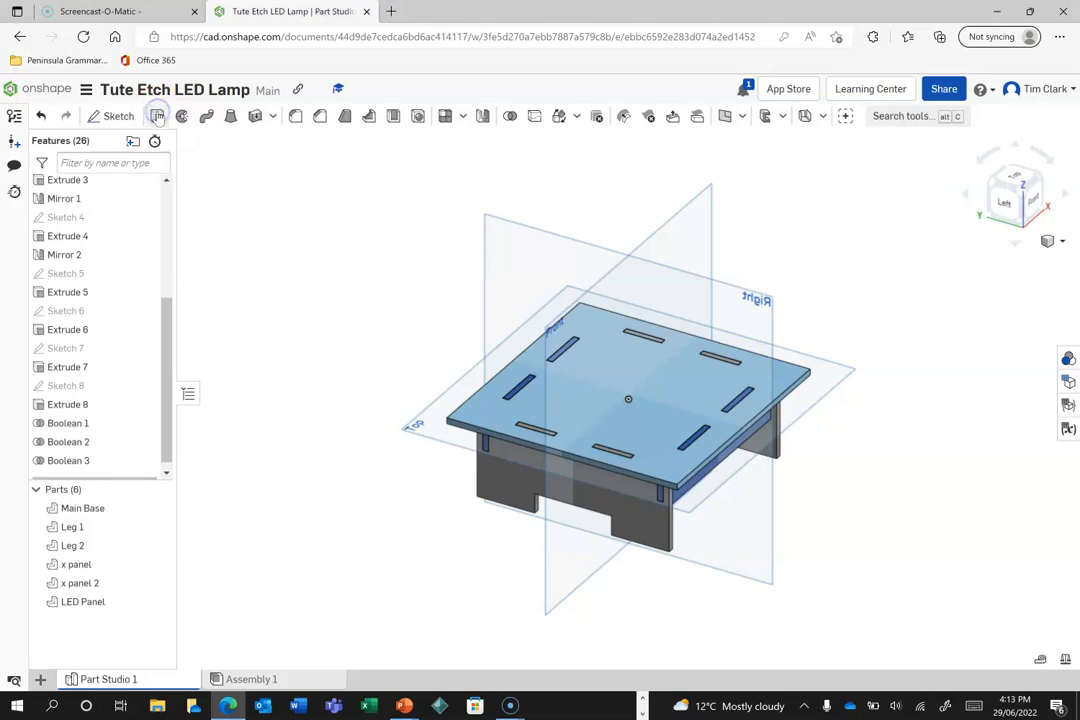
{"action": "left_click", "coordinate": [600, 328]}
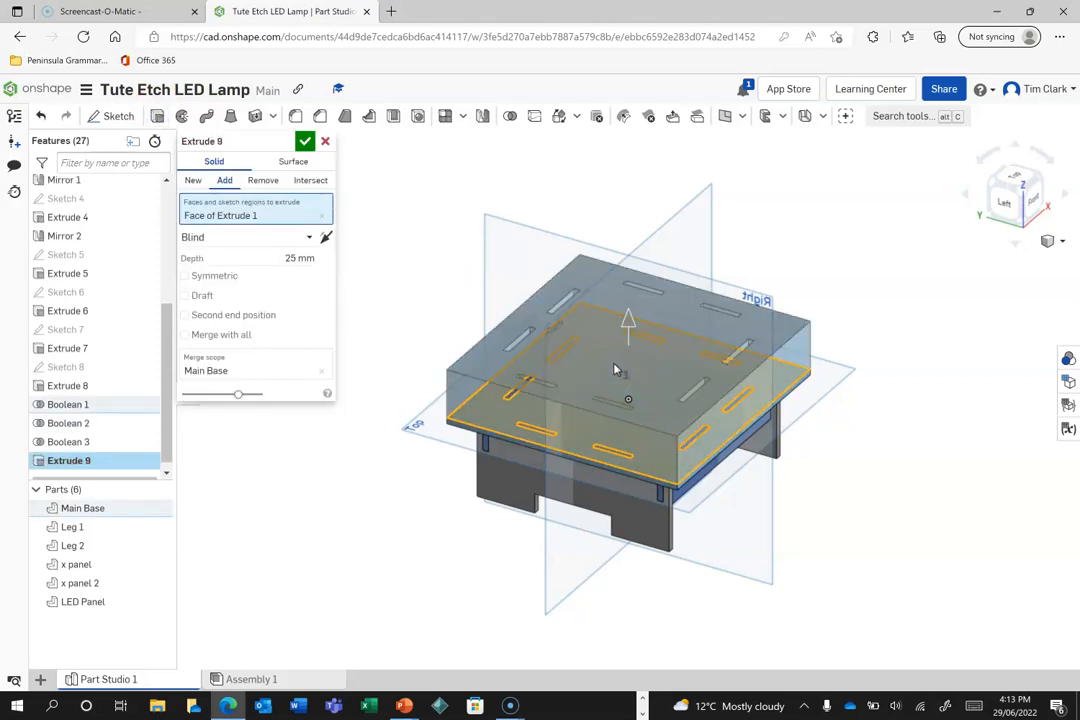
{"action": "left_click", "coordinate": [321, 215]}
{"action": "left_click", "coordinate": [546, 372]}
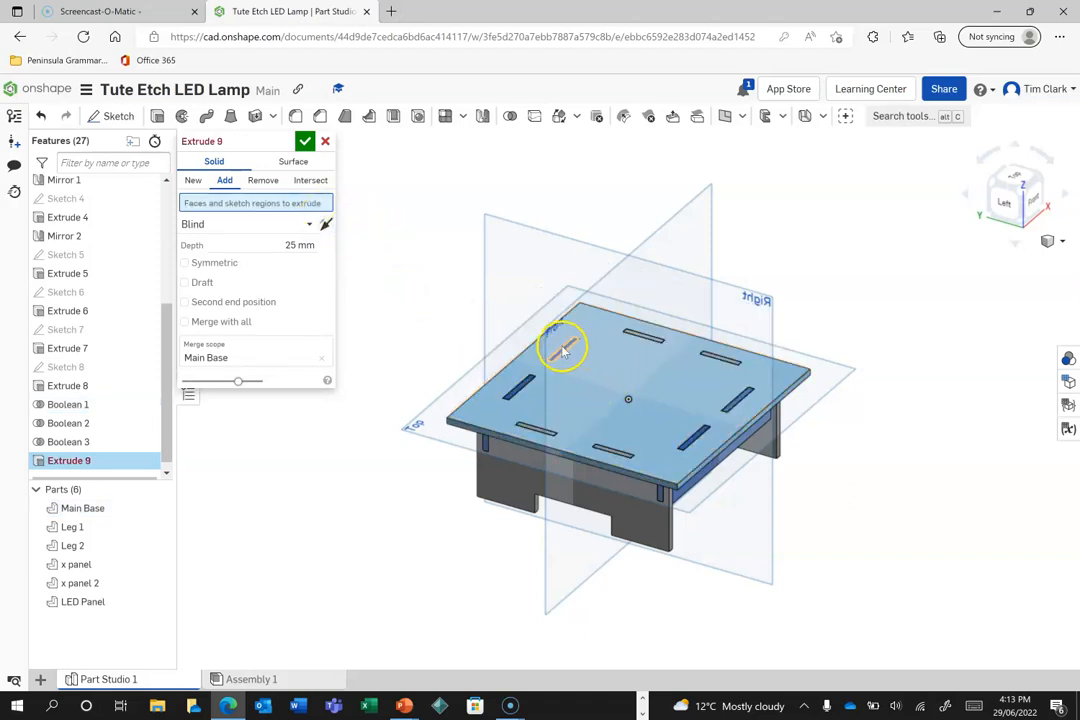
{"action": "left_click", "coordinate": [562, 345]}
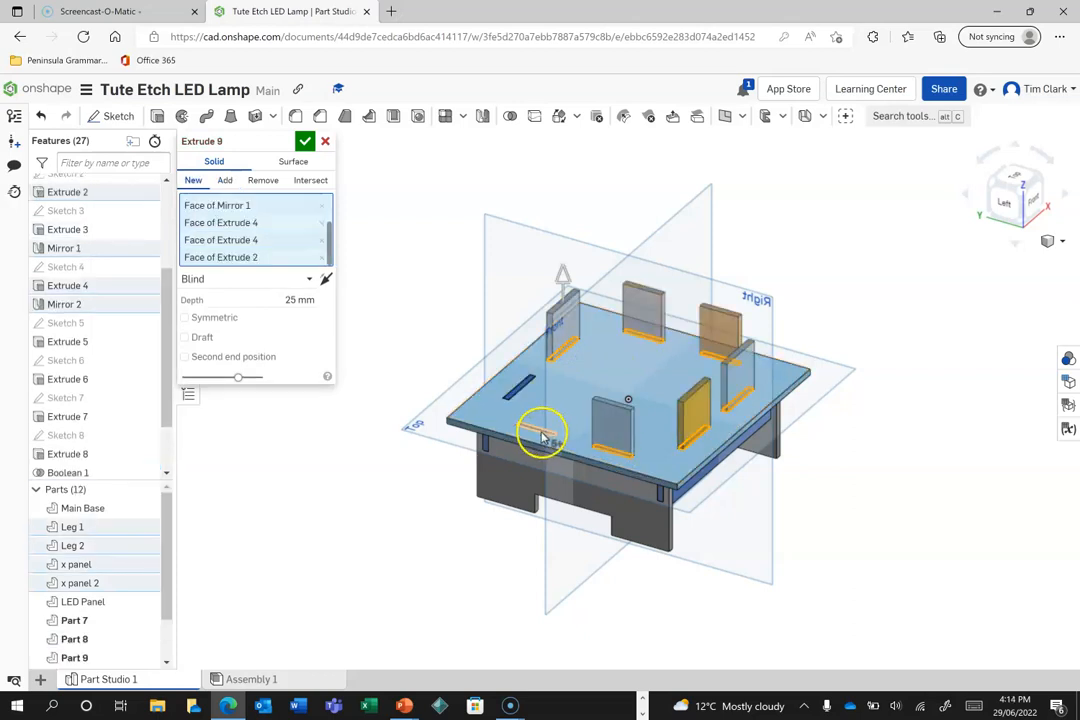
{"action": "left_click", "coordinate": [541, 435]}
{"action": "left_click", "coordinate": [512, 390]}
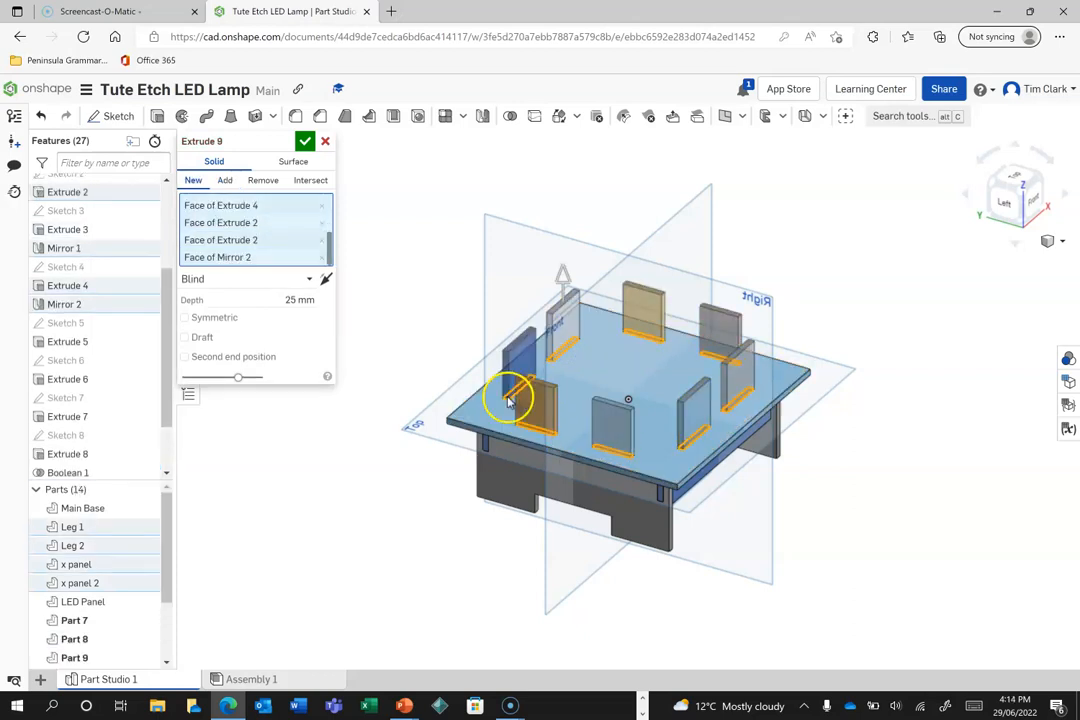
Add the Main Base's upper face to the new-part extrusion and set the depth to #MaterialThickness.
{"action": "left_click", "coordinate": [632, 368]}
{"action": "left_click", "coordinate": [257, 299]}
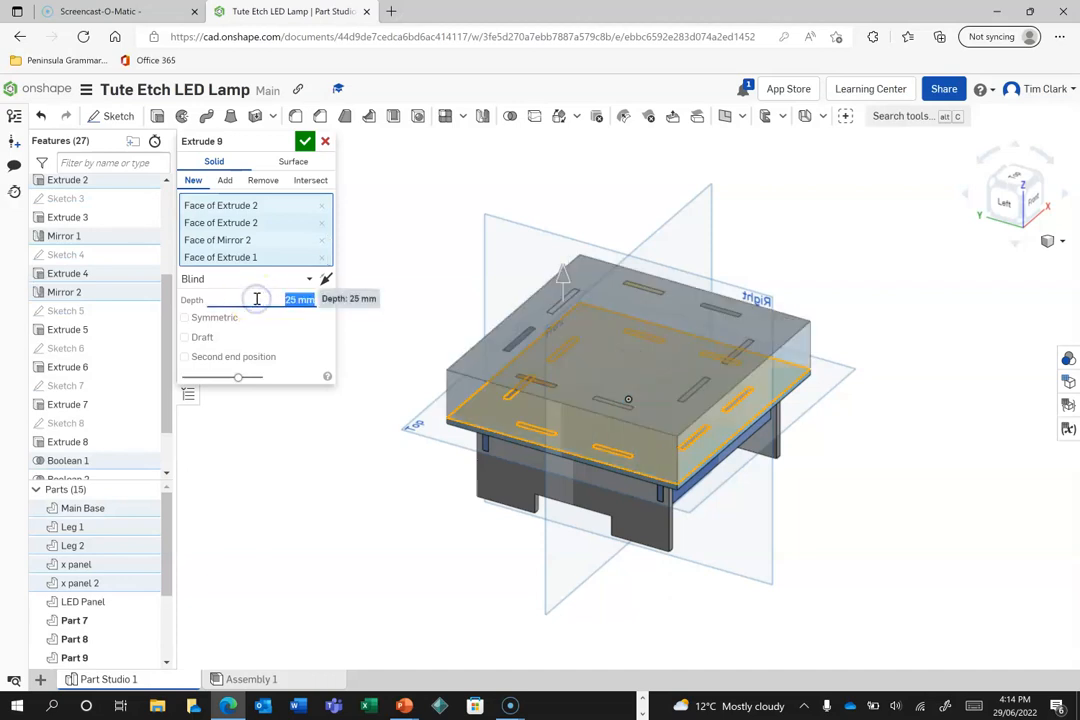
{"action": "type", "text": "m"}
{"action": "left_click", "coordinate": [253, 339]}
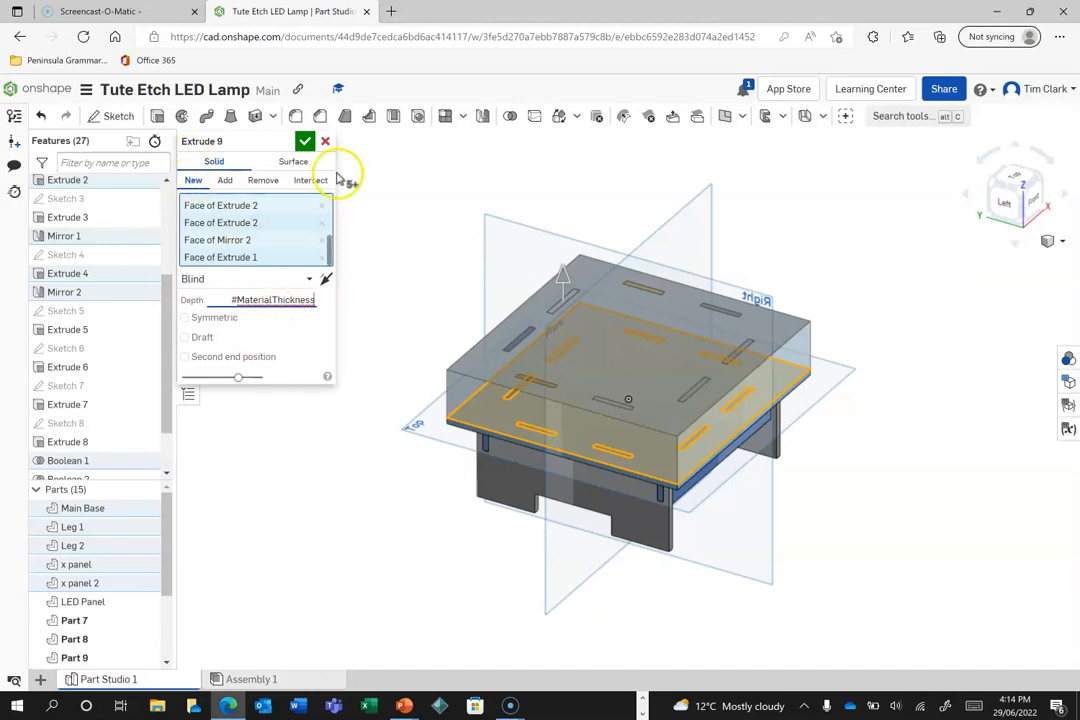
{"action": "left_click", "coordinate": [305, 145]}
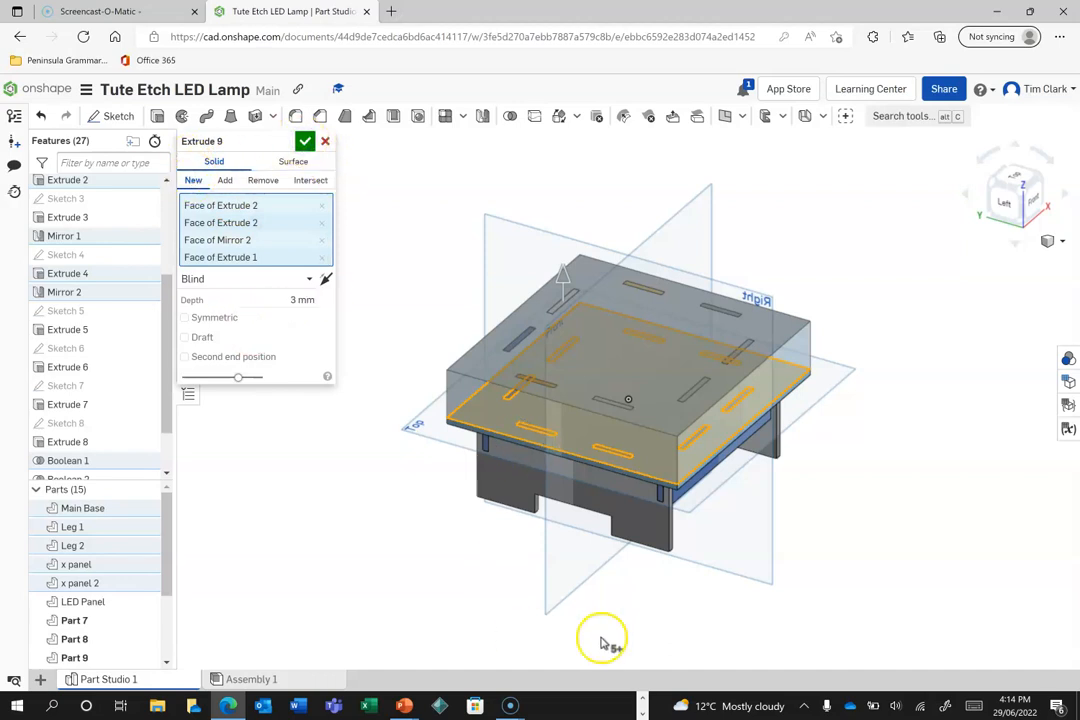
{"action": "right_click_drag", "start_coordinate": [988, 433], "coordinate": [675, 478]}
{"action": "scroll", "coordinate": [685, 381], "scroll_direction": "up", "scroll_amount": 5}
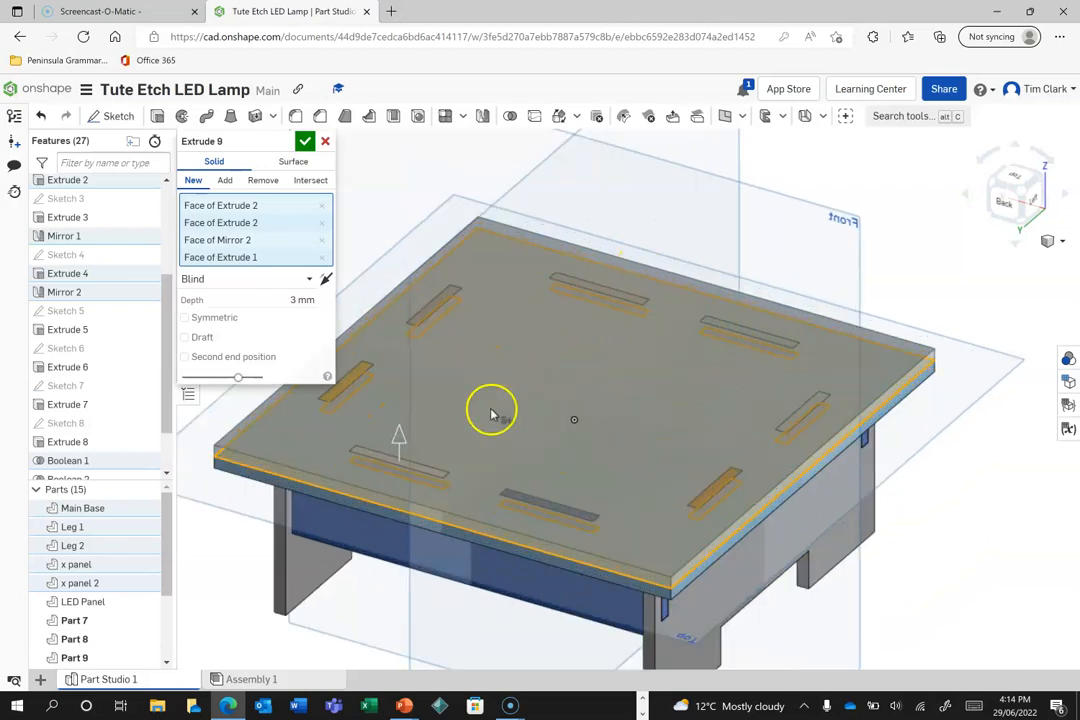
{"action": "scroll", "coordinate": [492, 410], "scroll_direction": "down", "scroll_amount": 3}
{"action": "scroll", "coordinate": [113, 565], "scroll_direction": "down", "scroll_amount": 3}
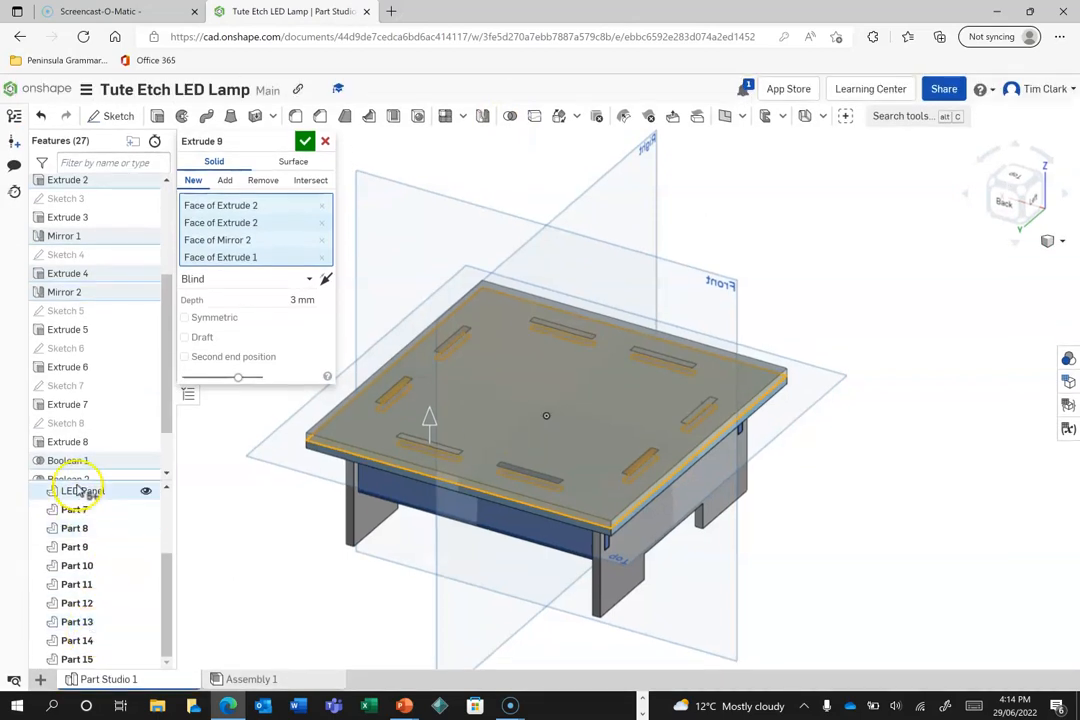
Unite Part 7 through Part 15 into a single part with a Boolean Union.
{"action": "left_click", "coordinate": [510, 116]}
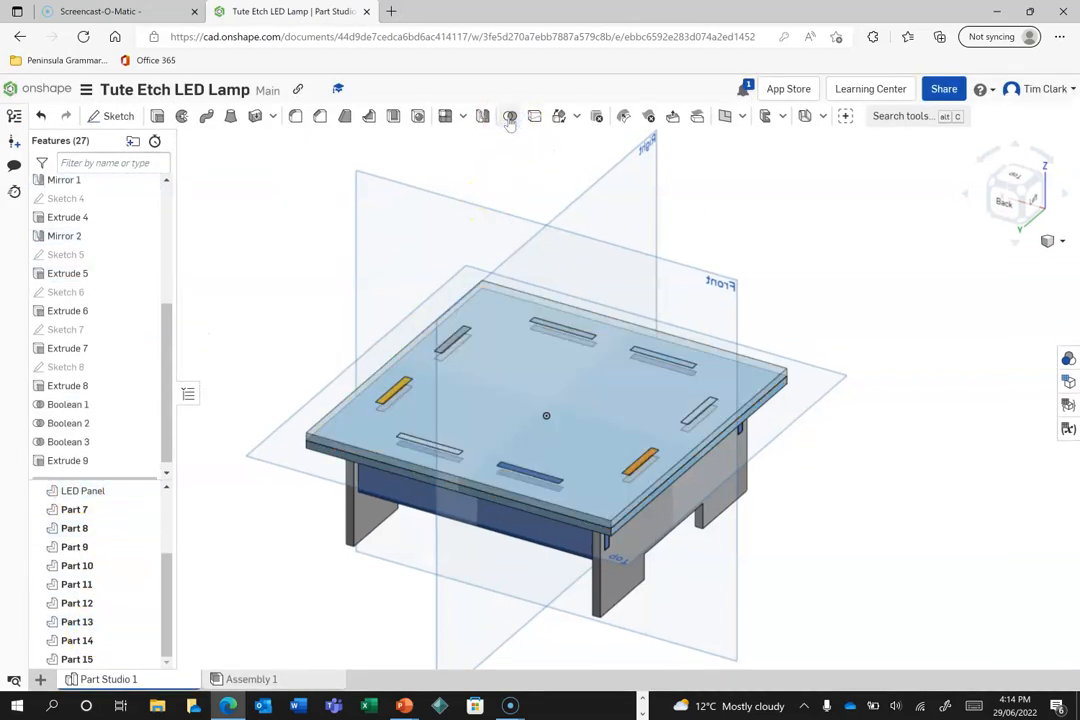
{"action": "left_click", "coordinate": [73, 512]}
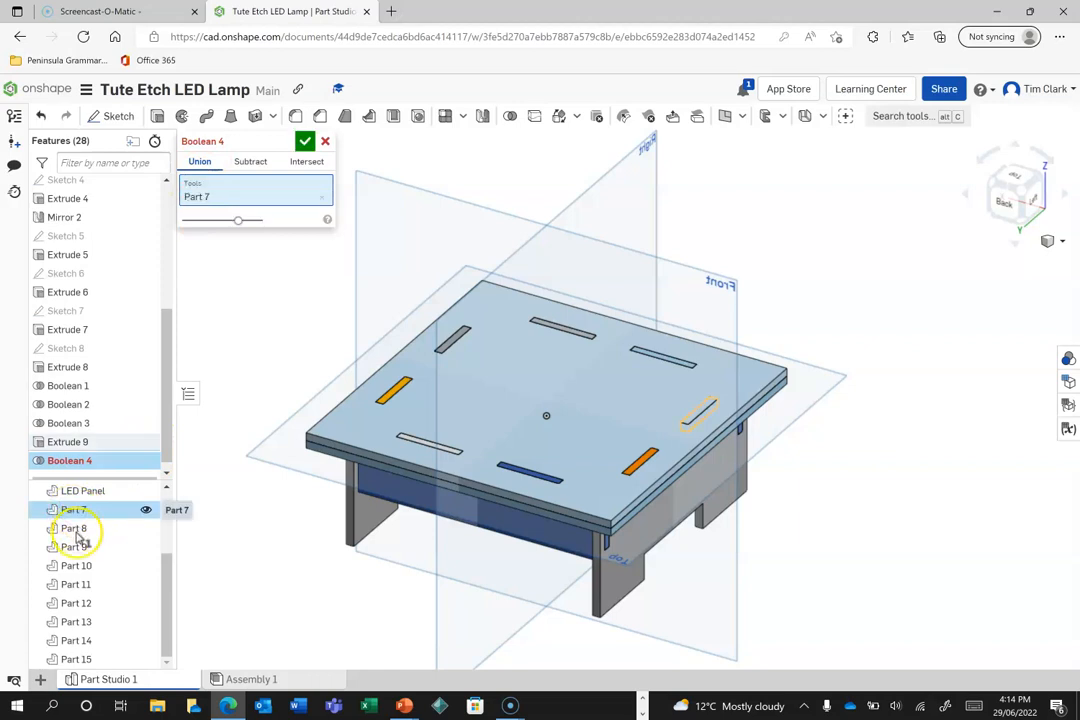
{"action": "left_click", "coordinate": [74, 659], "text": "shift"}
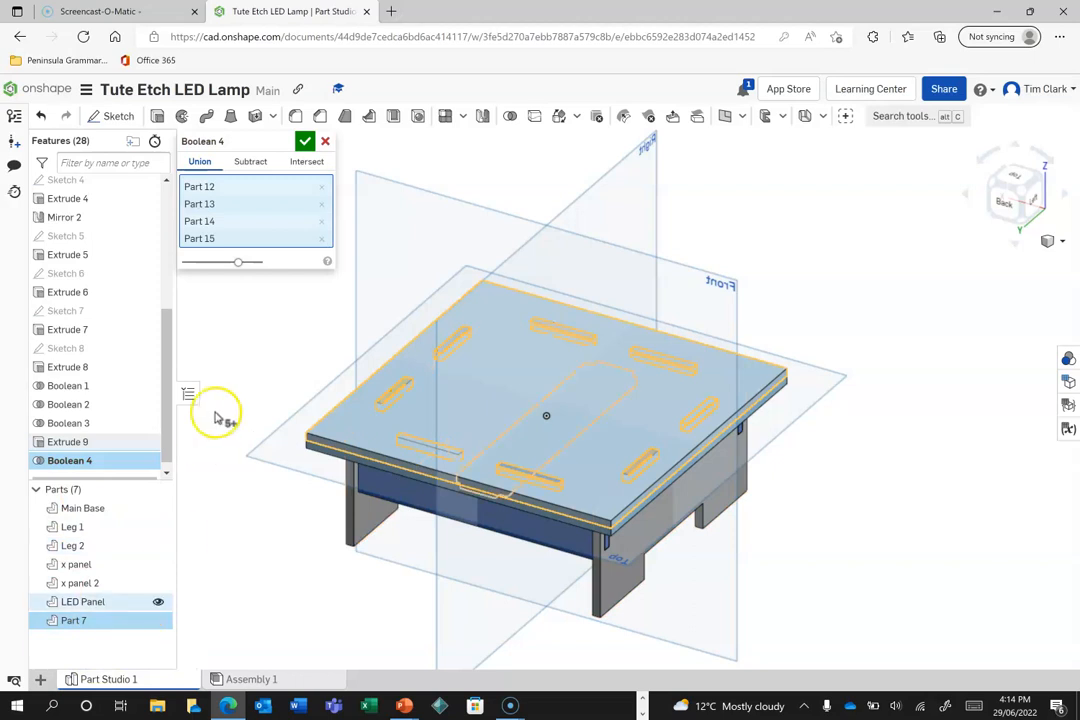
{"action": "left_click", "coordinate": [304, 142]}
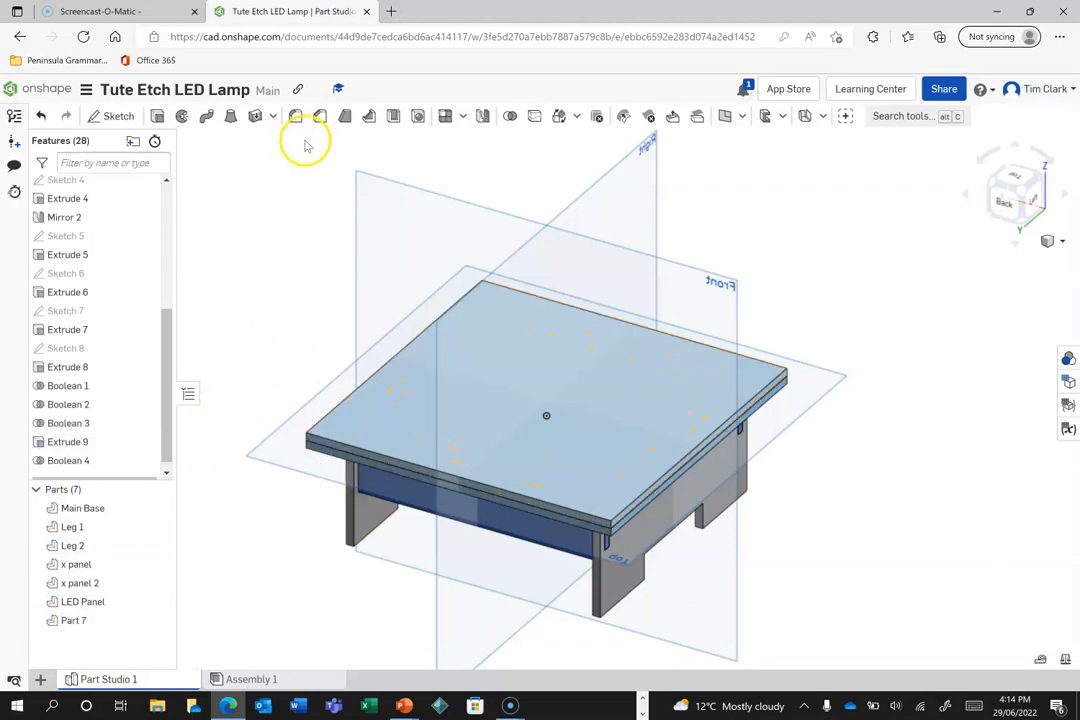
Rename Part 7 as Finishing Panel.
{"action": "left_click", "coordinate": [75, 622]}
{"action": "left_click", "coordinate": [79, 622]}
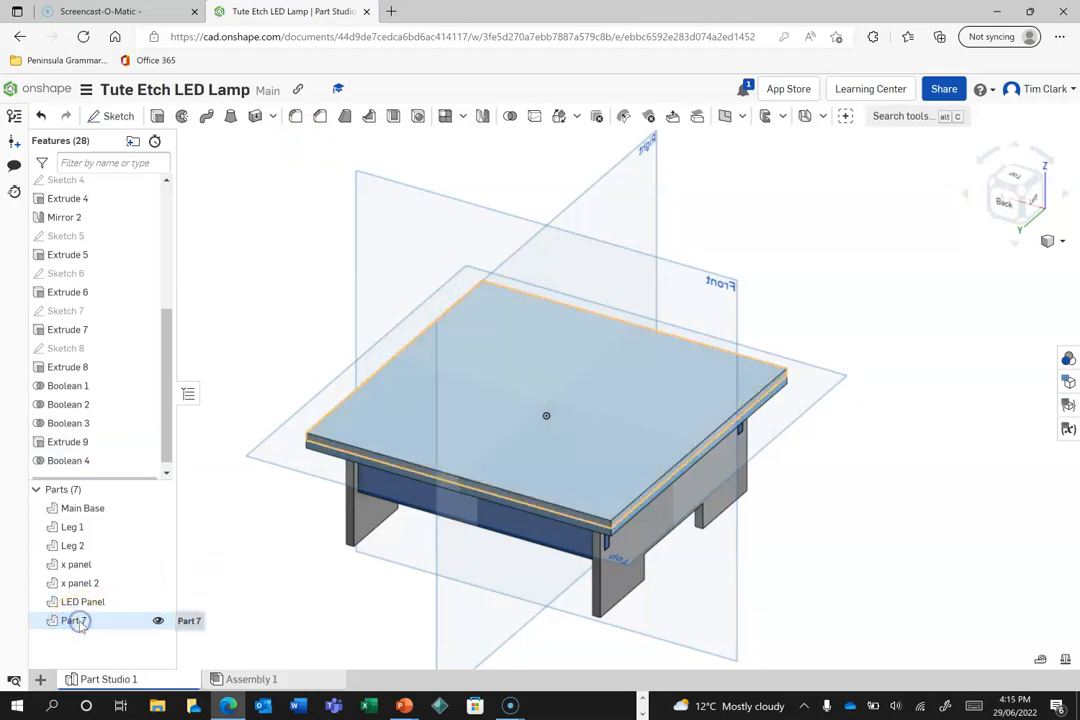
{"action": "right_click", "coordinate": [75, 621]}
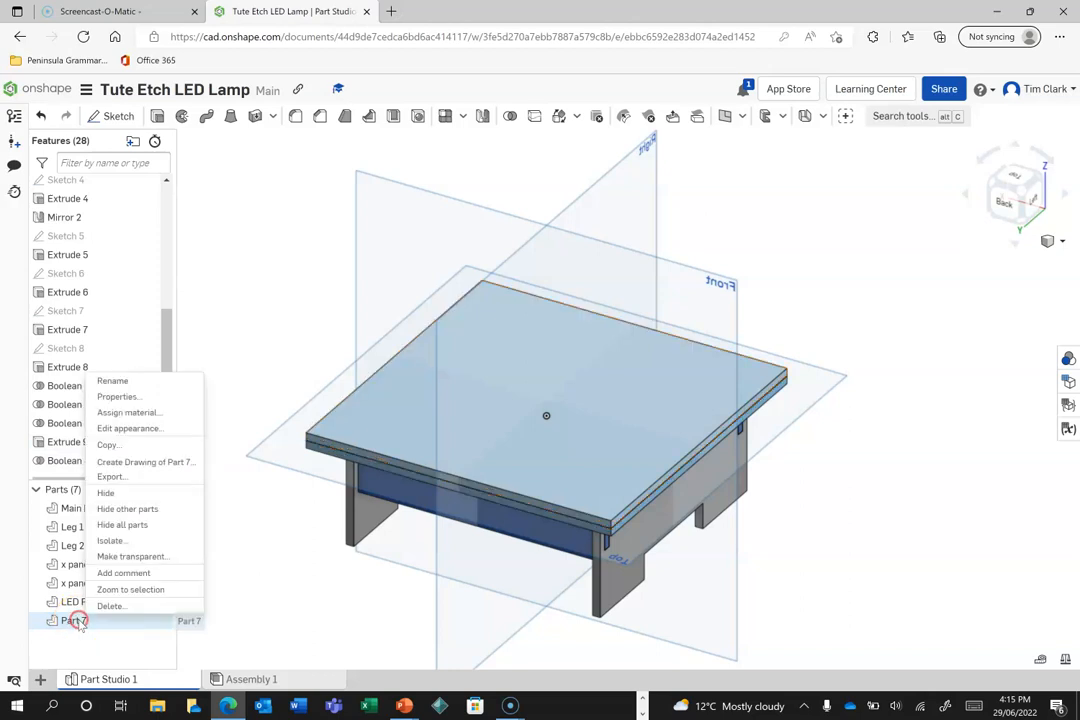
{"action": "left_click", "coordinate": [112, 382]}
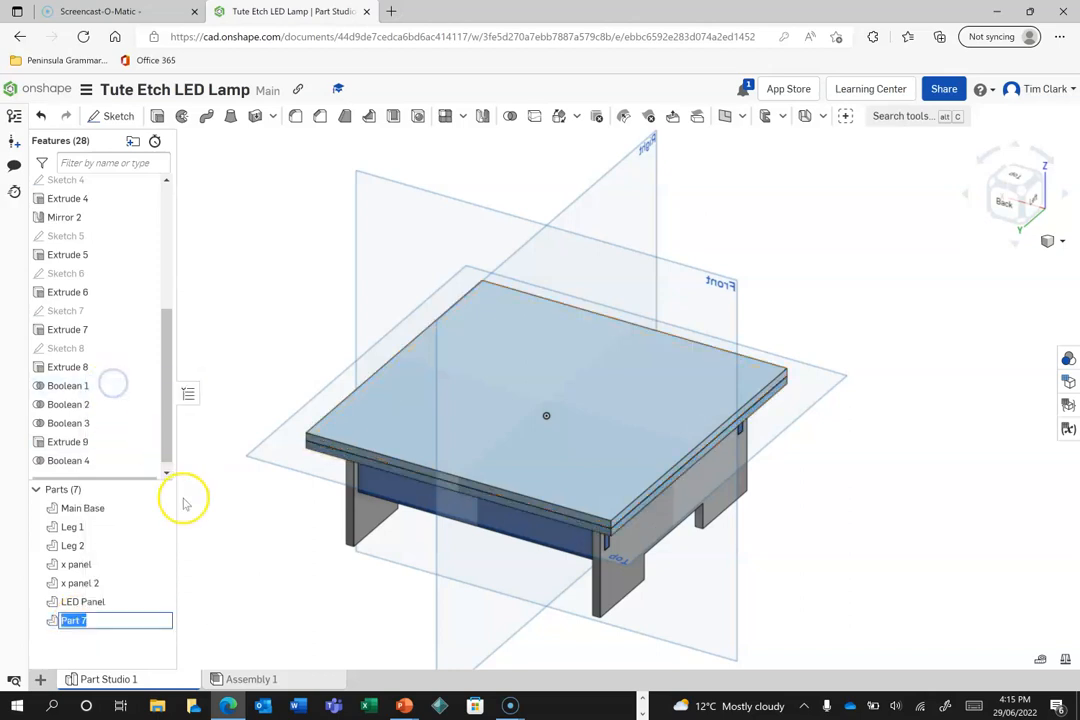
{"action": "type", "text": "Finishing Panel"}
{"action": "key", "text": "Return"}
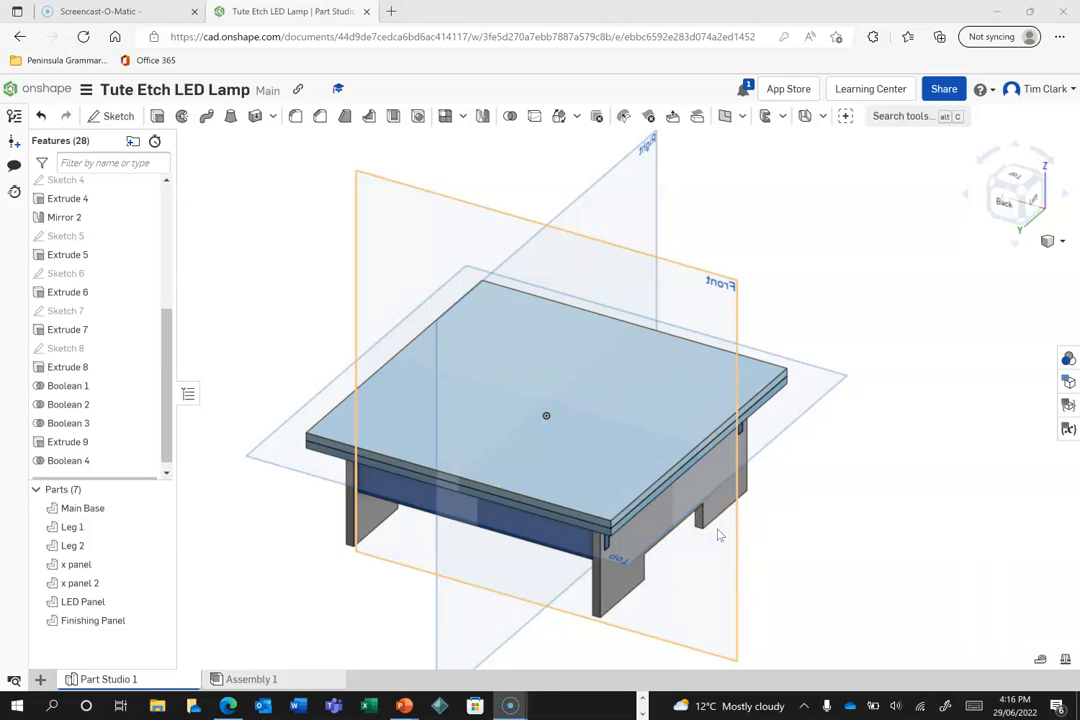
Hide the LED Panel and start a sketch on the underside face of the Main Base.
{"action": "left_click", "coordinate": [1021, 220]}
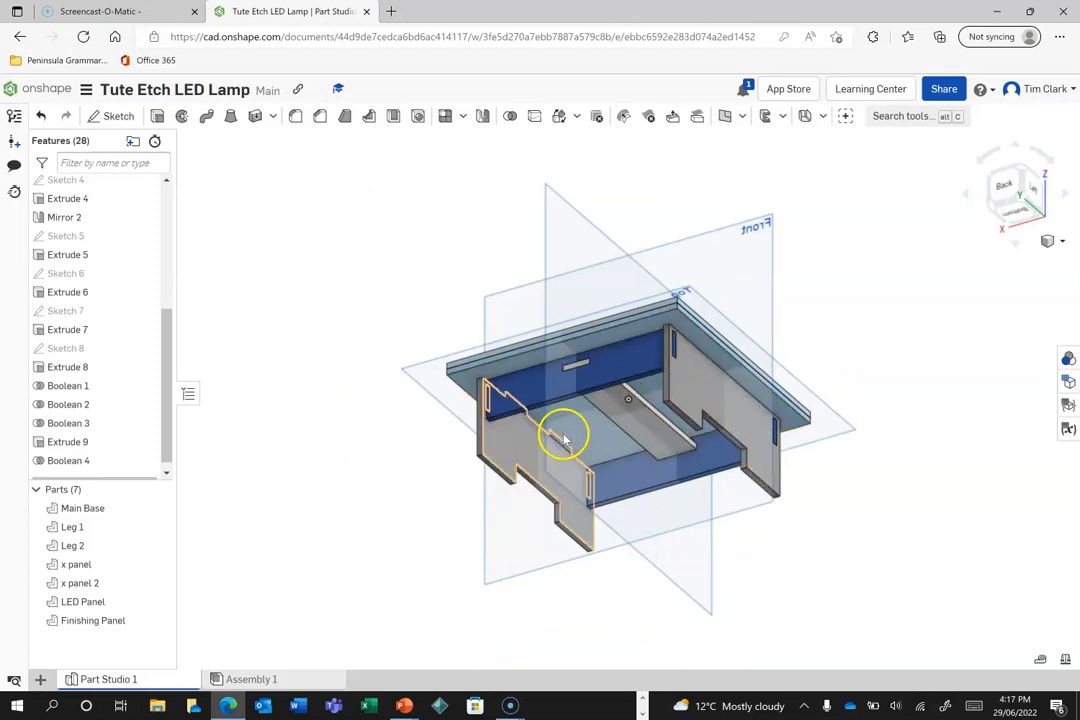
{"action": "left_click", "coordinate": [1023, 214]}
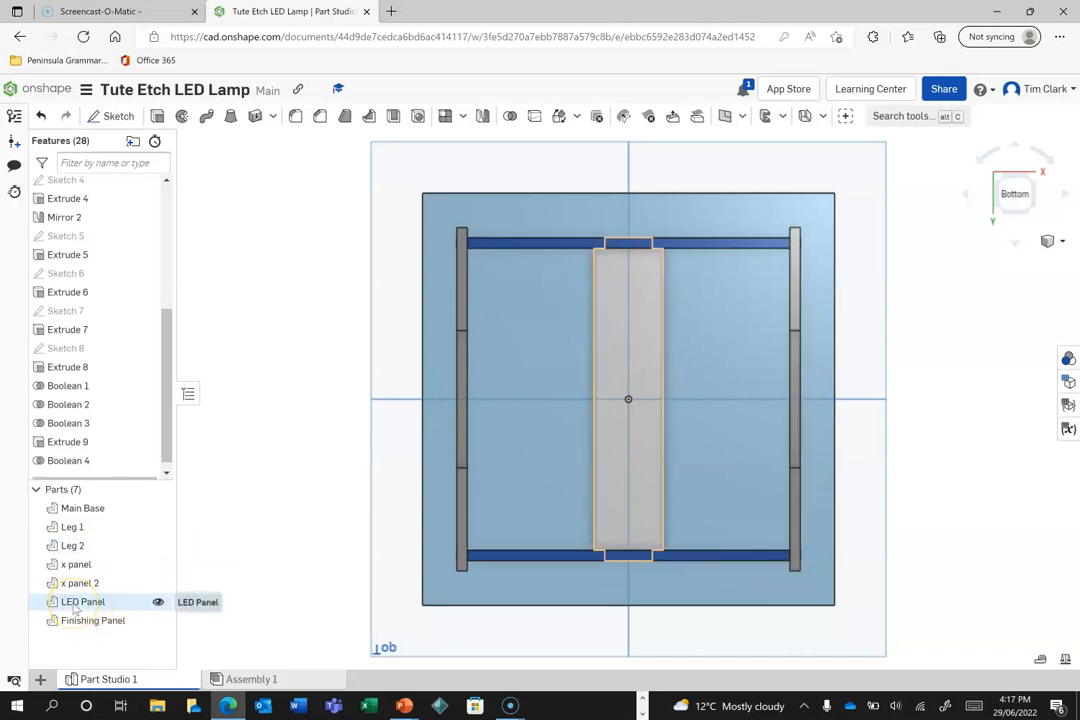
{"action": "left_click", "coordinate": [158, 603]}
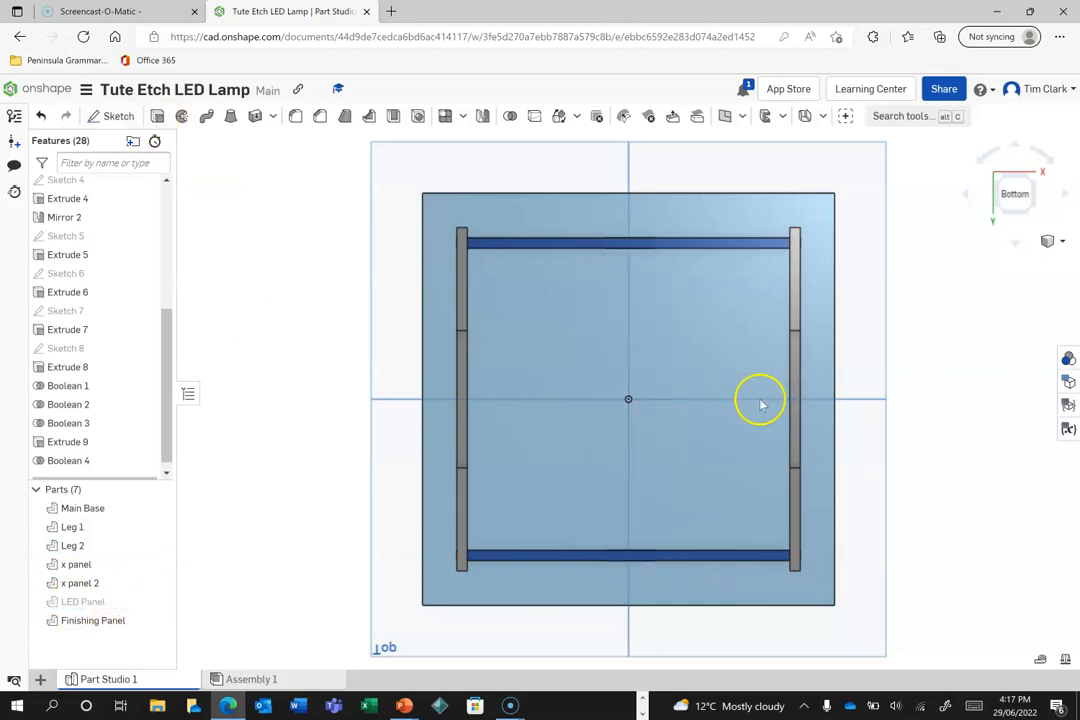
{"action": "key", "text": "shift+s"}
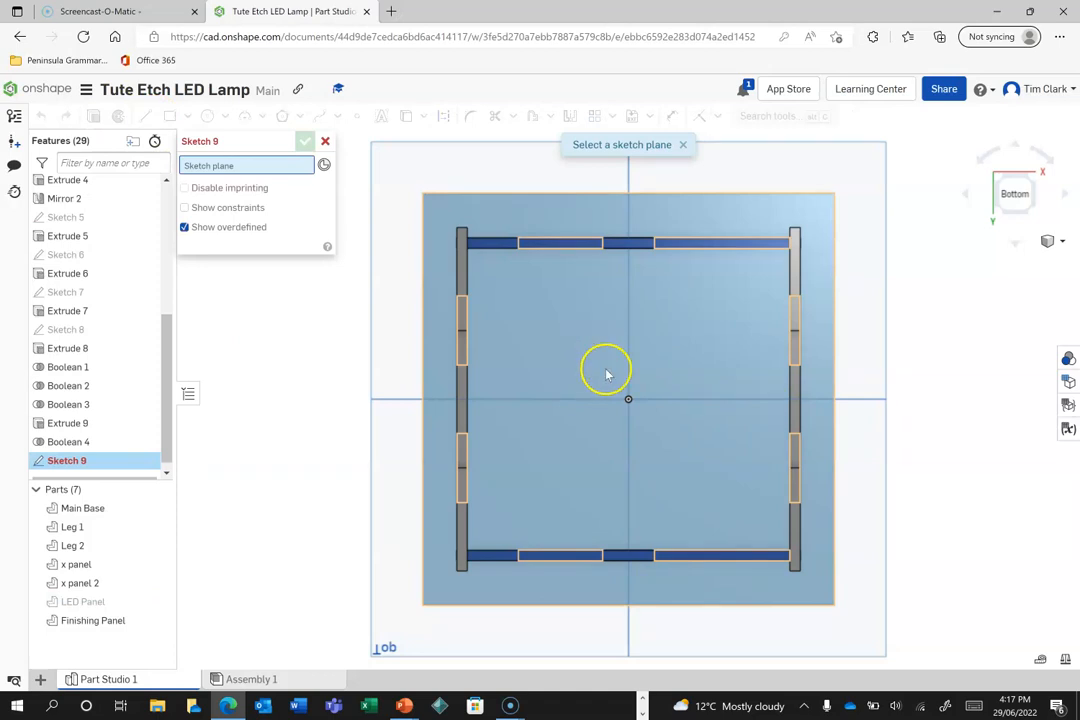
{"action": "left_click", "coordinate": [606, 371]}
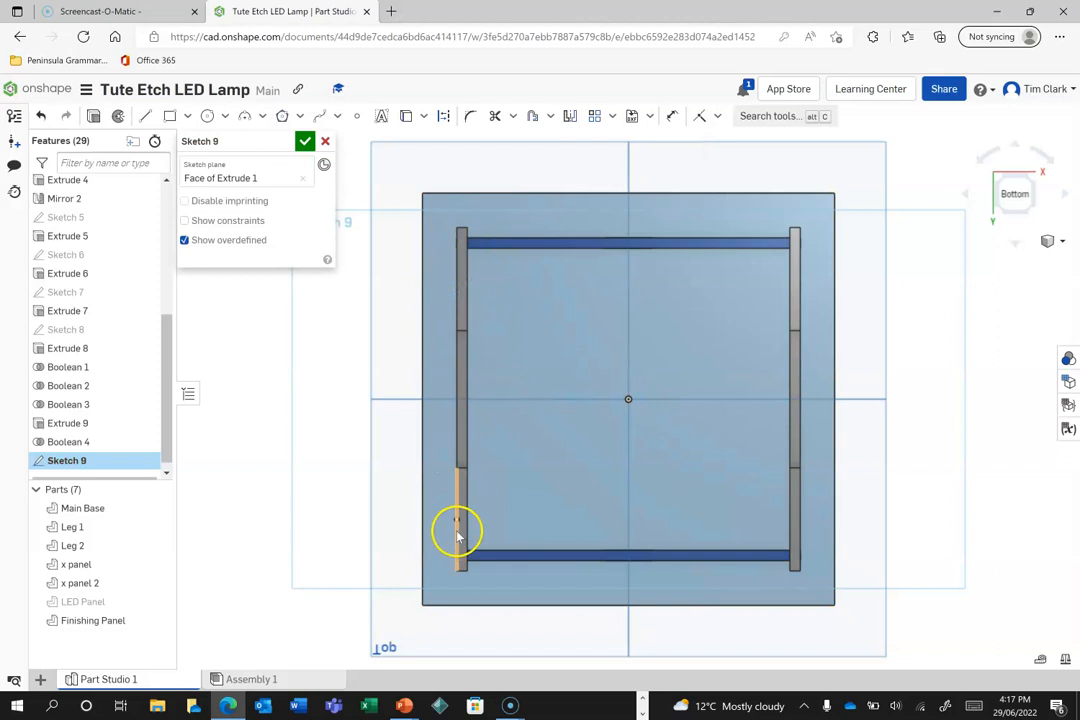
Sketch a rectangle about 50.5 by 68.4 mm between the two x panels on the base's underside.
{"action": "left_click", "coordinate": [168, 116]}
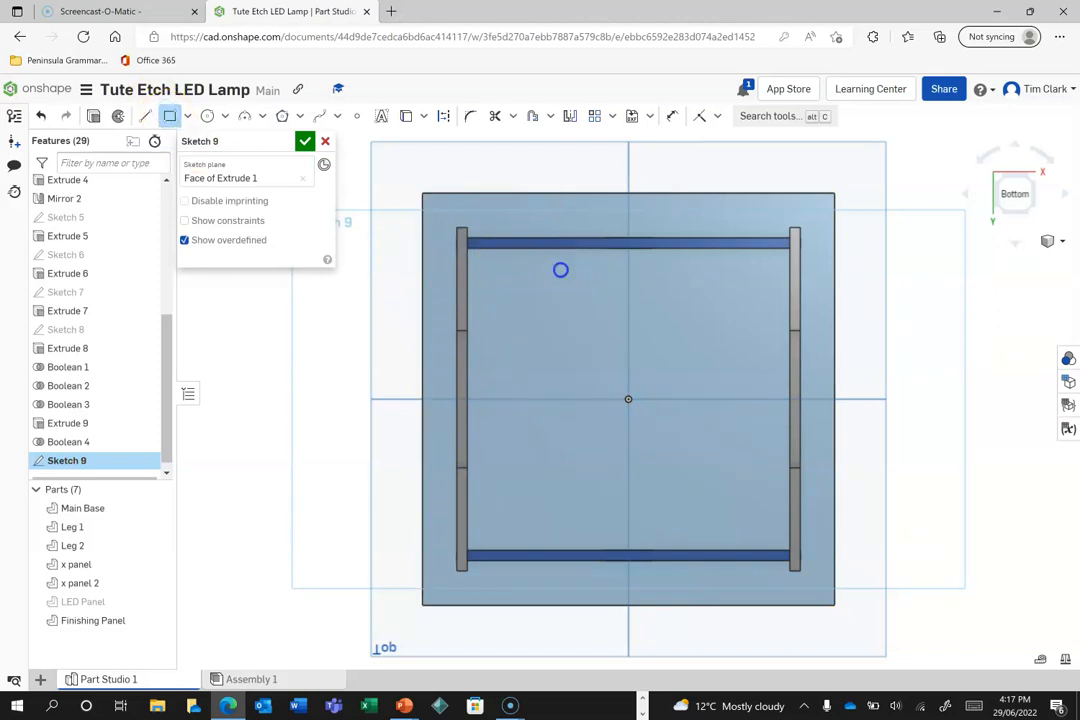
{"action": "left_click_drag", "start_coordinate": [560, 269], "coordinate": [733, 503]}
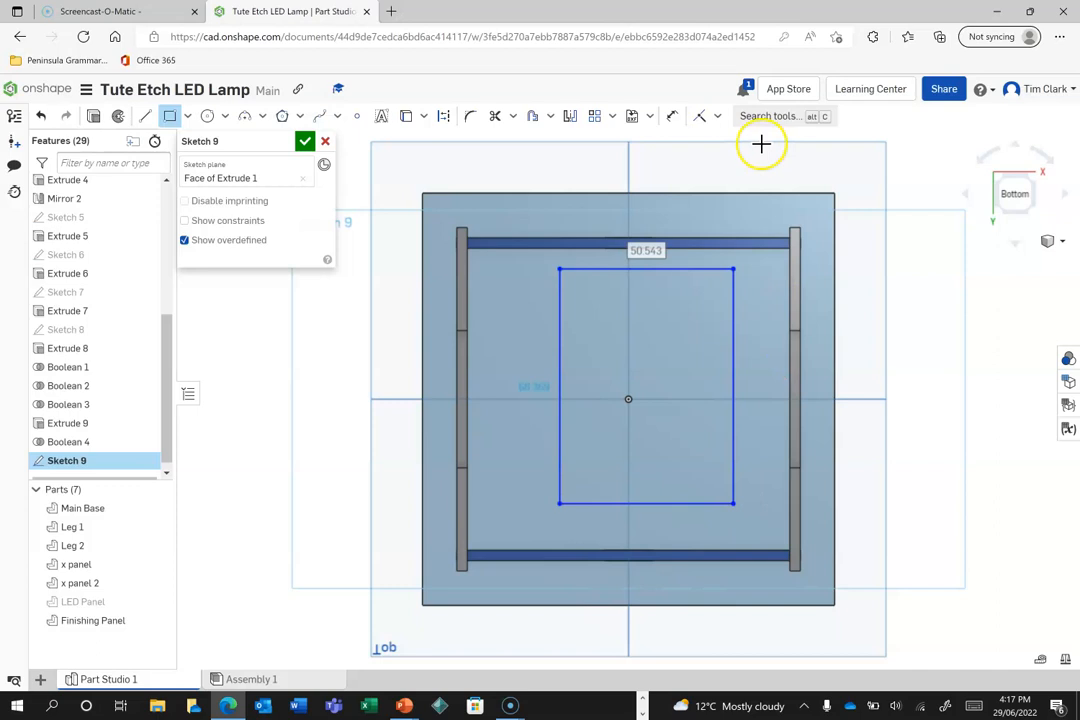
{"action": "left_click", "coordinate": [673, 117]}
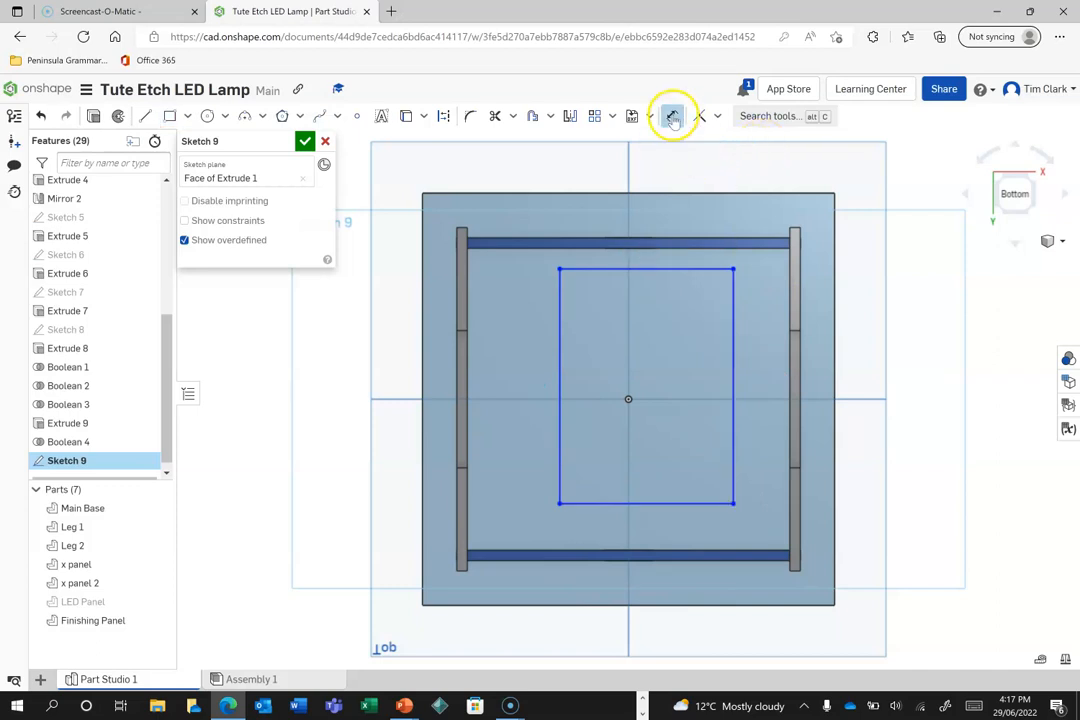
Draw a construction line joining the midpoints of the rectangle's two short edges and constrain the line's midpoint to the origin.
{"action": "left_click", "coordinate": [143, 116]}
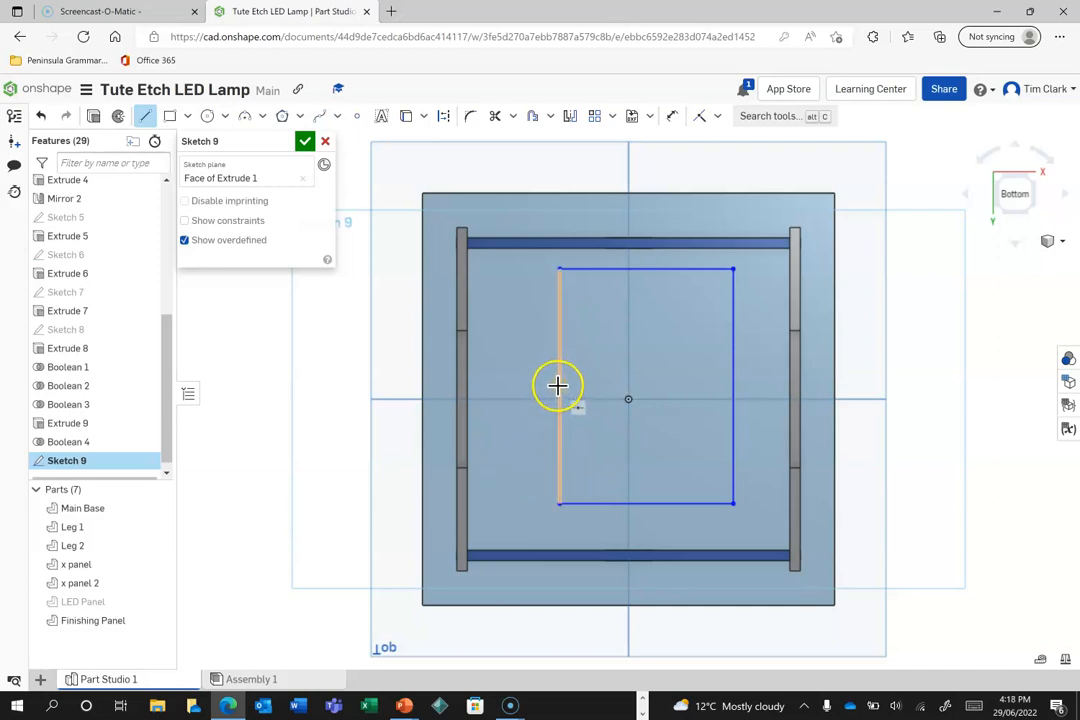
{"action": "left_click", "coordinate": [441, 116]}
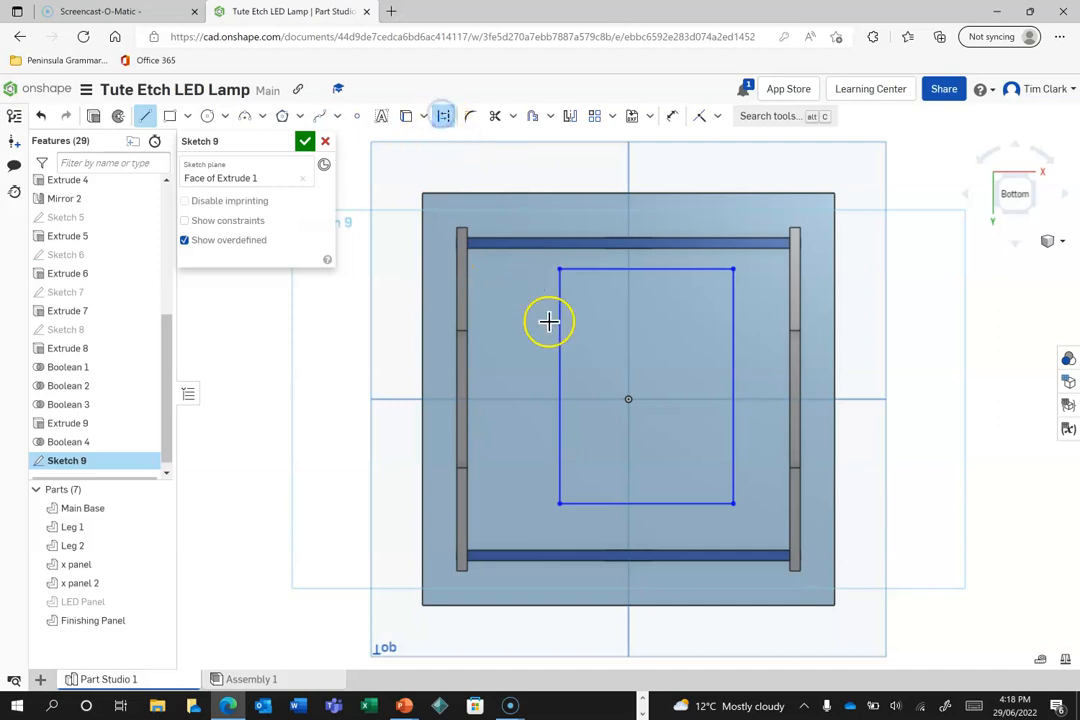
{"action": "left_click", "coordinate": [646, 269]}
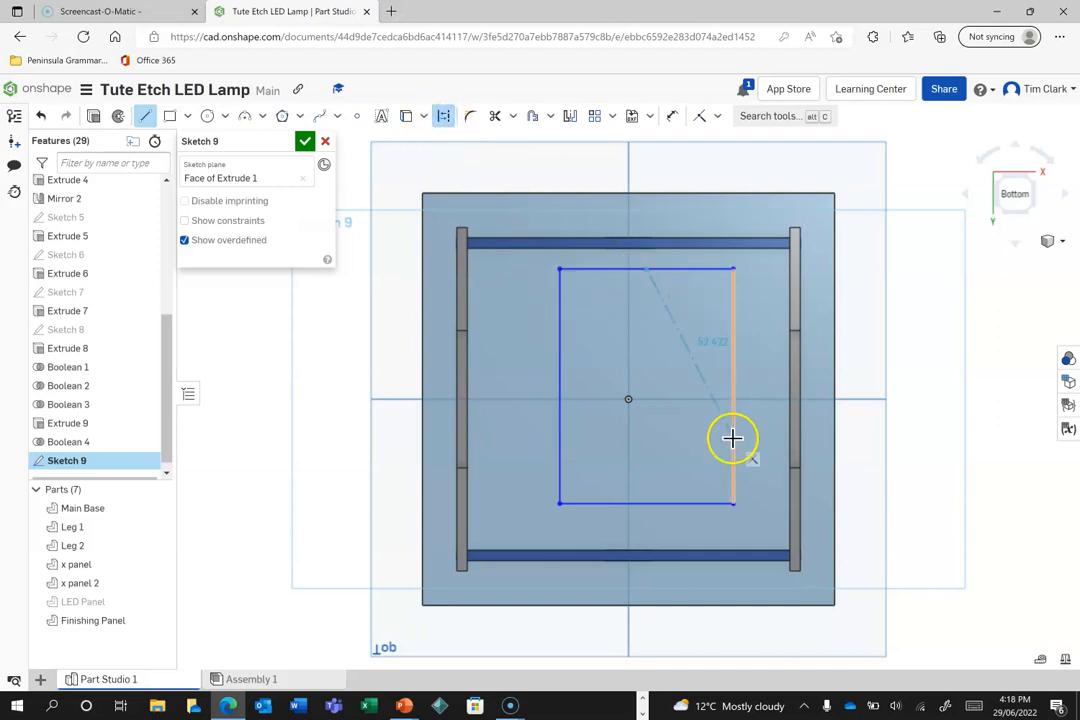
{"action": "left_click", "coordinate": [646, 503]}
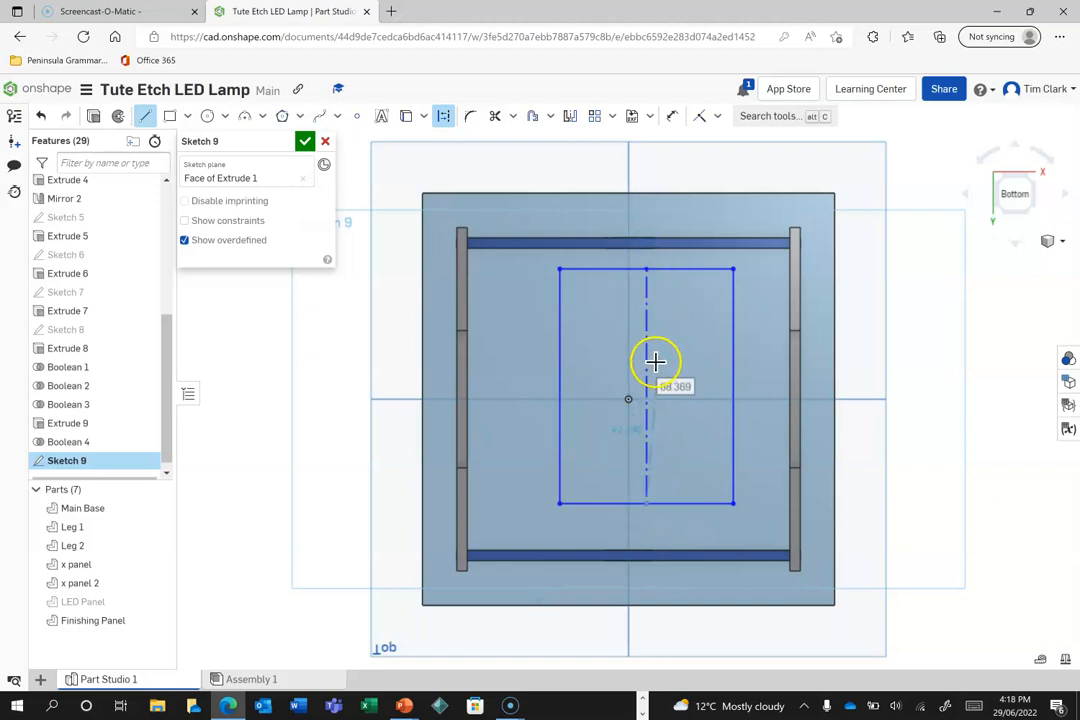
{"action": "left_click", "coordinate": [712, 116]}
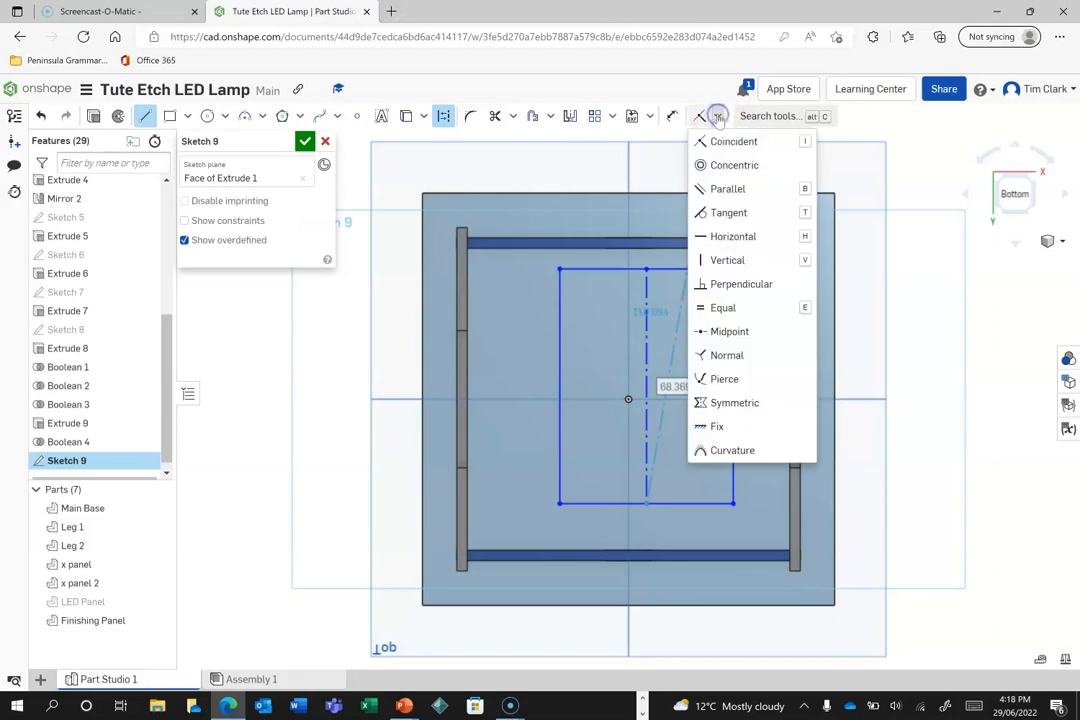
{"action": "left_click", "coordinate": [729, 331]}
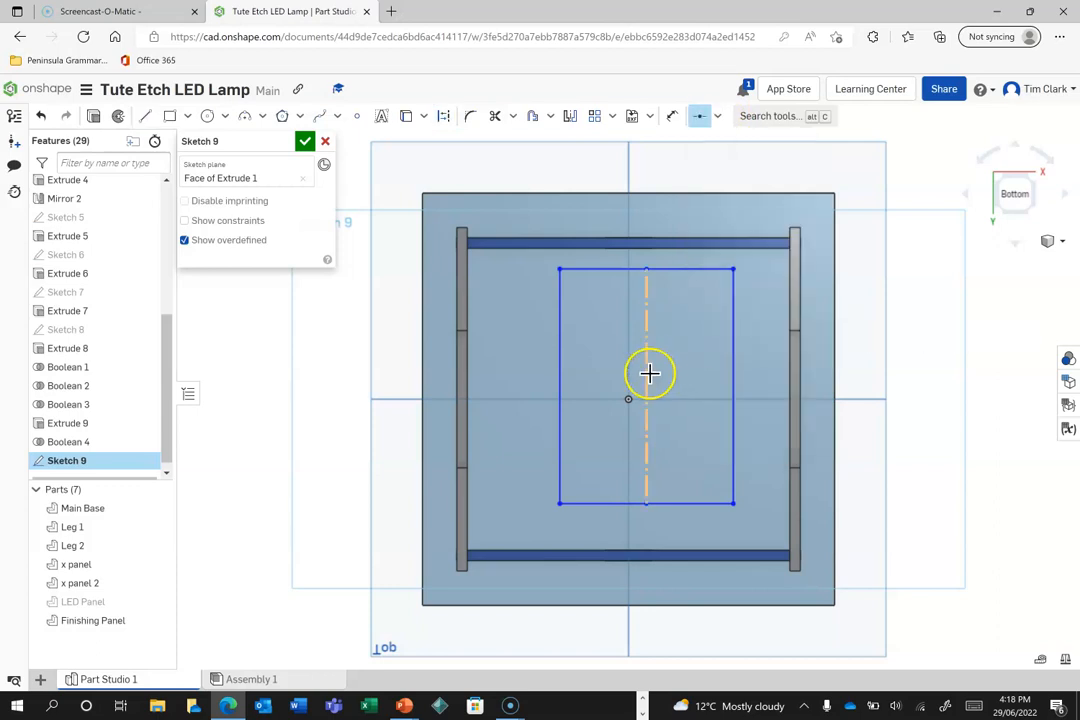
{"action": "left_click", "coordinate": [629, 399]}
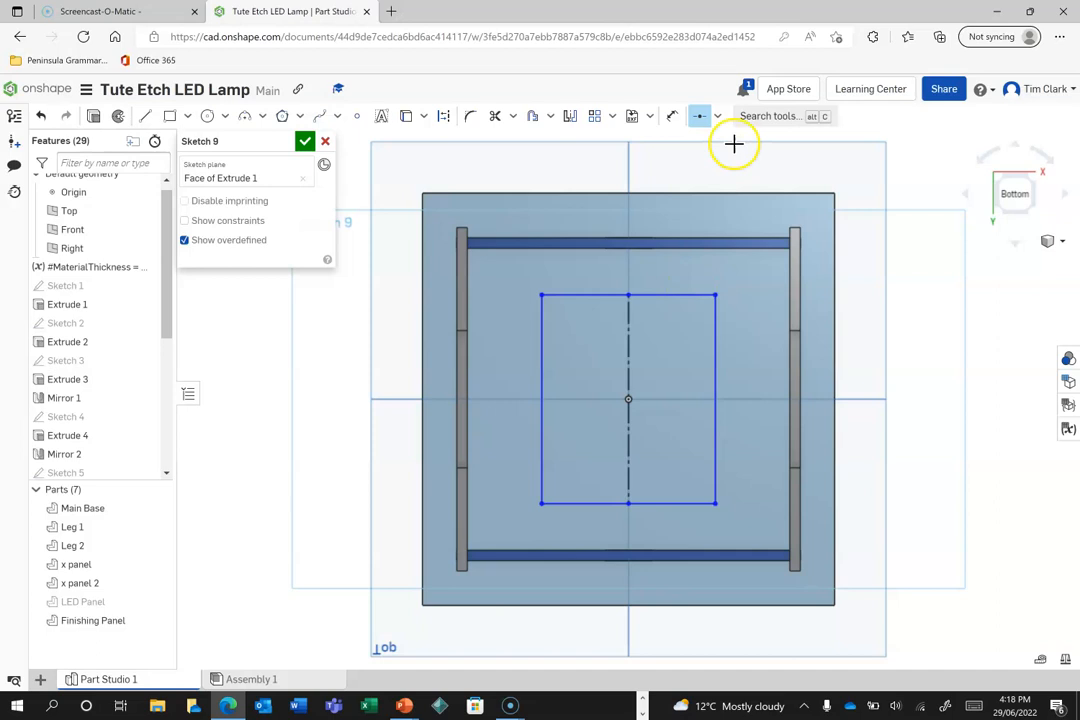
Make a corner of the rectangle coincident with the inner edge of the x panel so its length spans between both x panels.
{"action": "left_click", "coordinate": [717, 116]}
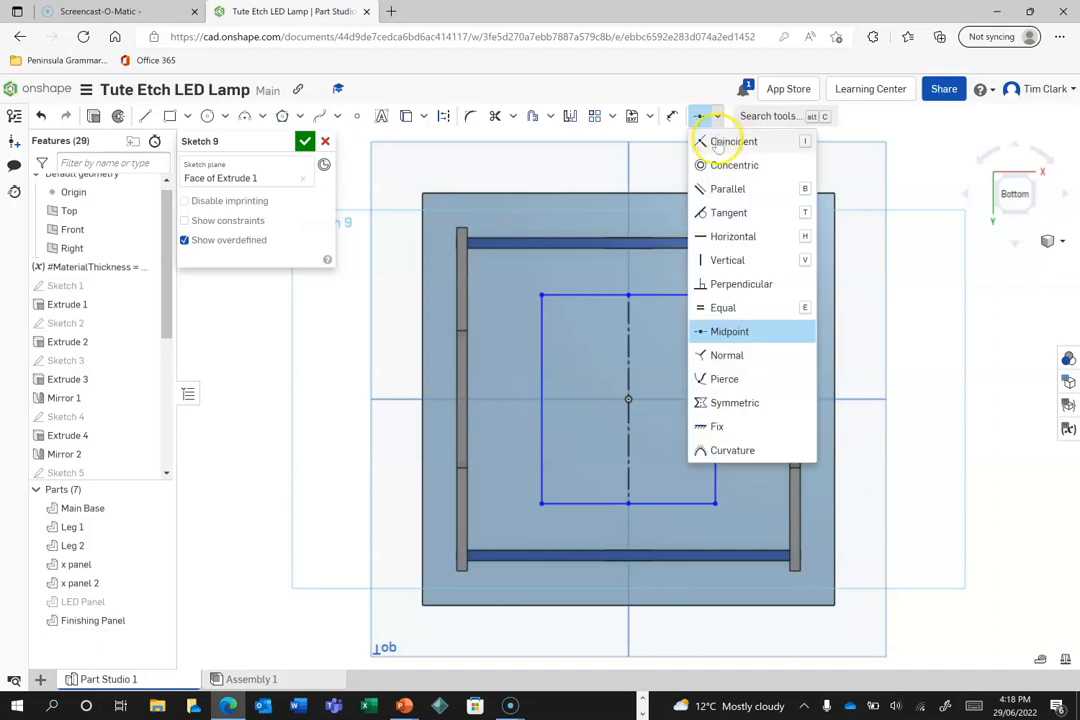
{"action": "left_click", "coordinate": [722, 141]}
{"action": "left_click", "coordinate": [716, 295]}
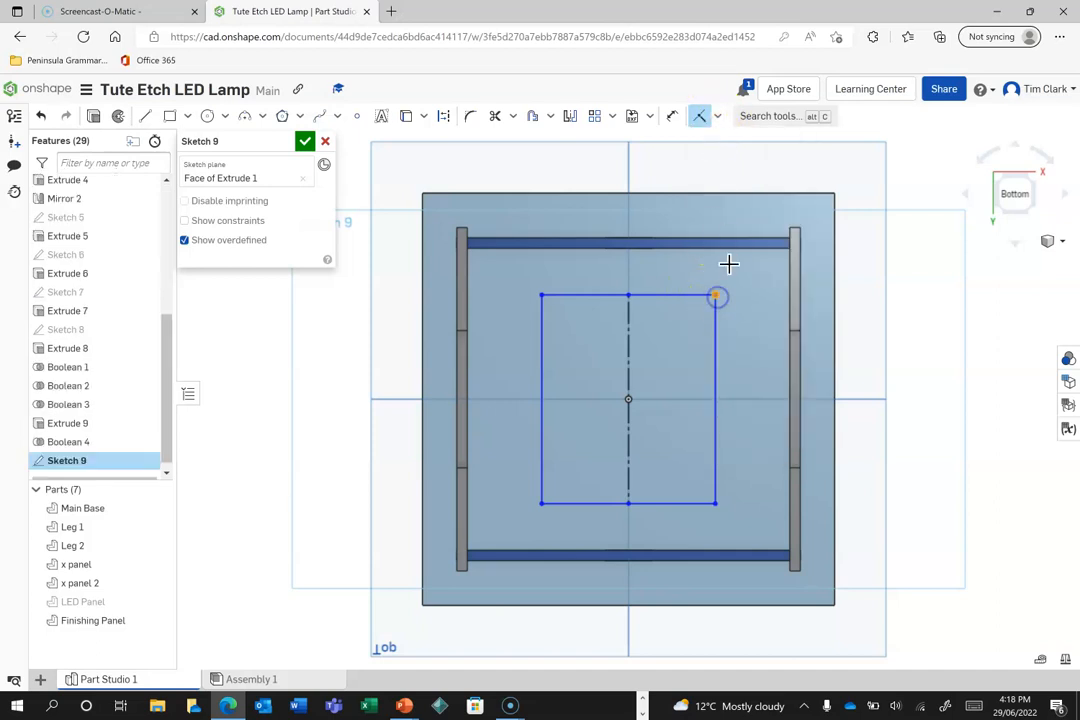
{"action": "left_click", "coordinate": [727, 249]}
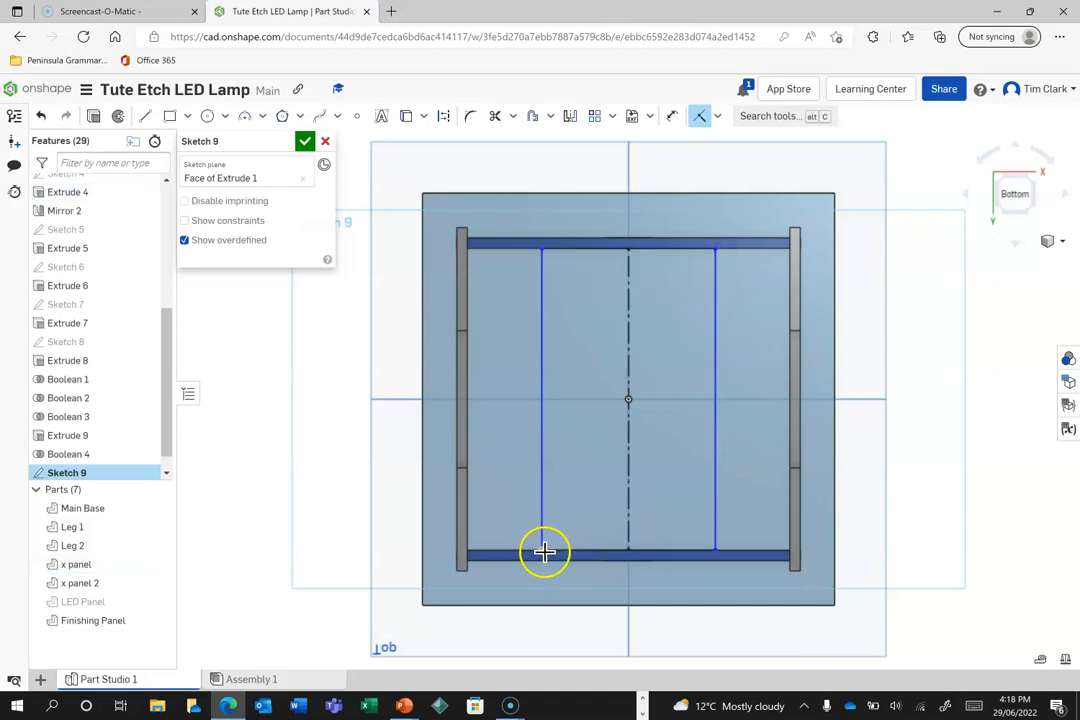
Dimension the rectangle's width between its two long edges as #MaterialThickness.
{"action": "left_click", "coordinate": [671, 116]}
{"action": "left_click", "coordinate": [542, 305]}
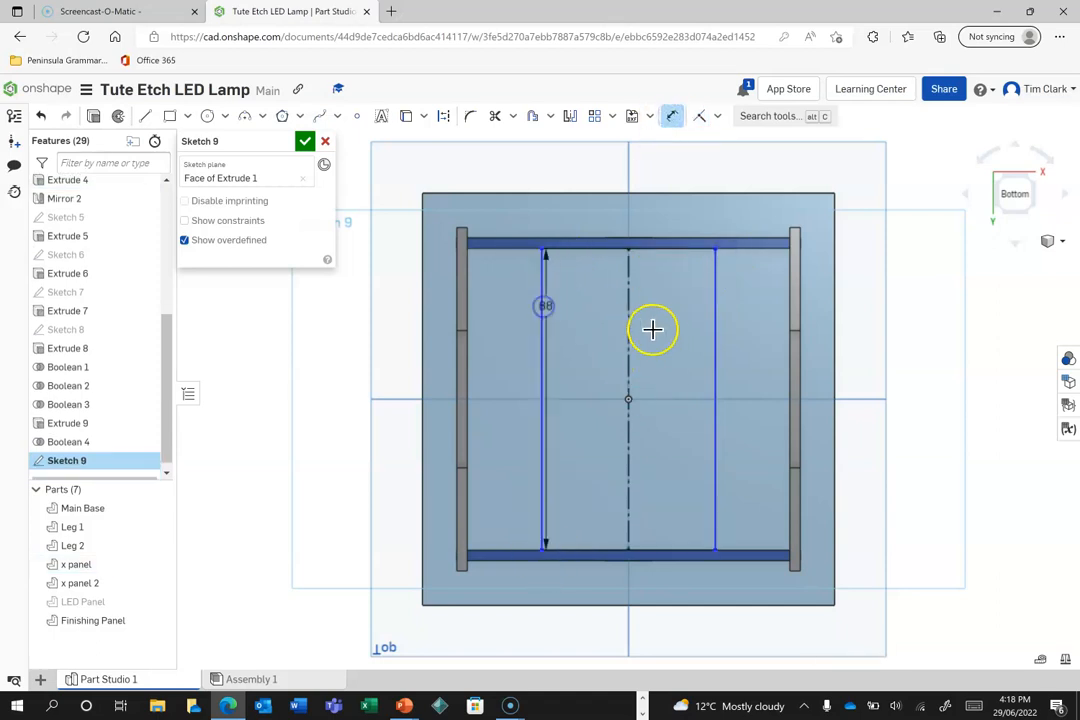
{"action": "left_click", "coordinate": [714, 340]}
{"action": "left_click", "coordinate": [657, 164]}
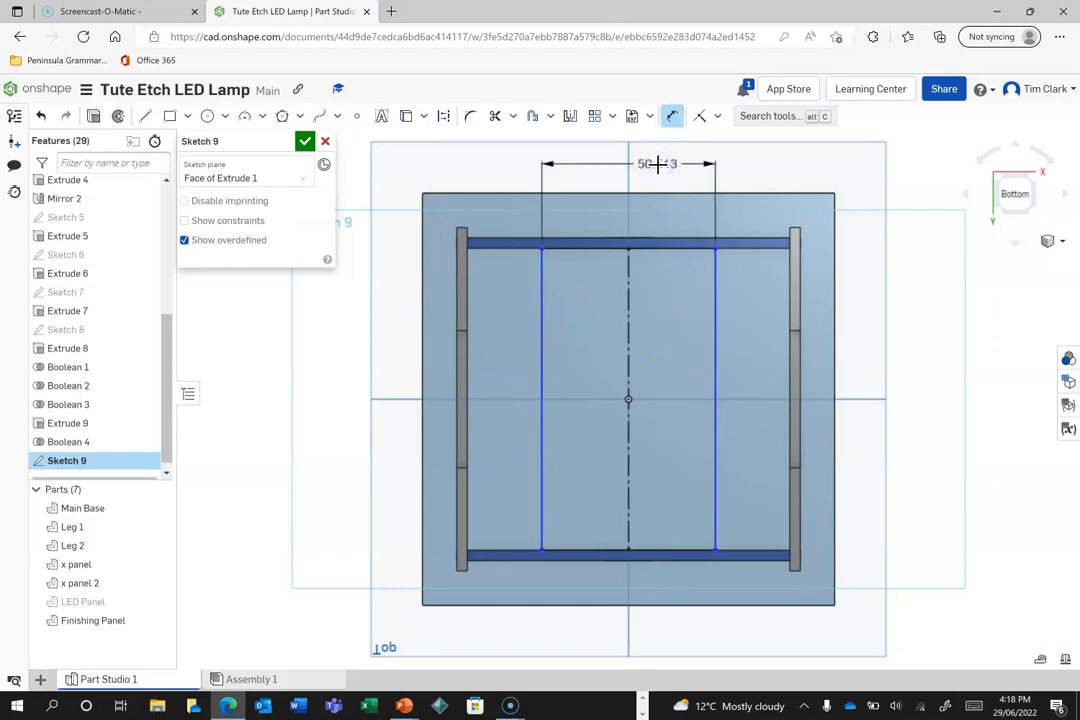
{"action": "key", "text": "m"}
{"action": "key", "text": "a"}
{"action": "key", "text": "t"}
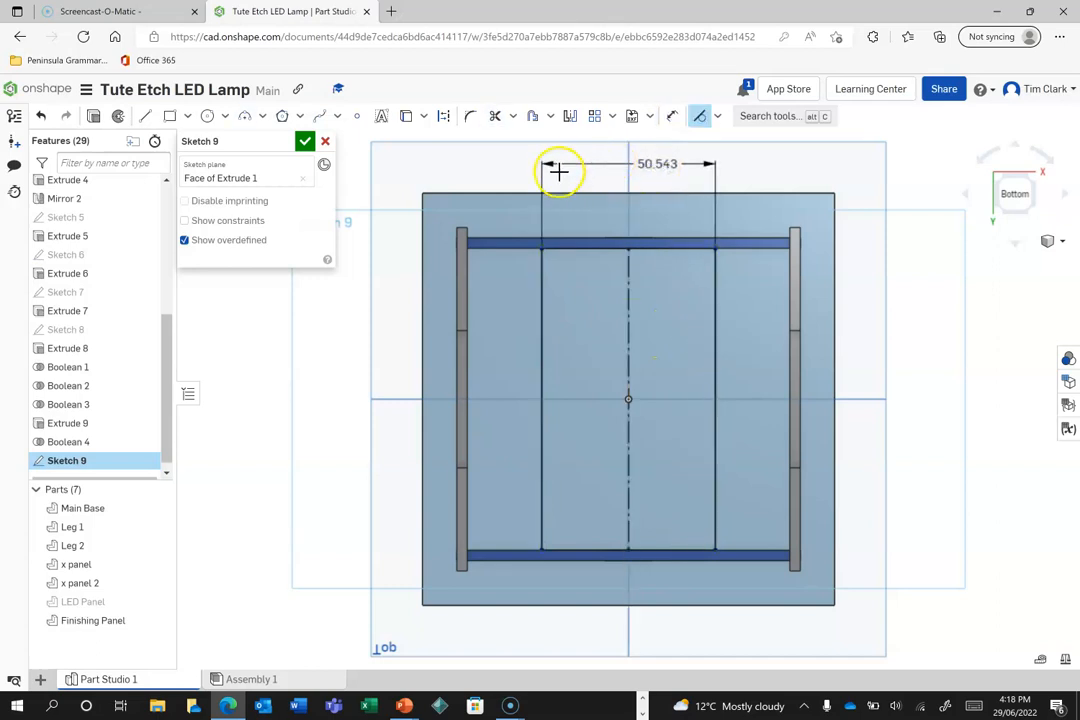
{"action": "double_click", "coordinate": [660, 165]}
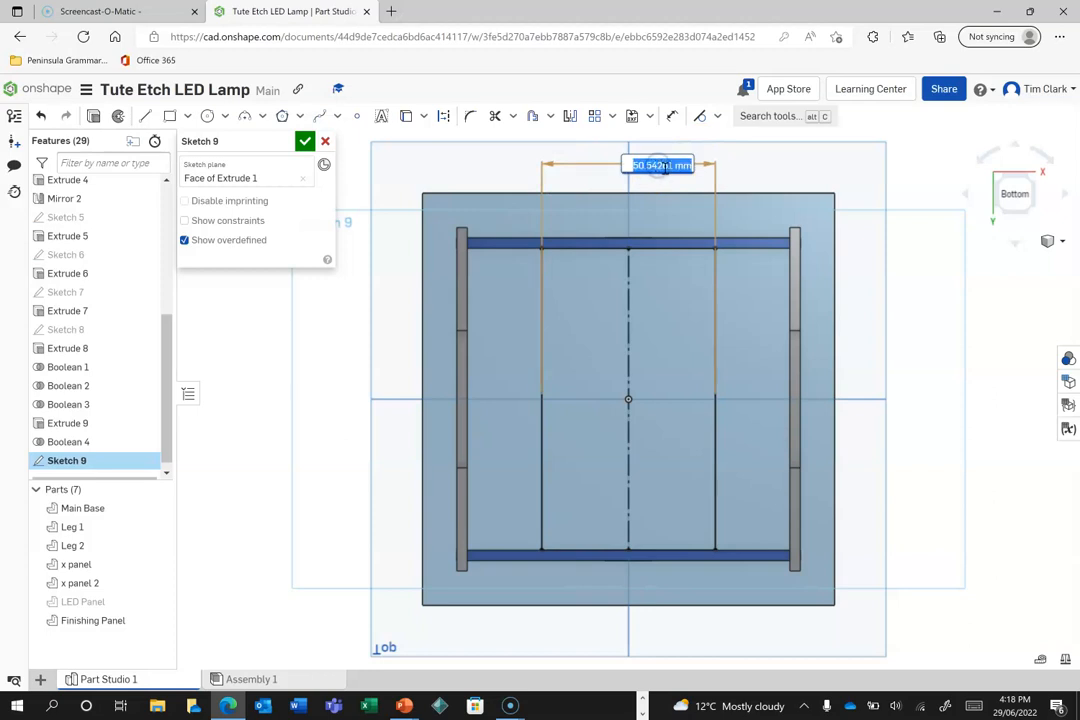
{"action": "type", "text": "m"}
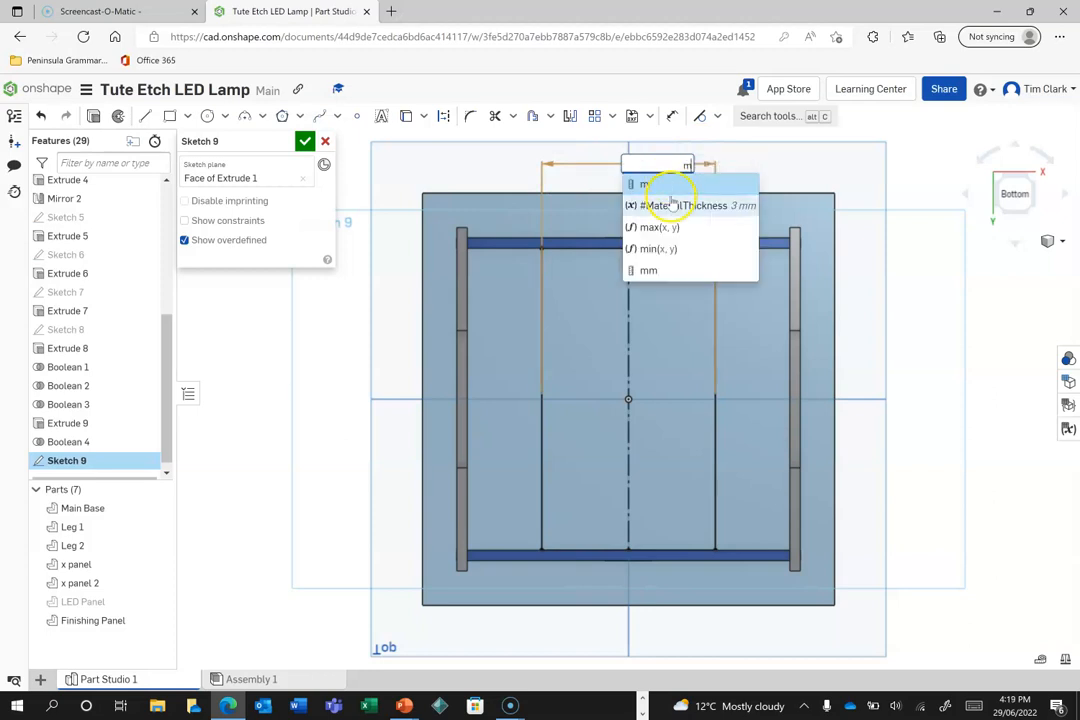
{"action": "left_click", "coordinate": [669, 205]}
{"action": "key", "text": "Return"}
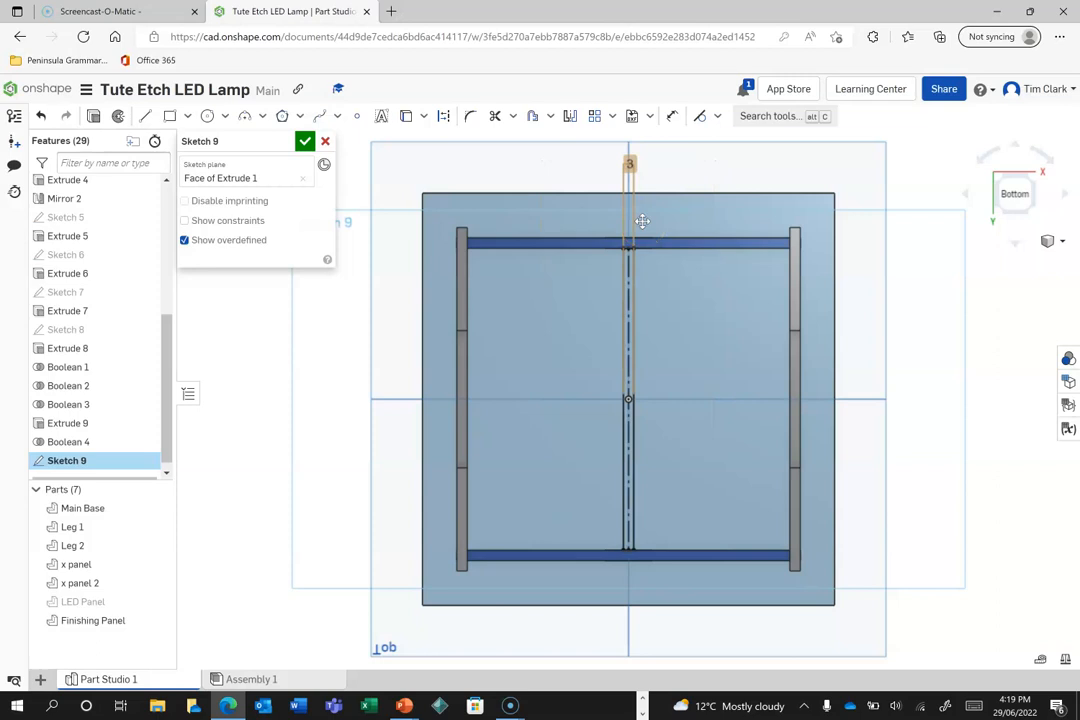
Hide x panel 2, x panel, Leg 2 and Leg 1, and finish the narrow rectangle sketch.
{"action": "mouse_move", "coordinate": [116, 586]}
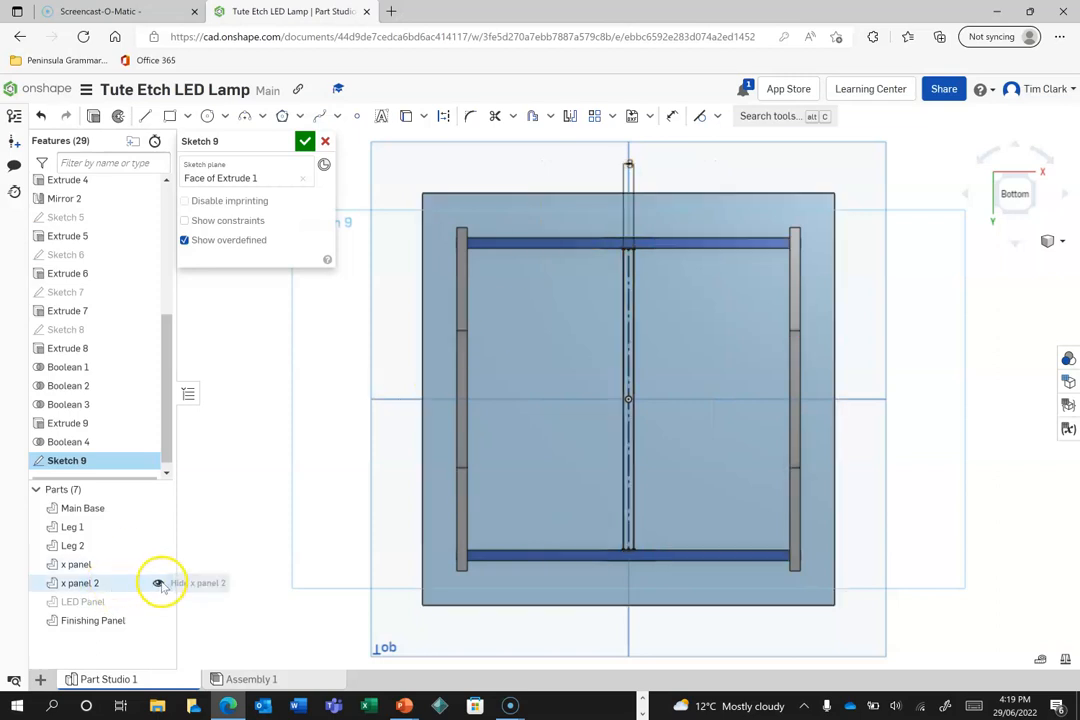
{"action": "left_click", "coordinate": [158, 584]}
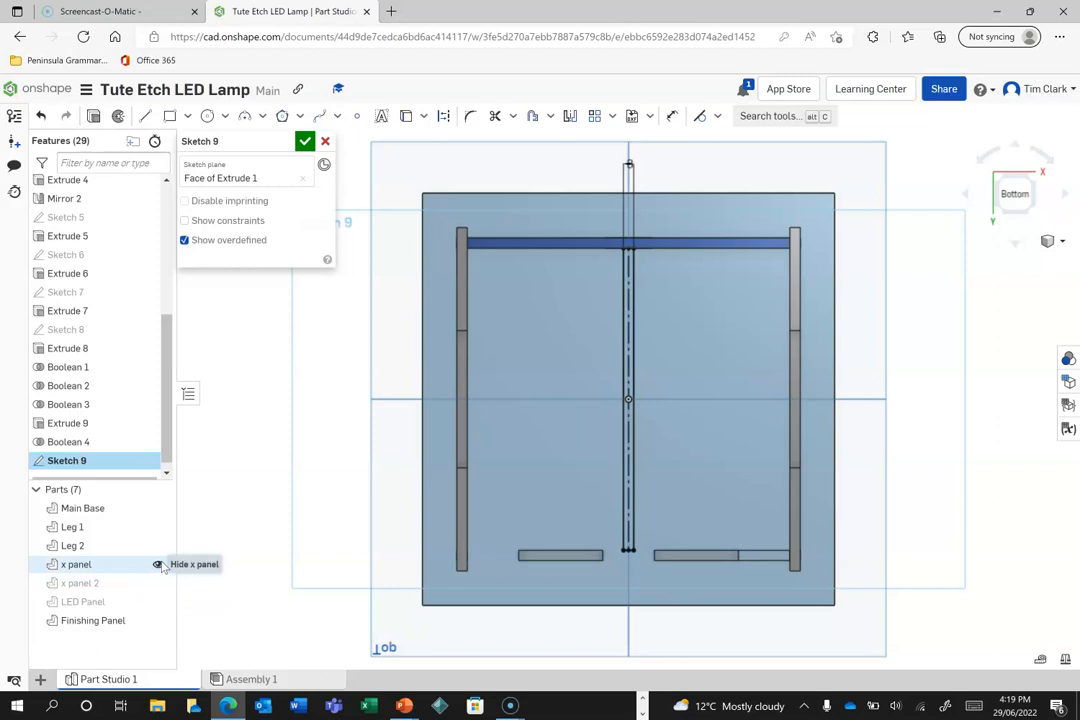
{"action": "left_click", "coordinate": [158, 564]}
{"action": "left_click", "coordinate": [158, 546]}
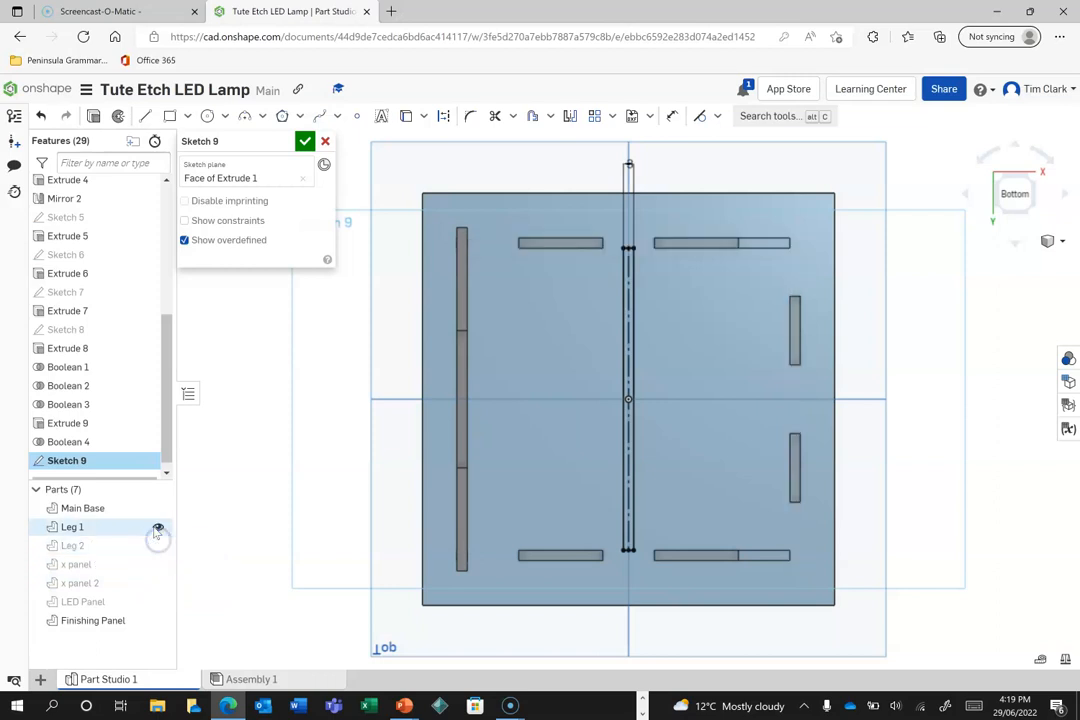
{"action": "left_click", "coordinate": [157, 527]}
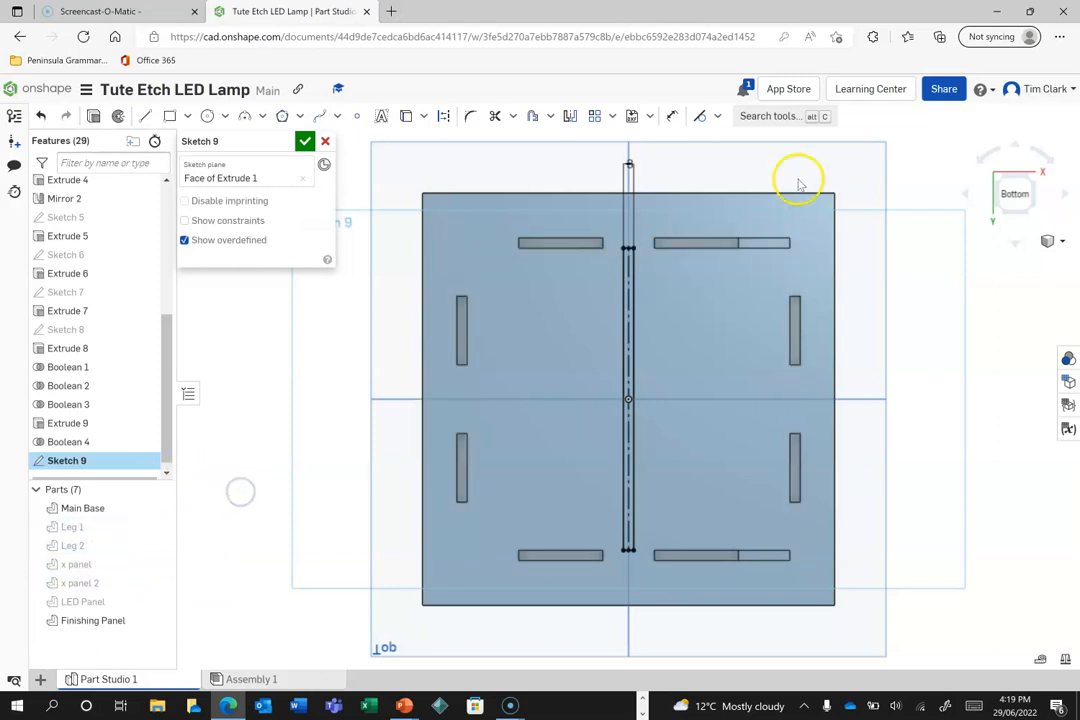
{"action": "left_click", "coordinate": [1000, 170]}
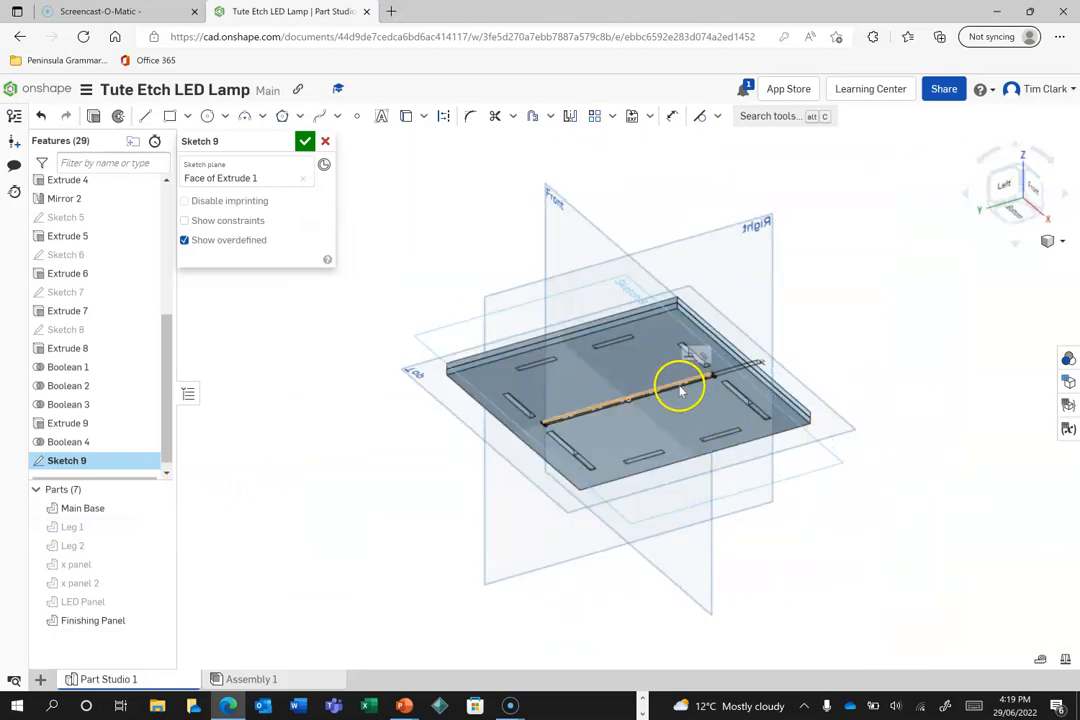
{"action": "scroll", "coordinate": [680, 390], "scroll_direction": "up", "scroll_amount": 5}
{"action": "scroll", "coordinate": [678, 392], "scroll_direction": "up", "scroll_amount": 2}
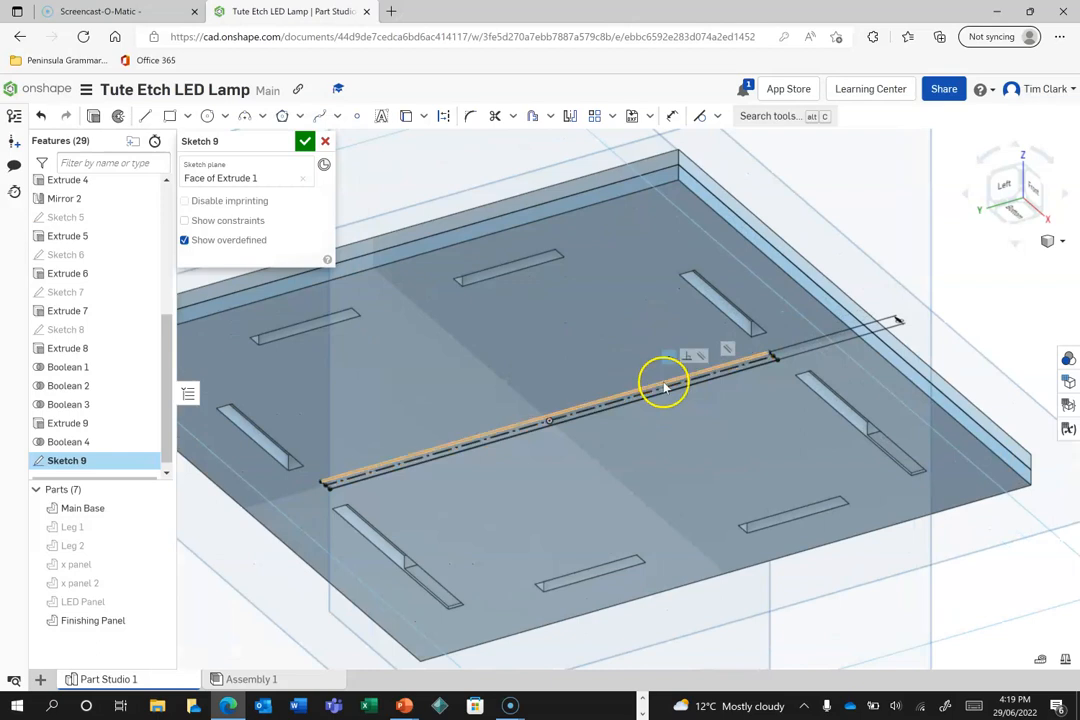
{"action": "left_click", "coordinate": [304, 141]}
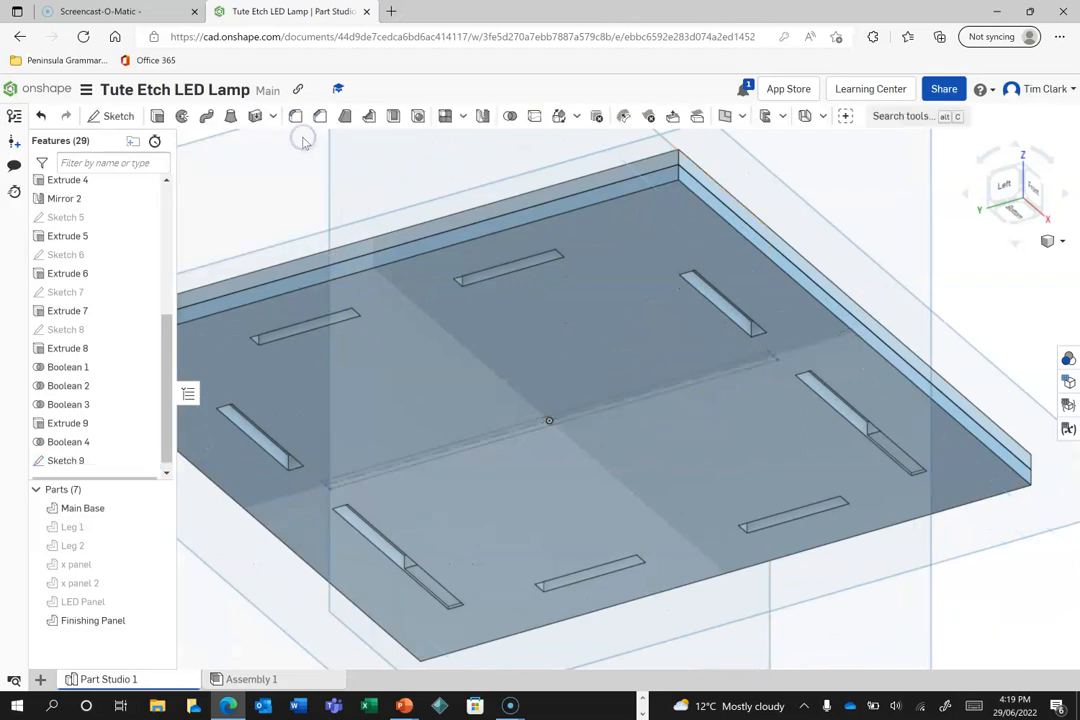
Extrude the narrow rectangle sketch upward through the base to a depth of 136 mm as a new part.
{"action": "left_click", "coordinate": [157, 117]}
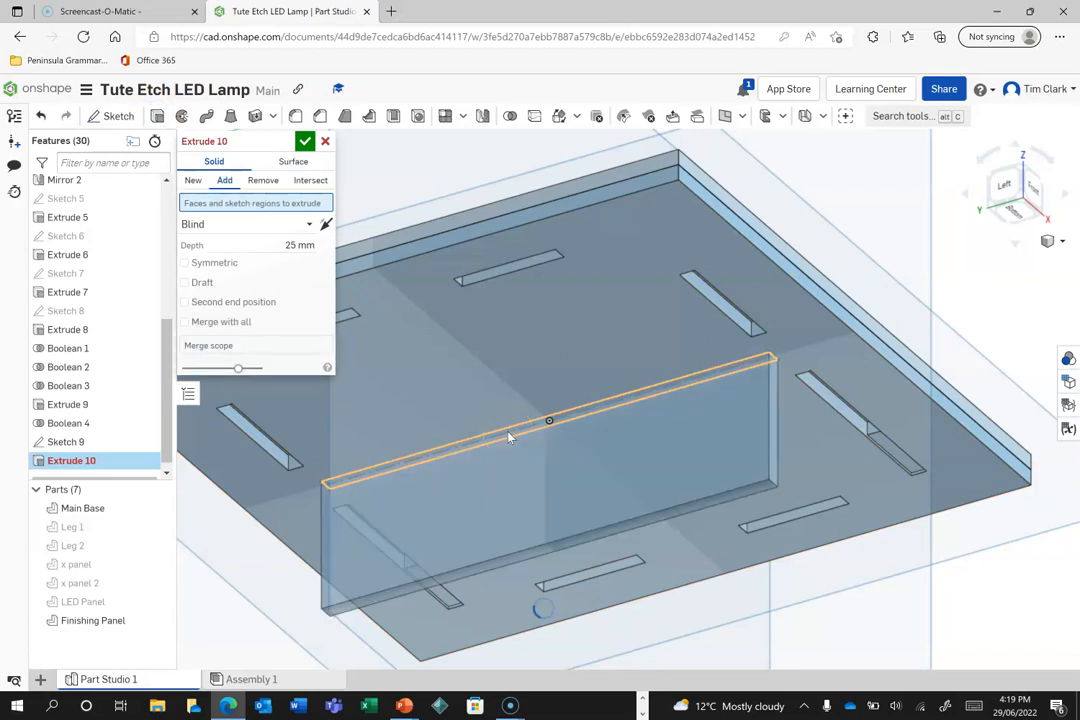
{"action": "left_click", "coordinate": [325, 239]}
{"action": "left_click", "coordinate": [1005, 188]}
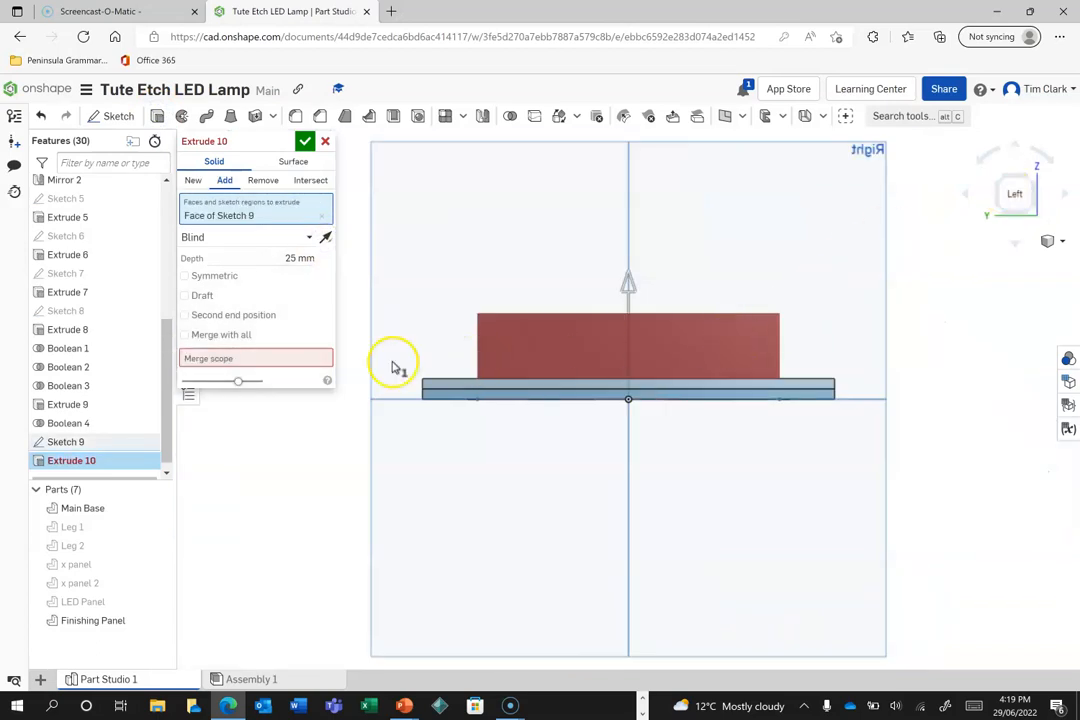
{"action": "left_click", "coordinate": [278, 257]}
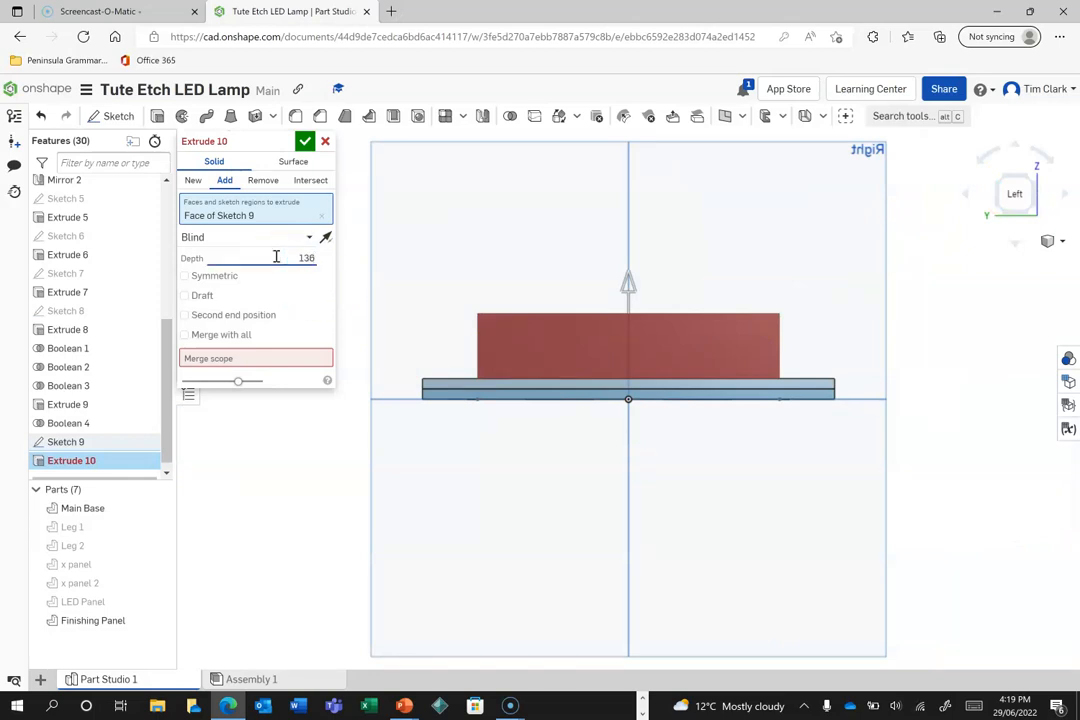
{"action": "left_click", "coordinate": [193, 180]}
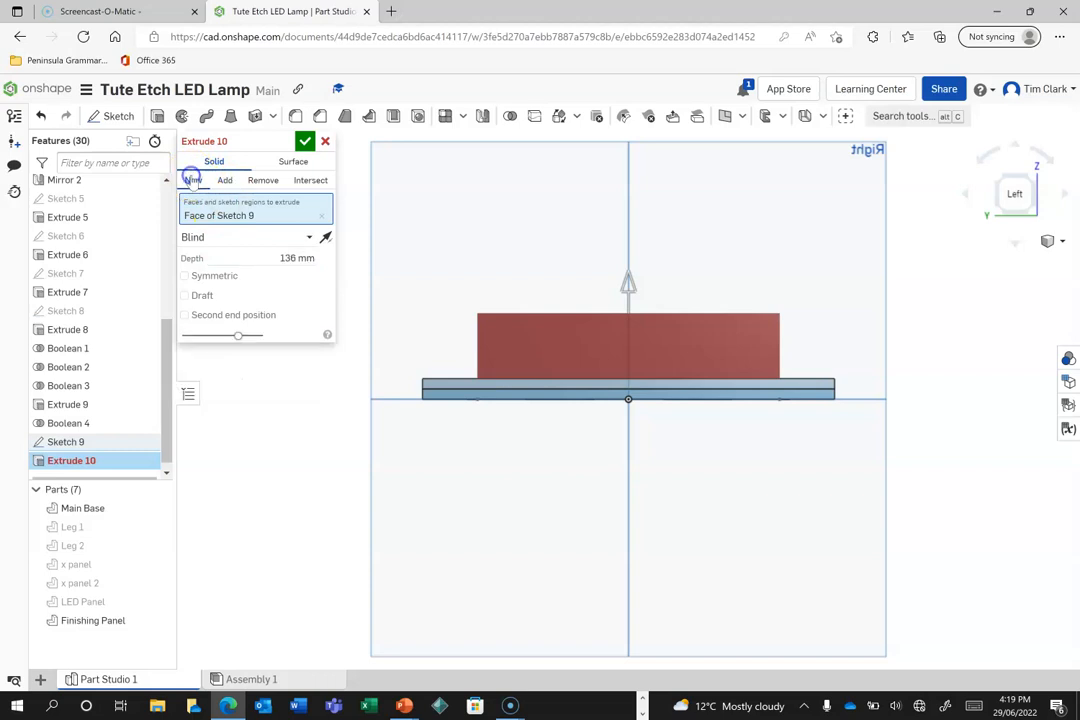
{"action": "left_click", "coordinate": [305, 141]}
{"action": "left_click", "coordinate": [420, 533]}
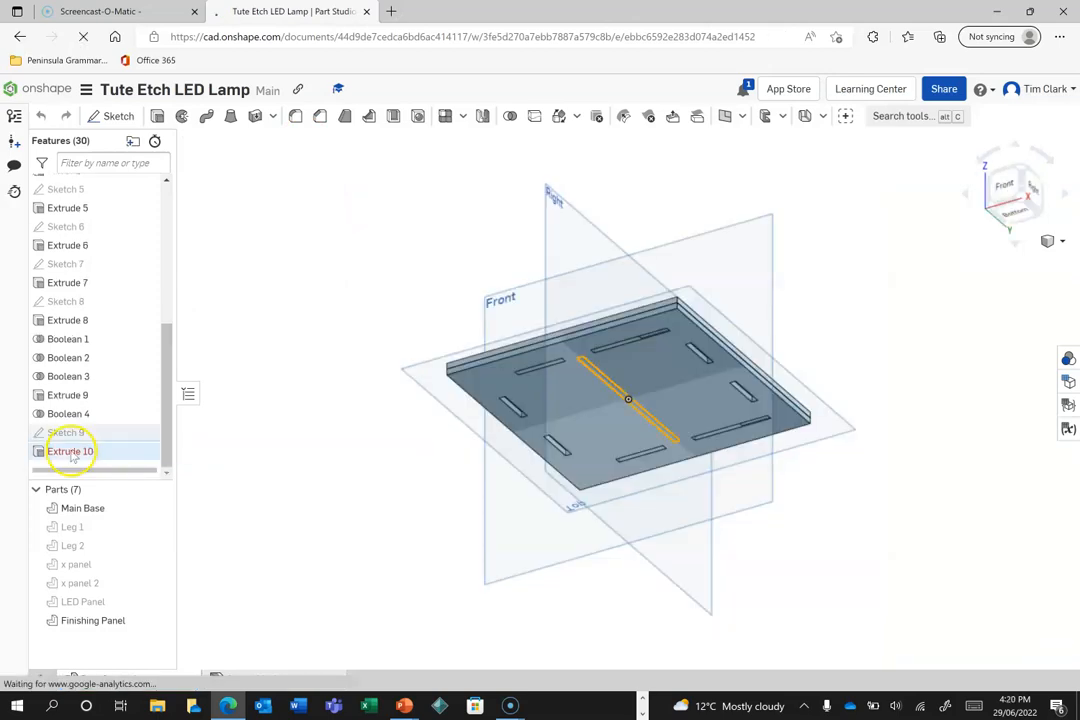
Edit the last extrude so it creates a new part with a blind depth of 136 mm.
{"action": "double_click", "coordinate": [72, 454]}
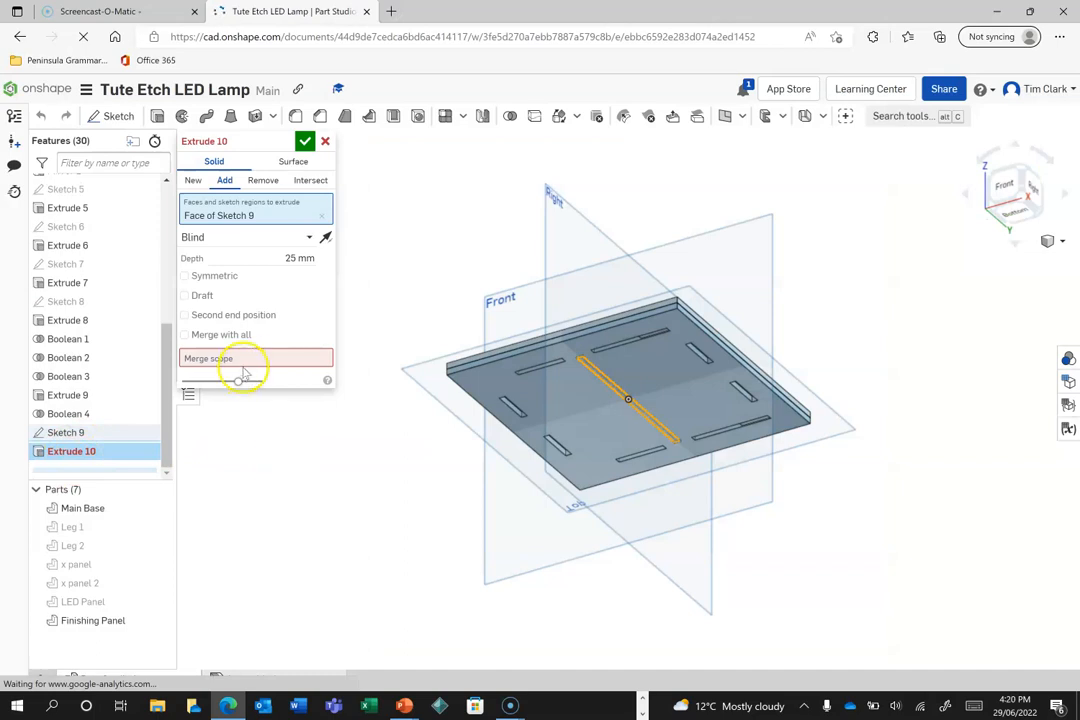
{"action": "left_click", "coordinate": [193, 181]}
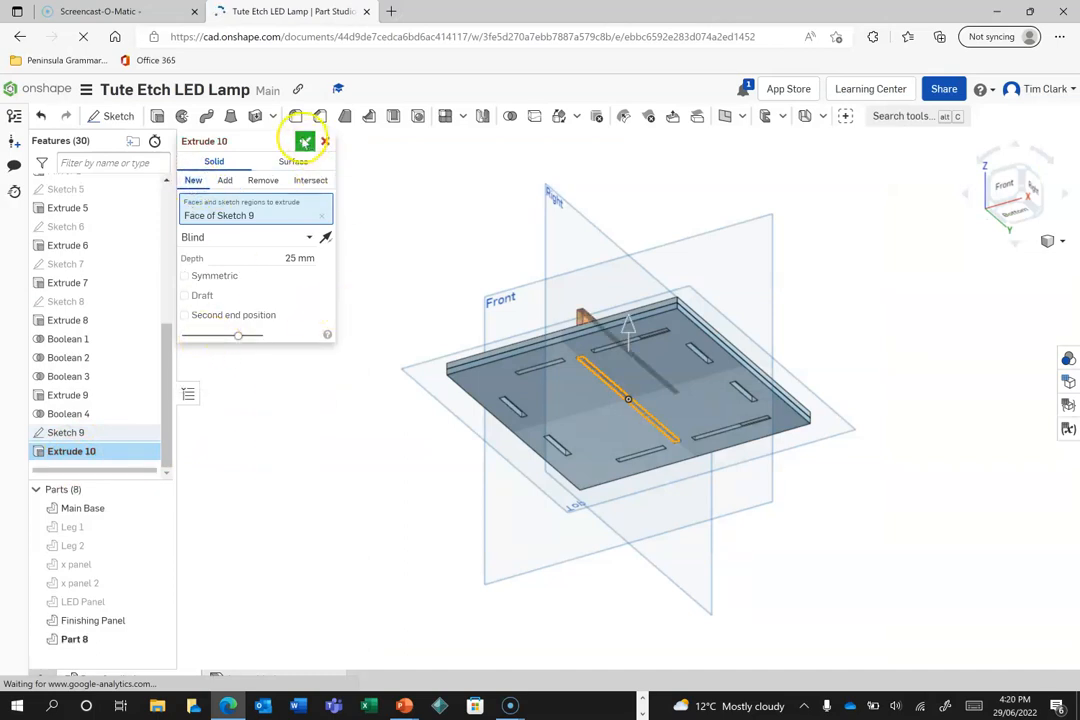
{"action": "left_click", "coordinate": [271, 259]}
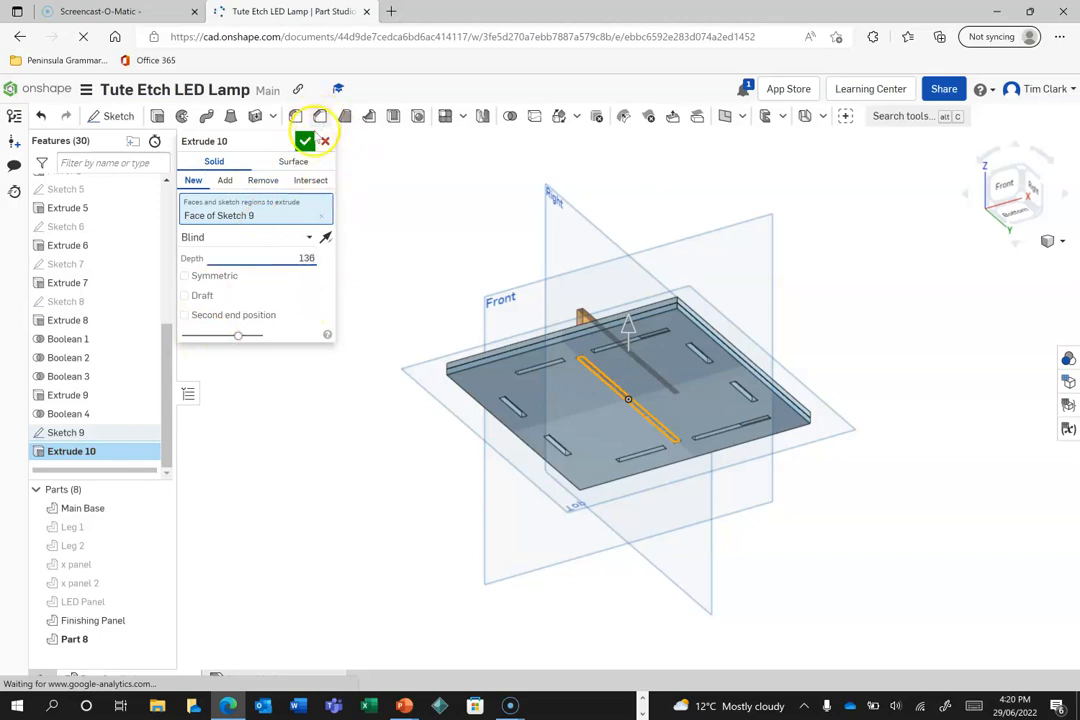
{"action": "left_click", "coordinate": [305, 141]}
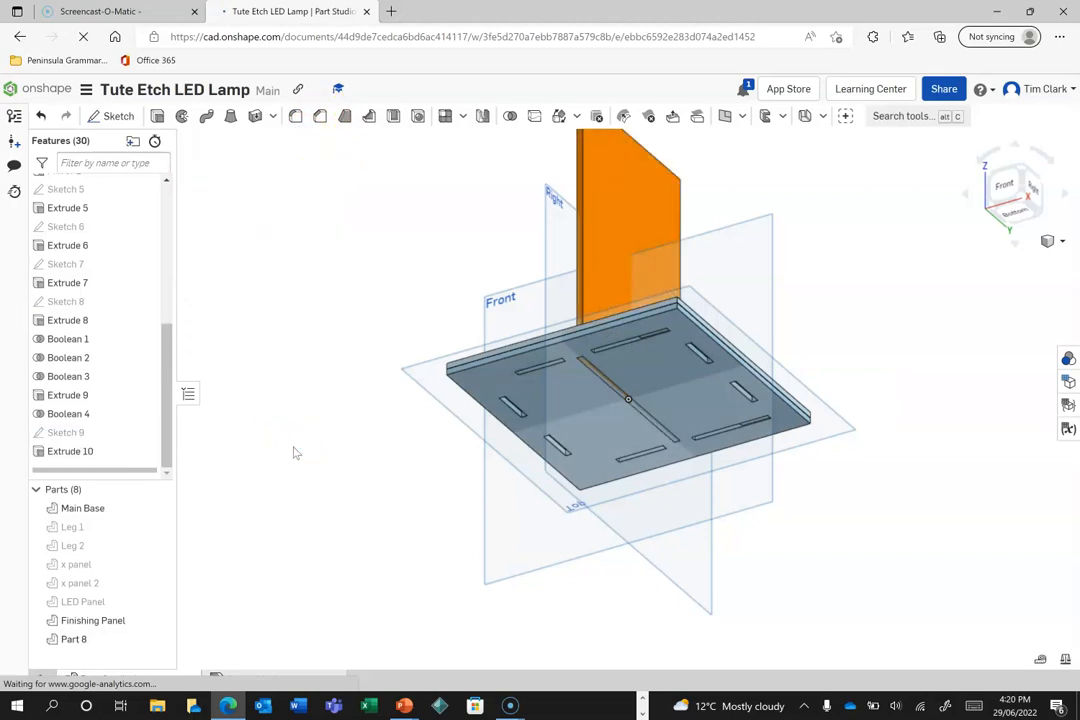
Rename the new upright part as Etch Panel.
{"action": "left_click", "coordinate": [1030, 192]}
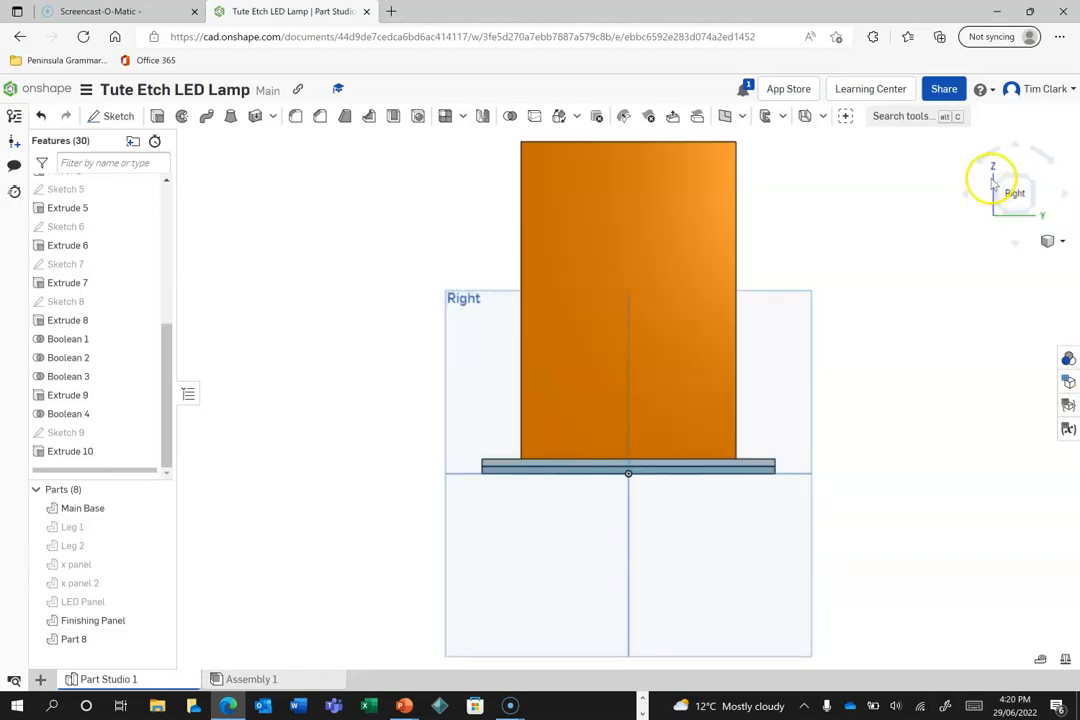
{"action": "left_click", "coordinate": [1002, 177]}
{"action": "scroll", "coordinate": [860, 457], "scroll_direction": "up", "scroll_amount": 3}
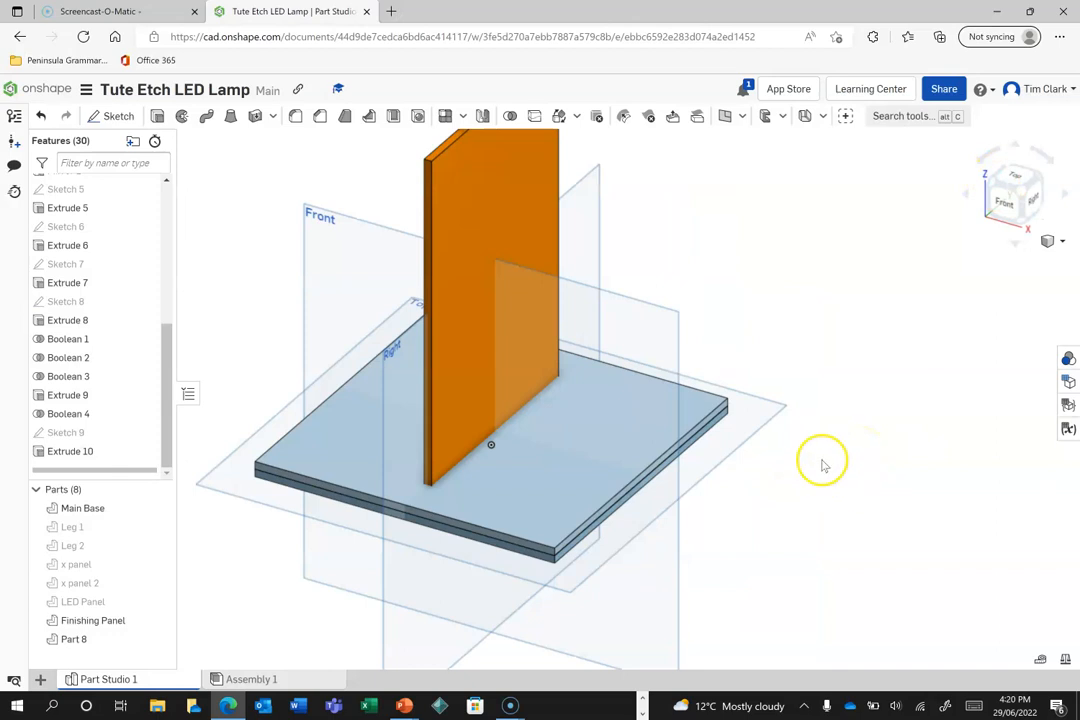
{"action": "scroll", "coordinate": [821, 459], "scroll_direction": "down", "scroll_amount": 3}
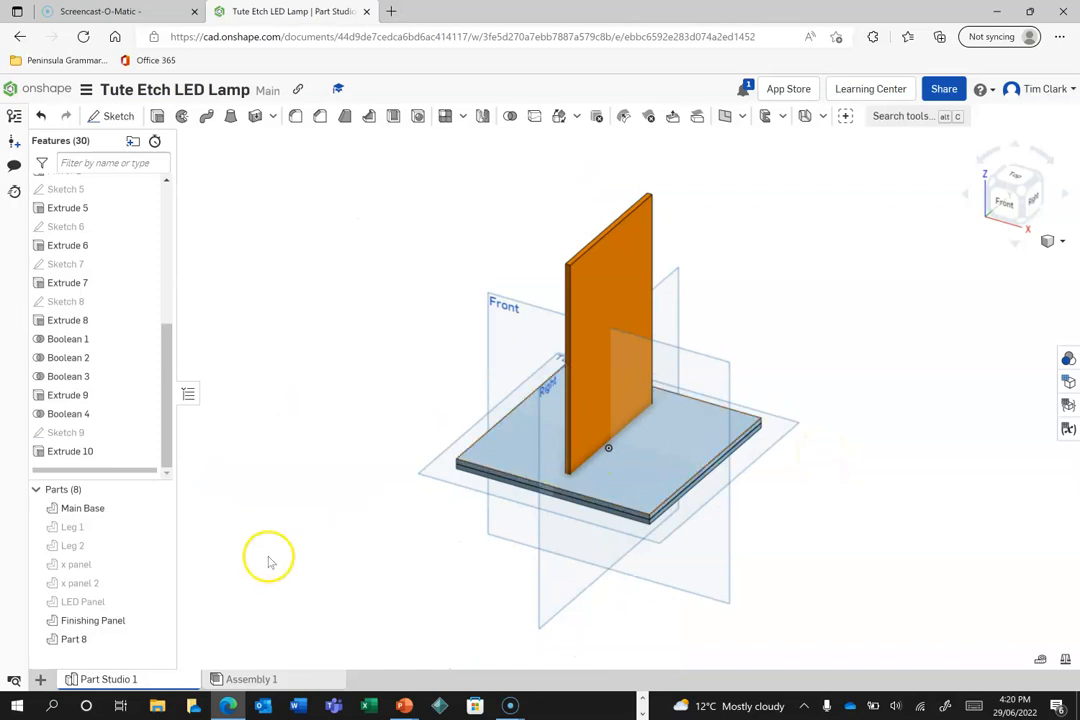
{"action": "right_click", "coordinate": [76, 644]}
{"action": "left_click", "coordinate": [118, 398]}
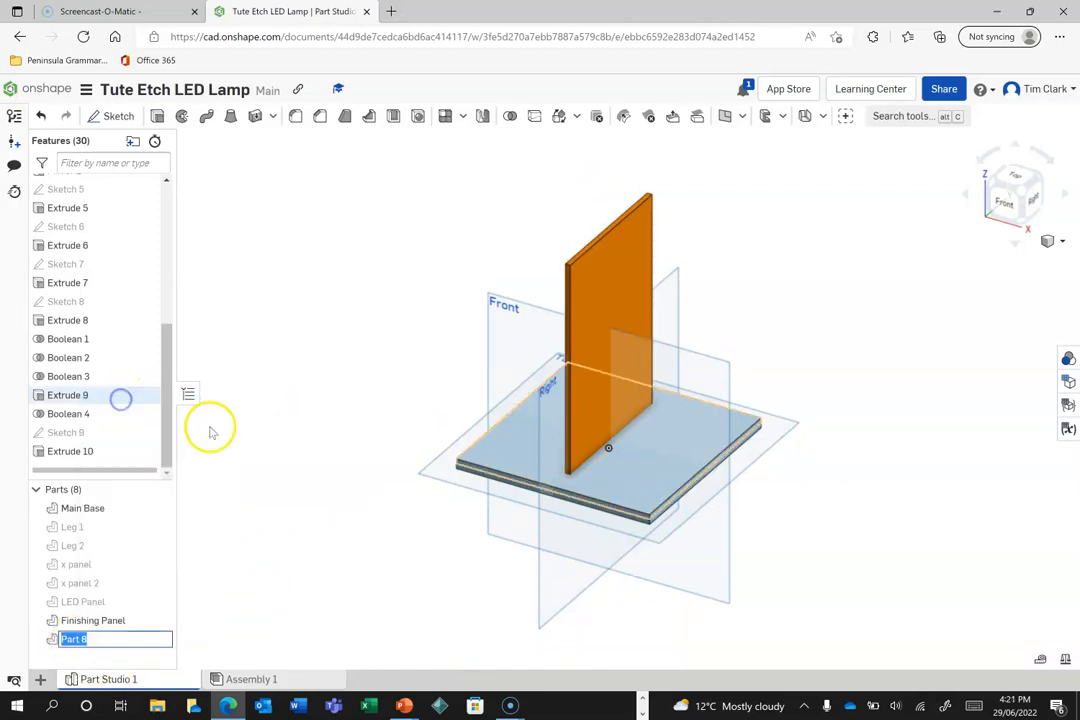
{"action": "type", "text": "Etch Panel"}
{"action": "left_click", "coordinate": [615, 397]}
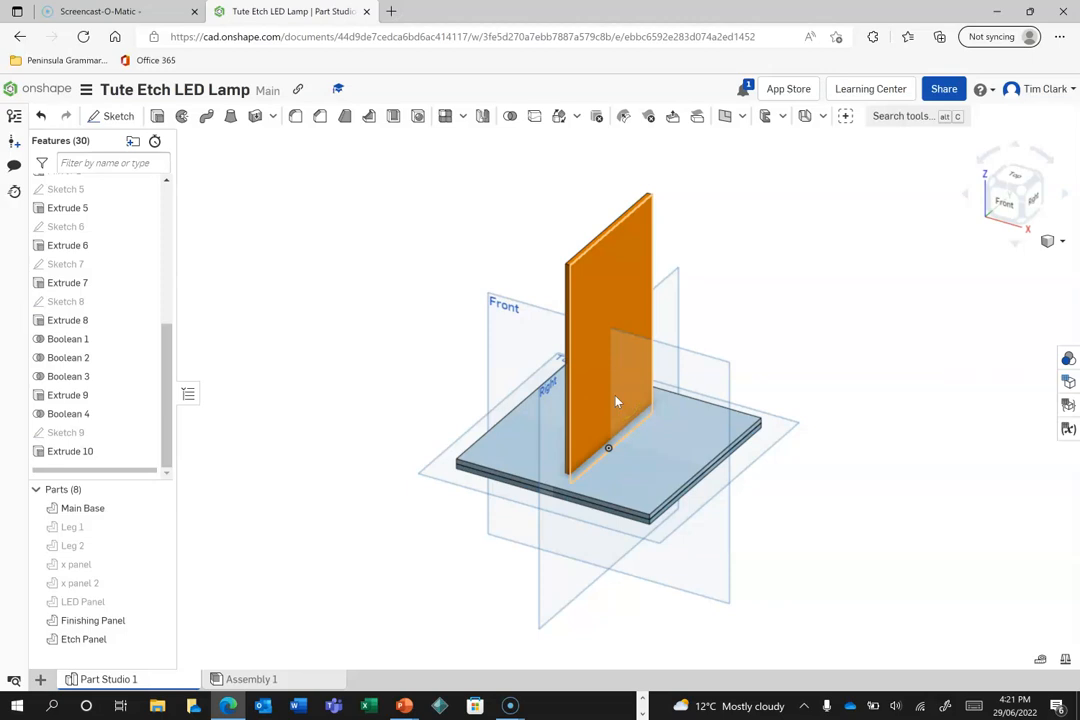
Hide the Main Base and Finishing Panel parts so only the Etch Panel is shown from the right.
{"action": "left_click", "coordinate": [158, 508]}
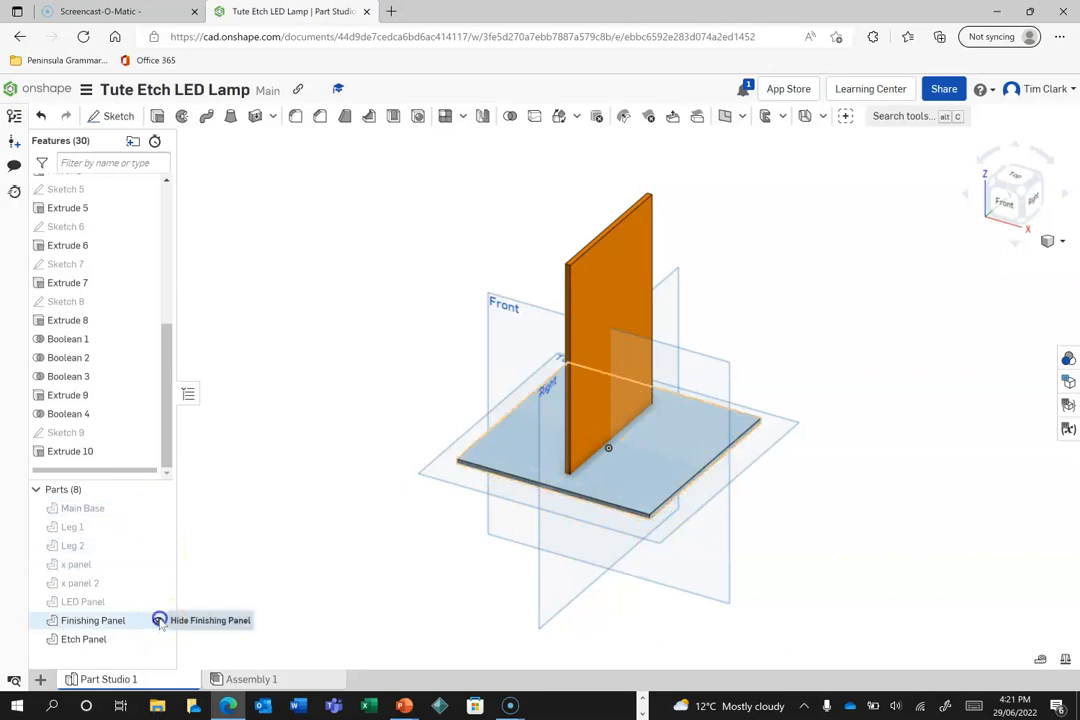
{"action": "left_click", "coordinate": [158, 621]}
{"action": "left_click", "coordinate": [1034, 202]}
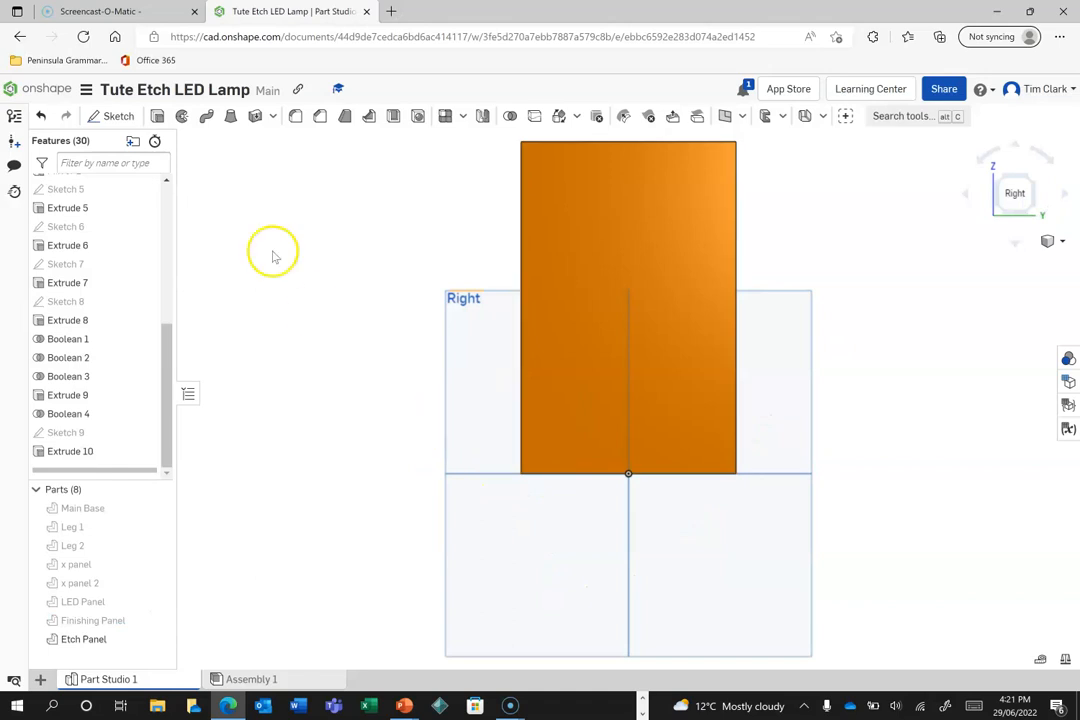
{"action": "scroll", "coordinate": [825, 350], "scroll_direction": "up", "scroll_amount": 3}
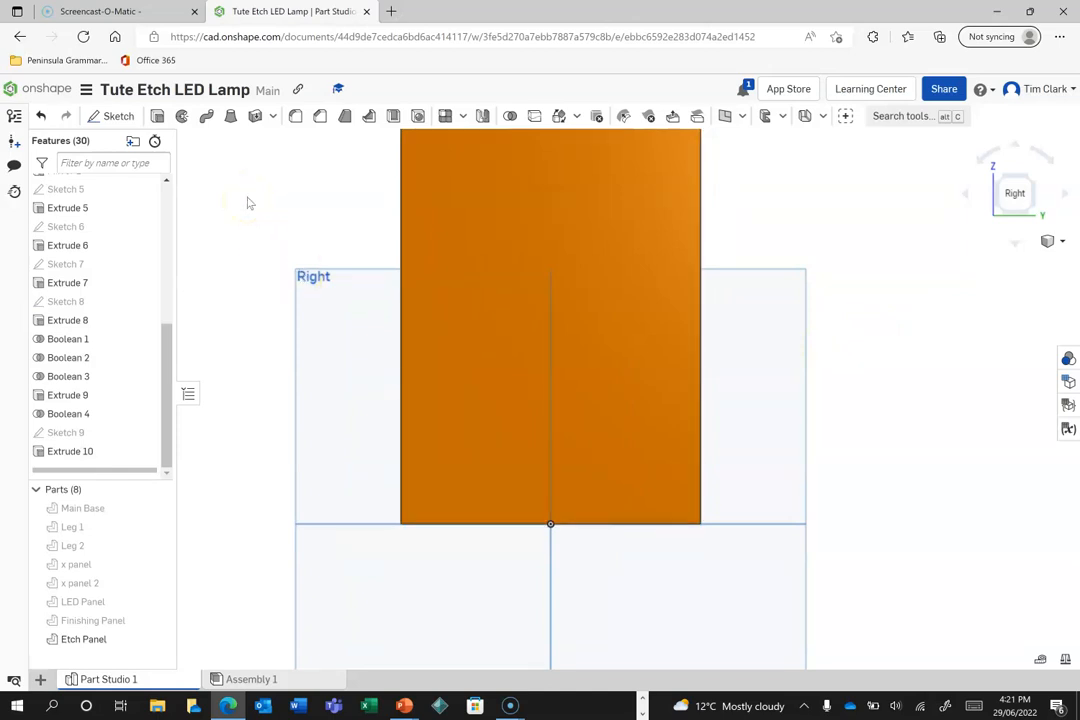
Sketch five separate rectangles along the bottom edge of the Etch Panel's broad face, about 9 to 18 mm wide and 20 to 22 mm tall.
{"action": "left_click", "coordinate": [112, 115]}
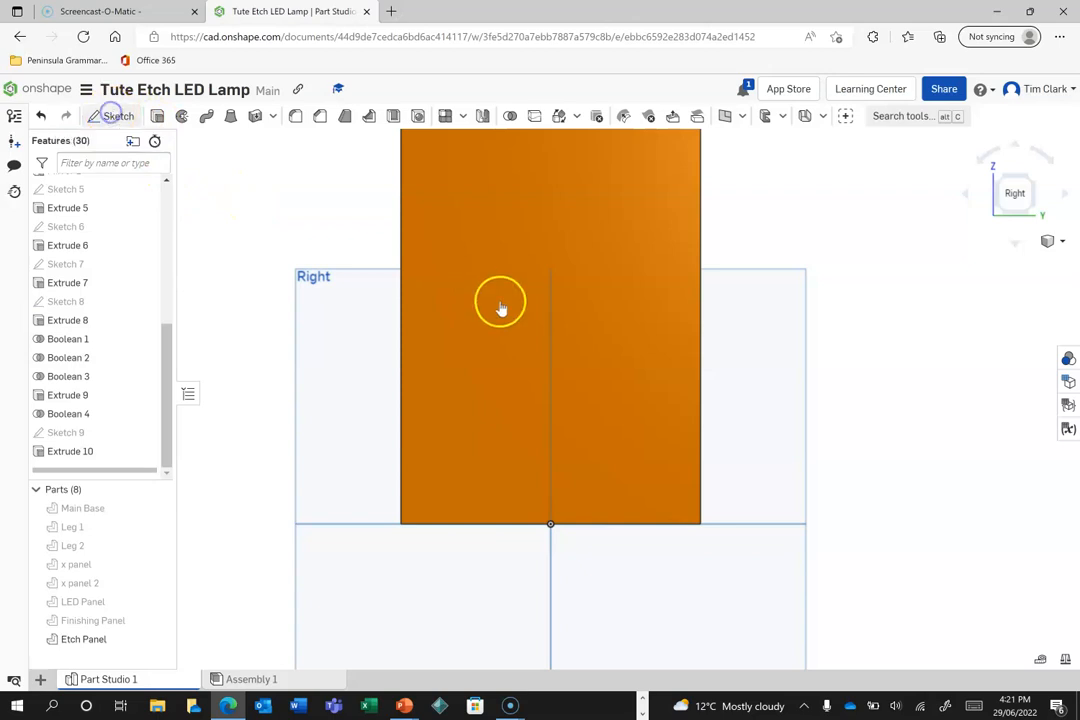
{"action": "left_click", "coordinate": [463, 386]}
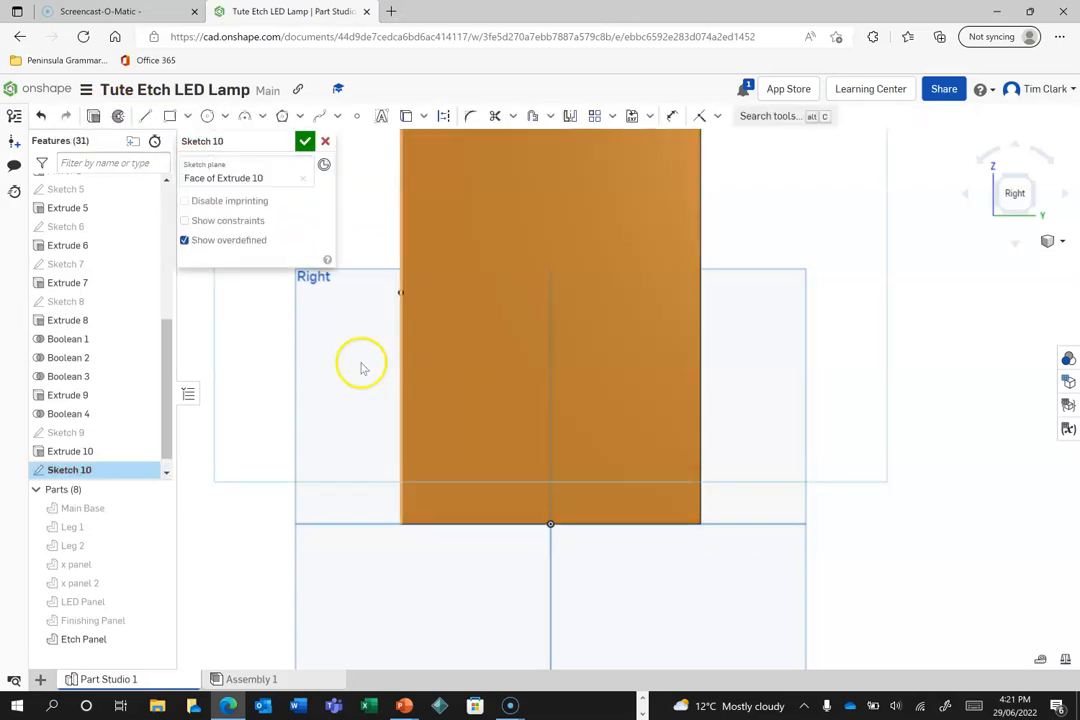
{"action": "left_click", "coordinate": [170, 115]}
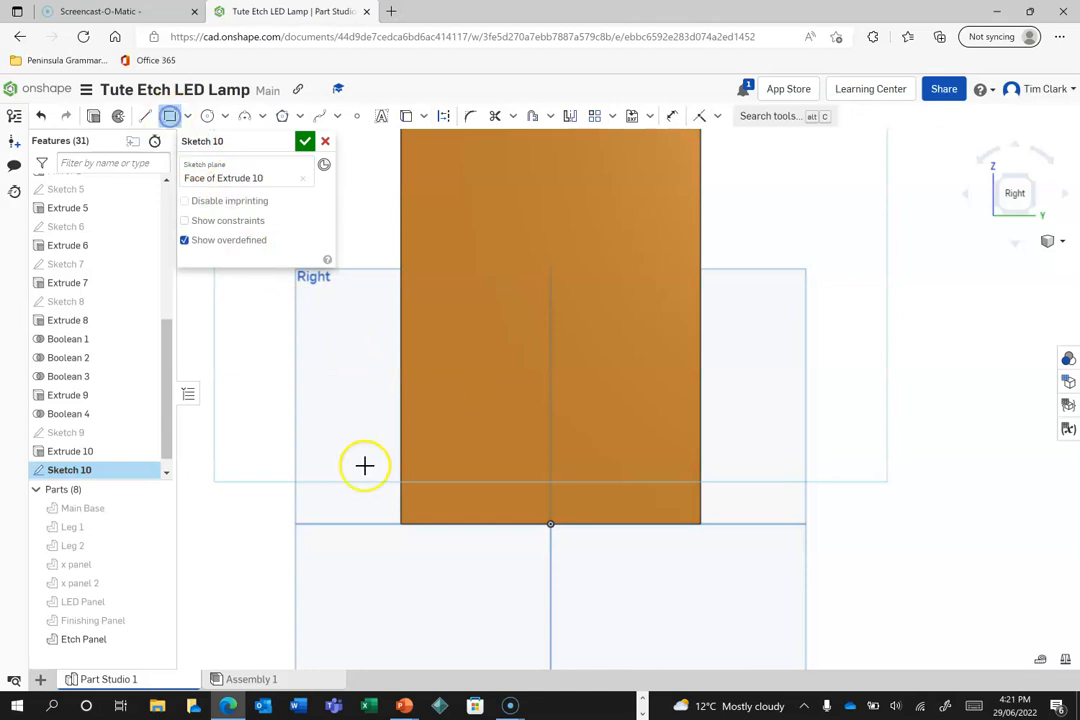
{"action": "mouse_move", "coordinate": [401, 522]}
{"action": "left_mouse_down"}
{"action": "mouse_move", "coordinate": [434, 499]}
{"action": "mouse_move", "coordinate": [441, 451]}
{"action": "left_mouse_up"}
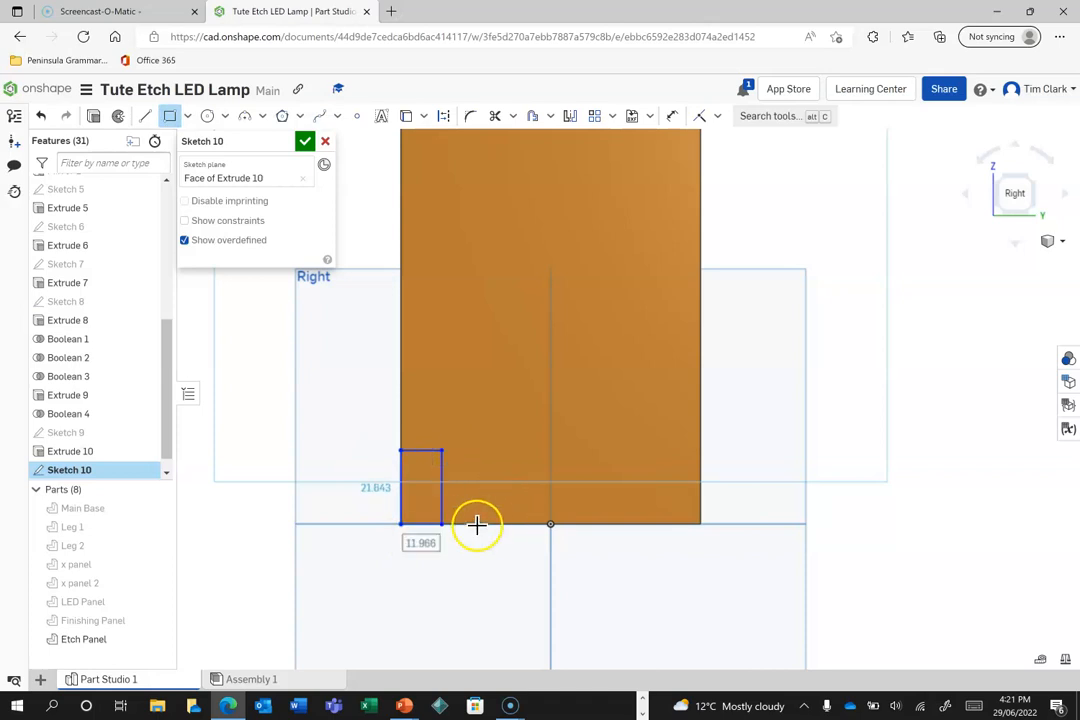
{"action": "left_click_drag", "start_coordinate": [470, 523], "coordinate": [500, 447]}
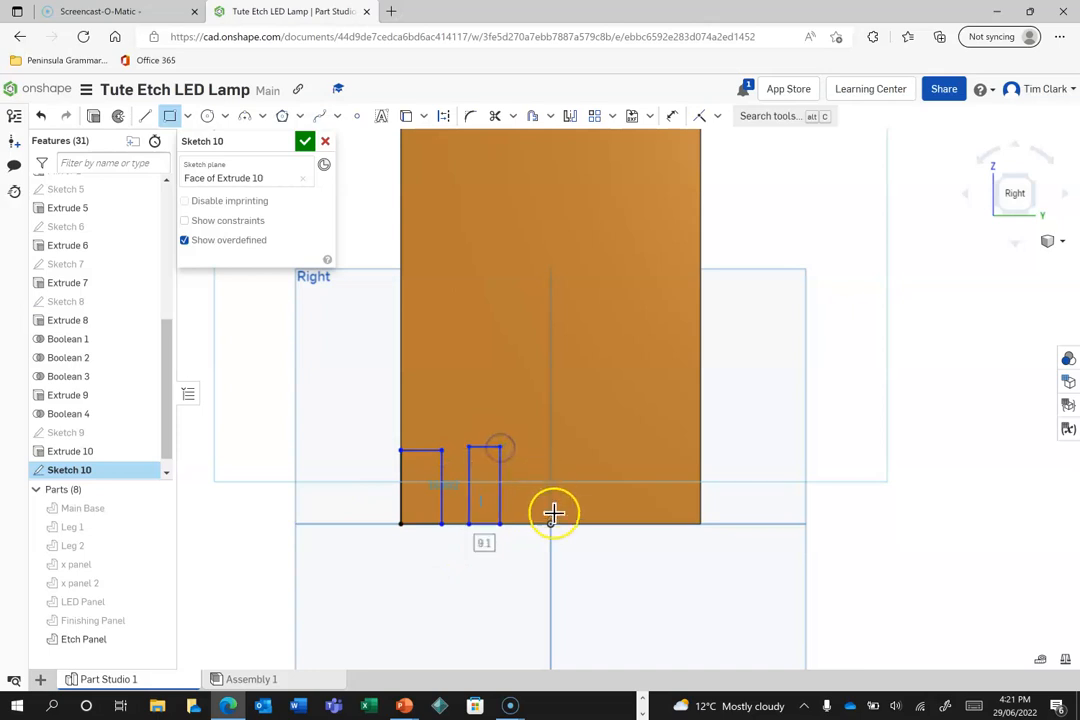
{"action": "left_click_drag", "start_coordinate": [552, 521], "coordinate": [588, 446]}
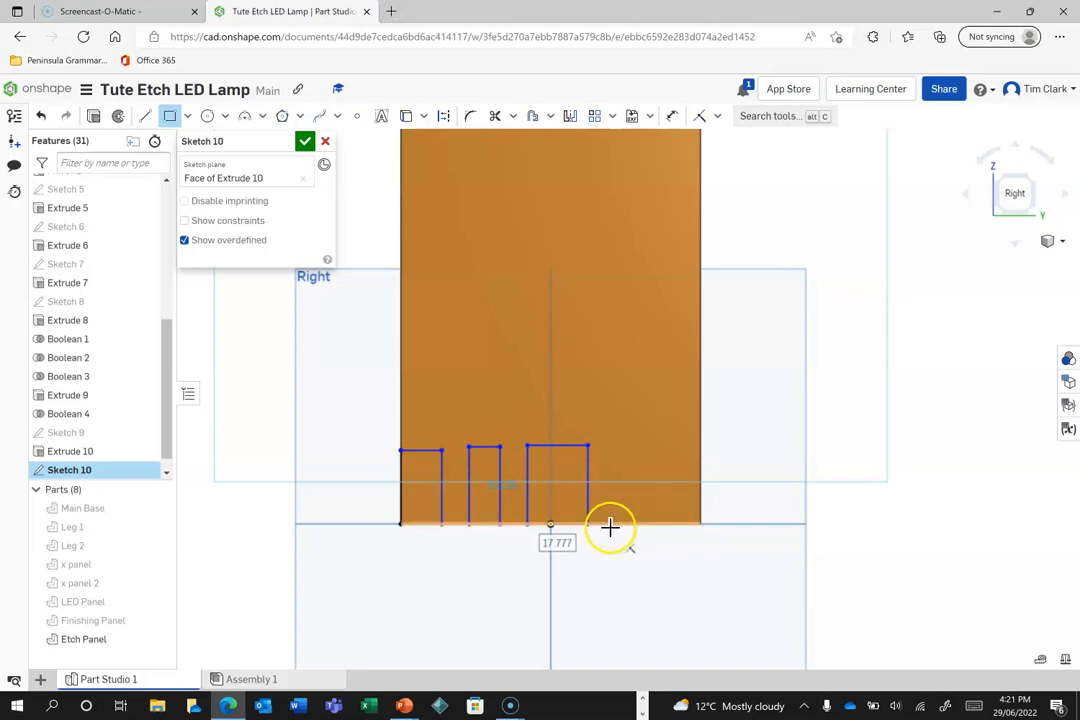
{"action": "left_click_drag", "start_coordinate": [609, 525], "coordinate": [641, 452]}
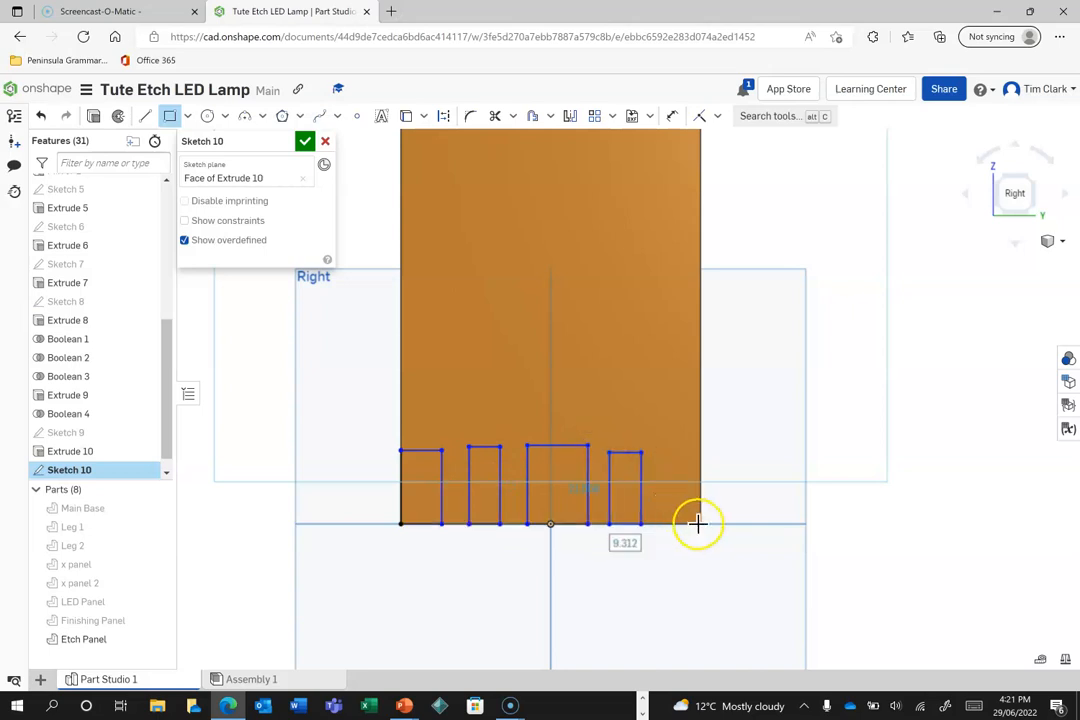
{"action": "left_click_drag", "start_coordinate": [701, 525], "coordinate": [668, 456]}
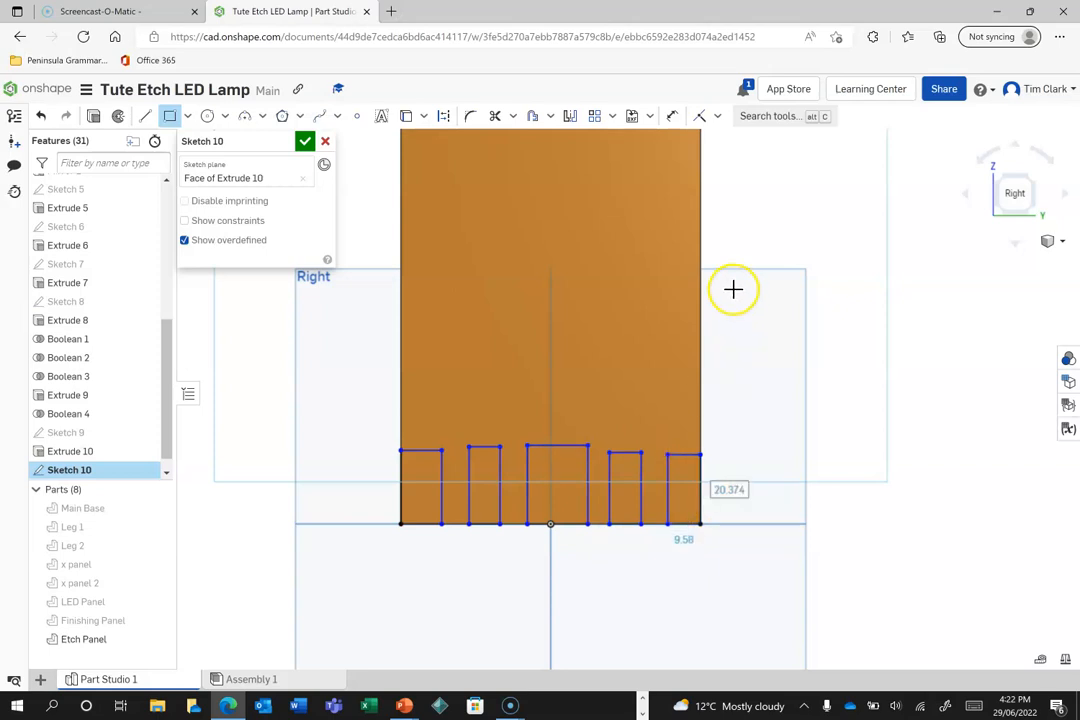
Dimension the four gaps between neighbouring rectangles along the bottom edge, keeping their widths as drawn.
{"action": "left_click", "coordinate": [673, 116]}
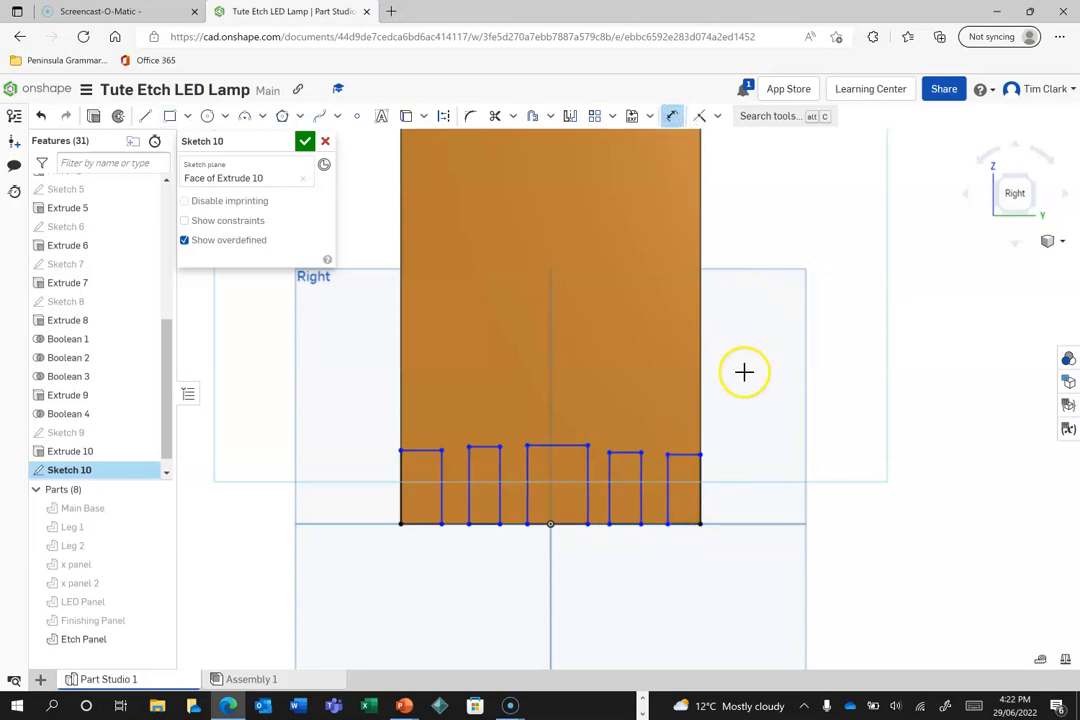
{"action": "left_click", "coordinate": [665, 475]}
{"action": "left_click", "coordinate": [641, 477]}
{"action": "left_click", "coordinate": [656, 409]}
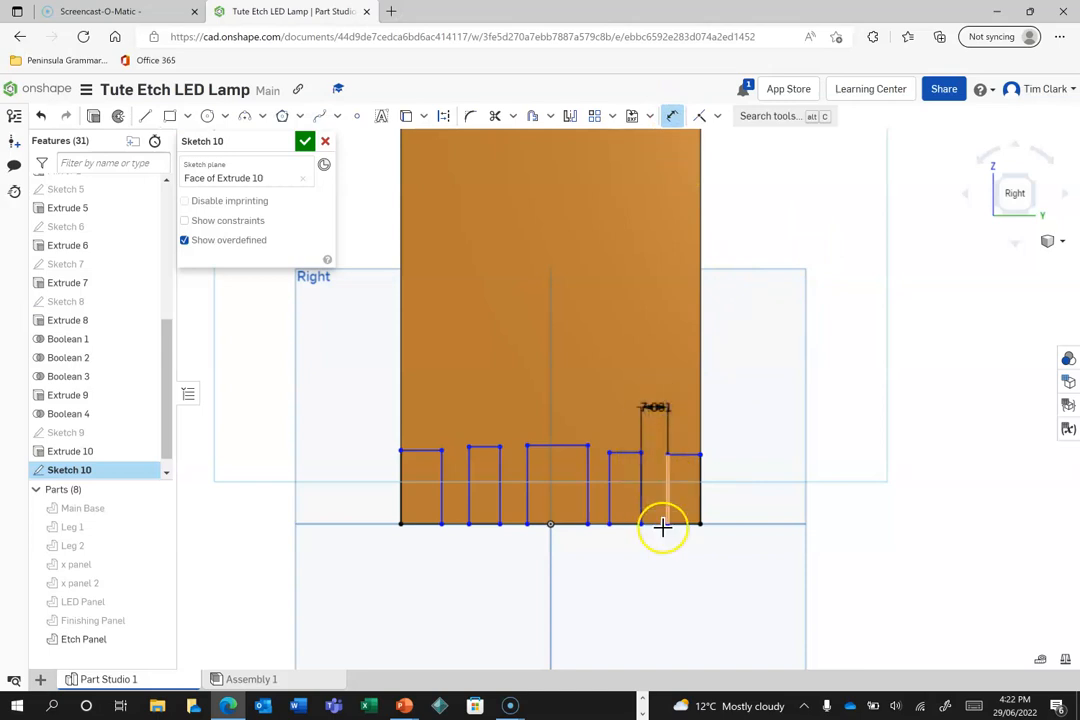
{"action": "left_click", "coordinate": [583, 402]}
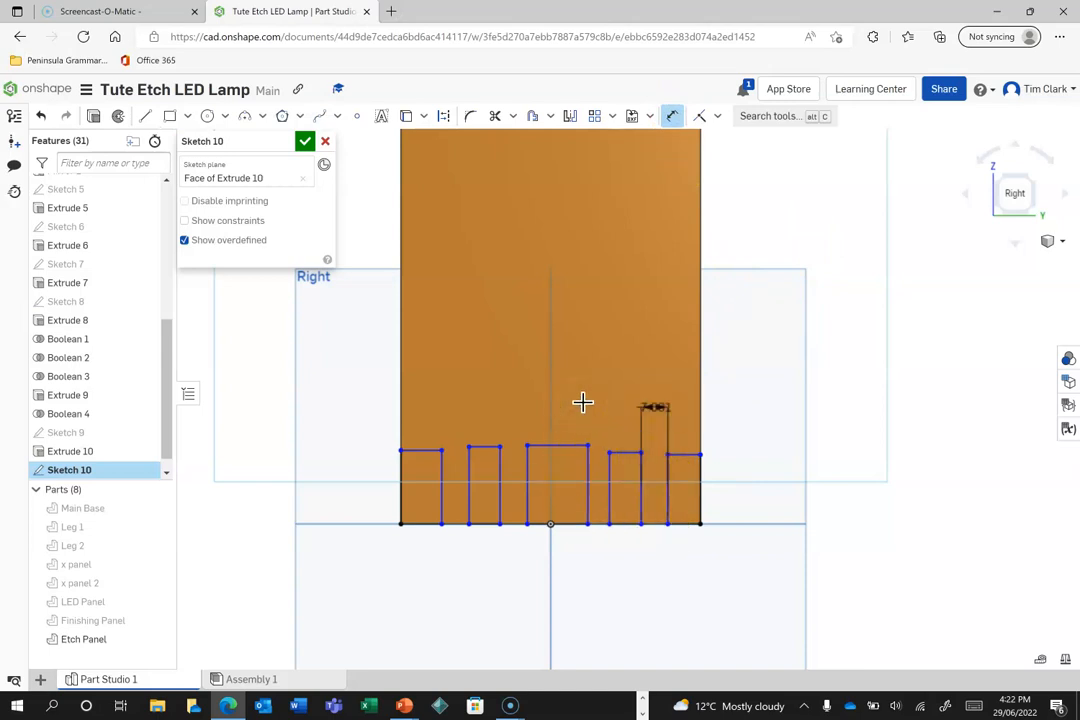
{"action": "left_click", "coordinate": [589, 487]}
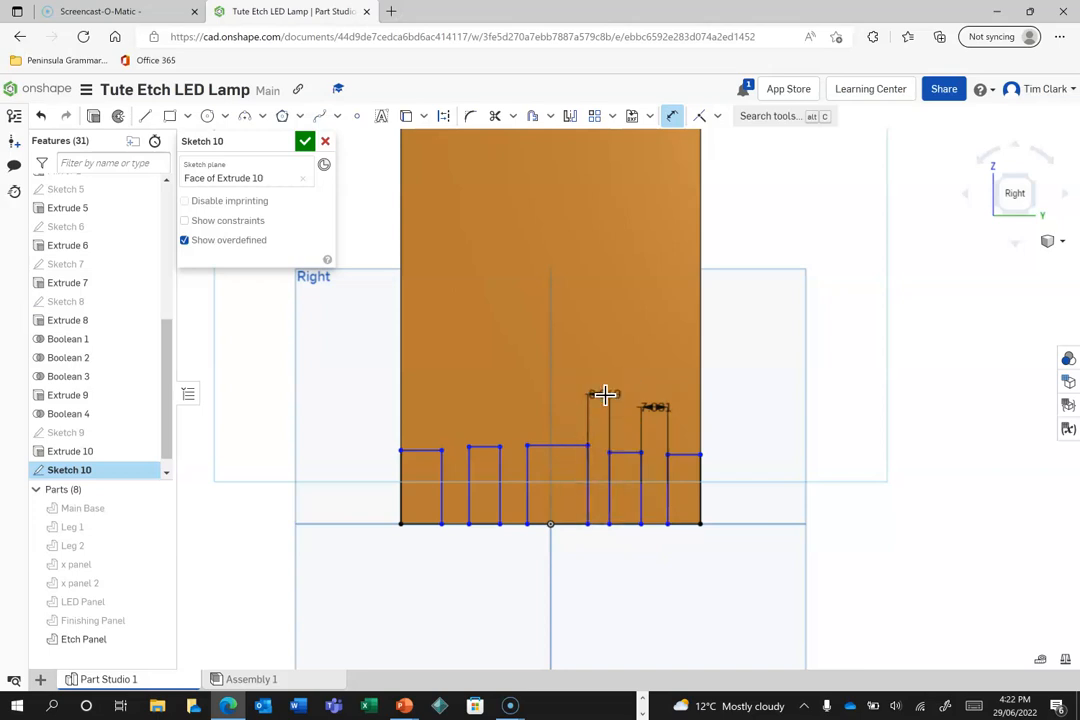
{"action": "left_click", "coordinate": [600, 397]}
{"action": "left_click", "coordinate": [526, 475]}
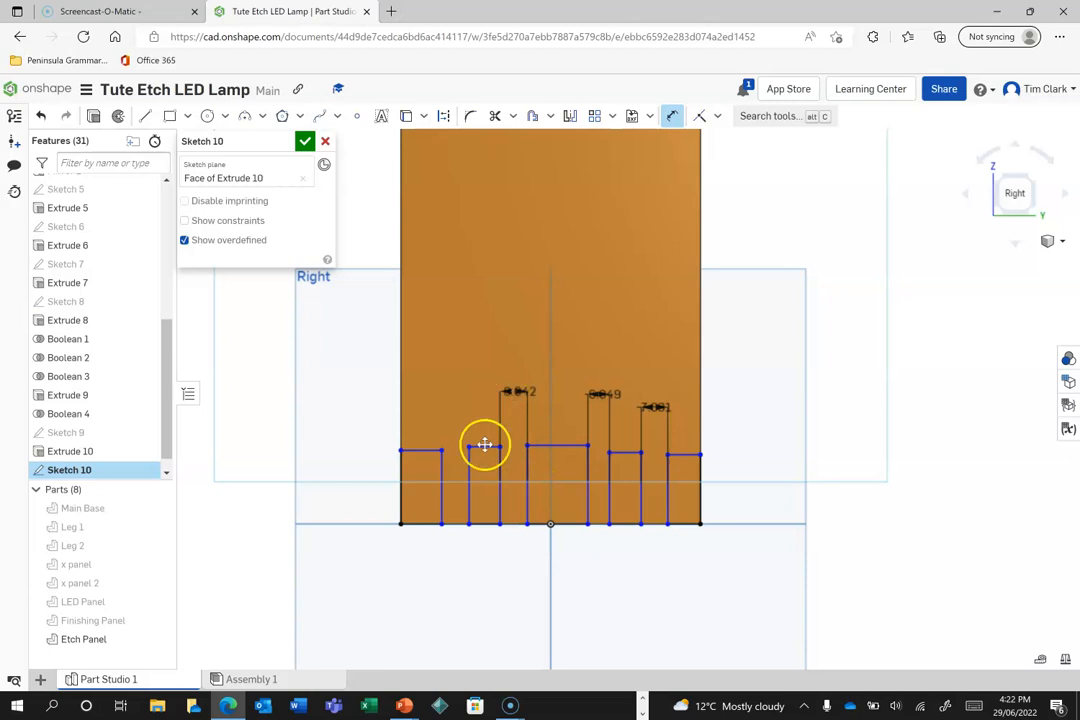
{"action": "left_click", "coordinate": [472, 482]}
{"action": "left_click", "coordinate": [465, 397]}
{"action": "key", "text": "Return"}
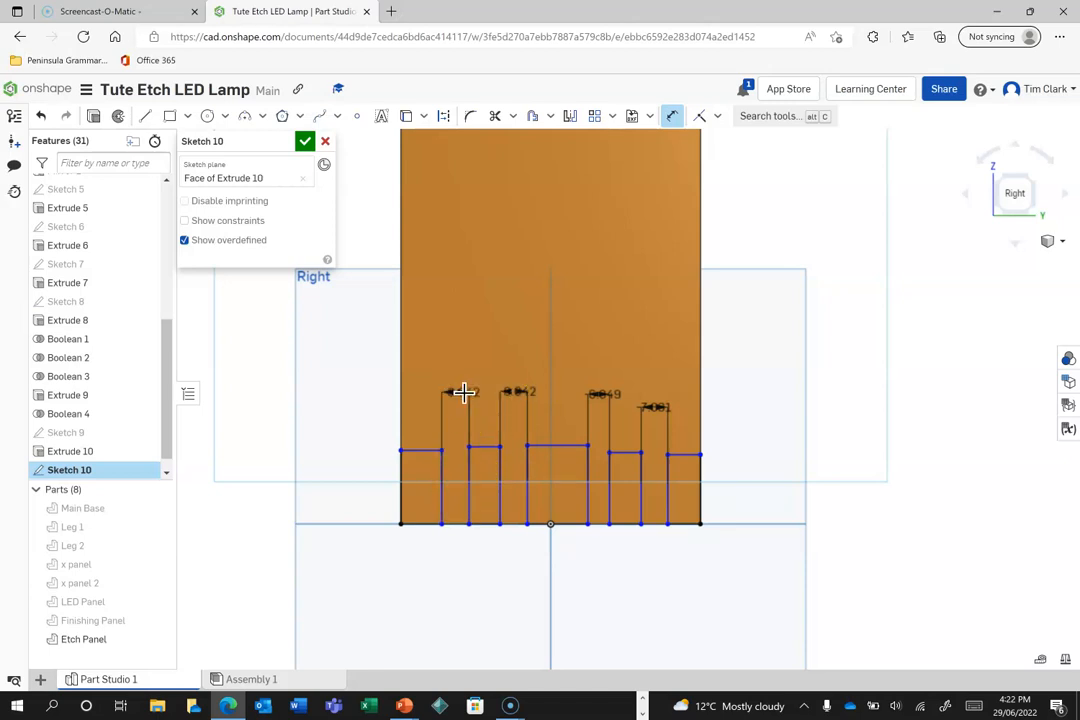
Make the top edges of the five rectangles along the panel's bottom edge equal in length with an Equal constraint.
{"action": "left_click", "coordinate": [716, 116]}
{"action": "left_click", "coordinate": [722, 307]}
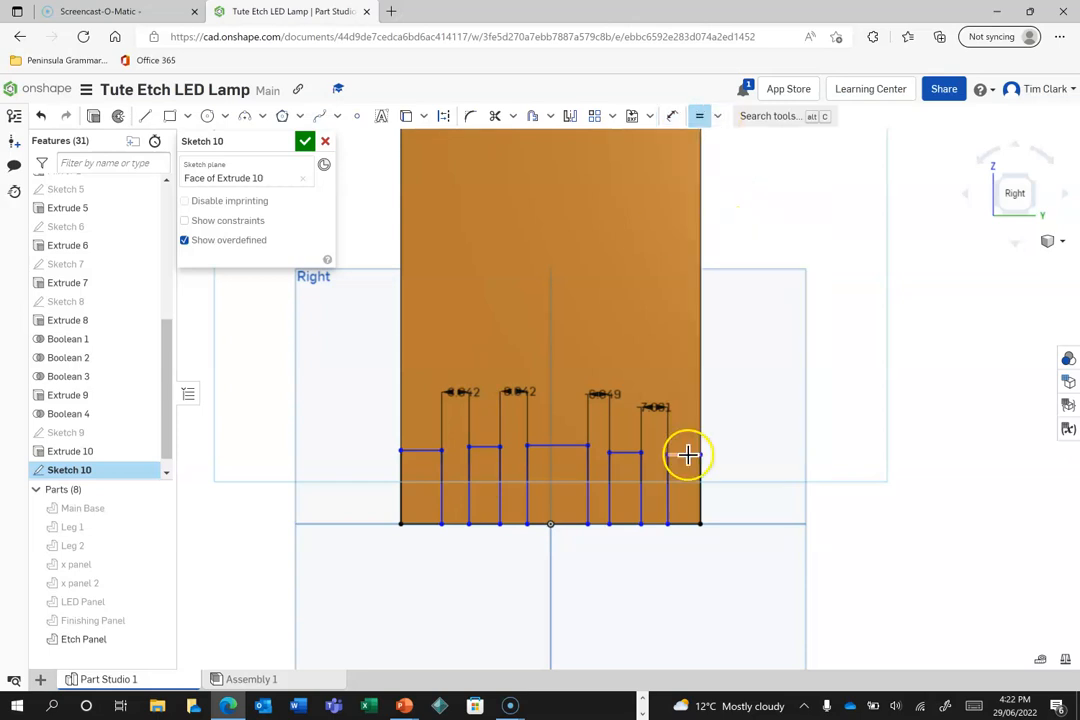
{"action": "left_click", "coordinate": [687, 455]}
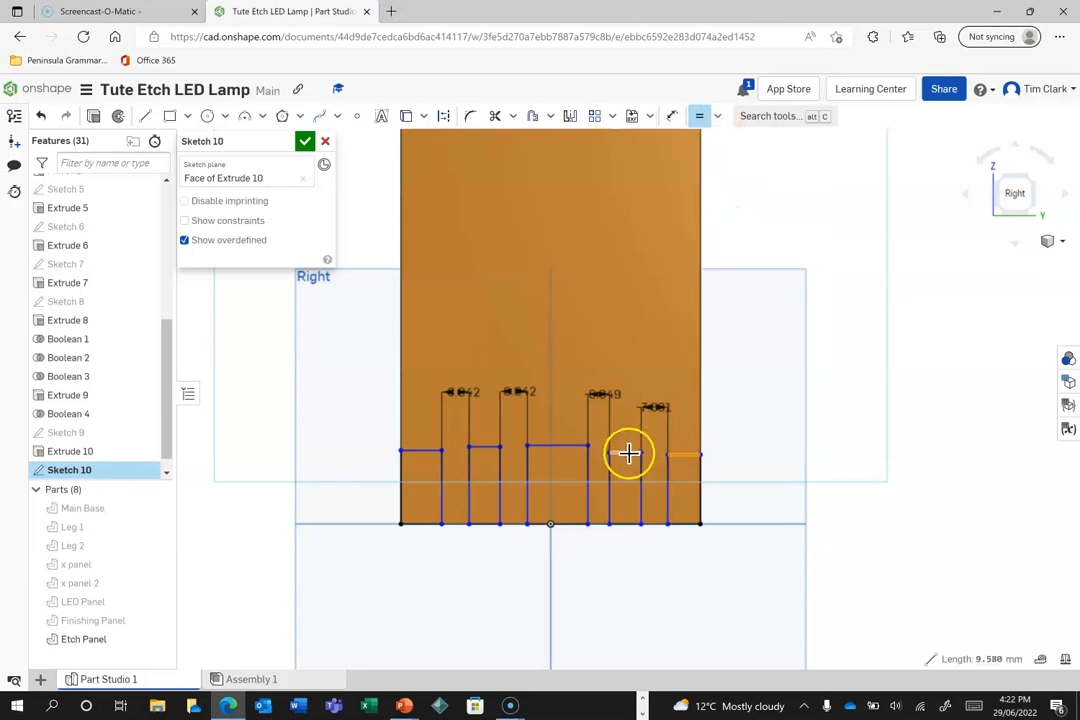
{"action": "left_click", "coordinate": [627, 455]}
{"action": "left_click", "coordinate": [565, 447]}
{"action": "left_click", "coordinate": [506, 447]}
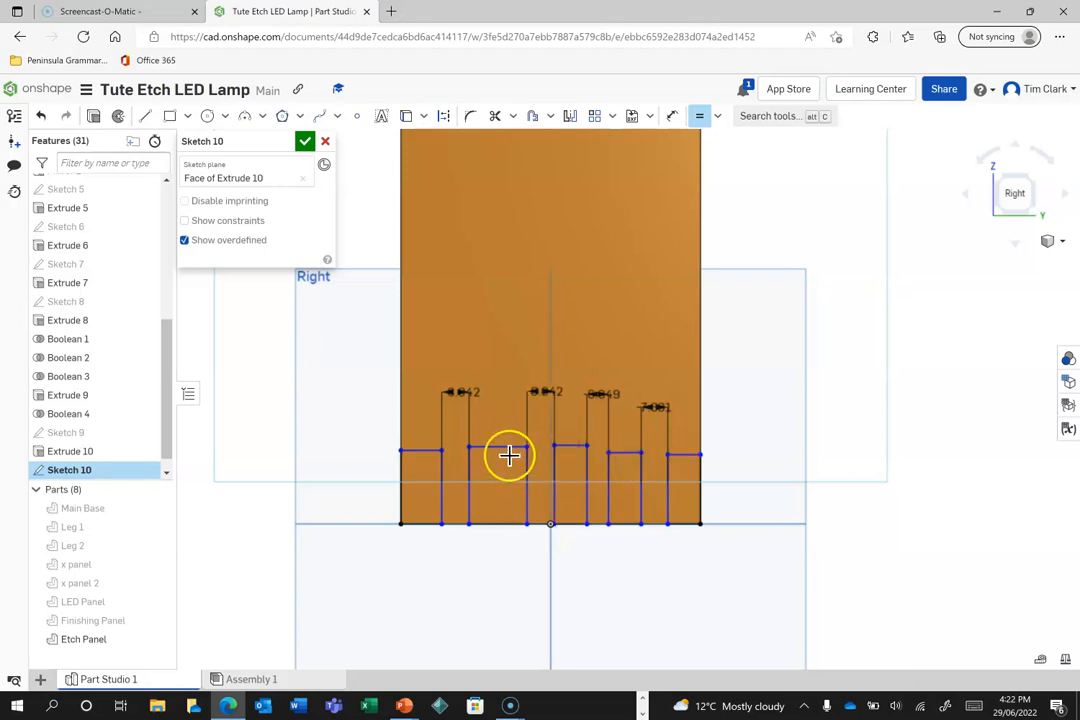
{"action": "left_click", "coordinate": [571, 445]}
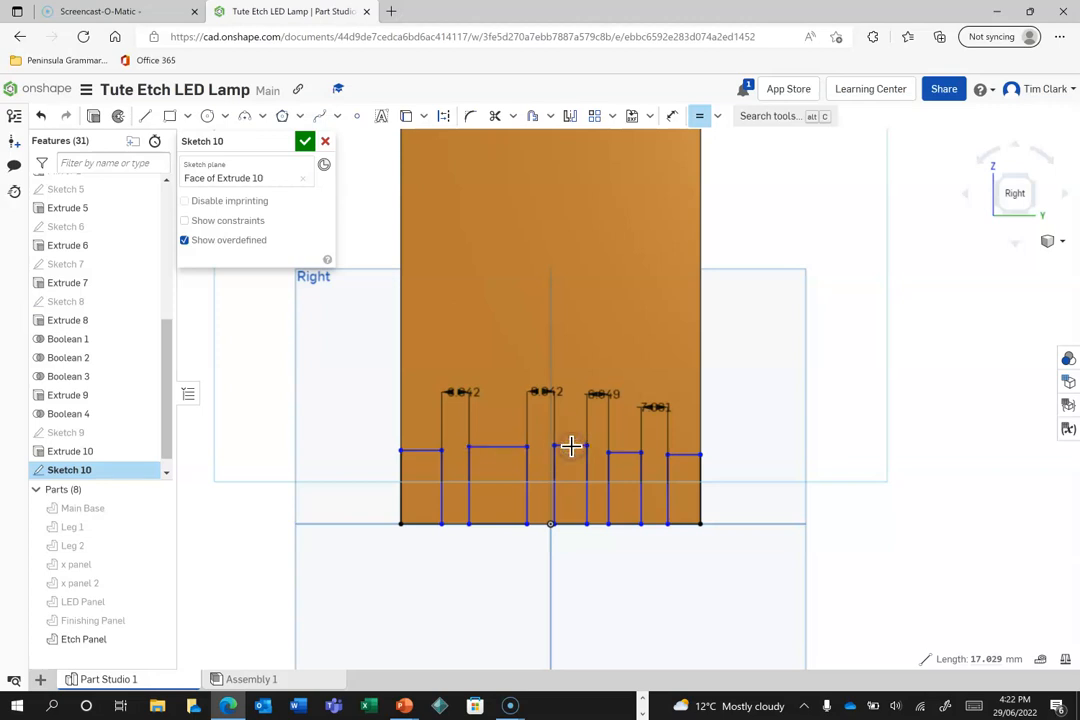
{"action": "left_click", "coordinate": [442, 451]}
{"action": "left_click", "coordinate": [512, 448]}
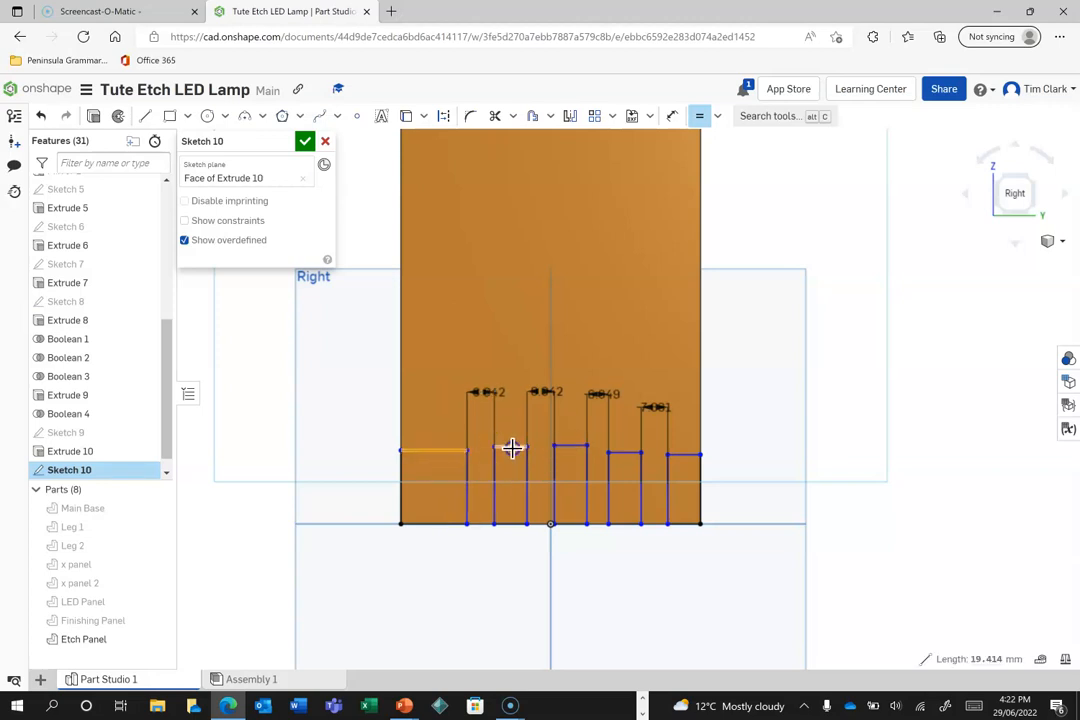
{"action": "left_click", "coordinate": [588, 596]}
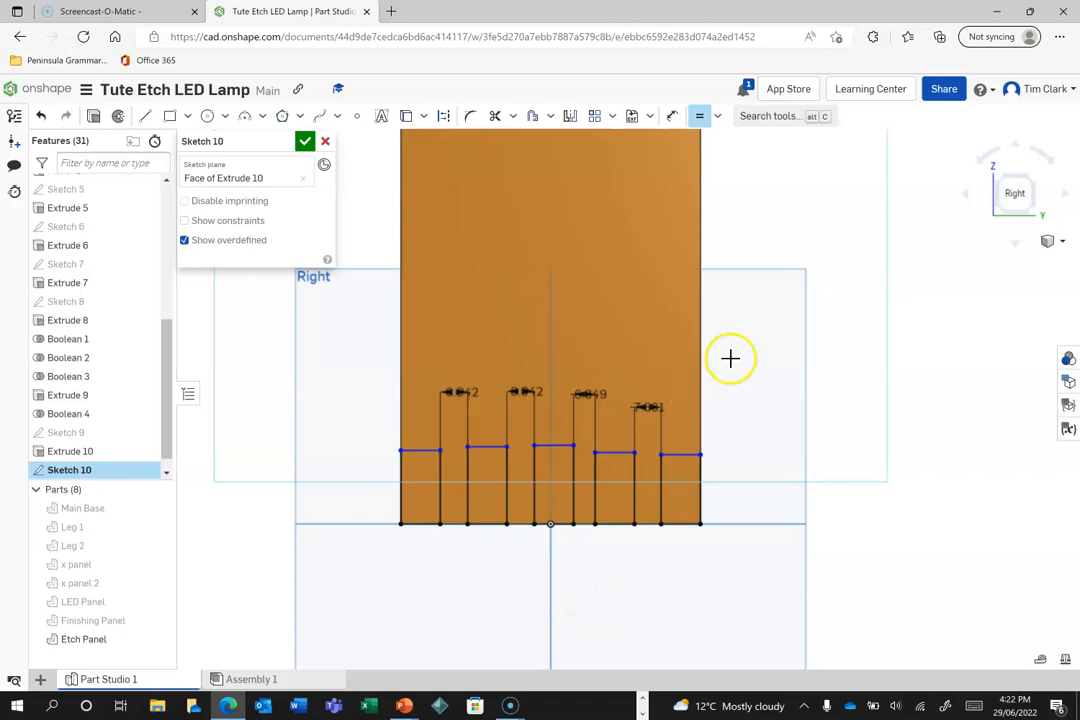
Try to set the leftmost gap between the five rectangles to 10 mm.
{"action": "double_click", "coordinate": [455, 392]}
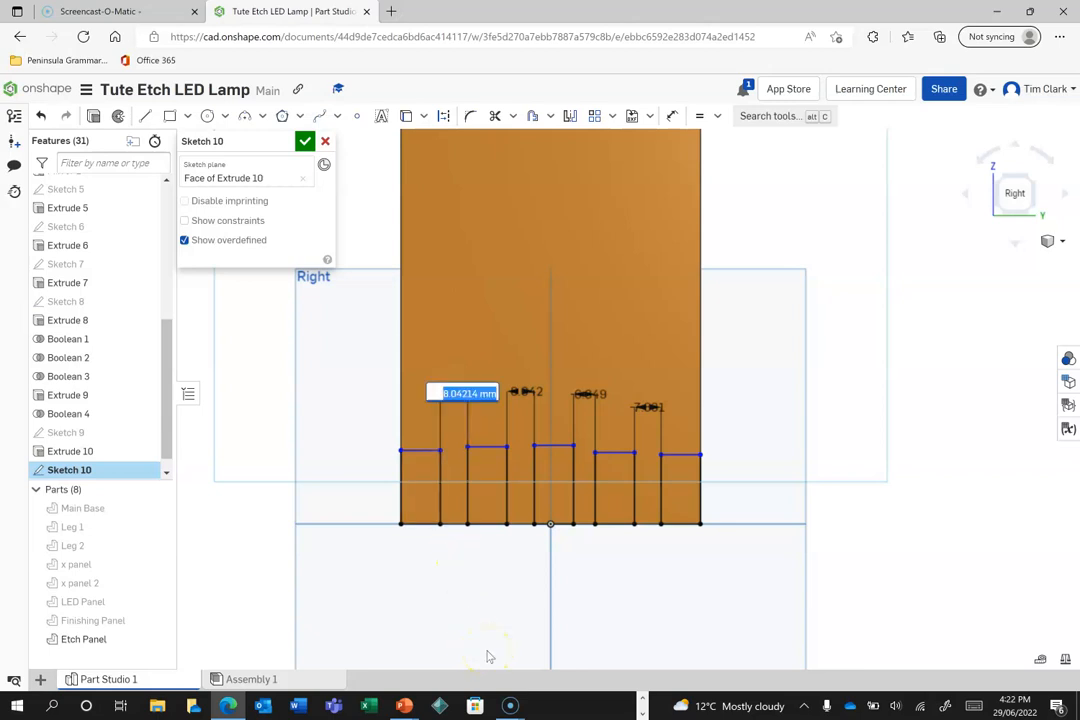
{"action": "type", "text": "10"}
{"action": "left_click", "coordinate": [528, 391]}
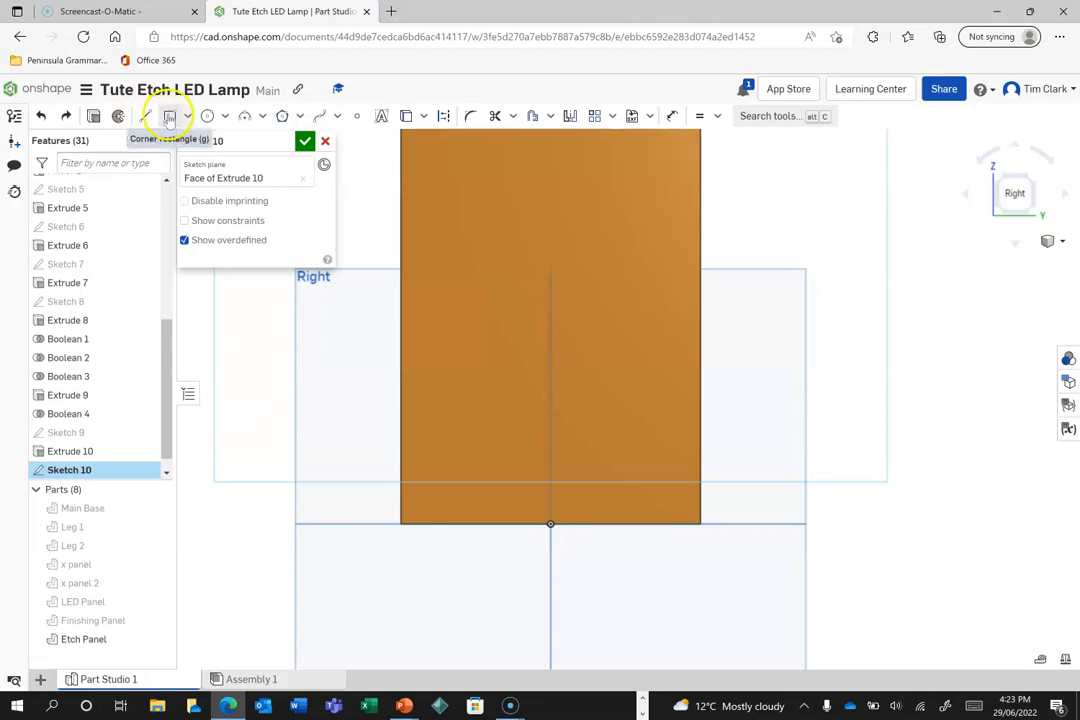
Sketch four separate rectangles about 44 mm tall along the Etch Panel's bottom edge, the outer two about 12 to 13 mm wide at the corners.
{"action": "left_click", "coordinate": [169, 117]}
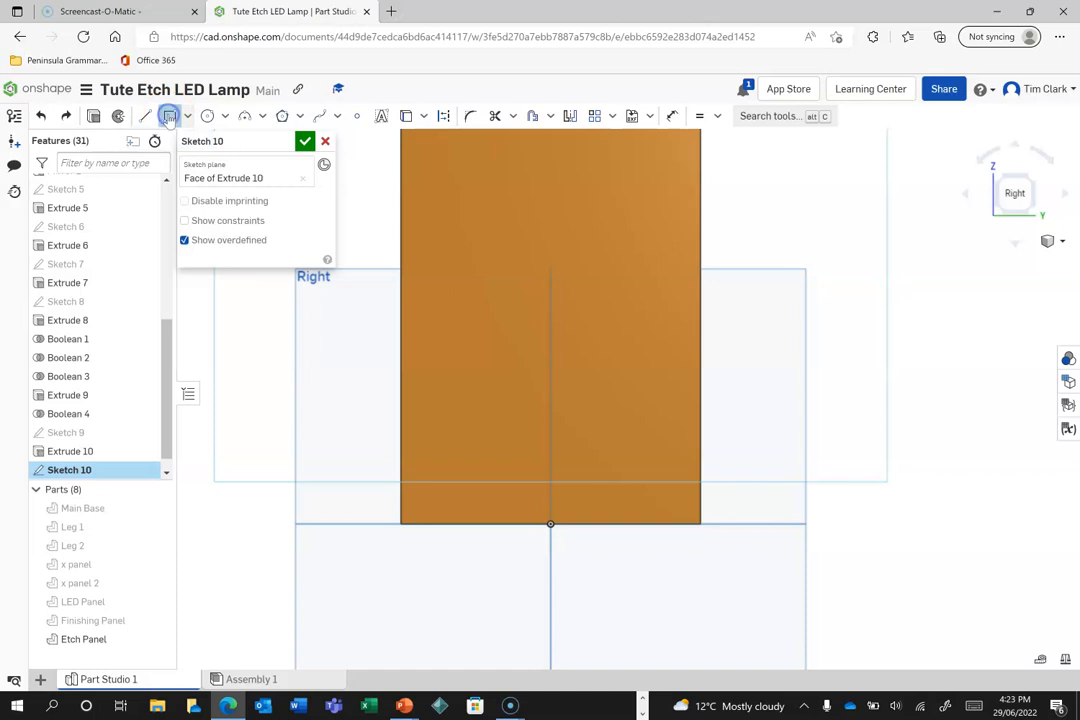
{"action": "left_click", "coordinate": [402, 522]}
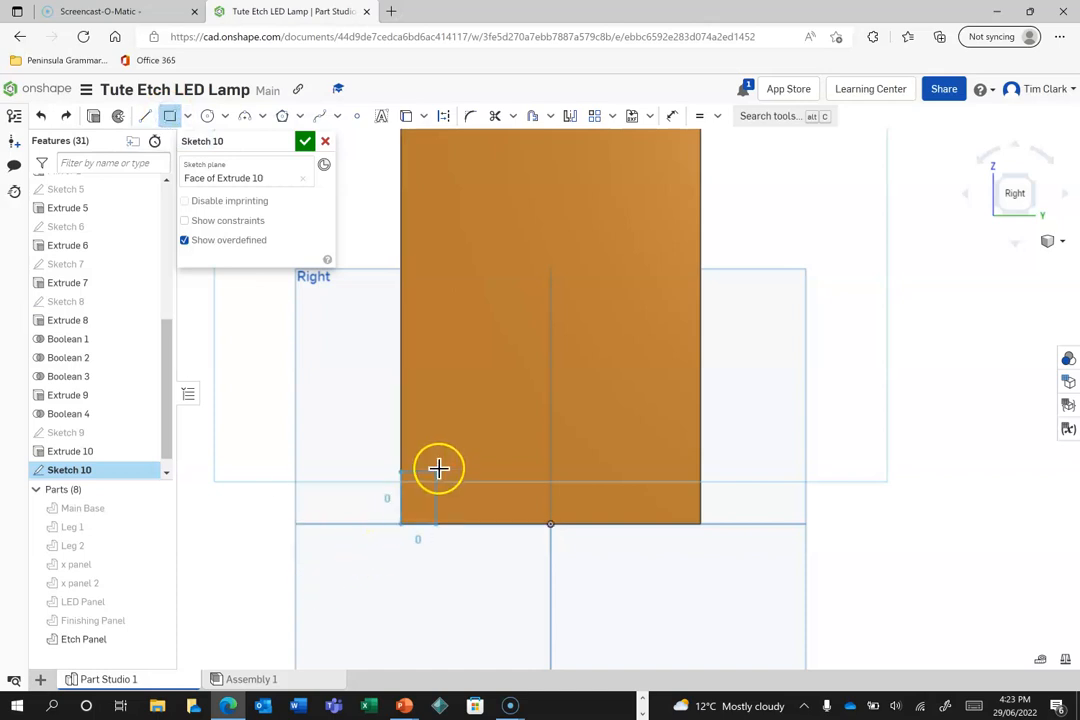
{"action": "left_click", "coordinate": [444, 376]}
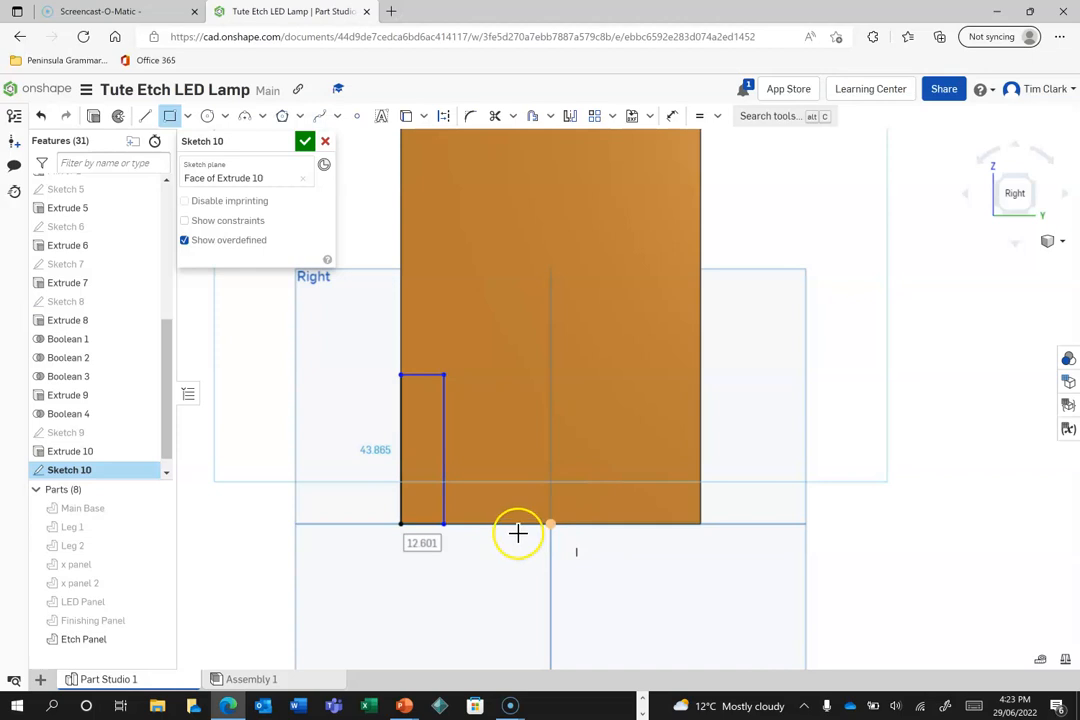
{"action": "left_click", "coordinate": [488, 521]}
{"action": "left_click", "coordinate": [522, 376]}
{"action": "left_click", "coordinate": [582, 523]}
{"action": "left_click", "coordinate": [611, 376]}
{"action": "left_click", "coordinate": [701, 523]}
{"action": "left_click", "coordinate": [659, 373]}
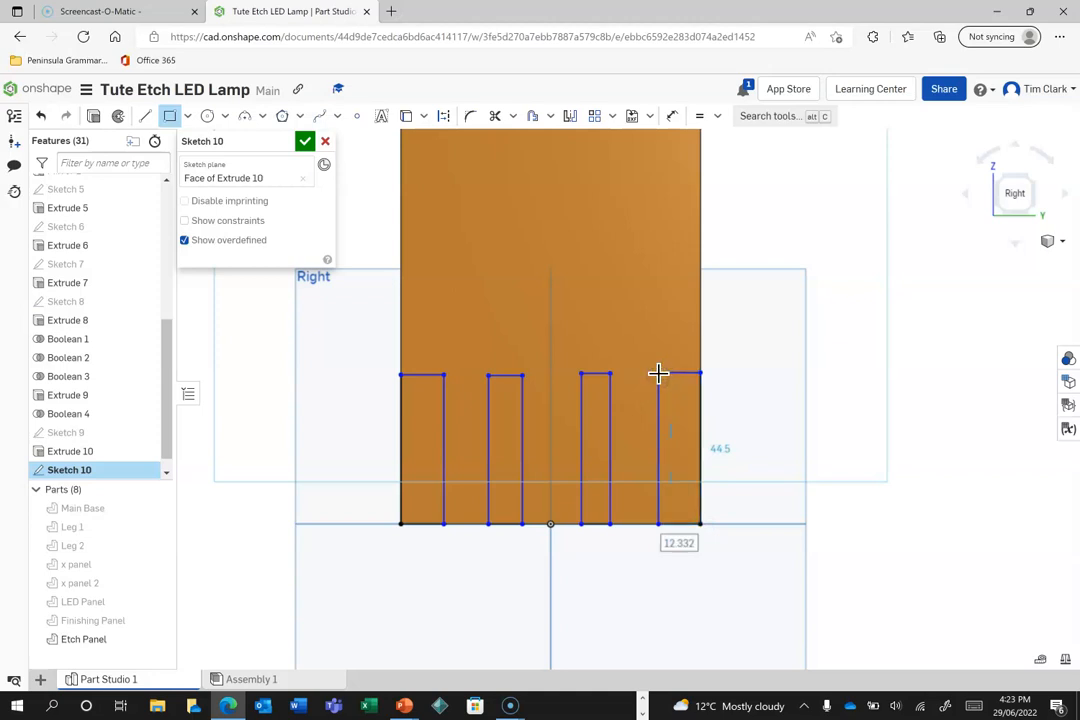
{"action": "left_click", "coordinate": [792, 369]}
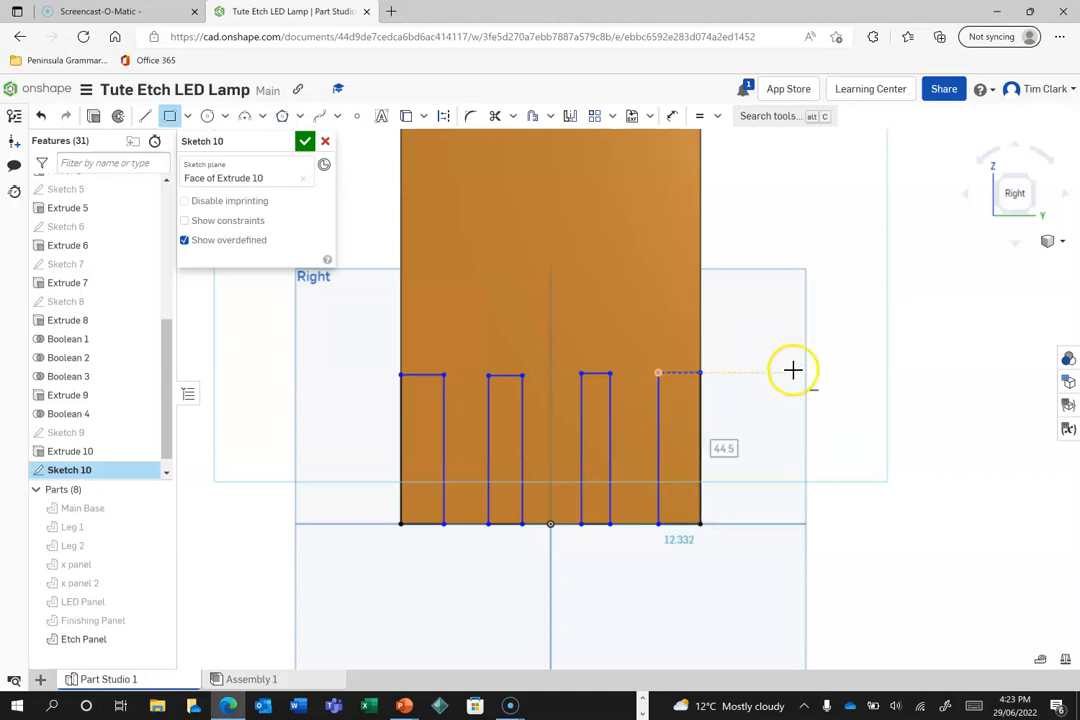
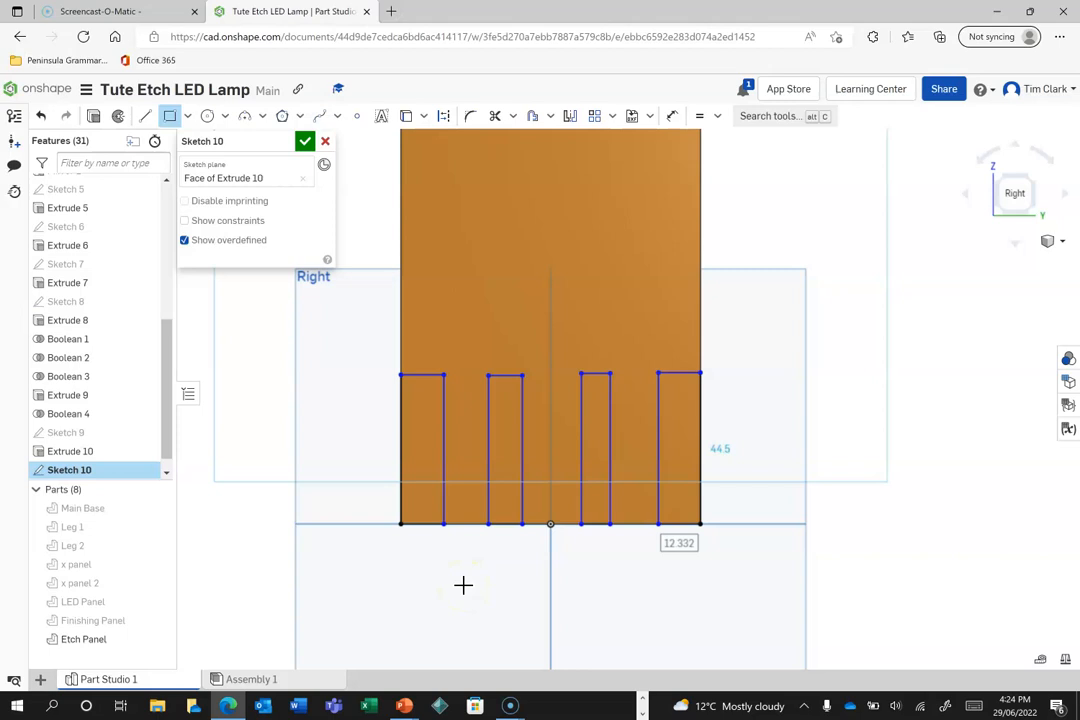
Dimension the three gaps between neighbouring rectangles above their top edges, keeping the widths as drawn.
{"action": "left_click", "coordinate": [673, 116]}
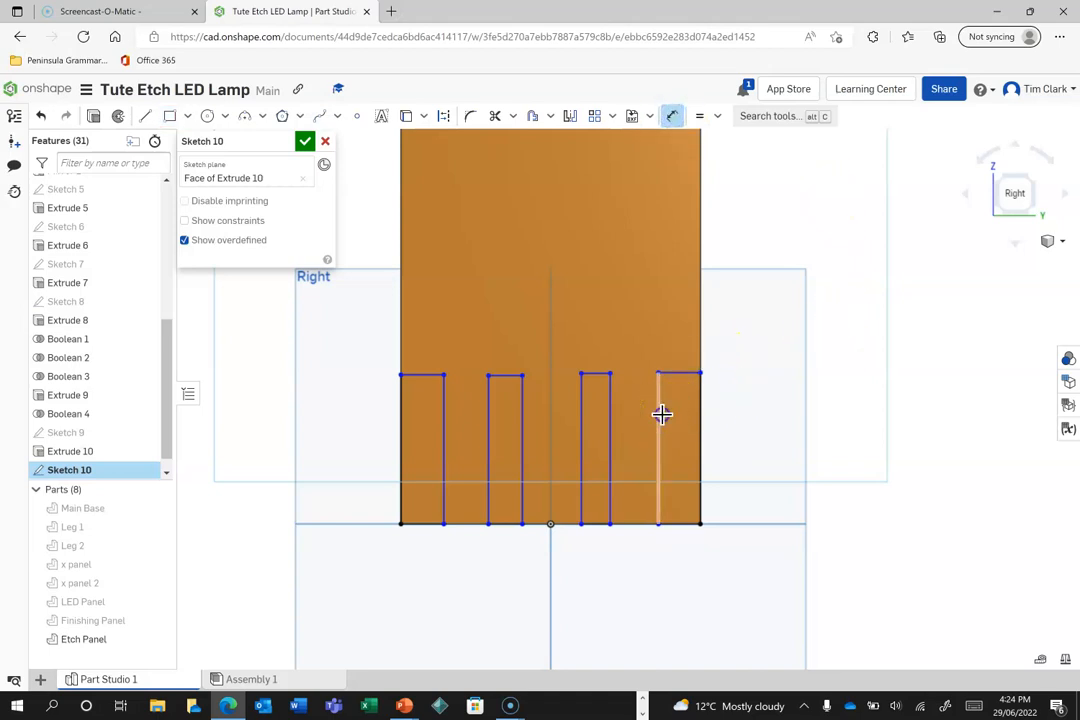
{"action": "left_click", "coordinate": [605, 417]}
{"action": "left_click", "coordinate": [632, 448]}
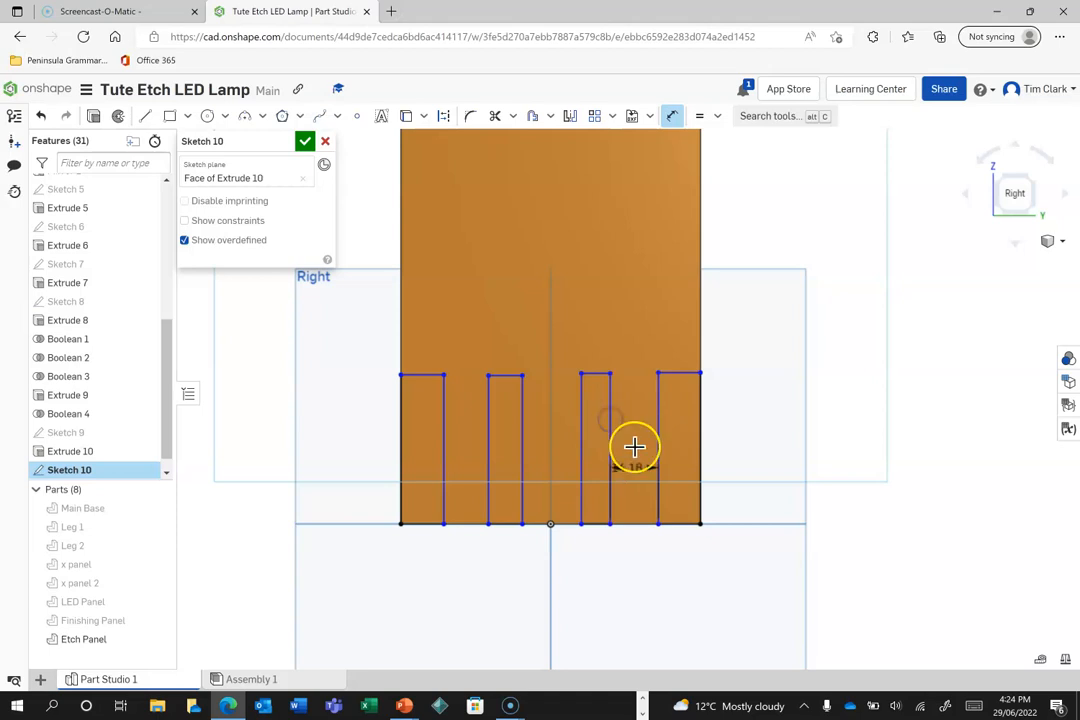
{"action": "left_click", "coordinate": [634, 301]}
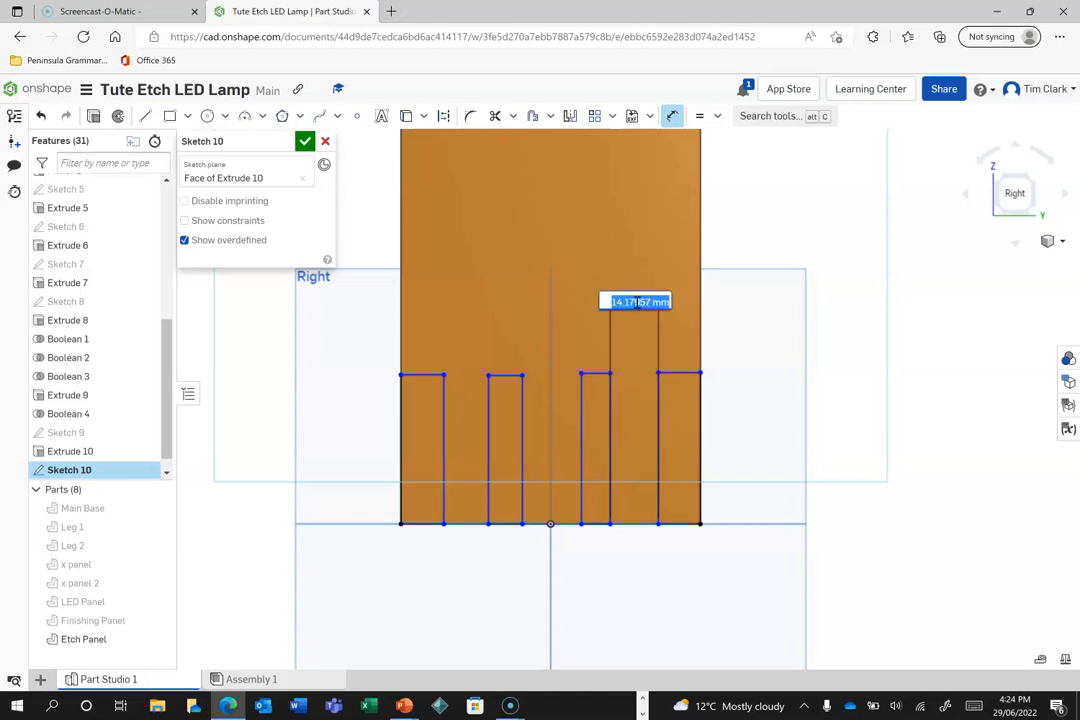
{"action": "left_click", "coordinate": [547, 397]}
{"action": "left_click", "coordinate": [579, 419]}
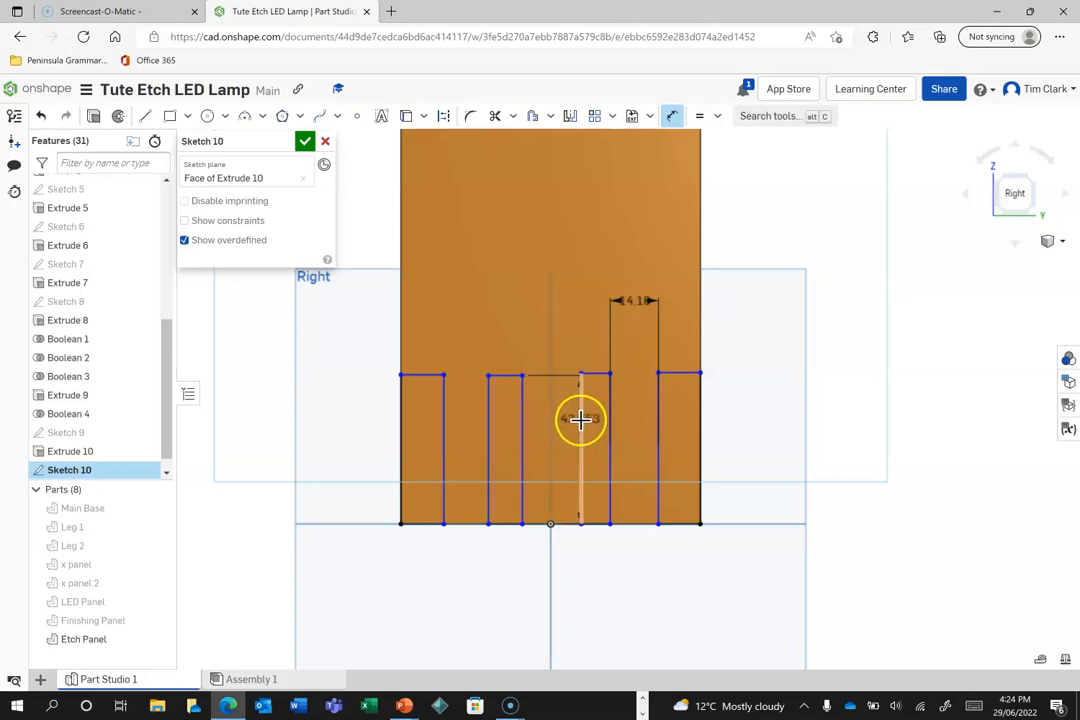
{"action": "left_click", "coordinate": [558, 302]}
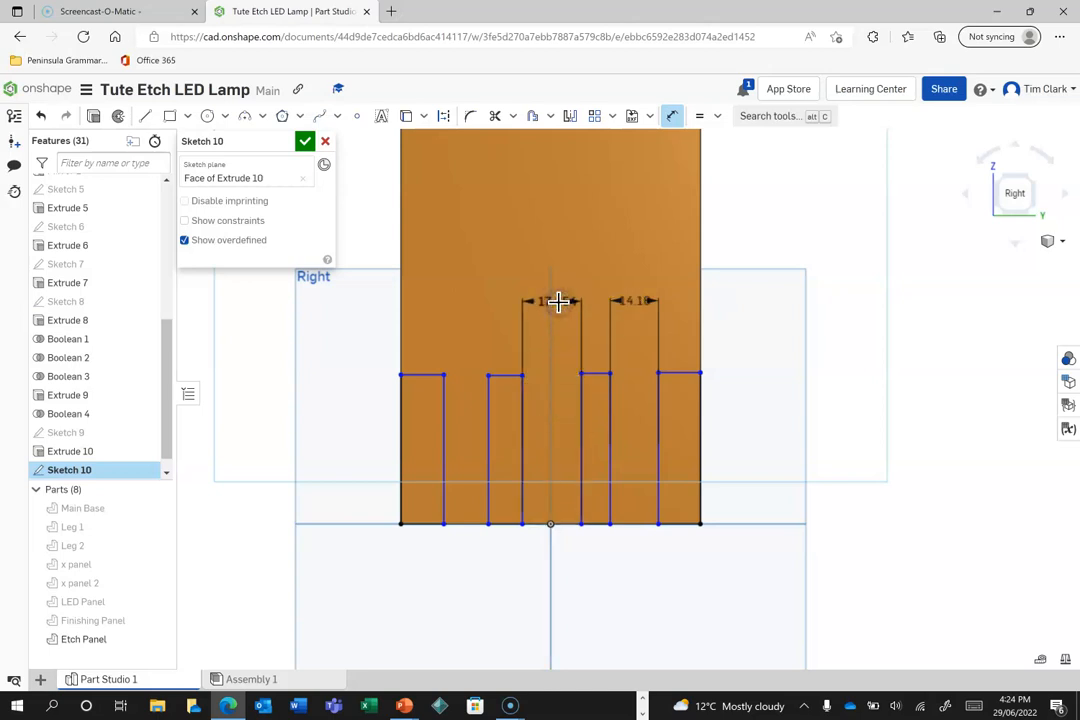
{"action": "left_click", "coordinate": [490, 380]}
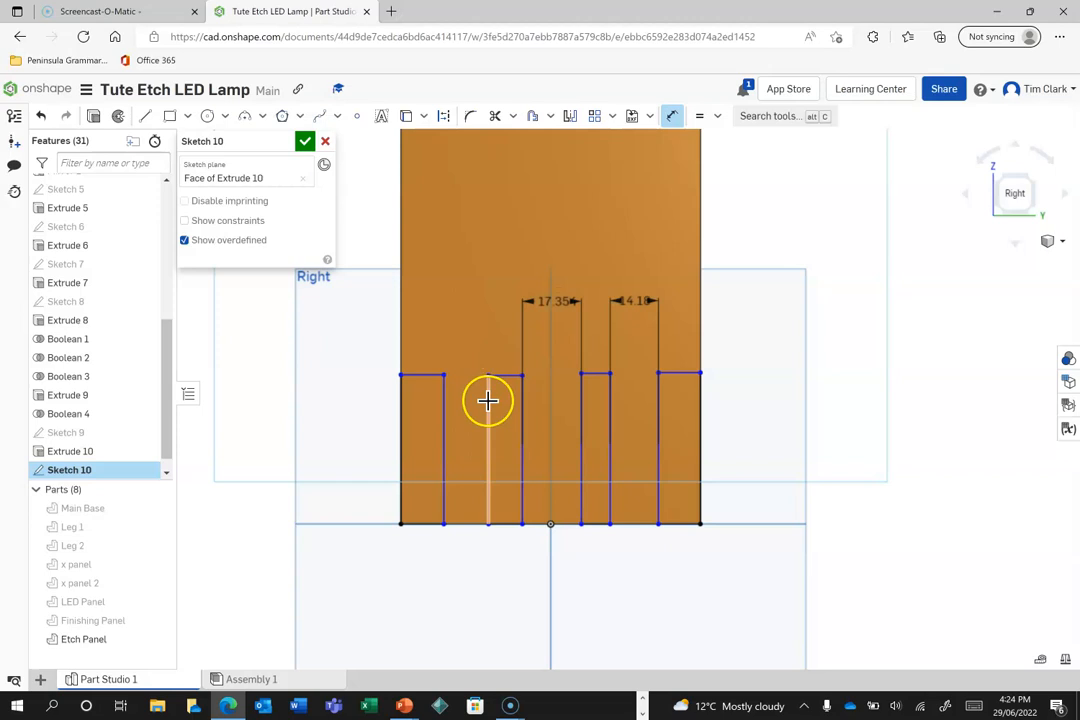
{"action": "left_click", "coordinate": [444, 405]}
{"action": "left_click", "coordinate": [475, 300]}
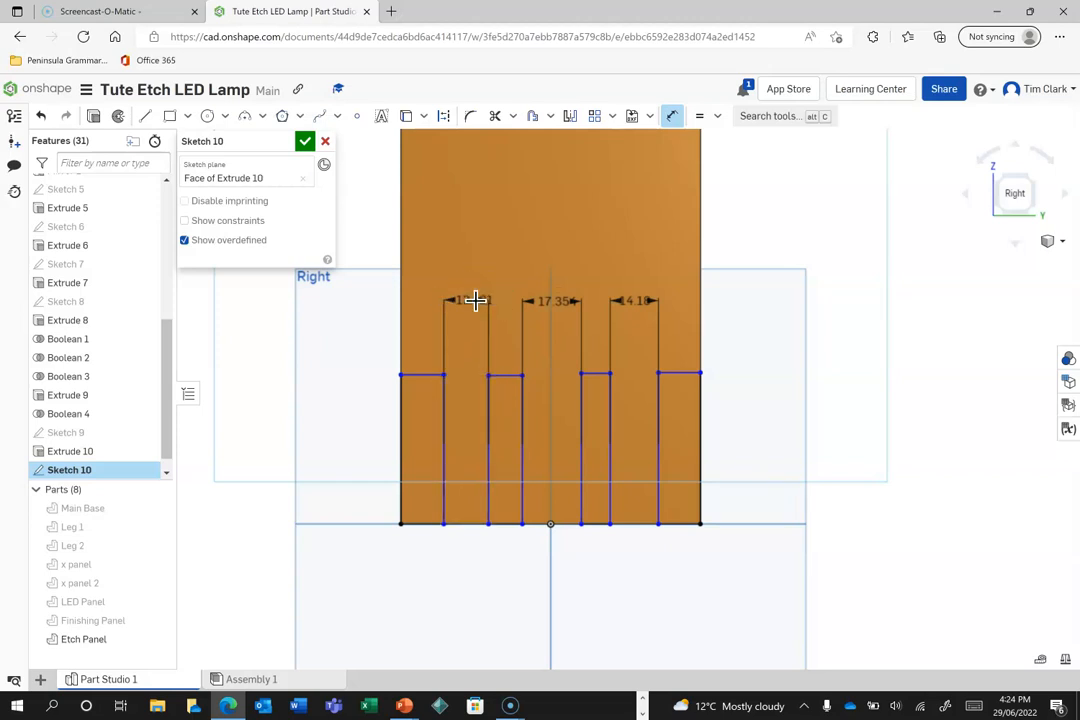
Make the top edges of the four rectangles equal in length with an Equal constraint.
{"action": "left_click", "coordinate": [718, 116]}
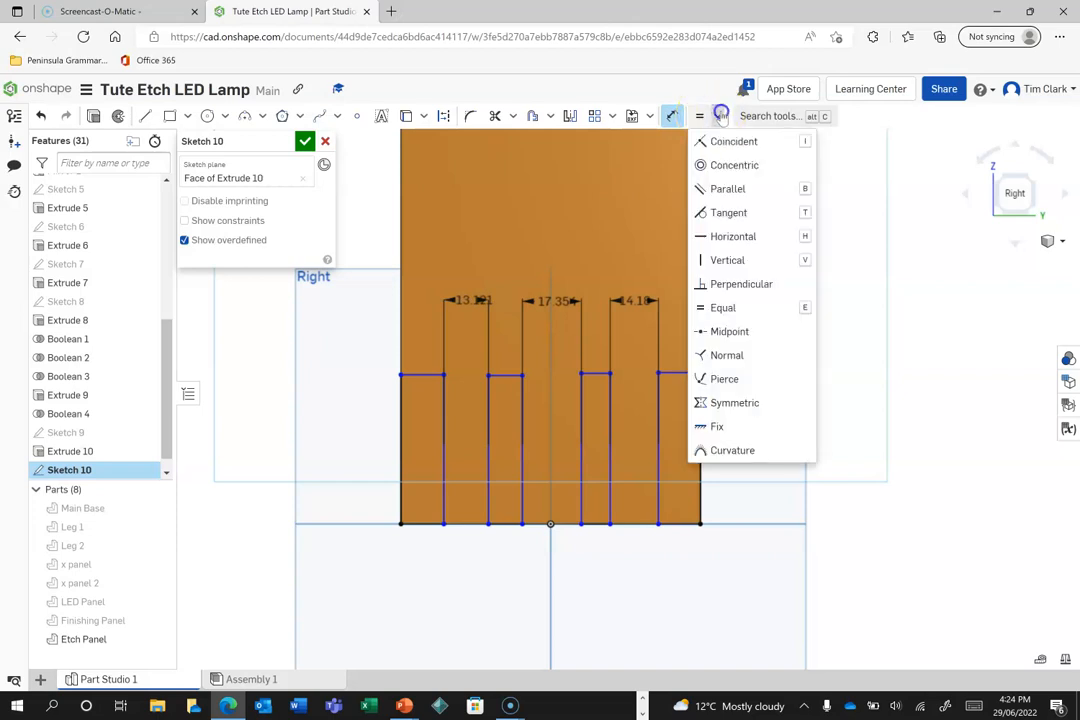
{"action": "left_click", "coordinate": [722, 307]}
{"action": "left_click", "coordinate": [681, 373]}
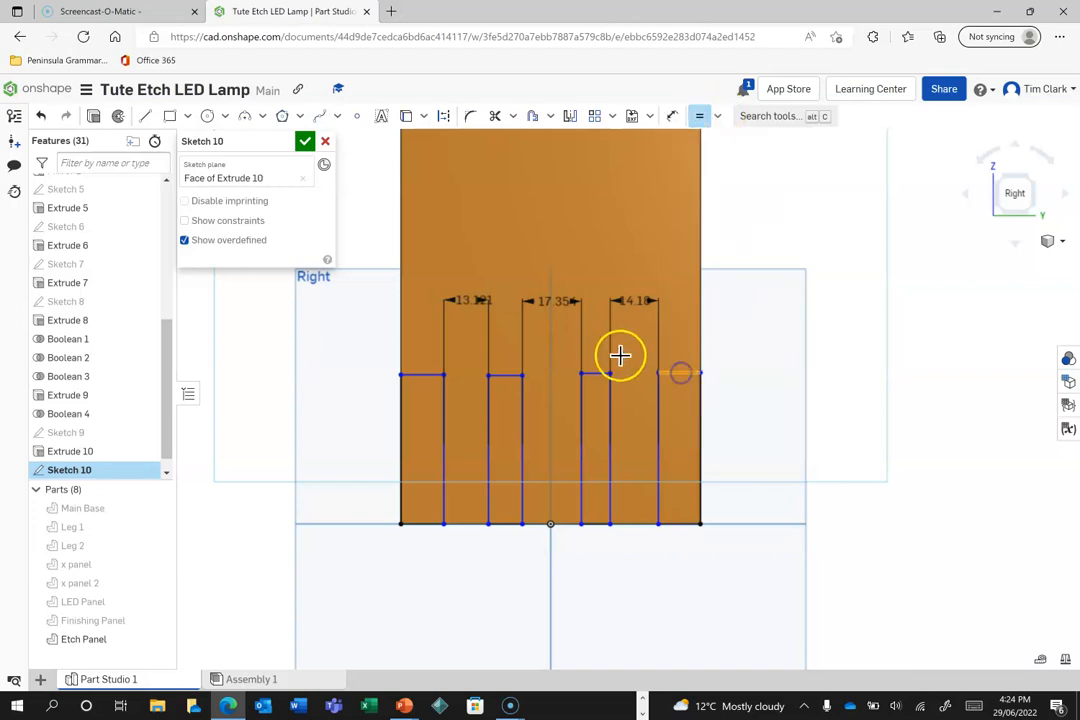
{"action": "left_click", "coordinate": [600, 374]}
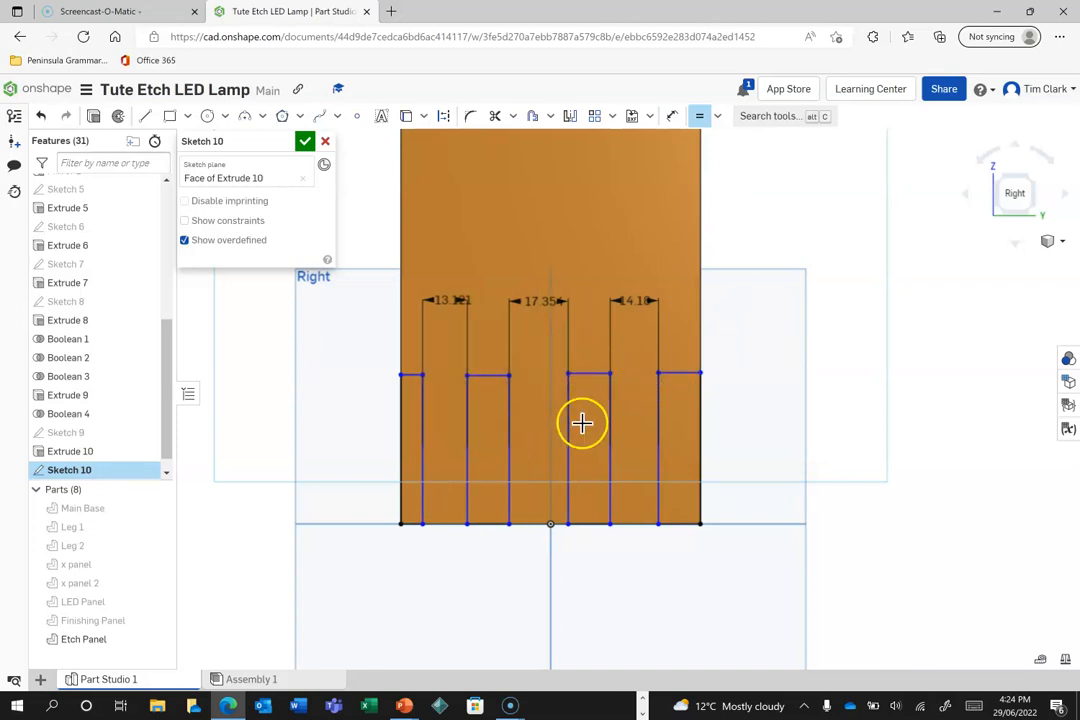
{"action": "left_click", "coordinate": [493, 376]}
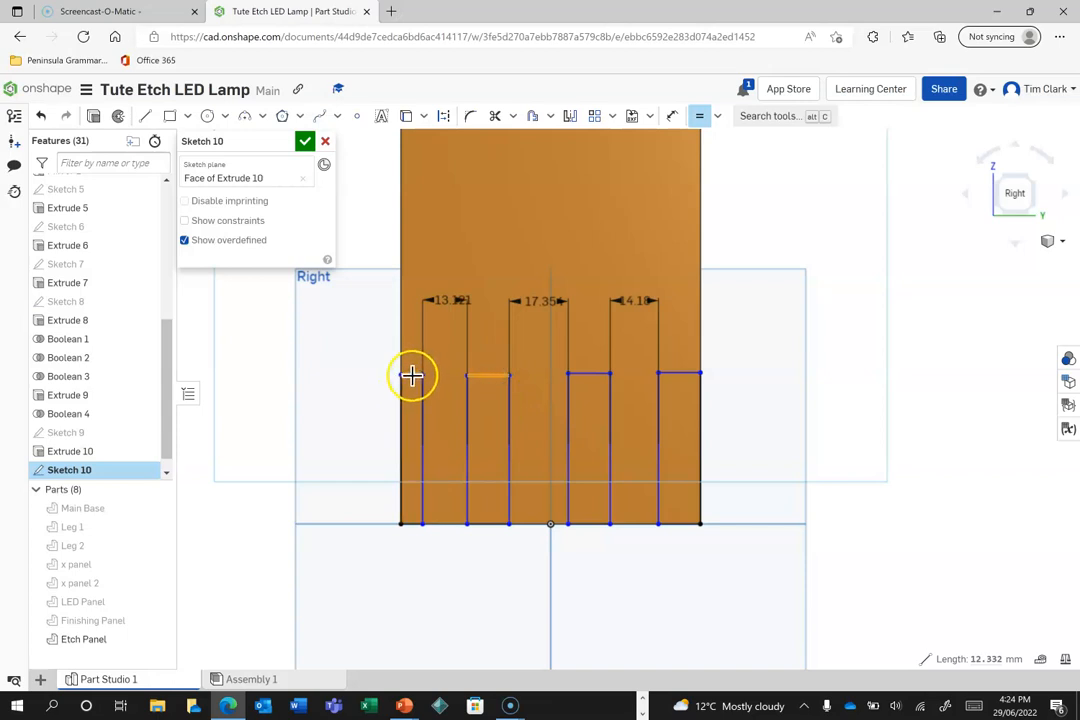
{"action": "left_click", "coordinate": [410, 376]}
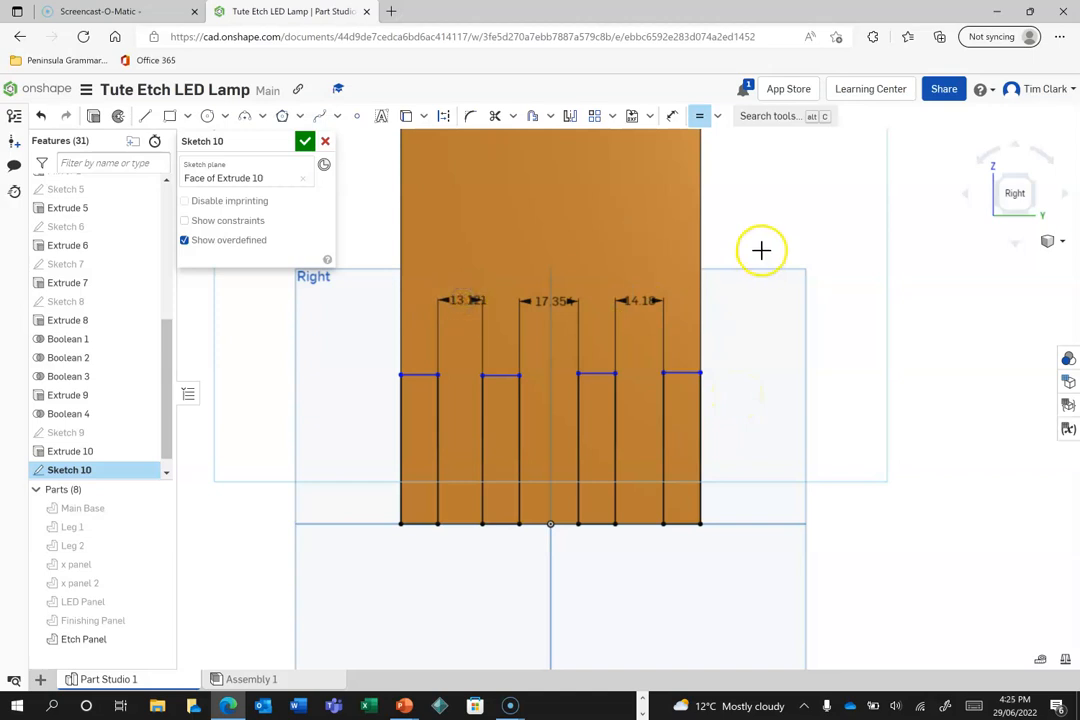
{"action": "key", "text": "Escape"}
Set all three gaps between the rectangles to 15 mm.
{"action": "double_click", "coordinate": [469, 299]}
{"action": "type", "text": "17.35"}
{"action": "key", "text": "Return"}
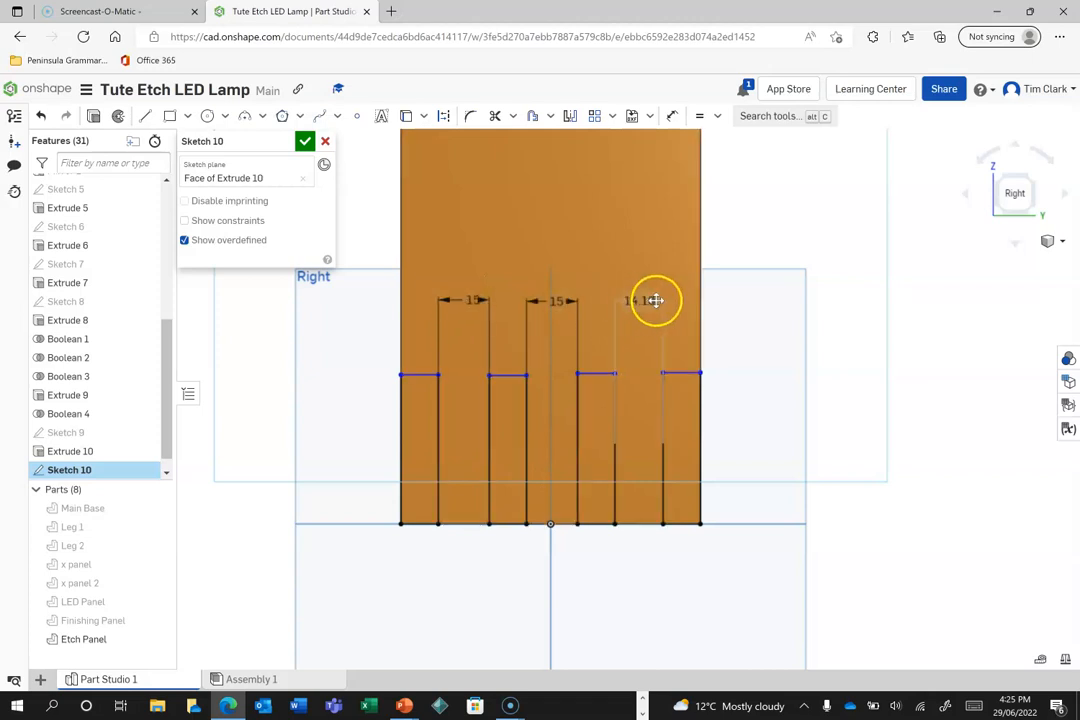
{"action": "double_click", "coordinate": [643, 301]}
{"action": "type", "text": "15"}
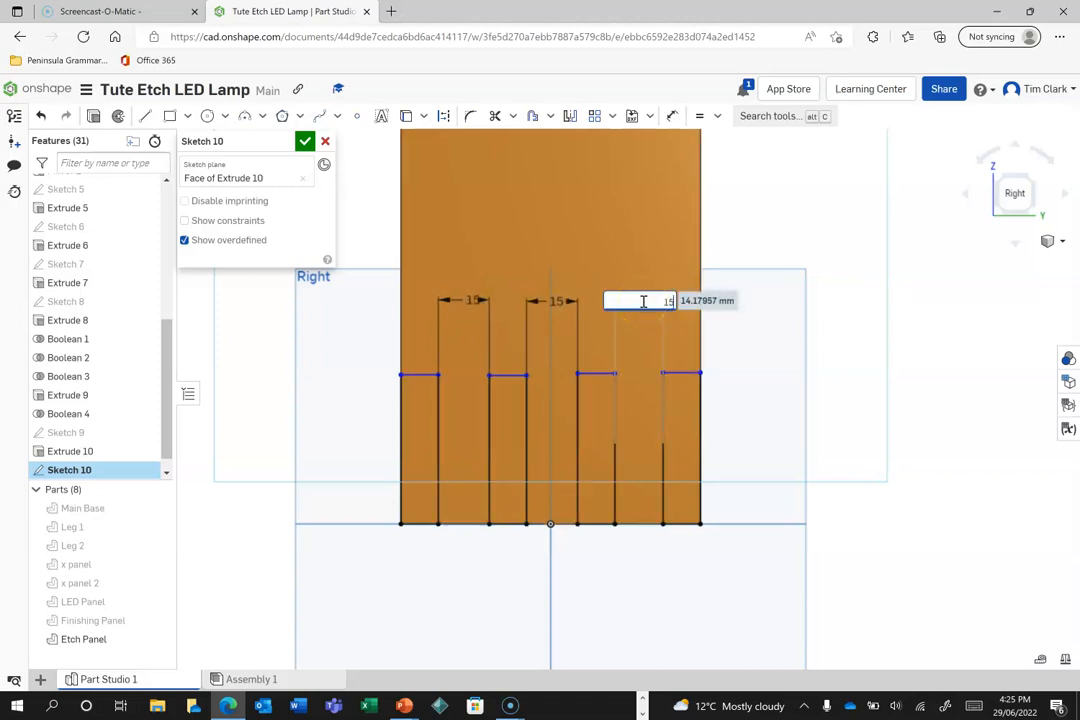
{"action": "key", "text": "Return"}
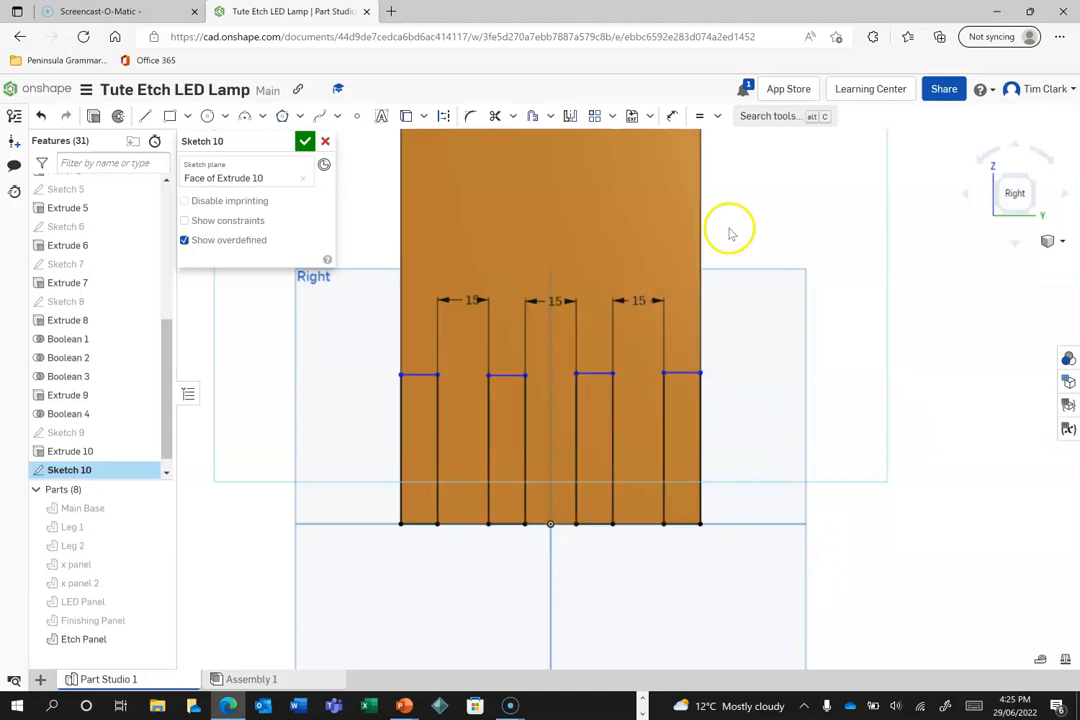
Align the top corners of the four rectangles at one height with Horizontal constraints.
{"action": "left_click", "coordinate": [716, 119]}
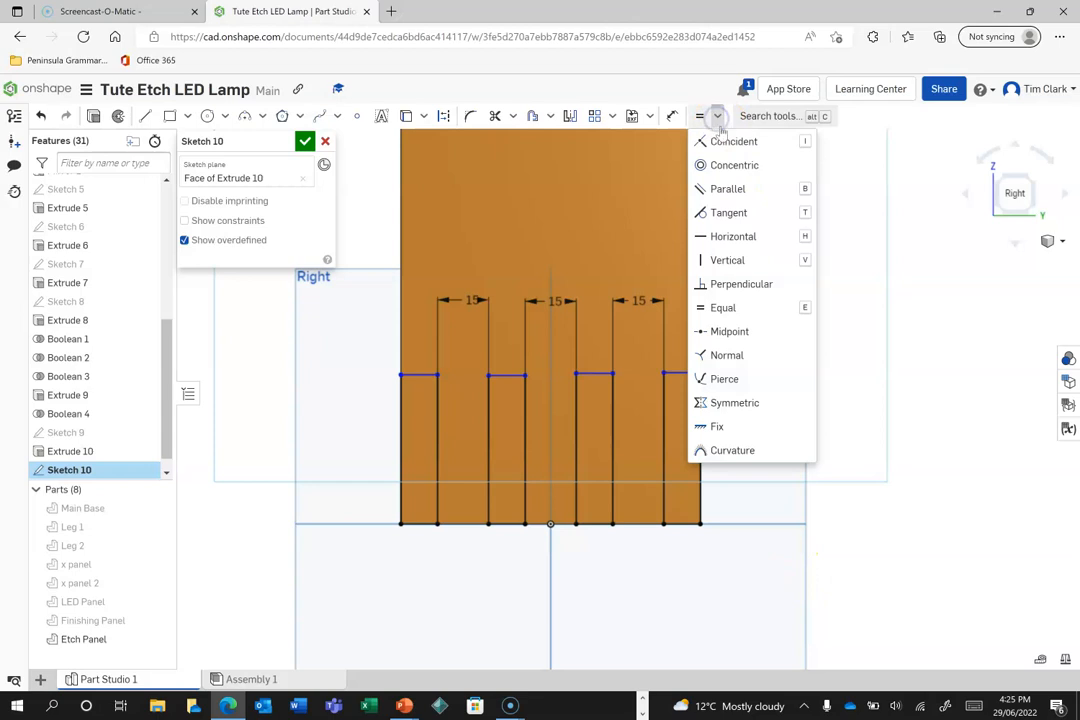
{"action": "left_click", "coordinate": [728, 236]}
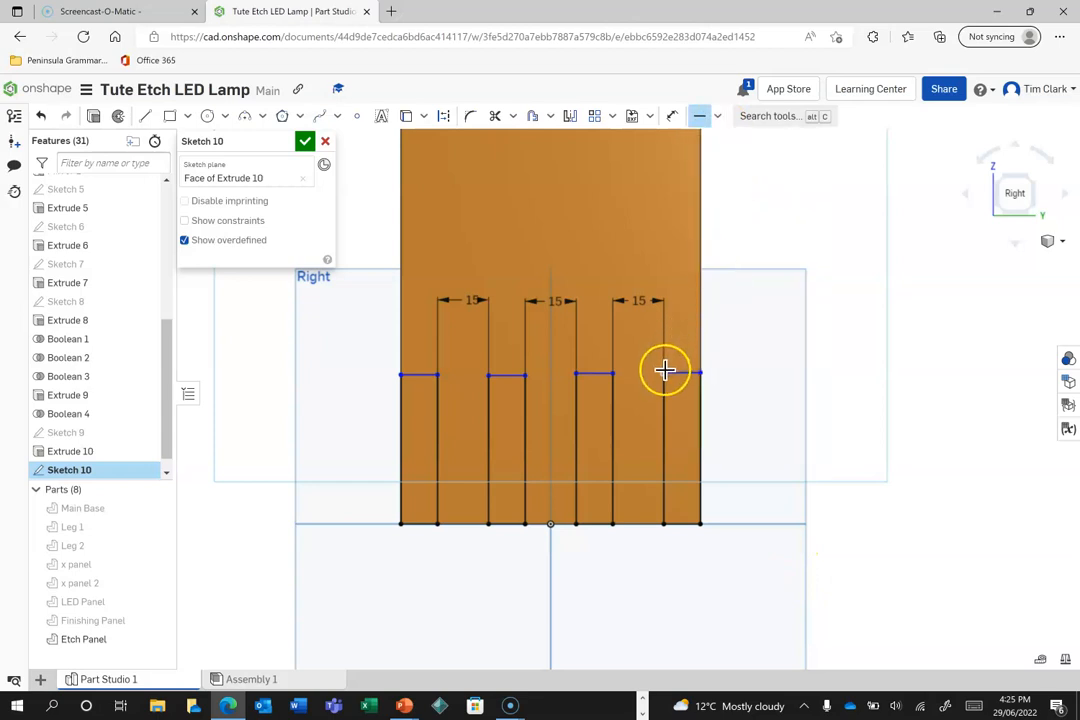
{"action": "left_click", "coordinate": [665, 371]}
{"action": "left_click", "coordinate": [616, 373]}
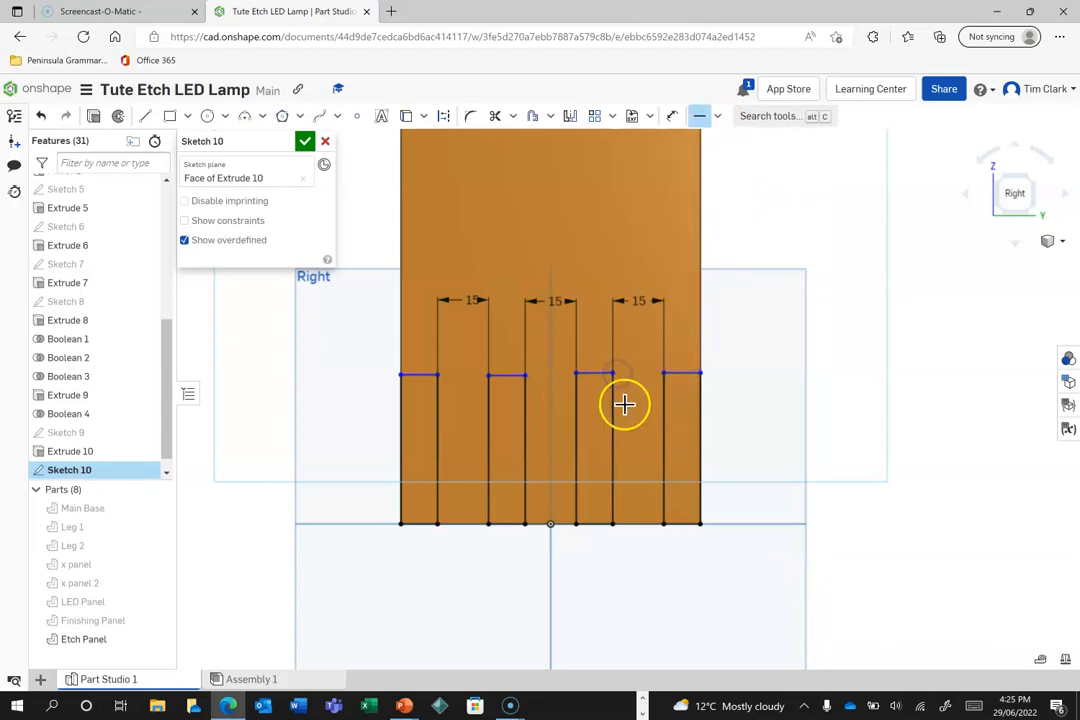
{"action": "left_click", "coordinate": [577, 373]}
{"action": "left_click", "coordinate": [525, 375]}
{"action": "left_click", "coordinate": [488, 375]}
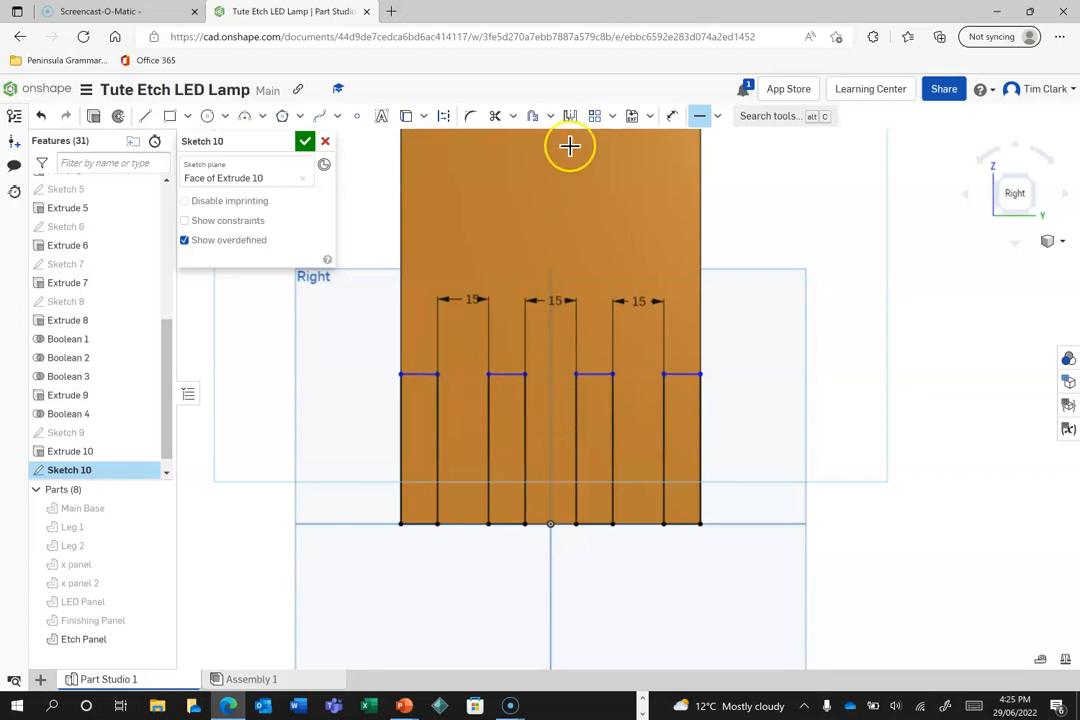
Dimension the height of the four rectangles from the panel's bottom edge as 6 mm and finish the sketch.
{"action": "left_click", "coordinate": [674, 115]}
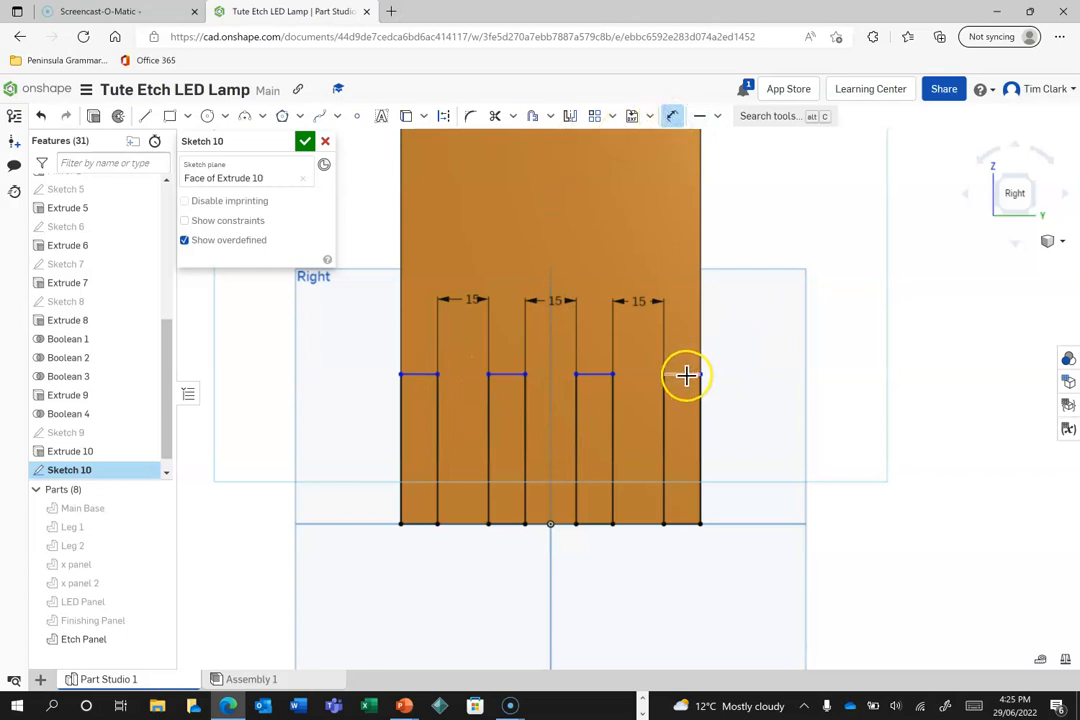
{"action": "left_click", "coordinate": [685, 373]}
{"action": "left_click", "coordinate": [680, 525]}
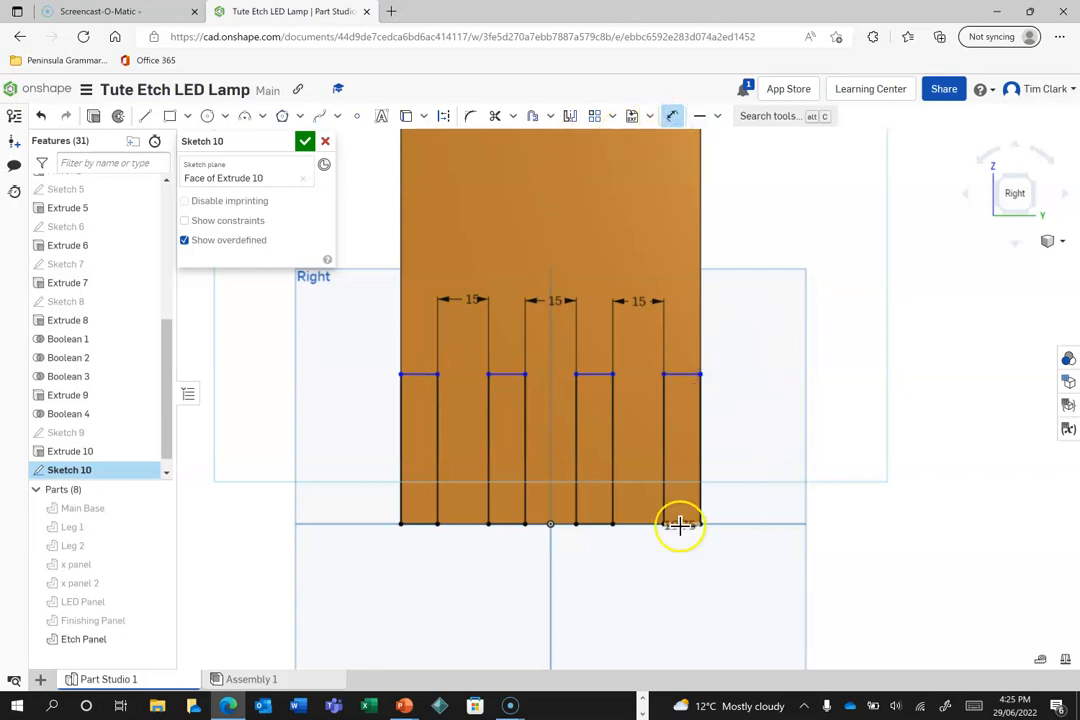
{"action": "left_click", "coordinate": [863, 492]}
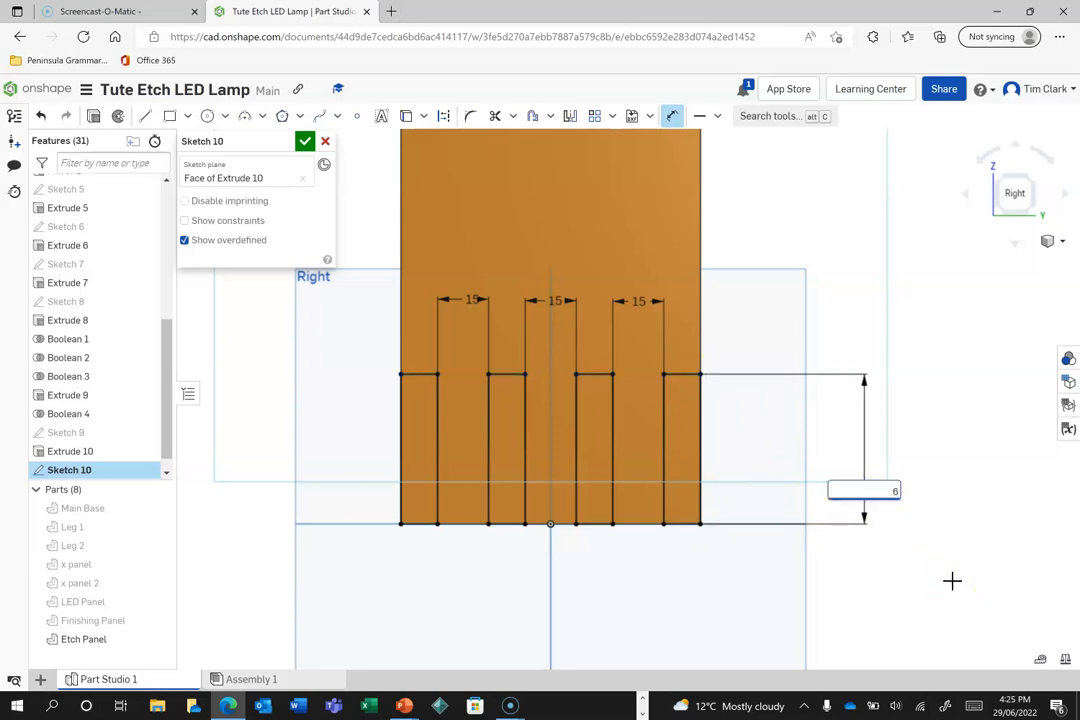
{"action": "key", "text": "Return"}
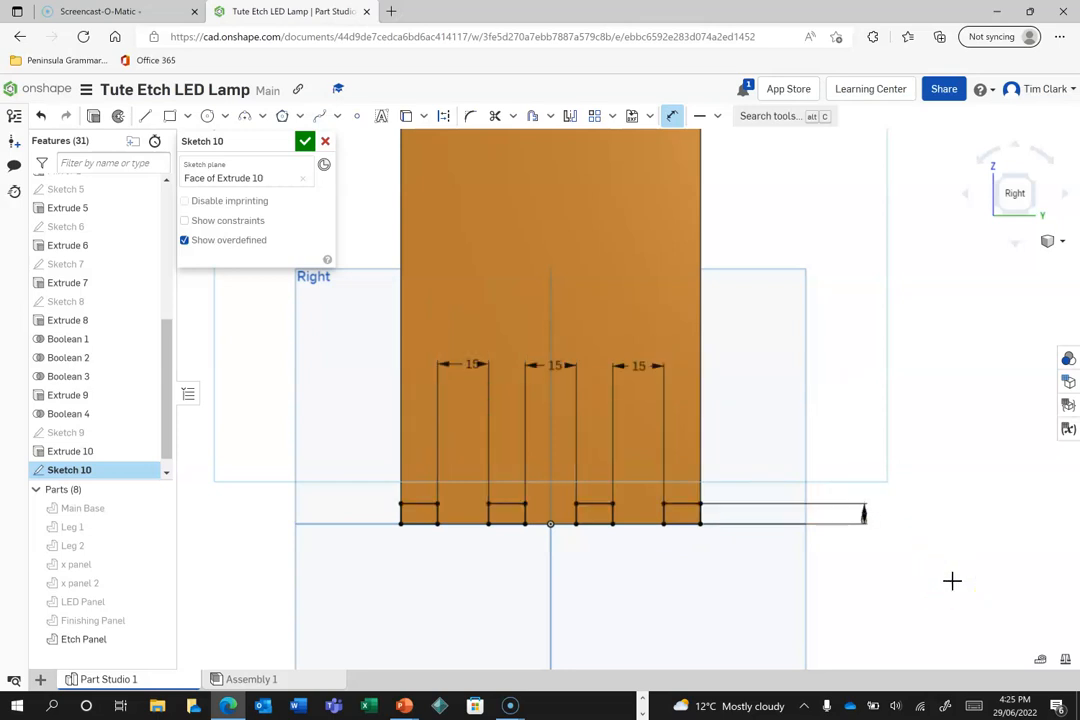
{"action": "left_click", "coordinate": [304, 143]}
Cut the four sketched rectangles out of the Etch Panel's bottom edge with a 25 mm blind Remove extrude.
{"action": "left_click", "coordinate": [157, 116]}
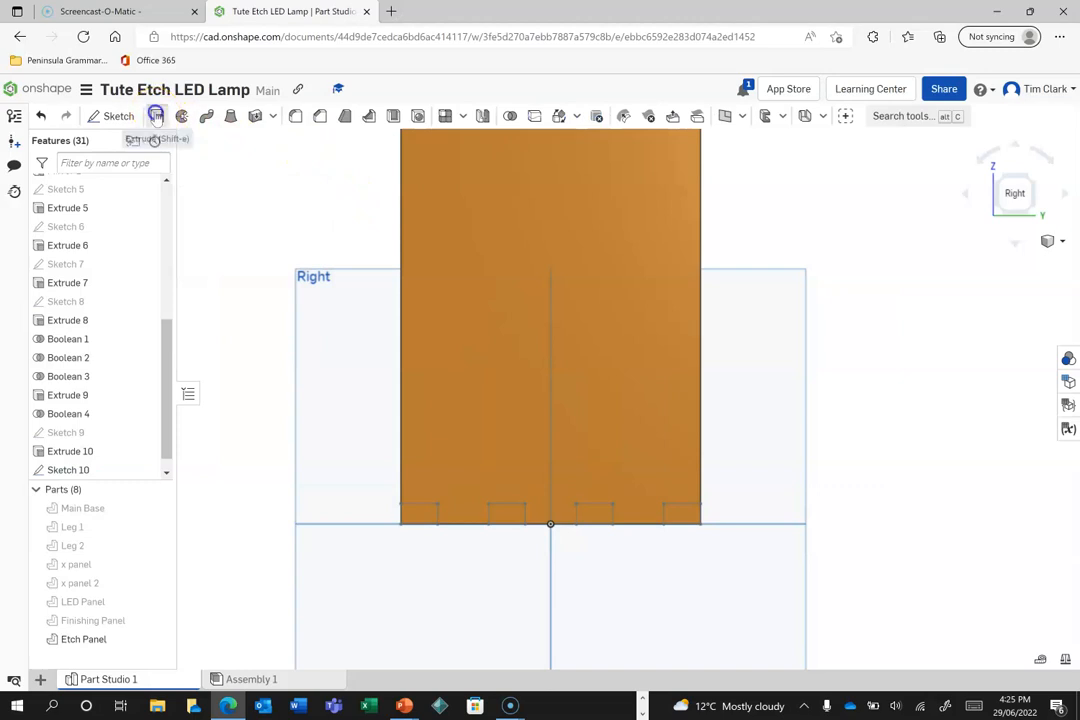
{"action": "left_click", "coordinate": [415, 516]}
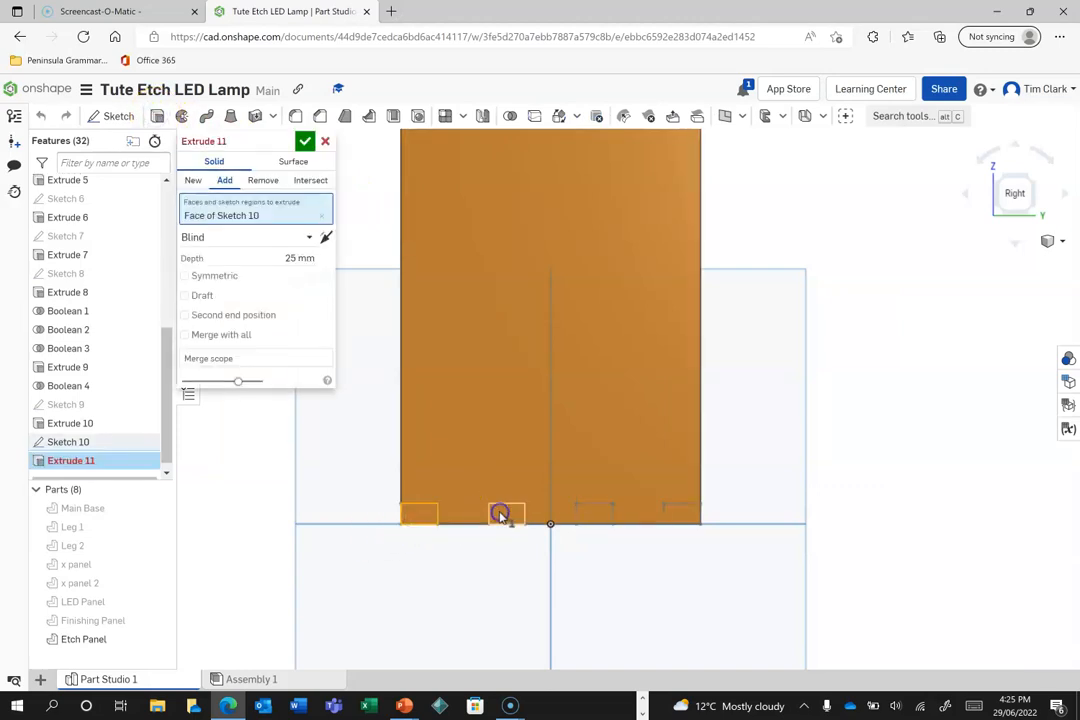
{"action": "left_click", "coordinate": [598, 515]}
{"action": "left_click", "coordinate": [678, 515]}
{"action": "left_click", "coordinate": [506, 514]}
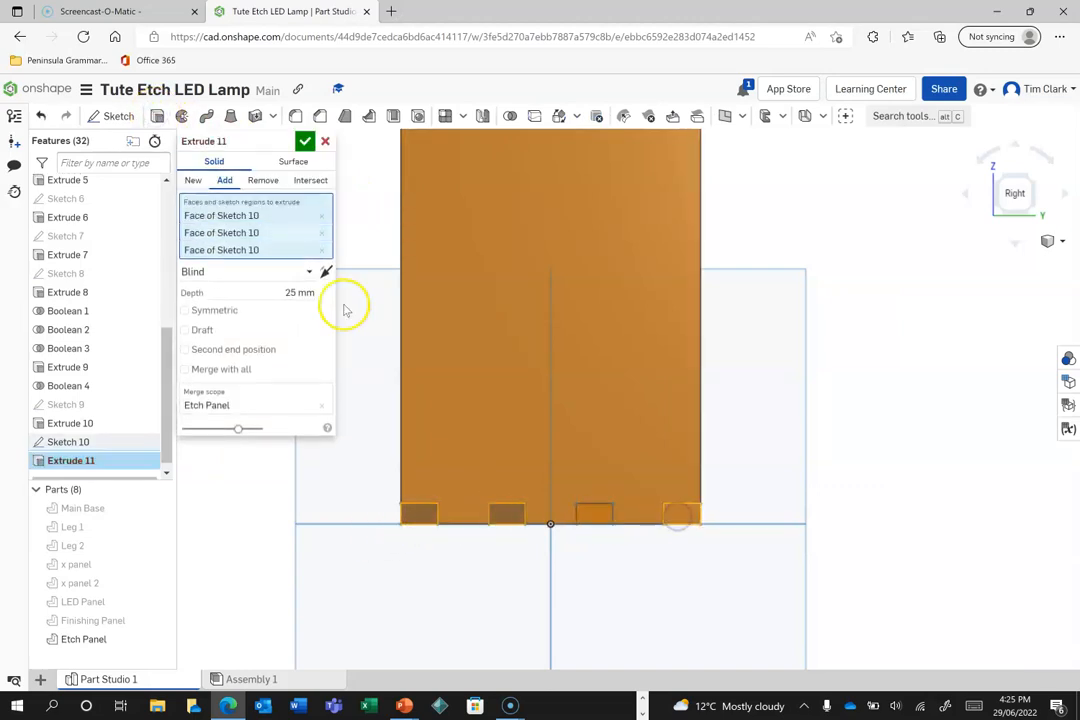
{"action": "left_click", "coordinate": [263, 181]}
{"action": "left_click", "coordinate": [305, 141]}
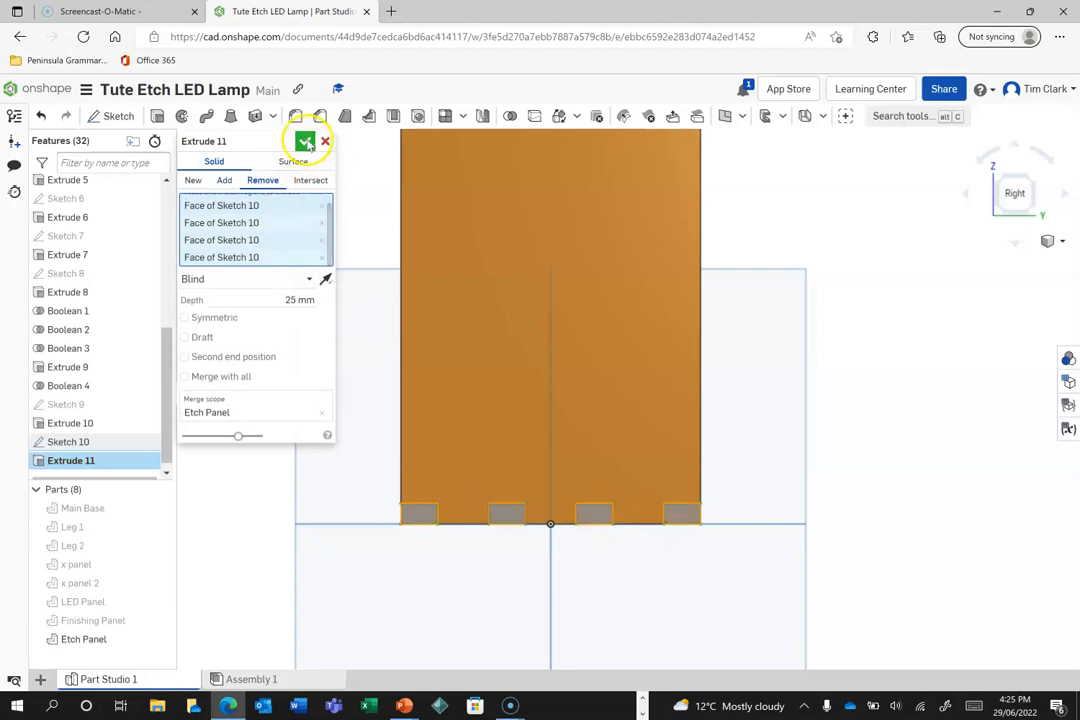
Show the Main Base and Finishing Panel with the Etch Panel in an isometric view.
{"action": "left_click", "coordinate": [157, 509]}
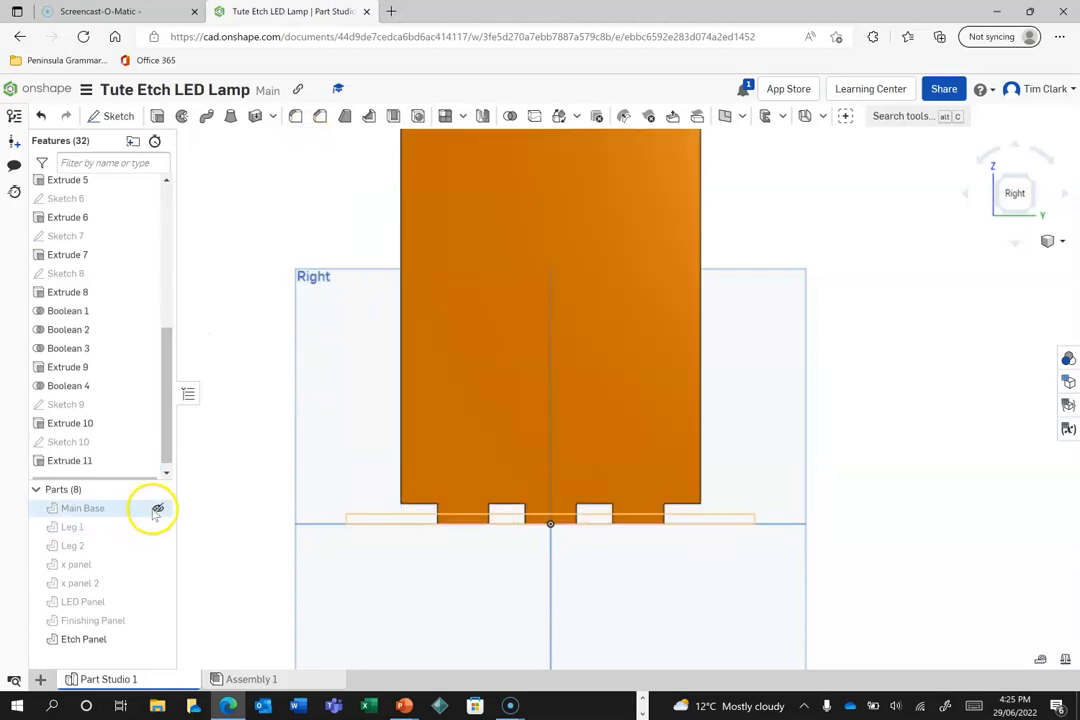
{"action": "left_click", "coordinate": [157, 621]}
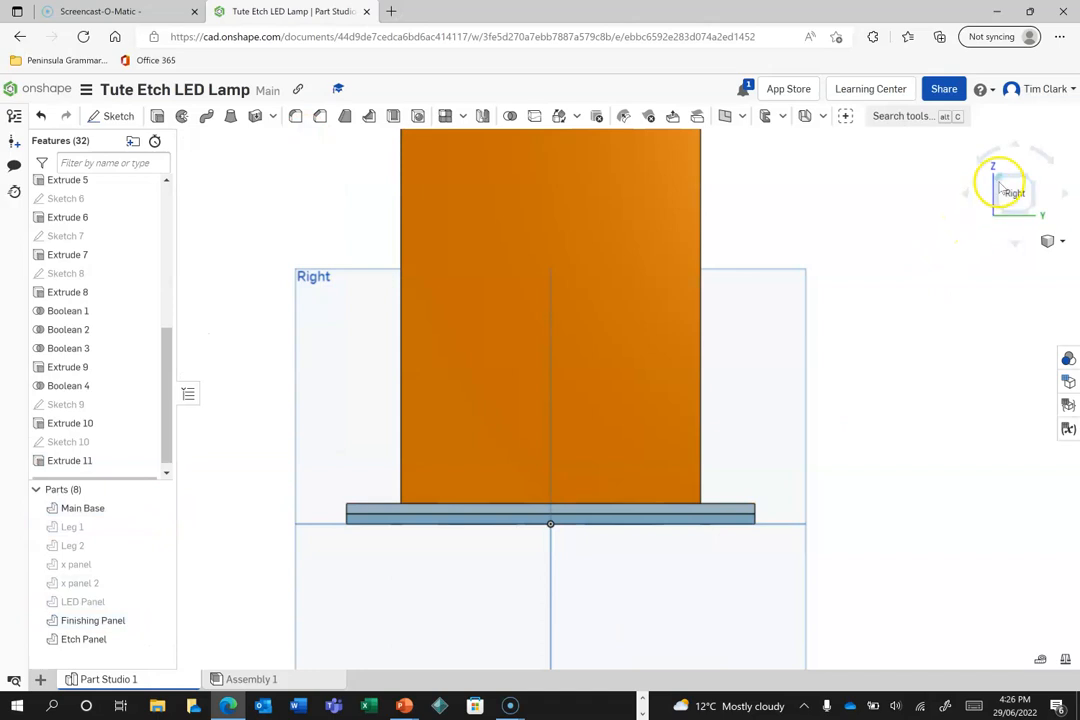
{"action": "left_click", "coordinate": [1000, 213]}
{"action": "left_click", "coordinate": [1023, 170]}
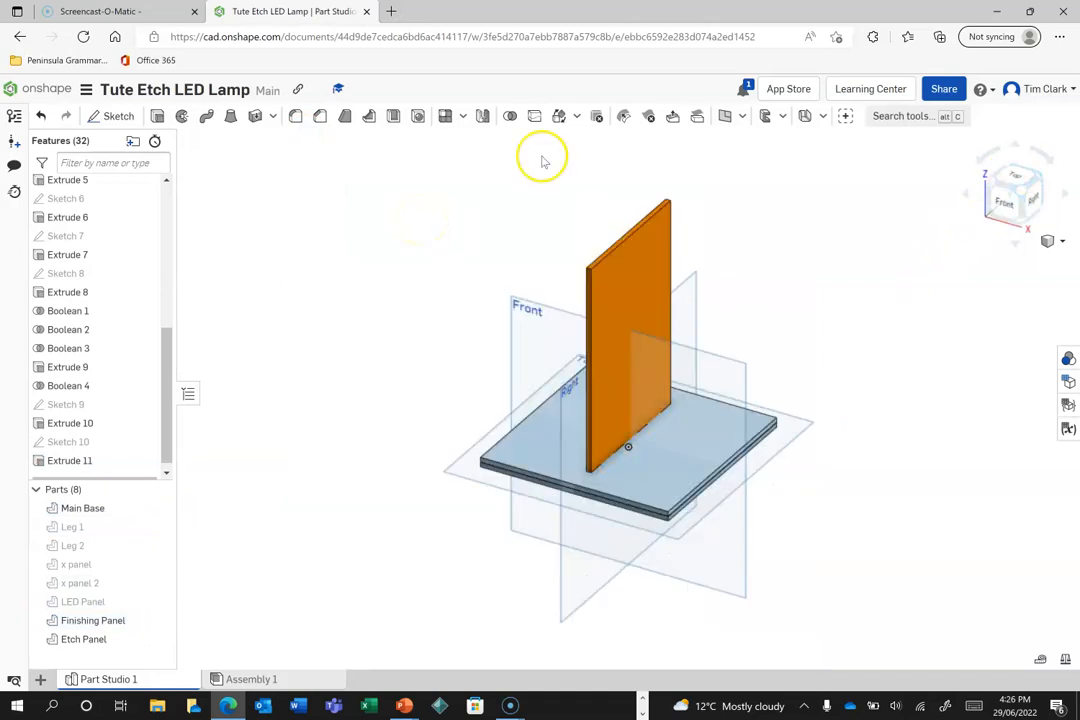
Subtract the Etch Panel from the Finishing Panel and Main Base with a Boolean, keeping the tool part.
{"action": "left_click", "coordinate": [511, 117]}
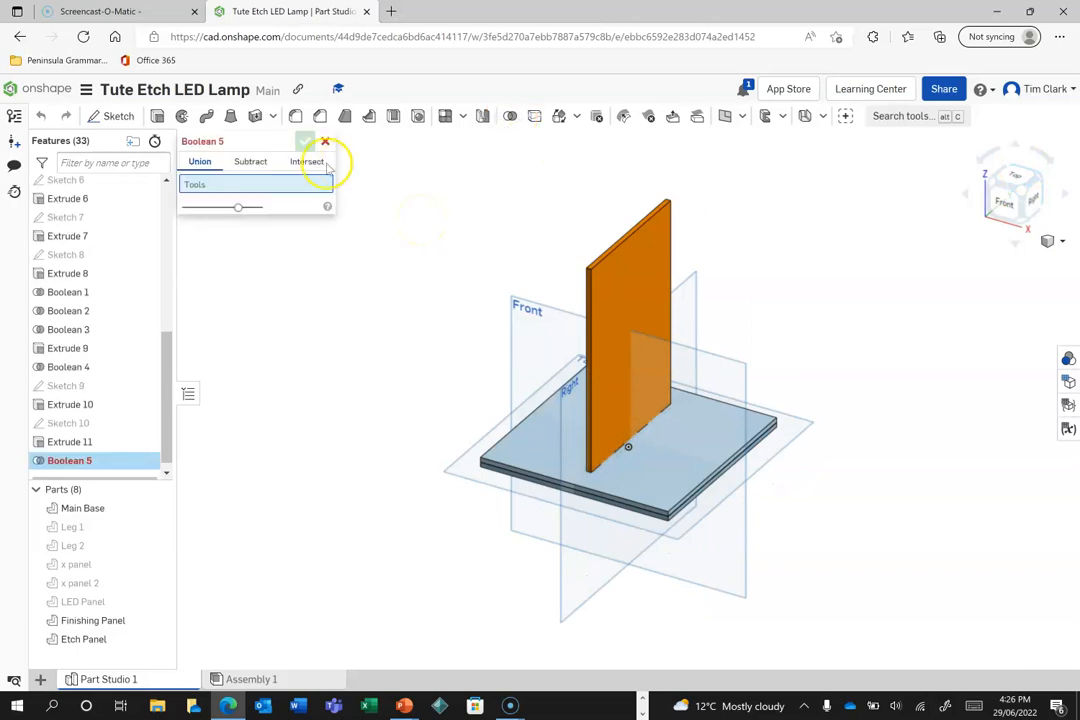
{"action": "left_click", "coordinate": [250, 162]}
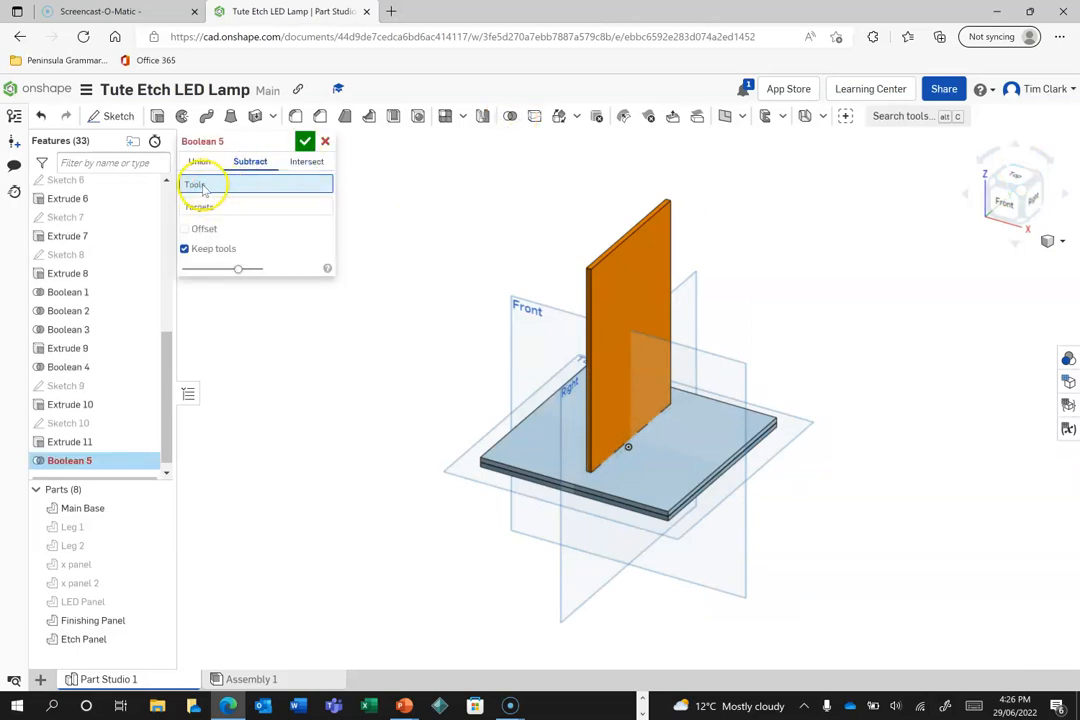
{"action": "left_click", "coordinate": [637, 308]}
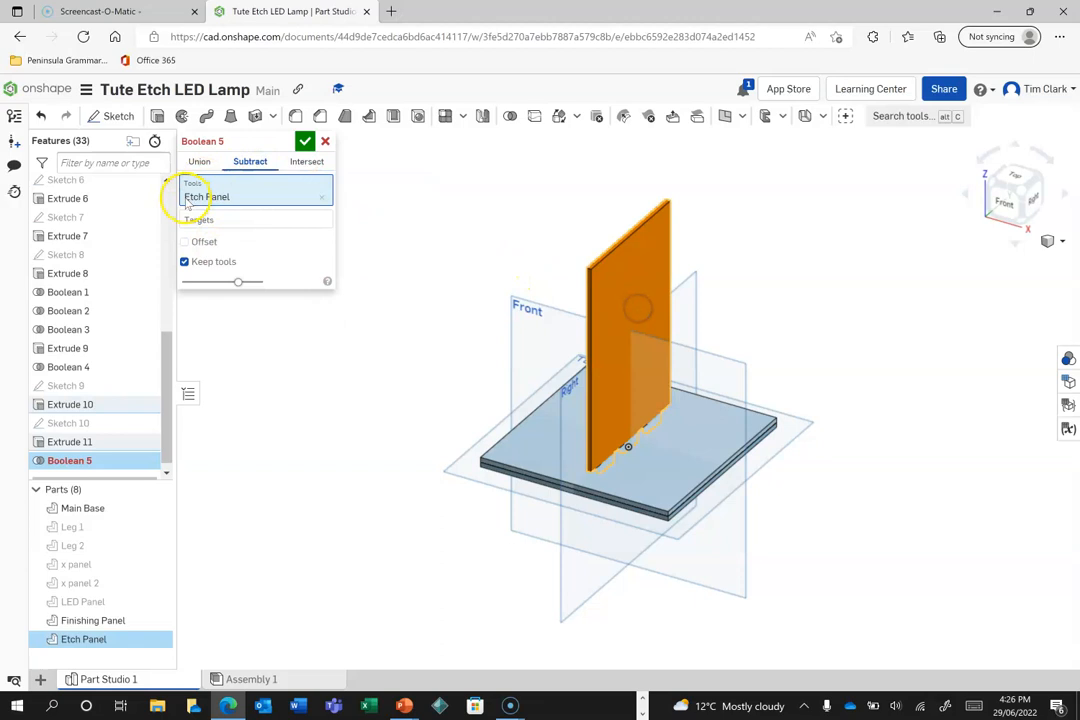
{"action": "left_click", "coordinate": [193, 219]}
{"action": "left_click", "coordinate": [512, 475]}
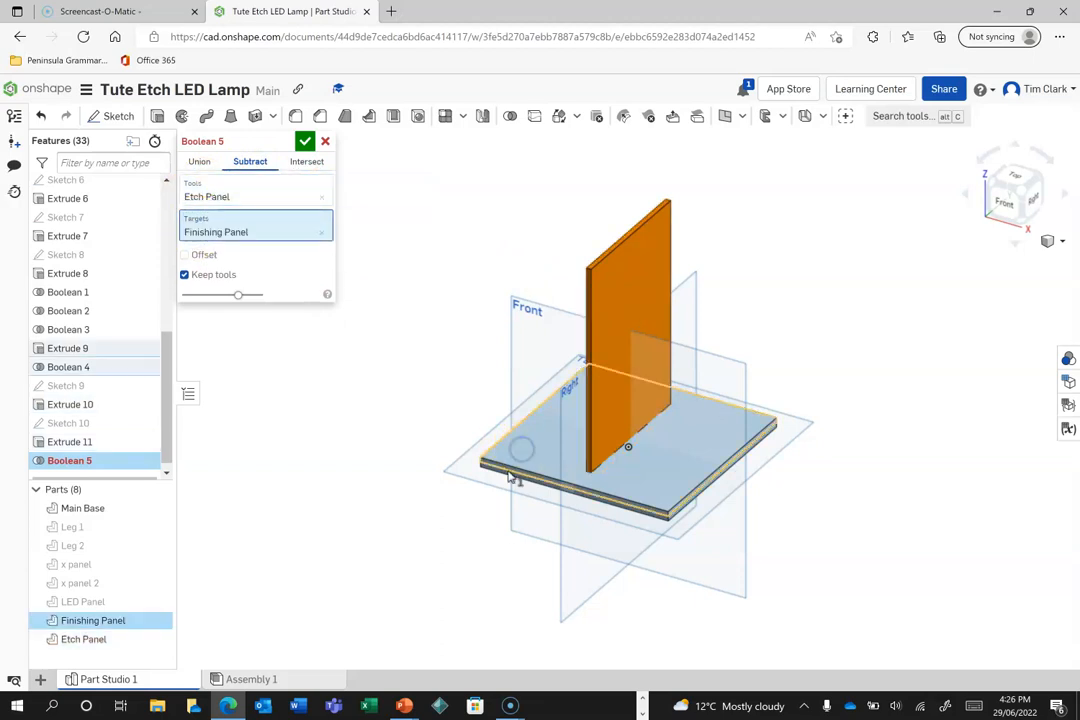
{"action": "left_click", "coordinate": [510, 476]}
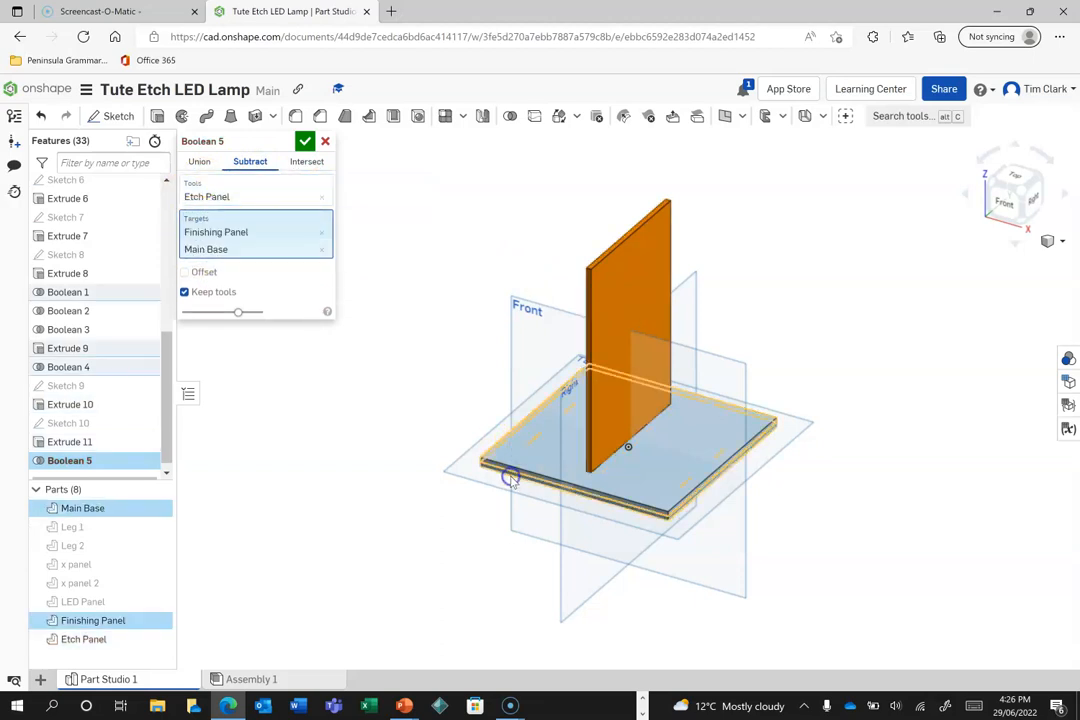
{"action": "left_click", "coordinate": [305, 141]}
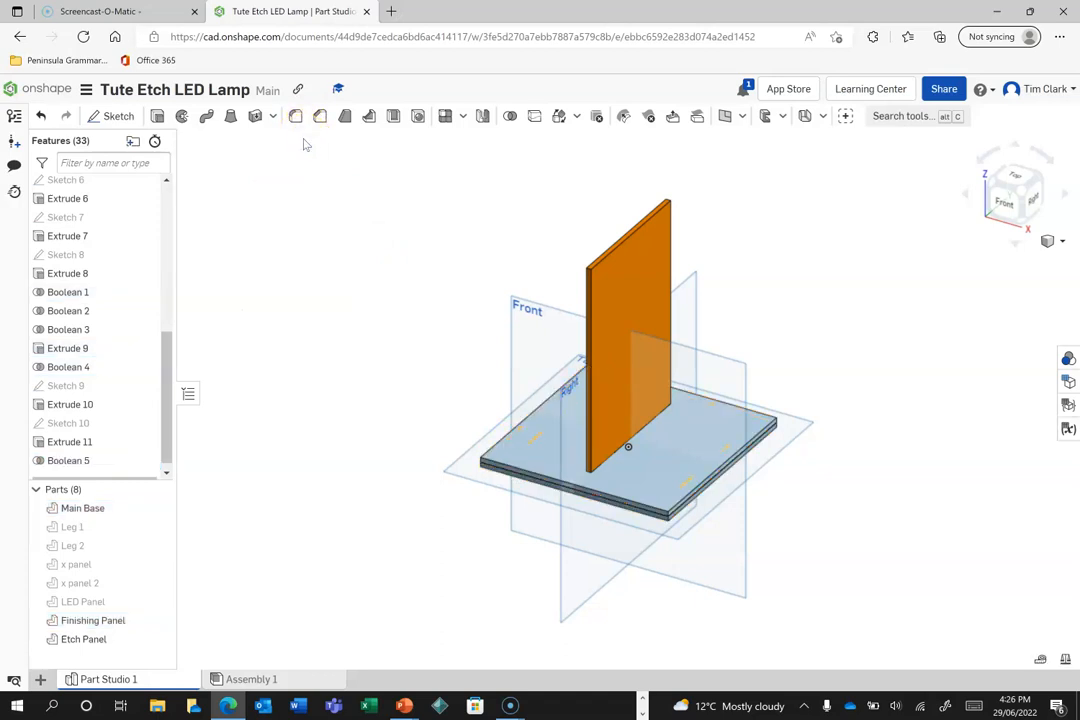
Check the tab slots with the Etch Panel briefly hidden, and show the LED Panel, both x panels and both legs.
{"action": "left_click", "coordinate": [158, 639]}
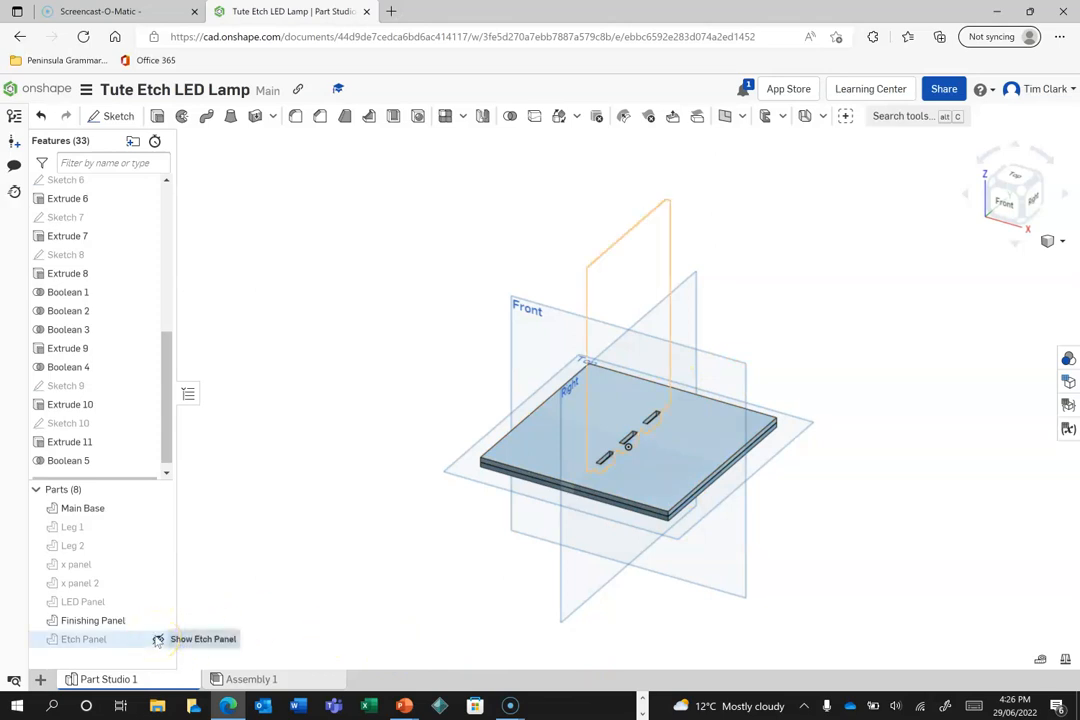
{"action": "left_click", "coordinate": [157, 639]}
{"action": "left_click", "coordinate": [156, 598]}
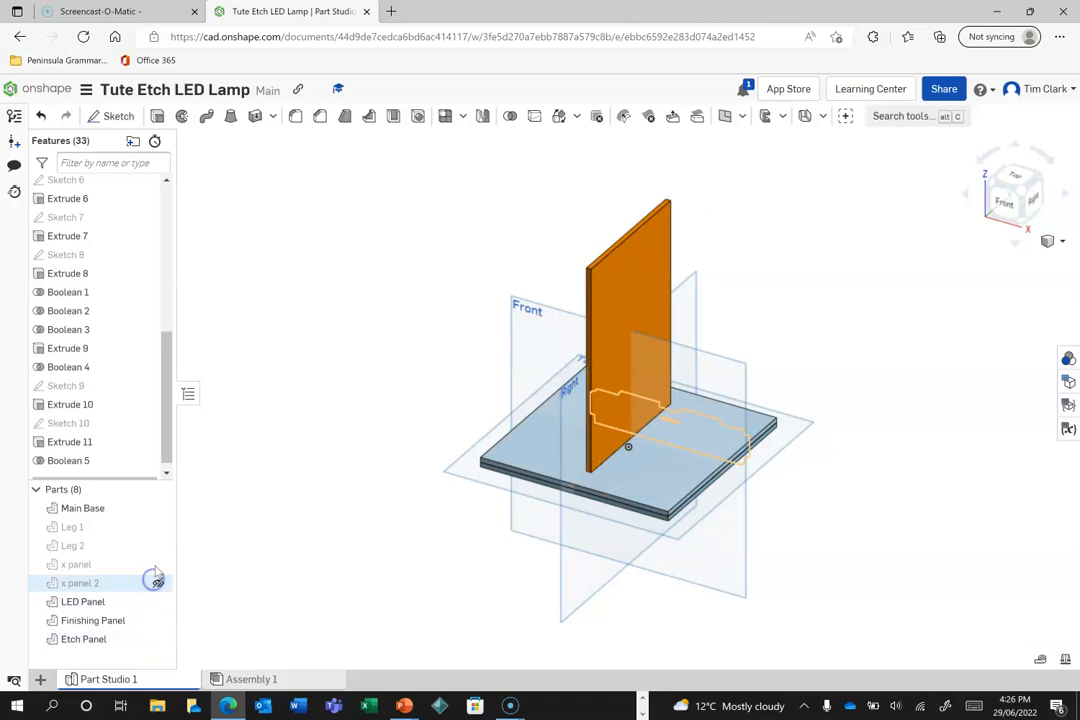
{"action": "left_click", "coordinate": [158, 582]}
{"action": "left_click", "coordinate": [157, 564]}
{"action": "left_click", "coordinate": [157, 545]}
{"action": "left_click", "coordinate": [158, 527]}
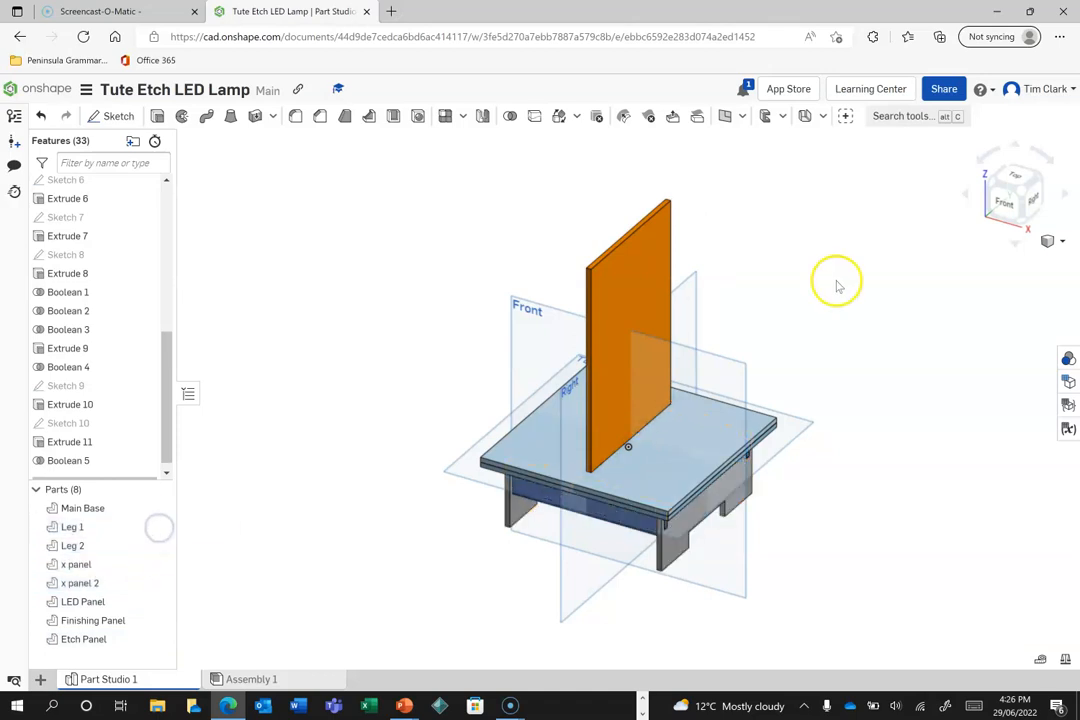
Start a sketch on the LED Panel's underside in the bottom view and hide the LED Panel.
{"action": "left_click", "coordinate": [1025, 228]}
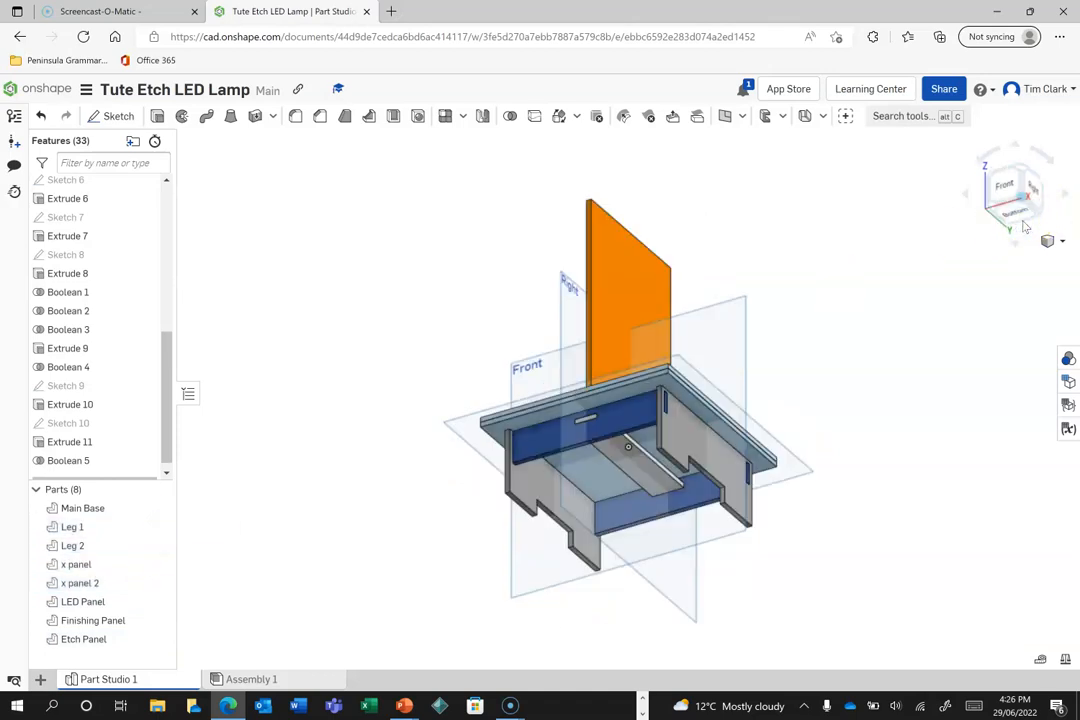
{"action": "left_click", "coordinate": [1016, 212]}
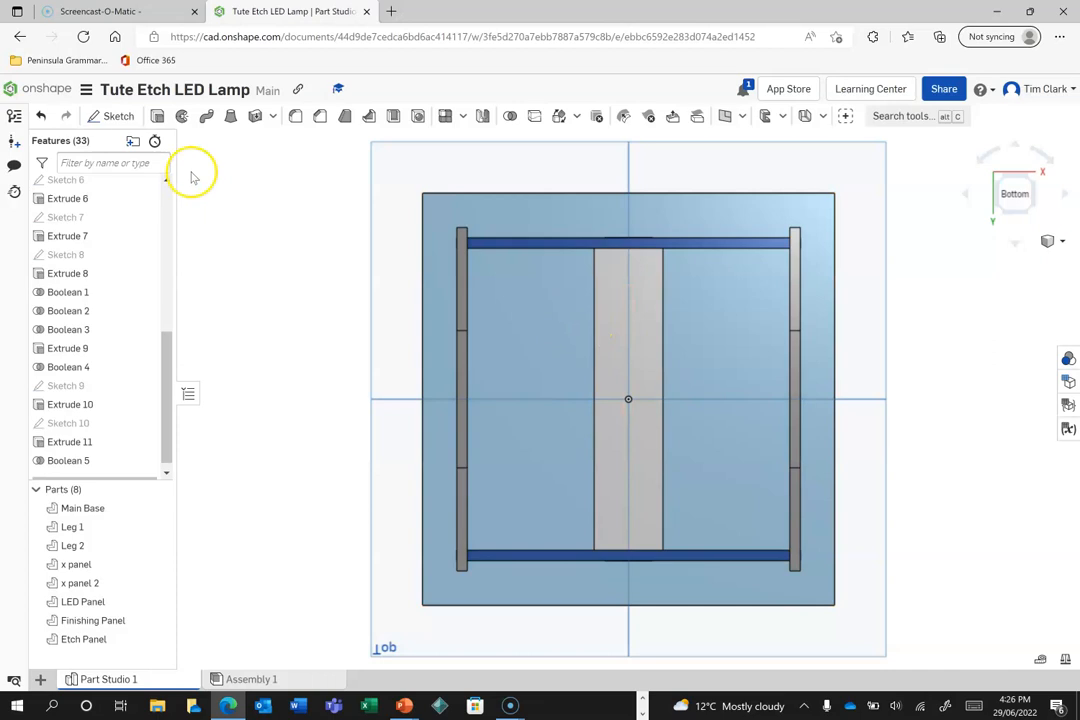
{"action": "left_click", "coordinate": [113, 116]}
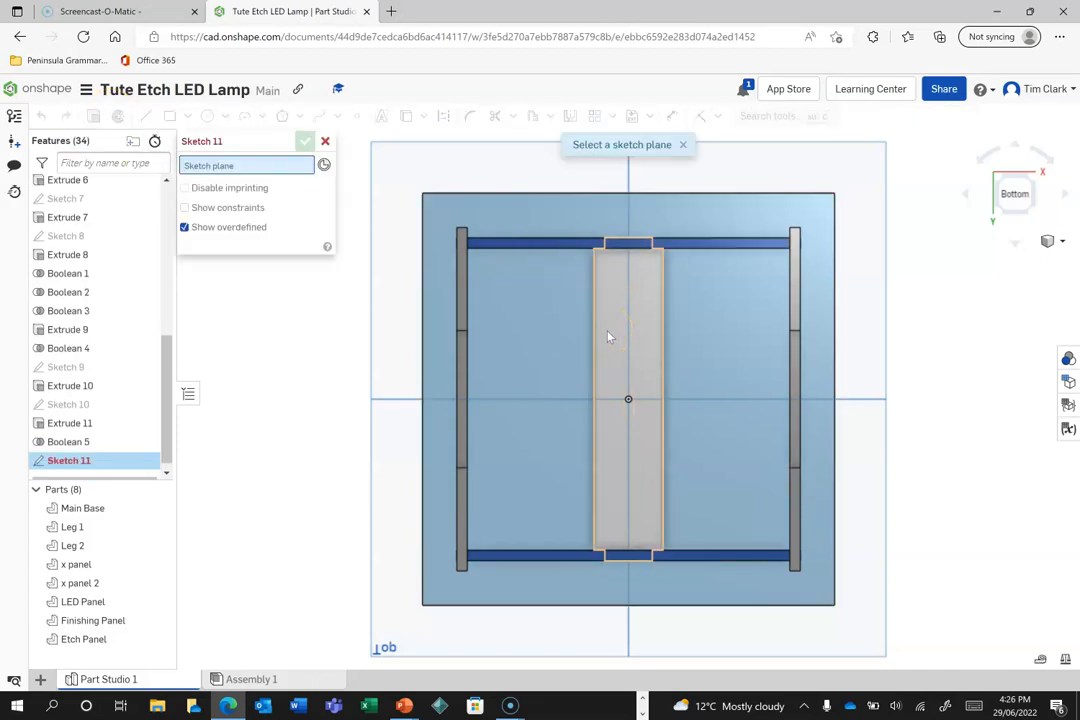
{"action": "left_click", "coordinate": [608, 337]}
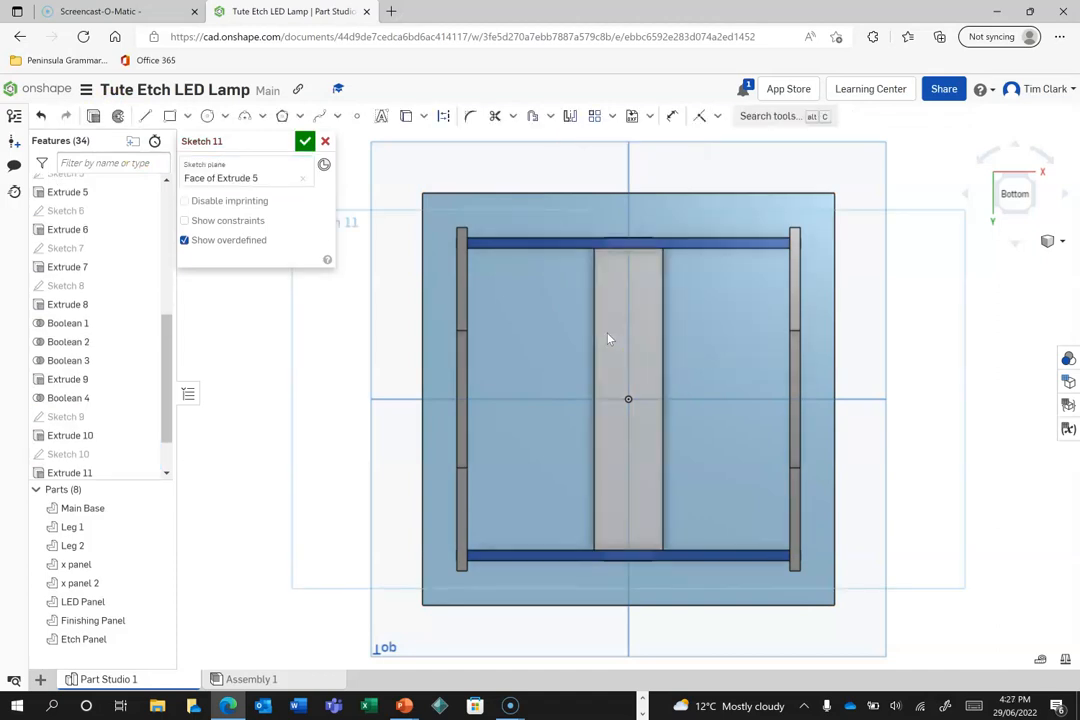
{"action": "left_click", "coordinate": [157, 601]}
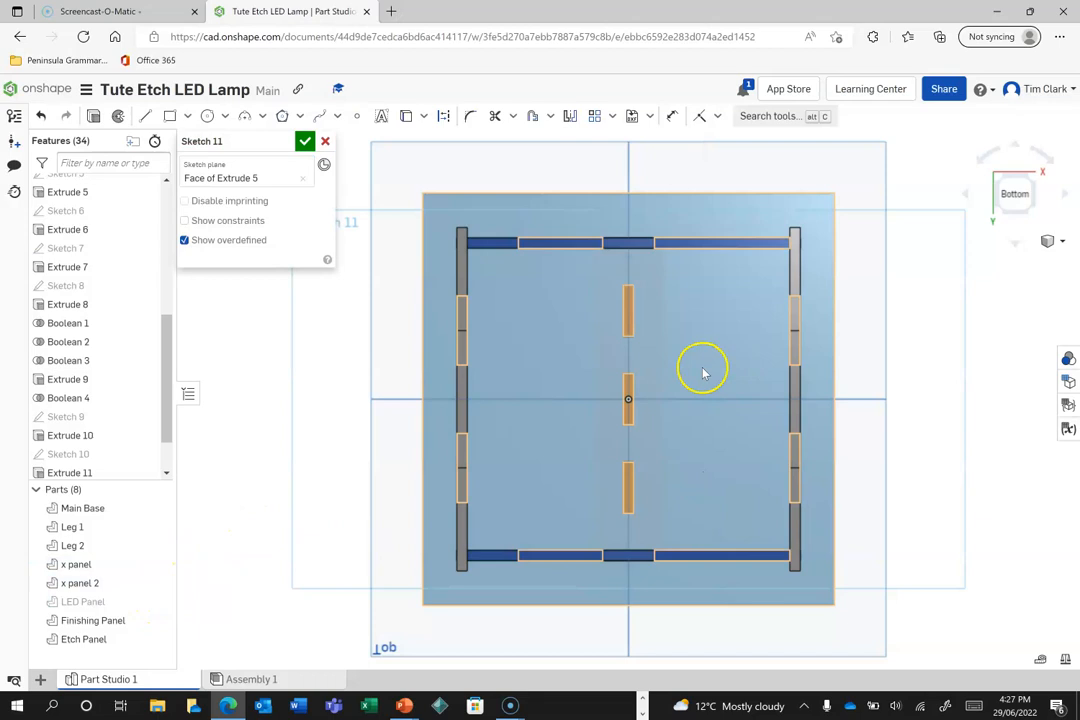
Sketch three circles about 19, 19 and 17 mm in diameter, centred on the three Etch Panel tabs.
{"action": "scroll", "coordinate": [685, 325], "scroll_direction": "up", "scroll_amount": 5}
{"action": "left_click", "coordinate": [207, 116]}
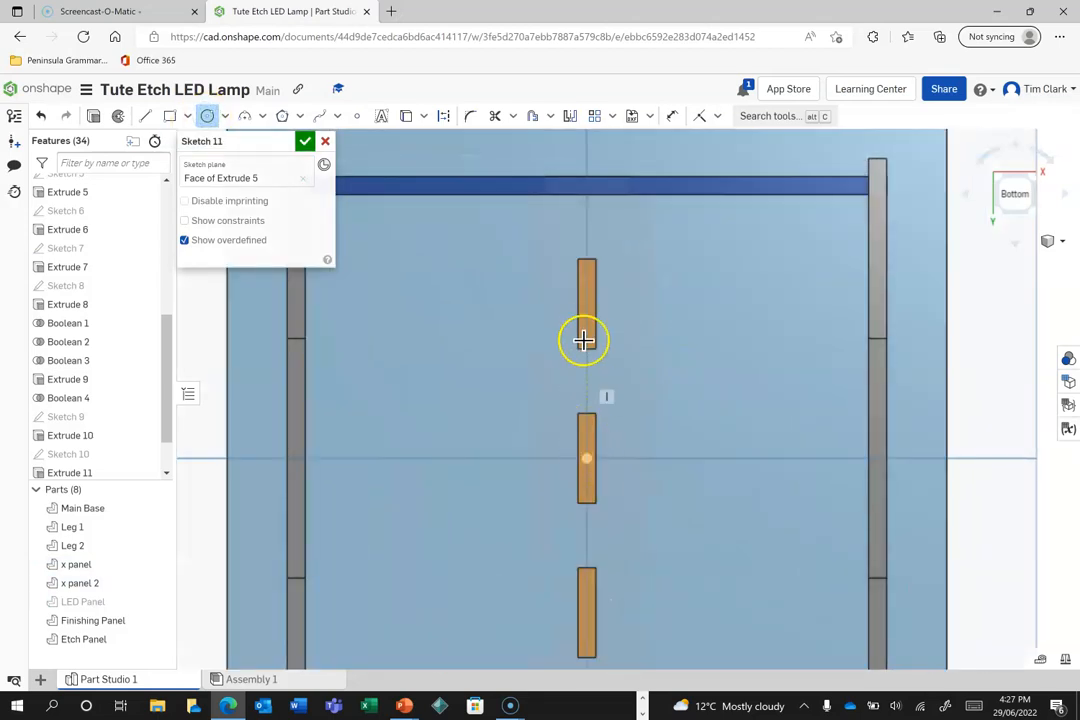
{"action": "left_click", "coordinate": [587, 304]}
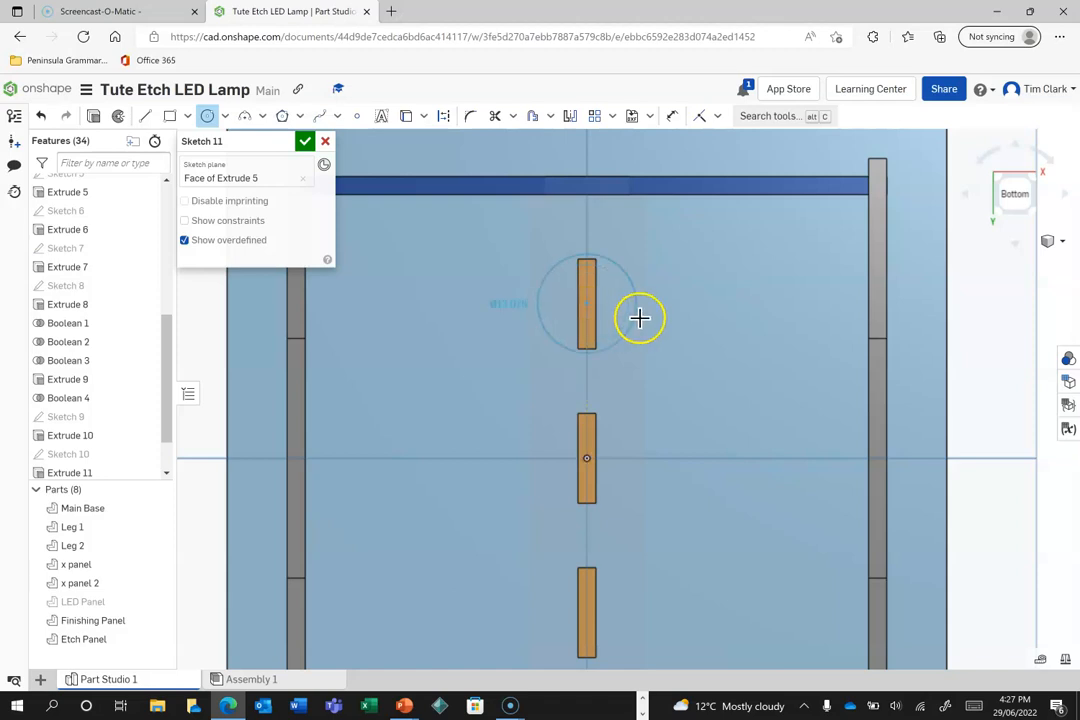
{"action": "left_click", "coordinate": [642, 318]}
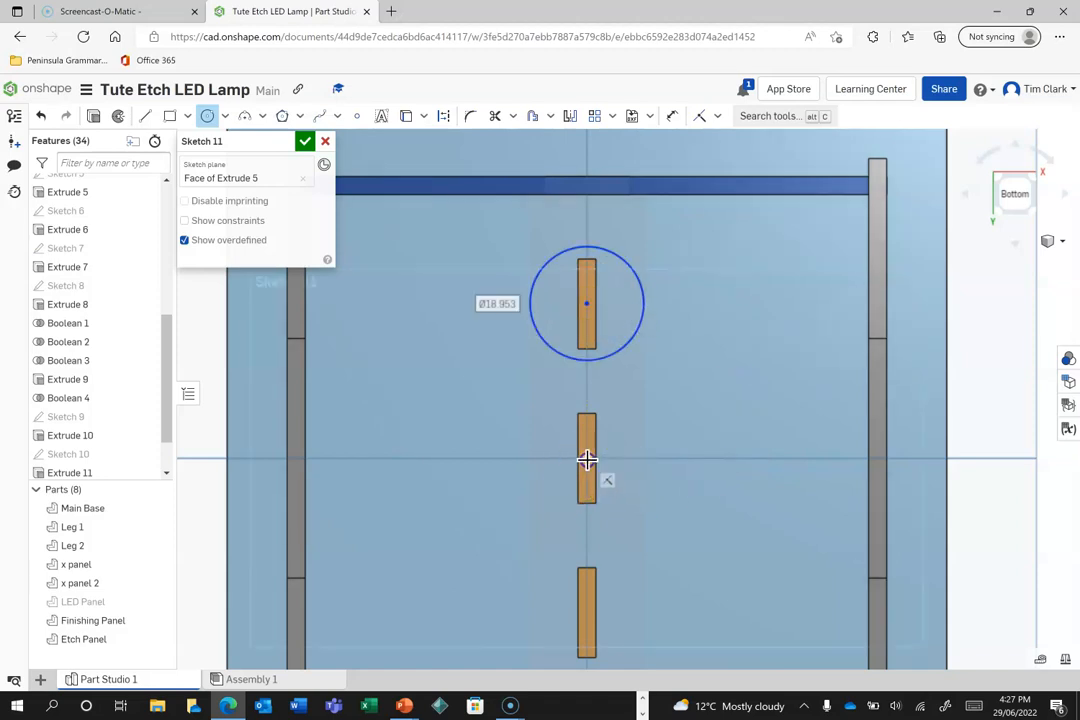
{"action": "left_click", "coordinate": [636, 487]}
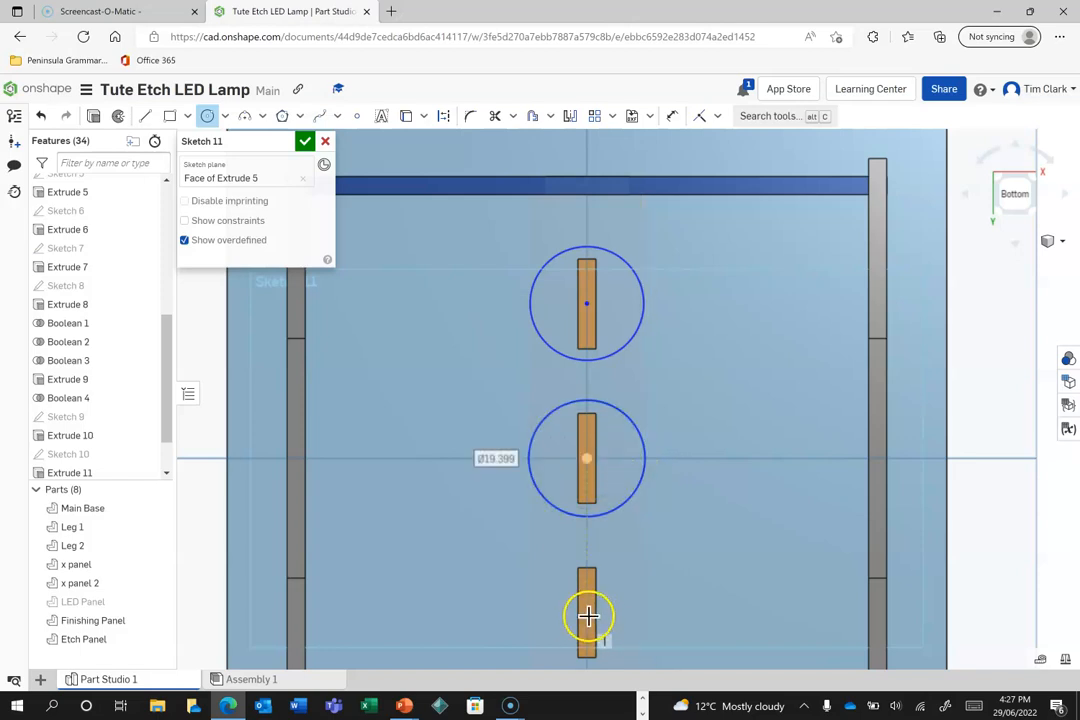
{"action": "left_click", "coordinate": [587, 615]}
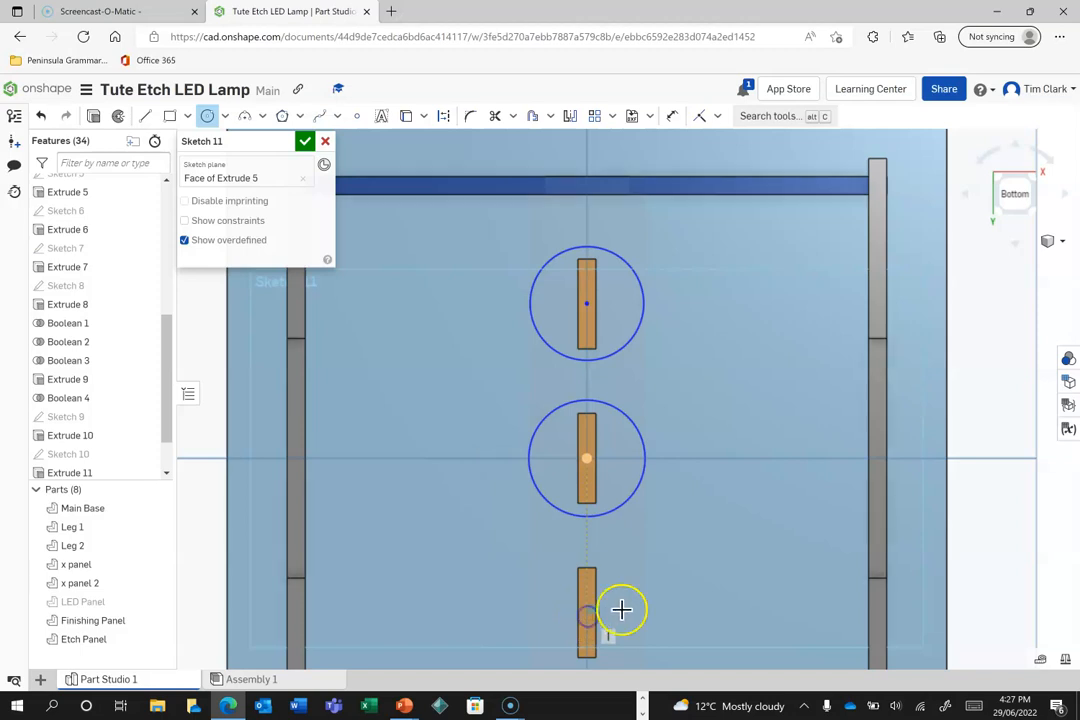
{"action": "left_click", "coordinate": [639, 607]}
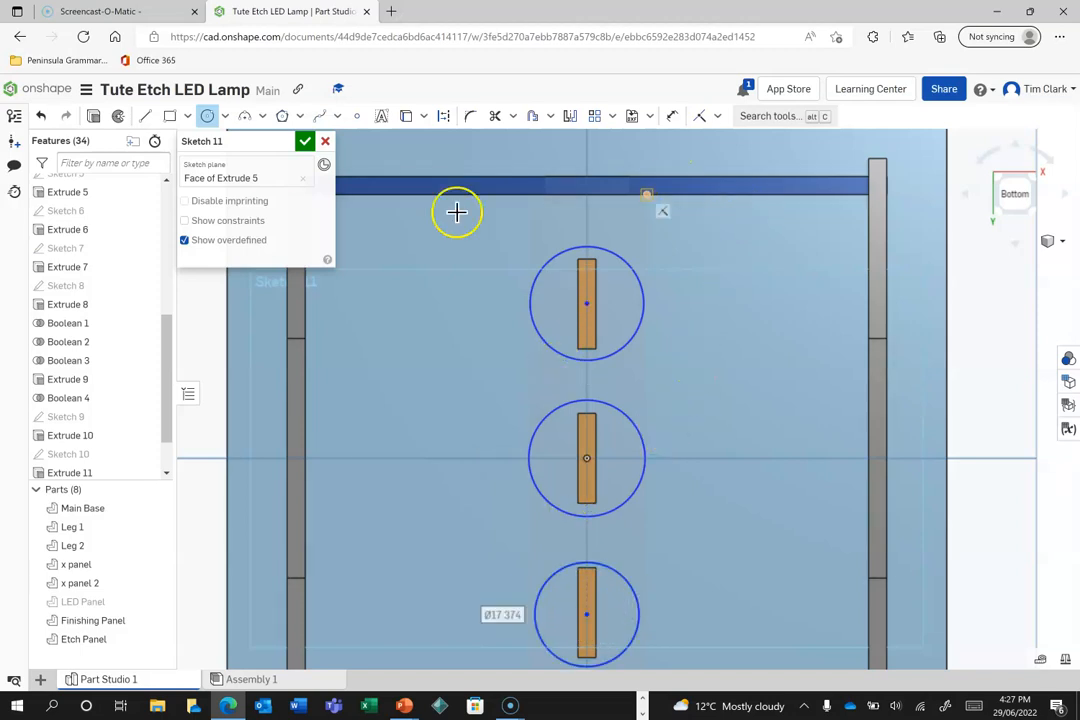
Project the two long edges of the uppermost Etch Panel tab into the sketch as construction lines.
{"action": "left_click", "coordinate": [145, 115]}
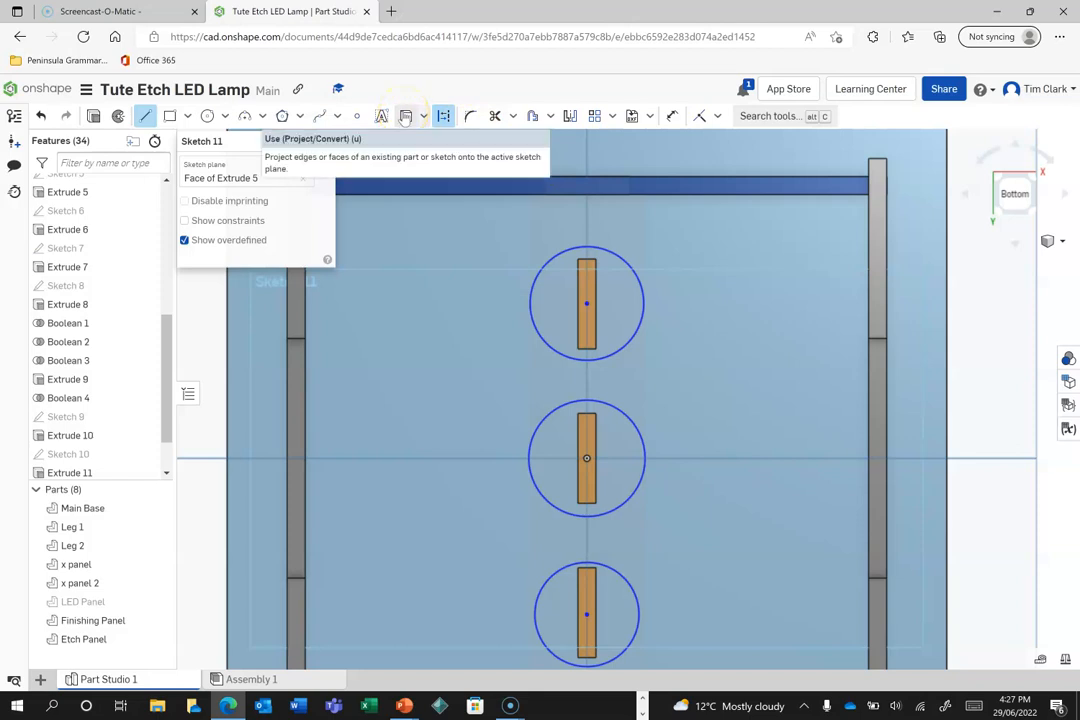
{"action": "left_click", "coordinate": [404, 116]}
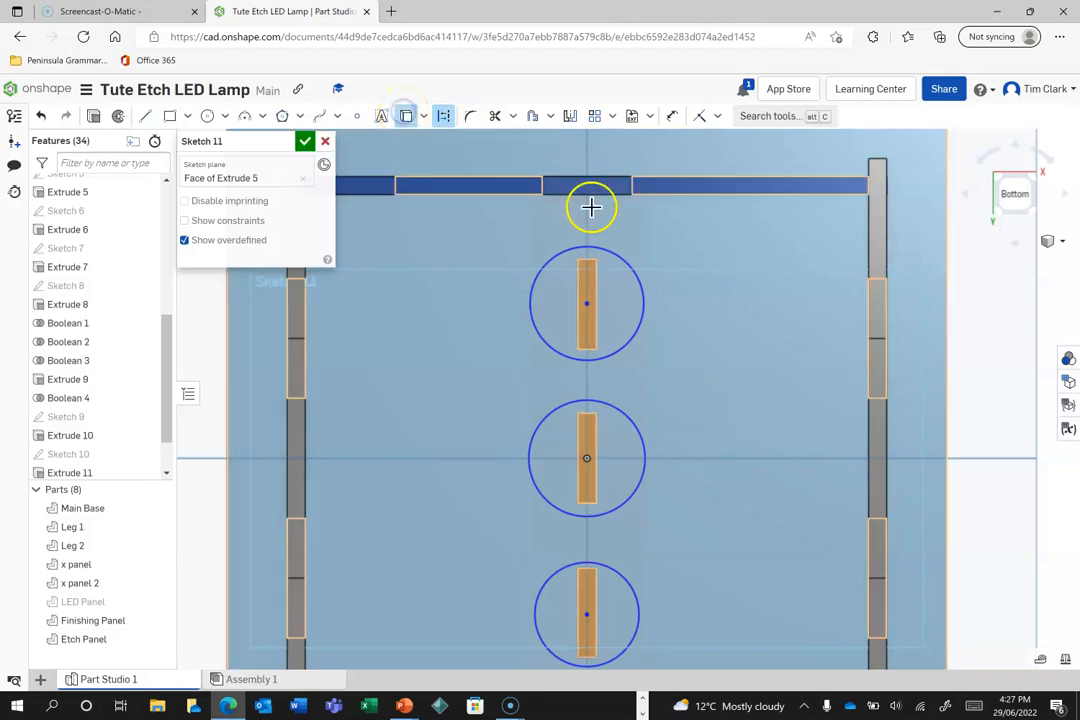
{"action": "left_click", "coordinate": [594, 284]}
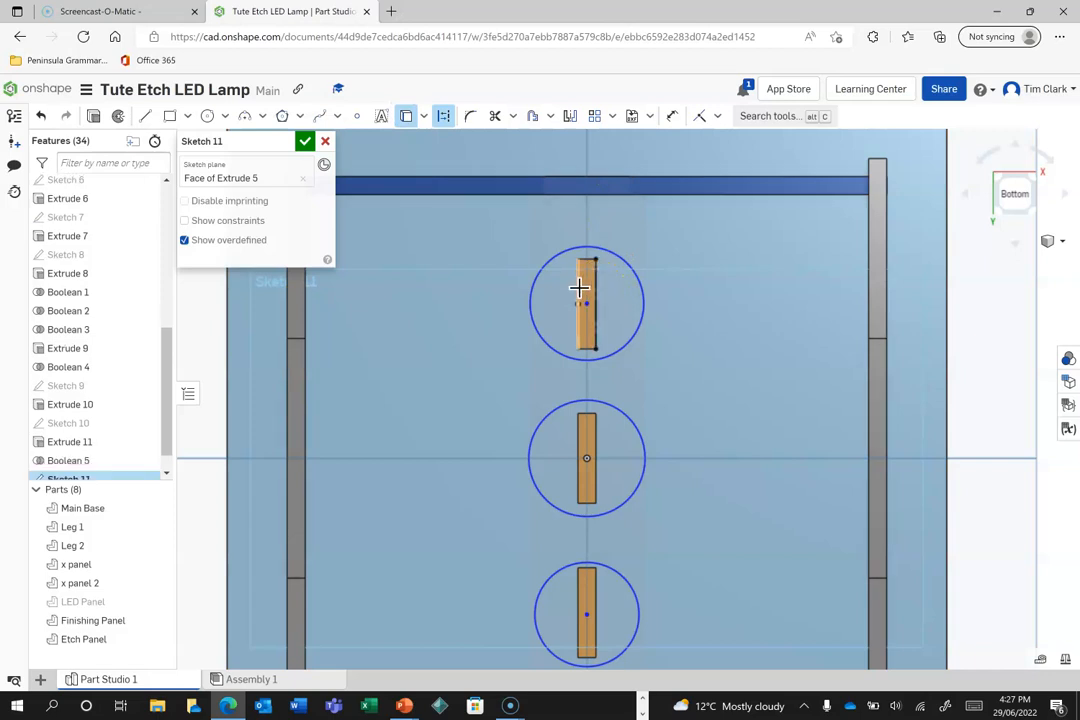
{"action": "left_click", "coordinate": [579, 289]}
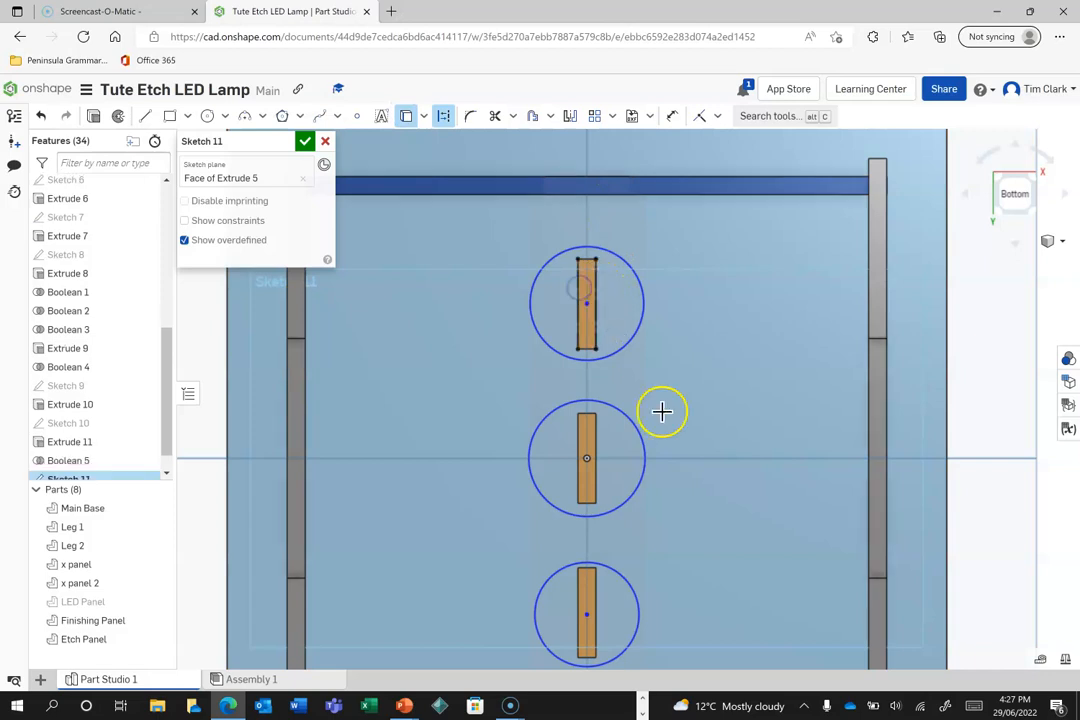
Project the two long edges of the lowermost Etch Panel tab into the sketch as construction lines.
{"action": "right_click", "coordinate": [590, 592]}
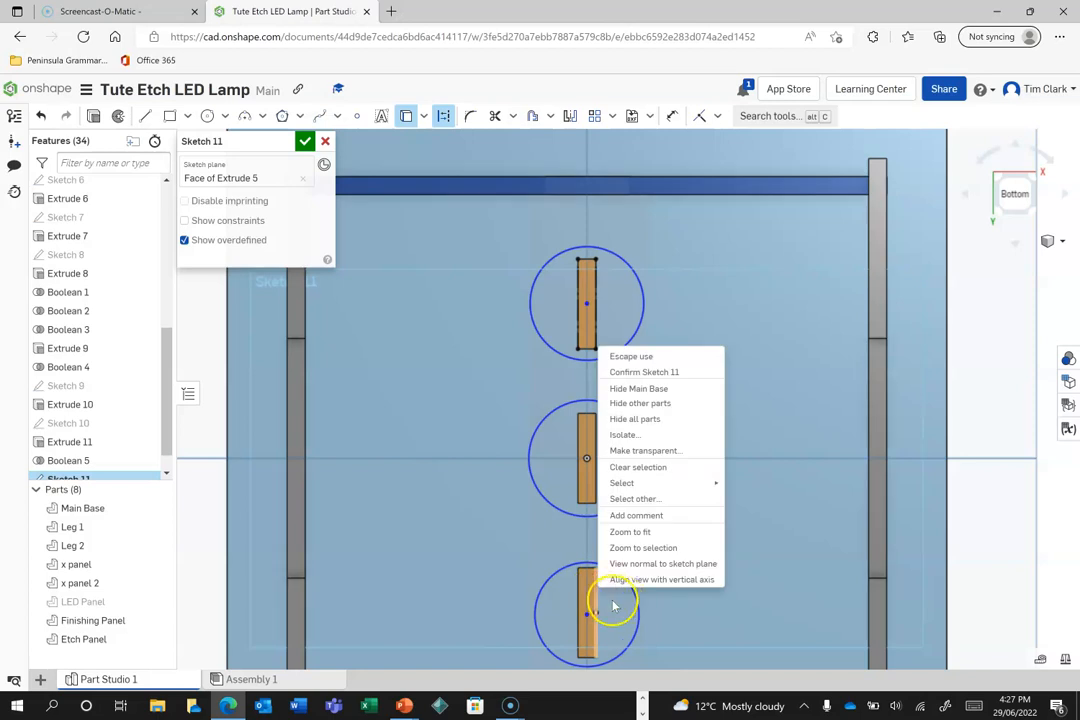
{"action": "right_click", "coordinate": [607, 602]}
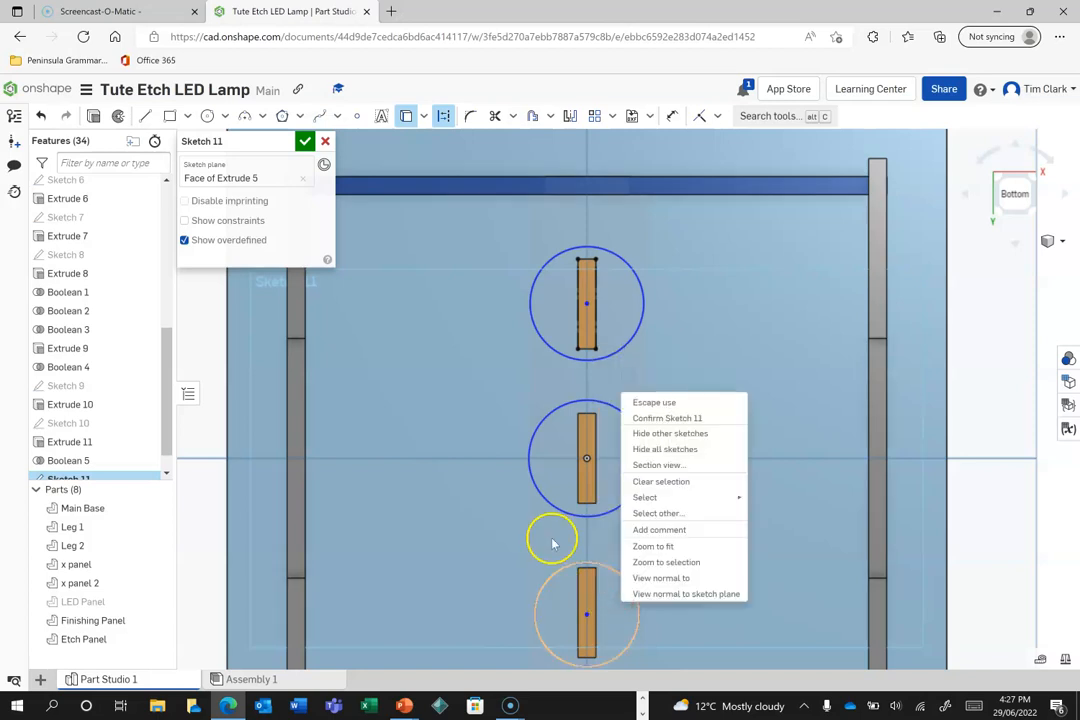
{"action": "left_click", "coordinate": [504, 357]}
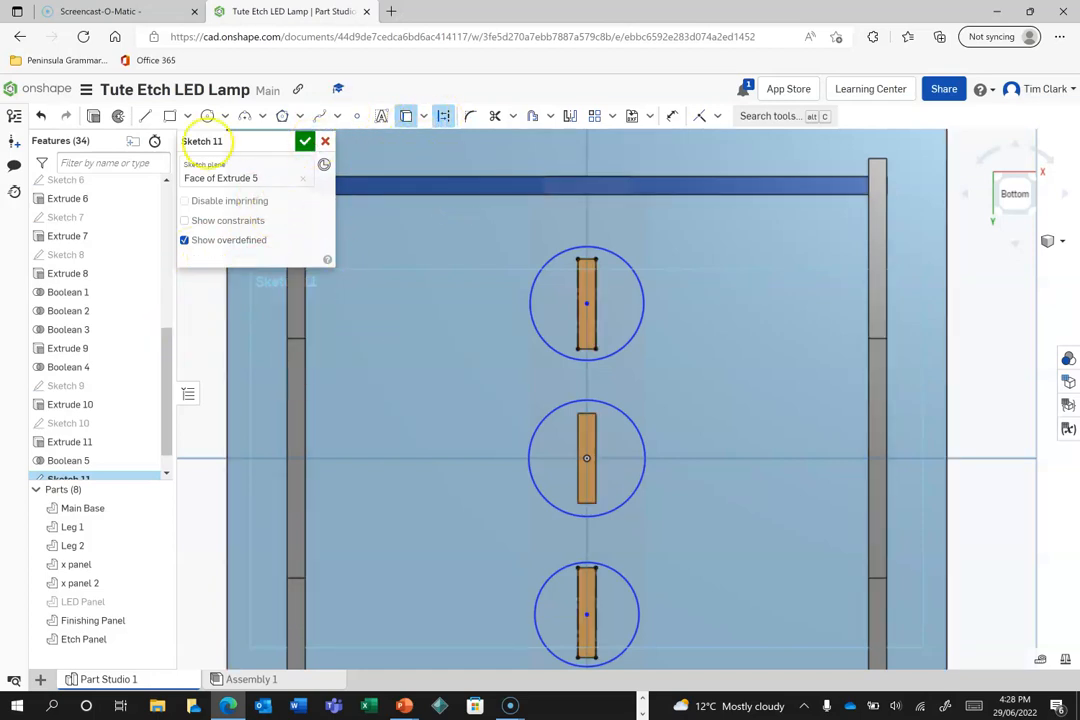
Draw construction lines about 3 mm long across the uppermost and lowermost tabs, joining the midpoints of their projected long edges.
{"action": "left_click", "coordinate": [596, 306]}
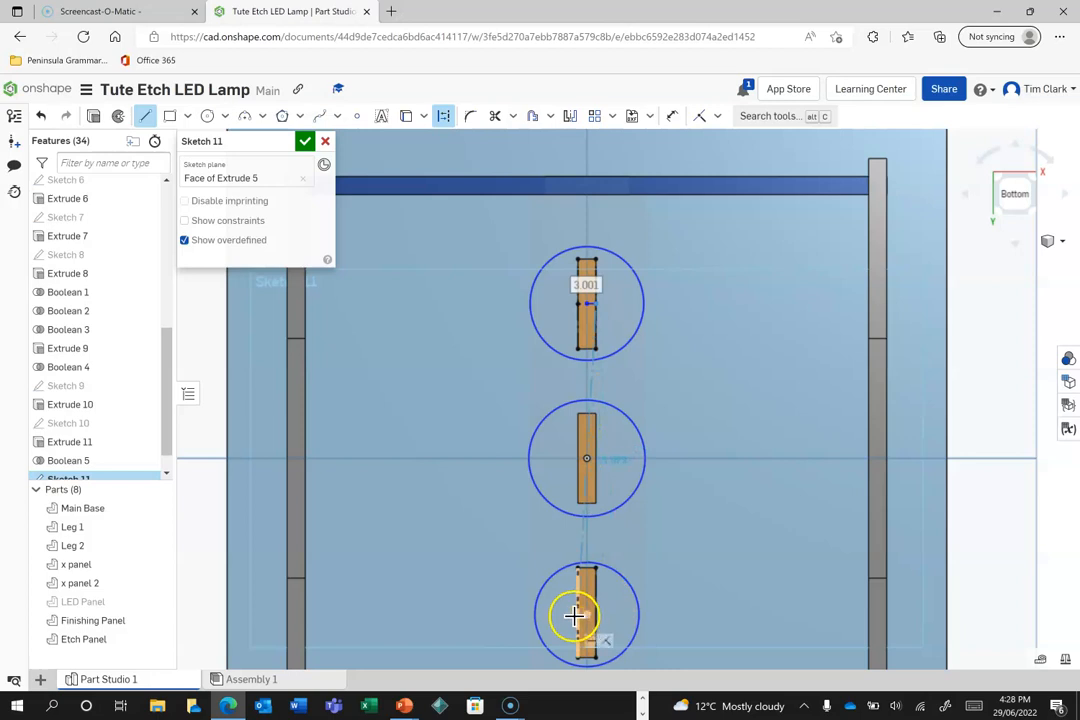
{"action": "left_click", "coordinate": [578, 614]}
{"action": "left_click", "coordinate": [596, 614]}
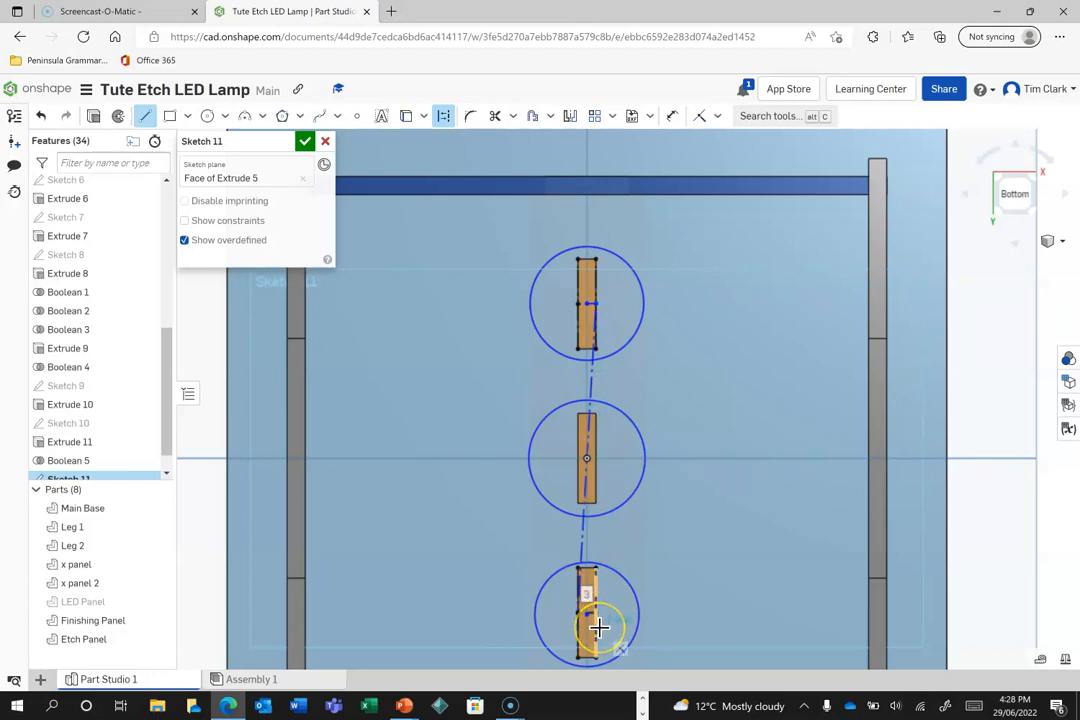
Apply Midpoint constraints that centre the lowermost and uppermost circles on the construction lines crossing their tabs.
{"action": "scroll", "coordinate": [597, 627], "scroll_direction": "up", "scroll_amount": 5}
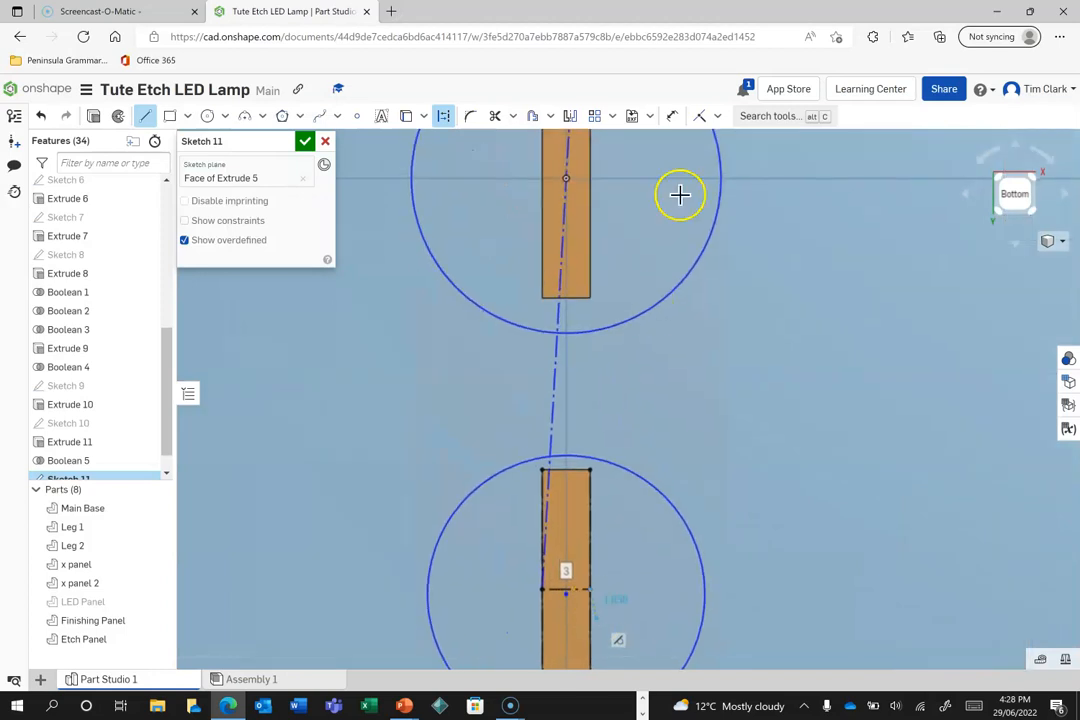
{"action": "left_click", "coordinate": [699, 116]}
{"action": "left_click", "coordinate": [717, 116]}
{"action": "left_click", "coordinate": [722, 333]}
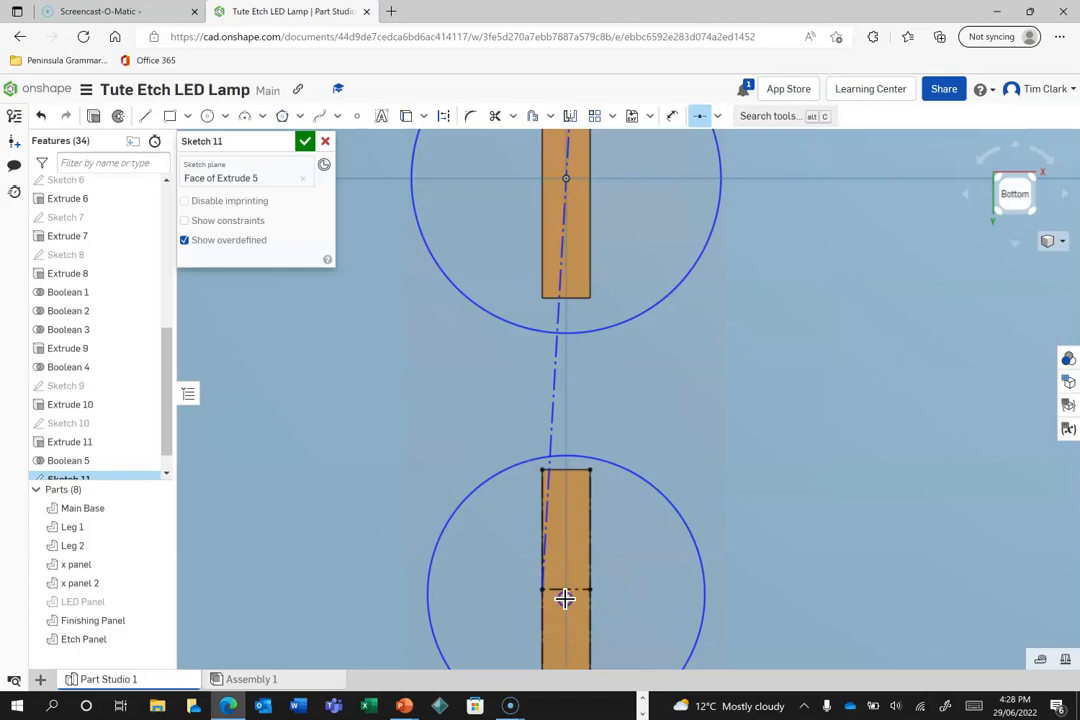
{"action": "left_click", "coordinate": [577, 589]}
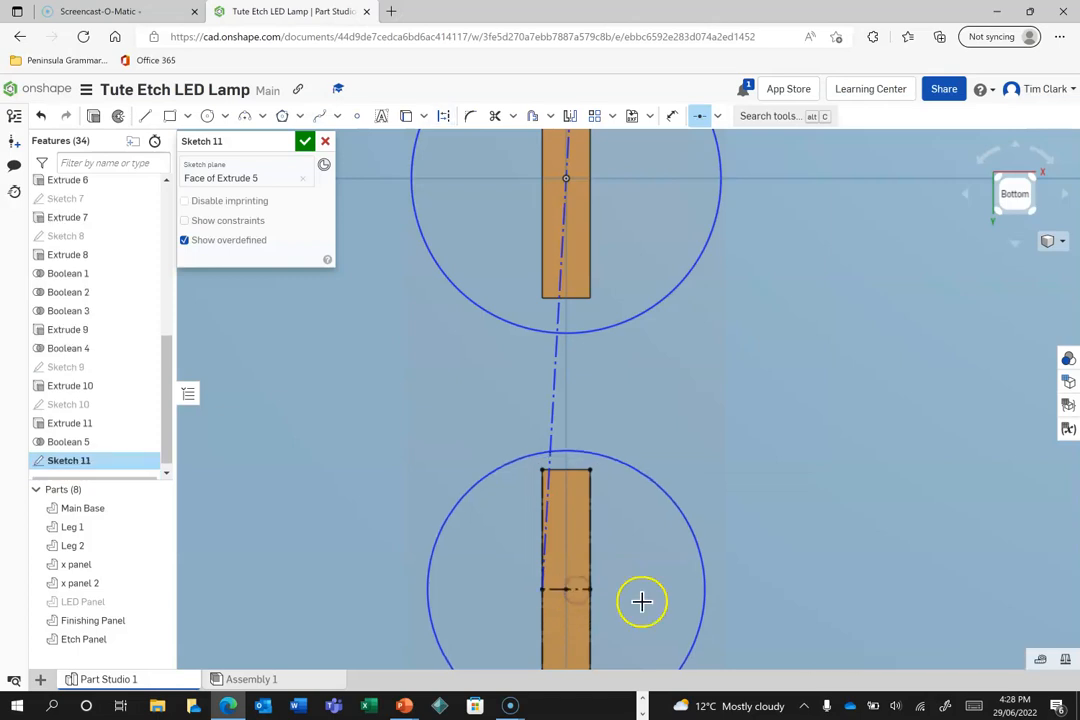
{"action": "scroll", "coordinate": [640, 600], "scroll_direction": "up", "scroll_amount": 5}
{"action": "scroll", "coordinate": [627, 370], "scroll_direction": "down", "scroll_amount": 5}
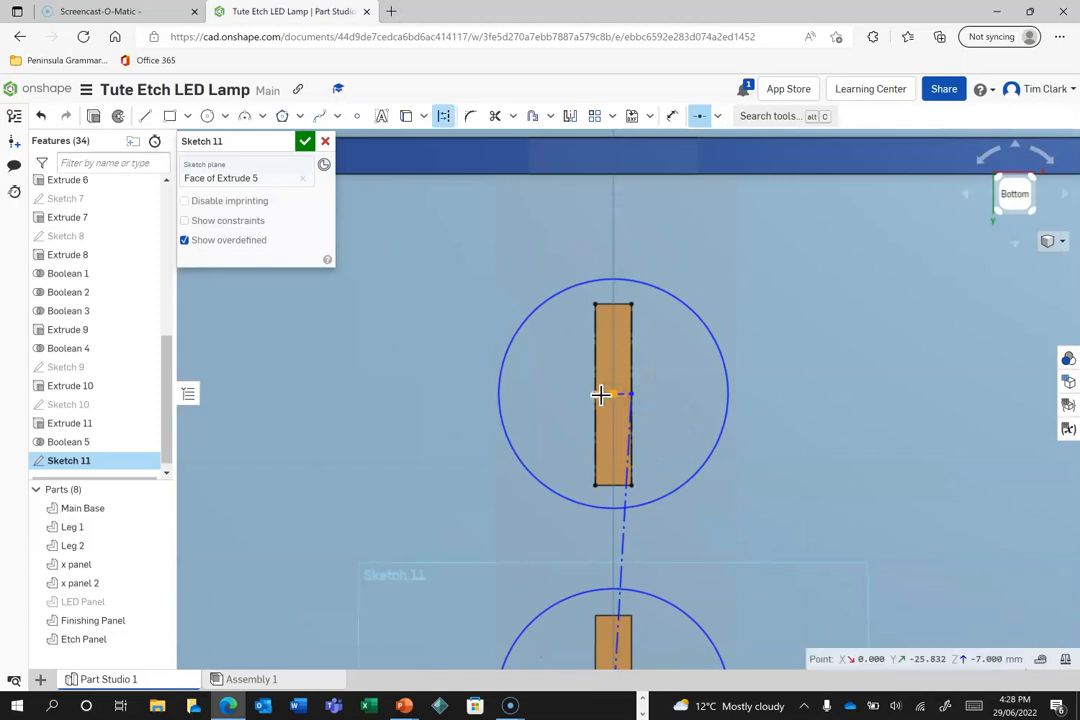
{"action": "scroll", "coordinate": [788, 412], "scroll_direction": "up", "scroll_amount": 3}
{"action": "scroll", "coordinate": [790, 411], "scroll_direction": "down", "scroll_amount": 5}
{"action": "scroll", "coordinate": [796, 420], "scroll_direction": "down", "scroll_amount": 5}
{"action": "scroll", "coordinate": [798, 424], "scroll_direction": "up", "scroll_amount": 3}
Apply Equal constraints so that all three LED circles share the same diameter.
{"action": "left_click", "coordinate": [717, 118]}
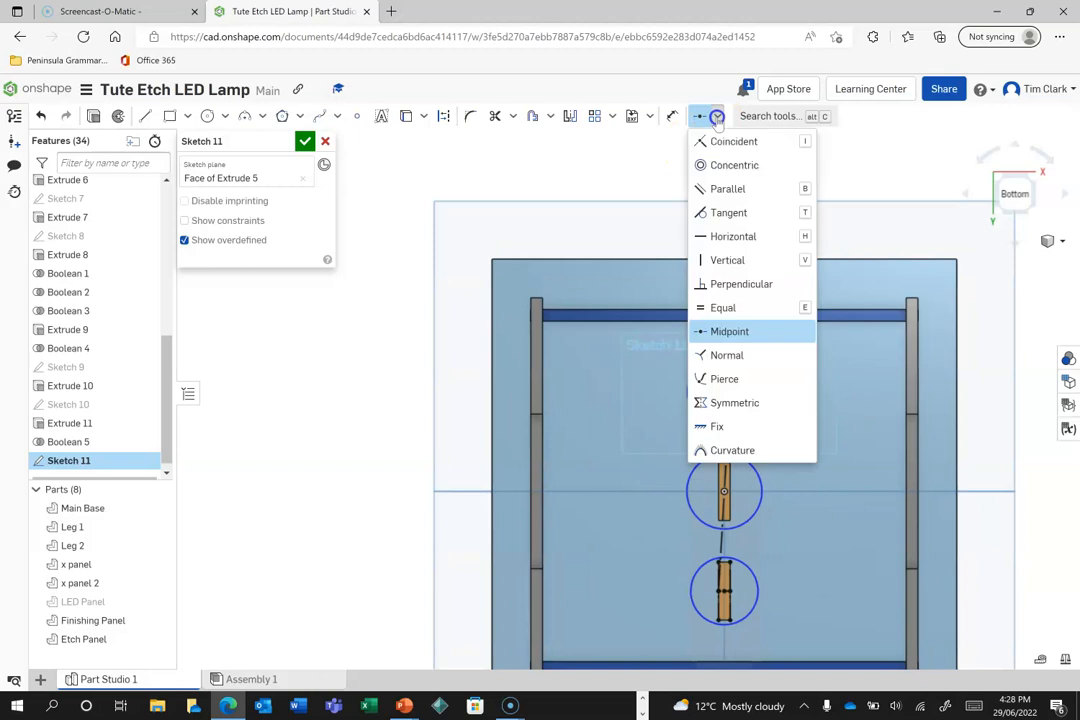
{"action": "left_click", "coordinate": [726, 305]}
{"action": "left_click", "coordinate": [762, 376]}
{"action": "left_click", "coordinate": [762, 462]}
{"action": "left_click", "coordinate": [822, 472]}
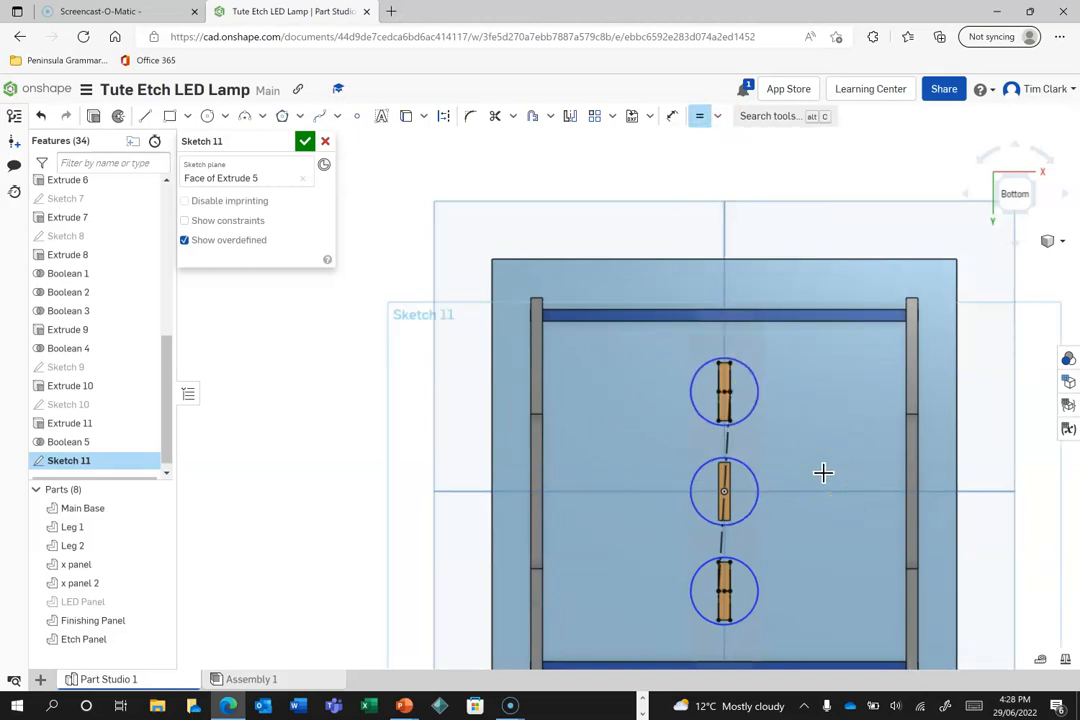
Dimension the uppermost LED circle to a diameter of 4.95 mm and finish the sketch.
{"action": "left_click", "coordinate": [672, 118]}
{"action": "left_click", "coordinate": [740, 360]}
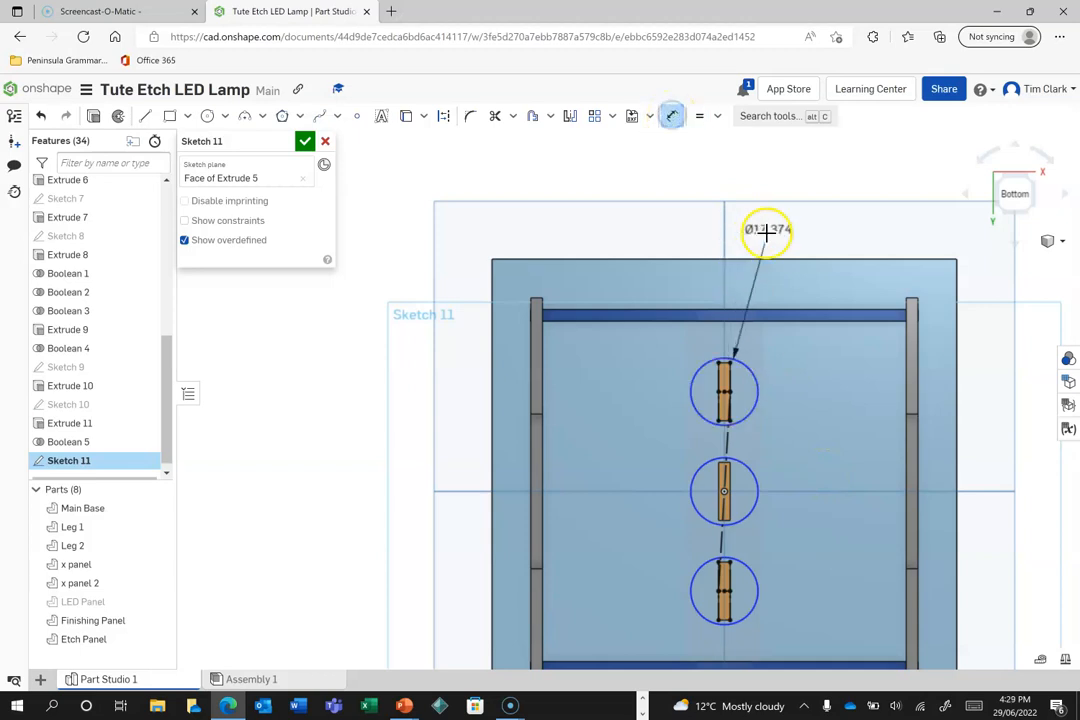
{"action": "left_click", "coordinate": [776, 222]}
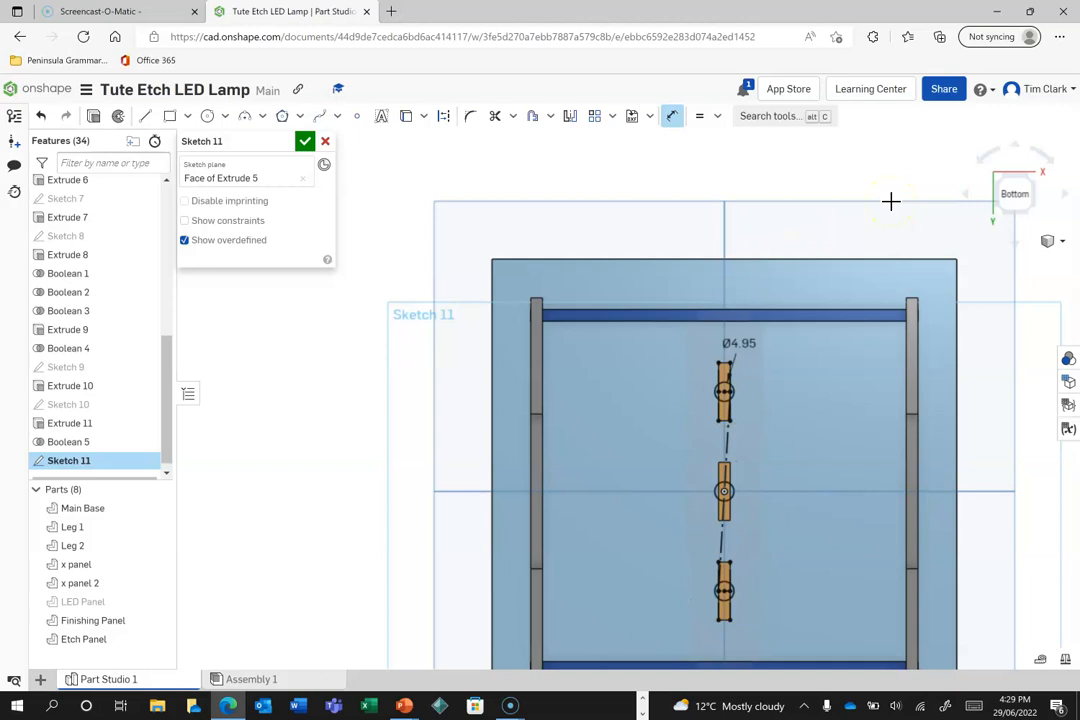
{"action": "left_click", "coordinate": [305, 141]}
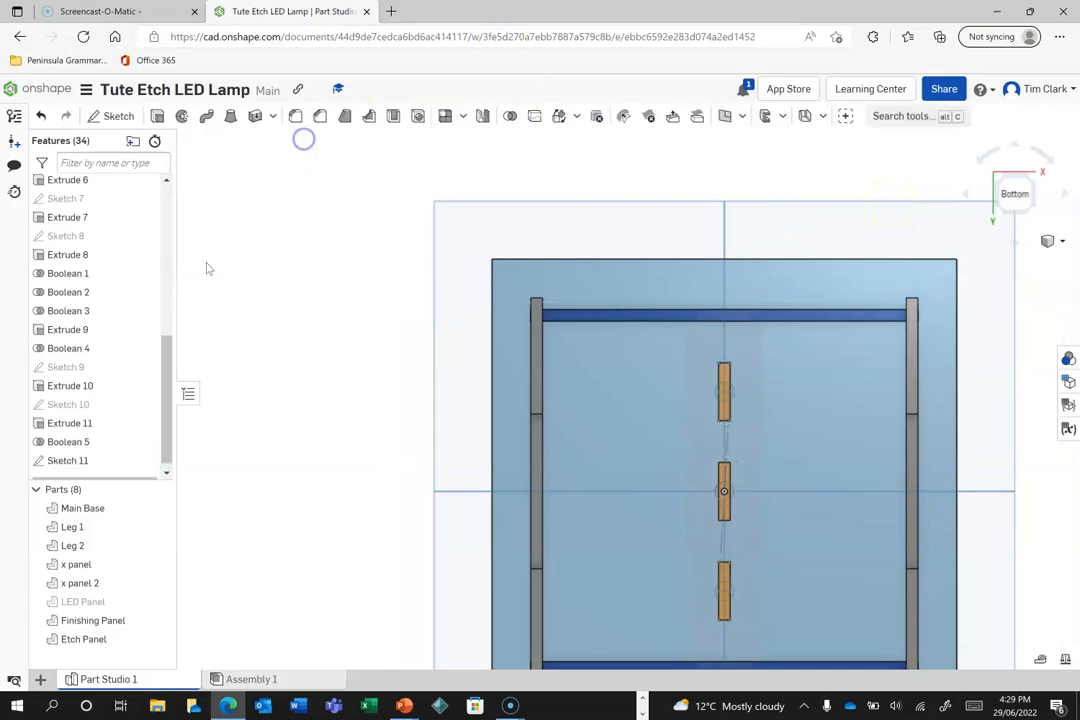
Start an extrusion using the three LED circles as its profiles.
{"action": "left_click", "coordinate": [155, 116]}
{"action": "left_click", "coordinate": [723, 388]}
{"action": "left_click", "coordinate": [747, 417]}
{"action": "scroll", "coordinate": [747, 417], "scroll_direction": "up", "scroll_amount": 5}
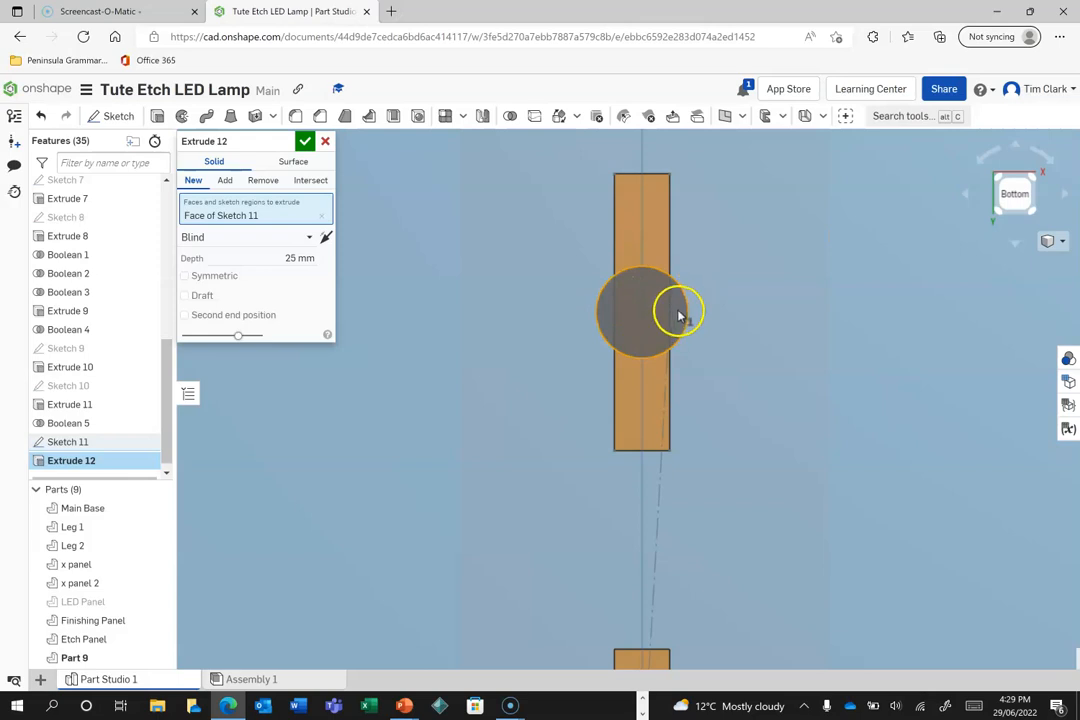
{"action": "scroll", "coordinate": [718, 602], "scroll_direction": "down", "scroll_amount": 10}
{"action": "scroll", "coordinate": [714, 450], "scroll_direction": "up", "scroll_amount": 3}
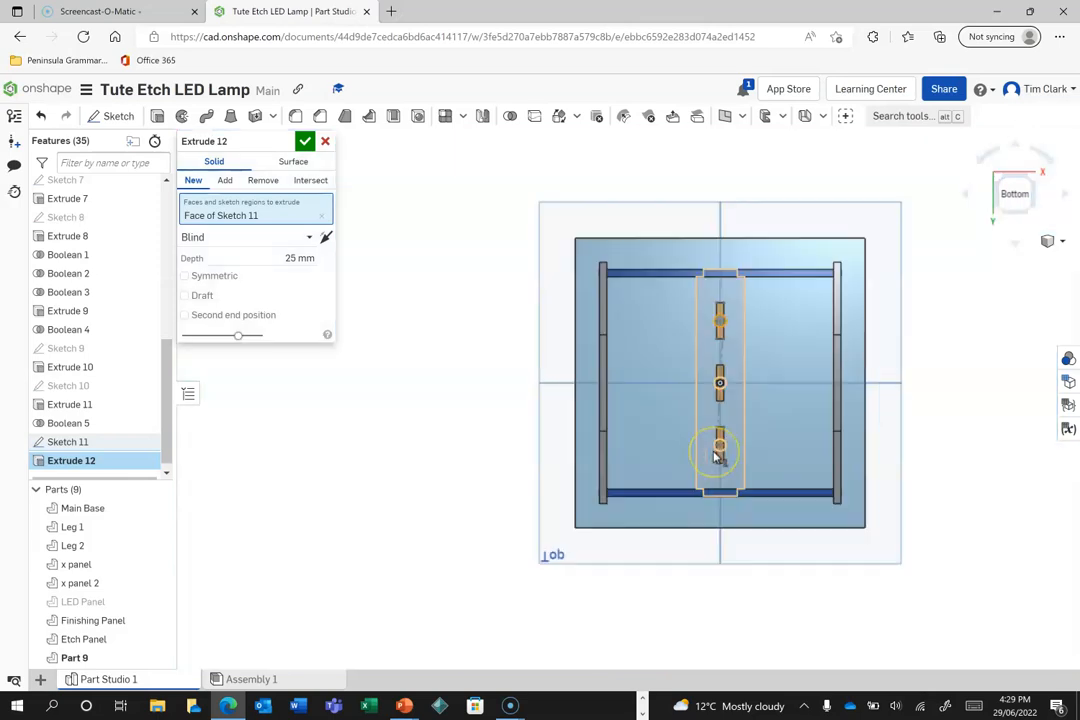
{"action": "scroll", "coordinate": [716, 456], "scroll_direction": "up", "scroll_amount": 5}
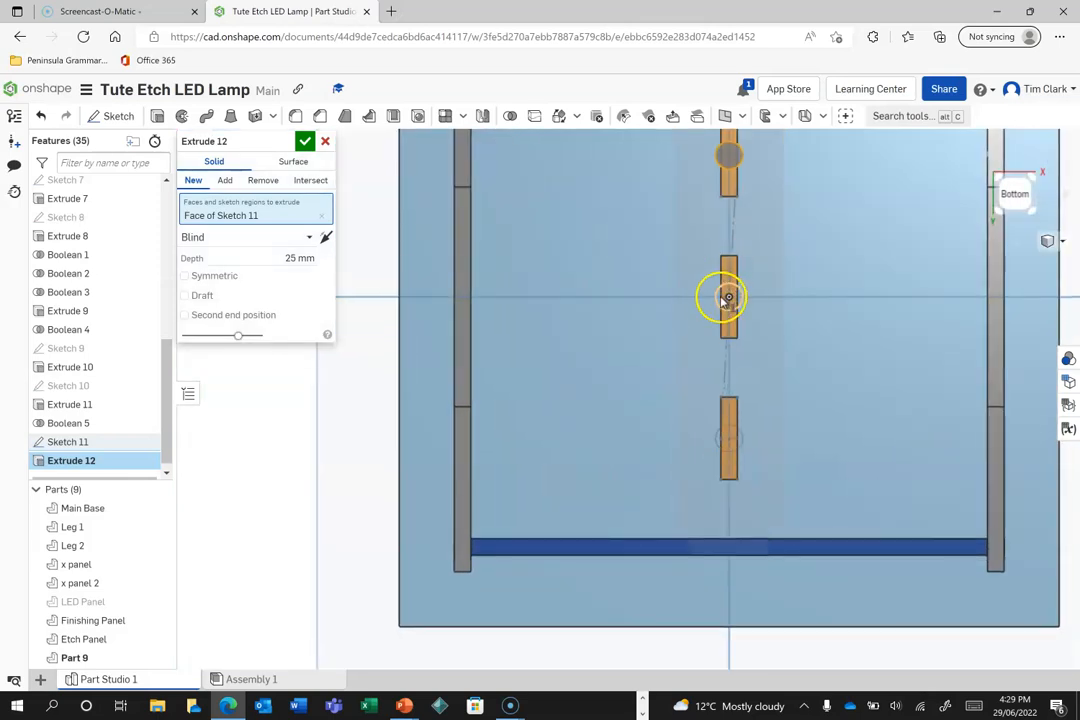
{"action": "left_click", "coordinate": [728, 298]}
{"action": "left_click", "coordinate": [728, 437]}
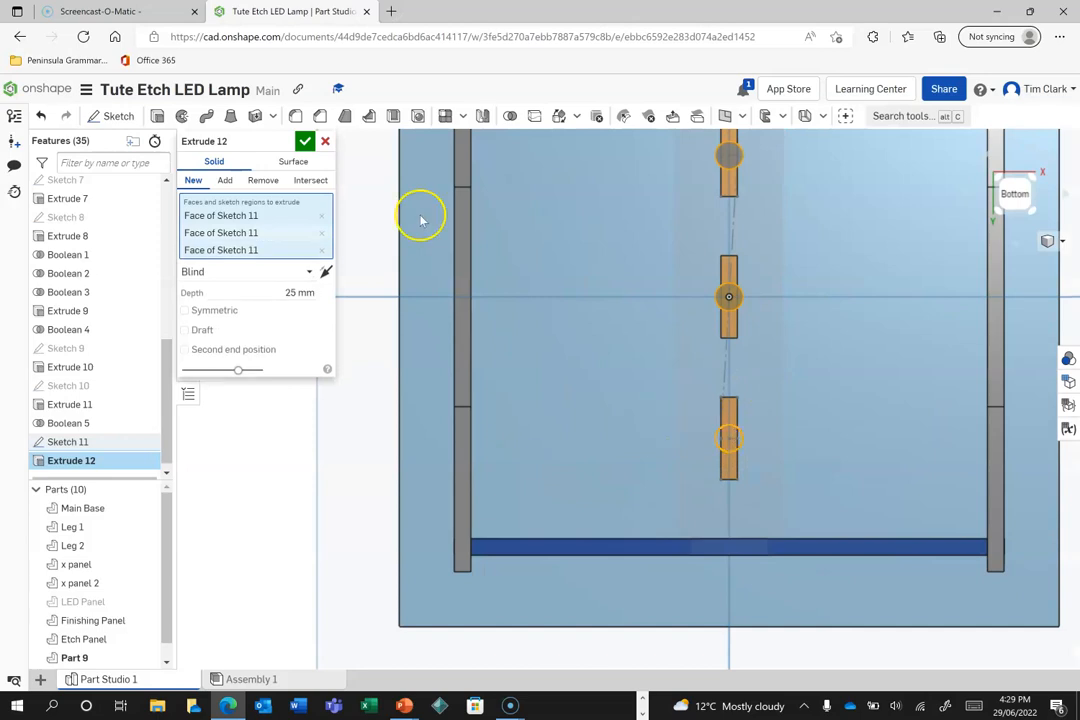
Make the extrusion a 25 mm blind removal, show the LED Panel and cut the three holes through that part only.
{"action": "left_click", "coordinate": [262, 180]}
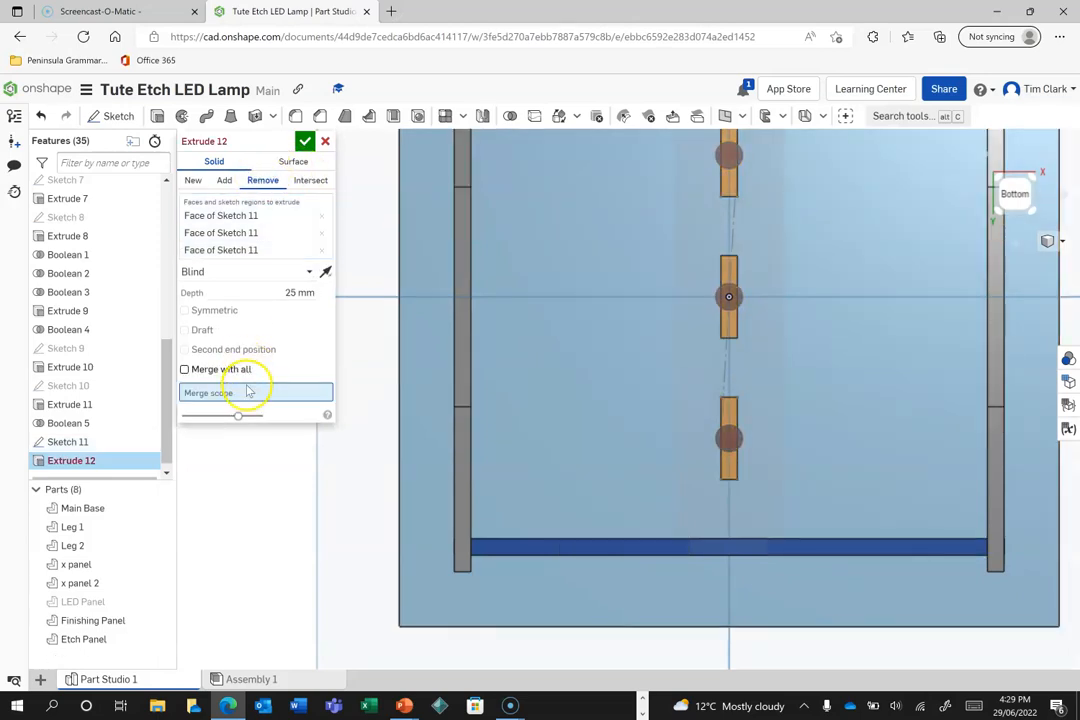
{"action": "left_click", "coordinate": [155, 601]}
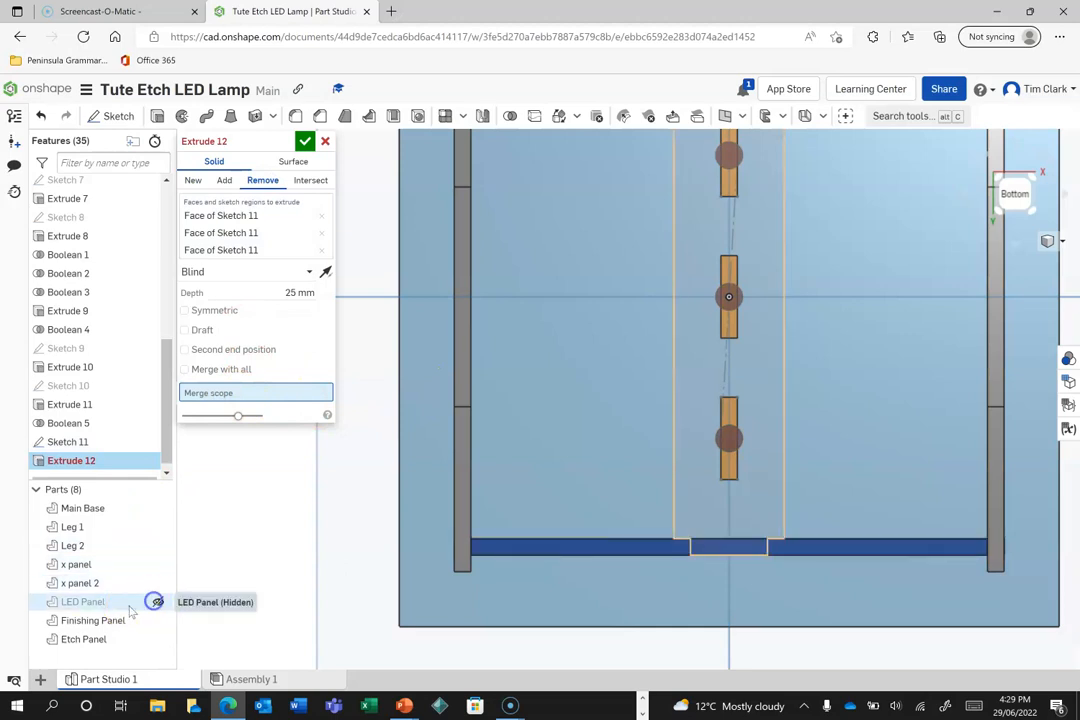
{"action": "left_click", "coordinate": [687, 399]}
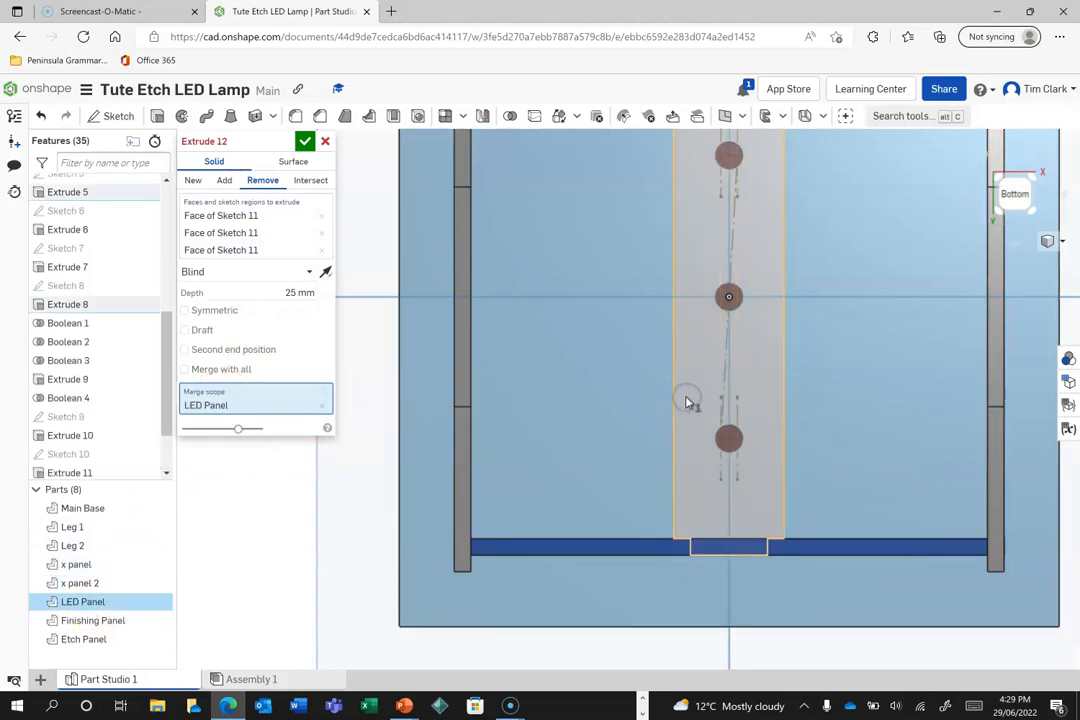
{"action": "left_click", "coordinate": [305, 142]}
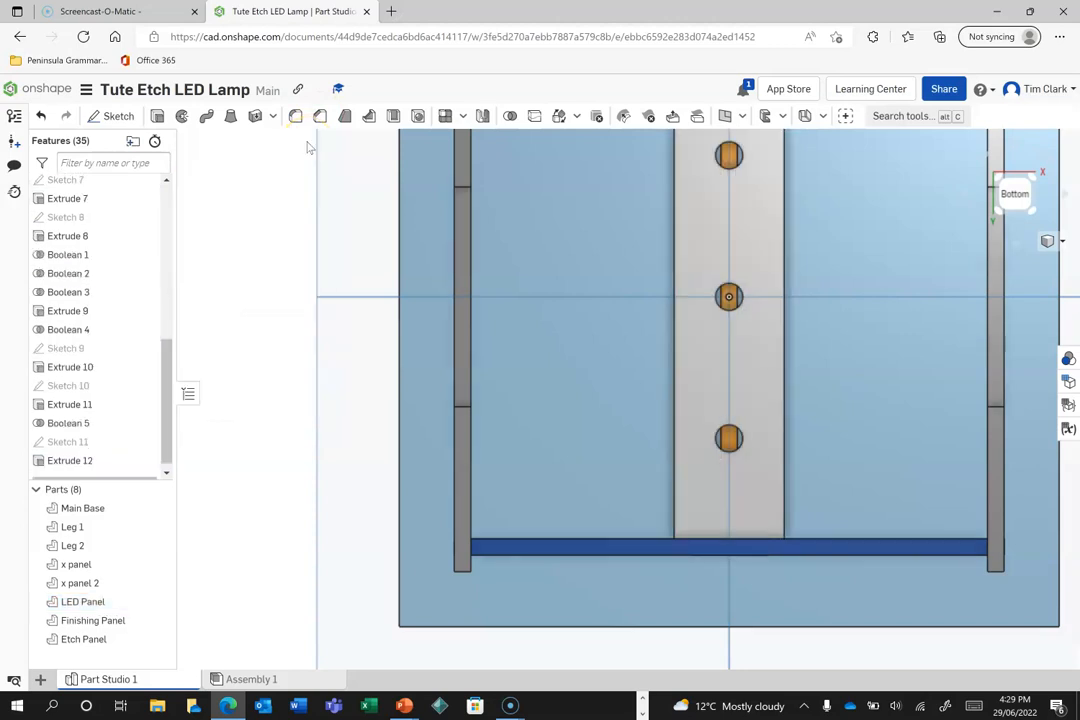
Start a sketch on the outer face of Leg 1 and view it from the left.
{"action": "left_click", "coordinate": [1041, 175]}
{"action": "left_click", "coordinate": [1021, 168]}
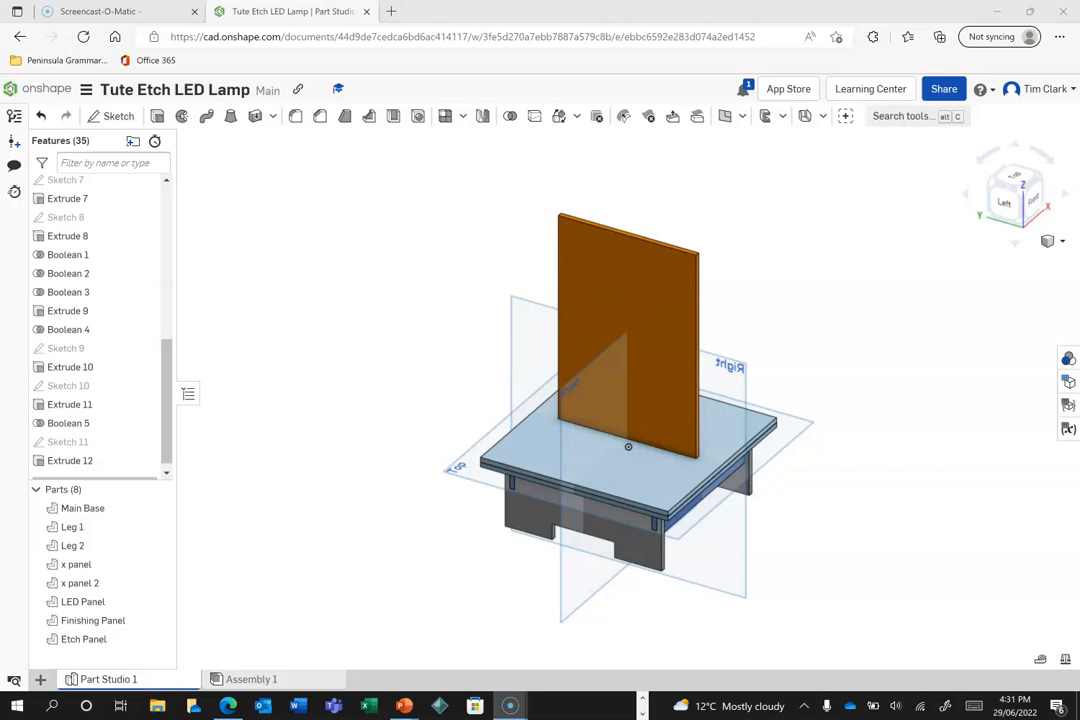
{"action": "left_click", "coordinate": [1024, 226]}
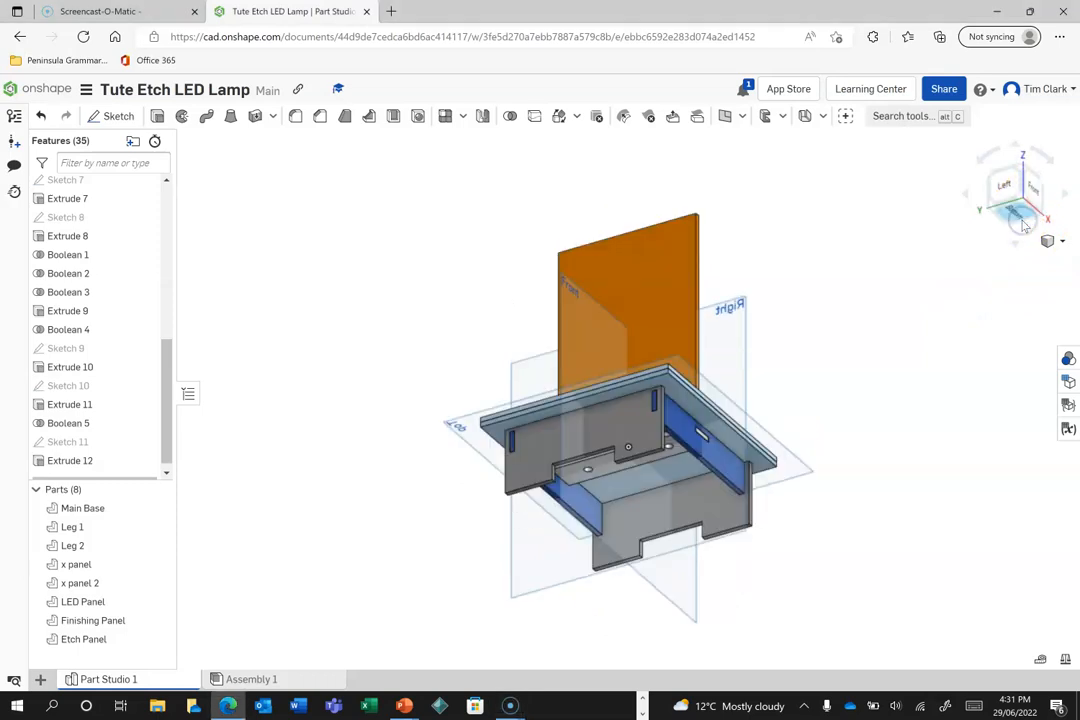
{"action": "left_click", "coordinate": [584, 424]}
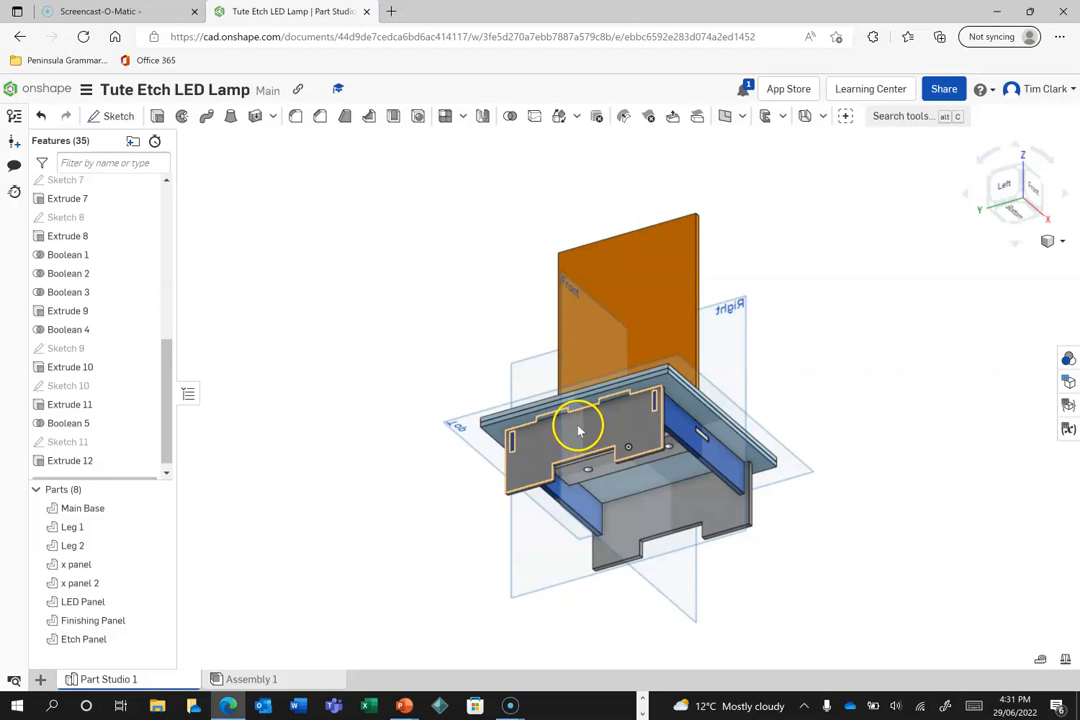
{"action": "left_click", "coordinate": [72, 189]}
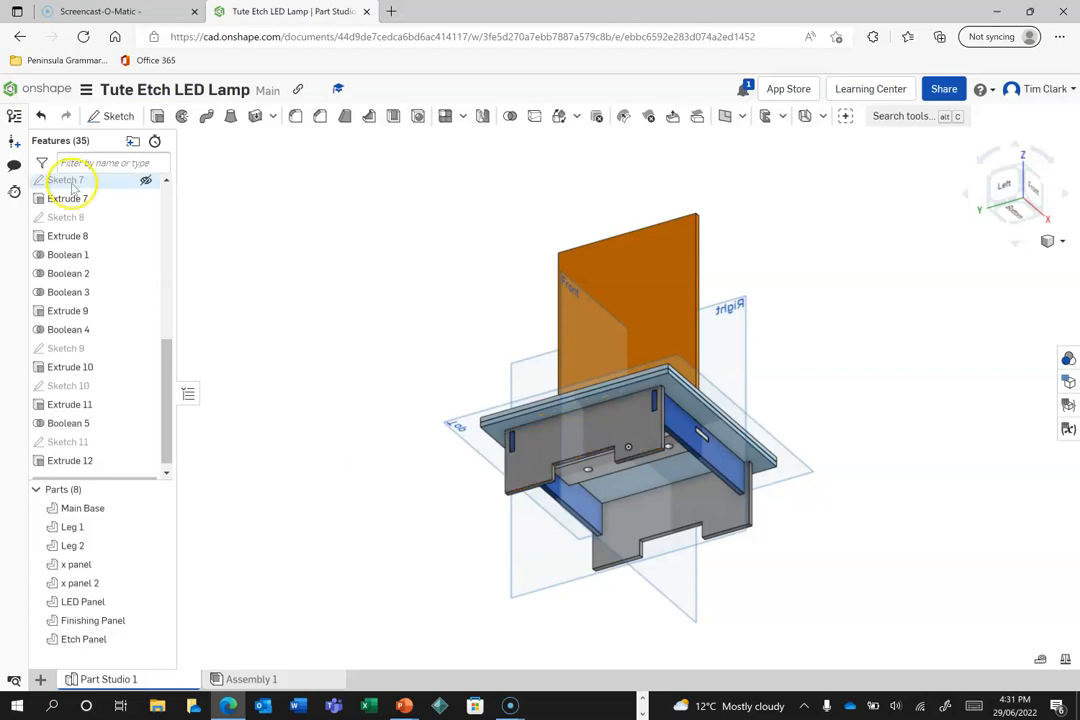
{"action": "left_click", "coordinate": [111, 117]}
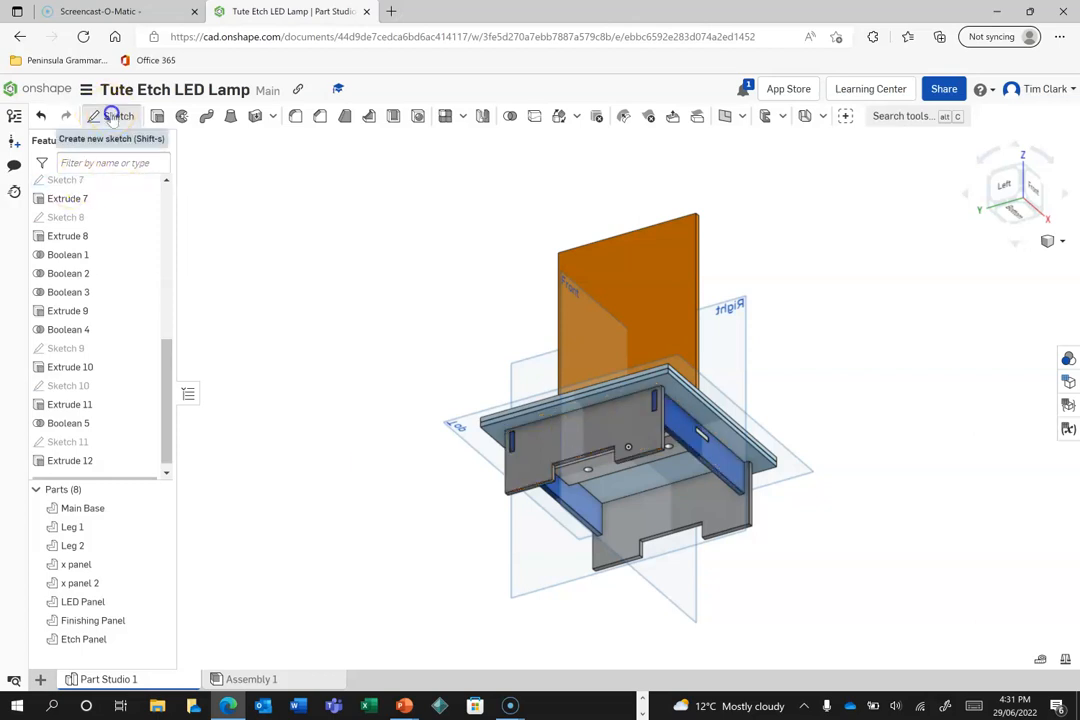
{"action": "left_click", "coordinate": [585, 438]}
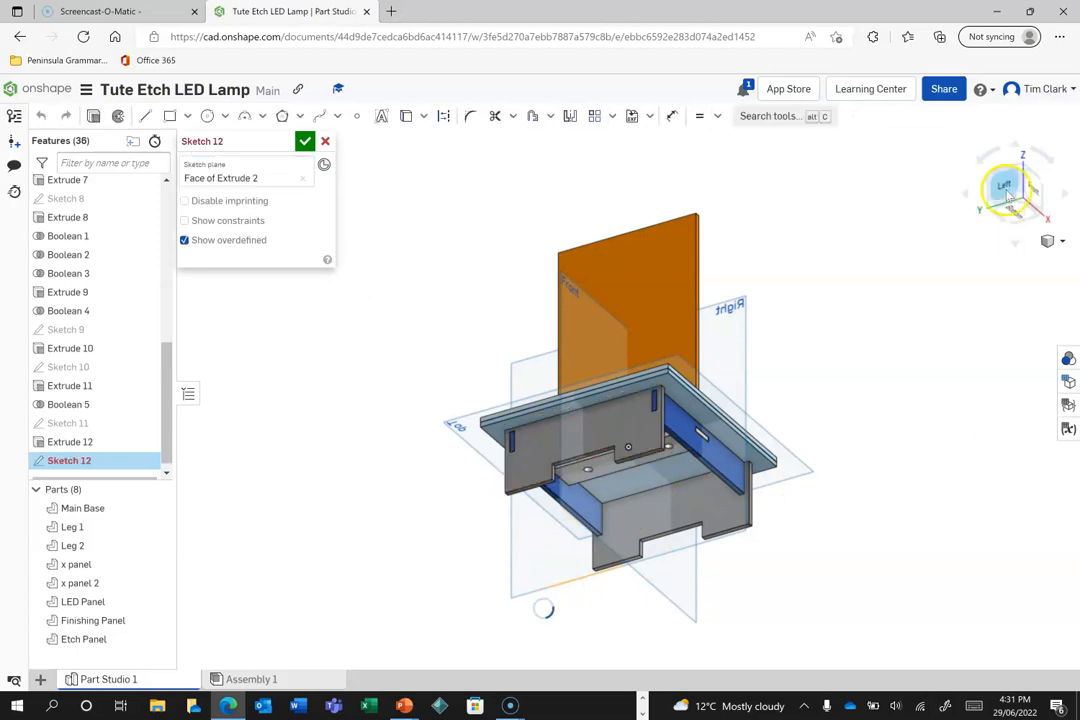
{"action": "left_click", "coordinate": [1006, 187]}
Reselect the outer face of Leg 1 as the sketch plane, keeping only one face reference.
{"action": "left_click", "coordinate": [207, 116]}
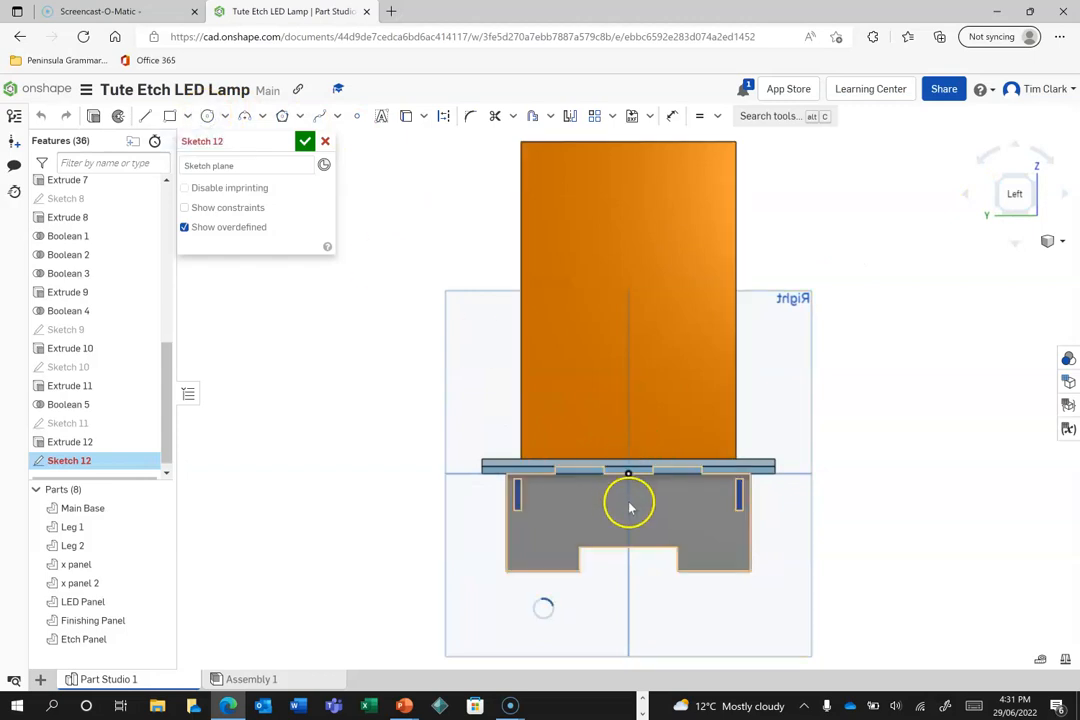
{"action": "left_click", "coordinate": [208, 117]}
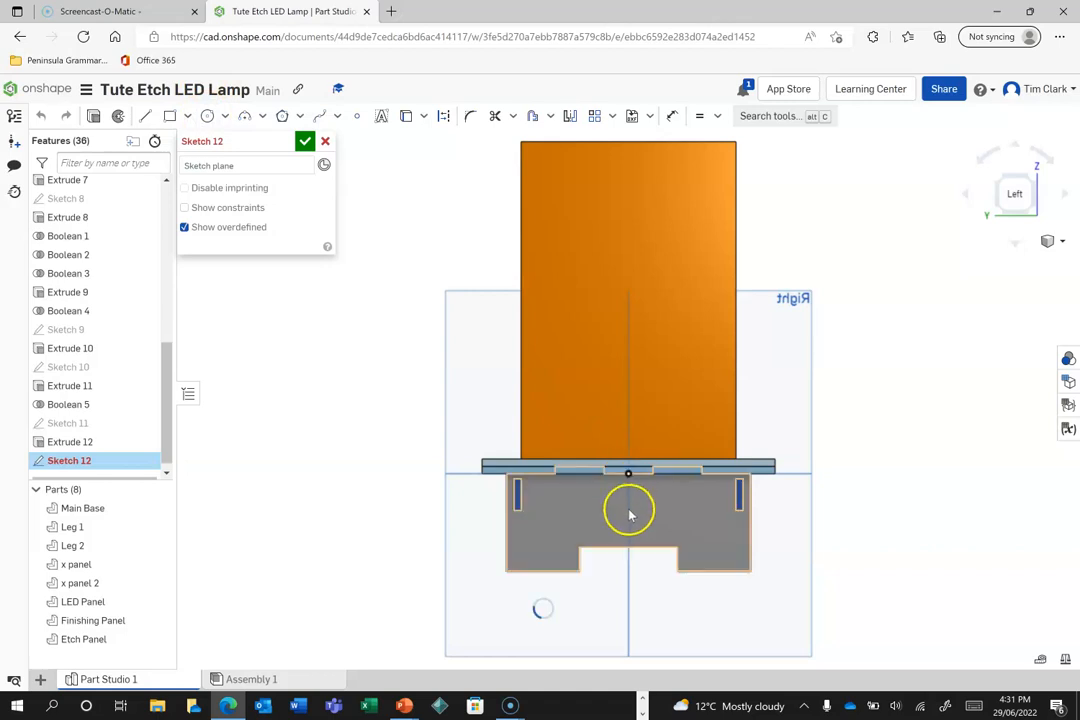
{"action": "left_click", "coordinate": [248, 165]}
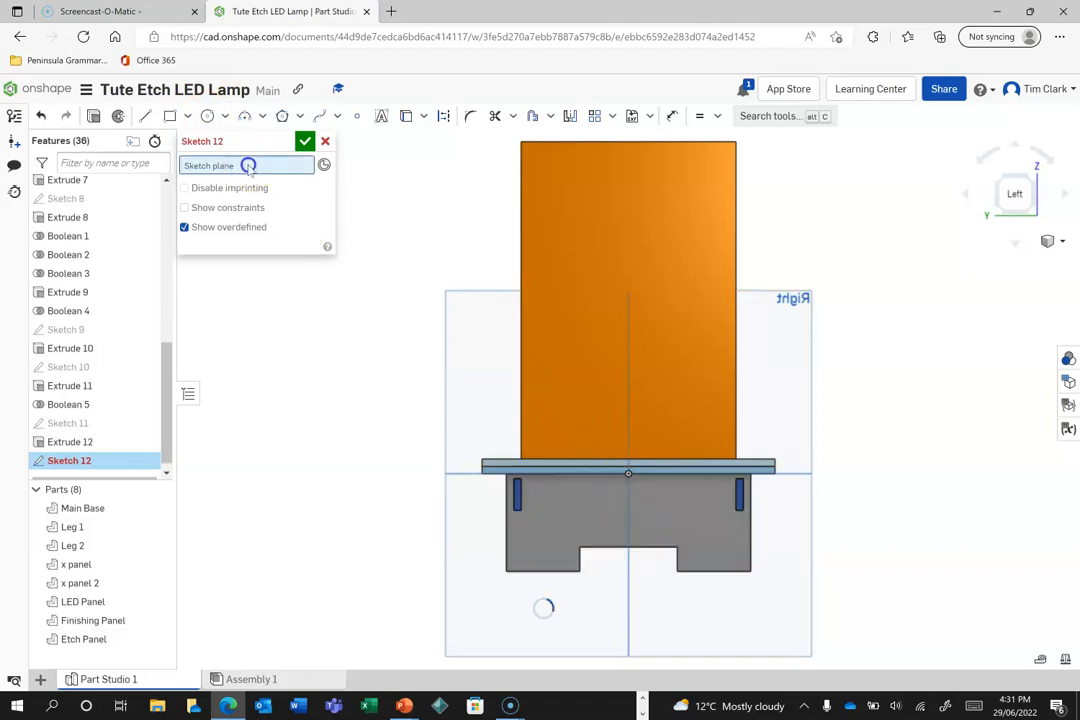
{"action": "left_click", "coordinate": [583, 518]}
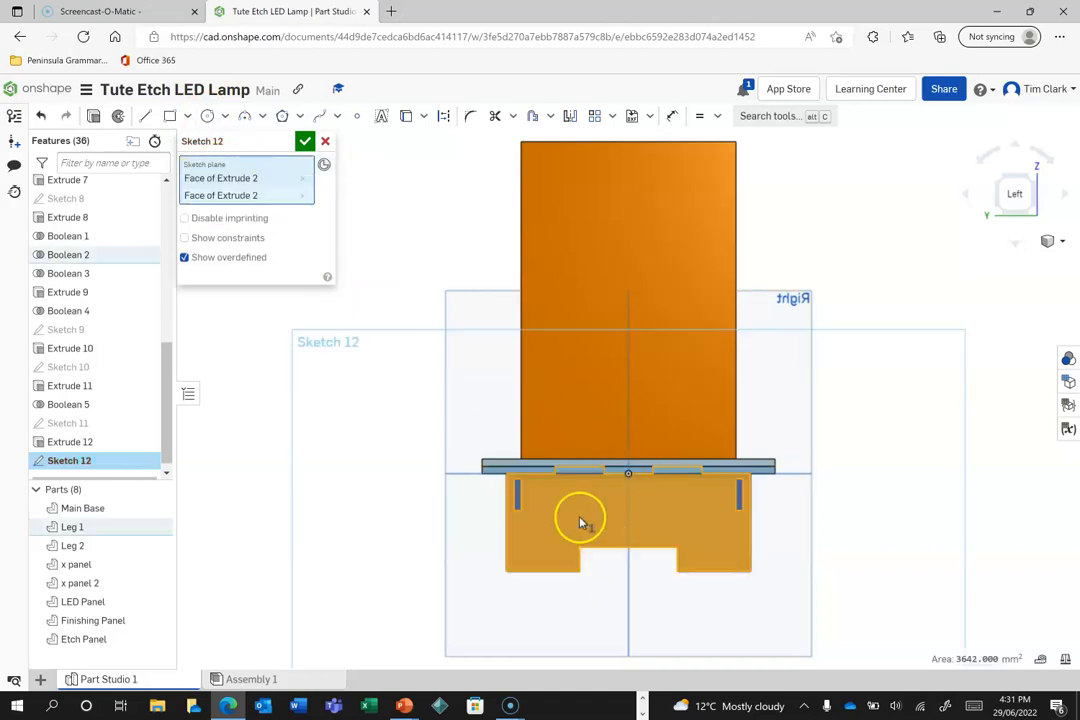
{"action": "left_click", "coordinate": [303, 192]}
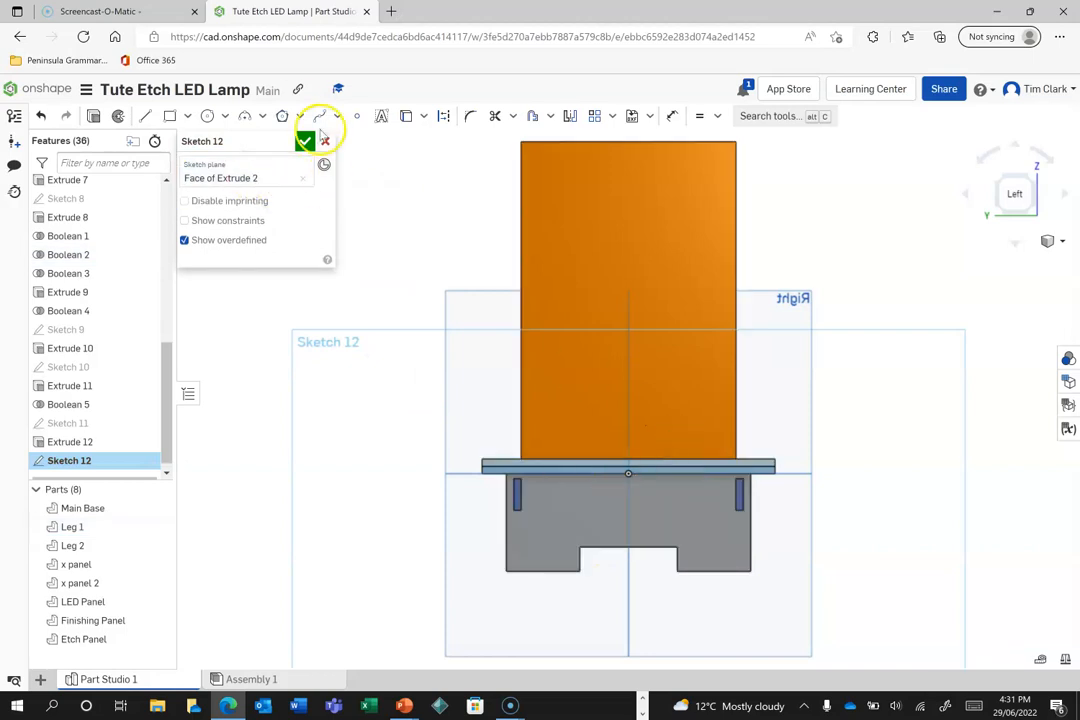
Sketch a circle about 14 mm in diameter on Leg 1, centred on the vertical centreline below the origin.
{"action": "left_click", "coordinate": [207, 116]}
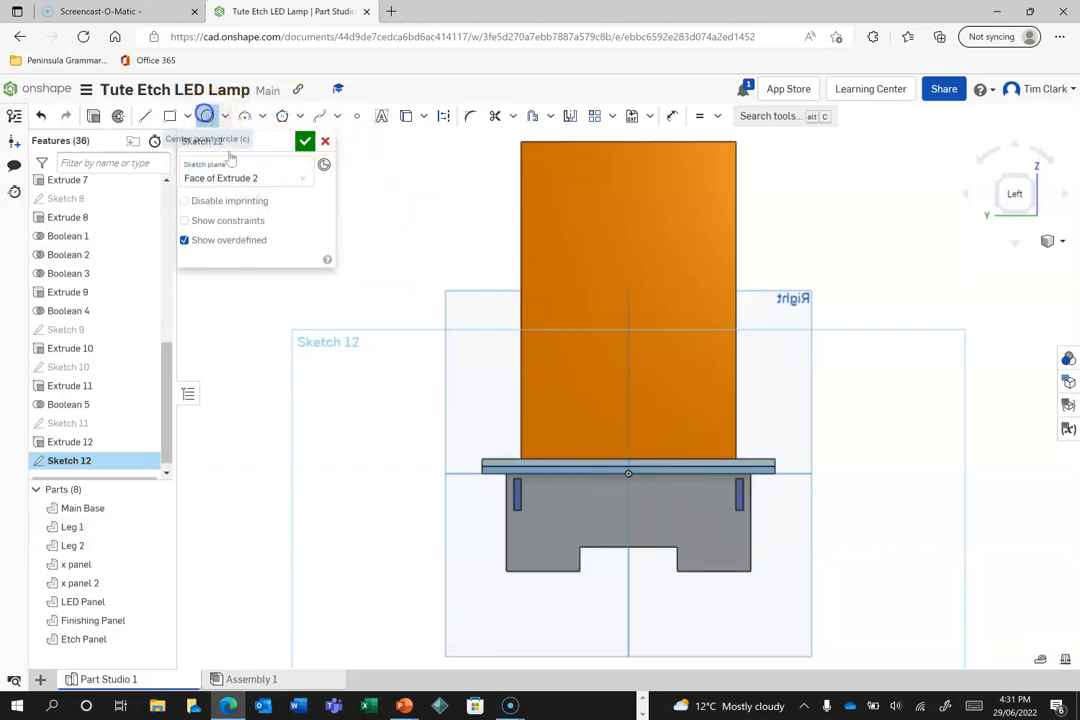
{"action": "left_click", "coordinate": [628, 509]}
{"action": "scroll", "coordinate": [676, 513], "scroll_direction": "up", "scroll_amount": 5}
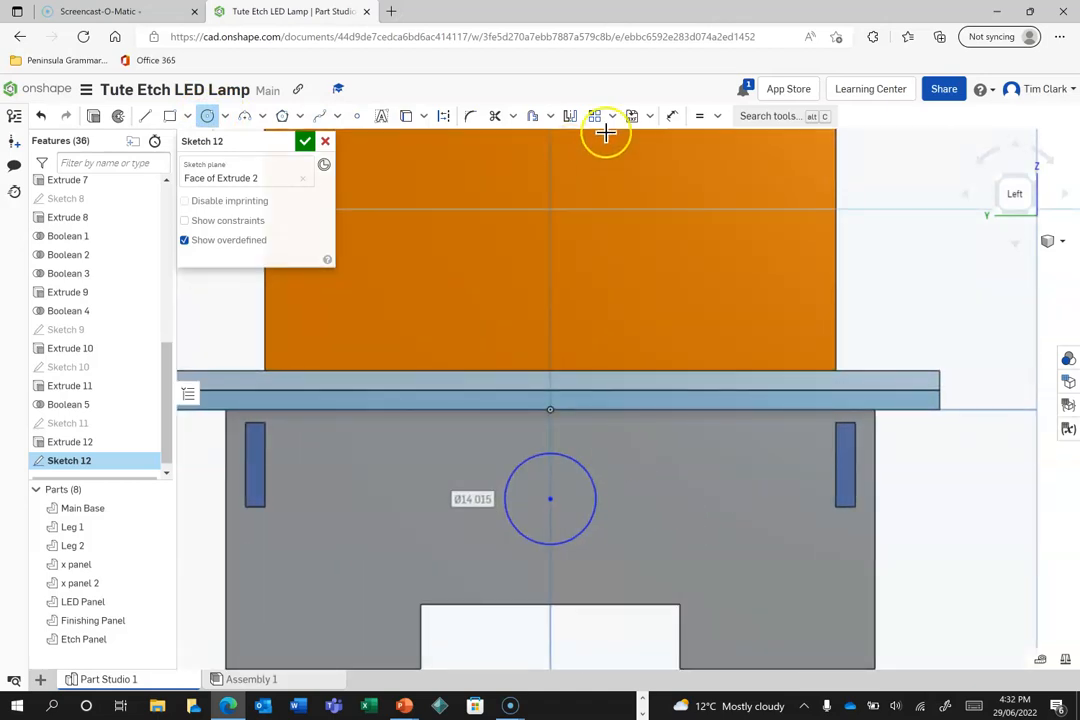
Dimension the circle's centre on Leg 1 at 14 mm vertically below the origin.
{"action": "left_click", "coordinate": [672, 116]}
{"action": "left_click", "coordinate": [552, 497]}
{"action": "left_click", "coordinate": [550, 411]}
{"action": "left_click", "coordinate": [647, 467]}
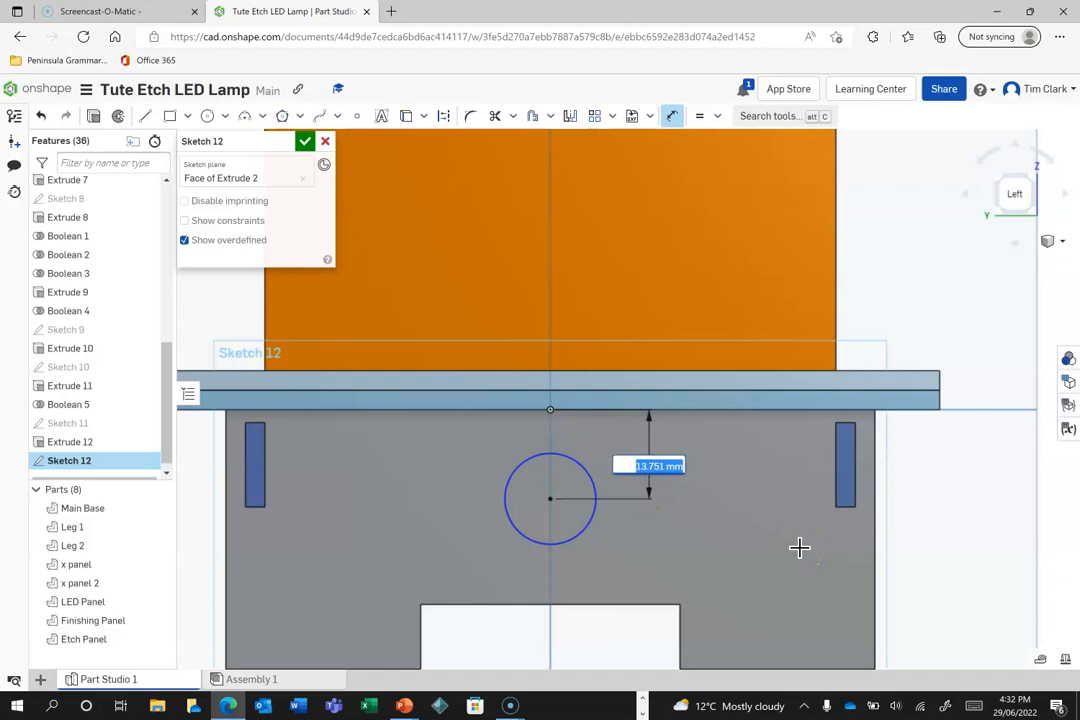
{"action": "type", "text": "1"}
{"action": "key", "text": "Return"}
Set the Leg 1 circle's diameter to 4.95 mm and finish the sketch.
{"action": "left_click", "coordinate": [590, 527]}
{"action": "left_click", "coordinate": [652, 550]}
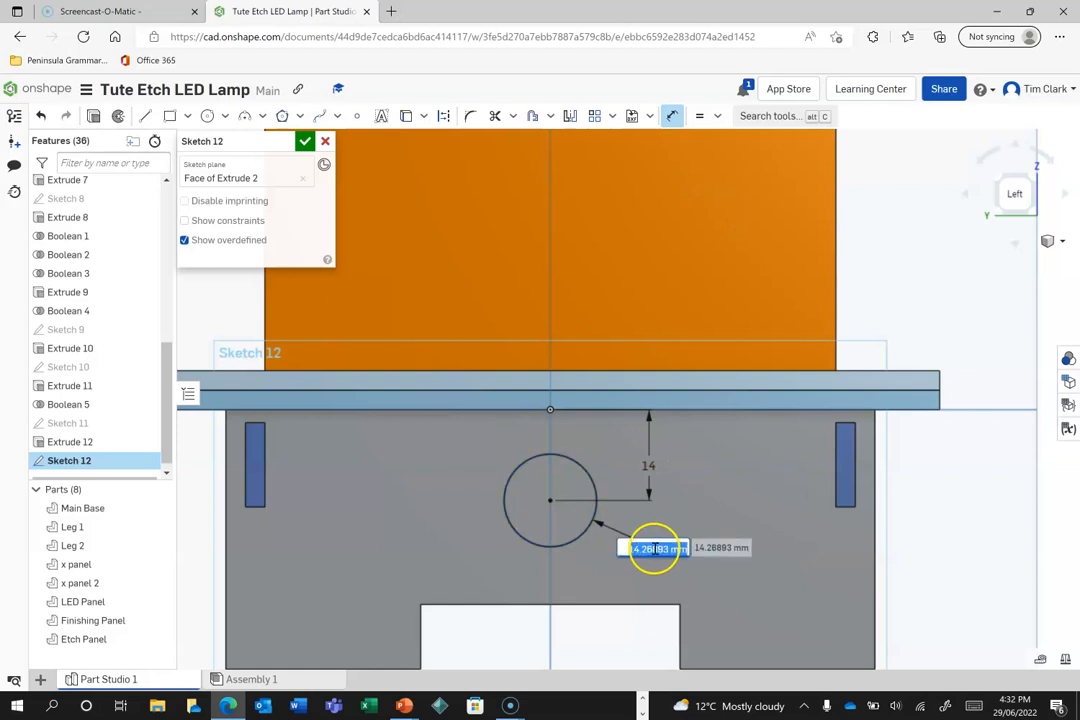
{"action": "type", "text": "4.95"}
{"action": "key", "text": "Return"}
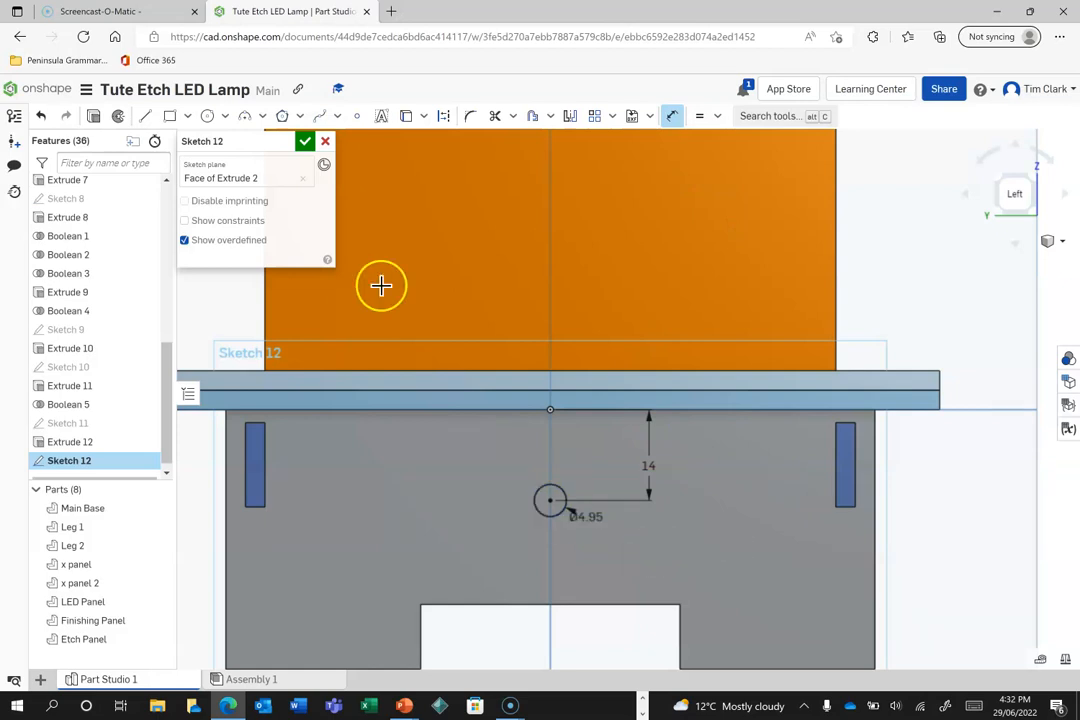
{"action": "left_click", "coordinate": [305, 142]}
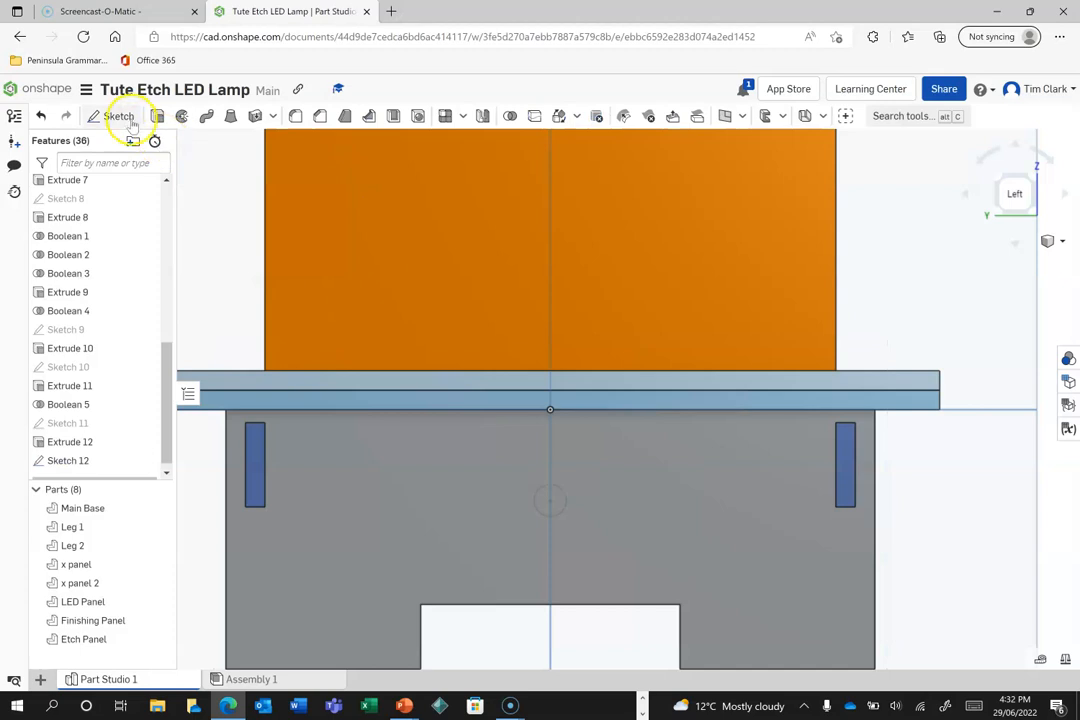
Extrude the 4.95 mm circle as a 25 mm blind removal to cut a hole through Leg 1.
{"action": "left_click", "coordinate": [157, 116]}
{"action": "left_click", "coordinate": [299, 284]}
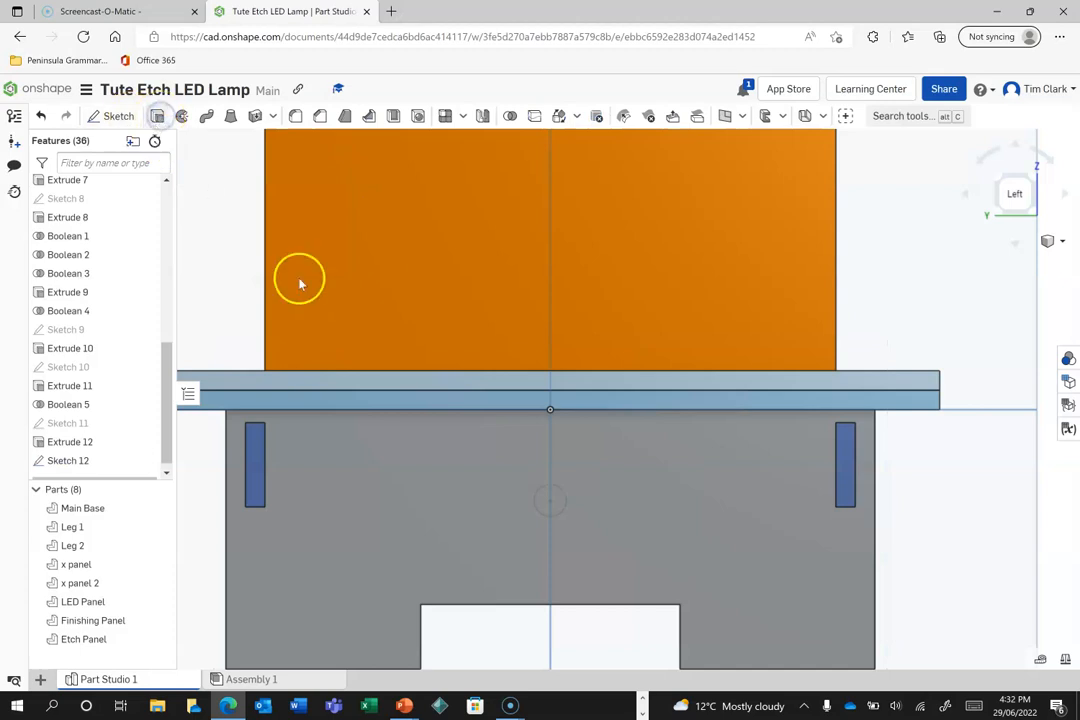
{"action": "left_click", "coordinate": [545, 503]}
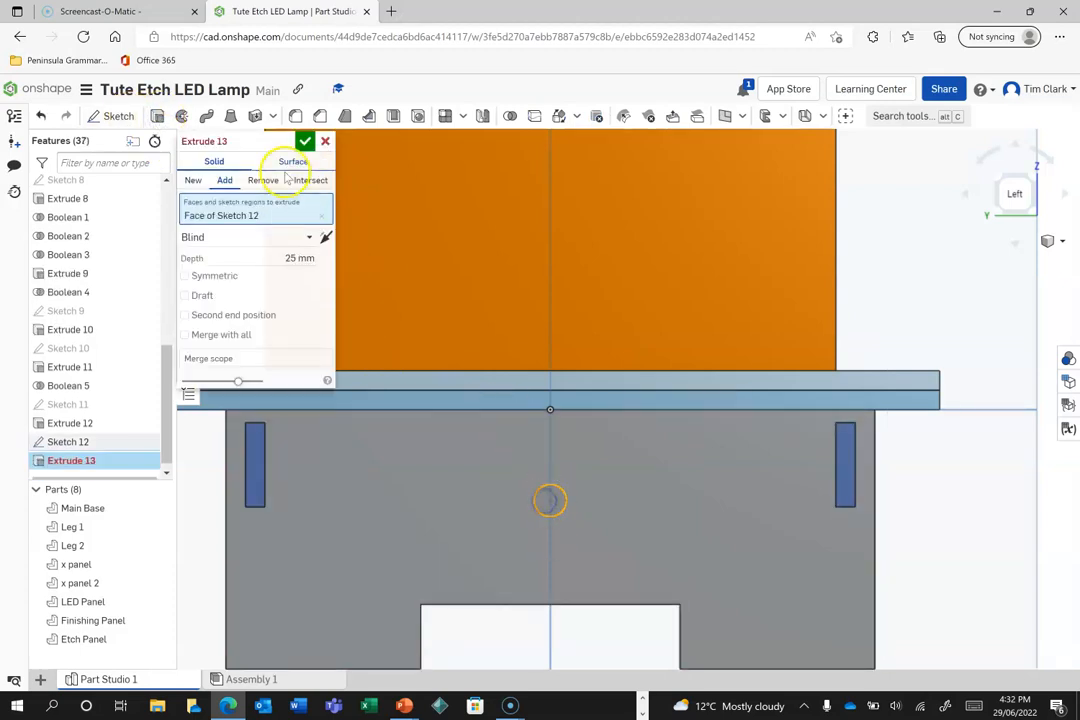
{"action": "left_click", "coordinate": [263, 180]}
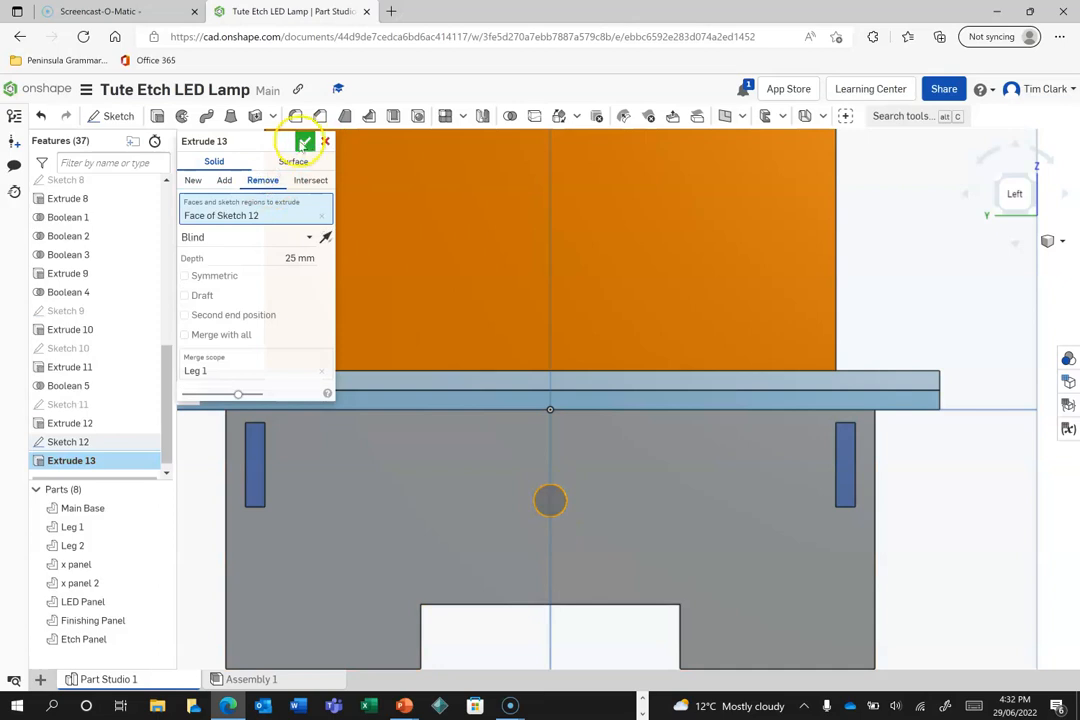
{"action": "left_click", "coordinate": [303, 143]}
View the lamp from below and start a sketch on the underside of the Main Base.
{"action": "left_click", "coordinate": [1034, 208]}
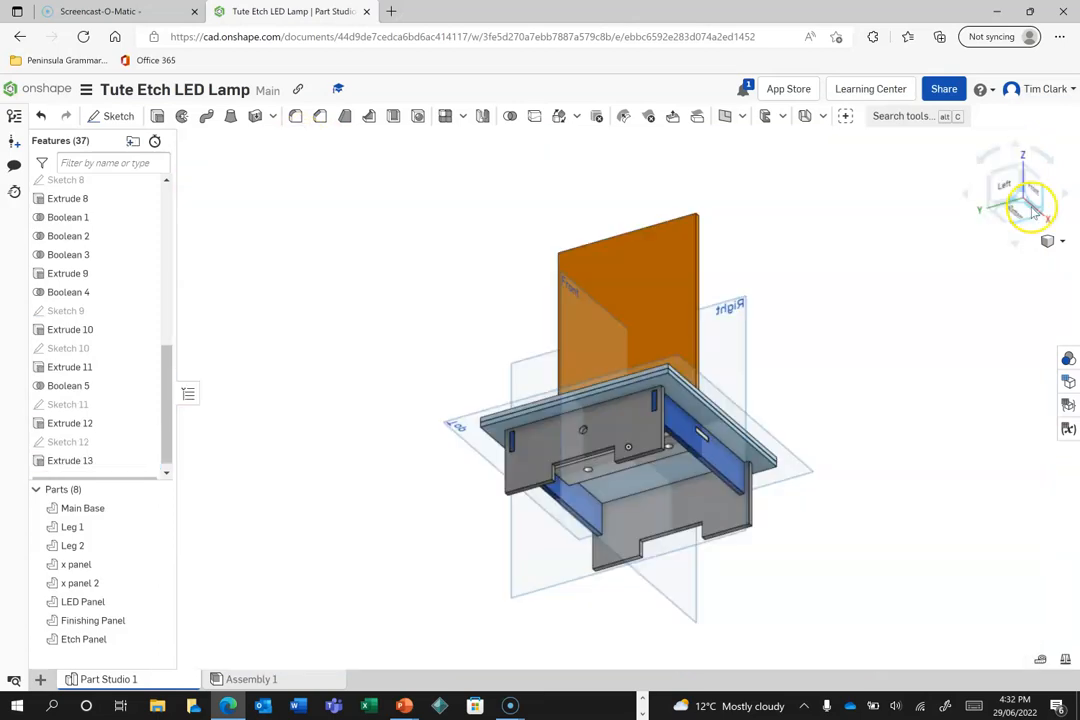
{"action": "left_click", "coordinate": [1038, 212]}
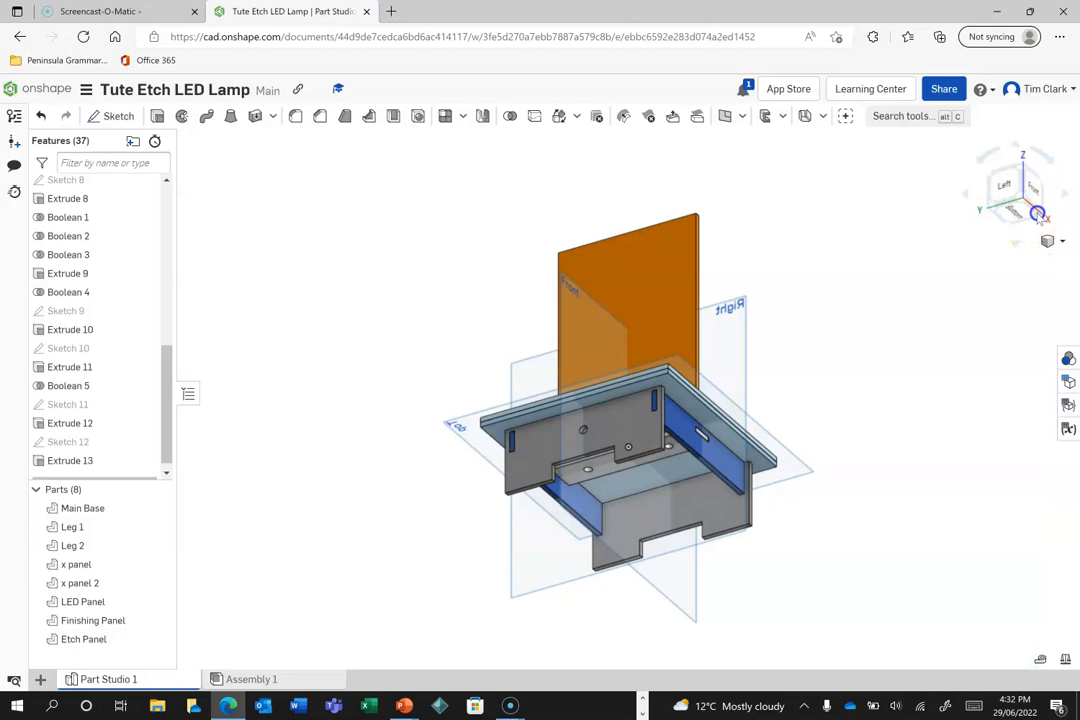
{"action": "left_click", "coordinate": [1040, 218]}
{"action": "left_click", "coordinate": [1020, 216]}
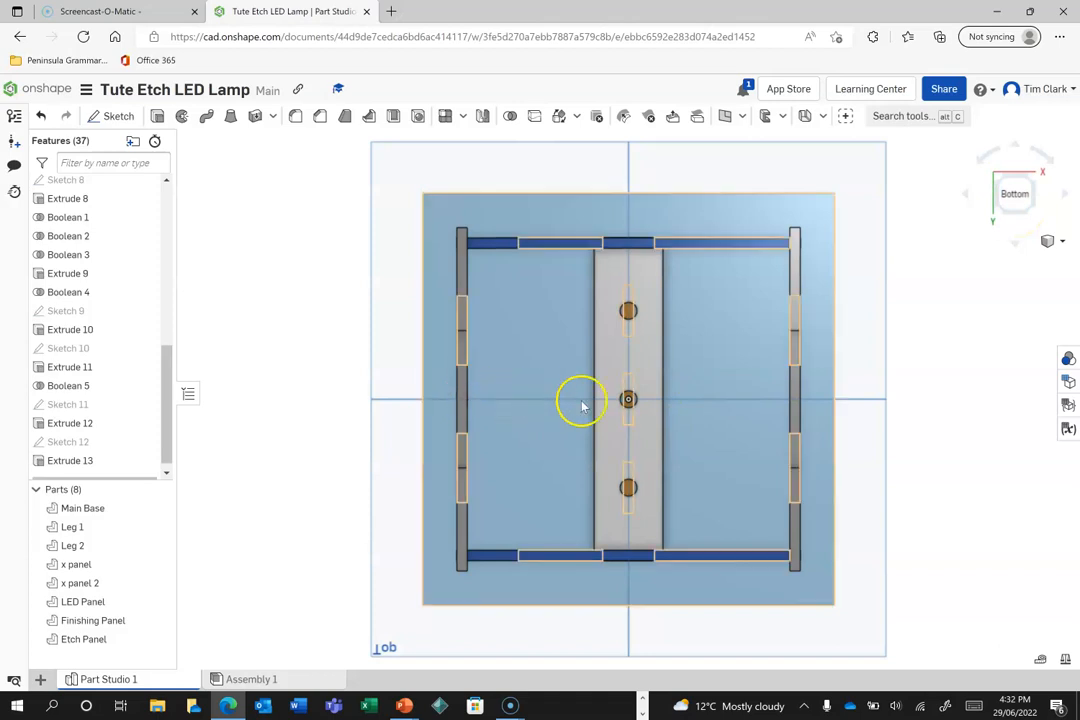
{"action": "scroll", "coordinate": [547, 404], "scroll_direction": "up", "scroll_amount": 4}
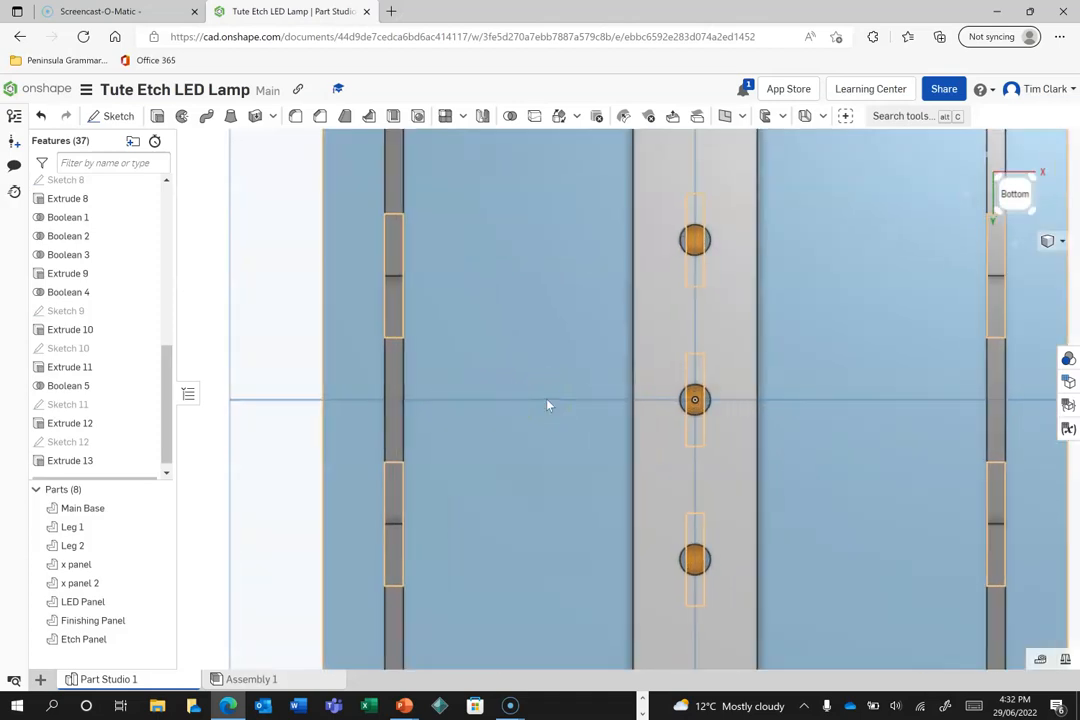
{"action": "left_click", "coordinate": [115, 118]}
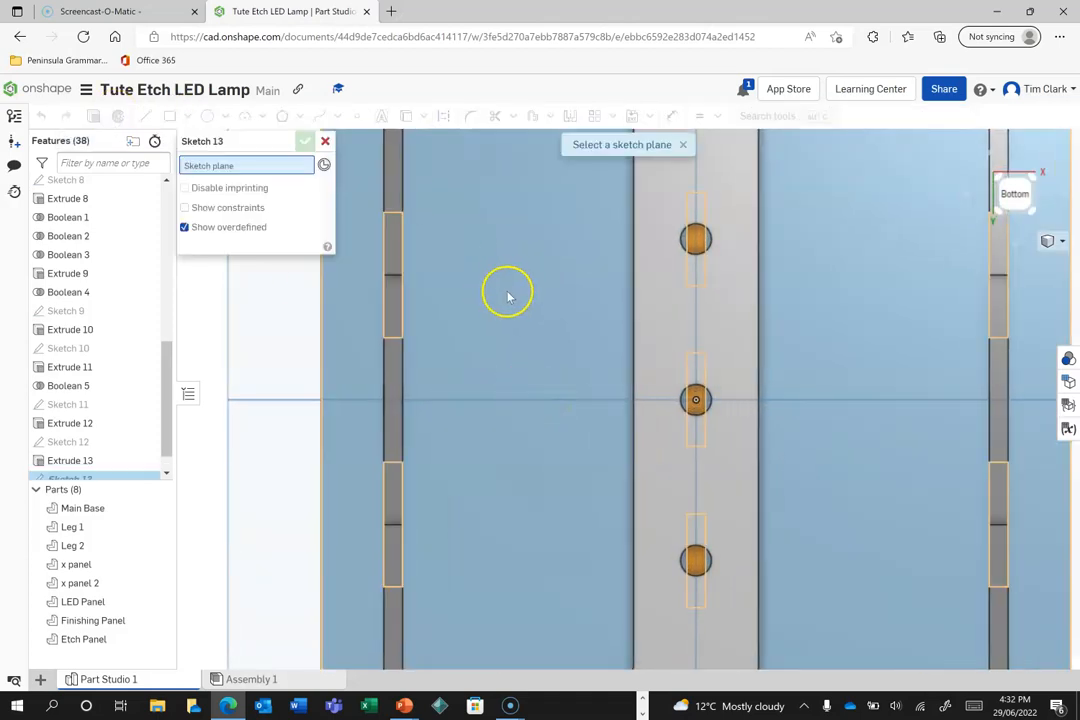
{"action": "left_click", "coordinate": [517, 313]}
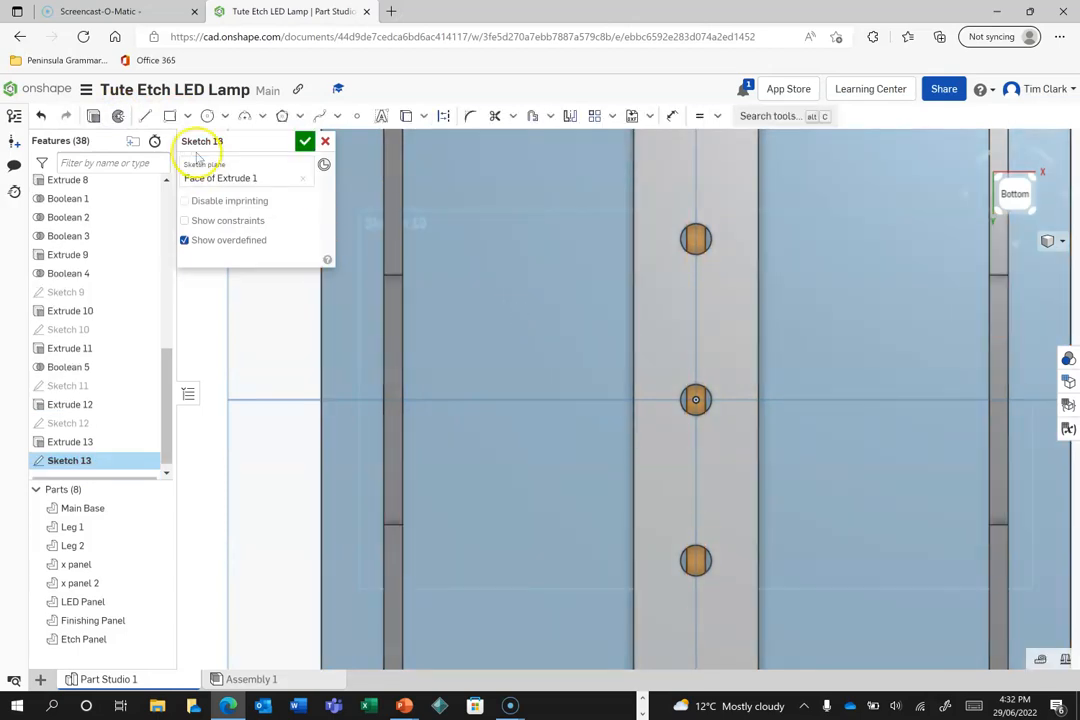
Draw a horizontal construction line about 37 mm long from Leg 1's inner edge to the near edge of the LED Panel, level with the origin.
{"action": "left_click", "coordinate": [145, 117]}
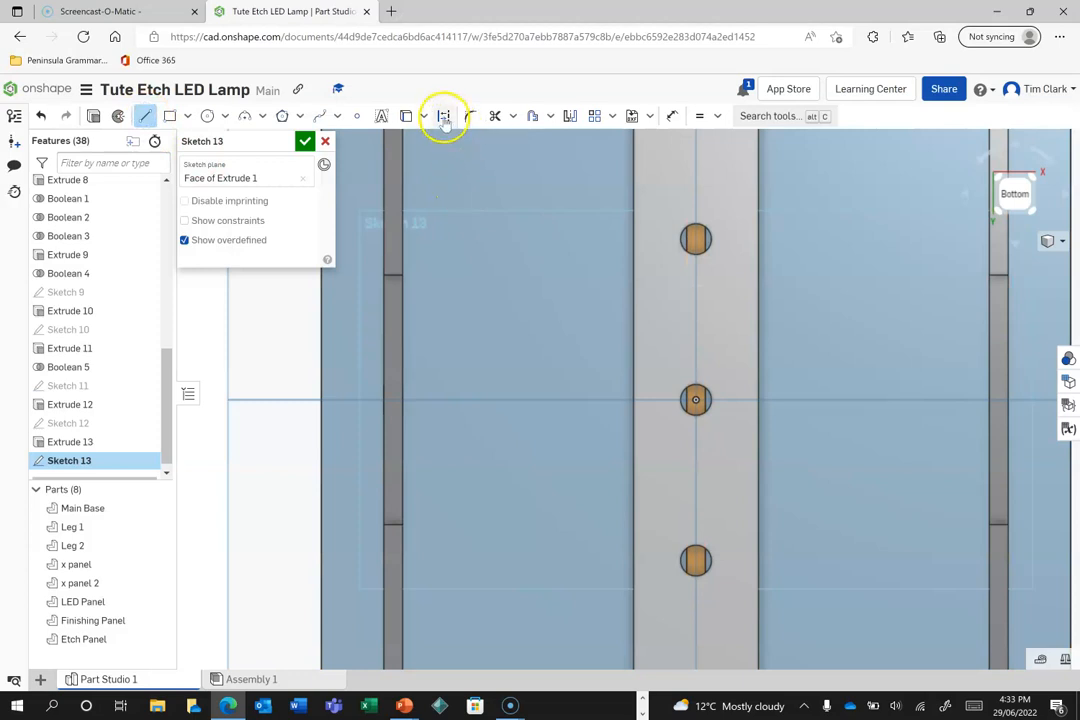
{"action": "left_click", "coordinate": [402, 400]}
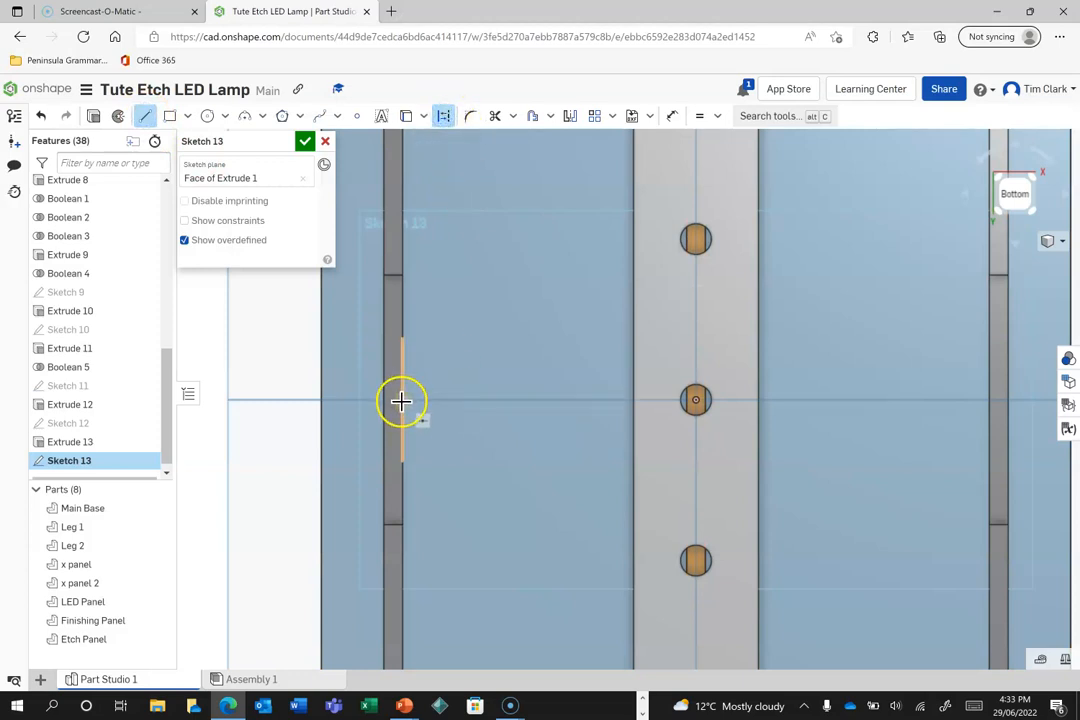
{"action": "left_click", "coordinate": [633, 400]}
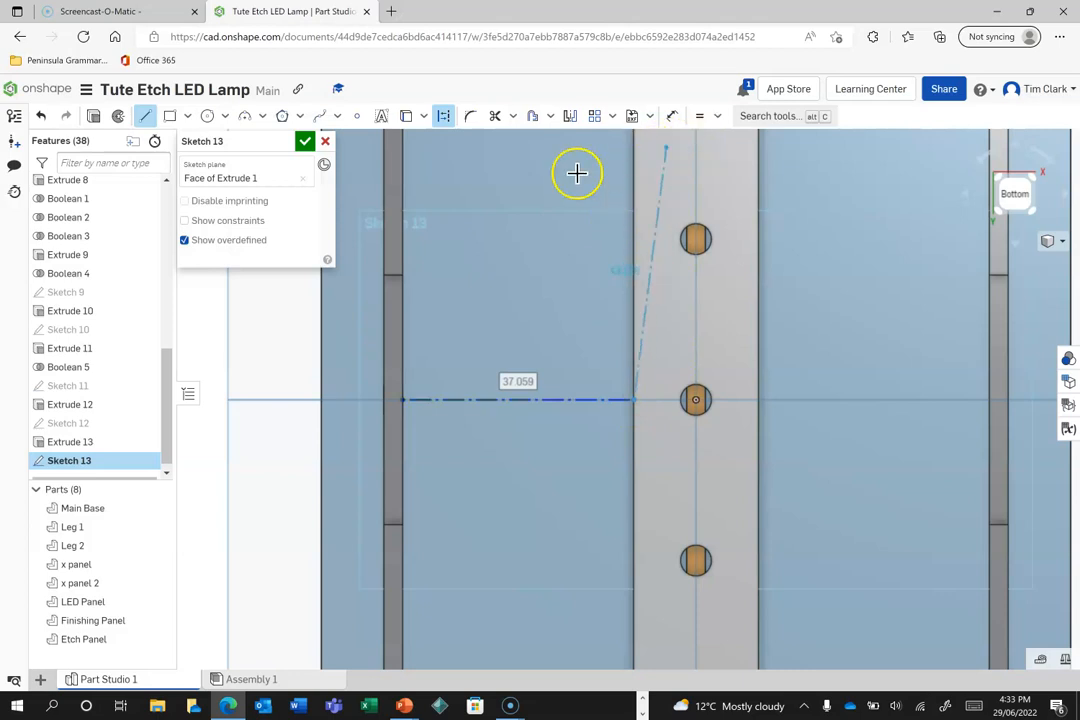
Sketch a circle about 19.5 mm in diameter centred on the construction line's midpoint.
{"action": "left_click", "coordinate": [207, 116]}
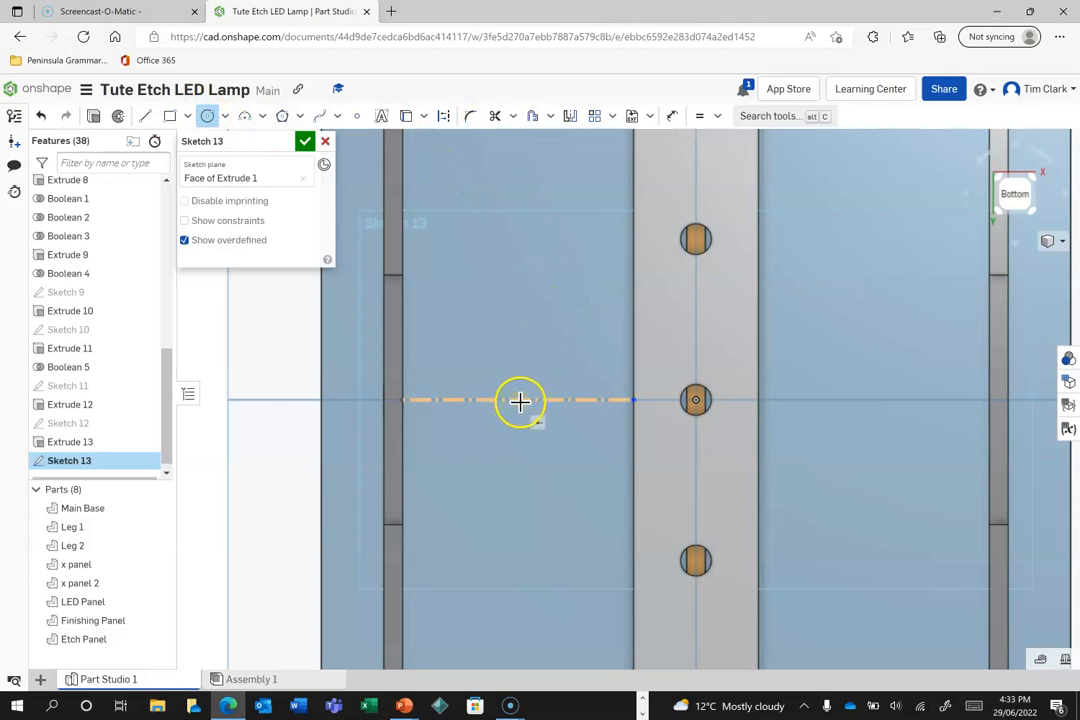
{"action": "left_click", "coordinate": [518, 399]}
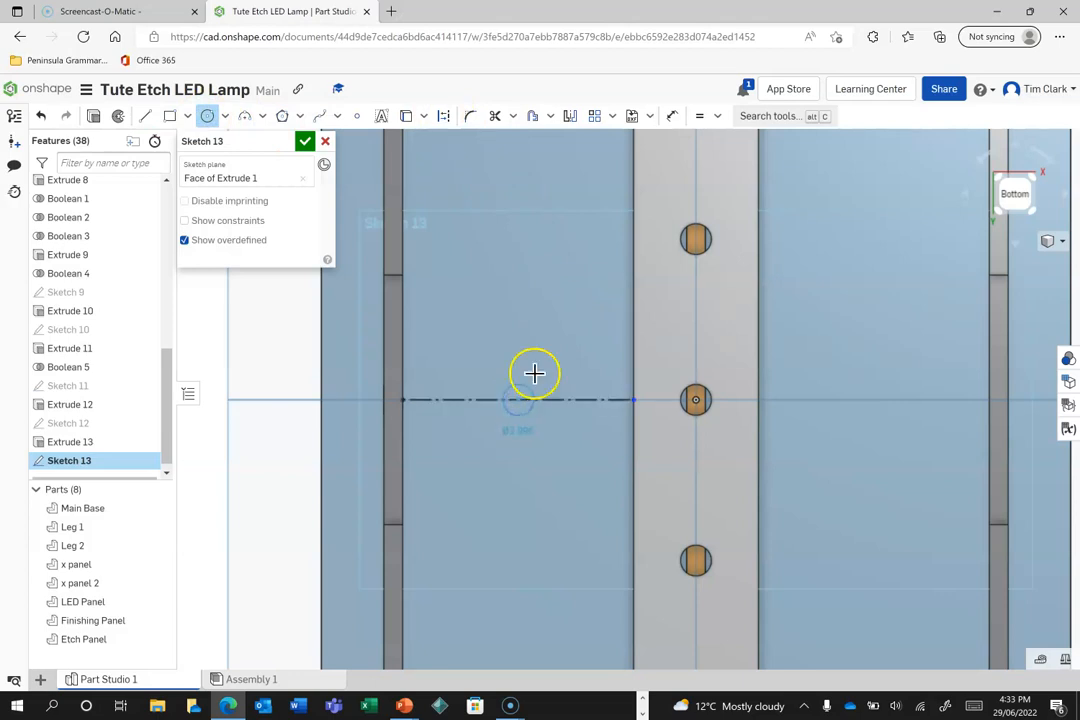
{"action": "left_click", "coordinate": [545, 345]}
Set the diameter of the circle on the construction line to 2 mm and finish the sketch.
{"action": "left_click", "coordinate": [672, 115]}
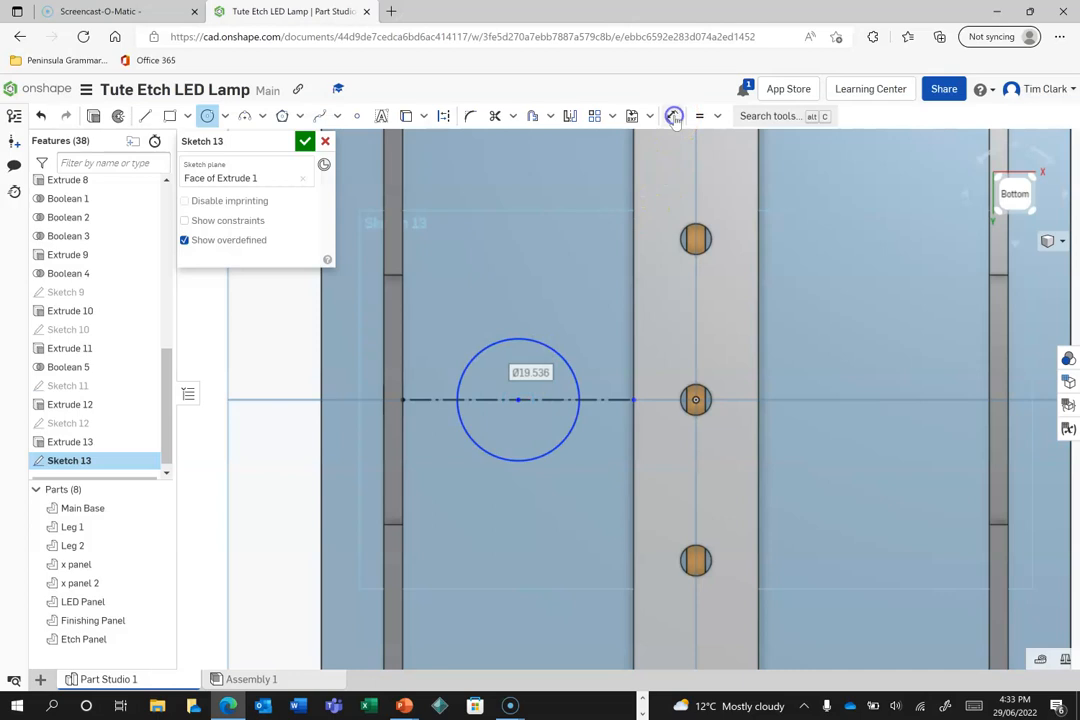
{"action": "left_click", "coordinate": [559, 352]}
{"action": "left_click", "coordinate": [566, 281]}
{"action": "type", "text": "2"}
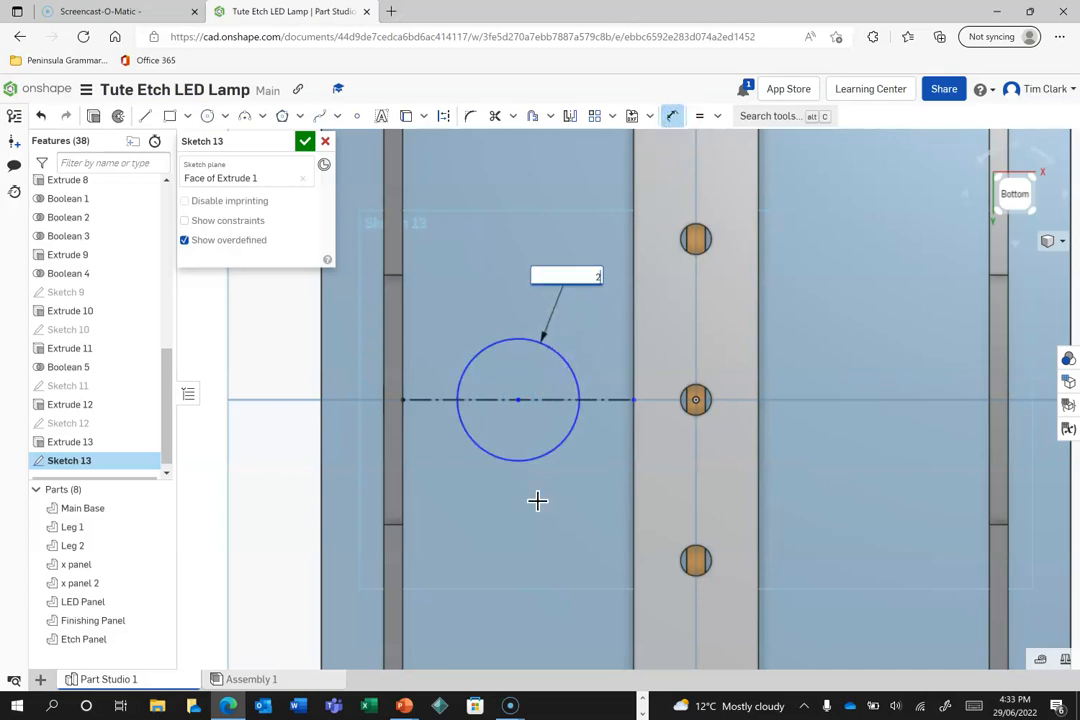
{"action": "key", "text": "Return"}
{"action": "scroll", "coordinate": [518, 420], "scroll_direction": "up", "scroll_amount": 3}
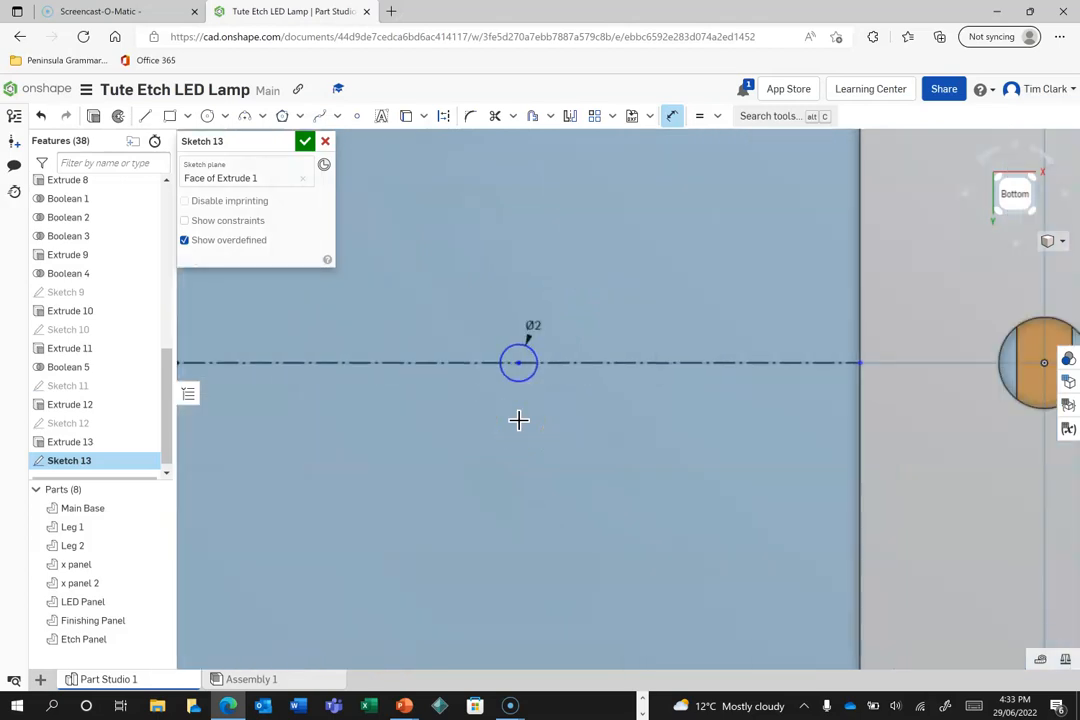
{"action": "left_click", "coordinate": [305, 141]}
Extrude the 2 mm circle as a 25 mm blind removal through the Main Base, and view the whole lamp from above at an angle.
{"action": "left_click", "coordinate": [158, 117]}
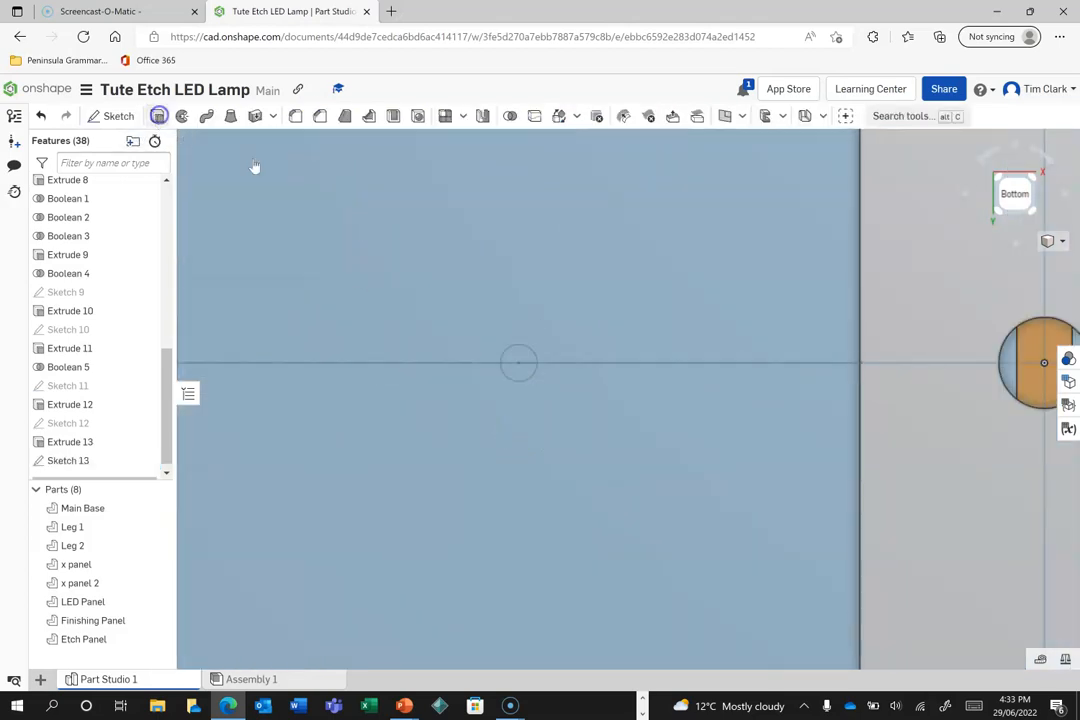
{"action": "left_click", "coordinate": [515, 358]}
{"action": "left_click", "coordinate": [518, 361]}
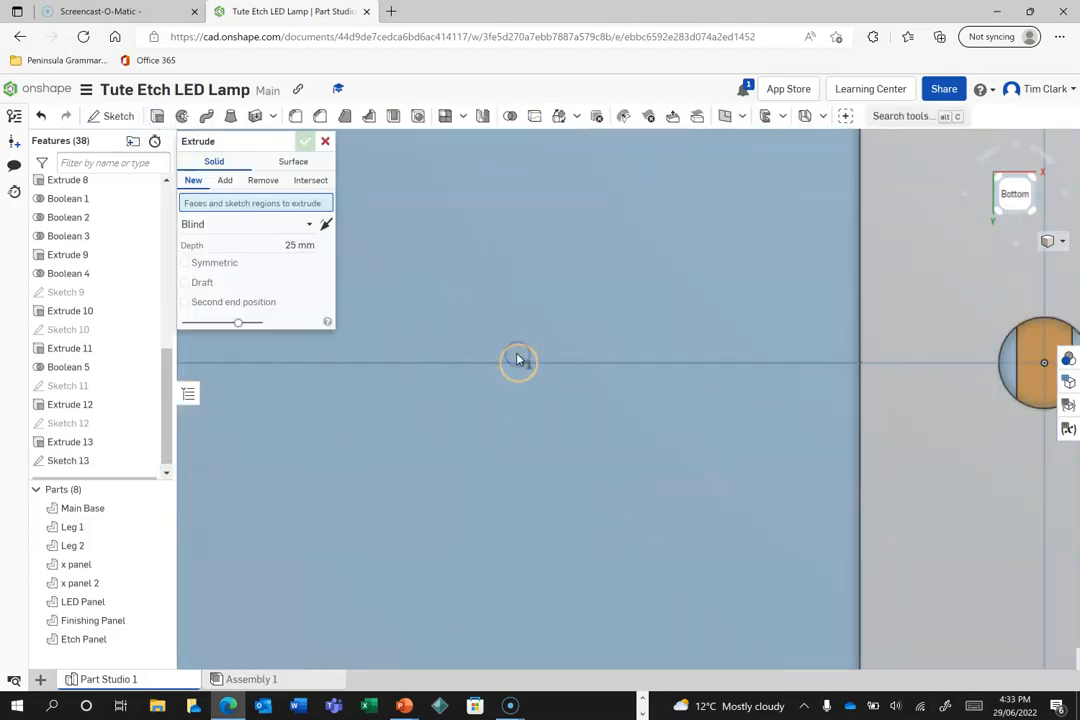
{"action": "left_click", "coordinate": [262, 181]}
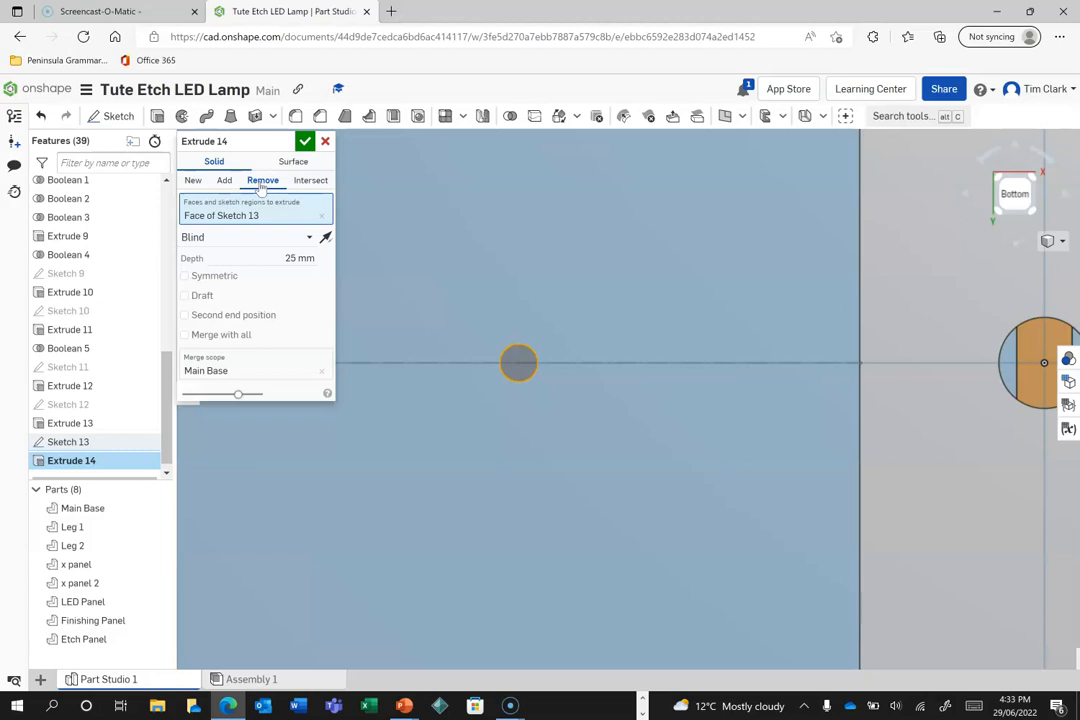
{"action": "left_click", "coordinate": [305, 143]}
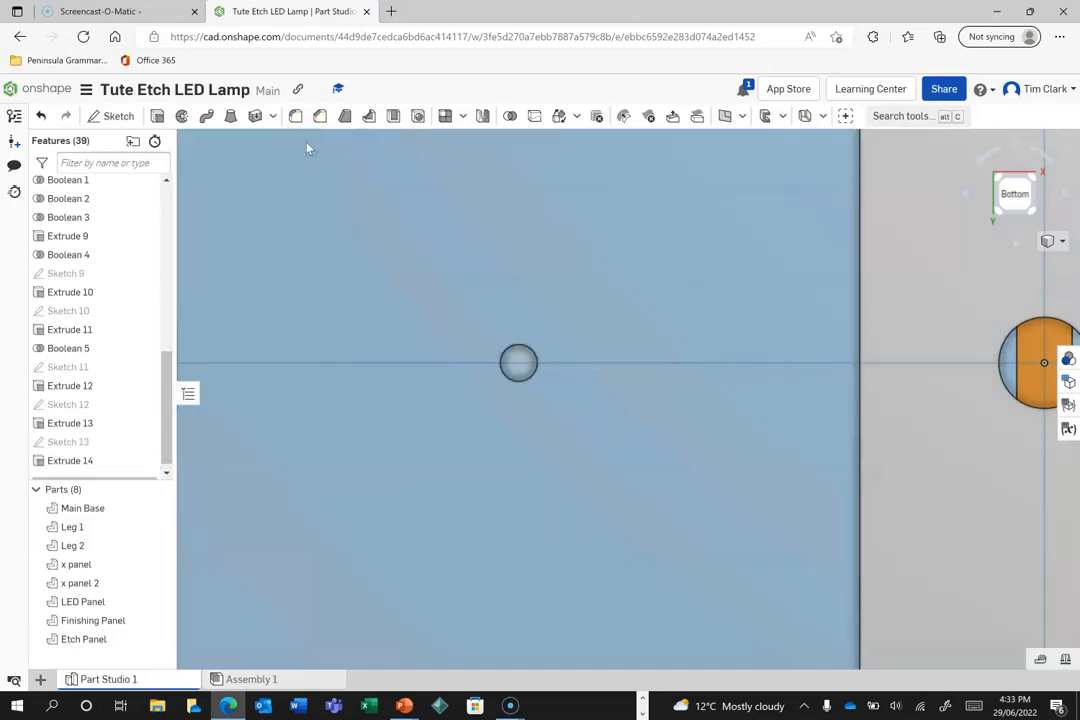
{"action": "left_click", "coordinate": [1000, 155]}
{"action": "left_click", "coordinate": [1012, 170]}
{"action": "left_click", "coordinate": [931, 536]}
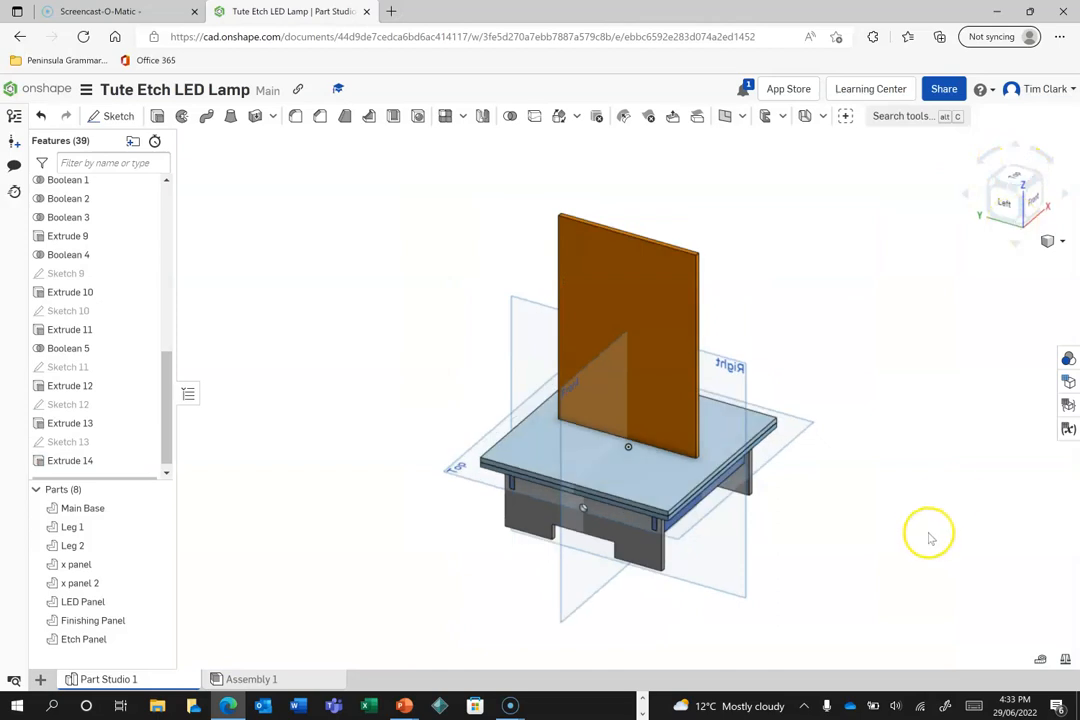